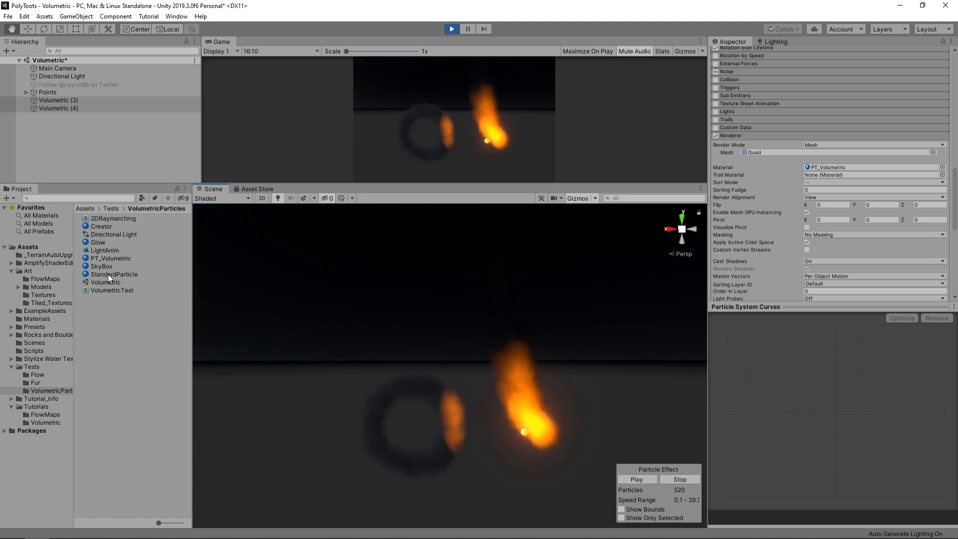
- Compare the StandardParticle material with PT_Volumetric on both particle systems, leaving PT_Volumetric assigned, and exit play mode
{"action": "left_click_drag", "start_coordinate": [108, 274], "coordinate": [593, 378]}
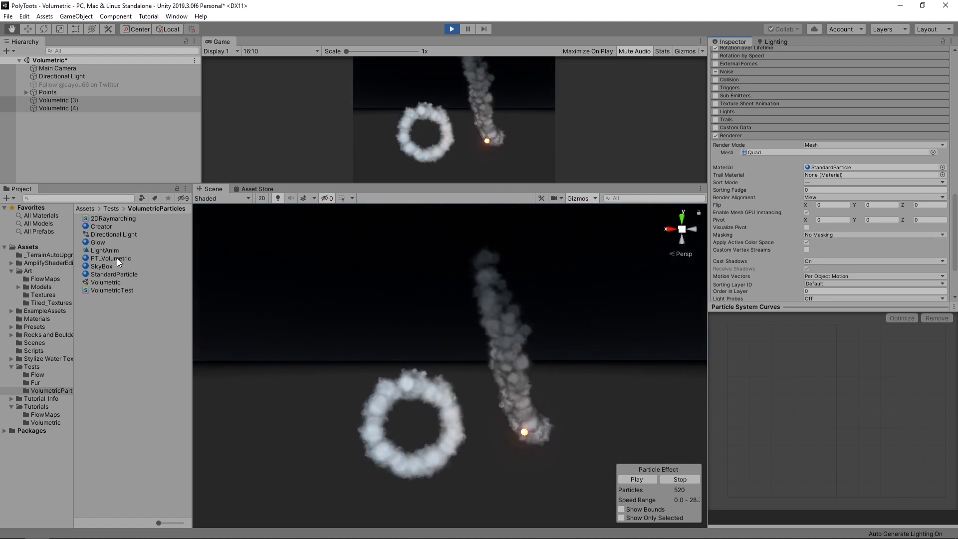
{"action": "left_click_drag", "start_coordinate": [117, 258], "coordinate": [852, 167]}
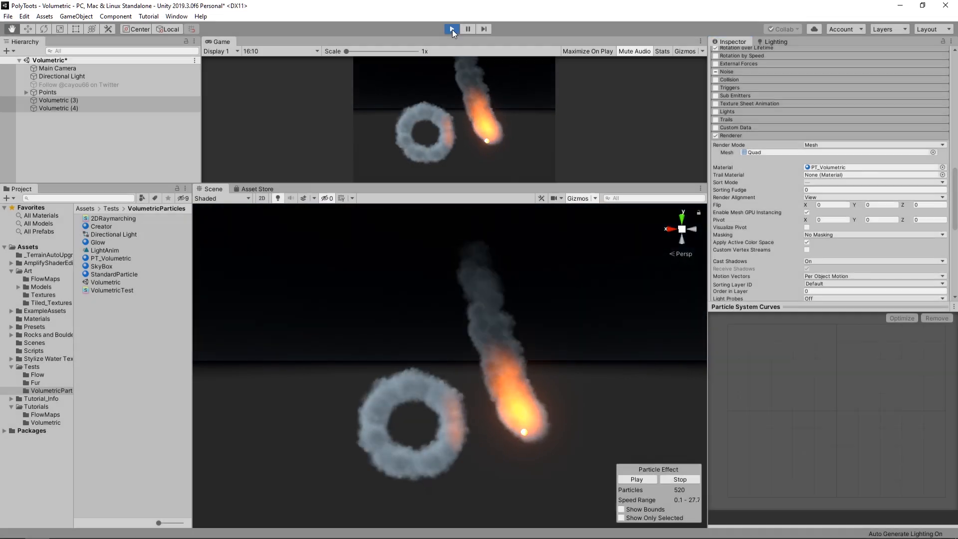
{"action": "left_click", "coordinate": [452, 29]}
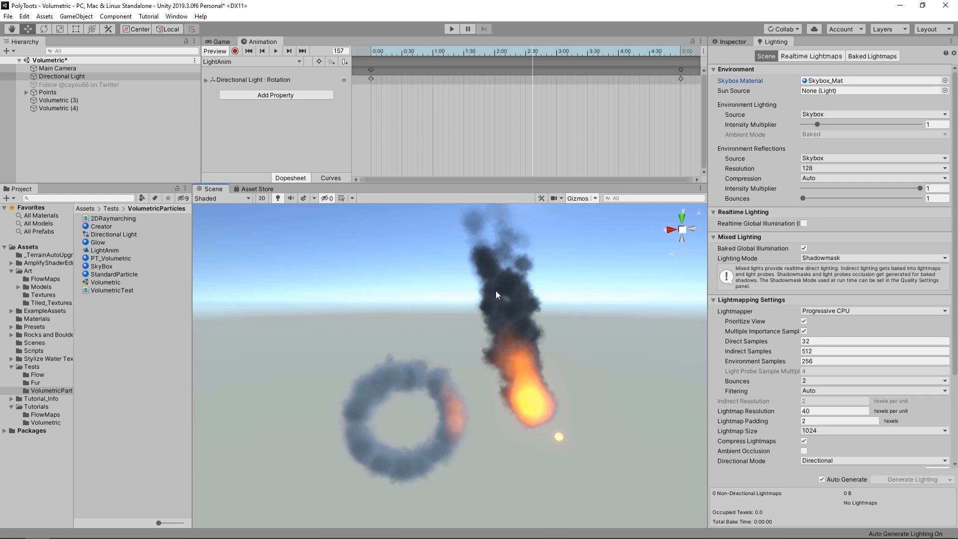
- Activate the disabled Twitter-credit particle system object in the scene and play its particle effect
{"action": "left_click", "coordinate": [97, 86]}
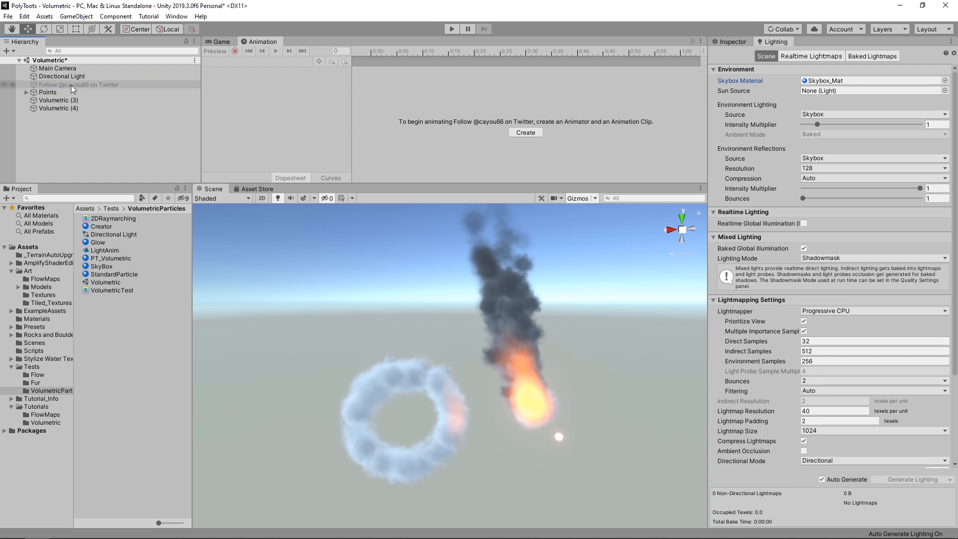
{"action": "left_click", "coordinate": [83, 86]}
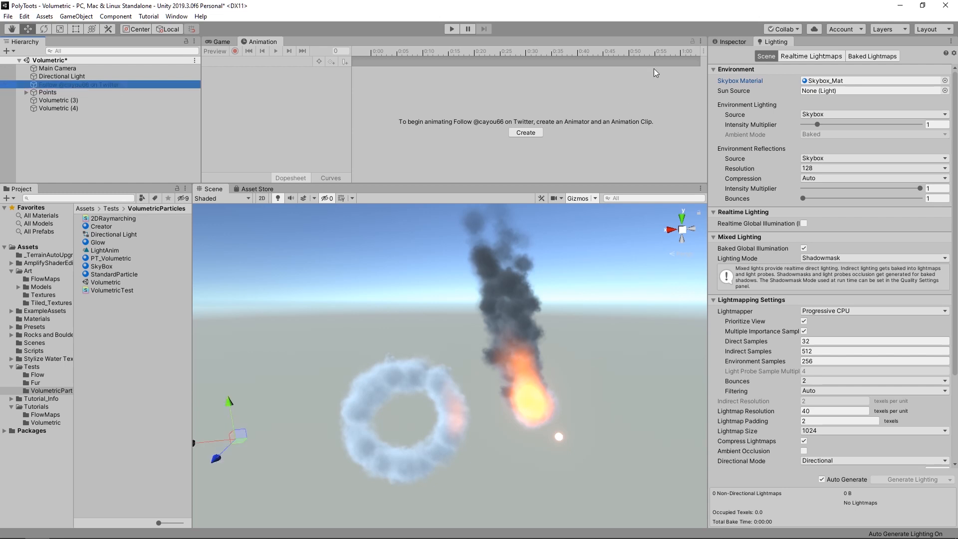
{"action": "left_click", "coordinate": [729, 42]}
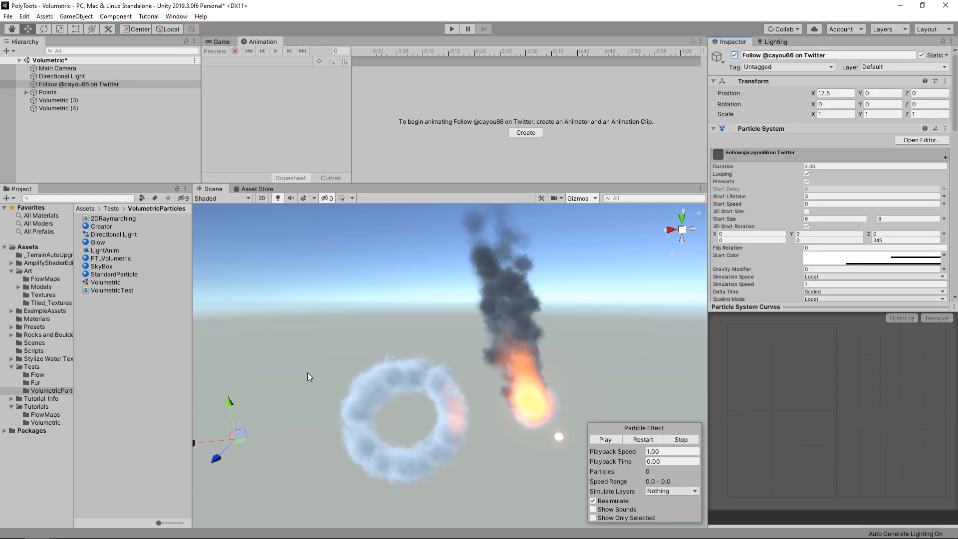
{"action": "middle_click_drag", "start_coordinate": [308, 372], "coordinate": [428, 331]}
{"action": "left_click", "coordinate": [613, 442]}
- Examine the two smoke rings and the fire plume in the scene from several angles and distances
{"action": "left_click_drag", "start_coordinate": [445, 393], "coordinate": [478, 367], "text": "alt"}
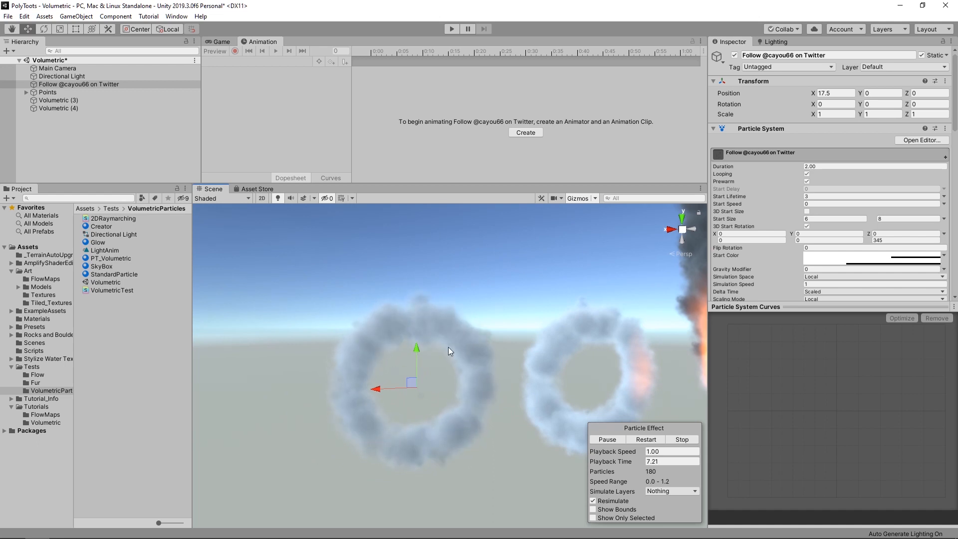
{"action": "left_click_drag", "start_coordinate": [448, 357], "coordinate": [415, 347], "text": "alt"}
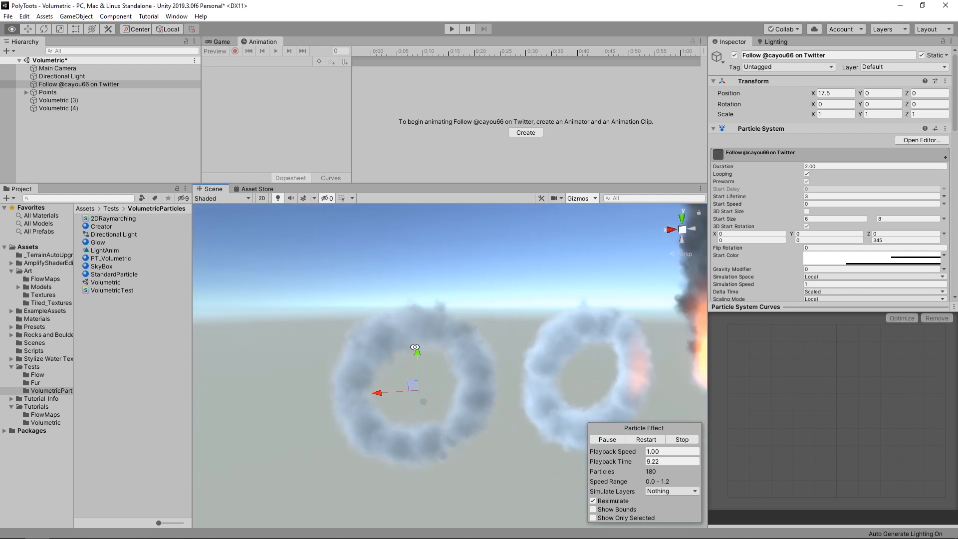
{"action": "left_click_drag", "start_coordinate": [489, 396], "coordinate": [451, 381], "text": "alt"}
{"action": "scroll", "coordinate": [470, 359], "scroll_direction": "down", "scroll_amount": 3}
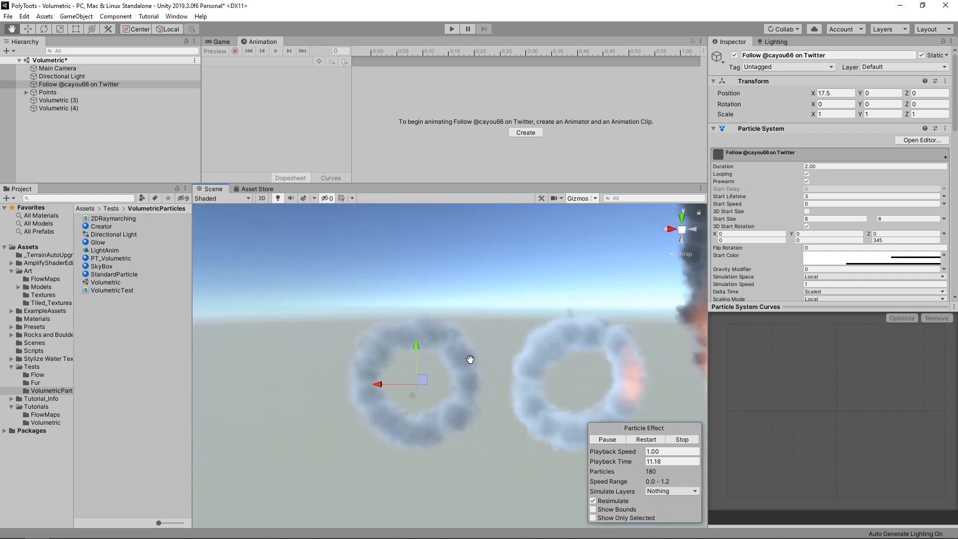
{"action": "middle_click_drag", "start_coordinate": [470, 359], "coordinate": [345, 376]}
{"action": "scroll", "coordinate": [299, 380], "scroll_direction": "up", "scroll_amount": 2}
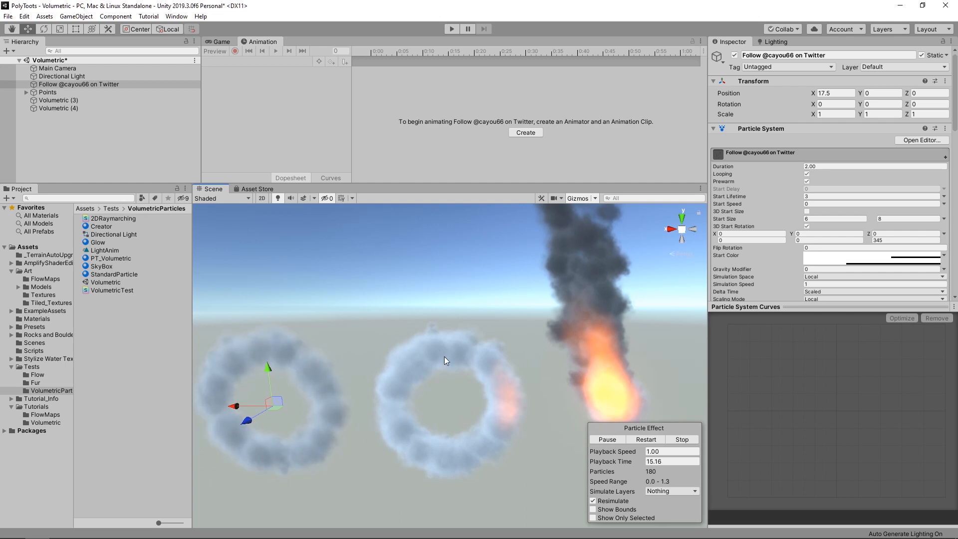
{"action": "left_click_drag", "start_coordinate": [365, 368], "coordinate": [492, 399], "text": "alt"}
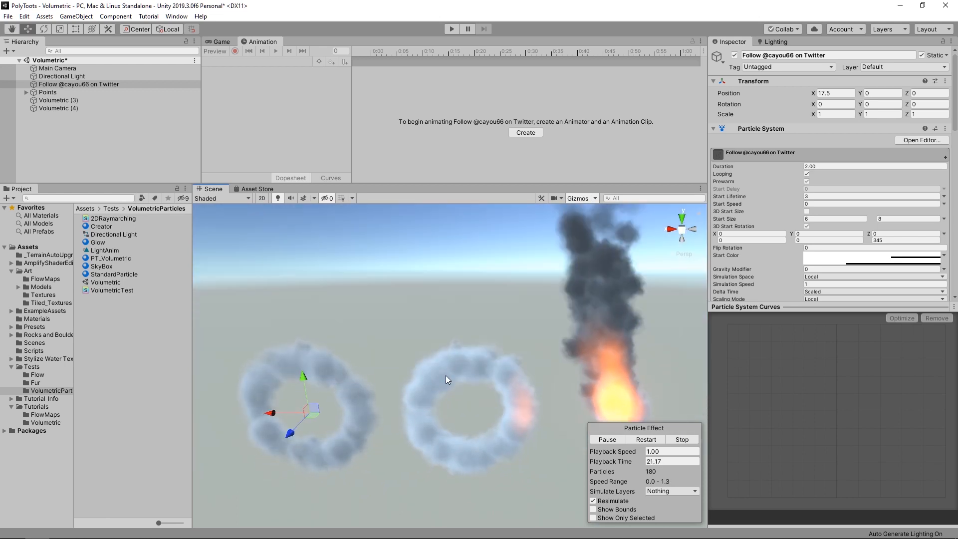
{"action": "left_click_drag", "start_coordinate": [445, 376], "coordinate": [448, 355], "text": "alt"}
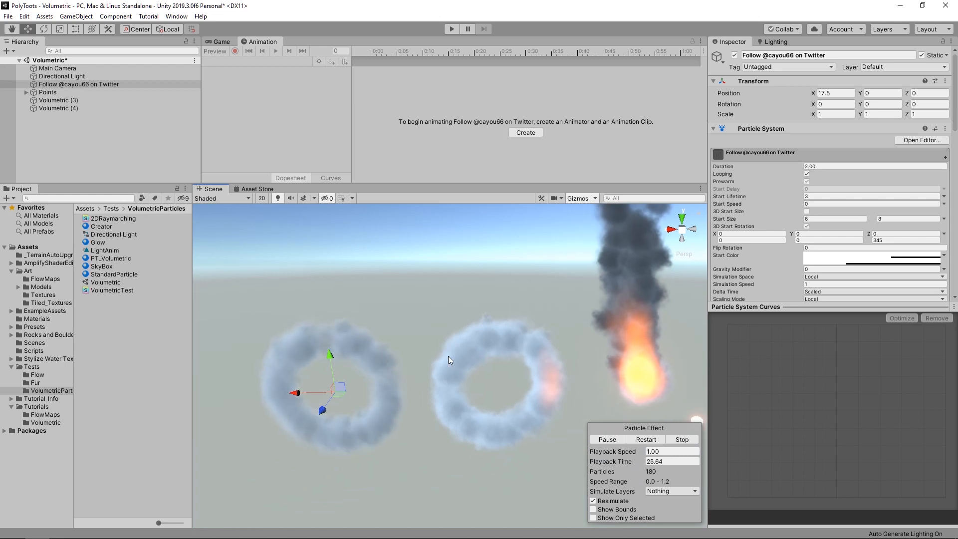
{"action": "middle_click_drag", "start_coordinate": [567, 360], "coordinate": [499, 361]}
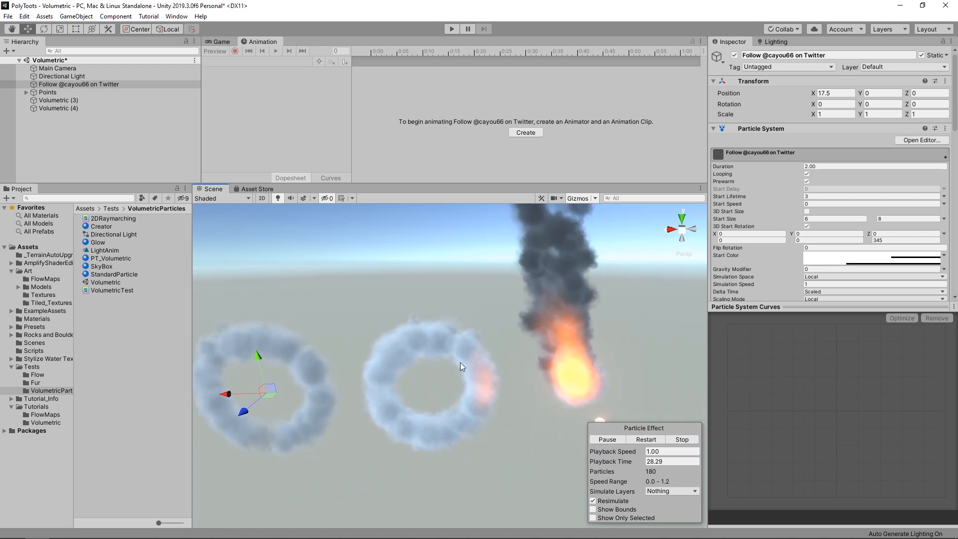
{"action": "middle_click_drag", "start_coordinate": [482, 330], "coordinate": [493, 349]}
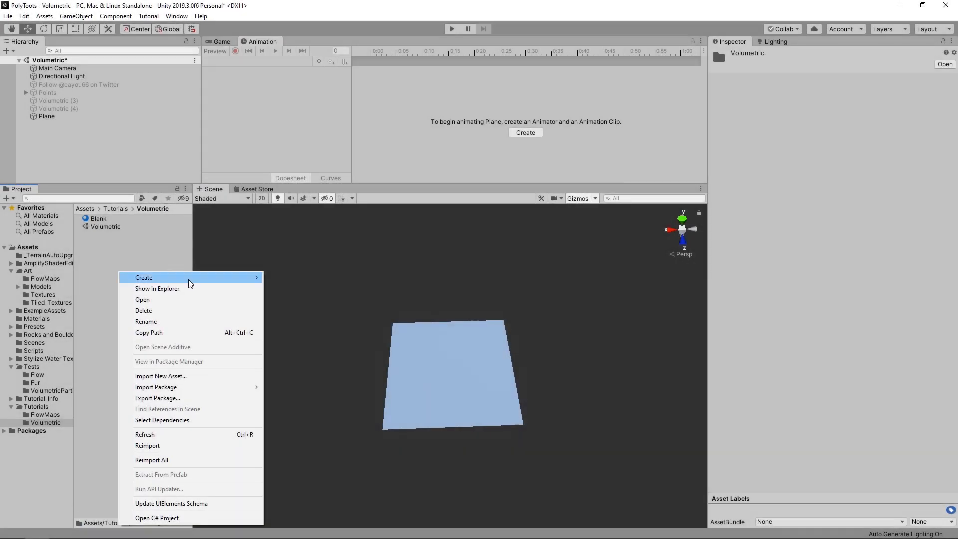
- Create an Amplify surface shader named PT_Volumetric in the Tutorials/Volumetric folder and open it for editing
{"action": "mouse_move", "coordinate": [190, 283]}
{"action": "mouse_move", "coordinate": [353, 173]}
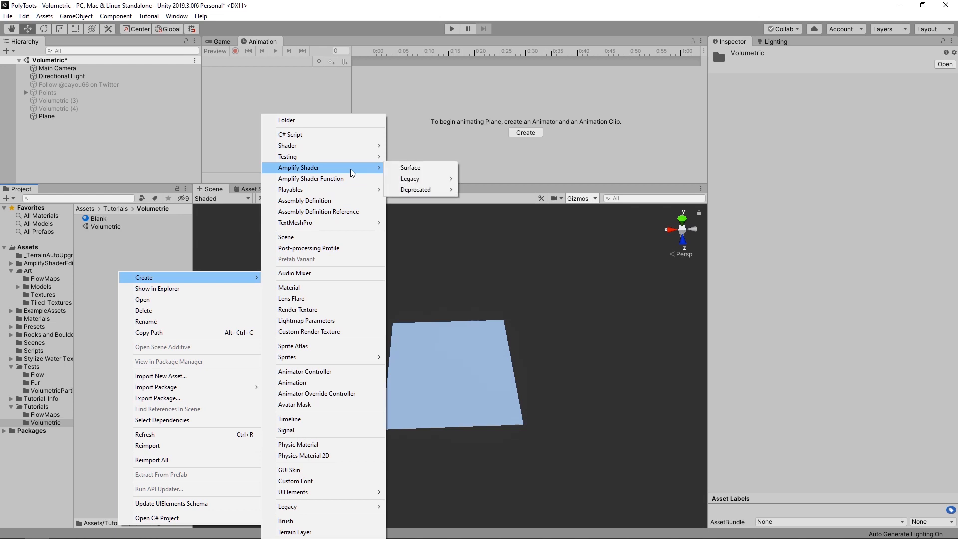
{"action": "left_click", "coordinate": [415, 168]}
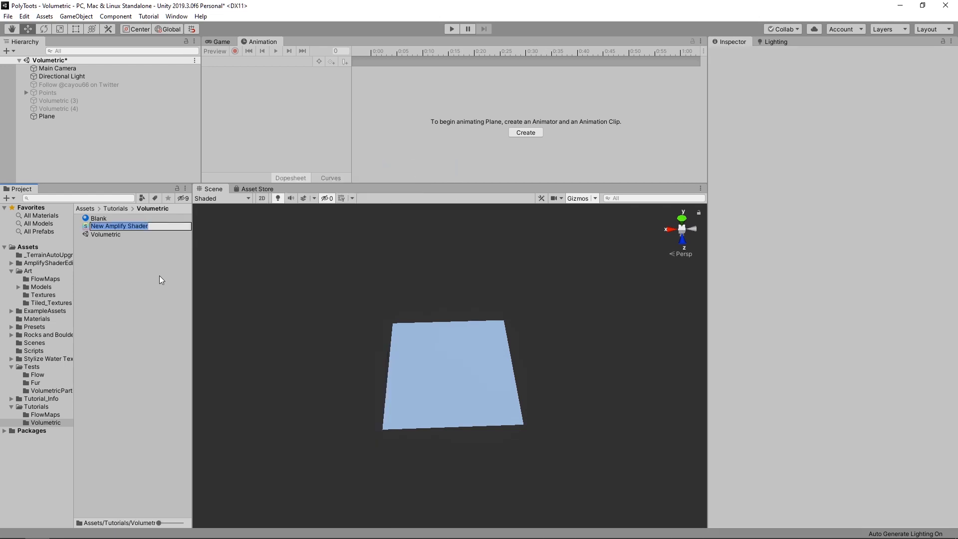
{"action": "type", "text": "PT_Volumetric"}
{"action": "double_click", "coordinate": [116, 227]}
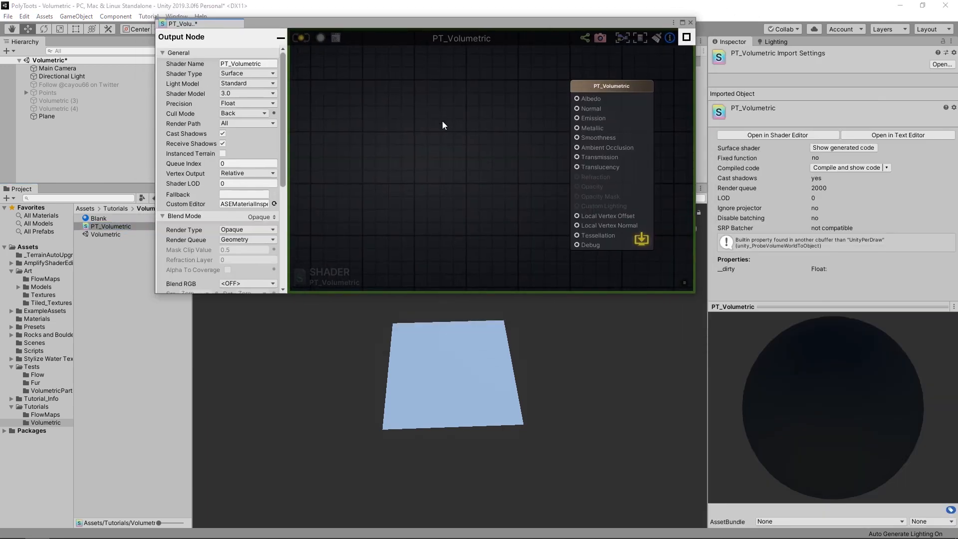
- Create a material from the PT_Volumetric shader and assign it to the plane in the scene
{"action": "left_click", "coordinate": [106, 225]}
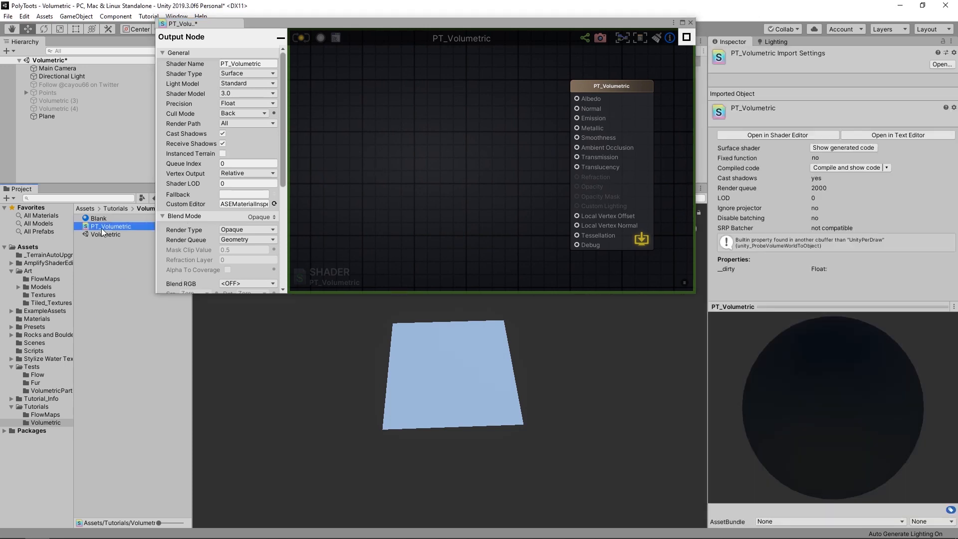
{"action": "right_click", "coordinate": [101, 227]}
{"action": "mouse_move", "coordinate": [146, 237]}
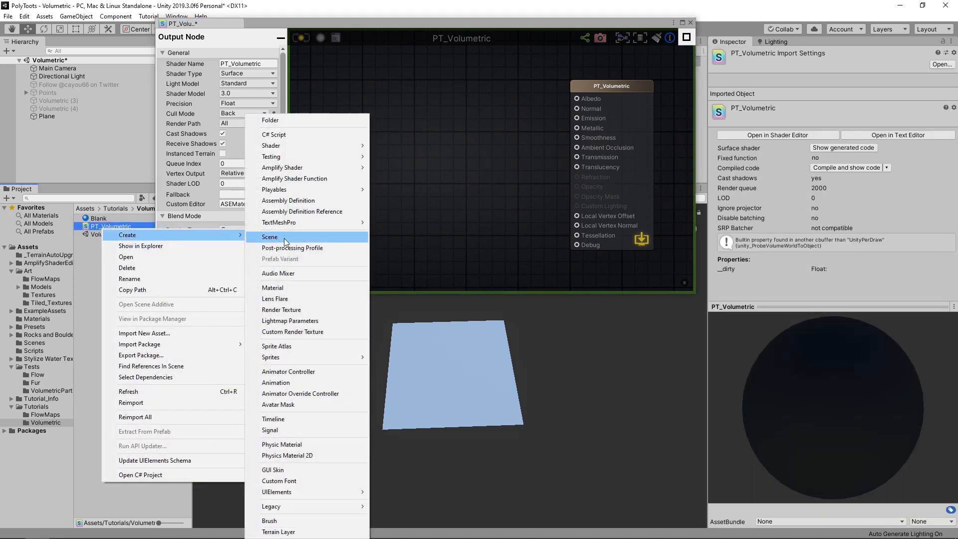
{"action": "left_click", "coordinate": [302, 292]}
{"action": "key", "text": "Return"}
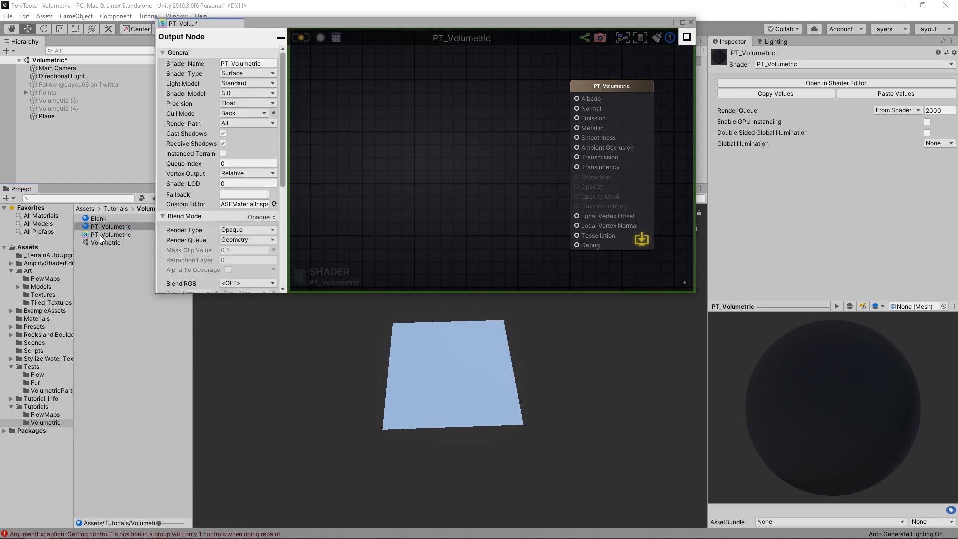
{"action": "left_click", "coordinate": [111, 275]}
{"action": "left_click_drag", "start_coordinate": [107, 227], "coordinate": [452, 380]}
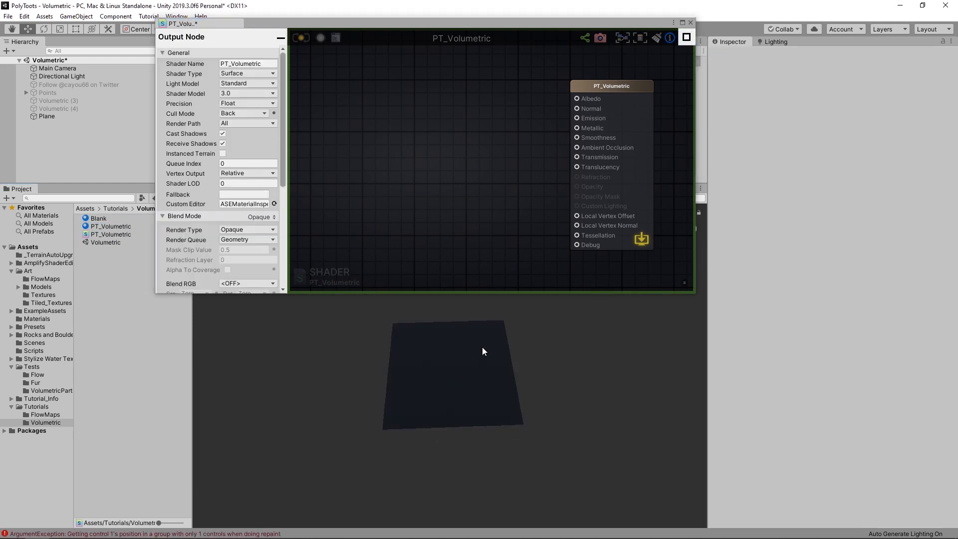
- Set the shader's blend mode to the Transparent render type and the Transparent render queue
{"action": "scroll", "coordinate": [223, 198], "scroll_direction": "down", "scroll_amount": 3}
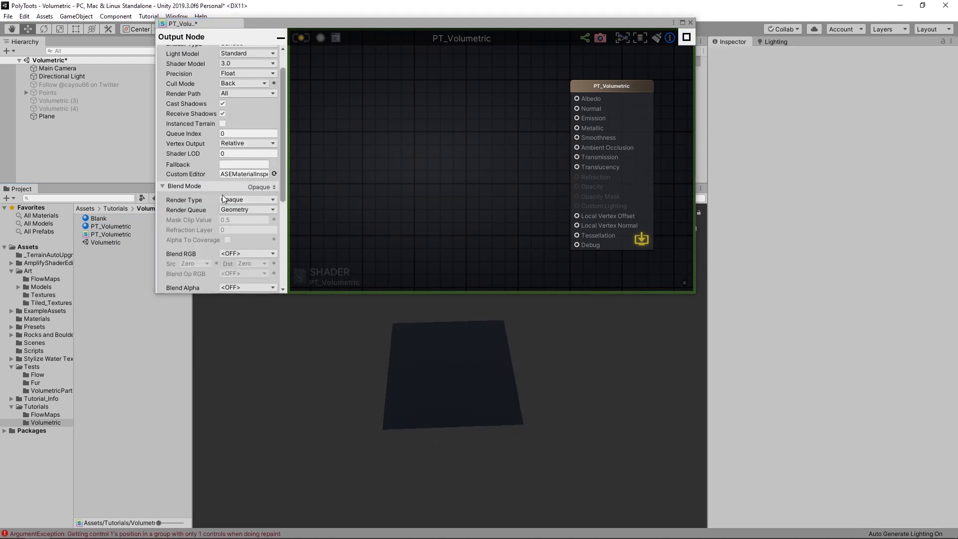
{"action": "scroll", "coordinate": [238, 194], "scroll_direction": "down", "scroll_amount": 3}
{"action": "left_click", "coordinate": [244, 170]}
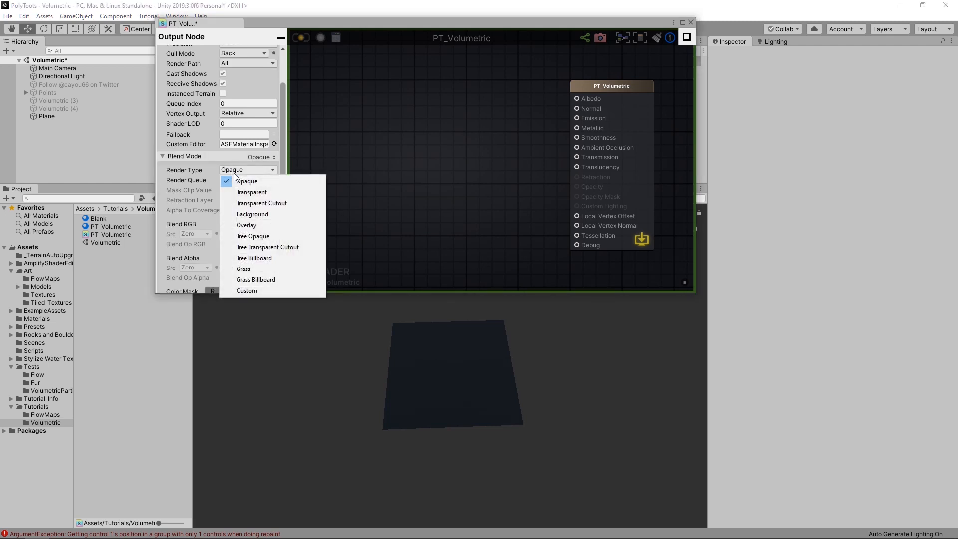
{"action": "left_click", "coordinate": [255, 192]}
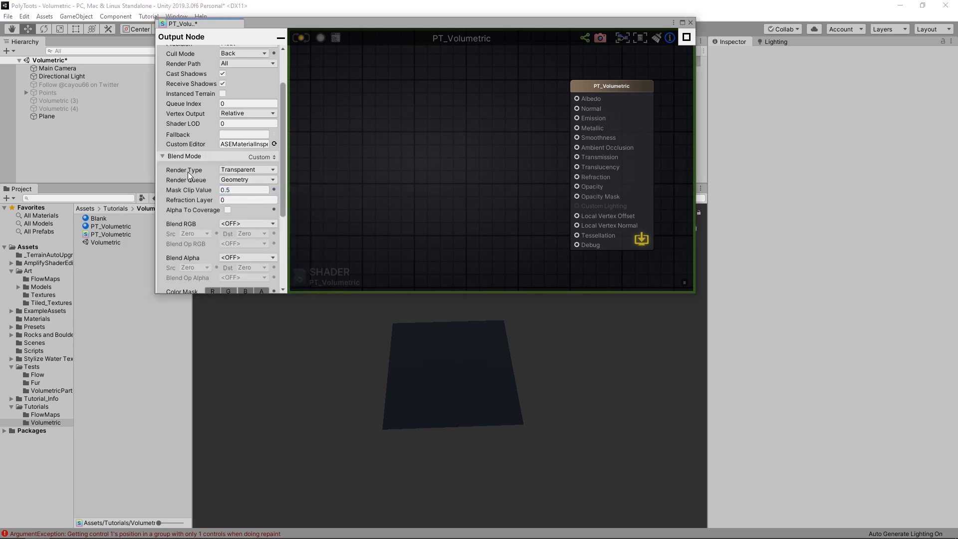
{"action": "left_click", "coordinate": [236, 180]}
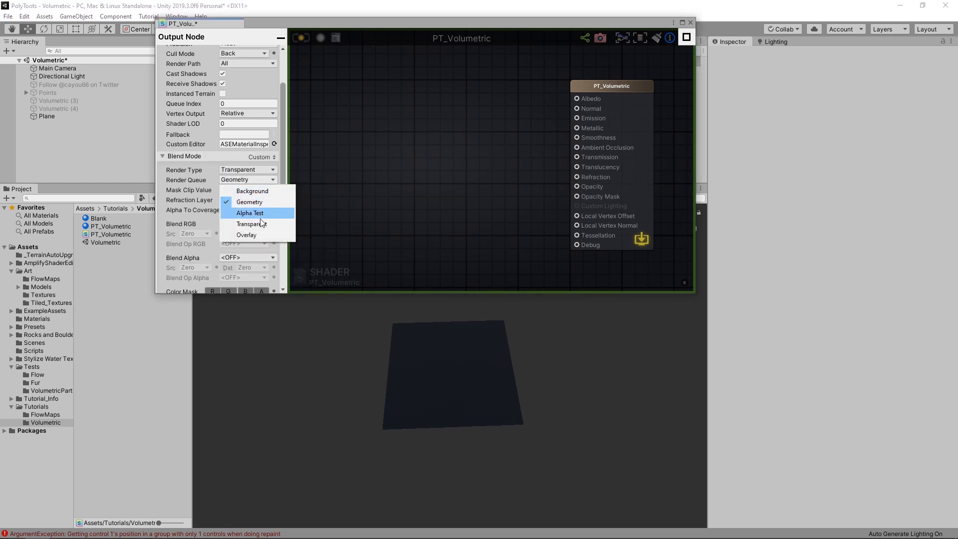
{"action": "left_click", "coordinate": [251, 224]}
{"action": "scroll", "coordinate": [225, 150], "scroll_direction": "up", "scroll_amount": 3}
- Maximize the shader editor window, leaving empty graph space beside the output node
{"action": "right_click_drag", "start_coordinate": [391, 133], "coordinate": [420, 129]}
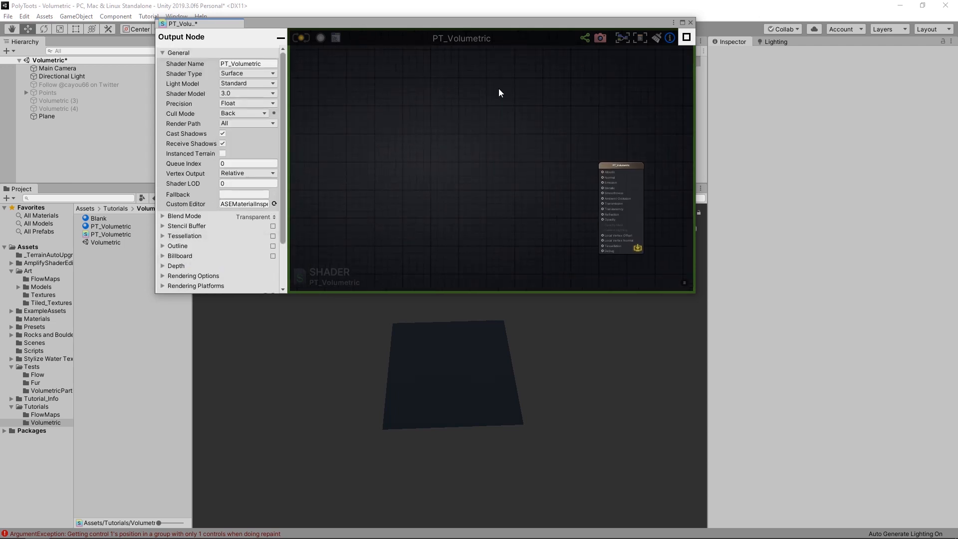
{"action": "left_click", "coordinate": [683, 23]}
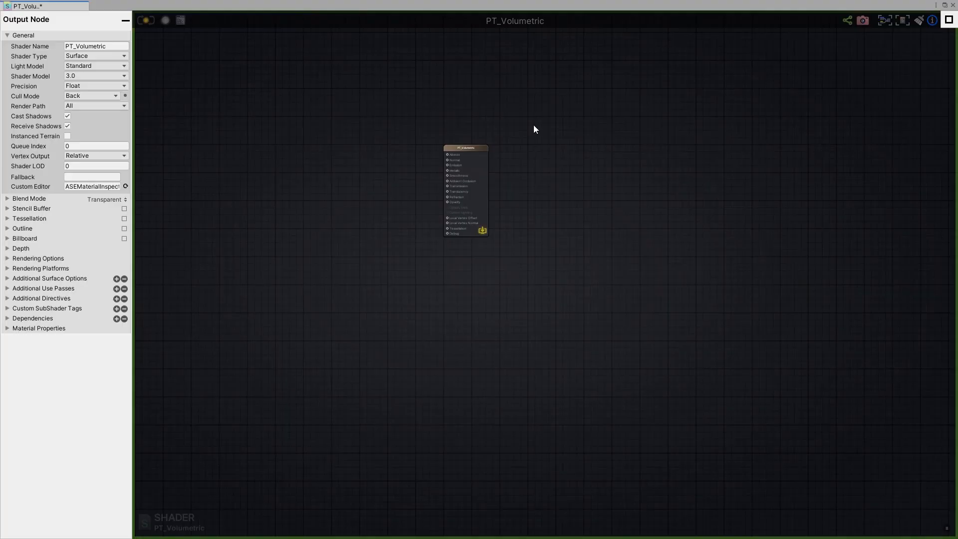
{"action": "scroll", "coordinate": [463, 253], "scroll_direction": "down", "scroll_amount": 2}
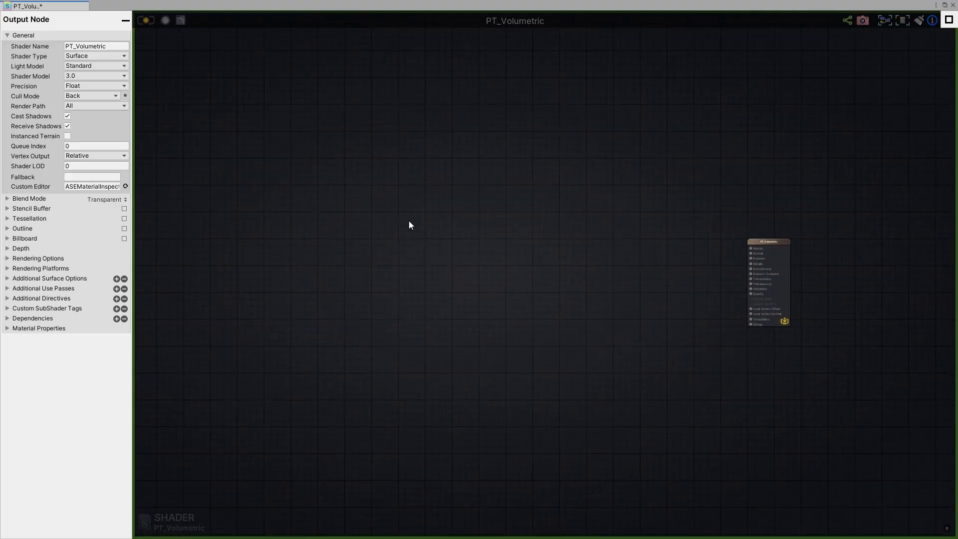
{"action": "right_click_drag", "start_coordinate": [418, 229], "coordinate": [438, 249]}
{"action": "right_click_drag", "start_coordinate": [356, 224], "coordinate": [393, 244]}
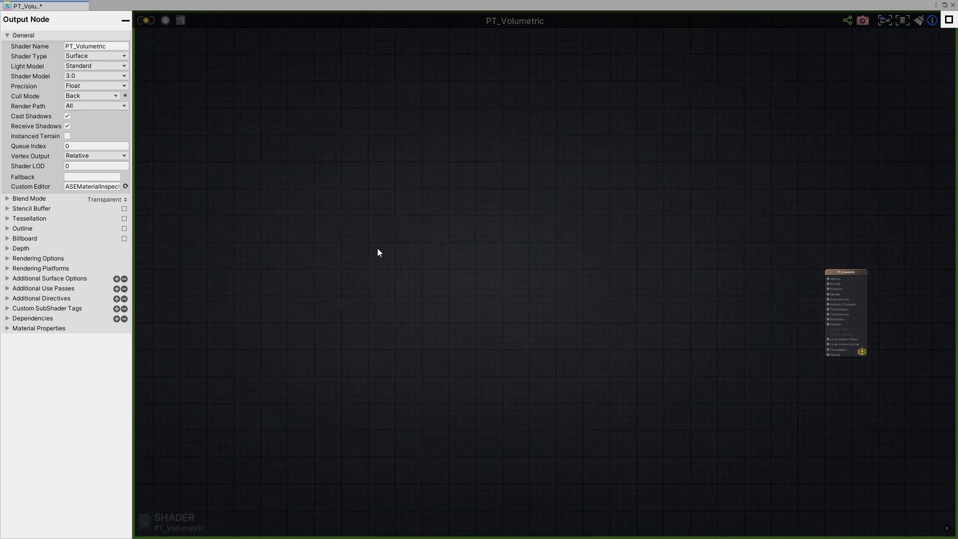
{"action": "scroll", "coordinate": [415, 260], "scroll_direction": "up", "scroll_amount": 2}
{"action": "right_click_drag", "start_coordinate": [532, 272], "coordinate": [399, 265]}
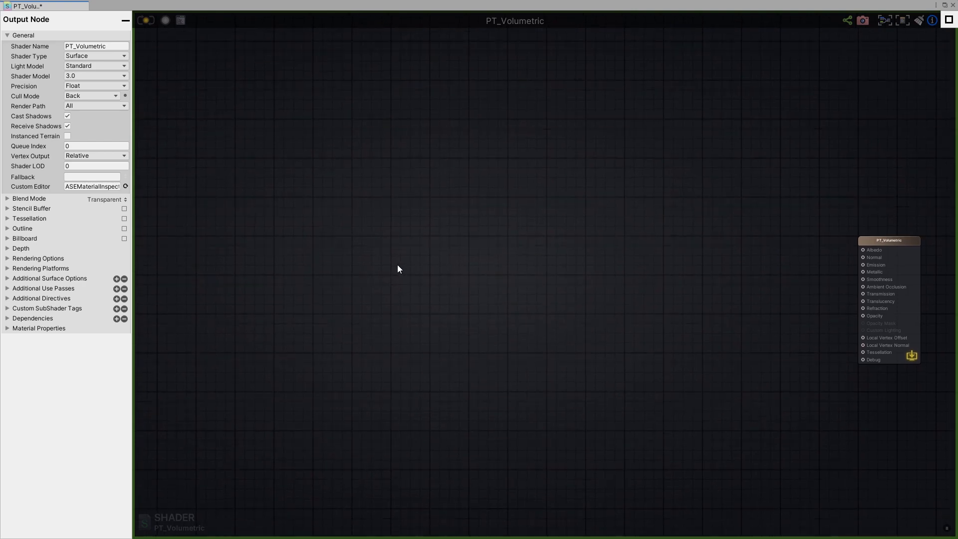
- Add a Texture Object node to the empty part of the graph and name it MainTex
{"action": "right_click", "coordinate": [359, 213]}
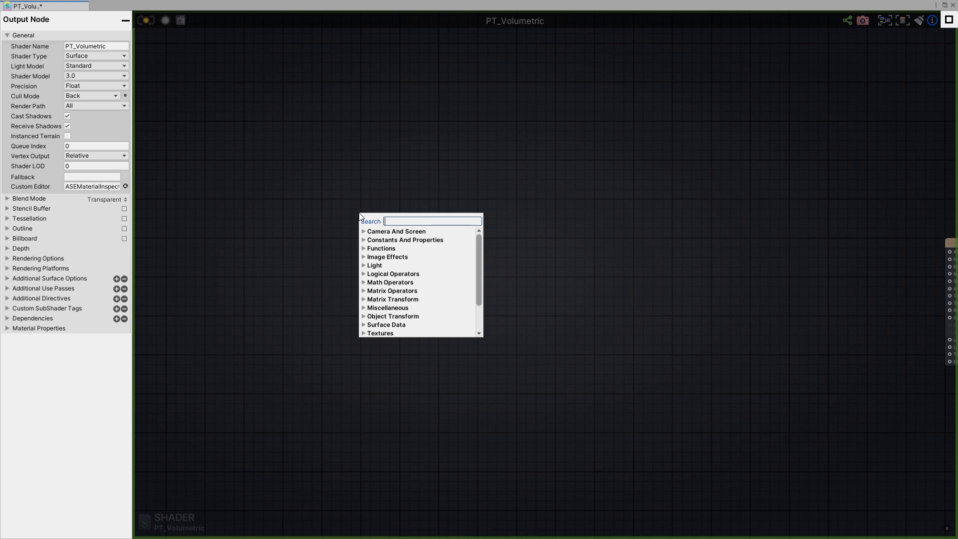
{"action": "type", "text": "texture"}
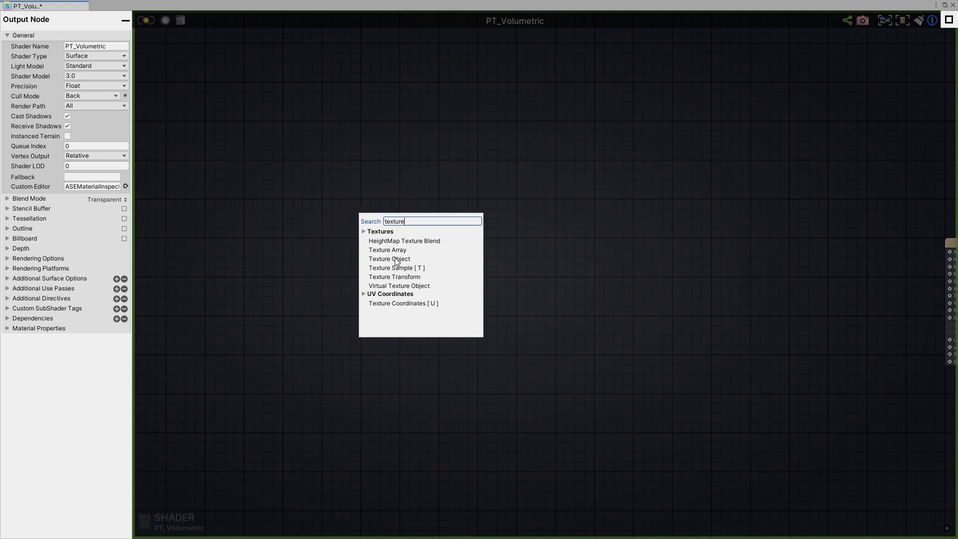
{"action": "left_click", "coordinate": [395, 261]}
{"action": "left_click_drag", "start_coordinate": [387, 217], "coordinate": [348, 173]}
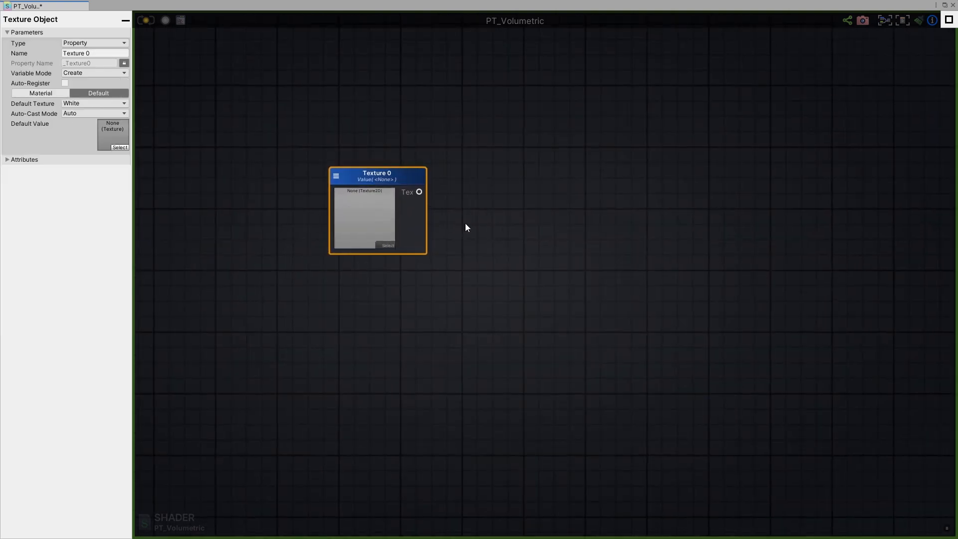
{"action": "left_click", "coordinate": [113, 53]}
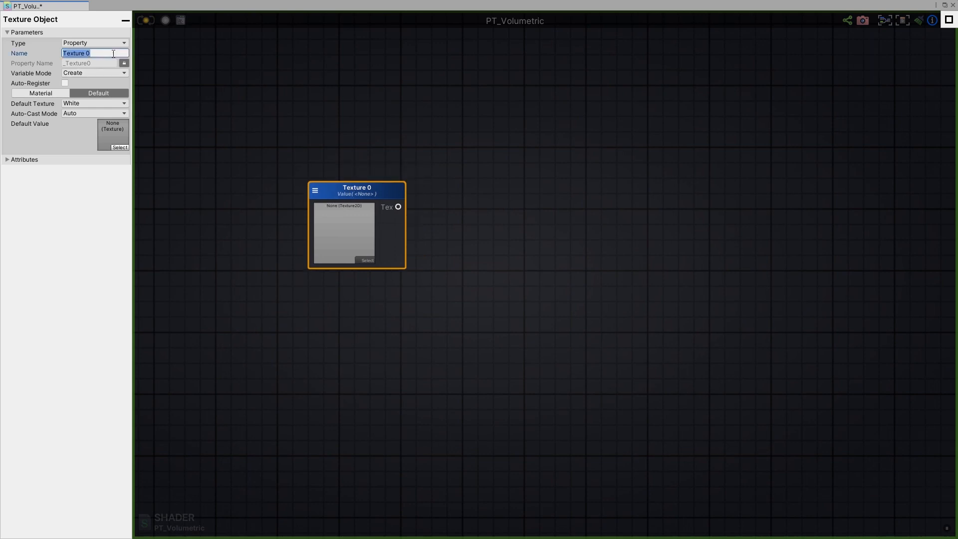
{"action": "type", "text": "MainTex"}
{"action": "scroll", "coordinate": [444, 253], "scroll_direction": "down", "scroll_amount": 3}
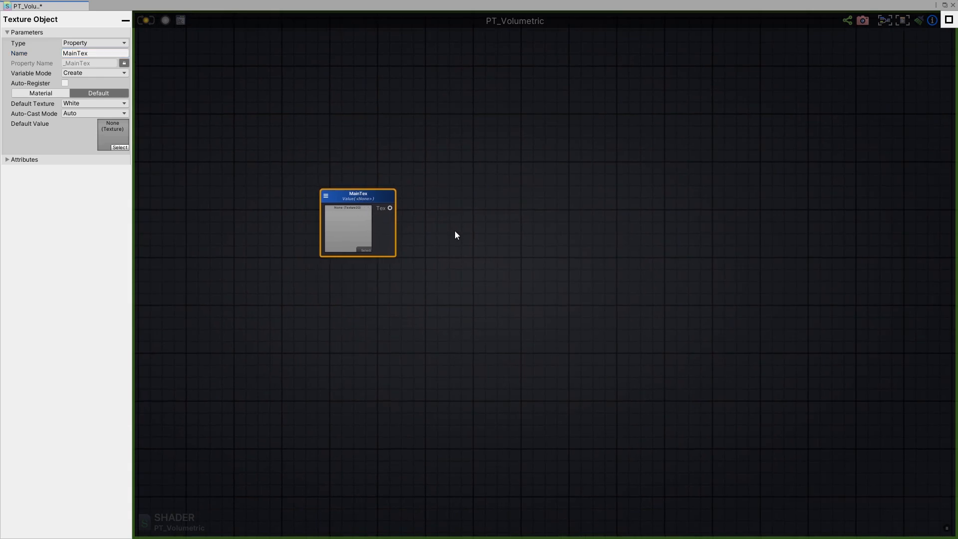
- Add a Texture Coordinates node to the graph and place it below and beside the MainTex node
{"action": "left_click", "coordinate": [453, 256]}
{"action": "key", "text": "u"}
{"action": "left_click", "coordinate": [448, 235]}
{"action": "left_click_drag", "start_coordinate": [468, 244], "coordinate": [451, 247]}
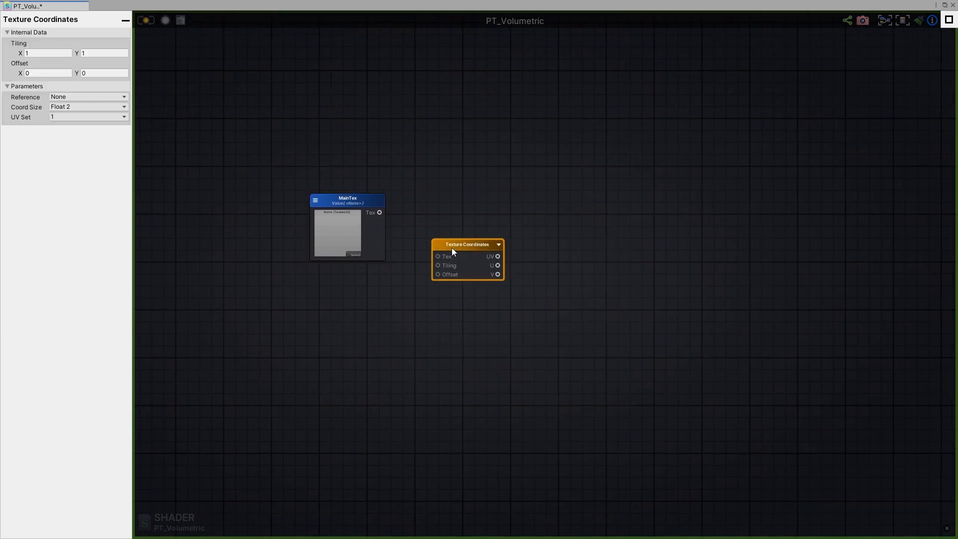
{"action": "left_click", "coordinate": [574, 275]}
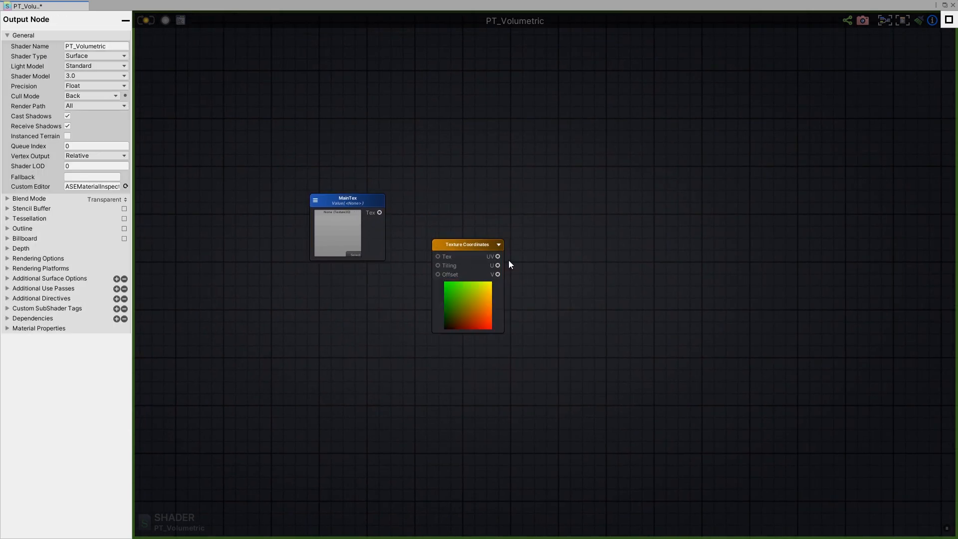
{"action": "left_click_drag", "start_coordinate": [455, 273], "coordinate": [469, 241]}
{"action": "scroll", "coordinate": [460, 282], "scroll_direction": "up", "scroll_amount": 2}
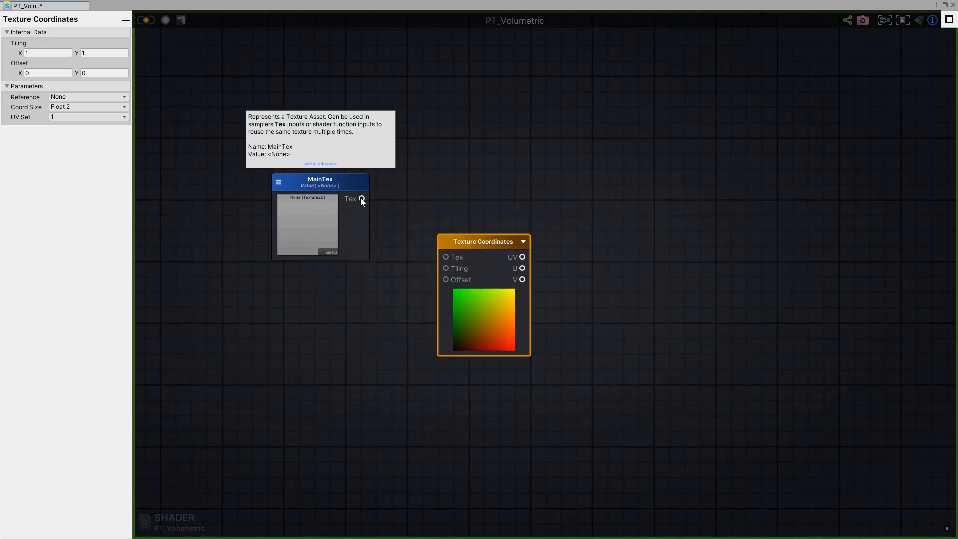
{"action": "left_click_drag", "start_coordinate": [361, 198], "coordinate": [435, 260]}
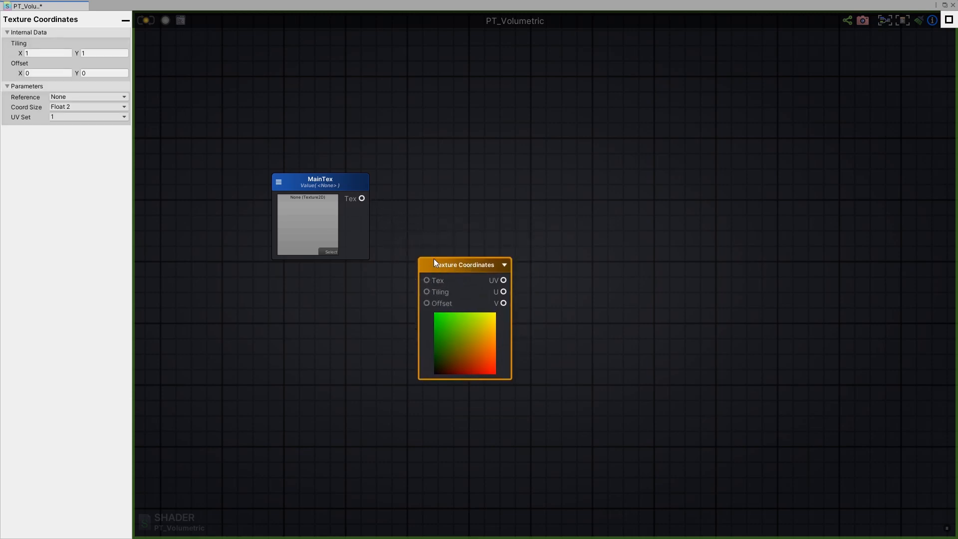
{"action": "left_click", "coordinate": [95, 99]}
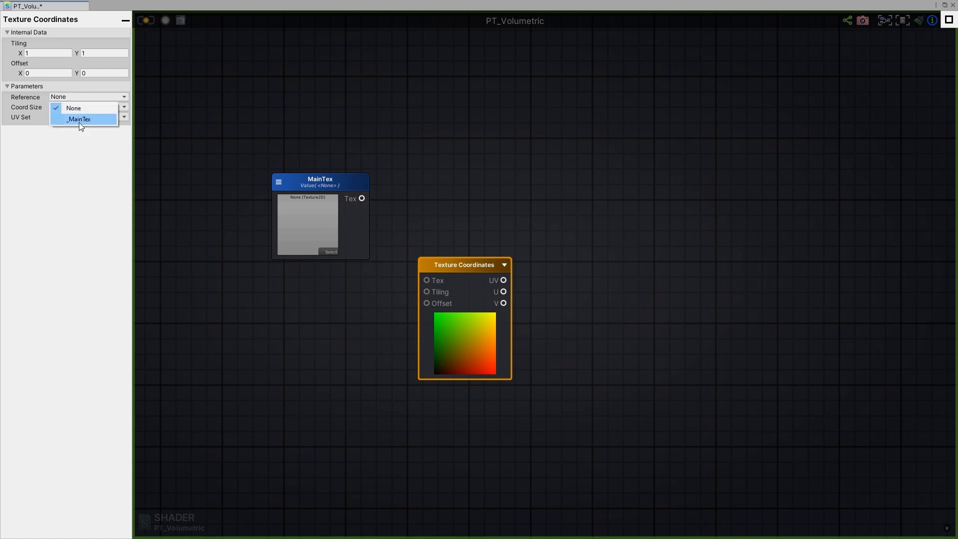
{"action": "left_click", "coordinate": [79, 120]}
{"action": "mouse_move", "coordinate": [324, 188]}
{"action": "left_mouse_down"}
{"action": "mouse_move", "coordinate": [314, 189]}
{"action": "mouse_move", "coordinate": [318, 178]}
{"action": "left_mouse_up"}
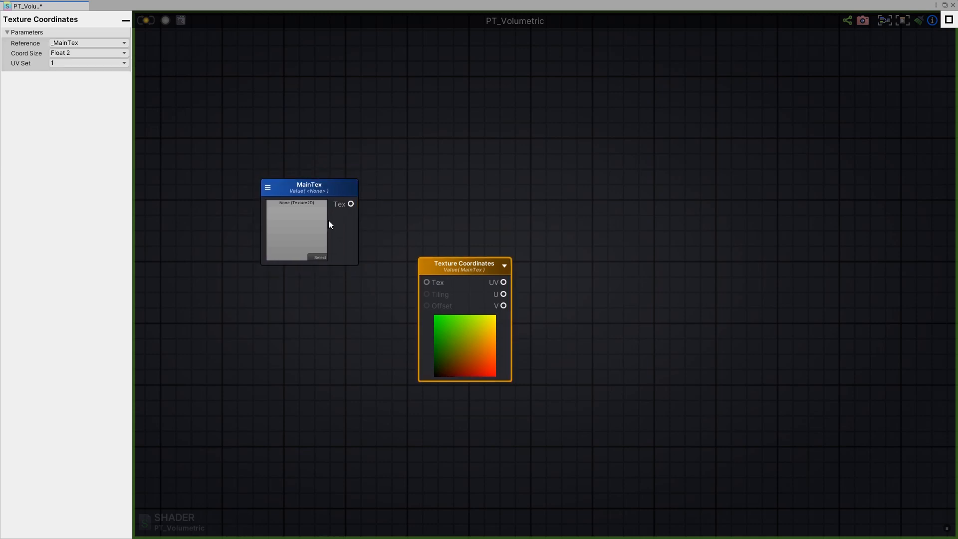
{"action": "left_click", "coordinate": [85, 43]}
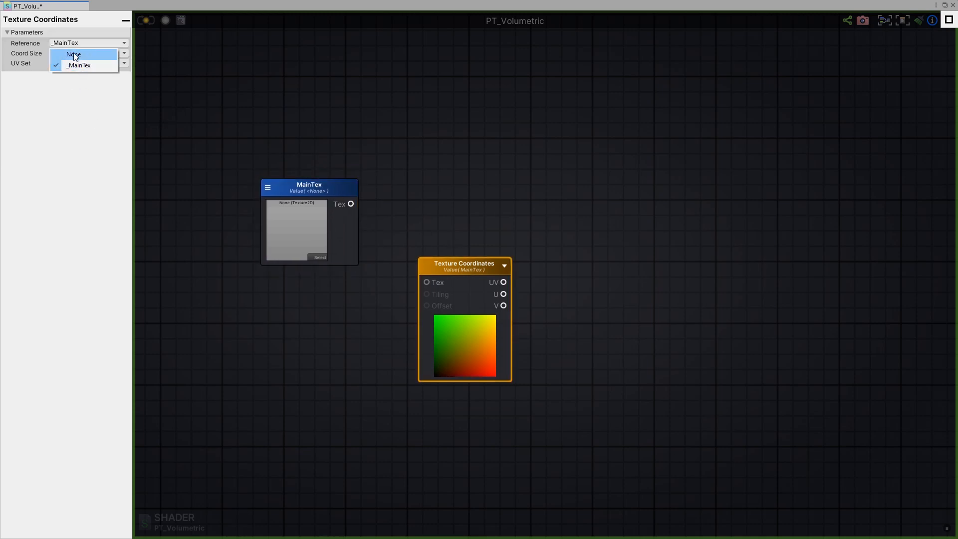
{"action": "left_click", "coordinate": [74, 54]}
- Connect MainTex to the Texture Coordinates node's Tex input and feed the UV output into a new Register Local Var node
{"action": "left_click_drag", "start_coordinate": [424, 281], "coordinate": [424, 281]}
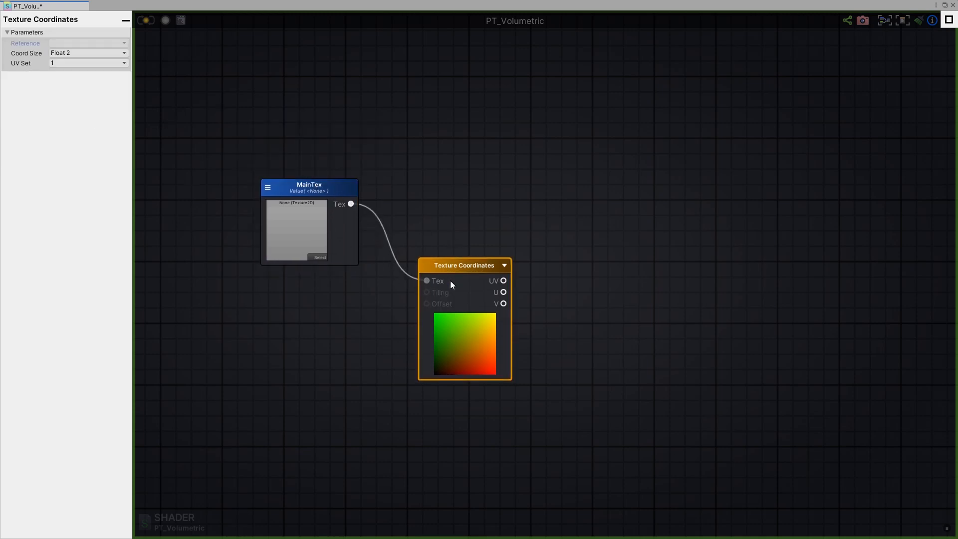
{"action": "scroll", "coordinate": [447, 280], "scroll_direction": "down", "scroll_amount": 3}
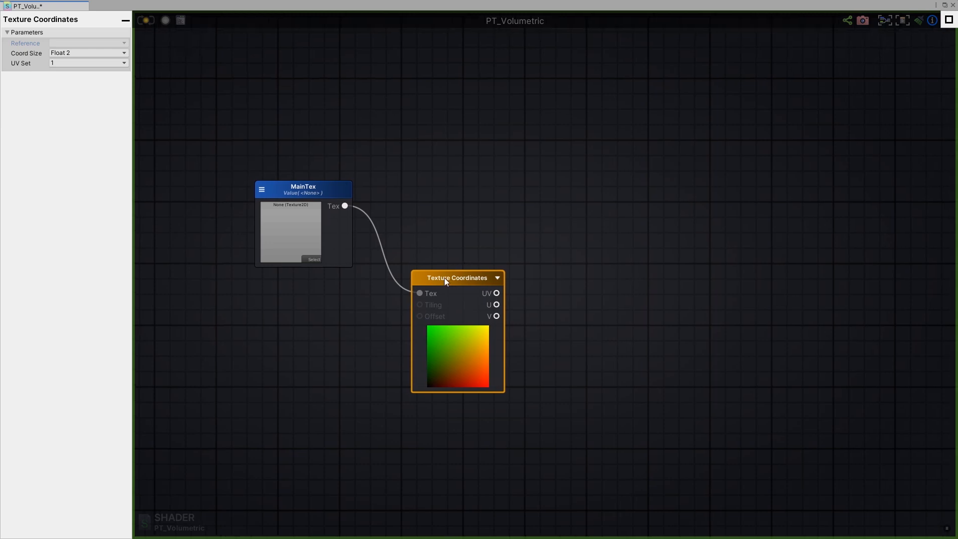
{"action": "left_click", "coordinate": [514, 292]}
{"action": "left_click", "coordinate": [527, 292]}
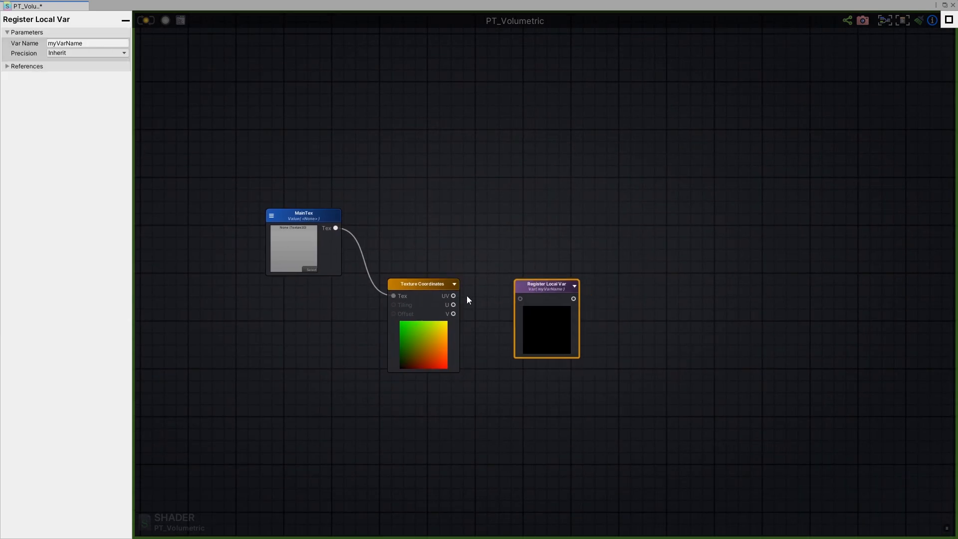
{"action": "left_click_drag", "start_coordinate": [458, 298], "coordinate": [523, 294]}
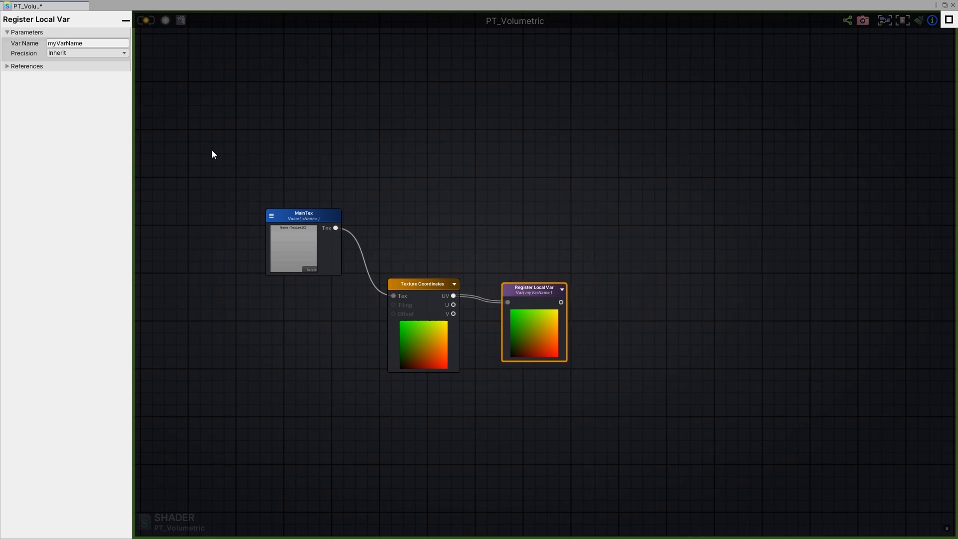
- Name the local variable UVs and place its node beside the Texture Coordinates node
{"action": "left_click", "coordinate": [103, 43]}
{"action": "type", "text": "UVs"}
{"action": "left_click_drag", "start_coordinate": [536, 292], "coordinate": [523, 288]}
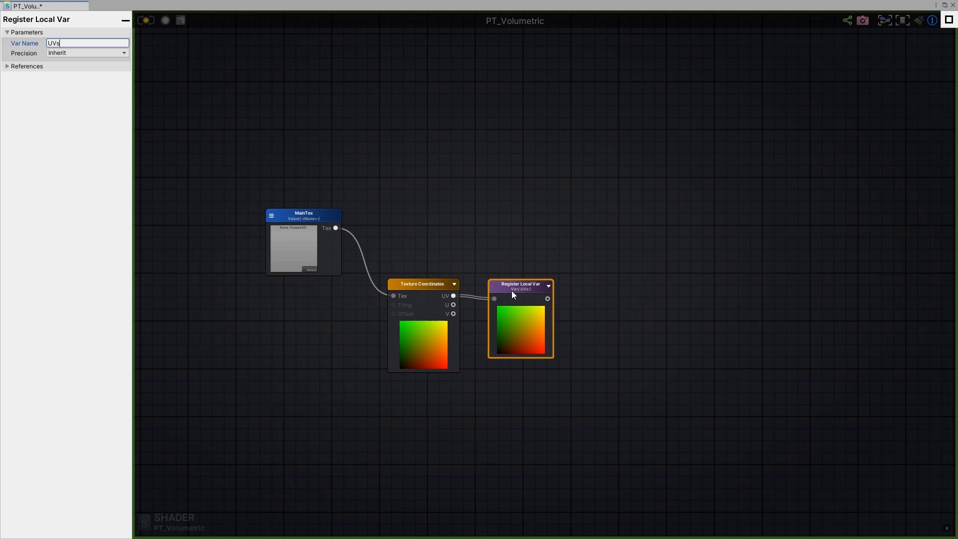
{"action": "left_click_drag", "start_coordinate": [300, 375], "coordinate": [299, 375]}
{"action": "left_click_drag", "start_coordinate": [505, 326], "coordinate": [473, 338]}
{"action": "left_click", "coordinate": [552, 285]}
{"action": "scroll", "coordinate": [544, 287], "scroll_direction": "down", "scroll_amount": 2}
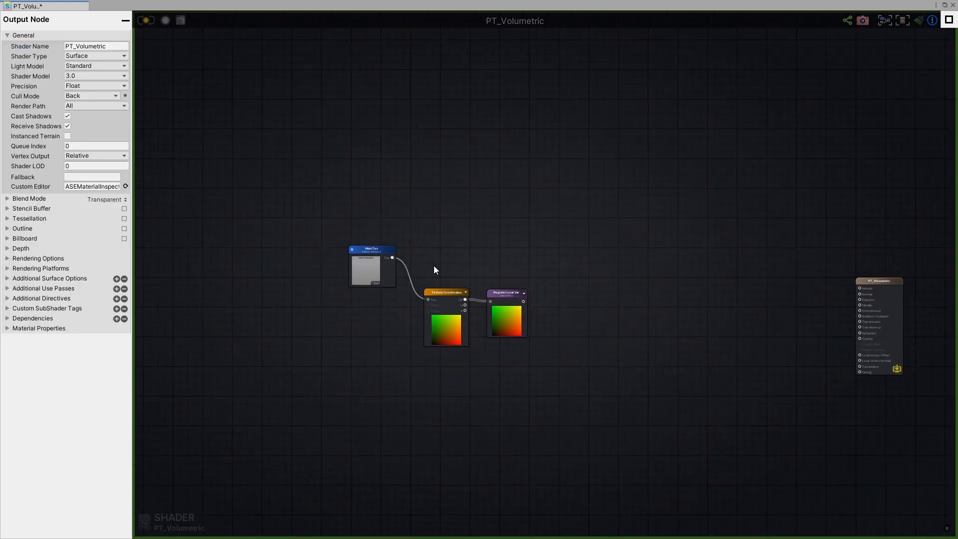
{"action": "scroll", "coordinate": [434, 270], "scroll_direction": "up", "scroll_amount": 2}
{"action": "left_click", "coordinate": [530, 350]}
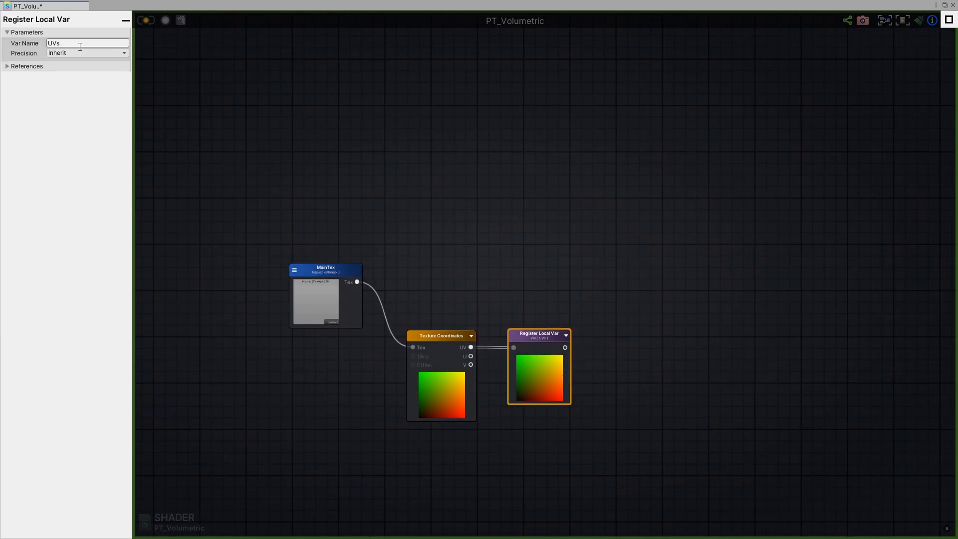
- Move the Texture Coordinates and UVs nodes closer to MainTex to leave a compact row beneath it
{"action": "left_click_drag", "start_coordinate": [435, 377], "coordinate": [414, 376]}
{"action": "left_click_drag", "start_coordinate": [526, 364], "coordinate": [503, 364]}
{"action": "mouse_move", "coordinate": [427, 331]}
{"action": "left_mouse_down"}
{"action": "mouse_move", "coordinate": [439, 329]}
{"action": "mouse_move", "coordinate": [430, 334]}
{"action": "left_mouse_up"}
{"action": "left_click", "coordinate": [513, 352]}
{"action": "left_click_drag", "start_coordinate": [512, 353], "coordinate": [505, 355]}
{"action": "left_click", "coordinate": [581, 311]}
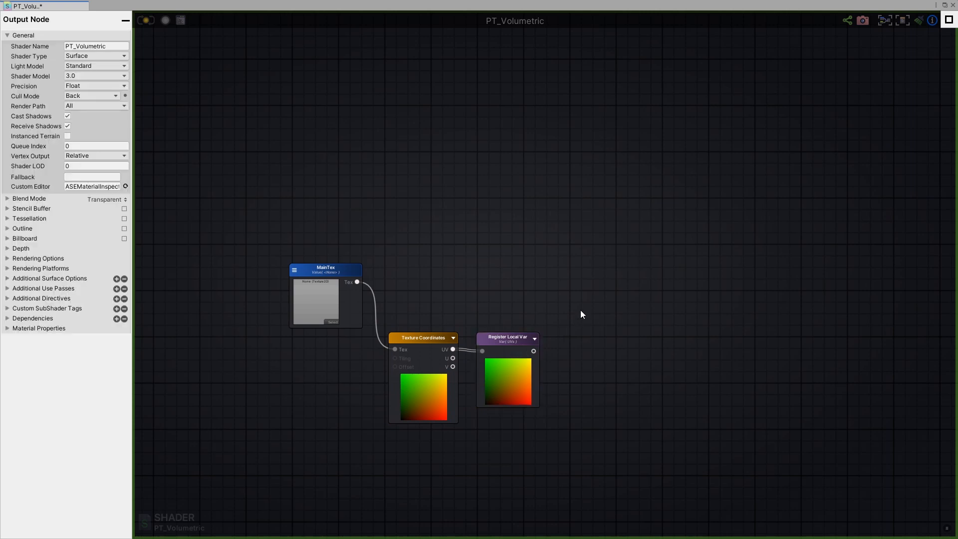
- Add a Texture Sample node beyond the UVs node and connect the UVs output to its UV input
{"action": "key", "text": "t"}
{"action": "left_click", "coordinate": [588, 262]}
{"action": "left_click_drag", "start_coordinate": [595, 266], "coordinate": [626, 289]}
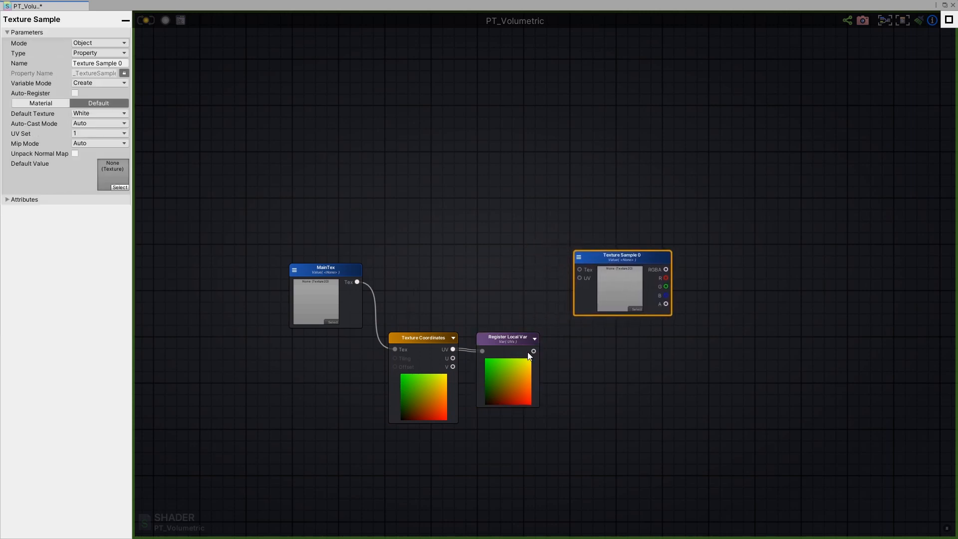
{"action": "left_click_drag", "start_coordinate": [453, 350], "coordinate": [591, 277]}
{"action": "left_click_drag", "start_coordinate": [534, 351], "coordinate": [580, 278]}
{"action": "left_click", "coordinate": [516, 346]}
{"action": "left_click", "coordinate": [613, 262]}
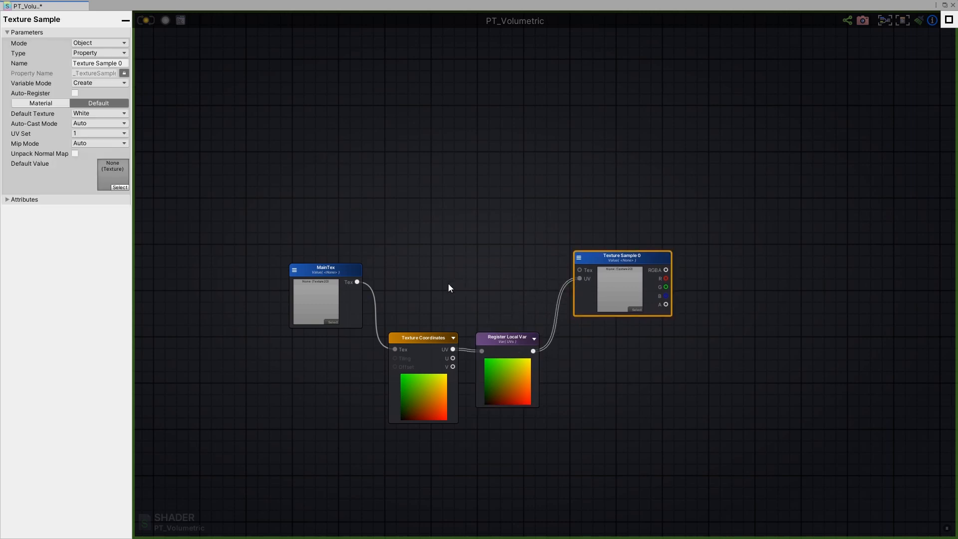
- Connect MainTex's output to the Tex input of the Texture Sample node and line MainTex up with it
{"action": "left_click", "coordinate": [449, 284]}
{"action": "left_click_drag", "start_coordinate": [352, 281], "coordinate": [494, 275]}
{"action": "left_click_drag", "start_coordinate": [358, 283], "coordinate": [580, 270]}
{"action": "left_click_drag", "start_coordinate": [312, 274], "coordinate": [312, 259]}
- Assign the SplatTest_02 texture as MainTex's default value and align the two texture nodes
{"action": "left_click", "coordinate": [333, 307]}
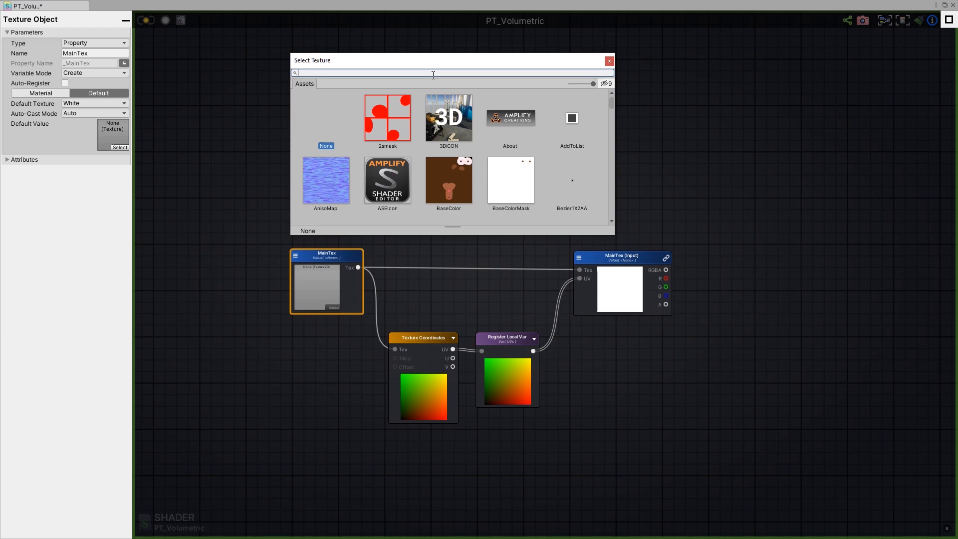
{"action": "type", "text": "spl"}
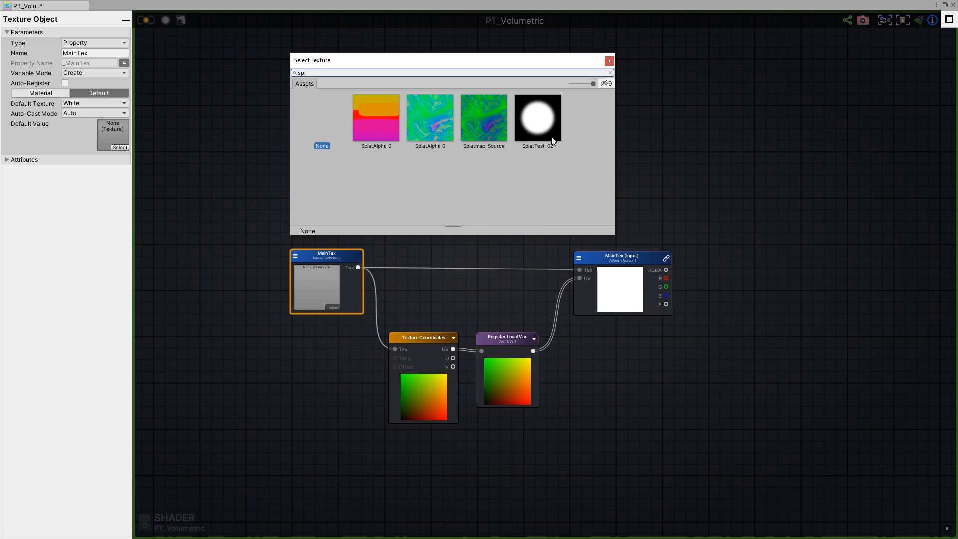
{"action": "double_click", "coordinate": [536, 126]}
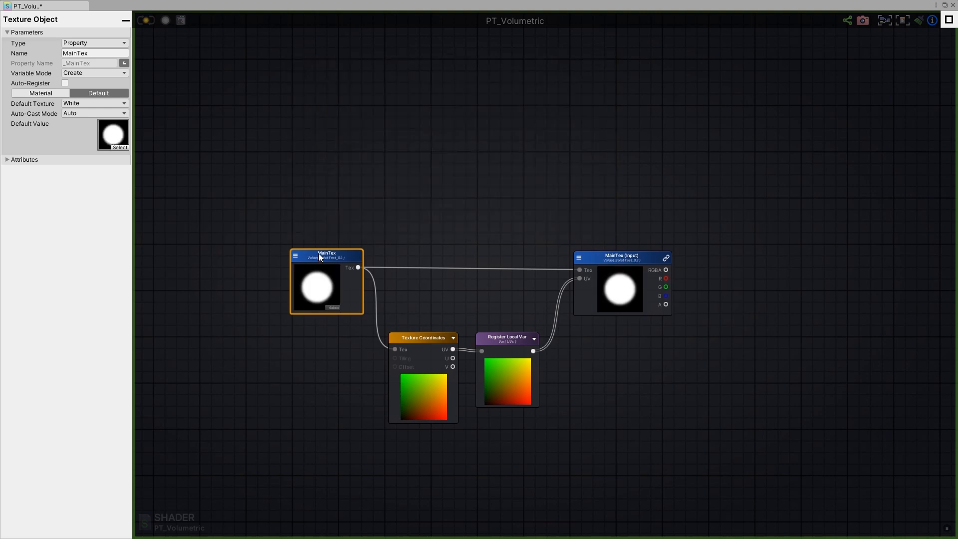
{"action": "left_click_drag", "start_coordinate": [319, 255], "coordinate": [327, 253]}
{"action": "left_click_drag", "start_coordinate": [631, 258], "coordinate": [624, 251]}
- Register the alpha output of the MainTex sample as a new local variable named MainTexture
{"action": "middle_click_drag", "start_coordinate": [604, 302], "coordinate": [491, 331]}
{"action": "left_click", "coordinate": [614, 312]}
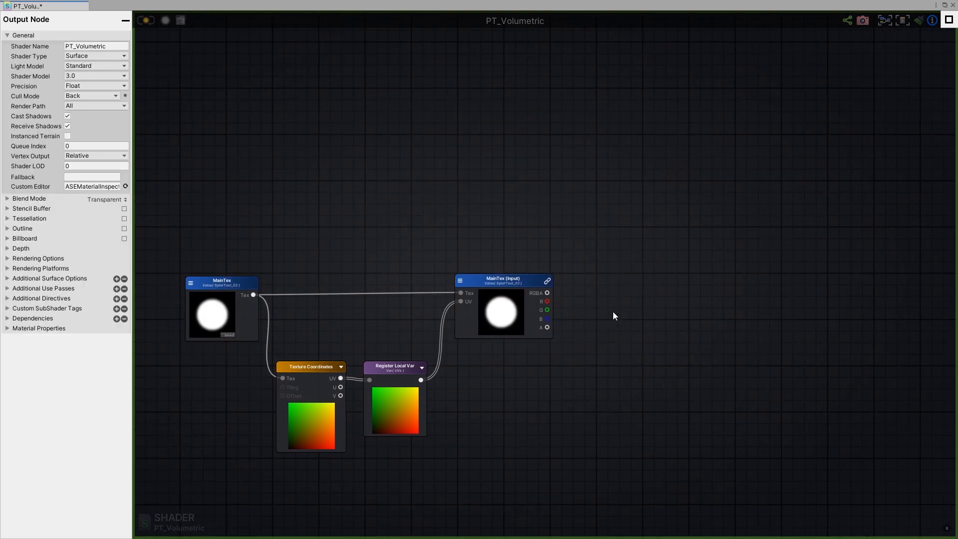
{"action": "key", "text": "r"}
{"action": "left_click", "coordinate": [606, 249]}
{"action": "left_click_drag", "start_coordinate": [628, 255], "coordinate": [644, 263]}
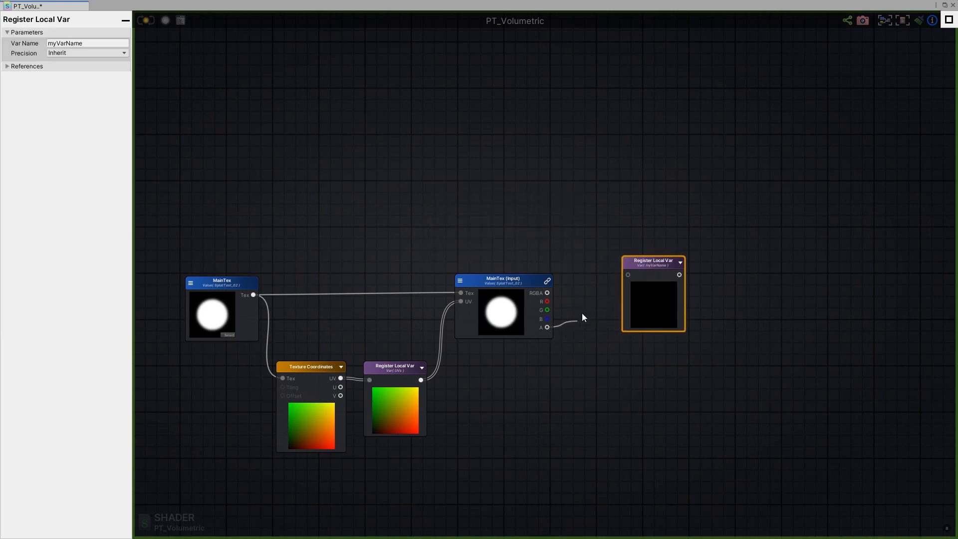
{"action": "left_click_drag", "start_coordinate": [582, 317], "coordinate": [631, 267]}
{"action": "left_click", "coordinate": [514, 284]}
{"action": "left_click", "coordinate": [89, 43]}
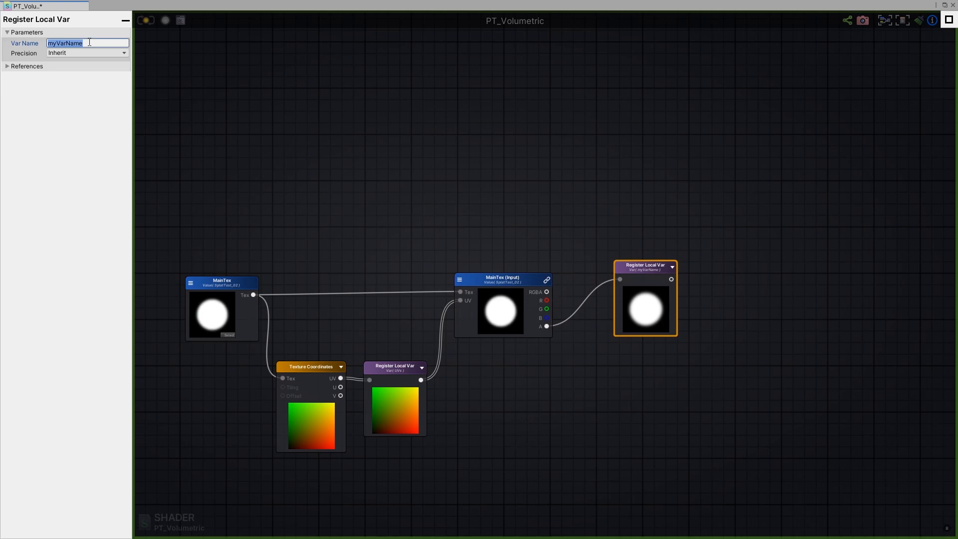
{"action": "type", "text": "MainTexture"}
- Group all the texture and UV nodes in a comment frame titled Main Texture
{"action": "left_click", "coordinate": [517, 248]}
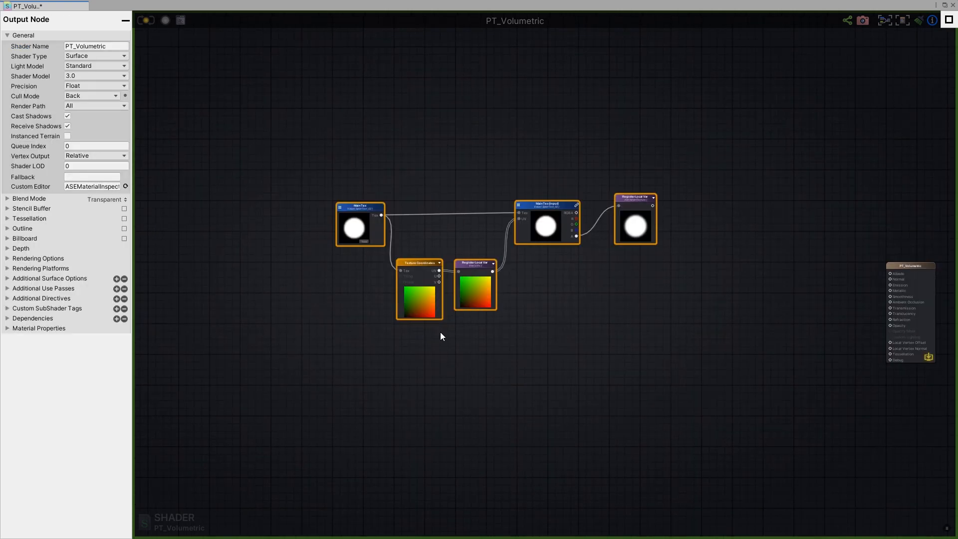
{"action": "key", "text": "c"}
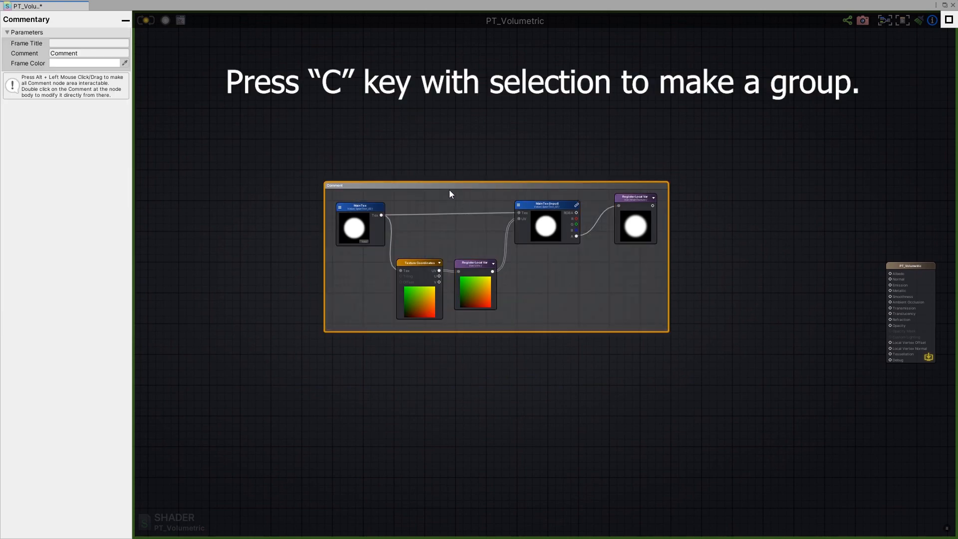
{"action": "left_click", "coordinate": [90, 43]}
{"action": "type", "text": "Main Texture"}
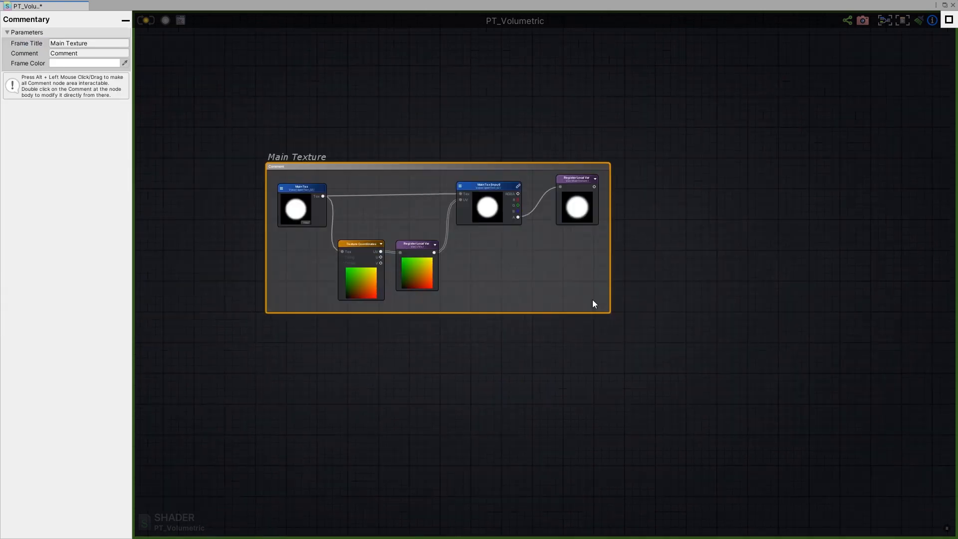
{"action": "scroll", "coordinate": [546, 284], "scroll_direction": "down", "scroll_amount": 1}
{"action": "middle_click_drag", "start_coordinate": [546, 284], "coordinate": [498, 270]}
{"action": "middle_click_drag", "start_coordinate": [481, 352], "coordinate": [522, 289]}
{"action": "middle_click_drag", "start_coordinate": [515, 216], "coordinate": [482, 208]}
{"action": "left_click", "coordinate": [387, 290]}
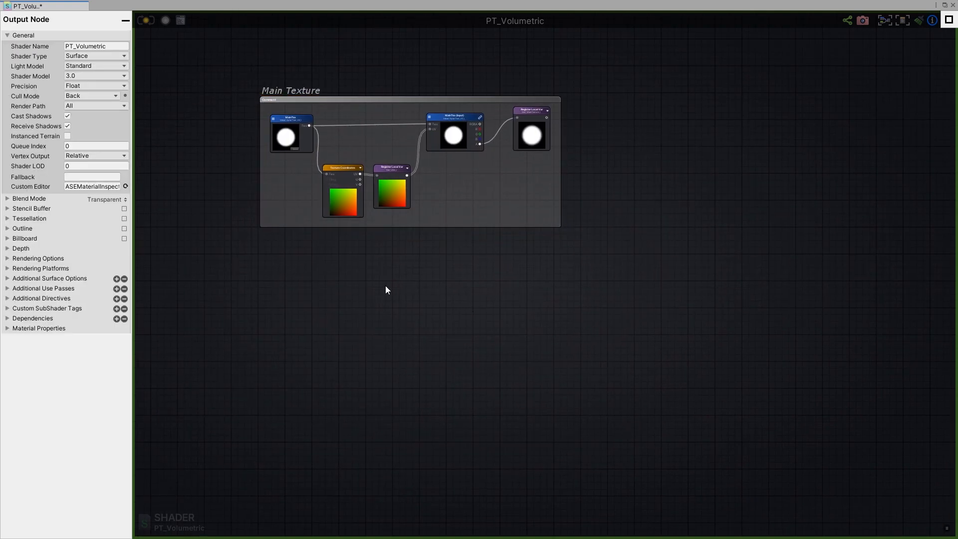
- Add a World Space Light Dir node in the empty space below the Main Texture group
{"action": "middle_click_drag", "start_coordinate": [370, 295], "coordinate": [435, 280]}
{"action": "scroll", "coordinate": [432, 281], "scroll_direction": "up", "scroll_amount": 1}
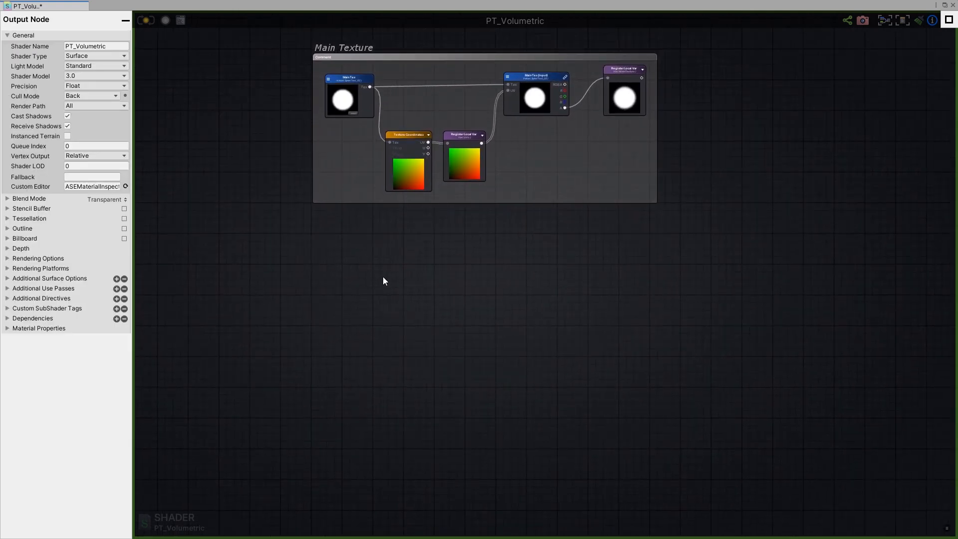
{"action": "right_click", "coordinate": [378, 274]}
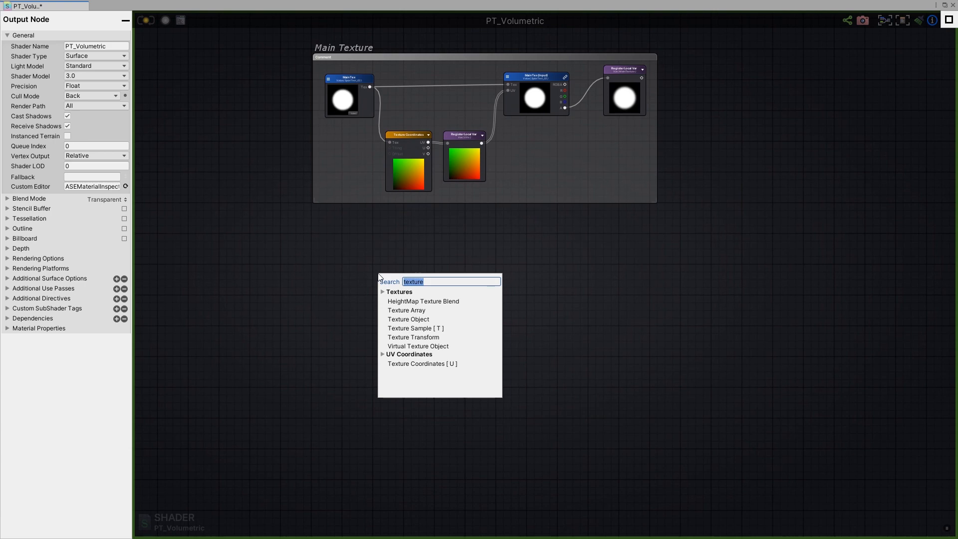
{"action": "left_click", "coordinate": [359, 266]}
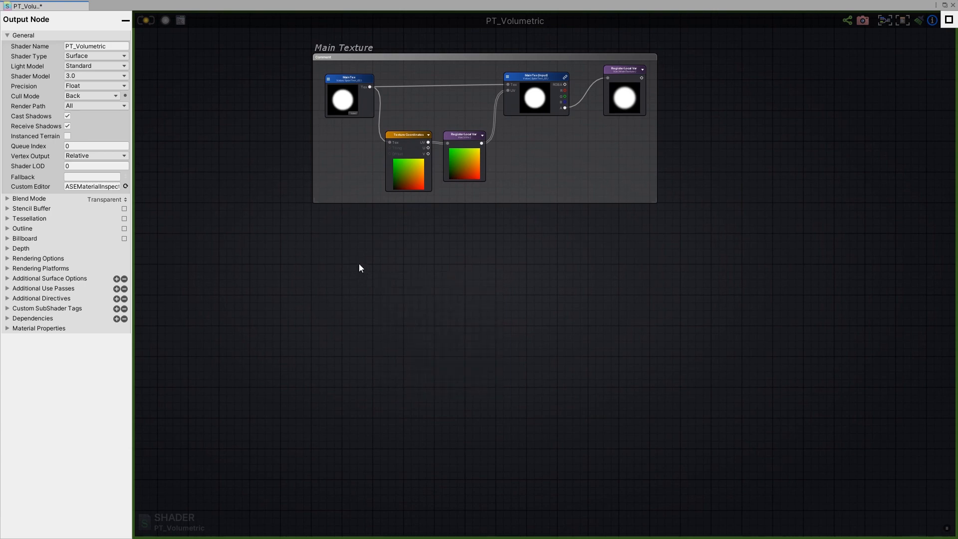
{"action": "scroll", "coordinate": [372, 270], "scroll_direction": "up", "scroll_amount": 2}
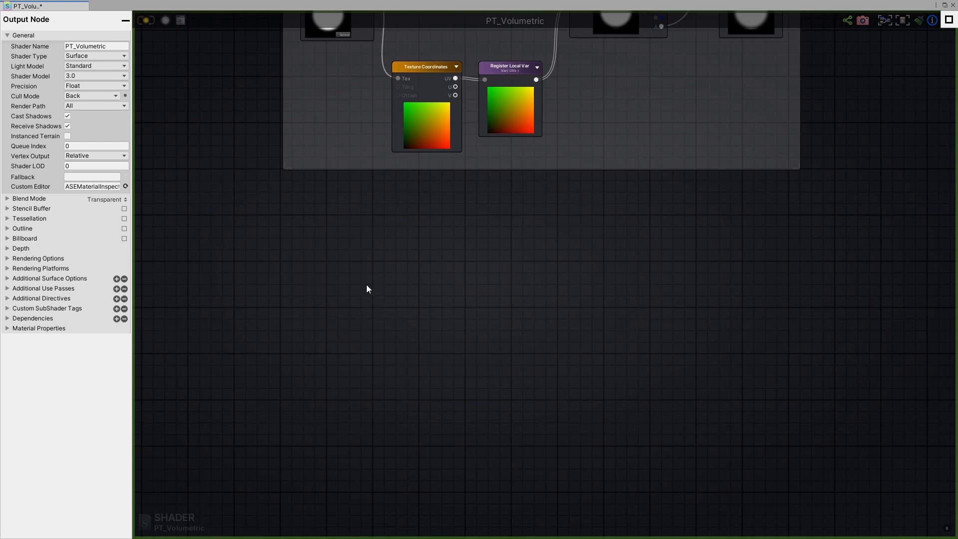
{"action": "middle_click_drag", "start_coordinate": [378, 263], "coordinate": [395, 250]}
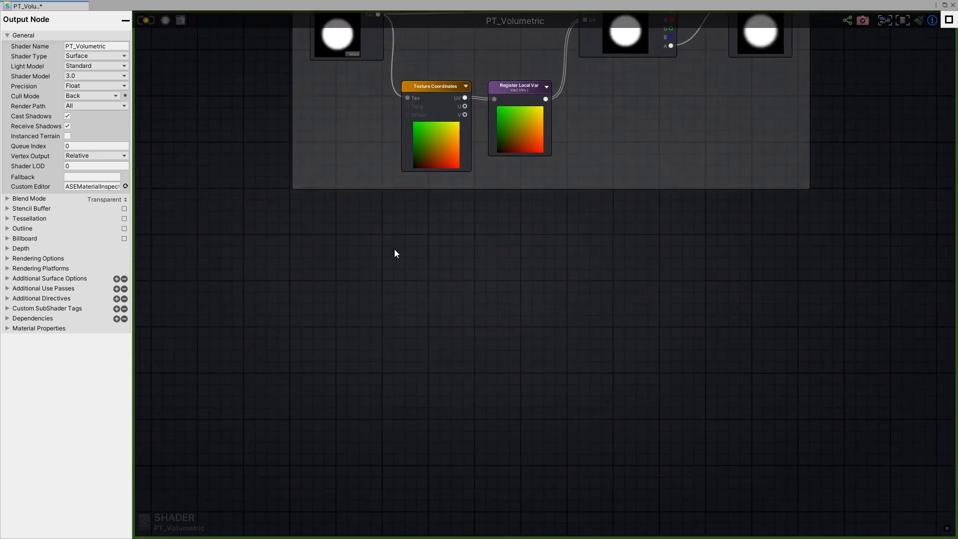
{"action": "right_click", "coordinate": [367, 261]}
{"action": "type", "text": "world"}
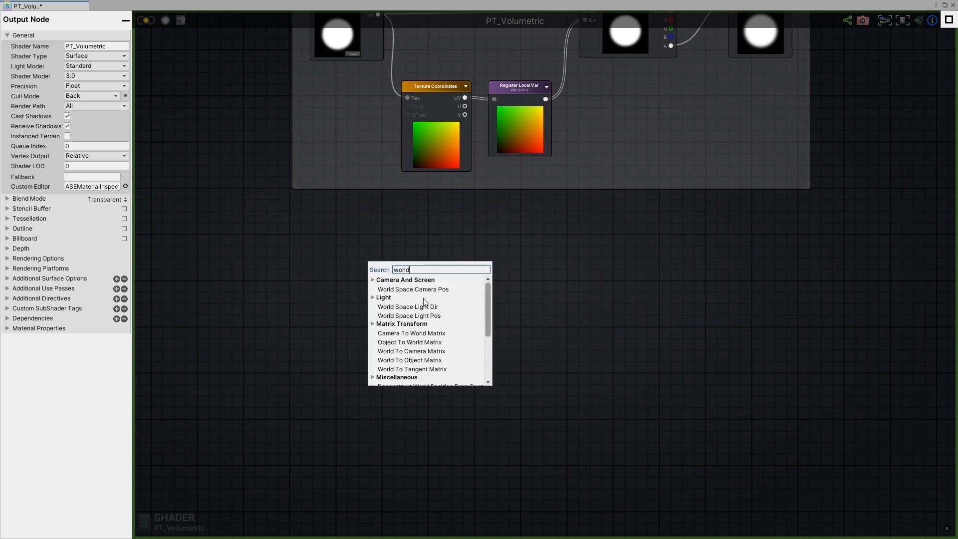
{"action": "left_click", "coordinate": [403, 308]}
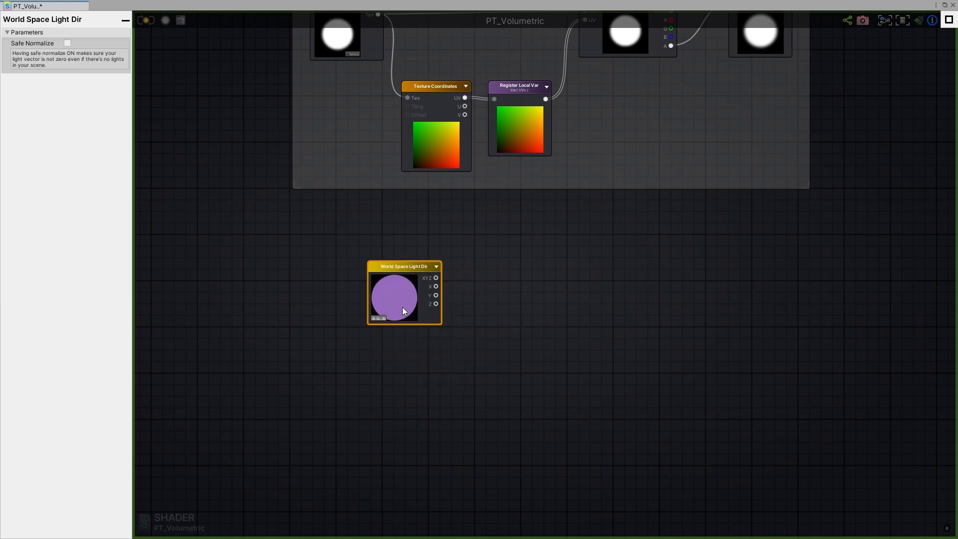
- Multiply the World Space Light Dir's XYZ output by a new World To Tangent Matrix node
{"action": "left_click_drag", "start_coordinate": [399, 269], "coordinate": [438, 285]}
{"action": "left_click", "coordinate": [441, 292]}
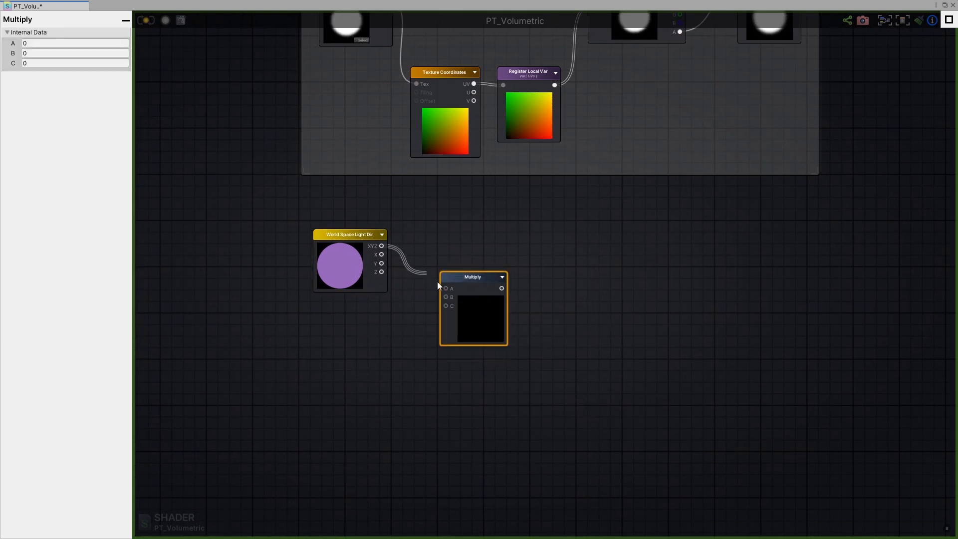
{"action": "right_click", "coordinate": [363, 342]}
{"action": "type", "text": "world to tan"}
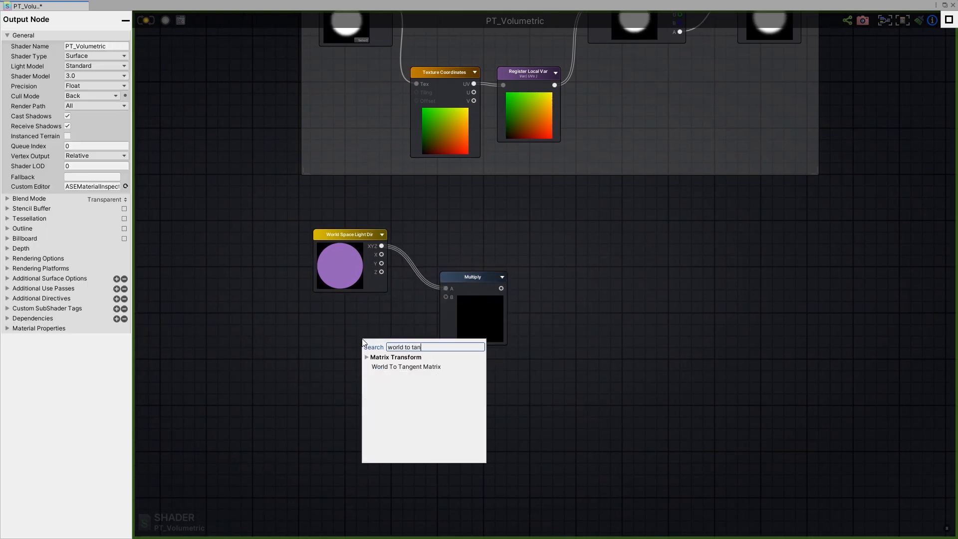
{"action": "left_click", "coordinate": [401, 367]}
{"action": "left_click_drag", "start_coordinate": [368, 345], "coordinate": [325, 345]}
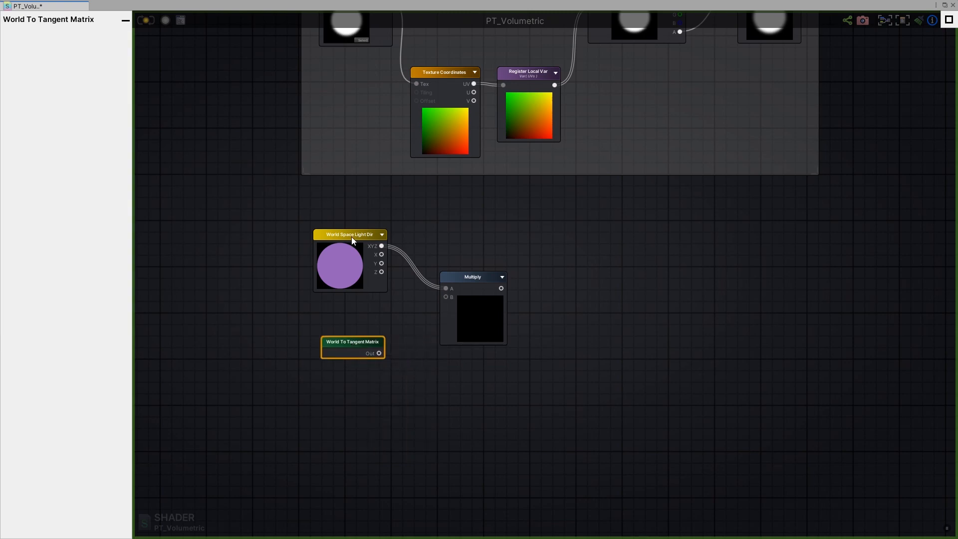
{"action": "left_click_drag", "start_coordinate": [351, 237], "coordinate": [346, 237]}
{"action": "left_click_drag", "start_coordinate": [379, 354], "coordinate": [448, 297]}
- Pack the light direction, matrix and Multiply nodes closer together and shift all three further below the Main Texture group
{"action": "left_click_drag", "start_coordinate": [458, 312], "coordinate": [440, 318]}
{"action": "left_click_drag", "start_coordinate": [361, 255], "coordinate": [367, 261]}
{"action": "left_click_drag", "start_coordinate": [363, 346], "coordinate": [365, 336]}
{"action": "left_click_drag", "start_coordinate": [472, 313], "coordinate": [460, 303]}
{"action": "left_click_drag", "start_coordinate": [546, 227], "coordinate": [367, 343]}
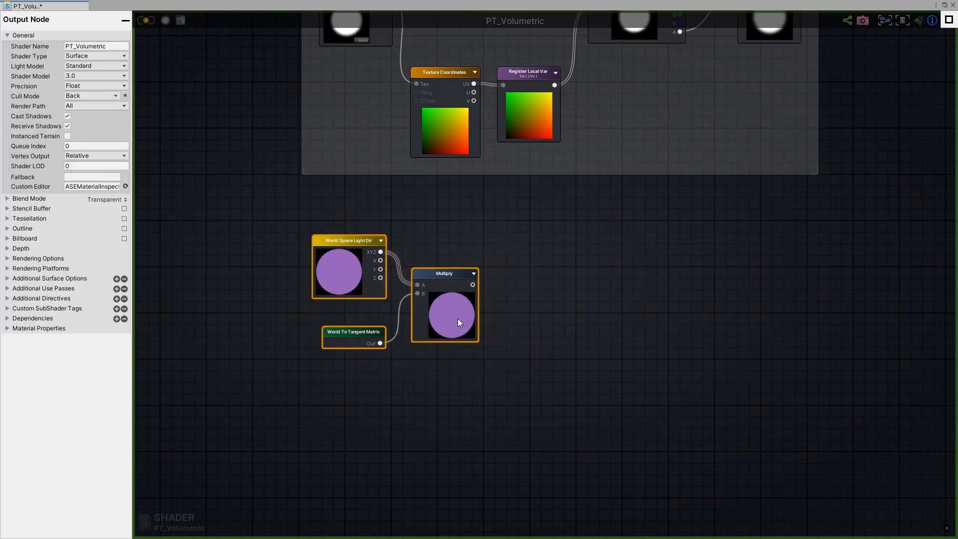
{"action": "left_click_drag", "start_coordinate": [457, 319], "coordinate": [414, 338]}
- Examine the Main Texture group's nodes and registered local variables alongside the new light direction nodes
{"action": "scroll", "coordinate": [505, 272], "scroll_direction": "down", "scroll_amount": 3}
{"action": "middle_click_drag", "start_coordinate": [572, 141], "coordinate": [513, 195]}
{"action": "left_click", "coordinate": [513, 198]}
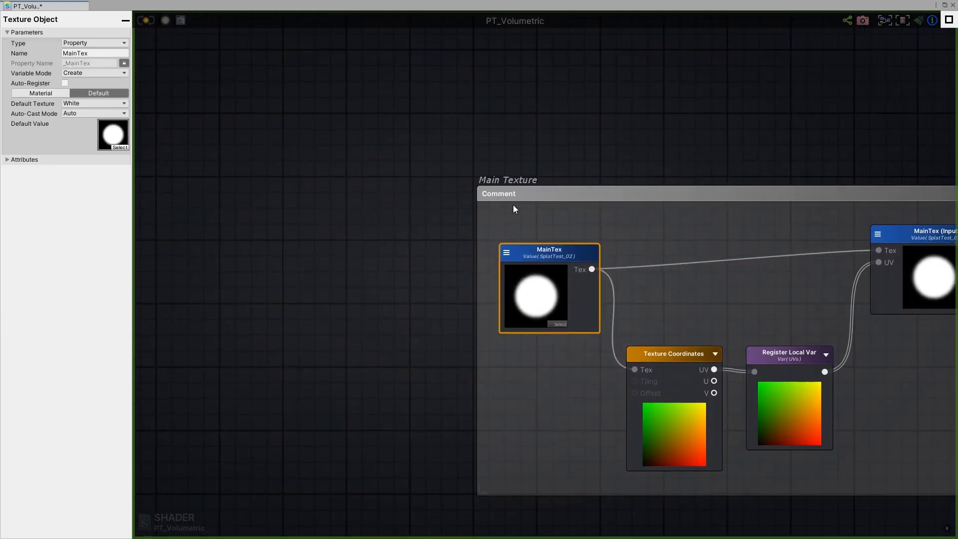
{"action": "scroll", "coordinate": [605, 260], "scroll_direction": "down", "scroll_amount": 5}
{"action": "middle_click_drag", "start_coordinate": [662, 320], "coordinate": [511, 246]}
{"action": "left_click", "coordinate": [510, 246]}
{"action": "scroll", "coordinate": [518, 228], "scroll_direction": "up", "scroll_amount": 3}
{"action": "left_click", "coordinate": [521, 226]}
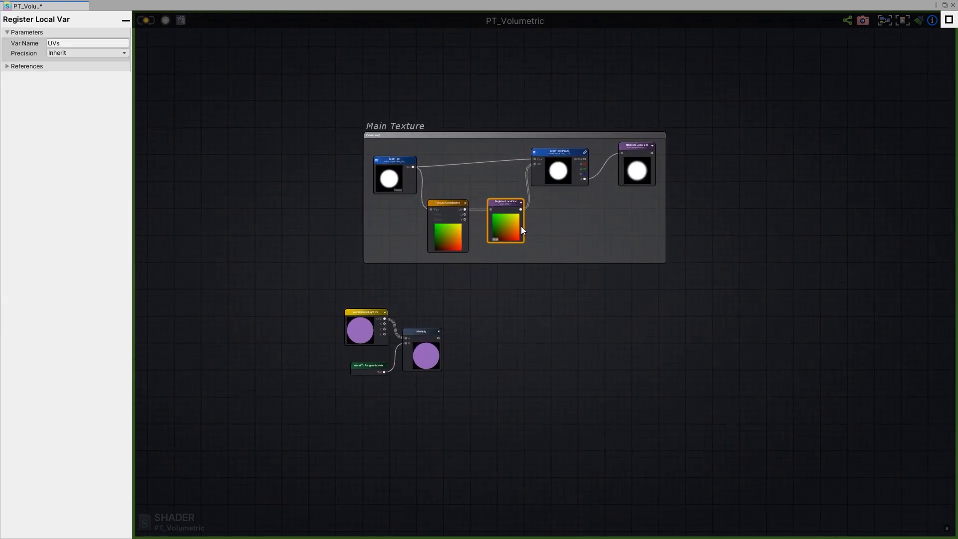
{"action": "left_click", "coordinate": [640, 176]}
{"action": "left_click", "coordinate": [569, 173]}
{"action": "scroll", "coordinate": [632, 262], "scroll_direction": "down", "scroll_amount": 5}
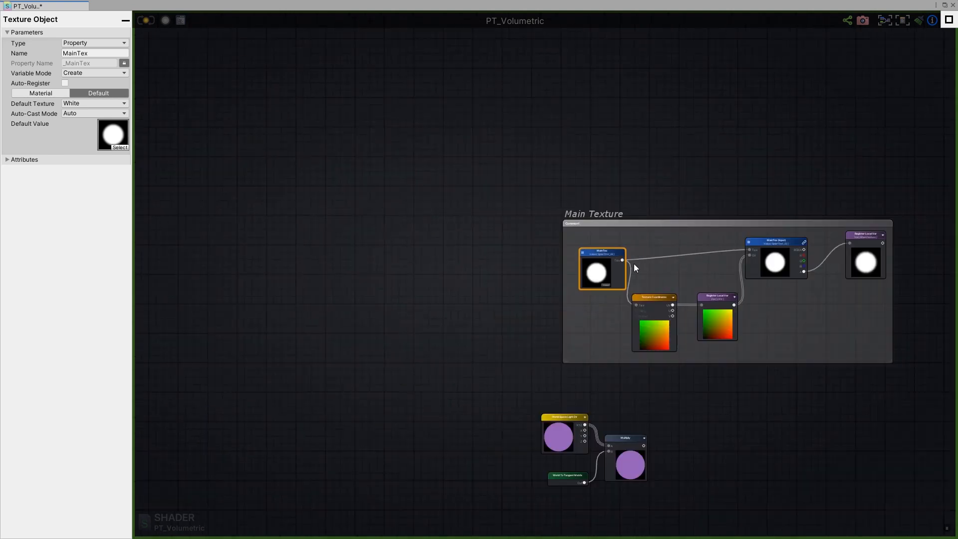
{"action": "middle_click_drag", "start_coordinate": [633, 263], "coordinate": [474, 219]}
{"action": "left_click", "coordinate": [505, 387]}
{"action": "scroll", "coordinate": [504, 385], "scroll_direction": "up", "scroll_amount": 3}
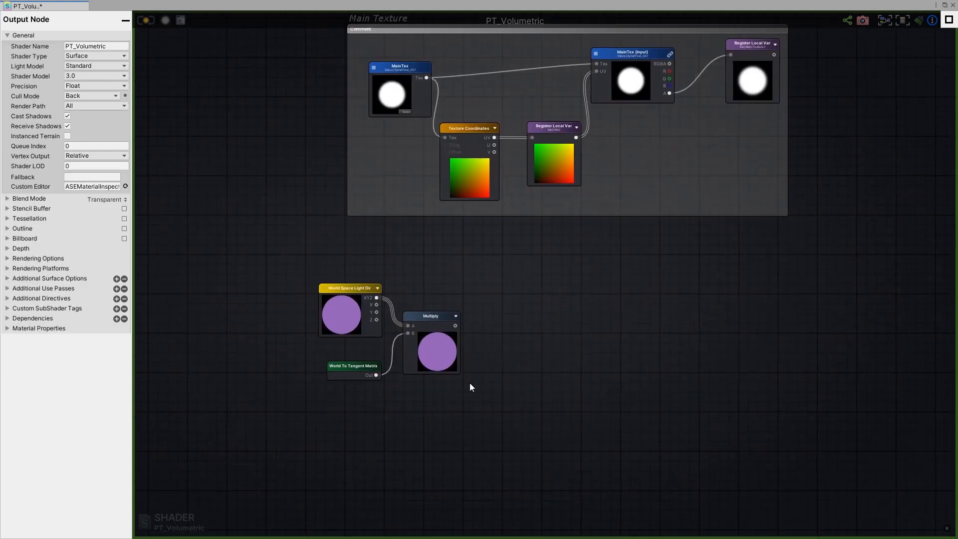
- Register the Multiply output of the light direction nodes as a new local variable named LightDirection
{"action": "left_click", "coordinate": [446, 349]}
{"action": "left_click", "coordinate": [535, 356]}
{"action": "key", "text": "r"}
{"action": "left_click", "coordinate": [524, 331]}
{"action": "left_click_drag", "start_coordinate": [545, 341], "coordinate": [530, 318]}
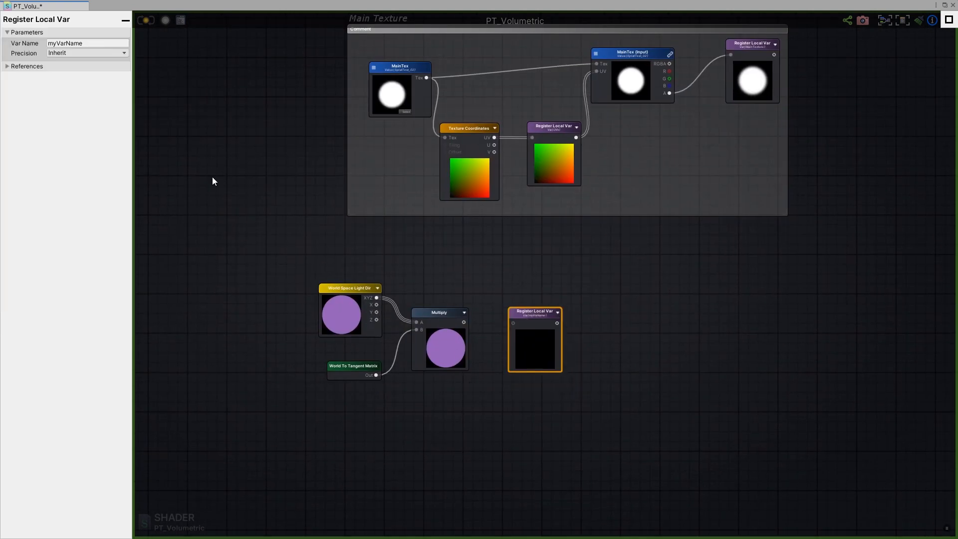
{"action": "left_click", "coordinate": [98, 43]}
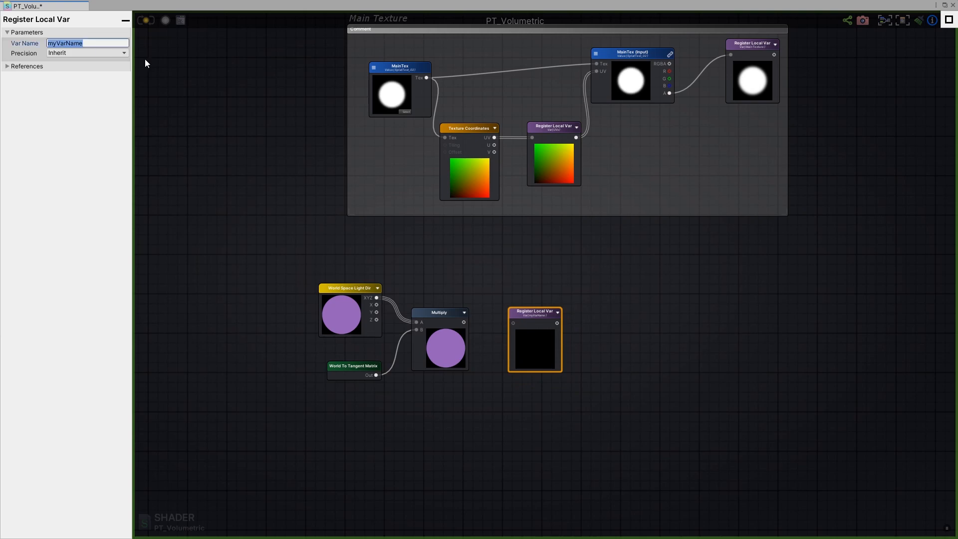
{"action": "type", "text": "LightDirection"}
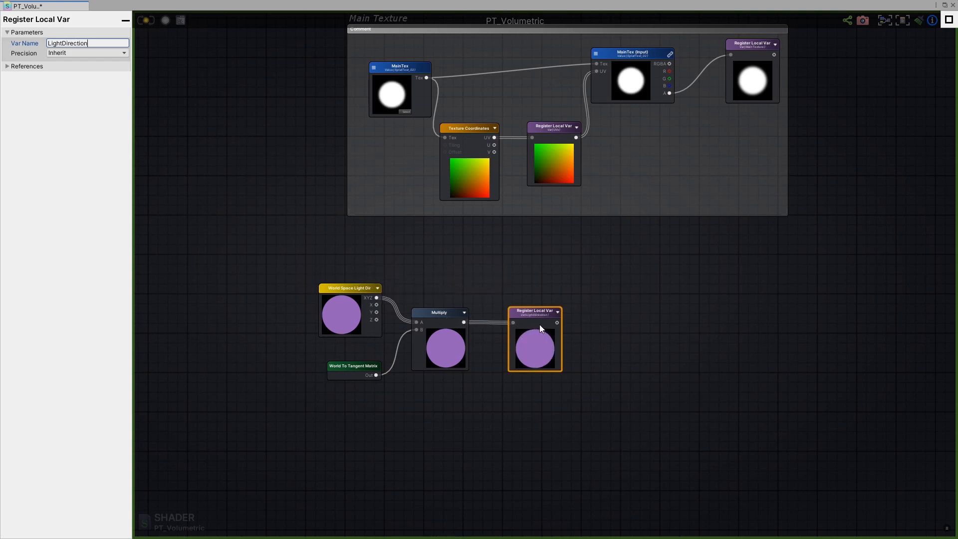
- Group the light direction nodes in a comment frame titled LightDirection
{"action": "left_click", "coordinate": [631, 352]}
{"action": "left_click_drag", "start_coordinate": [647, 412], "coordinate": [297, 271]}
{"action": "type", "text": "c"}
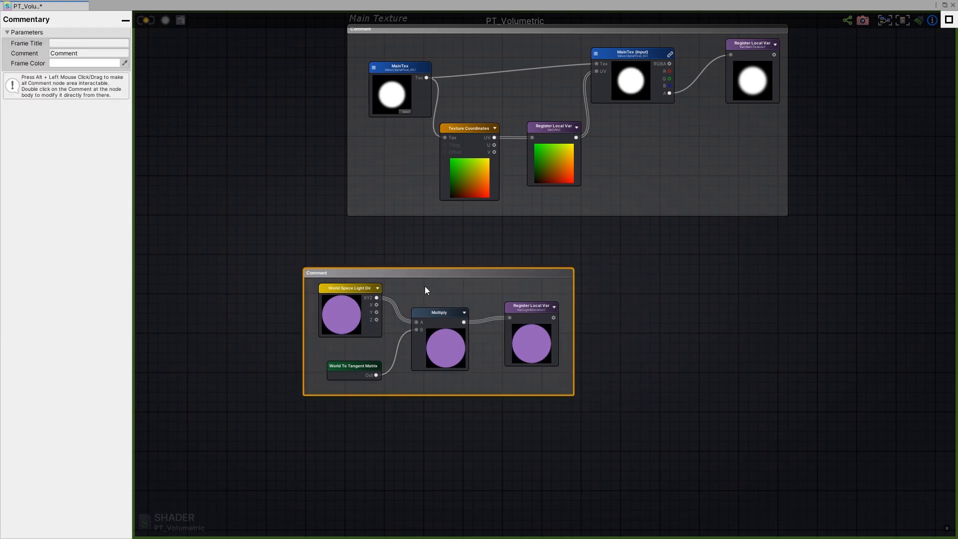
{"action": "type", "text": "LightDirection"}
{"action": "left_click_drag", "start_coordinate": [491, 373], "coordinate": [534, 374], "text": "alt"}
{"action": "left_click", "coordinate": [532, 373]}
- Add a Get Local Var node below the LightDirection group and set its reference to LightDirection
{"action": "scroll", "coordinate": [472, 281], "scroll_direction": "down", "scroll_amount": 7}
{"action": "middle_click_drag", "start_coordinate": [475, 349], "coordinate": [445, 364]}
{"action": "scroll", "coordinate": [457, 299], "scroll_direction": "up", "scroll_amount": 4}
{"action": "middle_click_drag", "start_coordinate": [445, 425], "coordinate": [432, 334]}
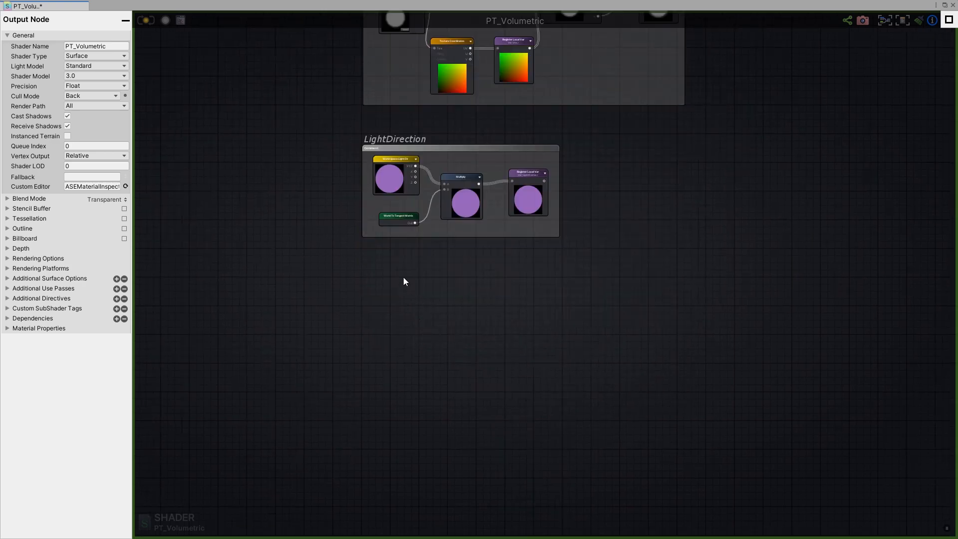
{"action": "key", "text": "g"}
{"action": "left_click", "coordinate": [364, 296]}
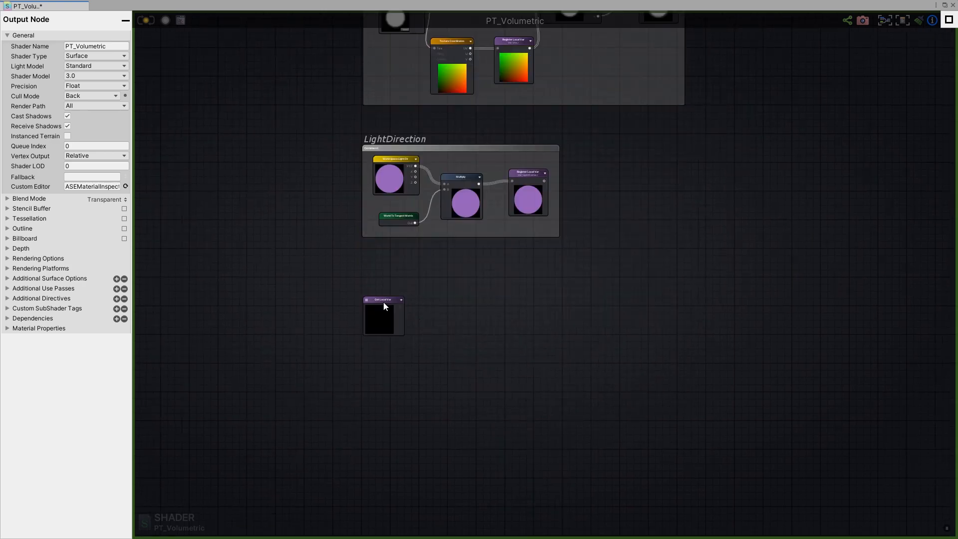
{"action": "left_click", "coordinate": [383, 301]}
{"action": "scroll", "coordinate": [380, 303], "scroll_direction": "up", "scroll_amount": 5}
{"action": "left_click", "coordinate": [352, 292]}
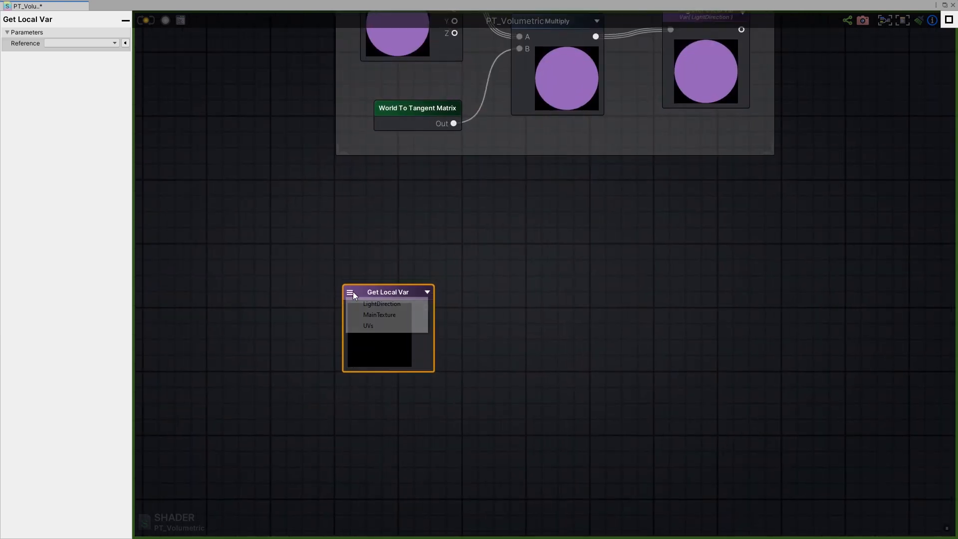
{"action": "left_click", "coordinate": [385, 303]}
- Add a Multiply node beside the Get Local Var and feed the LightDirection variable into its A input
{"action": "middle_click_drag", "start_coordinate": [494, 424], "coordinate": [469, 368]}
{"action": "scroll", "coordinate": [469, 367], "scroll_direction": "down", "scroll_amount": 2}
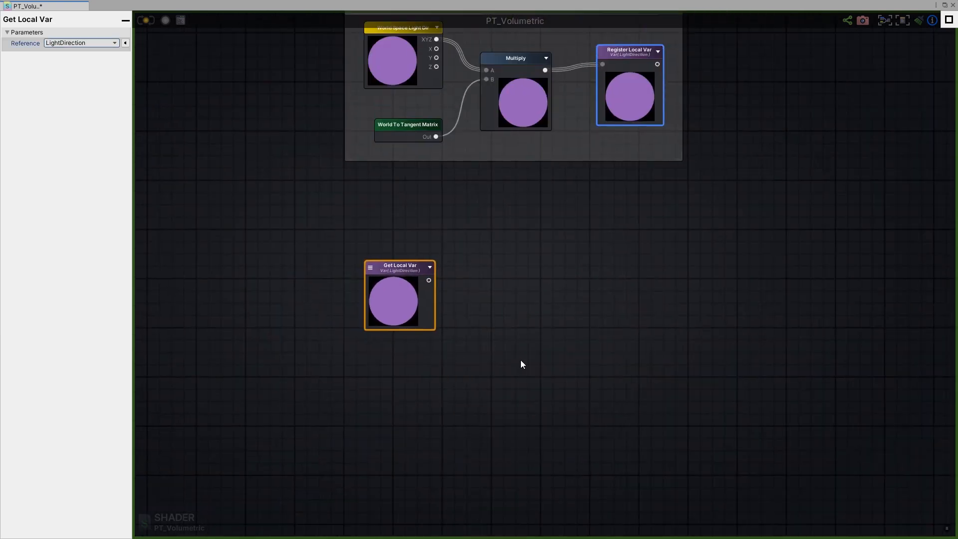
{"action": "left_click", "coordinate": [482, 349]}
{"action": "key", "text": "m"}
{"action": "left_click", "coordinate": [481, 348]}
{"action": "left_click_drag", "start_coordinate": [429, 279], "coordinate": [486, 365]}
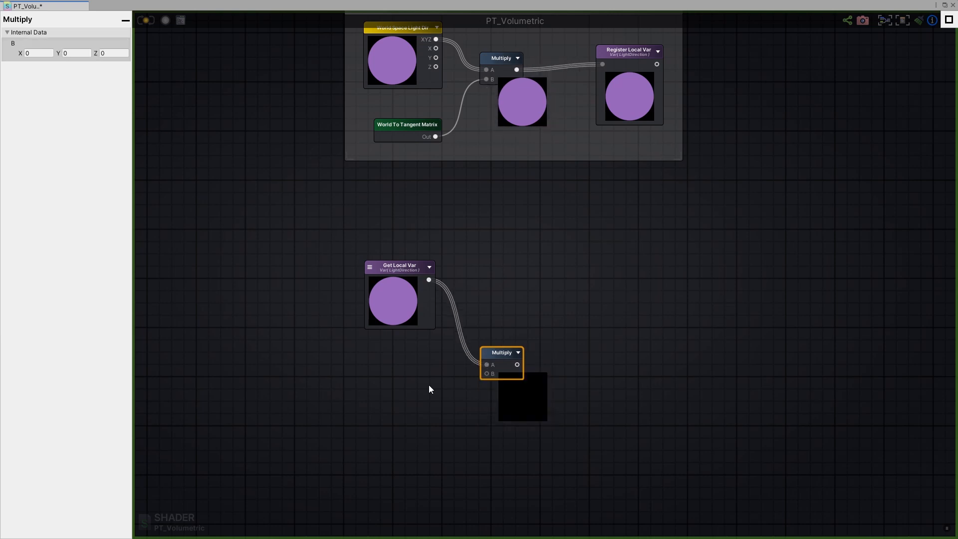
- Add a Float node below the LightDirection variable and set its maximum to 1
{"action": "left_click", "coordinate": [409, 391]}
{"action": "middle_click_drag", "start_coordinate": [384, 396], "coordinate": [428, 349]}
{"action": "key", "text": "1"}
{"action": "left_click", "coordinate": [399, 327]}
{"action": "left_click", "coordinate": [414, 334]}
{"action": "left_click", "coordinate": [93, 83]}
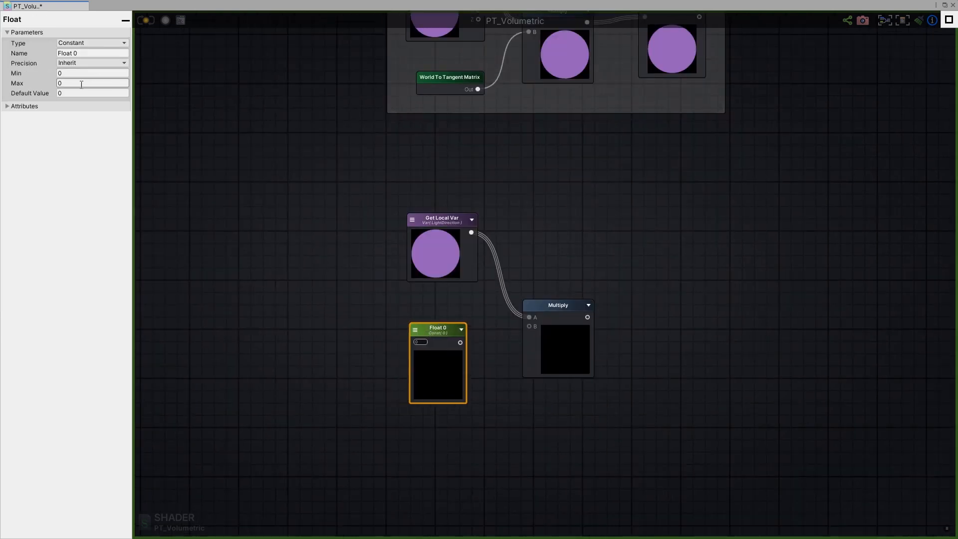
{"action": "type", "text": "1"}
{"action": "key", "text": "Tab"}
- Change the Float to a property named Offset and connect it to the new Multiply node's B input
{"action": "left_click", "coordinate": [92, 44]}
{"action": "left_click", "coordinate": [80, 64]}
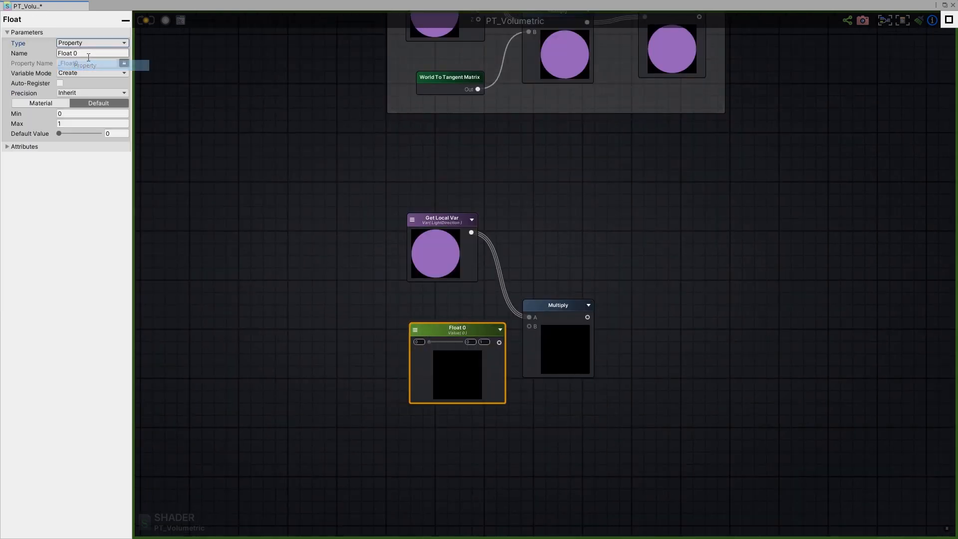
{"action": "left_click", "coordinate": [89, 54]}
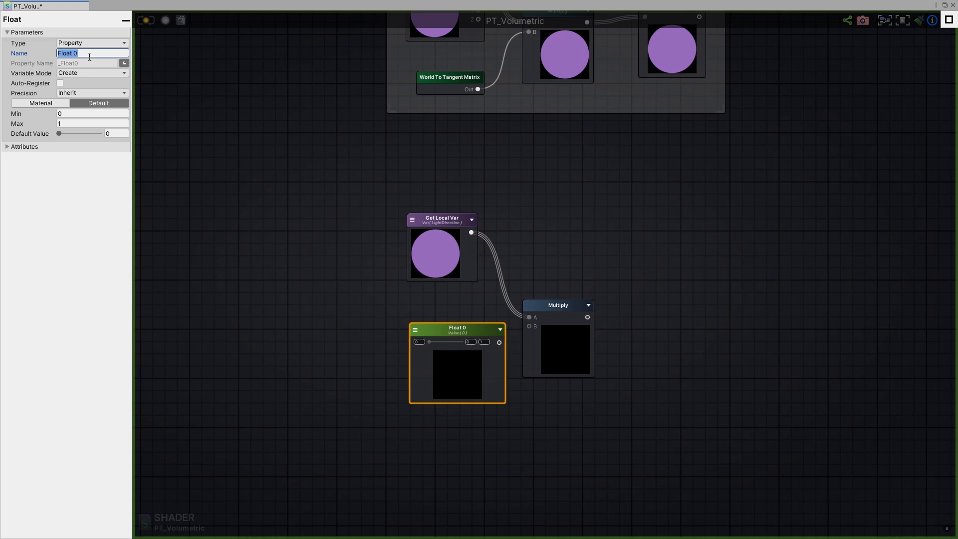
{"action": "type", "text": "Off"}
{"action": "left_click_drag", "start_coordinate": [447, 331], "coordinate": [529, 326]}
{"action": "left_click_drag", "start_coordinate": [555, 318], "coordinate": [542, 315]}
- Place an Add node after the offset Multiply and connect the Multiply output to its B input
{"action": "middle_click_drag", "start_coordinate": [591, 337], "coordinate": [513, 390]}
{"action": "left_click", "coordinate": [589, 353]}
{"action": "key", "text": "a"}
{"action": "left_click", "coordinate": [592, 326]}
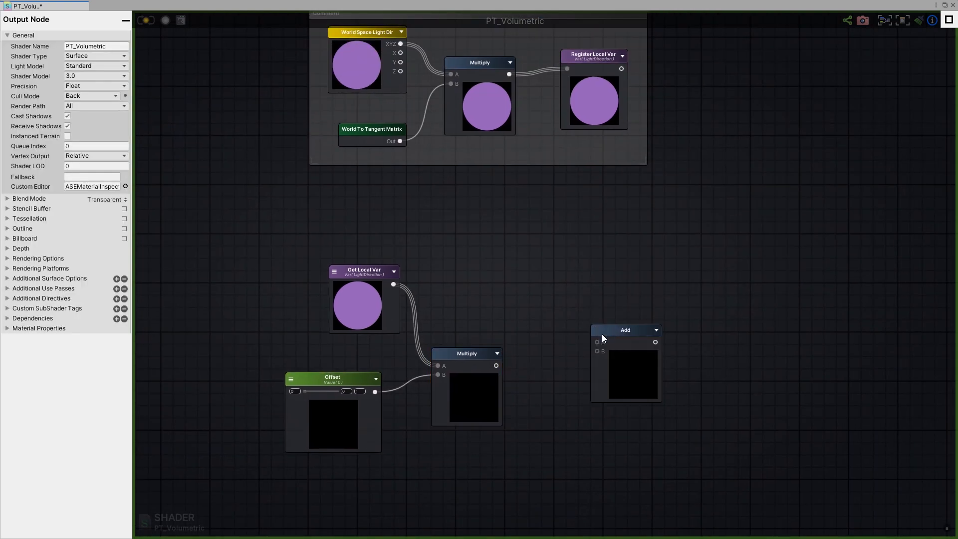
{"action": "left_click_drag", "start_coordinate": [602, 335], "coordinate": [607, 344]}
{"action": "middle_click_drag", "start_coordinate": [605, 171], "coordinate": [571, 320]}
{"action": "scroll", "coordinate": [566, 312], "scroll_direction": "down", "scroll_amount": 3}
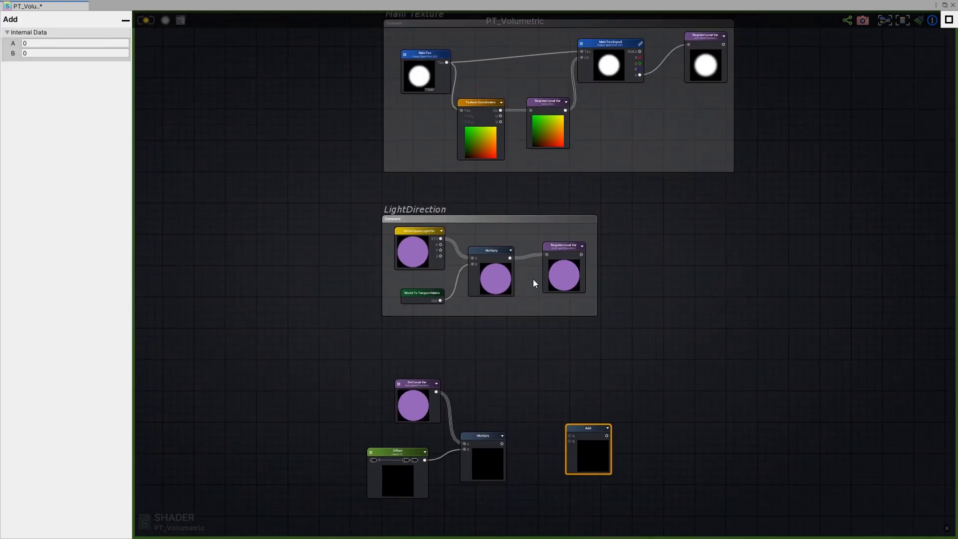
{"action": "scroll", "coordinate": [533, 283], "scroll_direction": "up", "scroll_amount": 2}
{"action": "left_click_drag", "start_coordinate": [493, 353], "coordinate": [572, 351]}
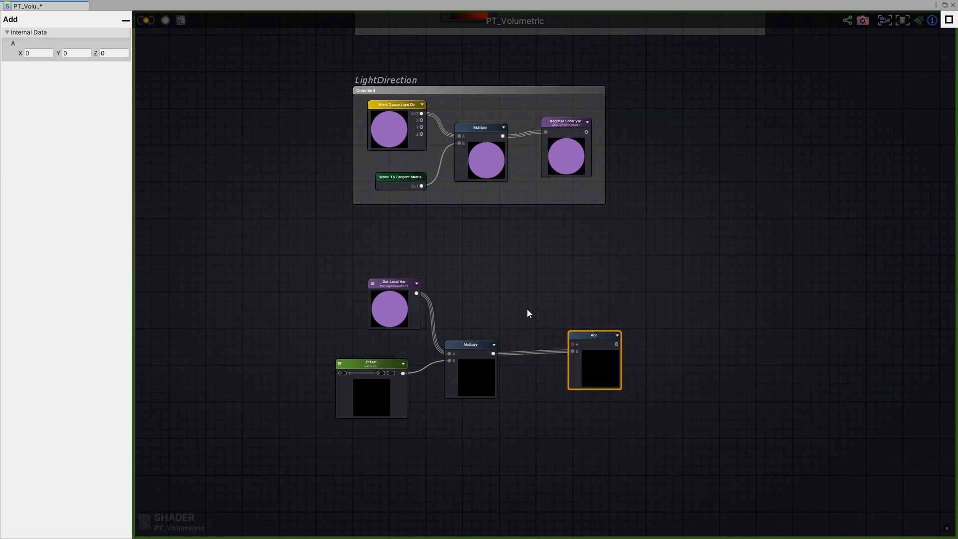
- Add a Get Local Var node referencing UVs and connect it to the Add node's A input
{"action": "left_click", "coordinate": [519, 299]}
{"action": "key", "text": "g"}
{"action": "left_click", "coordinate": [507, 281]}
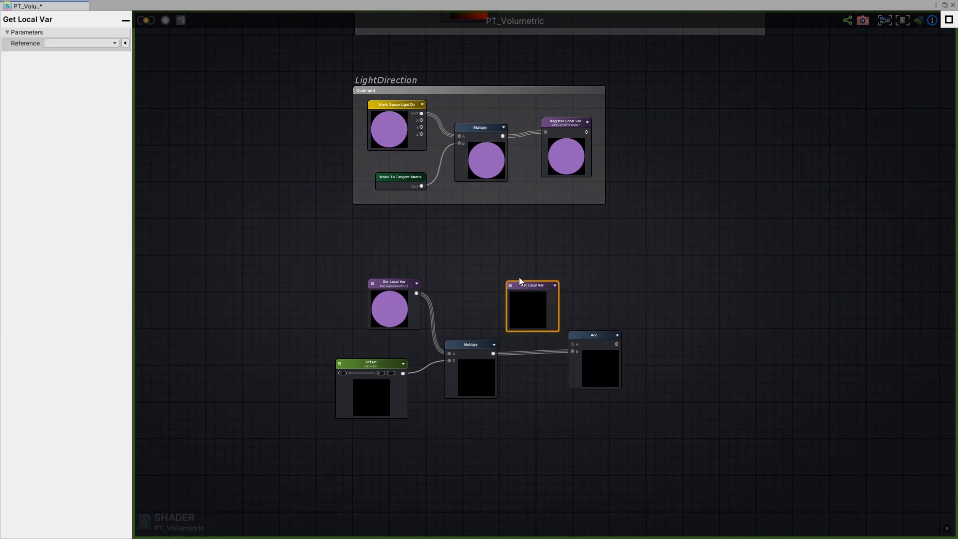
{"action": "left_click_drag", "start_coordinate": [520, 281], "coordinate": [573, 344]}
{"action": "left_click", "coordinate": [495, 273]}
{"action": "left_click", "coordinate": [519, 303]}
{"action": "left_click_drag", "start_coordinate": [518, 300], "coordinate": [484, 303]}
- Align the LightDirection variable node and move the whole offset node set further below the LightDirection group
{"action": "scroll", "coordinate": [479, 272], "scroll_direction": "down", "scroll_amount": 5}
{"action": "middle_click_drag", "start_coordinate": [461, 68], "coordinate": [445, 157]}
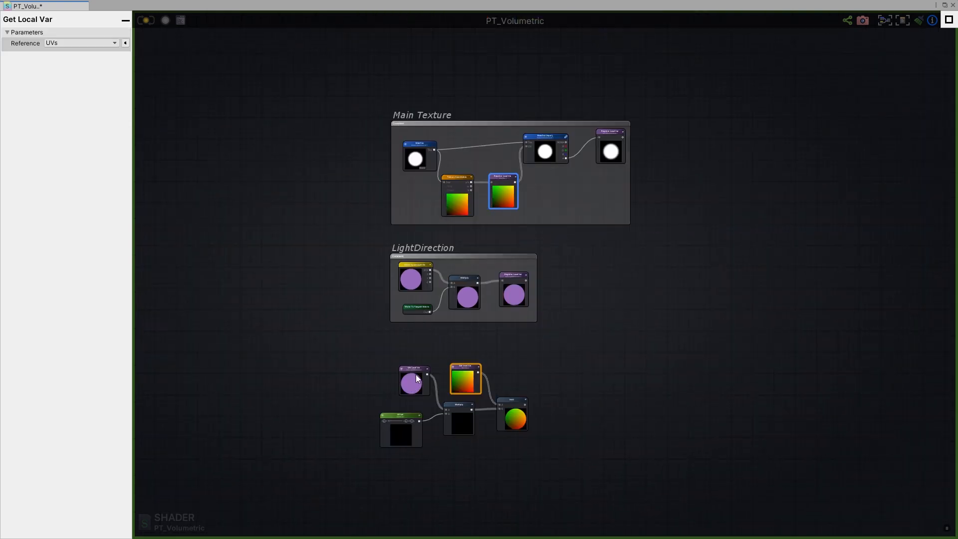
{"action": "left_click_drag", "start_coordinate": [416, 375], "coordinate": [413, 373]}
{"action": "left_click_drag", "start_coordinate": [318, 359], "coordinate": [547, 456]}
{"action": "left_click_drag", "start_coordinate": [510, 410], "coordinate": [505, 440]}
{"action": "middle_click_drag", "start_coordinate": [548, 446], "coordinate": [548, 391]}
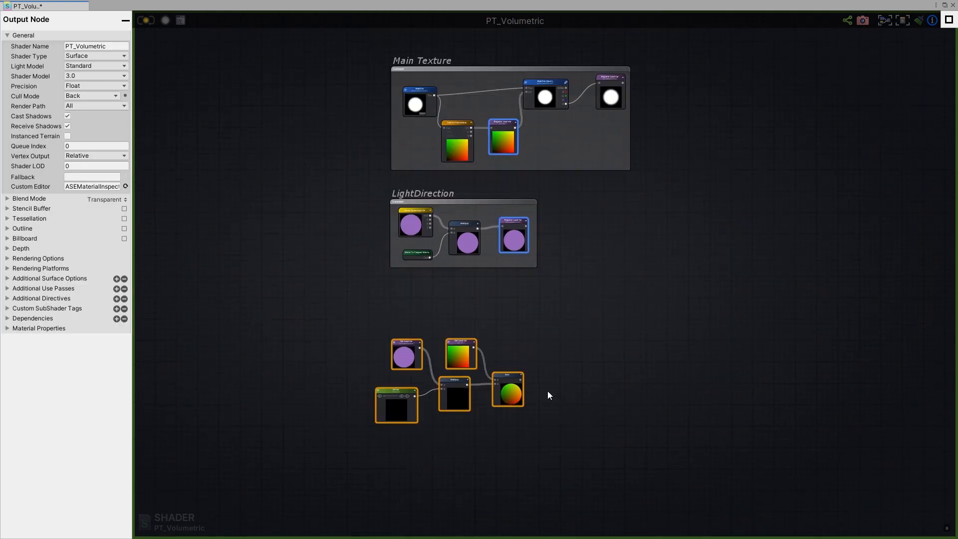
- Examine the offset nodes in relation to the LightDirection and Main Texture groups above them
{"action": "scroll", "coordinate": [547, 391], "scroll_direction": "up", "scroll_amount": 1}
{"action": "left_click", "coordinate": [389, 398]}
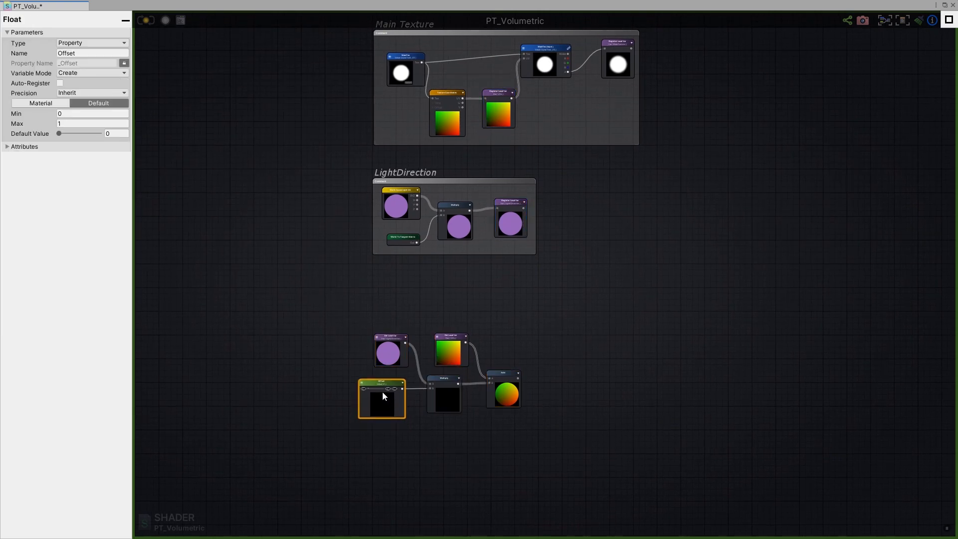
{"action": "left_click_drag", "start_coordinate": [265, 311], "coordinate": [895, 423]}
{"action": "middle_click_drag", "start_coordinate": [815, 365], "coordinate": [802, 236]}
{"action": "middle_click_drag", "start_coordinate": [683, 470], "coordinate": [666, 491]}
{"action": "middle_click_drag", "start_coordinate": [555, 294], "coordinate": [622, 370]}
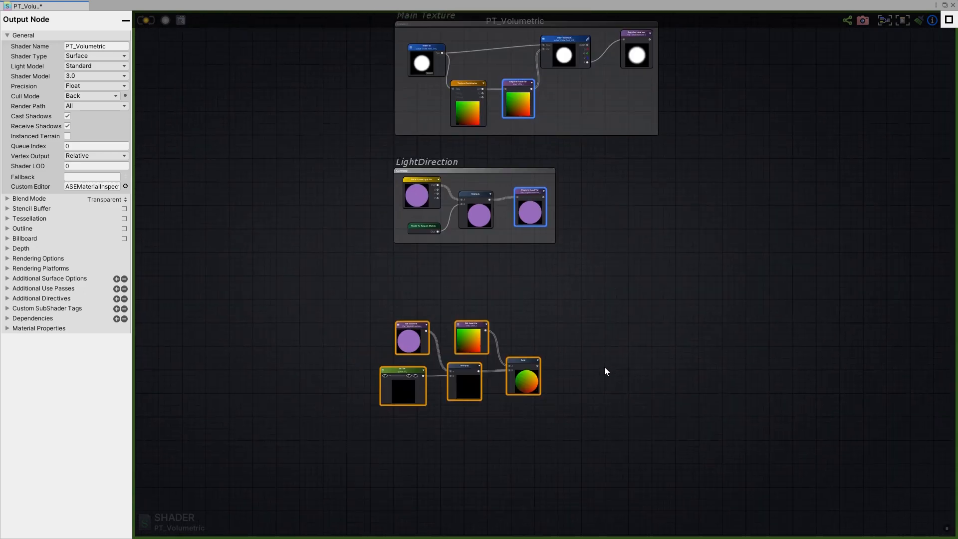
{"action": "scroll", "coordinate": [512, 324], "scroll_direction": "up", "scroll_amount": 4}
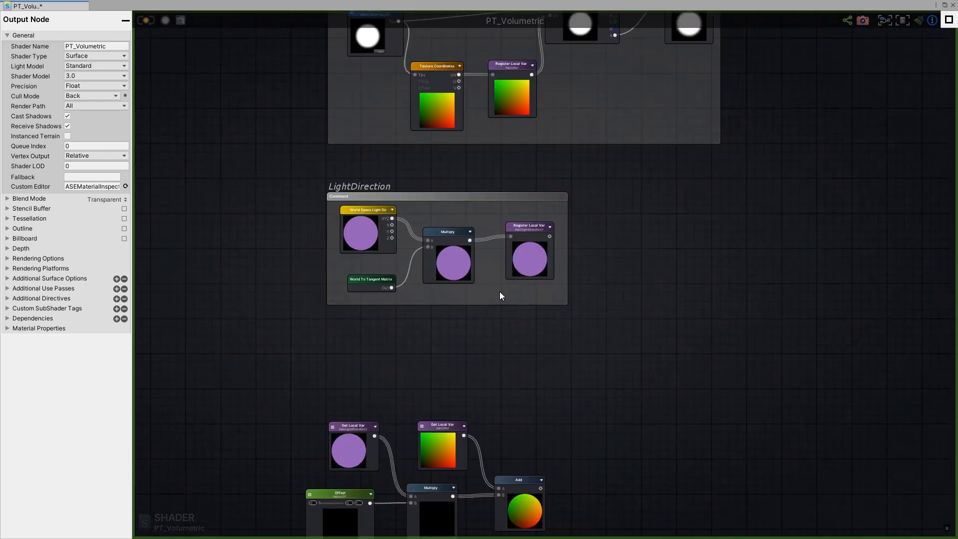
{"action": "scroll", "coordinate": [501, 296], "scroll_direction": "down", "scroll_amount": 3}
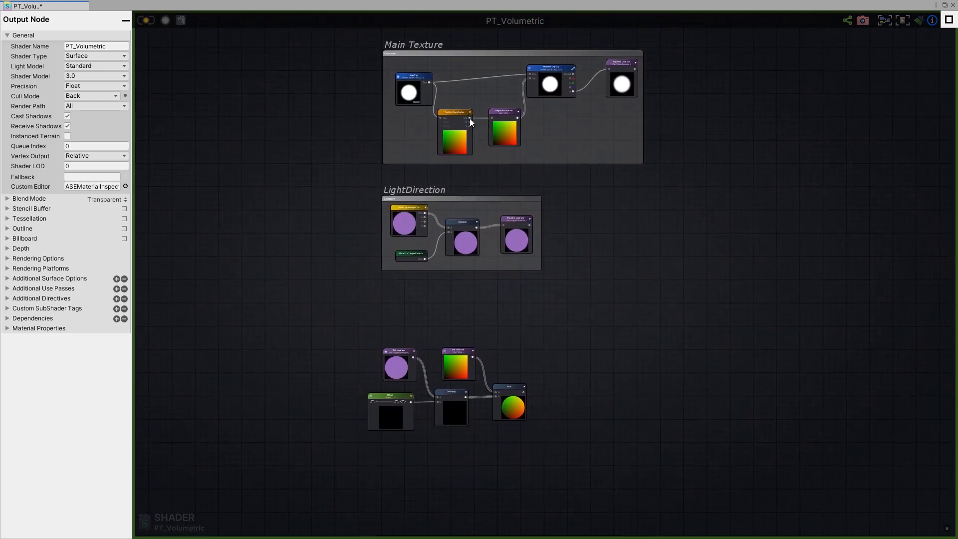
- Try wiring the Texture Coordinates UV output directly into the Add node's A input, and undo the connection
{"action": "left_click_drag", "start_coordinate": [469, 118], "coordinate": [496, 392]}
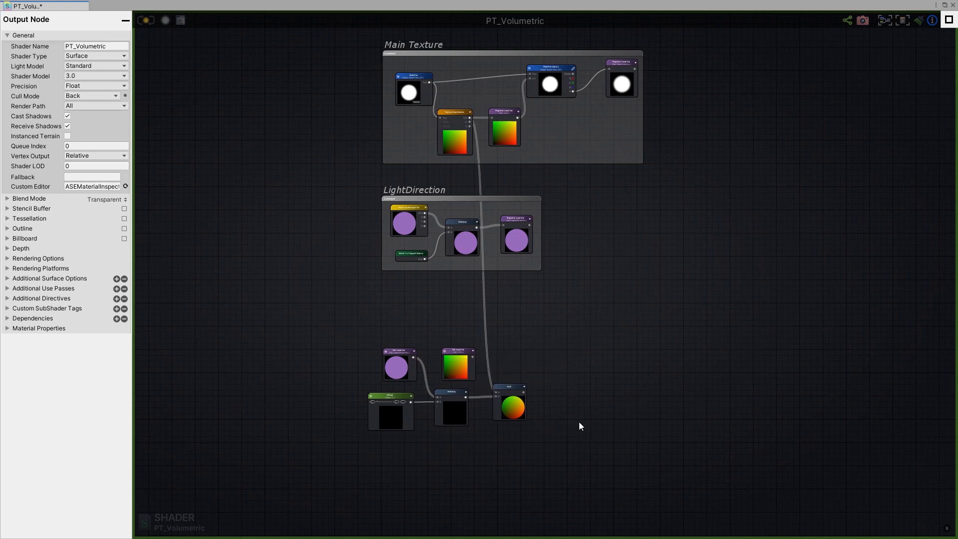
{"action": "key", "text": "ctrl+z"}
{"action": "left_click", "coordinate": [509, 391]}
- Tidy the spacing of the UVs variable, LightDirection variable and Add nodes in the offset network
{"action": "scroll", "coordinate": [510, 392], "scroll_direction": "up", "scroll_amount": 2}
{"action": "left_click", "coordinate": [443, 355]}
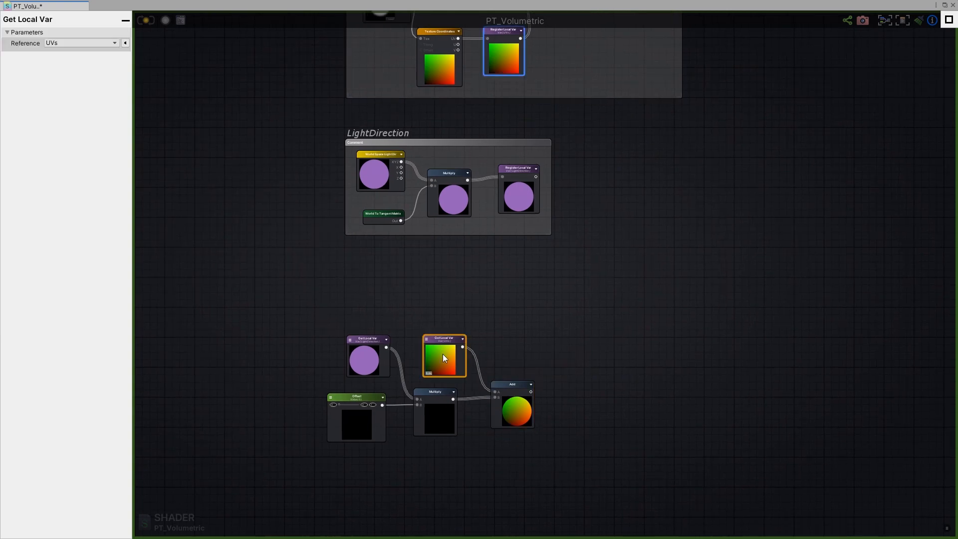
{"action": "left_click_drag", "start_coordinate": [510, 394], "coordinate": [506, 397]}
{"action": "scroll", "coordinate": [573, 394], "scroll_direction": "up", "scroll_amount": 1}
{"action": "middle_click_drag", "start_coordinate": [573, 394], "coordinate": [543, 382]}
{"action": "left_click_drag", "start_coordinate": [373, 329], "coordinate": [367, 328]}
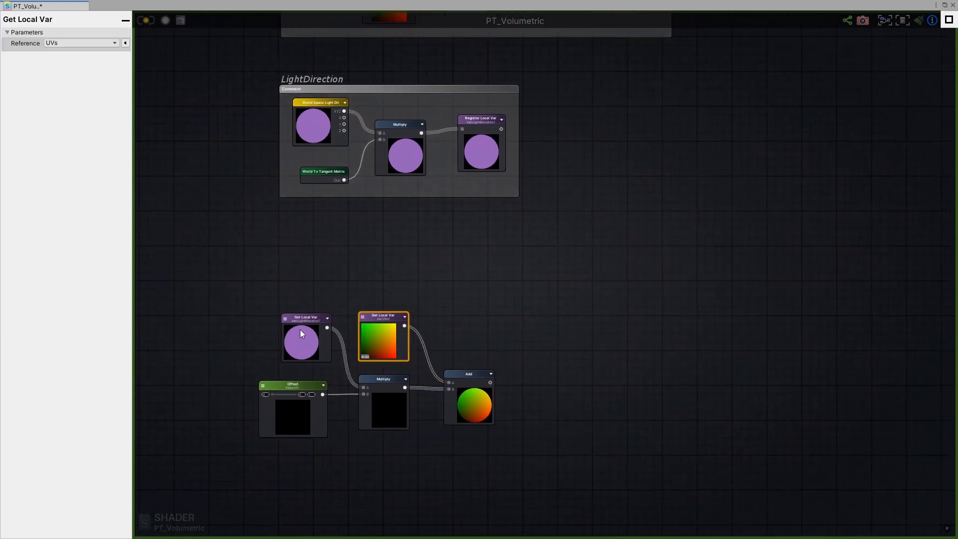
{"action": "mouse_move", "coordinate": [296, 326]}
{"action": "left_mouse_down"}
{"action": "mouse_move", "coordinate": [283, 325]}
{"action": "mouse_move", "coordinate": [293, 321]}
{"action": "left_mouse_up"}
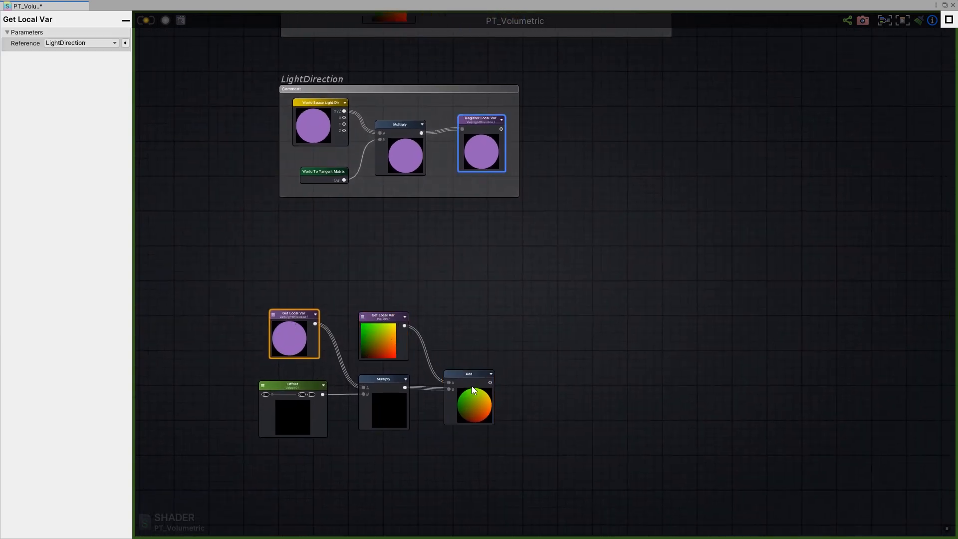
{"action": "left_click", "coordinate": [538, 350]}
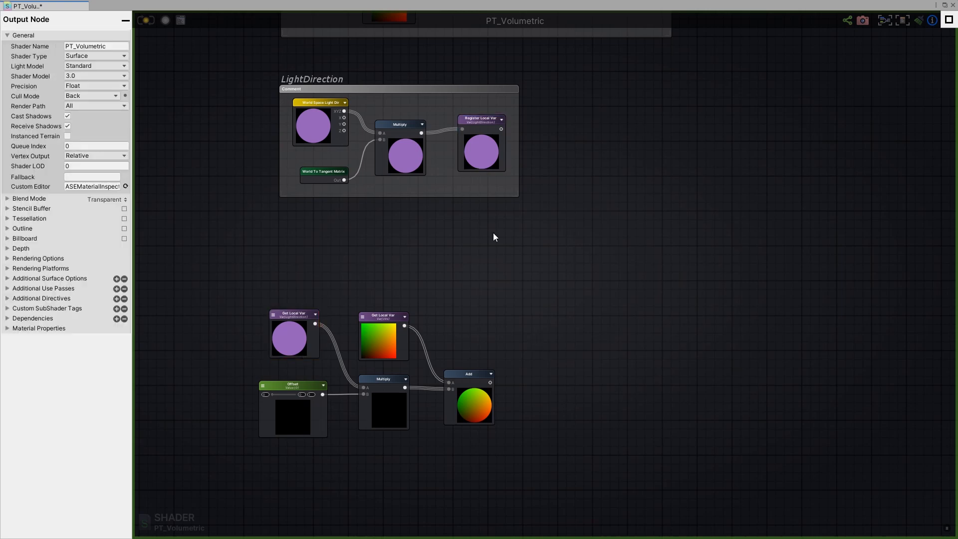
- Duplicate the MainTex texture node from the Main Texture group and place the copy above the Add node in the offset network
{"action": "middle_click_drag", "start_coordinate": [494, 233], "coordinate": [488, 393]}
{"action": "scroll", "coordinate": [461, 279], "scroll_direction": "down", "scroll_amount": 3}
{"action": "left_click_drag", "start_coordinate": [367, 139], "coordinate": [365, 128]}
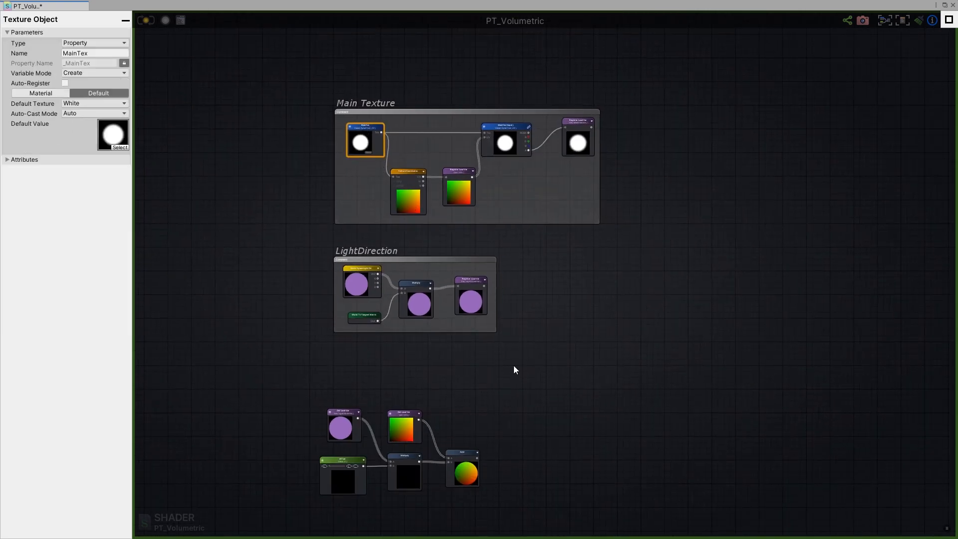
{"action": "scroll", "coordinate": [515, 369], "scroll_direction": "up", "scroll_amount": 2}
{"action": "key", "text": "ctrl+d"}
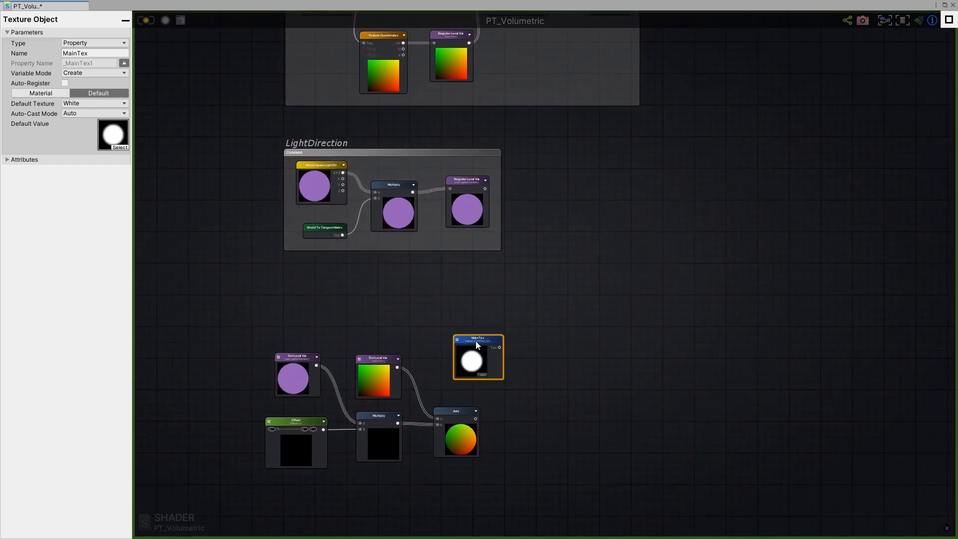
{"action": "left_click_drag", "start_coordinate": [476, 342], "coordinate": [457, 350]}
{"action": "middle_click_drag", "start_coordinate": [472, 367], "coordinate": [419, 343]}
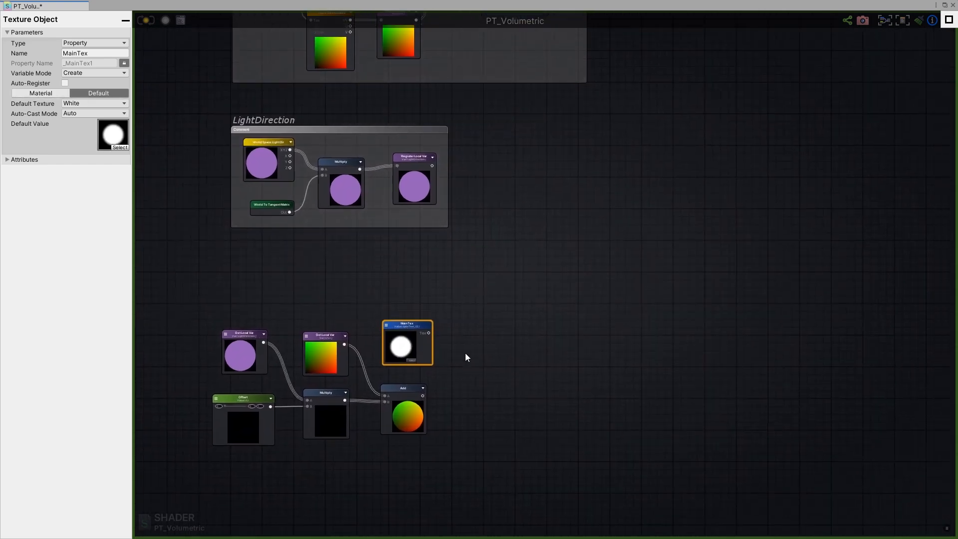
{"action": "left_click_drag", "start_coordinate": [408, 327], "coordinate": [403, 329]}
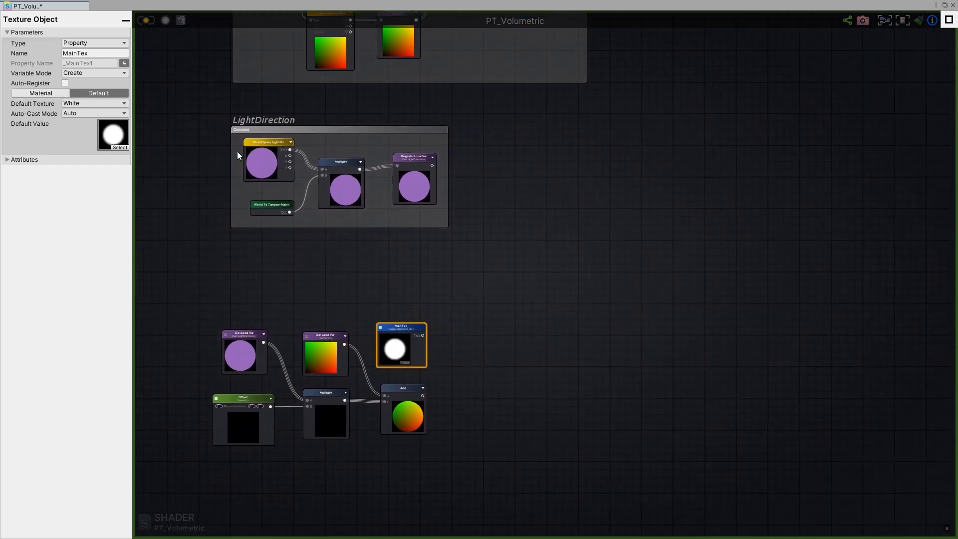
- Set the duplicated MainTex node's variable mode to Fetch and save the shader
{"action": "left_click", "coordinate": [85, 73]}
{"action": "left_click", "coordinate": [89, 97]}
{"action": "left_click", "coordinate": [174, 163]}
{"action": "left_click", "coordinate": [396, 345]}
{"action": "middle_click_drag", "start_coordinate": [357, 184], "coordinate": [383, 238]}
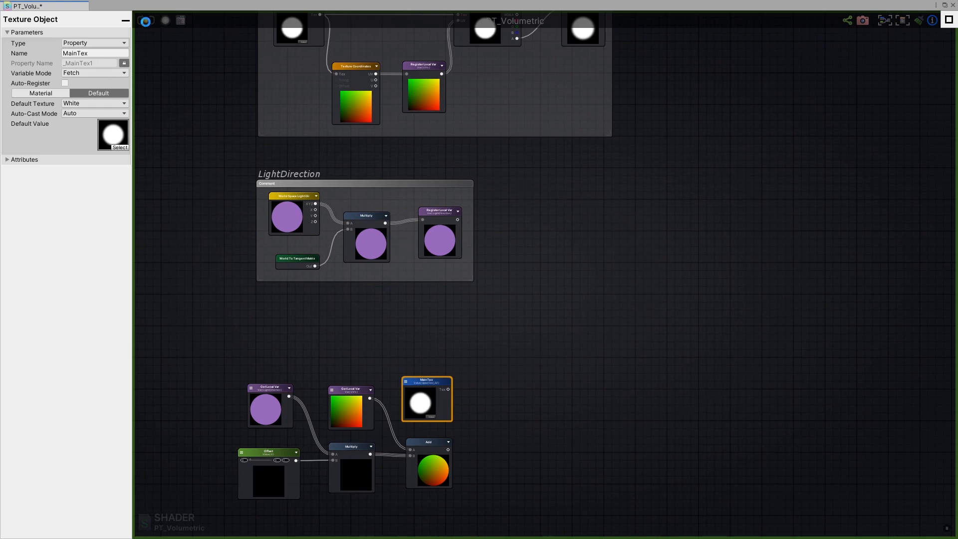
{"action": "left_click", "coordinate": [146, 20]}
{"action": "scroll", "coordinate": [484, 337], "scroll_direction": "down", "scroll_amount": 3}
{"action": "middle_click_drag", "start_coordinate": [585, 256], "coordinate": [623, 267]}
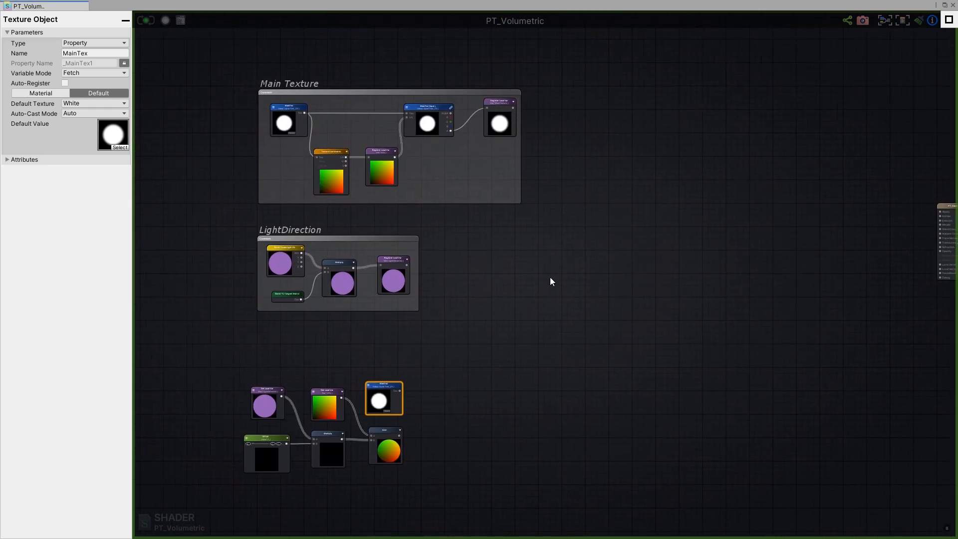
- Compare the parameters of the original MainTex node with those of its copy in the offset network
{"action": "scroll", "coordinate": [443, 321], "scroll_direction": "up", "scroll_amount": 2}
{"action": "middle_click_drag", "start_coordinate": [443, 321], "coordinate": [499, 301]}
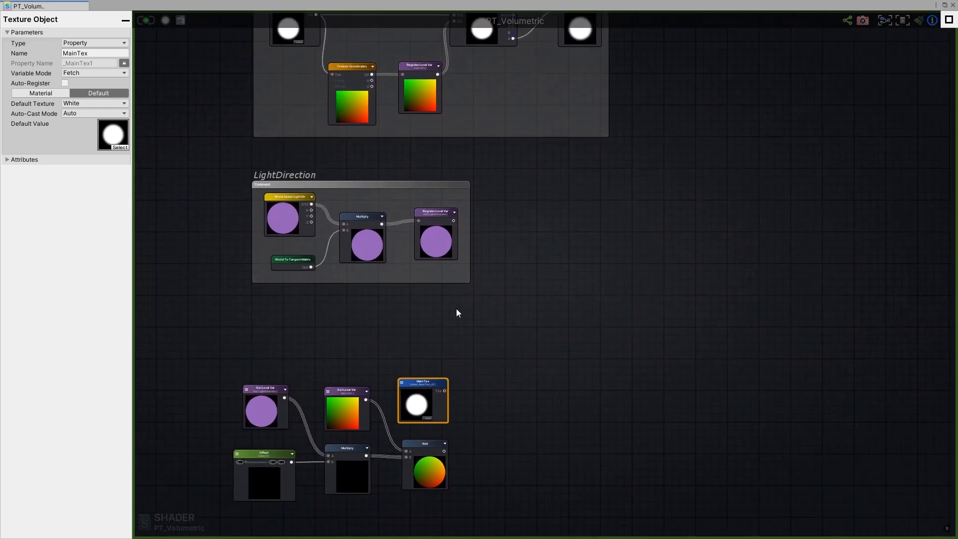
{"action": "middle_click_drag", "start_coordinate": [276, 50], "coordinate": [328, 163]}
{"action": "left_click_drag", "start_coordinate": [348, 120], "coordinate": [341, 119]}
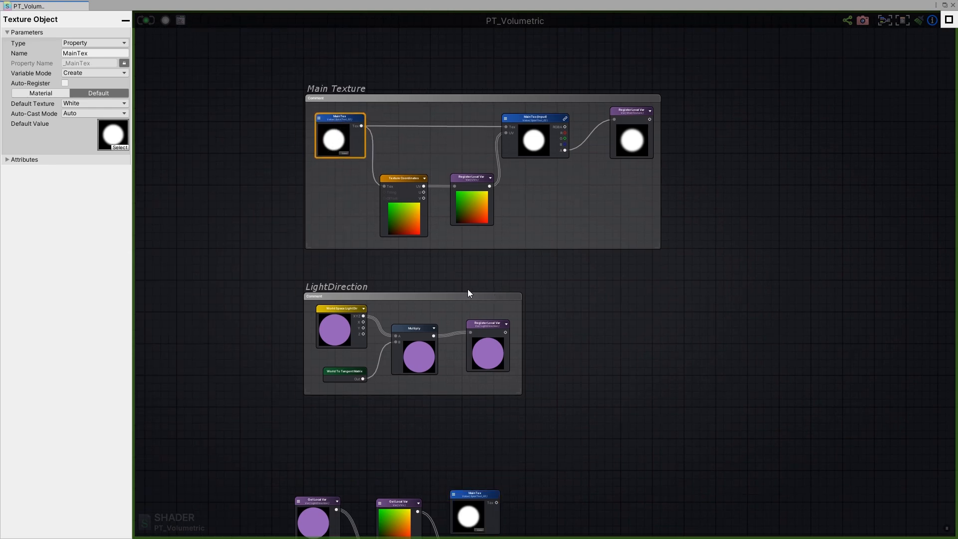
{"action": "middle_click_drag", "start_coordinate": [510, 343], "coordinate": [492, 210]}
{"action": "scroll", "coordinate": [459, 375], "scroll_direction": "up", "scroll_amount": 4}
{"action": "left_click", "coordinate": [466, 355]}
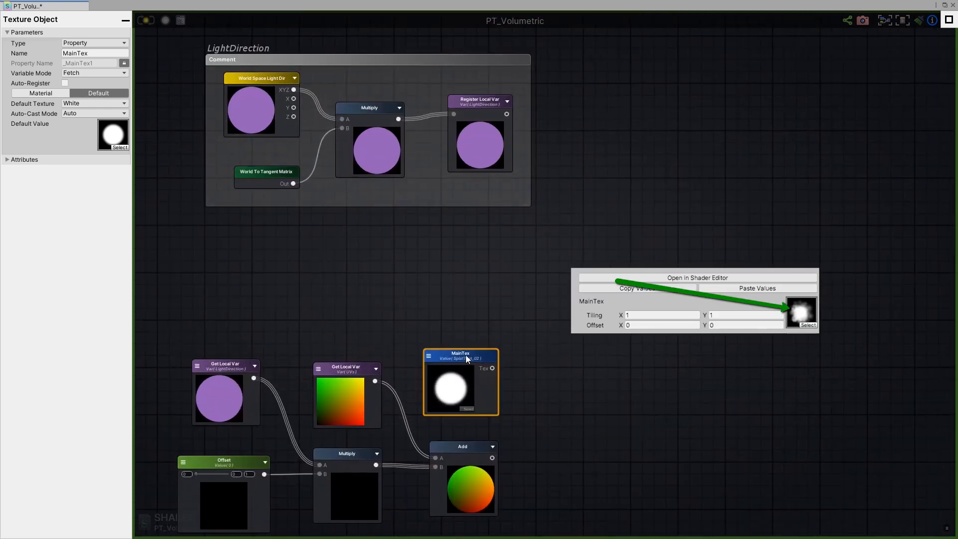
{"action": "scroll", "coordinate": [453, 300], "scroll_direction": "down", "scroll_amount": 4}
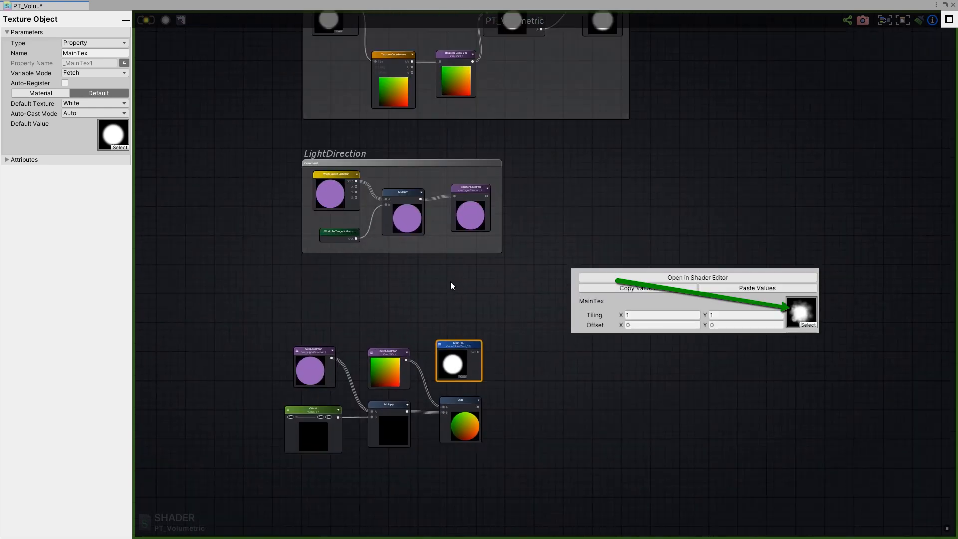
{"action": "middle_click_drag", "start_coordinate": [450, 282], "coordinate": [453, 325]}
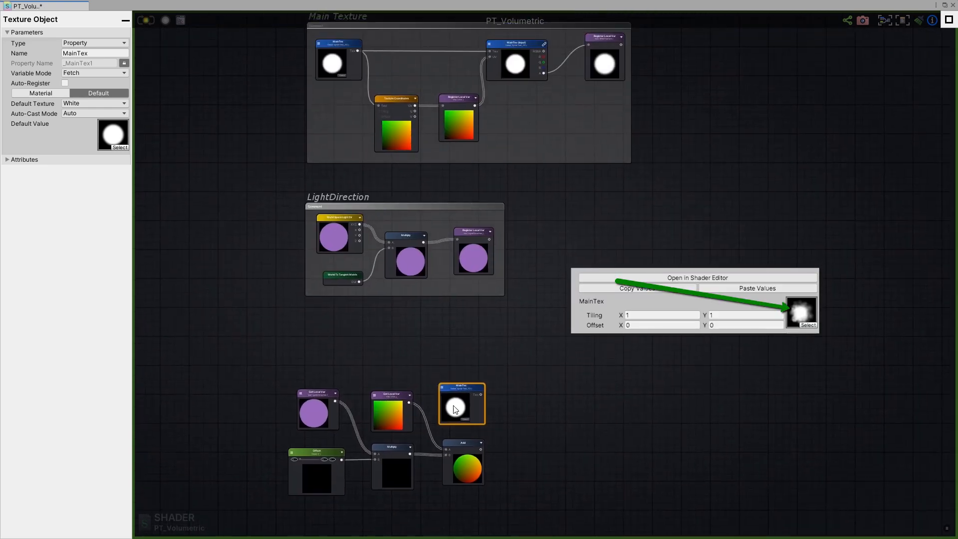
- Try to unlock the copied MainTex node's property name and change it to _MainTex
{"action": "left_click", "coordinate": [123, 63]}
{"action": "left_click", "coordinate": [105, 64]}
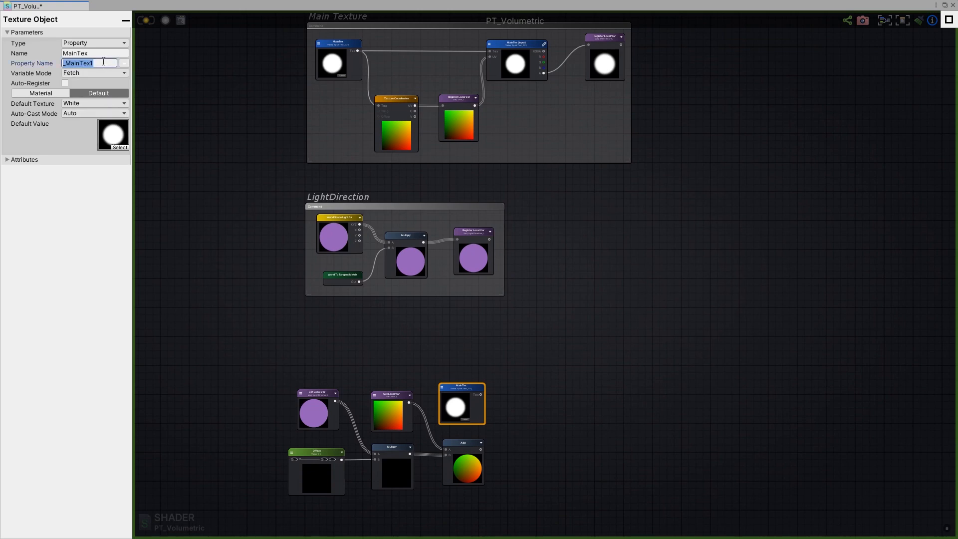
{"action": "left_click", "coordinate": [106, 60]}
{"action": "left_click", "coordinate": [125, 63]}
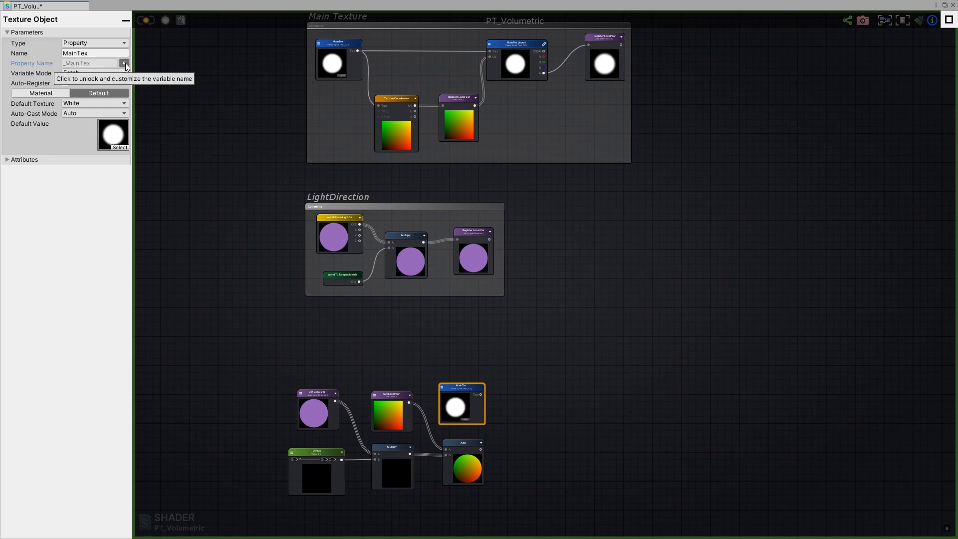
{"action": "left_click", "coordinate": [233, 257]}
{"action": "left_click", "coordinate": [462, 390]}
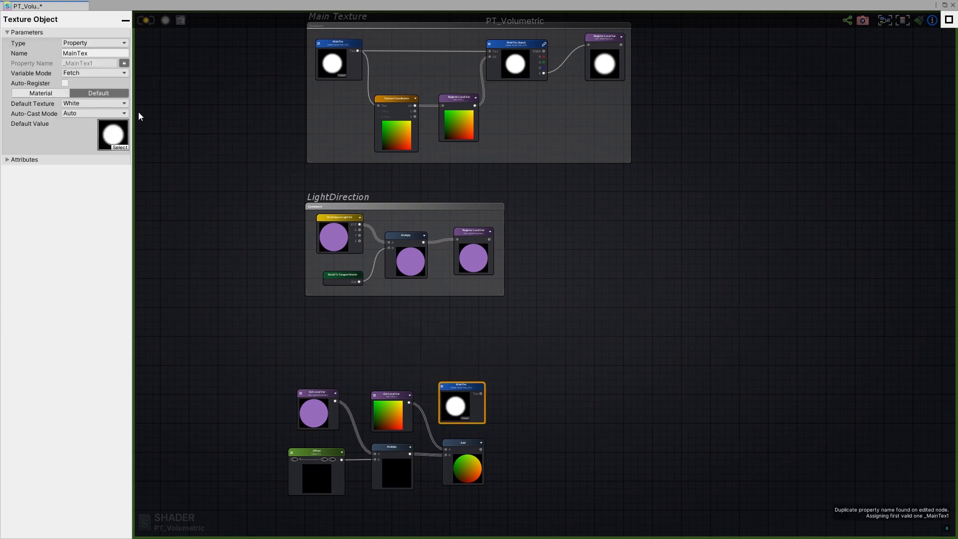
- Set the copied MainTex node's property name to _MainTex, keeping Fetch as its variable mode
{"action": "scroll", "coordinate": [448, 317], "scroll_direction": "up", "scroll_amount": 2}
{"action": "scroll", "coordinate": [447, 318], "scroll_direction": "up", "scroll_amount": 2}
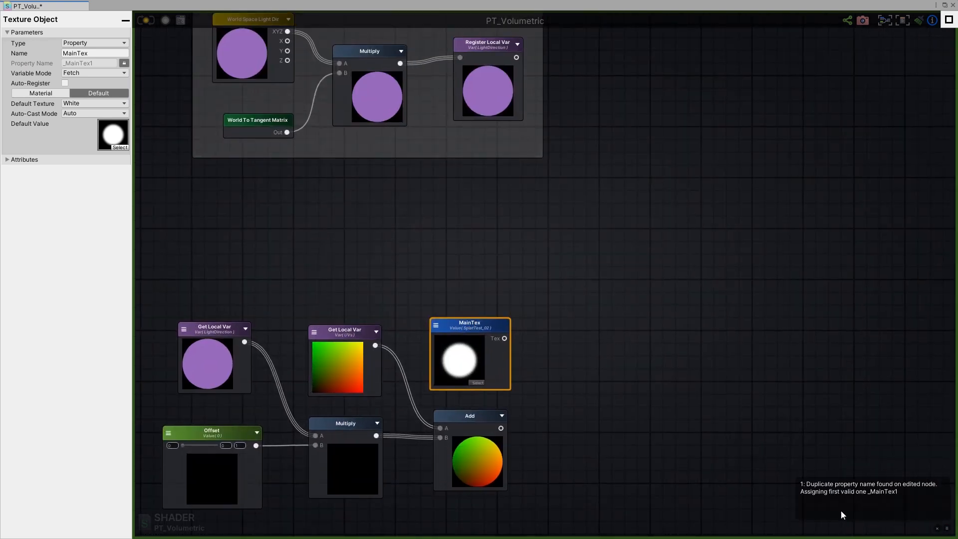
{"action": "left_click_drag", "start_coordinate": [442, 322], "coordinate": [446, 322]}
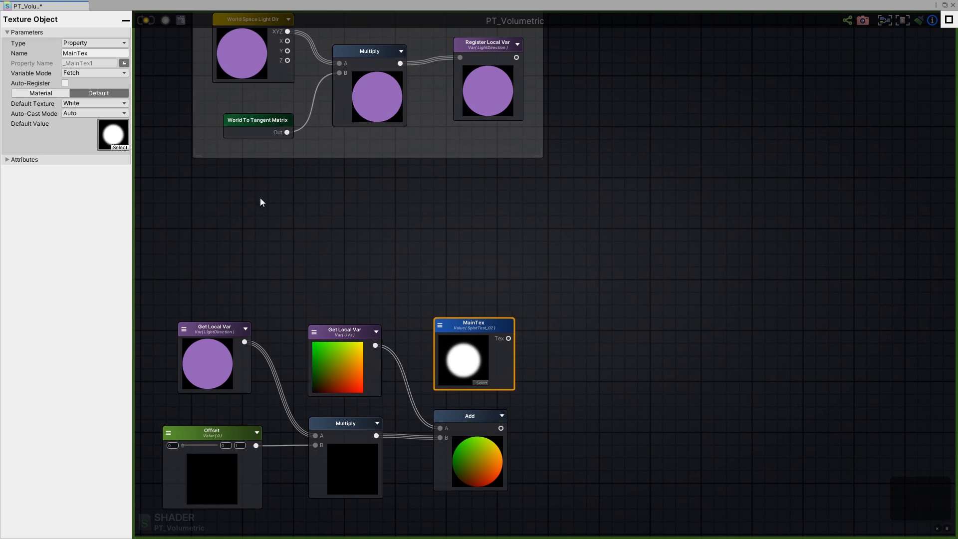
{"action": "left_click", "coordinate": [124, 63]}
{"action": "left_click", "coordinate": [109, 63]}
{"action": "left_click", "coordinate": [110, 64]}
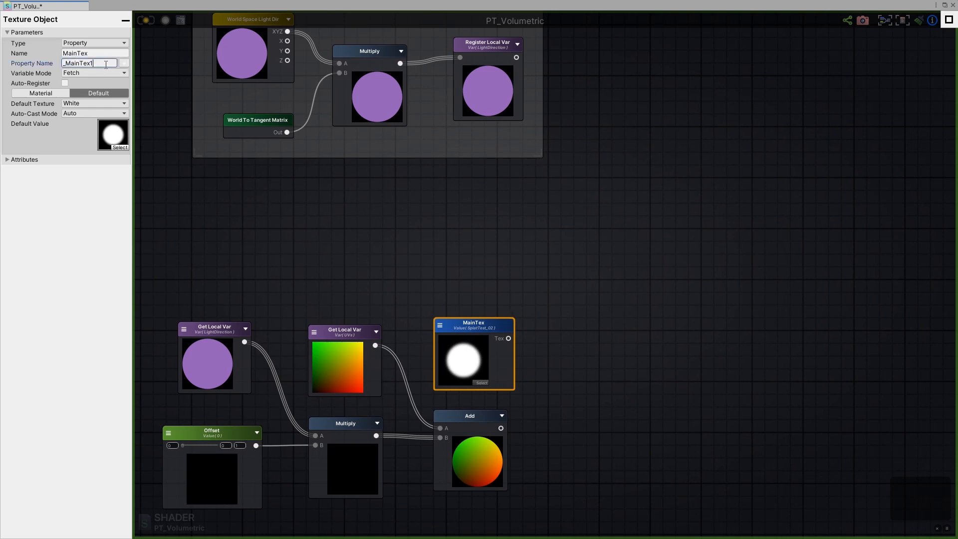
{"action": "key", "text": "BackSpace"}
{"action": "key", "text": "Return"}
{"action": "left_click", "coordinate": [107, 62]}
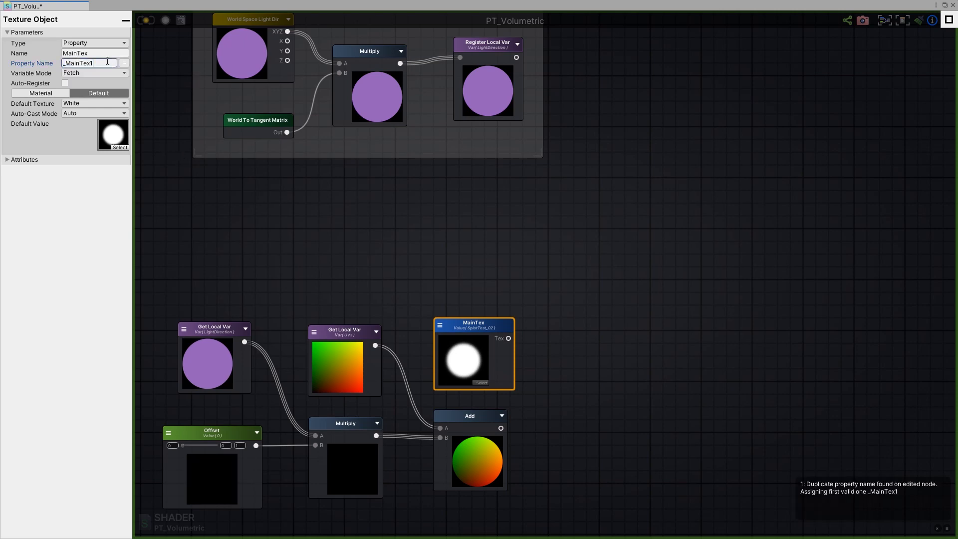
{"action": "left_click", "coordinate": [169, 160]}
{"action": "left_click", "coordinate": [448, 320]}
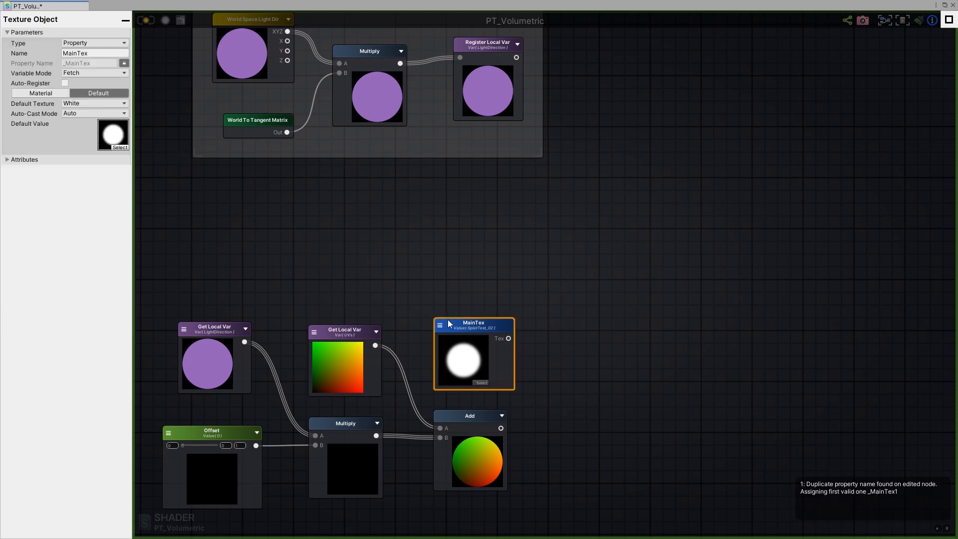
{"action": "left_click", "coordinate": [74, 76]}
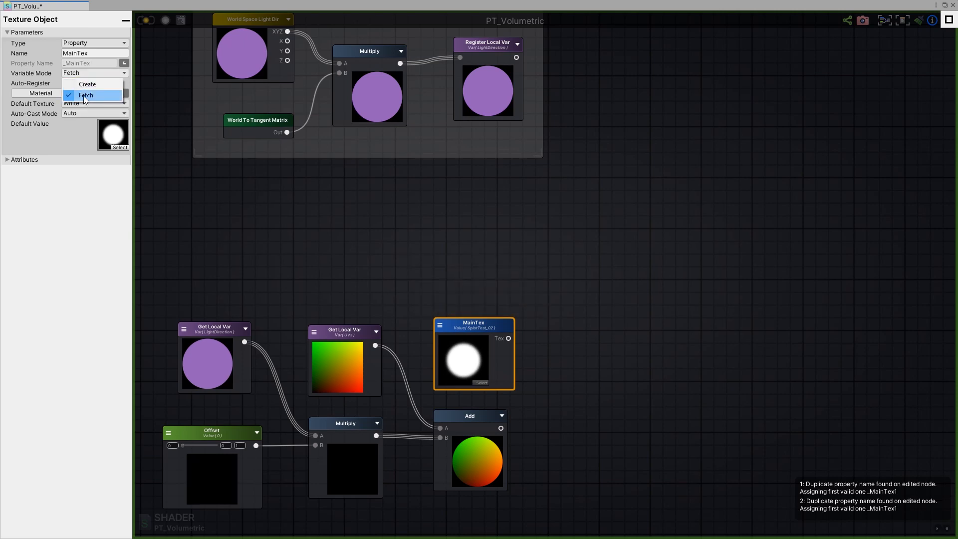
{"action": "left_click", "coordinate": [83, 96]}
- Clear the logged duplicate property name messages and nudge the copied MainTex node slightly upward
{"action": "scroll", "coordinate": [398, 144], "scroll_direction": "down", "scroll_amount": 2}
{"action": "middle_click_drag", "start_coordinate": [409, 189], "coordinate": [428, 312]}
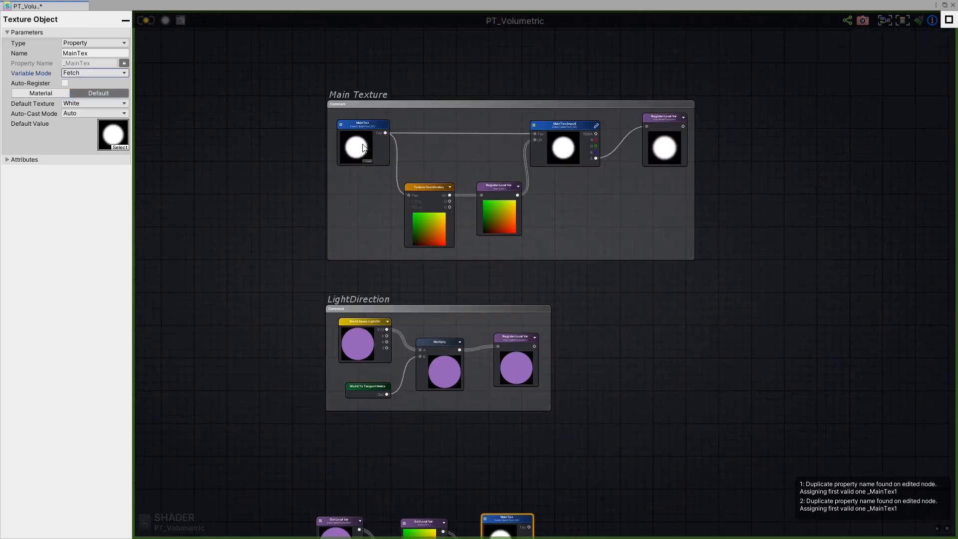
{"action": "middle_click_drag", "start_coordinate": [516, 500], "coordinate": [484, 337]}
{"action": "scroll", "coordinate": [484, 337], "scroll_direction": "up", "scroll_amount": 3}
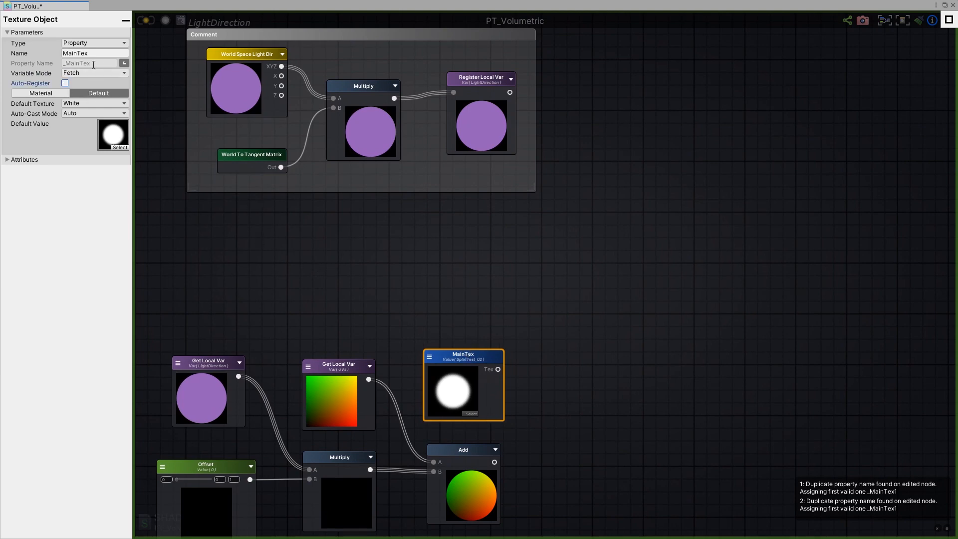
{"action": "middle_click_drag", "start_coordinate": [175, 129], "coordinate": [217, 200]}
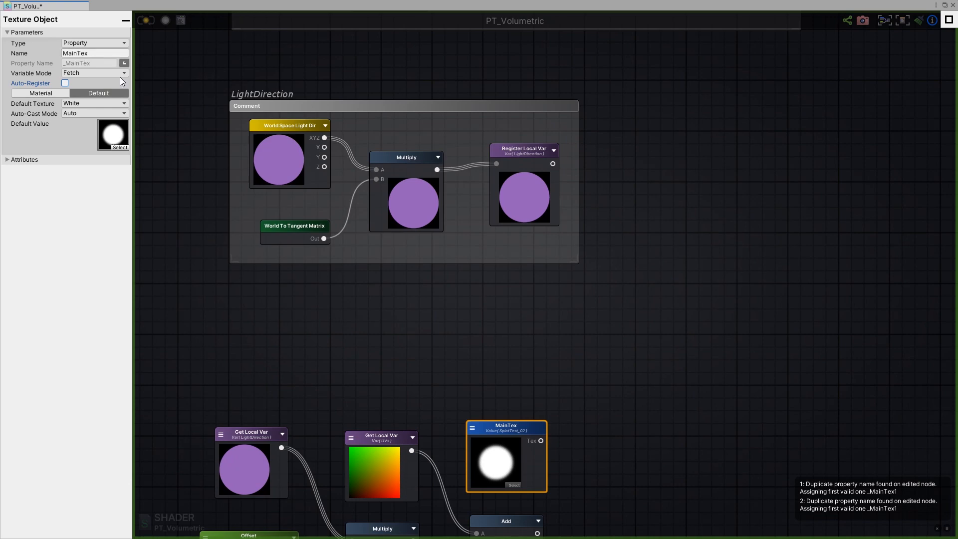
{"action": "left_click", "coordinate": [493, 420]}
{"action": "left_click_drag", "start_coordinate": [501, 434], "coordinate": [502, 428]}
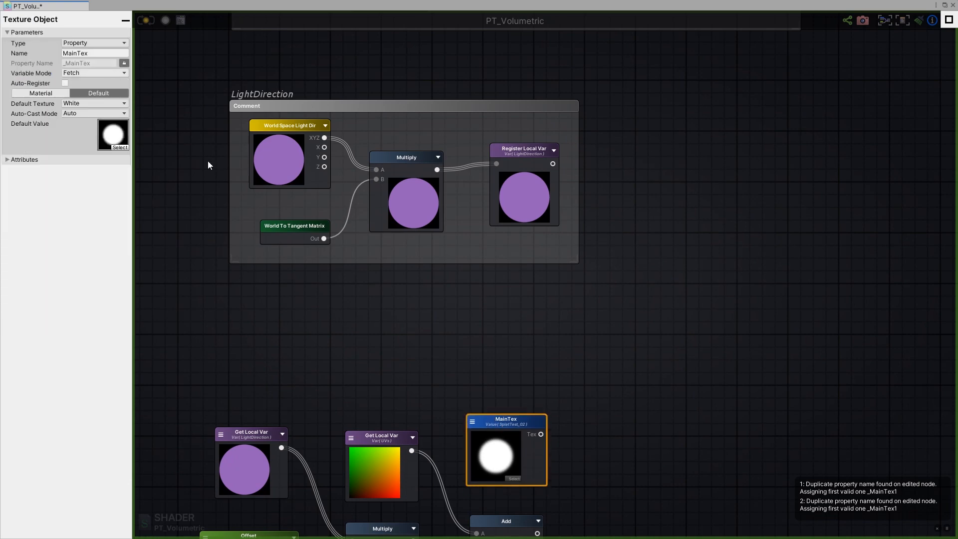
{"action": "middle_click_drag", "start_coordinate": [923, 529], "coordinate": [862, 477]}
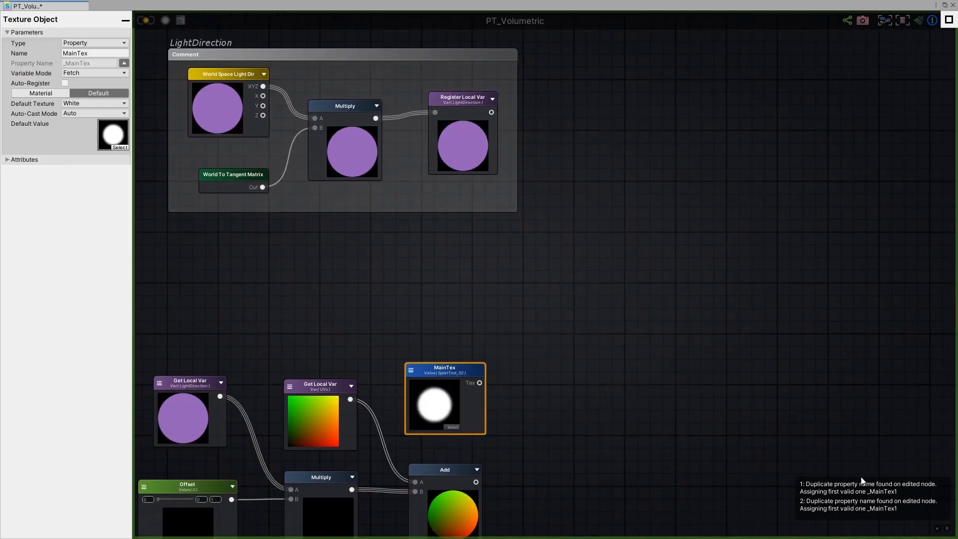
{"action": "left_click", "coordinate": [937, 528]}
{"action": "left_click_drag", "start_coordinate": [442, 368], "coordinate": [442, 361]}
- Check the property name and variable mode of the Main Texture group's MainTex node against the fetched copy
{"action": "middle_click_drag", "start_coordinate": [236, 110], "coordinate": [361, 321]}
{"action": "scroll", "coordinate": [361, 310], "scroll_direction": "down", "scroll_amount": 6}
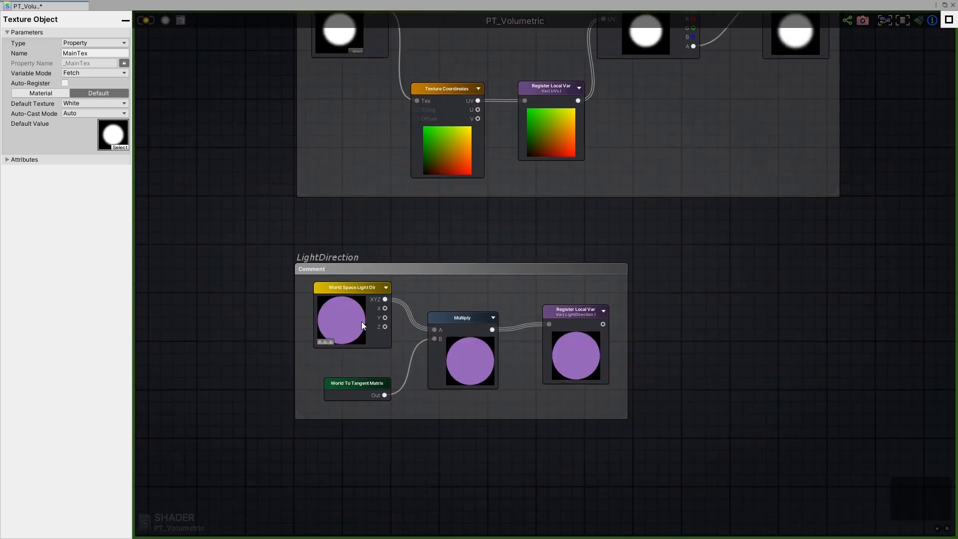
{"action": "left_click", "coordinate": [361, 180]}
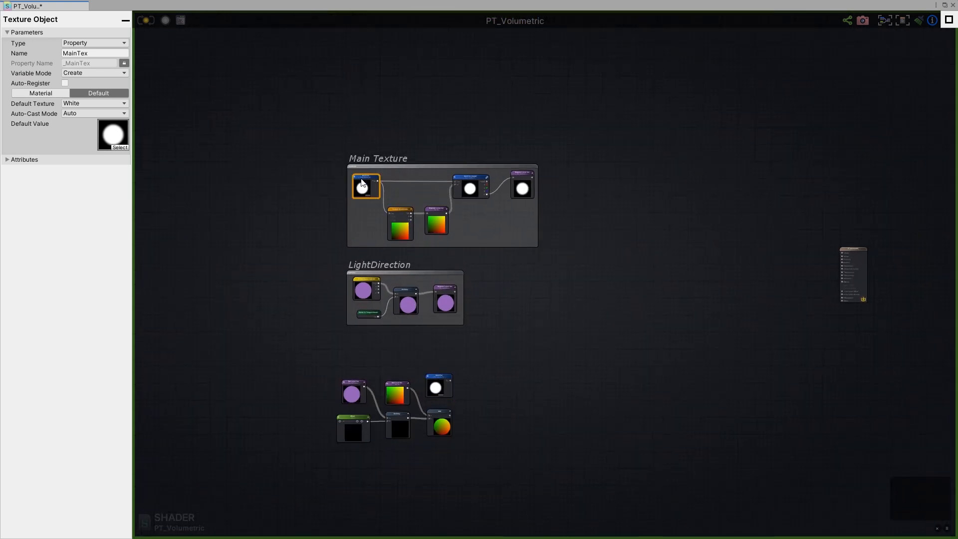
{"action": "left_click", "coordinate": [439, 383]}
{"action": "scroll", "coordinate": [439, 379], "scroll_direction": "up", "scroll_amount": 5}
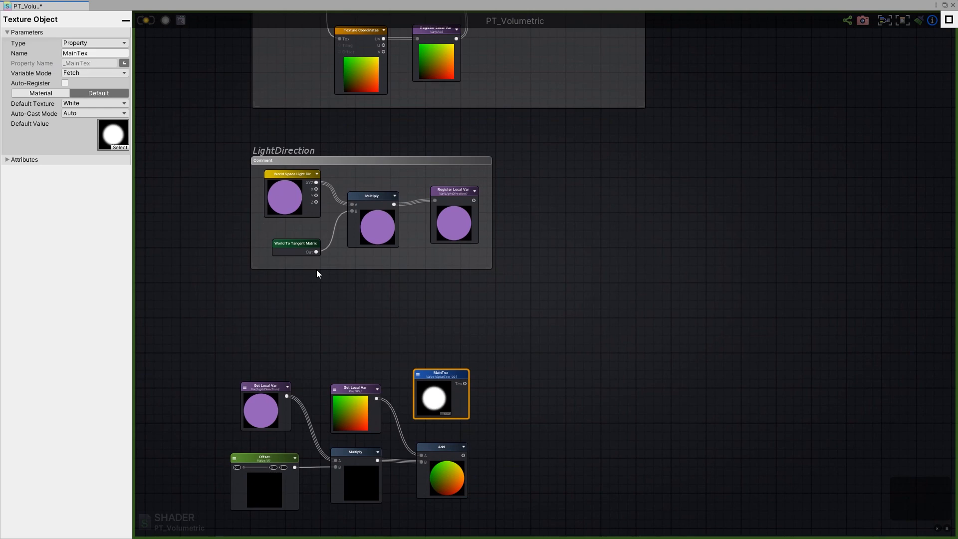
{"action": "middle_click_drag", "start_coordinate": [400, 320], "coordinate": [417, 369]}
{"action": "middle_click_drag", "start_coordinate": [481, 351], "coordinate": [446, 177]}
{"action": "left_click_drag", "start_coordinate": [427, 254], "coordinate": [429, 260]}
{"action": "scroll", "coordinate": [423, 224], "scroll_direction": "down", "scroll_amount": 1}
{"action": "middle_click_drag", "start_coordinate": [420, 217], "coordinate": [431, 274]}
{"action": "scroll", "coordinate": [430, 274], "scroll_direction": "down", "scroll_amount": 1}
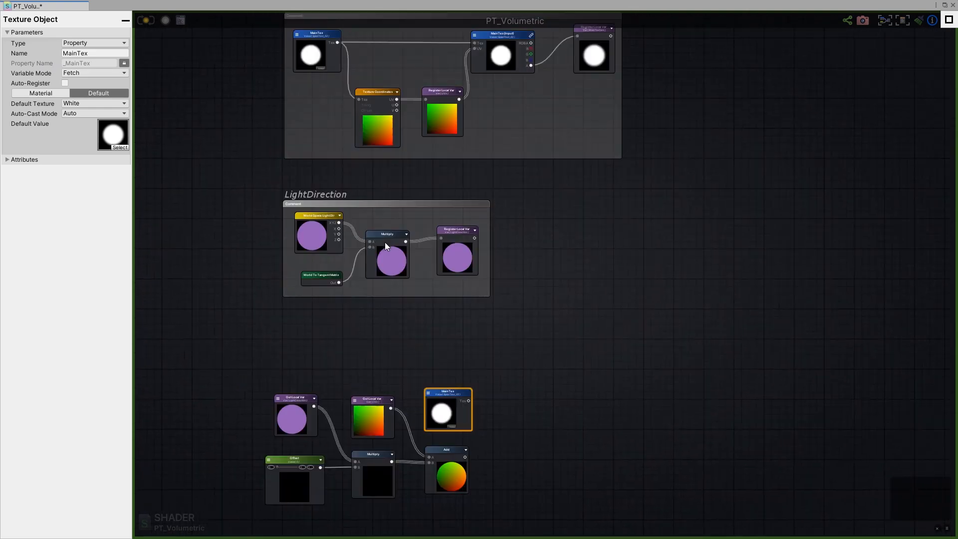
{"action": "middle_click_drag", "start_coordinate": [384, 242], "coordinate": [389, 284]}
{"action": "left_click", "coordinate": [319, 78]}
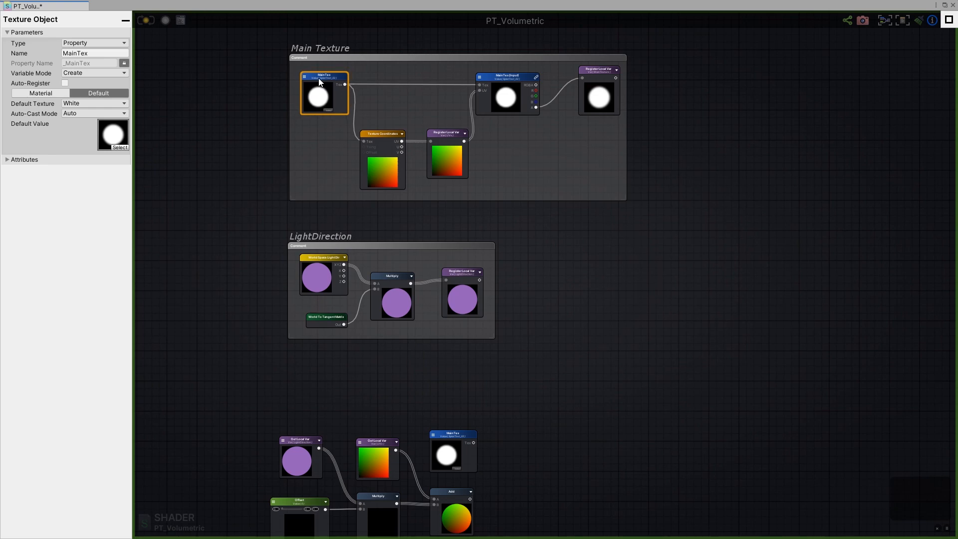
{"action": "left_click", "coordinate": [459, 442]}
- Add a Texture Sample node beside the copied MainTex and Add nodes
{"action": "middle_click_drag", "start_coordinate": [490, 461], "coordinate": [492, 335]}
{"action": "scroll", "coordinate": [474, 352], "scroll_direction": "up", "scroll_amount": 3}
{"action": "left_click", "coordinate": [500, 333]}
{"action": "key", "text": "t"}
{"action": "left_click", "coordinate": [502, 308]}
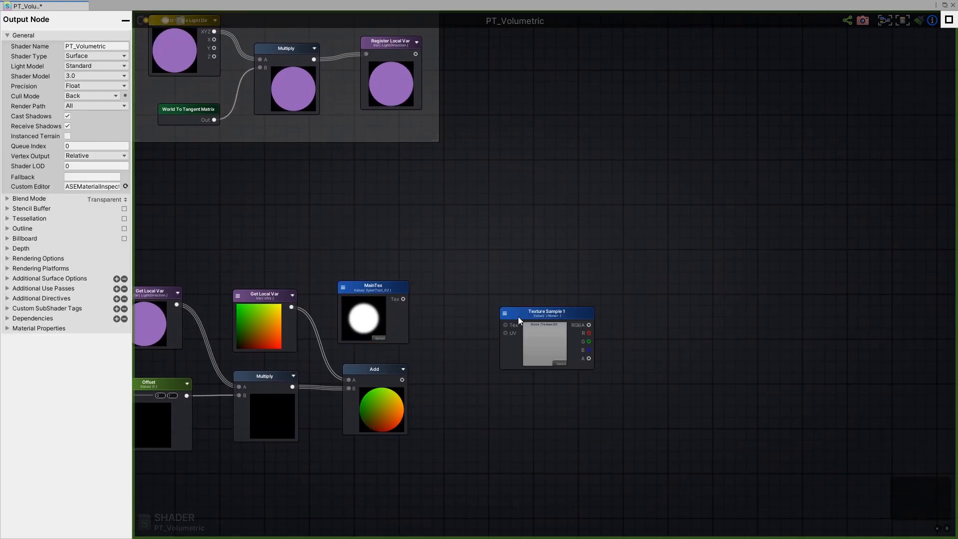
{"action": "left_click_drag", "start_coordinate": [518, 316], "coordinate": [513, 343]}
- Connect the copied MainTex node to the new sample's Tex input and the Add output to its UV input
{"action": "left_click_drag", "start_coordinate": [403, 299], "coordinate": [524, 357]}
{"action": "left_click_drag", "start_coordinate": [402, 380], "coordinate": [503, 374]}
{"action": "left_click", "coordinate": [386, 298]}
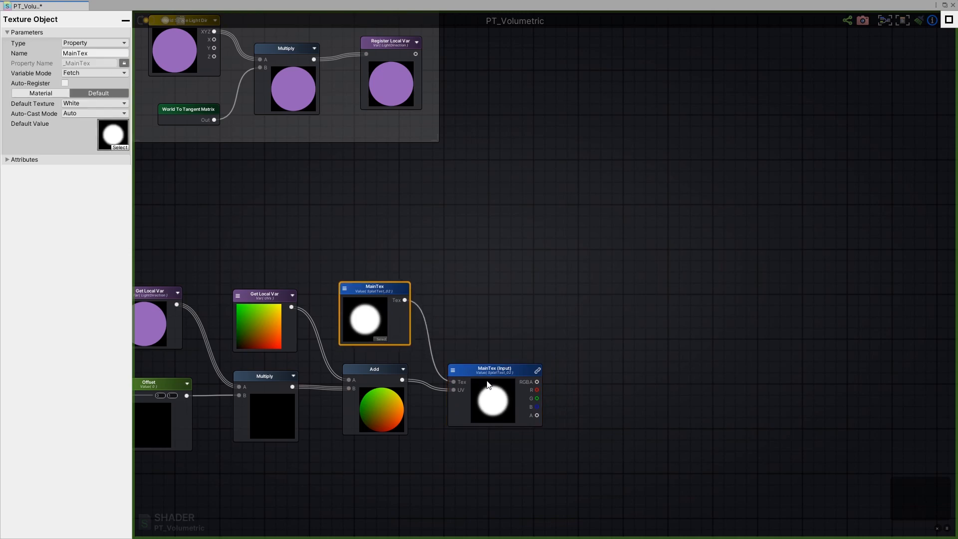
{"action": "left_click", "coordinate": [496, 368]}
- Examine the original MainTex node and its texture sample in the Main Texture group
{"action": "scroll", "coordinate": [423, 232], "scroll_direction": "down", "scroll_amount": 4}
{"action": "middle_click_drag", "start_coordinate": [422, 232], "coordinate": [450, 418]}
{"action": "left_click", "coordinate": [459, 192]}
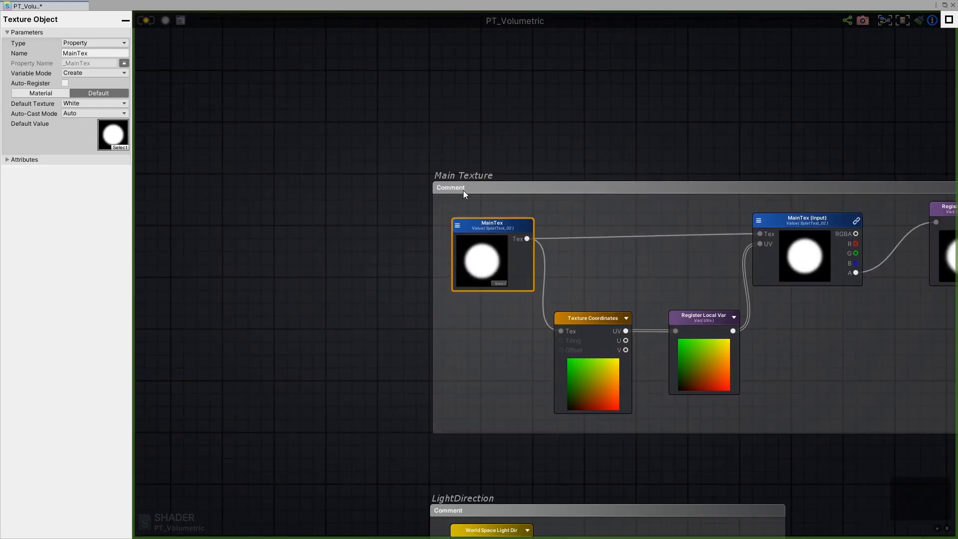
{"action": "left_click_drag", "start_coordinate": [556, 246], "coordinate": [553, 239]}
{"action": "scroll", "coordinate": [534, 254], "scroll_direction": "down", "scroll_amount": 4}
{"action": "middle_click_drag", "start_coordinate": [684, 270], "coordinate": [484, 261]}
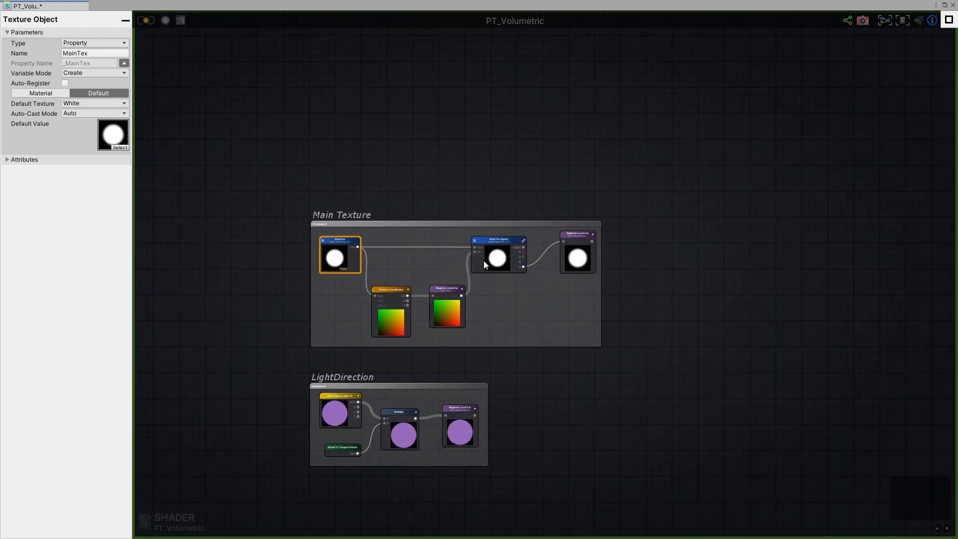
{"action": "key", "text": "f"}
{"action": "scroll", "coordinate": [673, 272], "scroll_direction": "down", "scroll_amount": 1}
{"action": "middle_click_drag", "start_coordinate": [675, 274], "coordinate": [379, 295]}
{"action": "left_click", "coordinate": [565, 266]}
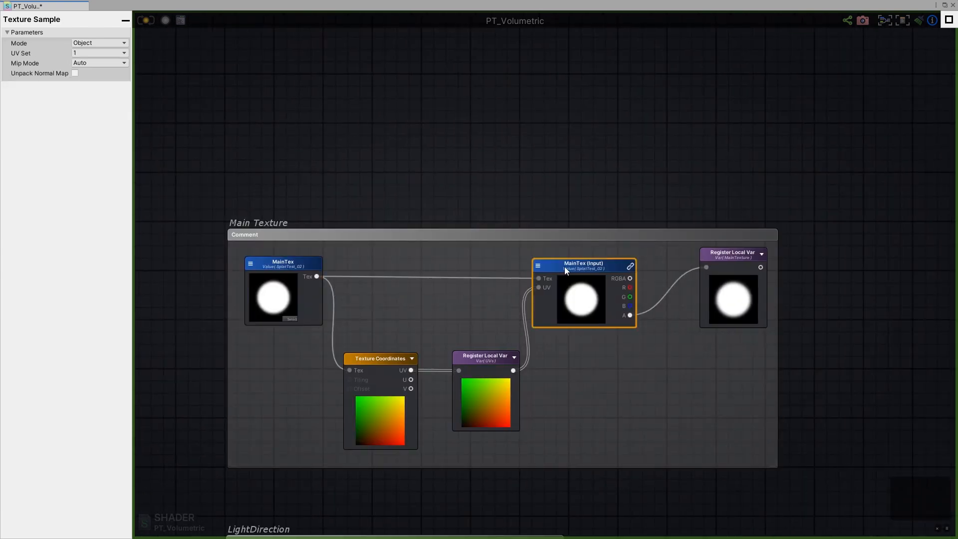
- Compare the MainTexture variable in the Main Texture group with the new offset MainTex sample and the Offset slider feeding it
{"action": "left_click", "coordinate": [722, 275]}
{"action": "left_click_drag", "start_coordinate": [721, 272], "coordinate": [724, 271]}
{"action": "scroll", "coordinate": [671, 300], "scroll_direction": "down", "scroll_amount": 5}
{"action": "middle_click_drag", "start_coordinate": [589, 279], "coordinate": [553, 117]}
{"action": "middle_click_drag", "start_coordinate": [558, 378], "coordinate": [522, 261]}
{"action": "scroll", "coordinate": [579, 330], "scroll_direction": "up", "scroll_amount": 6}
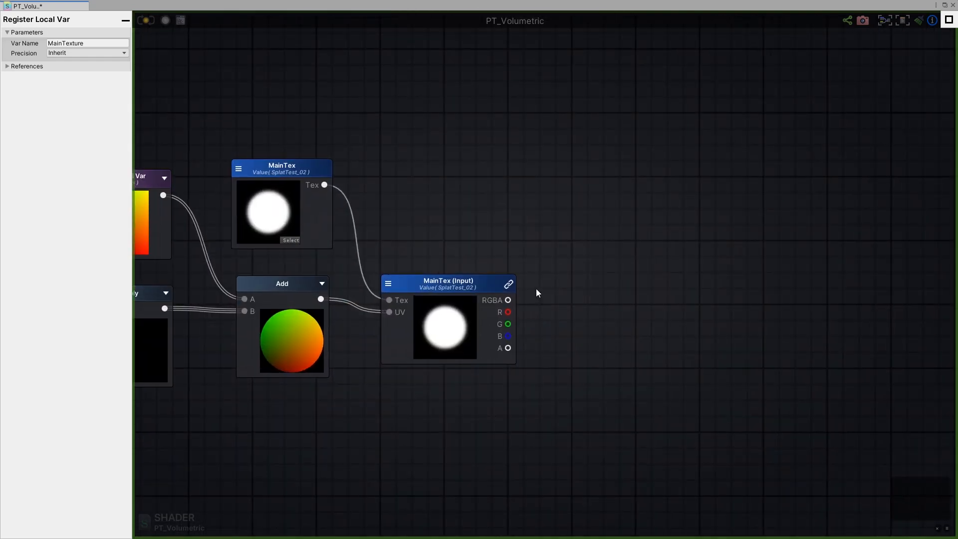
{"action": "middle_click_drag", "start_coordinate": [589, 268], "coordinate": [553, 294]}
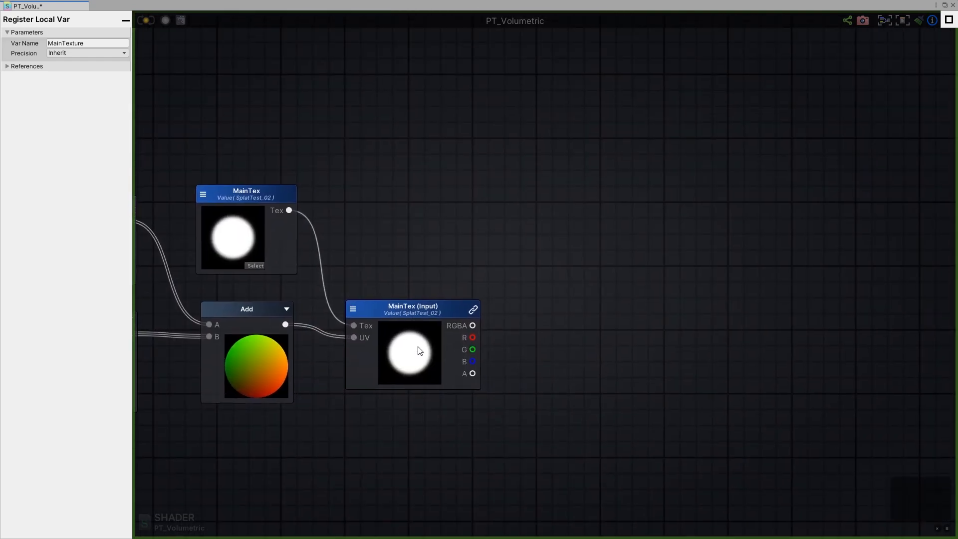
{"action": "left_click_drag", "start_coordinate": [418, 307], "coordinate": [419, 307]}
{"action": "middle_click_drag", "start_coordinate": [372, 324], "coordinate": [544, 297]}
{"action": "scroll", "coordinate": [509, 280], "scroll_direction": "down", "scroll_amount": 3}
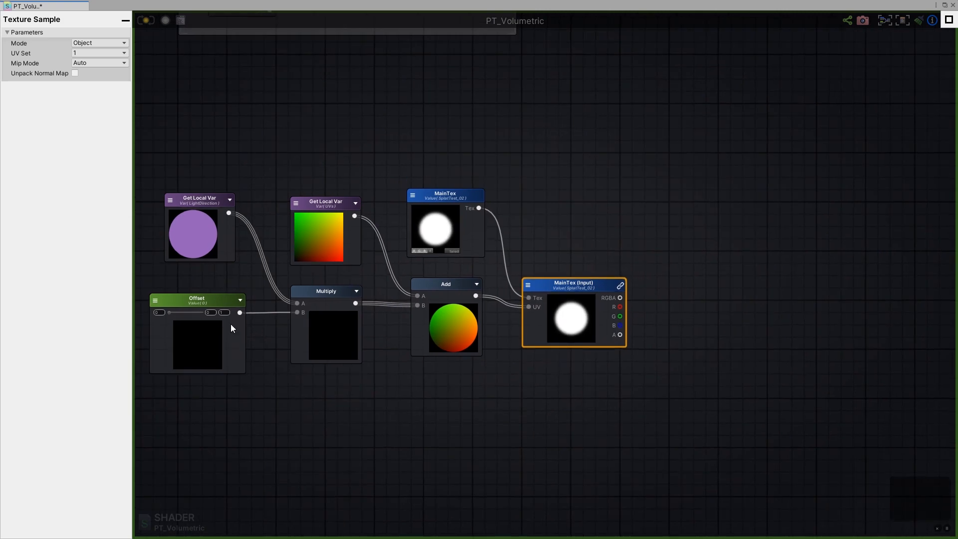
{"action": "left_click", "coordinate": [202, 304]}
{"action": "middle_click_drag", "start_coordinate": [202, 303], "coordinate": [305, 298]}
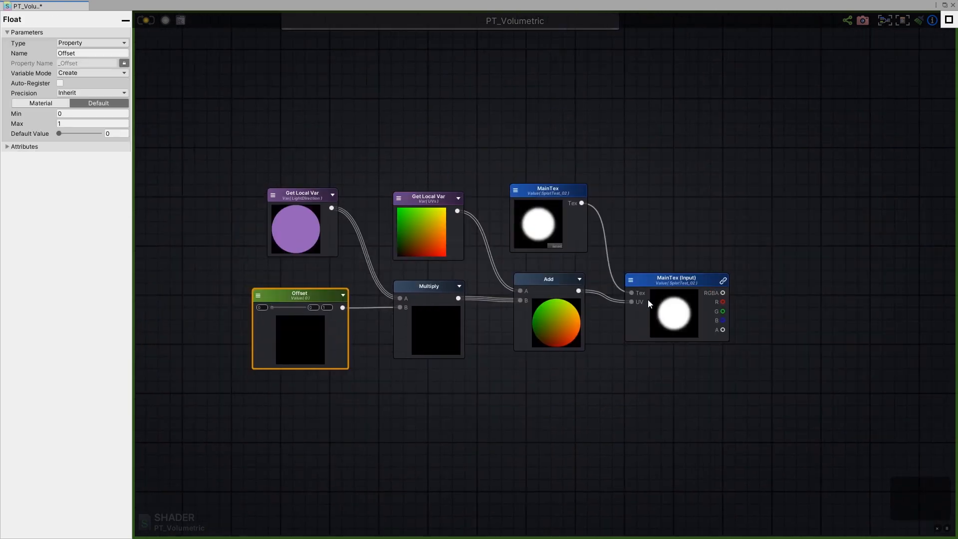
{"action": "left_click_drag", "start_coordinate": [661, 286], "coordinate": [661, 285]}
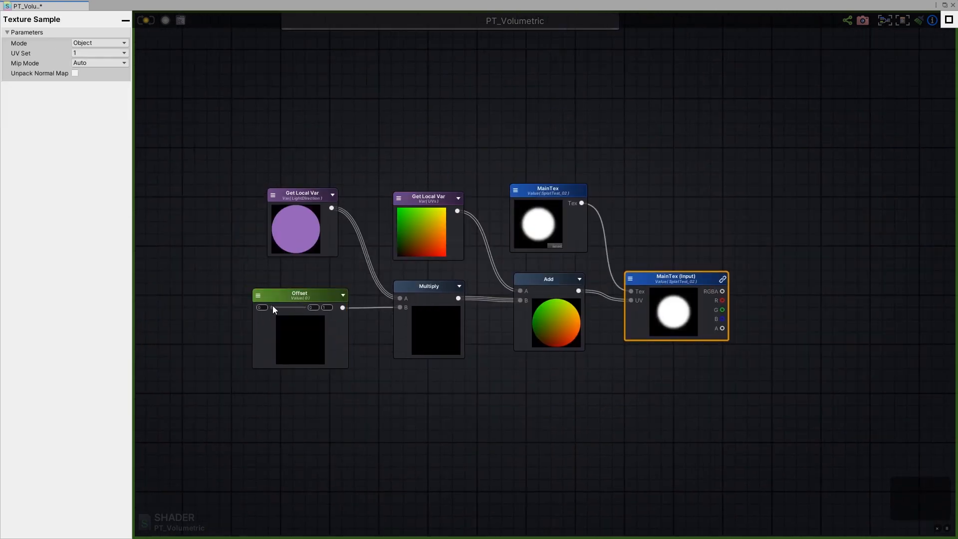
{"action": "mouse_move", "coordinate": [273, 308]}
{"action": "left_mouse_down"}
{"action": "mouse_move", "coordinate": [307, 308]}
{"action": "mouse_move", "coordinate": [261, 316]}
{"action": "left_mouse_up"}
{"action": "left_click_drag", "start_coordinate": [540, 193], "coordinate": [540, 196]}
- Add a Subtract node after the offset MainTex texture sample, leaving space between the two
{"action": "middle_click_drag", "start_coordinate": [822, 257], "coordinate": [659, 286]}
{"action": "left_click", "coordinate": [659, 286]}
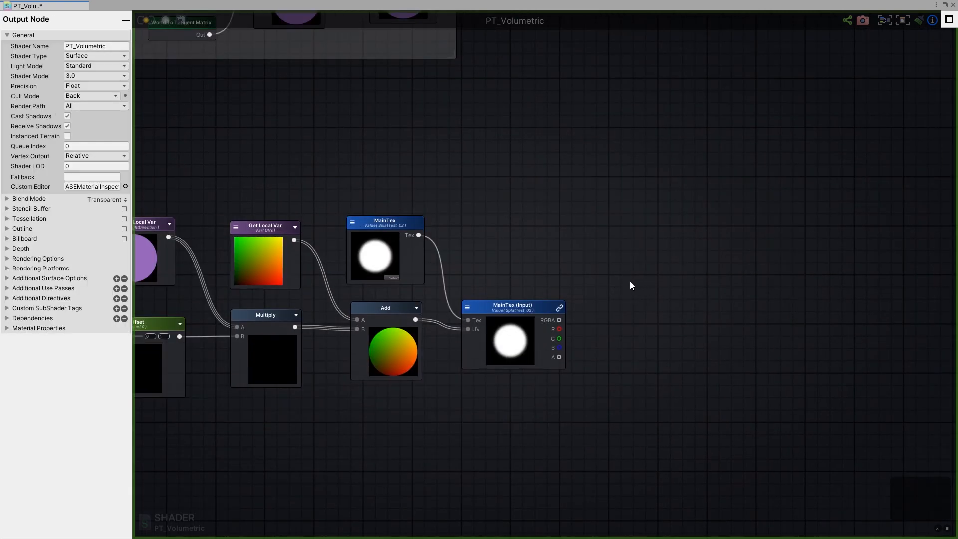
{"action": "key", "text": "s"}
{"action": "left_click", "coordinate": [614, 270]}
{"action": "left_click_drag", "start_coordinate": [630, 274], "coordinate": [609, 268]}
{"action": "left_click_drag", "start_coordinate": [419, 235], "coordinate": [605, 282]}
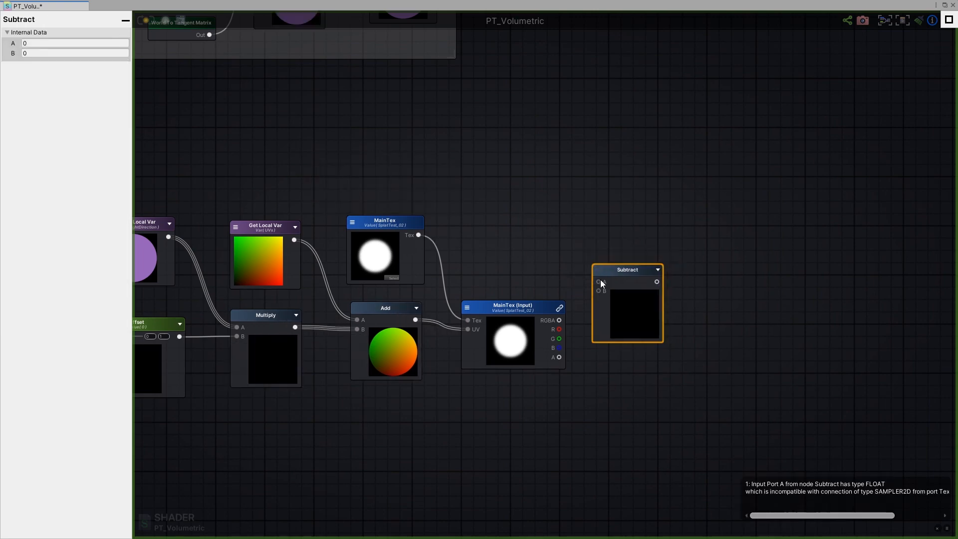
{"action": "left_click", "coordinate": [938, 529]}
{"action": "left_click_drag", "start_coordinate": [617, 312], "coordinate": [667, 330]}
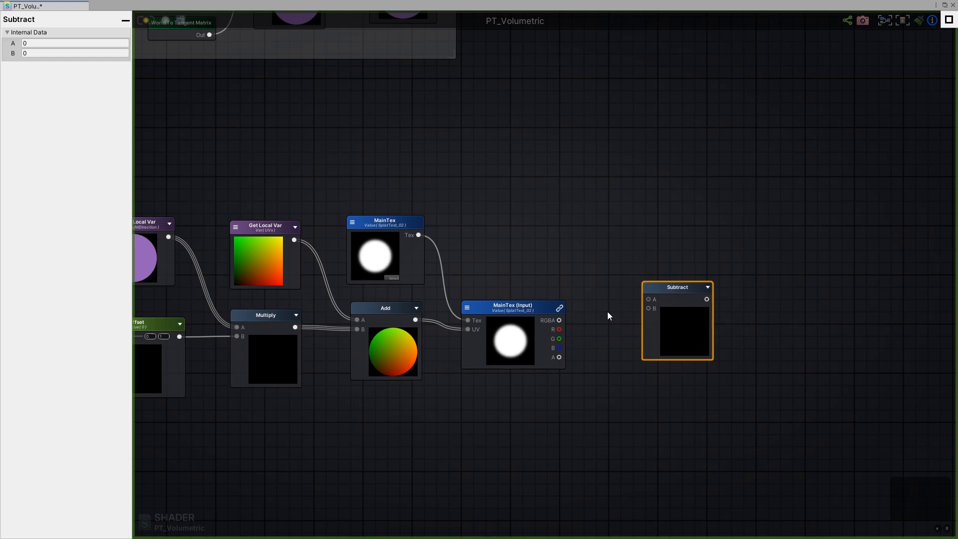
- Add a Get Local Var node above the offset MainTex sample and reference the MainTexture variable
{"action": "left_click", "coordinate": [513, 253]}
{"action": "key", "text": "g"}
{"action": "left_click", "coordinate": [505, 216]}
{"action": "left_click_drag", "start_coordinate": [532, 223], "coordinate": [505, 216]}
{"action": "scroll", "coordinate": [495, 238], "scroll_direction": "down", "scroll_amount": 1}
{"action": "middle_click_drag", "start_coordinate": [513, 118], "coordinate": [473, 152]}
{"action": "scroll", "coordinate": [496, 239], "scroll_direction": "down", "scroll_amount": 2}
{"action": "left_click", "coordinate": [578, 47]}
{"action": "scroll", "coordinate": [506, 252], "scroll_direction": "up", "scroll_amount": 3}
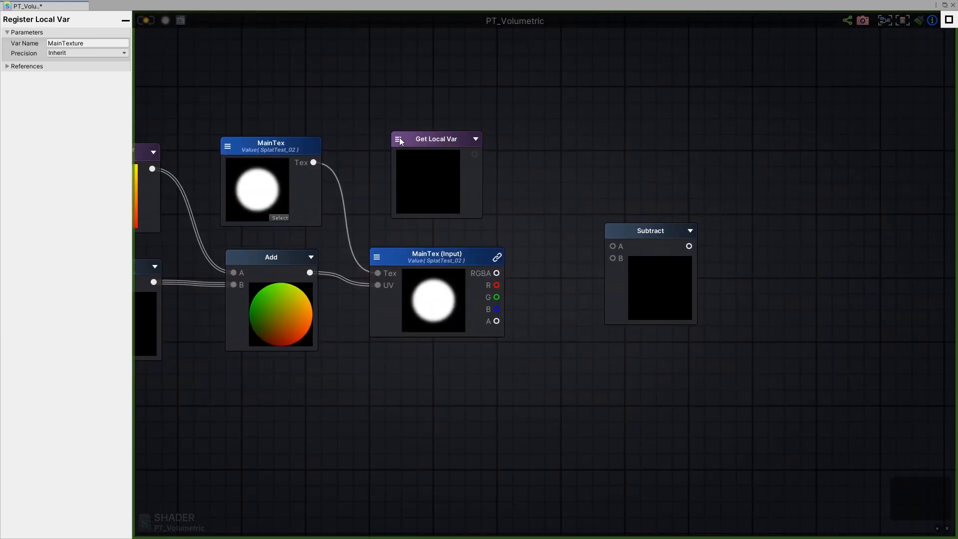
{"action": "left_click", "coordinate": [429, 141]}
{"action": "left_click", "coordinate": [430, 161]}
- Connect the MainTexture variable to the Subtract node's A input and the offset sample's alpha to B
{"action": "left_click_drag", "start_coordinate": [475, 157], "coordinate": [618, 244]}
{"action": "left_click_drag", "start_coordinate": [630, 238], "coordinate": [593, 227]}
{"action": "left_click_drag", "start_coordinate": [456, 256], "coordinate": [465, 255]}
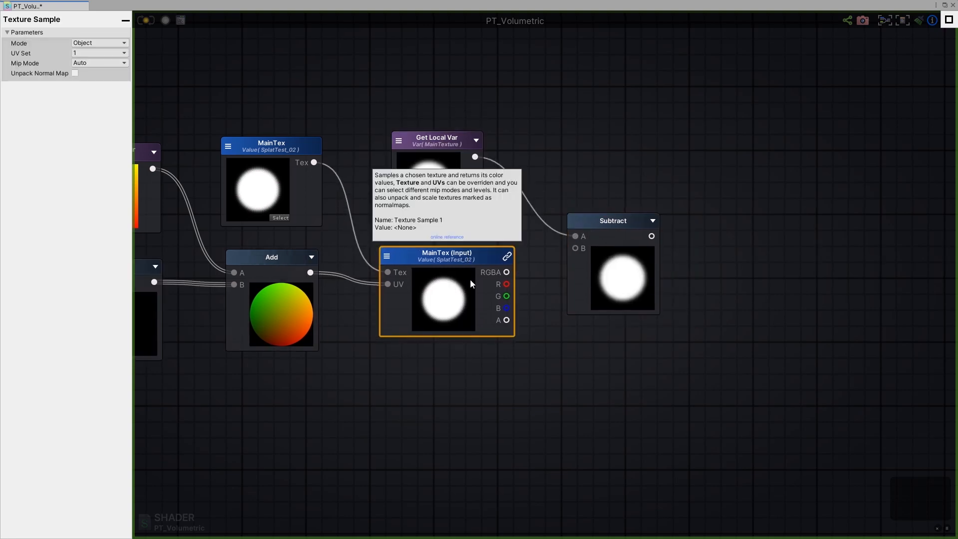
{"action": "middle_click_drag", "start_coordinate": [470, 280], "coordinate": [548, 280]}
{"action": "left_click_drag", "start_coordinate": [584, 320], "coordinate": [654, 248]}
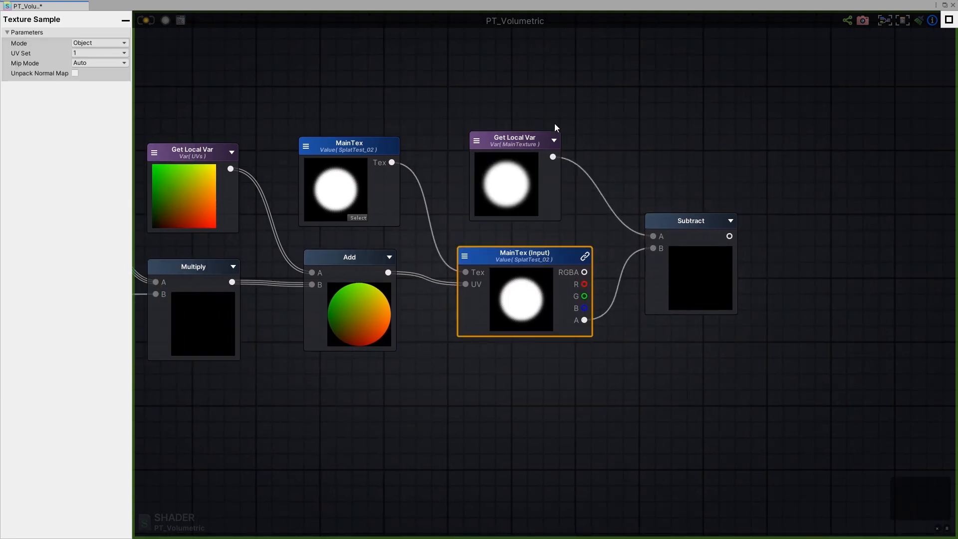
- Examine the node chain from LightDirection and Offset through the texture samples to the Subtract node
{"action": "scroll", "coordinate": [558, 103], "scroll_direction": "down", "scroll_amount": 4}
{"action": "middle_click_drag", "start_coordinate": [559, 100], "coordinate": [561, 146]}
{"action": "scroll", "coordinate": [583, 268], "scroll_direction": "up", "scroll_amount": 4}
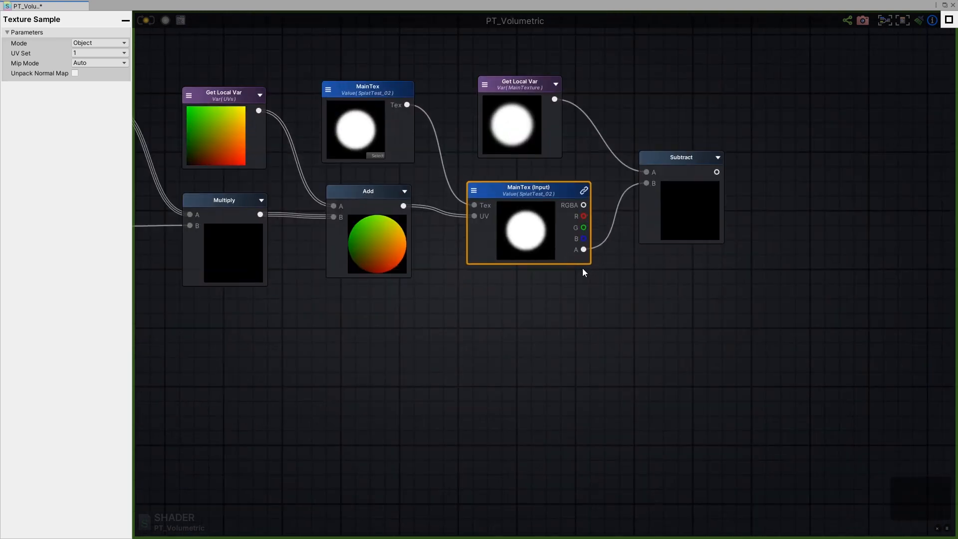
{"action": "scroll", "coordinate": [583, 268], "scroll_direction": "down", "scroll_amount": 1}
{"action": "middle_click_drag", "start_coordinate": [583, 269], "coordinate": [636, 313]}
{"action": "left_click_drag", "start_coordinate": [205, 259], "coordinate": [205, 256]}
{"action": "left_click_drag", "start_coordinate": [592, 248], "coordinate": [597, 251]}
{"action": "left_click_drag", "start_coordinate": [593, 165], "coordinate": [595, 168]}
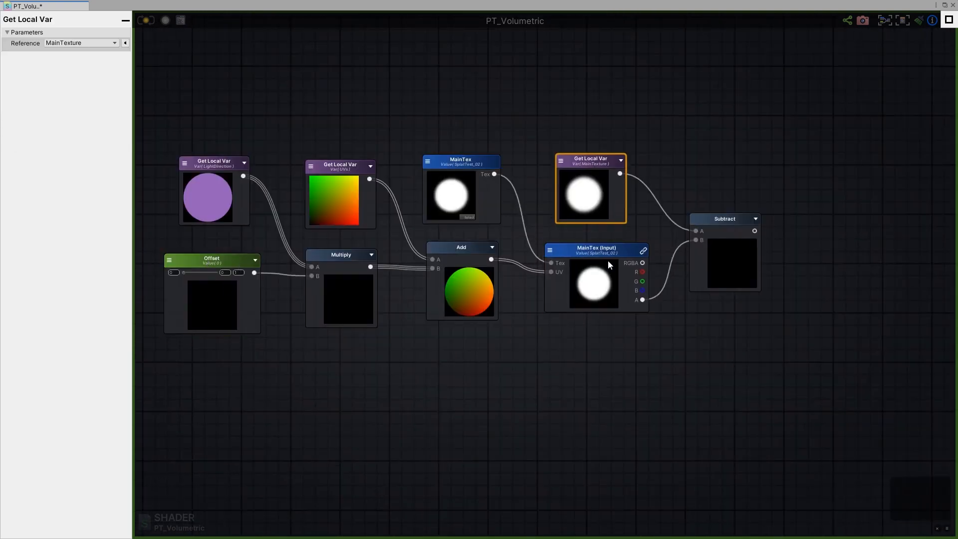
{"action": "left_click_drag", "start_coordinate": [596, 292], "coordinate": [594, 285]}
{"action": "left_click_drag", "start_coordinate": [600, 180], "coordinate": [601, 181]}
{"action": "left_click_drag", "start_coordinate": [730, 250], "coordinate": [723, 250]}
{"action": "middle_click_drag", "start_coordinate": [723, 250], "coordinate": [695, 251]}
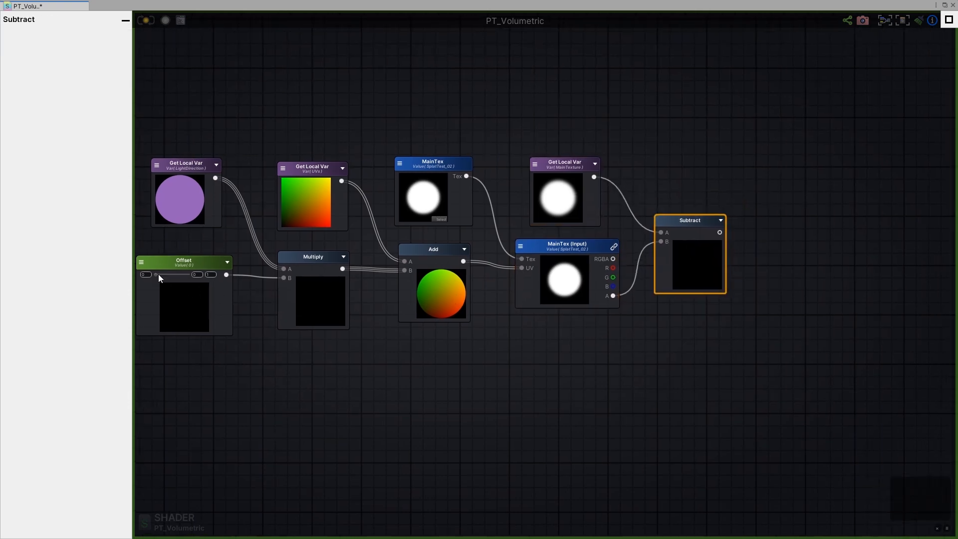
- Raise the Offset slider to about 0.2 and compare the Subtract preview with its two texture inputs
{"action": "mouse_move", "coordinate": [159, 275]}
{"action": "left_mouse_down"}
{"action": "mouse_move", "coordinate": [174, 275]}
{"action": "mouse_move", "coordinate": [166, 277]}
{"action": "left_mouse_up"}
{"action": "middle_click_drag", "start_coordinate": [732, 276], "coordinate": [634, 308]}
{"action": "scroll", "coordinate": [639, 305], "scroll_direction": "down", "scroll_amount": 2}
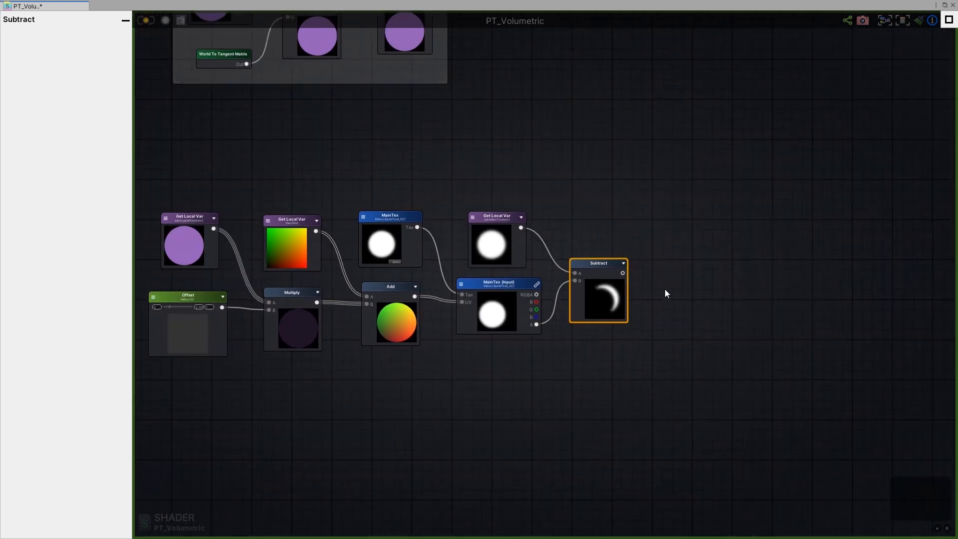
{"action": "scroll", "coordinate": [610, 310], "scroll_direction": "up", "scroll_amount": 4}
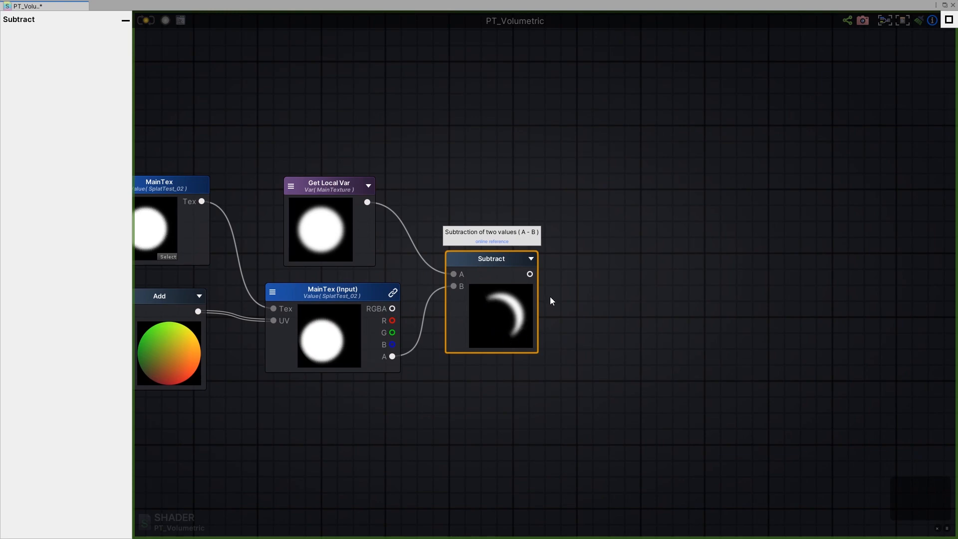
{"action": "scroll", "coordinate": [551, 301], "scroll_direction": "down", "scroll_amount": 3}
{"action": "scroll", "coordinate": [627, 312], "scroll_direction": "up", "scroll_amount": 2}
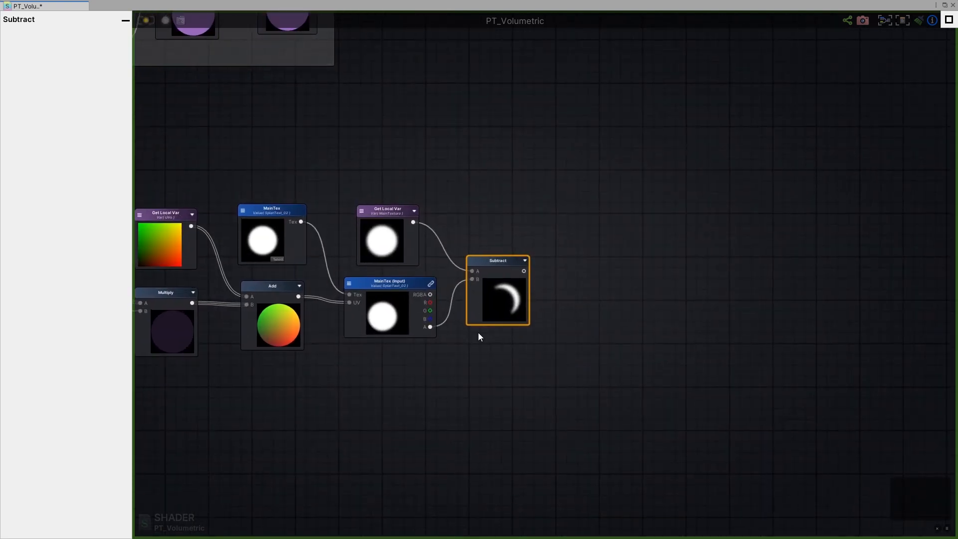
{"action": "scroll", "coordinate": [484, 310], "scroll_direction": "up", "scroll_amount": 2}
{"action": "left_click", "coordinate": [457, 208]}
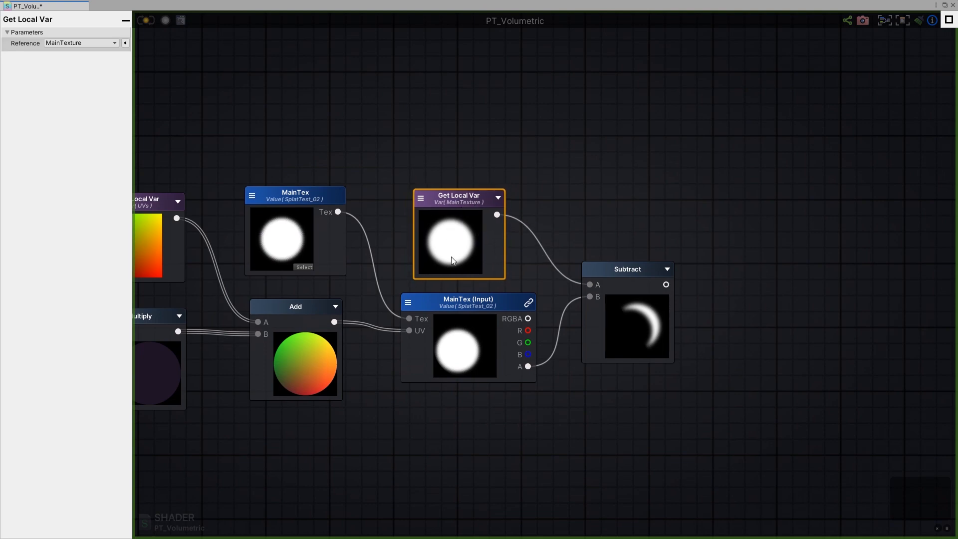
{"action": "scroll", "coordinate": [625, 328], "scroll_direction": "down", "scroll_amount": 3}
- Add an Add node after Subtract, feed the Subtract output into A and set B to 0.5
{"action": "left_click", "coordinate": [617, 328]}
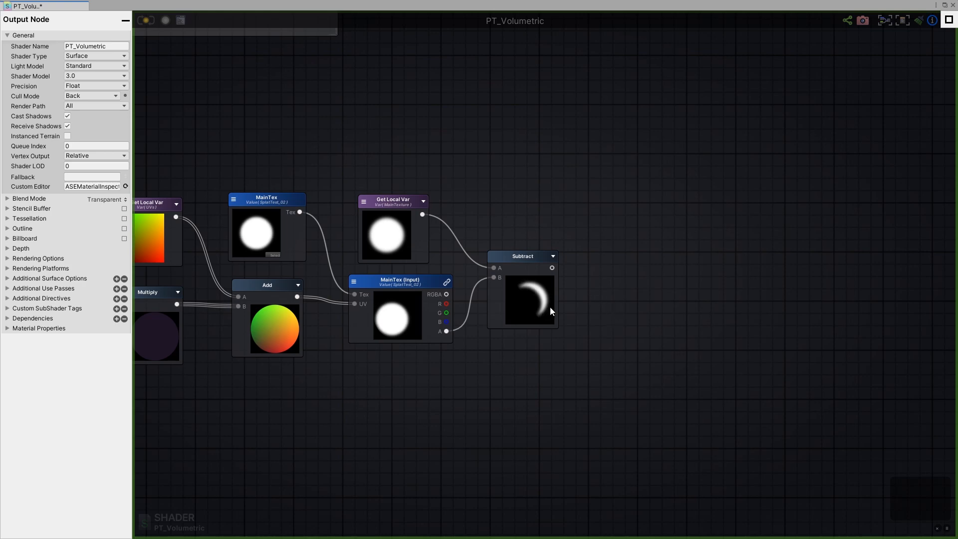
{"action": "key", "text": "a"}
{"action": "left_click", "coordinate": [613, 273]}
{"action": "left_click_drag", "start_coordinate": [654, 272], "coordinate": [683, 254]}
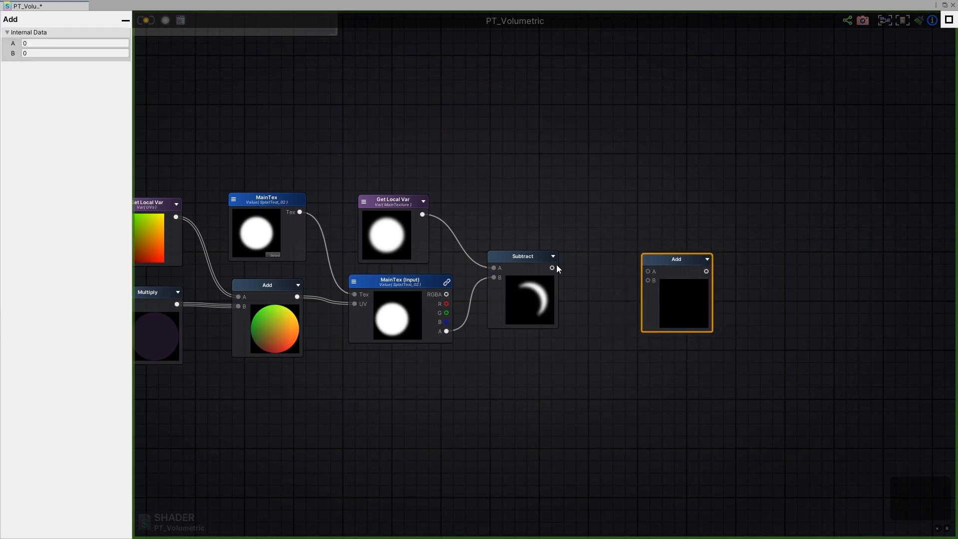
{"action": "left_click_drag", "start_coordinate": [552, 267], "coordinate": [644, 271]}
{"action": "left_click", "coordinate": [67, 44]}
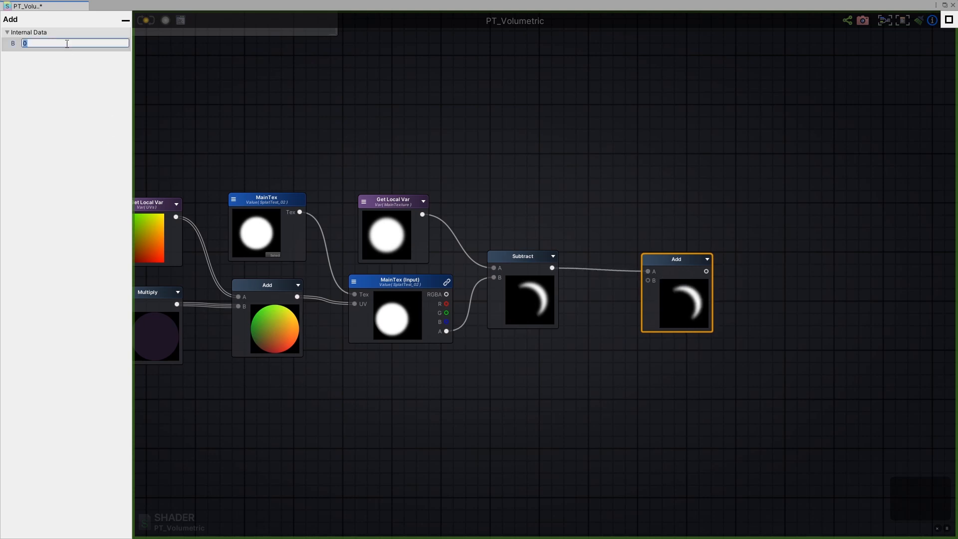
{"action": "type", "text": "0.5"}
{"action": "key", "text": "Return"}
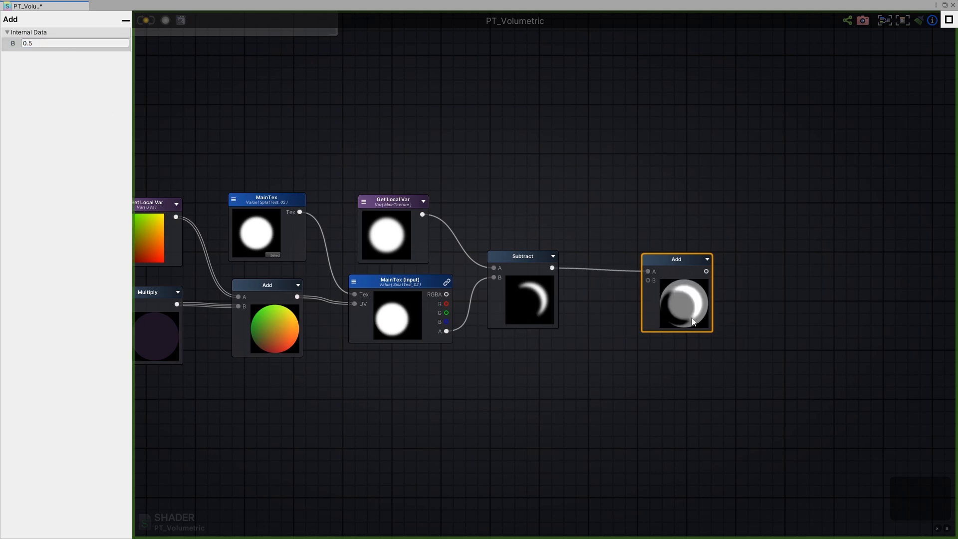
- Set the Offset property's default value to 0.08
{"action": "middle_click_drag", "start_coordinate": [685, 301], "coordinate": [758, 295]}
{"action": "middle_click_drag", "start_coordinate": [146, 298], "coordinate": [227, 293]}
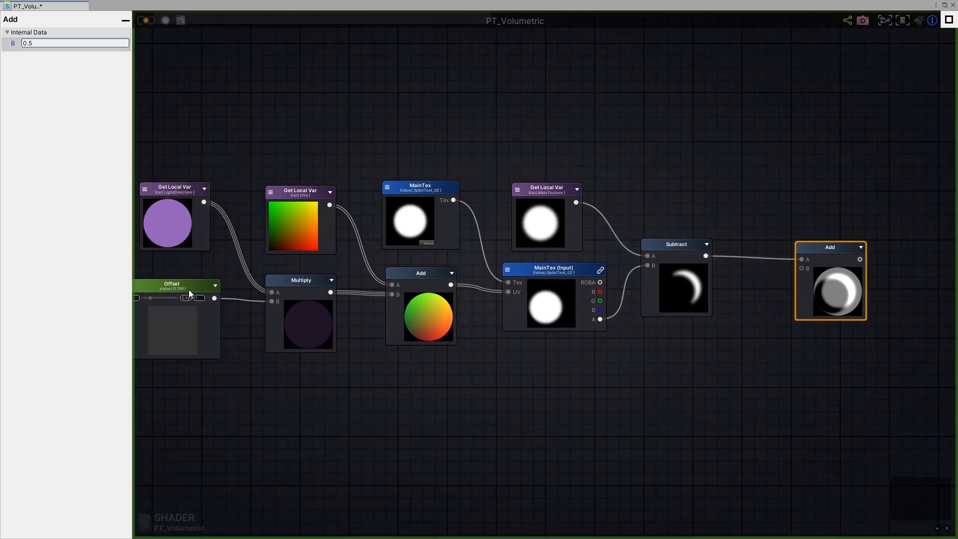
{"action": "left_click", "coordinate": [179, 286]}
{"action": "middle_click_drag", "start_coordinate": [587, 287], "coordinate": [291, 280]}
{"action": "scroll", "coordinate": [370, 244], "scroll_direction": "up", "scroll_amount": 3}
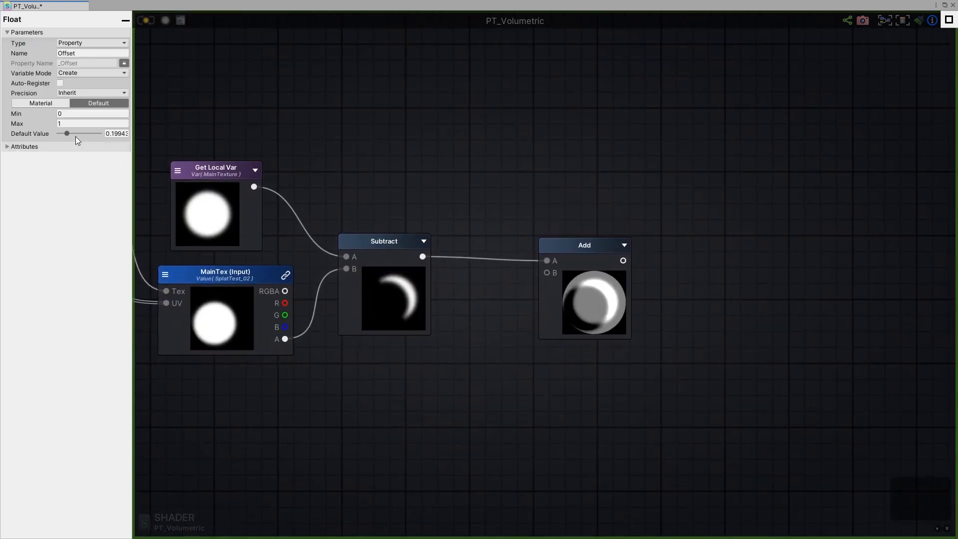
{"action": "left_click_drag", "start_coordinate": [70, 133], "coordinate": [62, 135]}
{"action": "scroll", "coordinate": [361, 300], "scroll_direction": "down", "scroll_amount": 5}
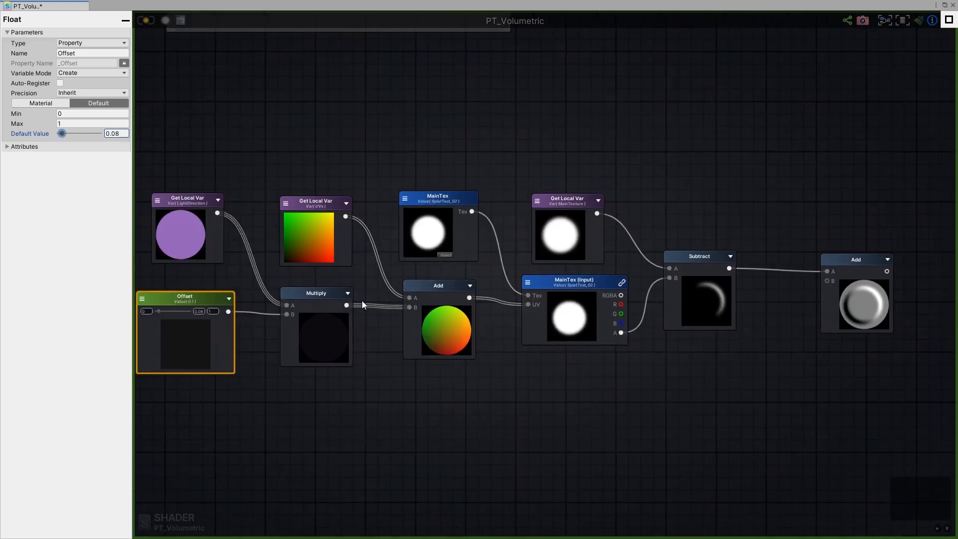
- Trace the LightDirection variable from its registering node through the sampling chain to the last Add node
{"action": "left_click", "coordinate": [327, 230]}
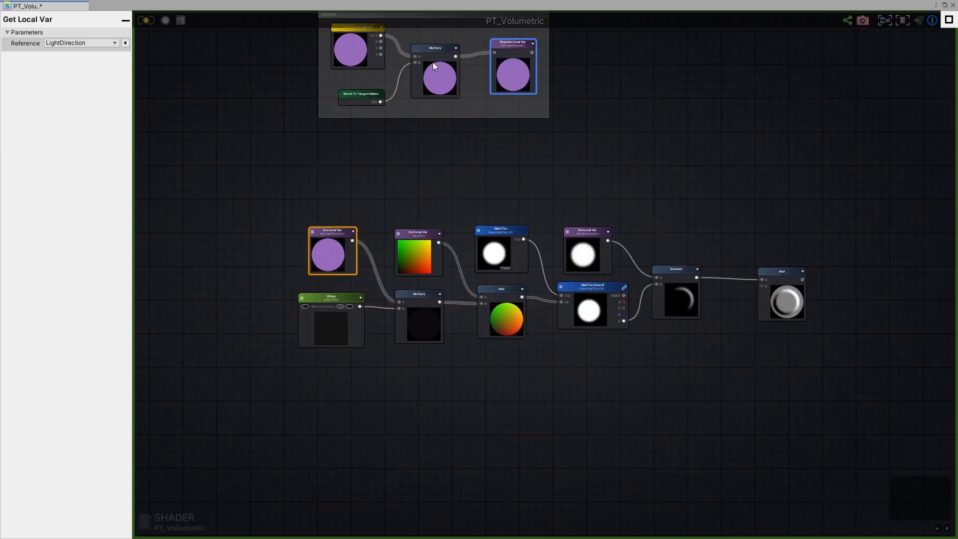
{"action": "middle_click_drag", "start_coordinate": [790, 291], "coordinate": [523, 262]}
{"action": "scroll", "coordinate": [461, 244], "scroll_direction": "up", "scroll_amount": 3}
{"action": "scroll", "coordinate": [593, 293], "scroll_direction": "down", "scroll_amount": 5}
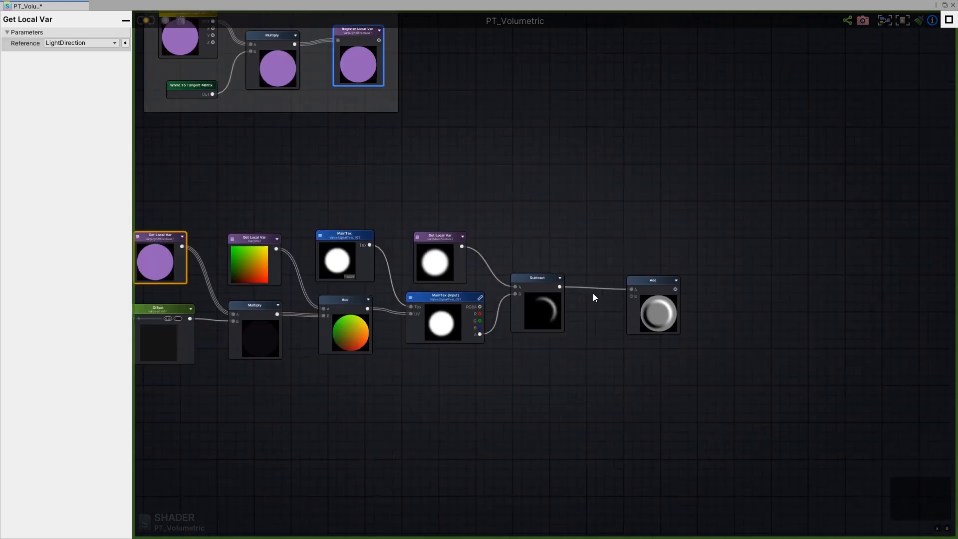
{"action": "scroll", "coordinate": [628, 298], "scroll_direction": "up", "scroll_amount": 3}
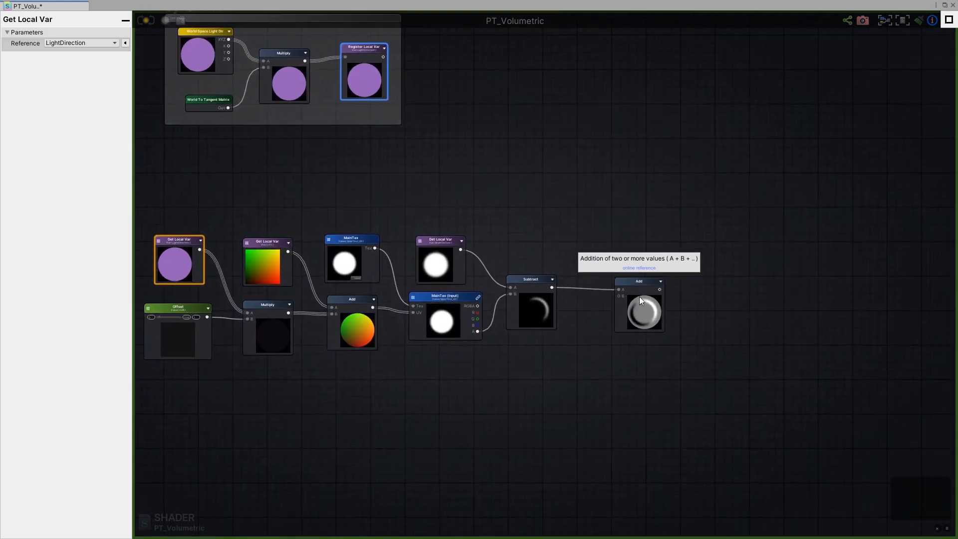
- Move the last Add node closer to the Subtract node
{"action": "left_click_drag", "start_coordinate": [651, 295], "coordinate": [640, 295]}
{"action": "middle_click_drag", "start_coordinate": [640, 295], "coordinate": [506, 299]}
{"action": "left_click_drag", "start_coordinate": [509, 309], "coordinate": [498, 306]}
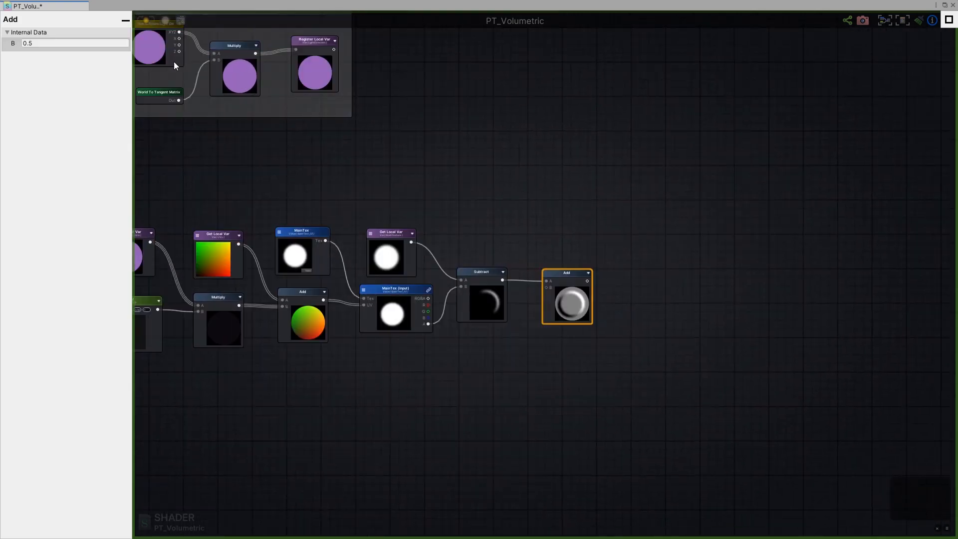
{"action": "scroll", "coordinate": [658, 240], "scroll_direction": "down", "scroll_amount": 4}
{"action": "scroll", "coordinate": [658, 238], "scroll_direction": "up", "scroll_amount": 5}
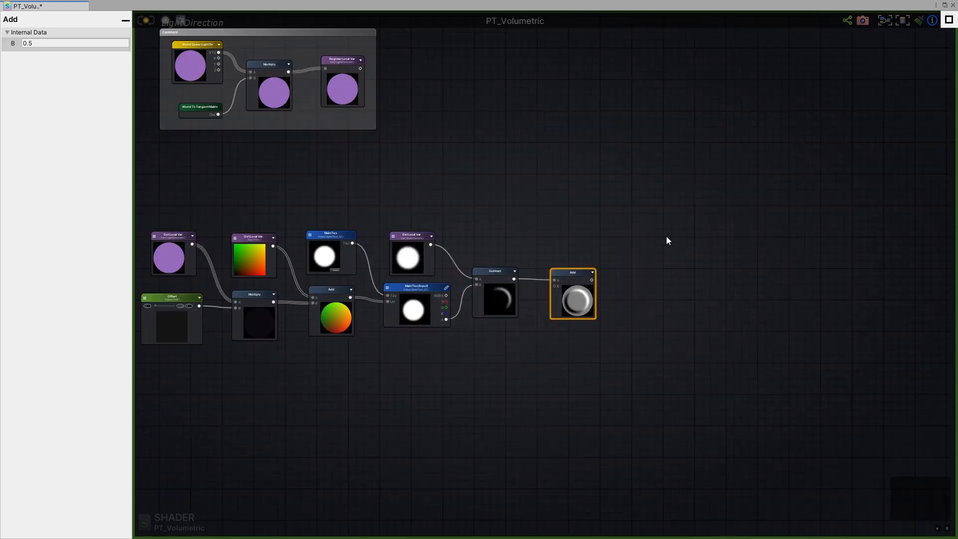
- Add a Register Local Var node after the last Add node and name its variable Sample_01
{"action": "middle_click_drag", "start_coordinate": [648, 179], "coordinate": [678, 178]}
{"action": "middle_click_drag", "start_coordinate": [541, 370], "coordinate": [588, 314]}
{"action": "left_click", "coordinate": [589, 313]}
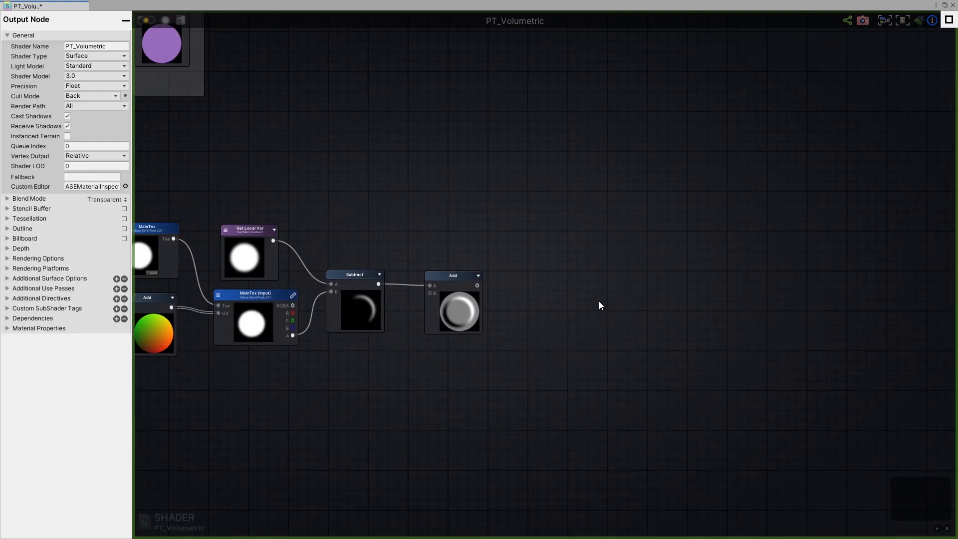
{"action": "key", "text": "r"}
{"action": "left_click", "coordinate": [599, 301]}
{"action": "left_click_drag", "start_coordinate": [608, 307], "coordinate": [591, 271]}
{"action": "left_click", "coordinate": [102, 45]}
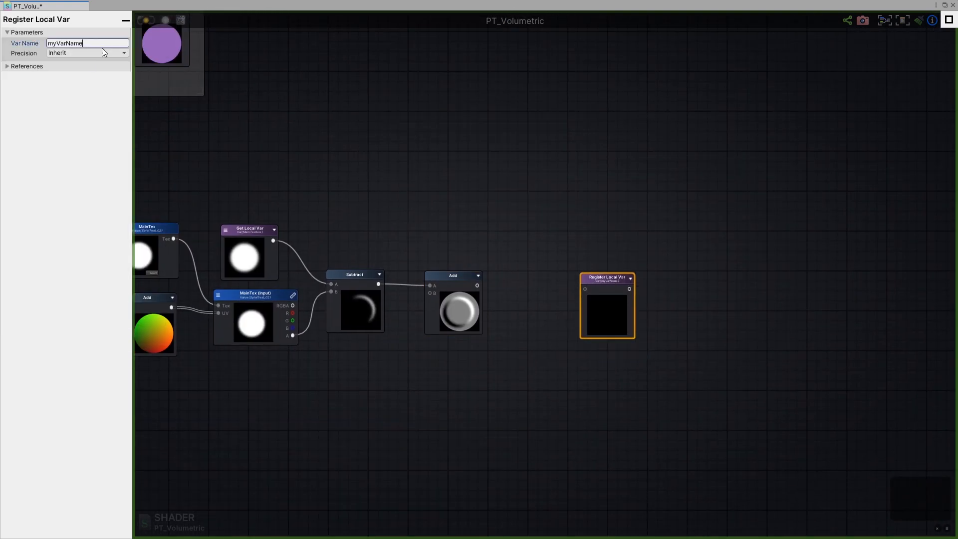
{"action": "key", "text": "ctrl+a"}
{"action": "type", "text": "Sample_01"}
- Connect the last Add node's output to the Sample_01 variable and save the shader
{"action": "left_click_drag", "start_coordinate": [477, 285], "coordinate": [588, 293]}
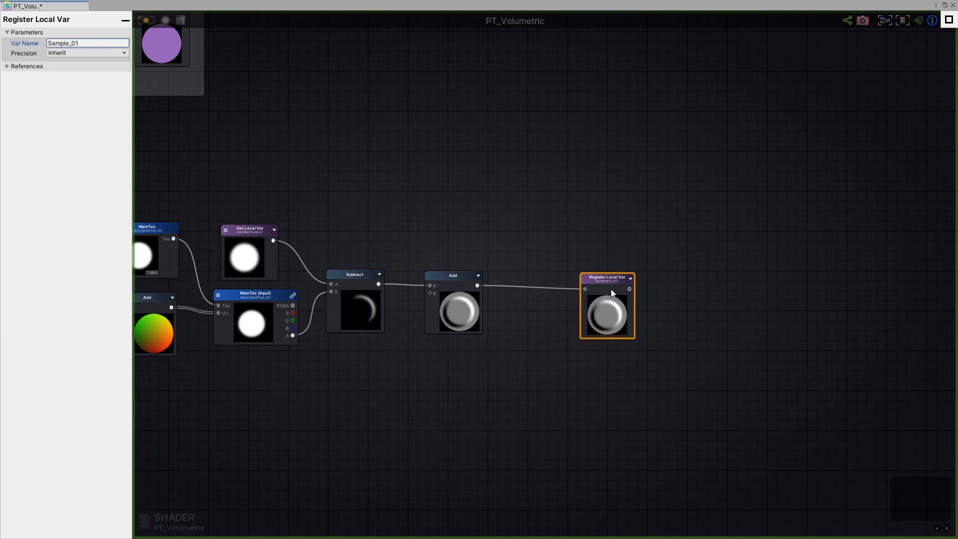
{"action": "left_click", "coordinate": [147, 22]}
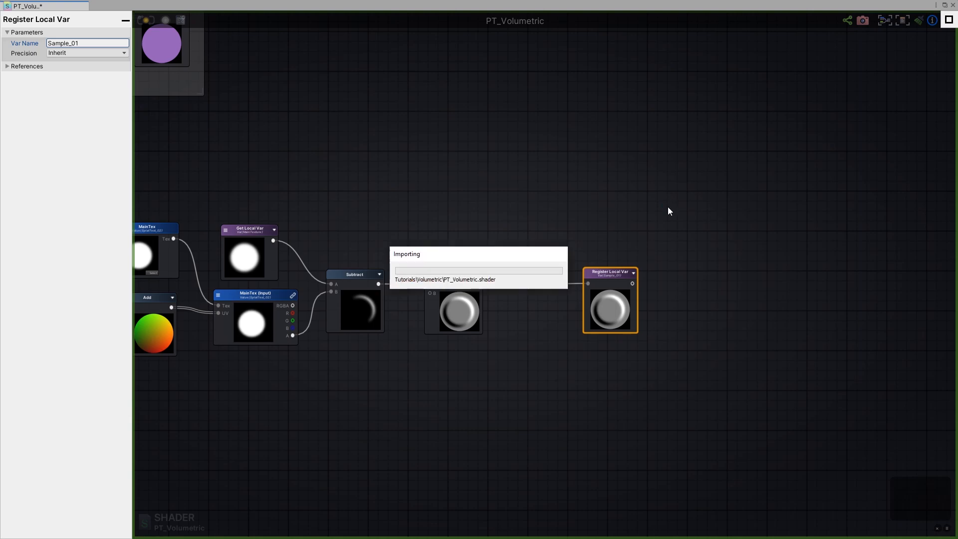
- Add a Get Local Var node referencing Sample_01 beside the output node and connect it to Albedo
{"action": "scroll", "coordinate": [600, 258], "scroll_direction": "down", "scroll_amount": 5}
{"action": "scroll", "coordinate": [687, 226], "scroll_direction": "up", "scroll_amount": 5}
{"action": "middle_click_drag", "start_coordinate": [842, 105], "coordinate": [629, 296]}
{"action": "left_click", "coordinate": [591, 243]}
{"action": "left_click", "coordinate": [555, 211]}
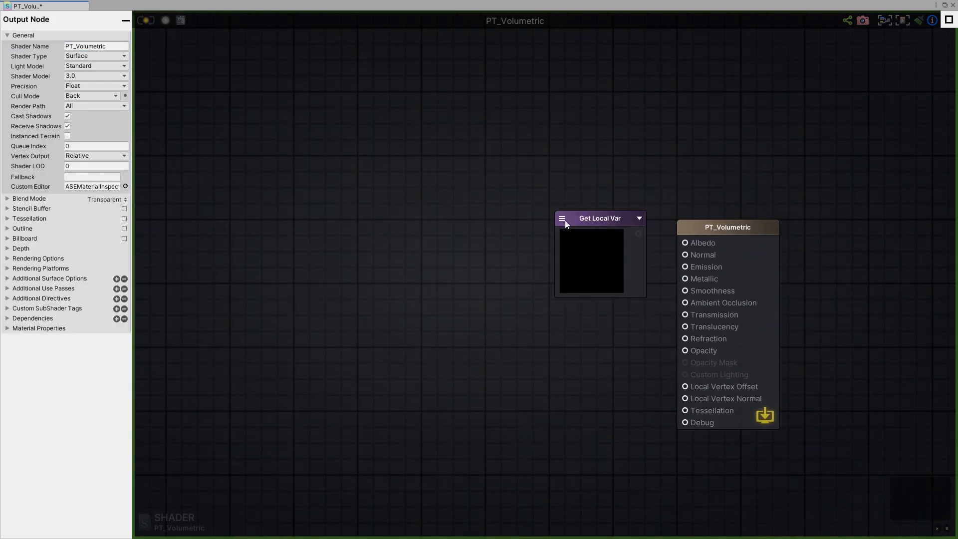
{"action": "left_click", "coordinate": [565, 221]}
{"action": "left_click", "coordinate": [599, 253]}
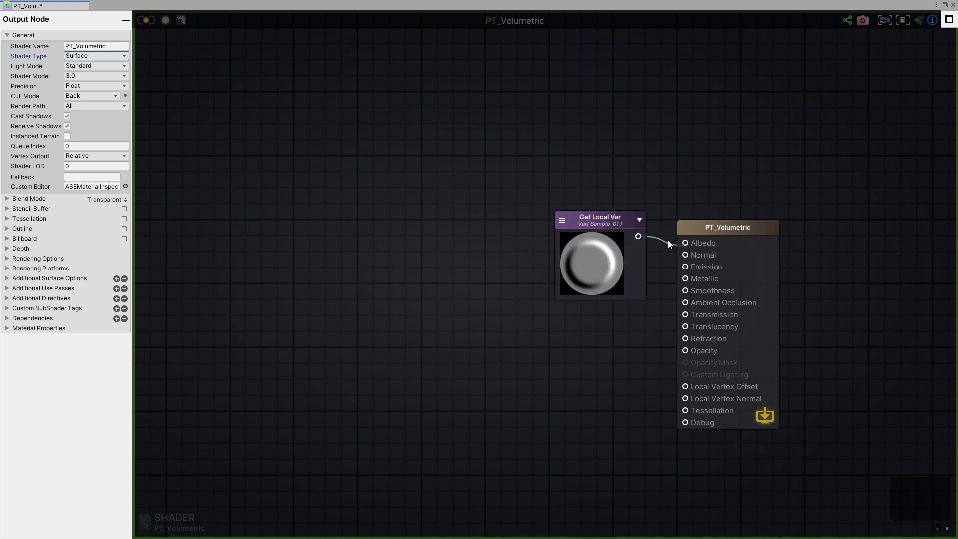
{"action": "left_click_drag", "start_coordinate": [669, 240], "coordinate": [685, 243]}
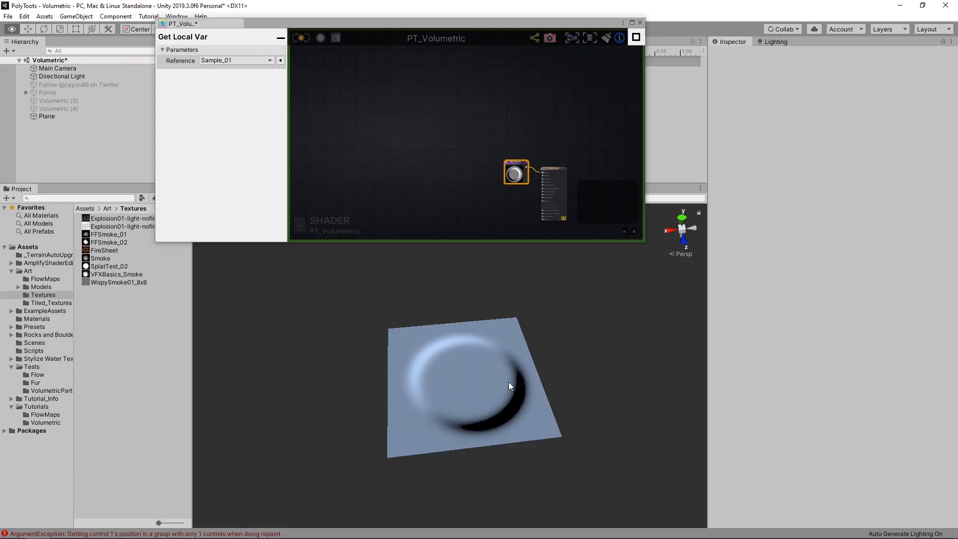
- Set the Offset of the plane's PT_Volumetric material to 0.075 while viewing the plane in the scene
{"action": "left_click", "coordinate": [508, 380]}
{"action": "right_click_drag", "start_coordinate": [509, 380], "coordinate": [448, 366], "text": "alt"}
{"action": "scroll", "coordinate": [810, 439], "scroll_direction": "down", "scroll_amount": 2}
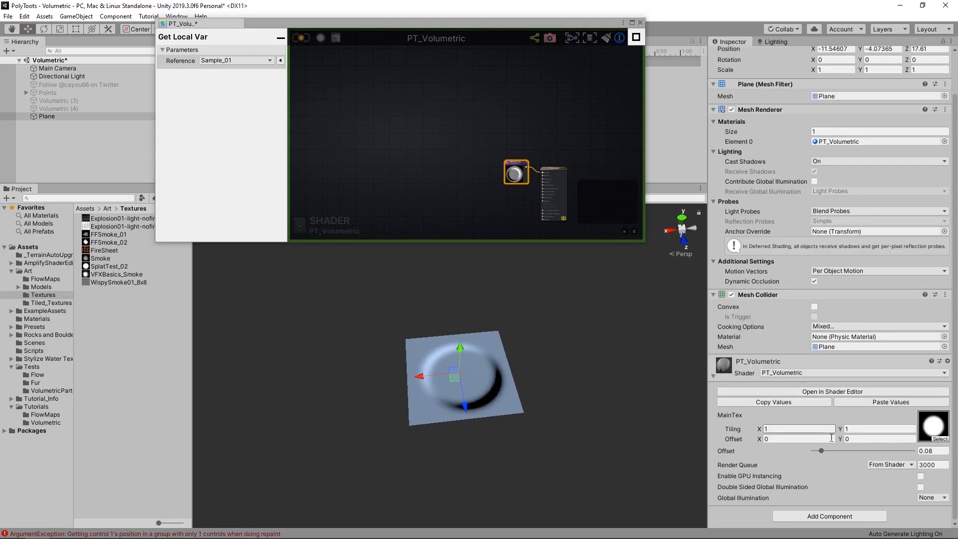
{"action": "mouse_move", "coordinate": [824, 451]}
{"action": "left_mouse_down"}
{"action": "mouse_move", "coordinate": [815, 463]}
{"action": "mouse_move", "coordinate": [821, 457]}
{"action": "left_mouse_up"}
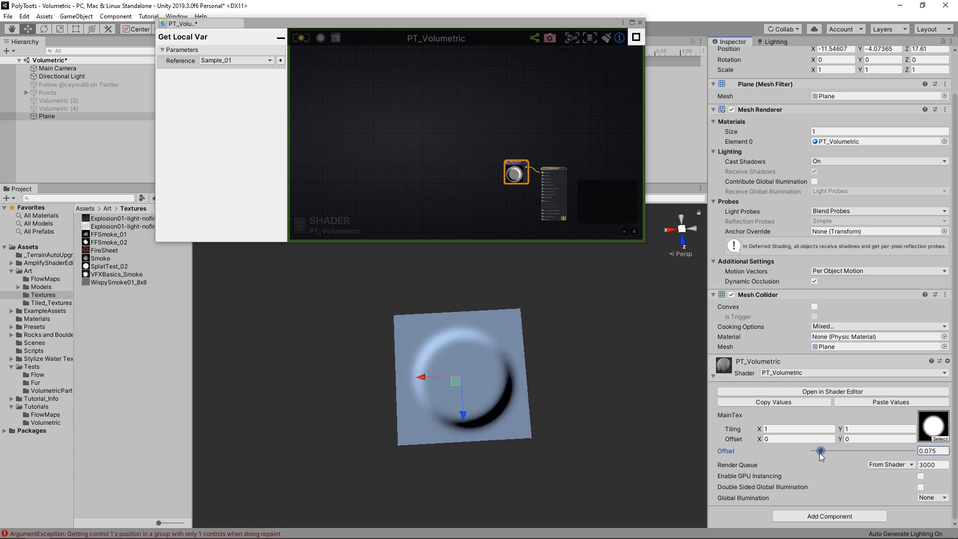
{"action": "left_click_drag", "start_coordinate": [589, 428], "coordinate": [533, 382], "text": "alt"}
{"action": "scroll", "coordinate": [477, 163], "scroll_direction": "down", "scroll_amount": 3}
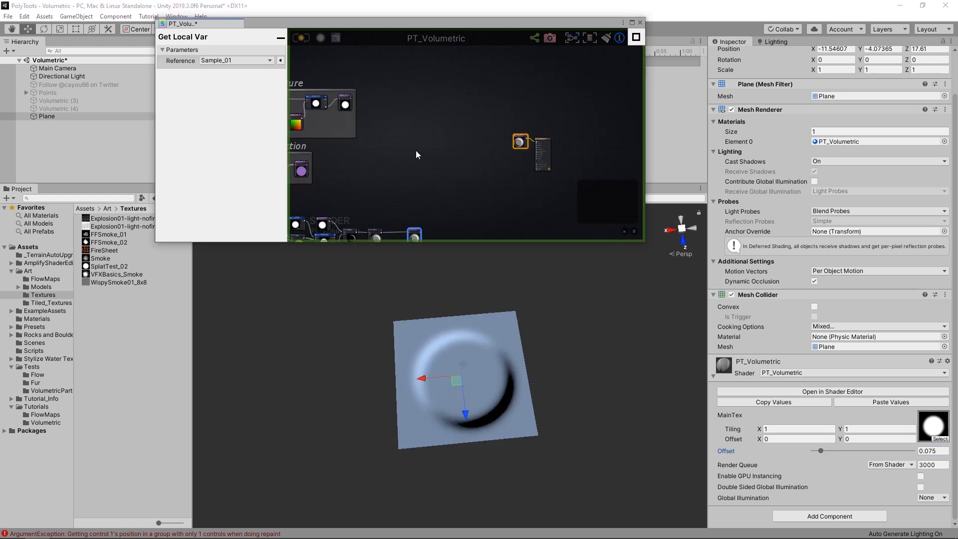
- Frame the Directional Light in the scene and rotate it slightly around its Y axis to about -1420
{"action": "middle_click_drag", "start_coordinate": [415, 151], "coordinate": [511, 134]}
{"action": "mouse_move", "coordinate": [475, 499]}
{"action": "left_mouse_down", "text": "alt"}
{"action": "mouse_move", "coordinate": [442, 395]}
{"action": "mouse_move", "coordinate": [518, 346]}
{"action": "mouse_move", "coordinate": [495, 379]}
{"action": "mouse_move", "coordinate": [467, 359]}
{"action": "mouse_move", "coordinate": [510, 392]}
{"action": "mouse_move", "coordinate": [481, 337]}
{"action": "mouse_move", "coordinate": [165, 350]}
{"action": "mouse_move", "coordinate": [456, 350]}
{"action": "mouse_move", "coordinate": [409, 358]}
{"action": "left_mouse_up", "text": "alt"}
{"action": "left_click", "coordinate": [62, 77]}
{"action": "key", "text": "f"}
{"action": "key", "text": "e"}
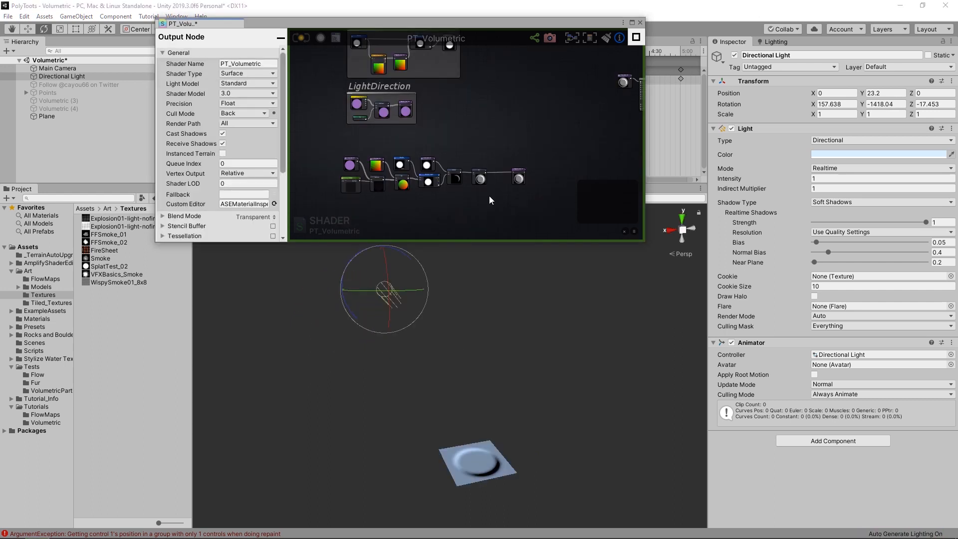
{"action": "scroll", "coordinate": [489, 200], "scroll_direction": "up", "scroll_amount": 5}
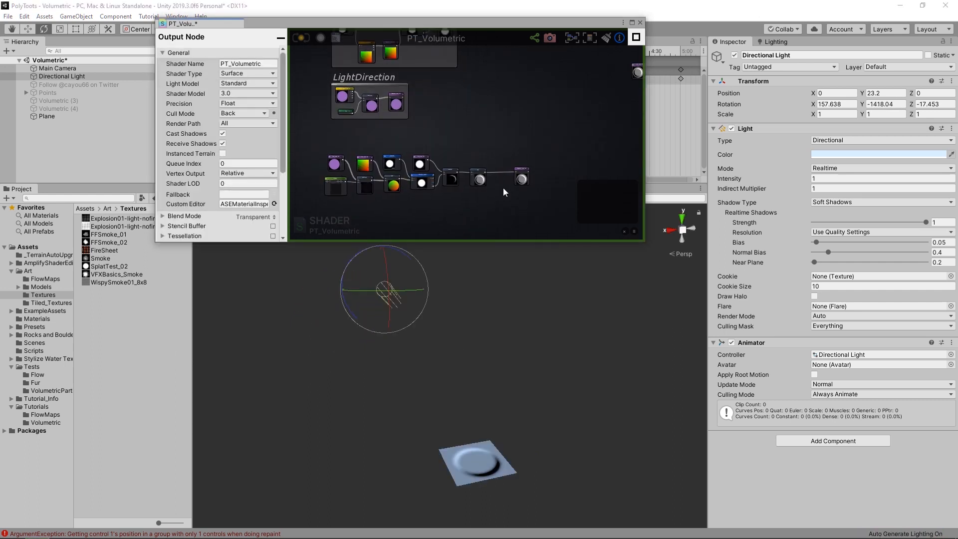
{"action": "left_click_drag", "start_coordinate": [417, 319], "coordinate": [431, 397], "text": "alt"}
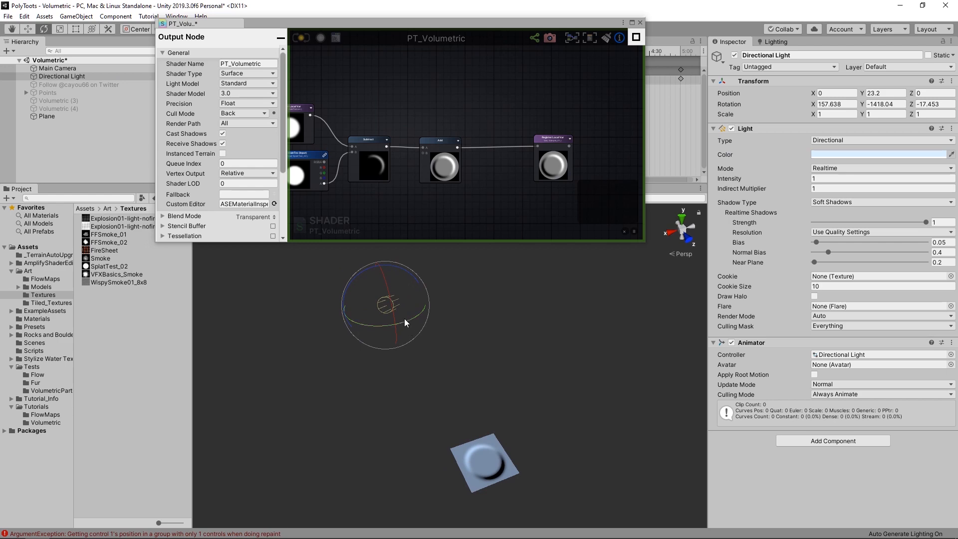
{"action": "left_click_drag", "start_coordinate": [404, 318], "coordinate": [424, 319]}
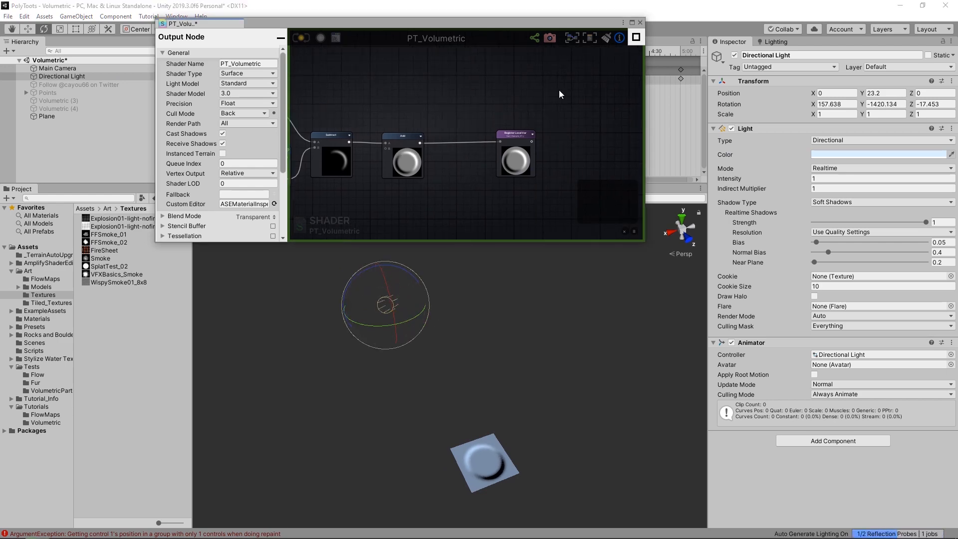
- Maximize the shader graph and insert a One Minus node between the last Add node and the Sample_01 register node
{"action": "left_click", "coordinate": [632, 22]}
{"action": "scroll", "coordinate": [619, 269], "scroll_direction": "up", "scroll_amount": 5}
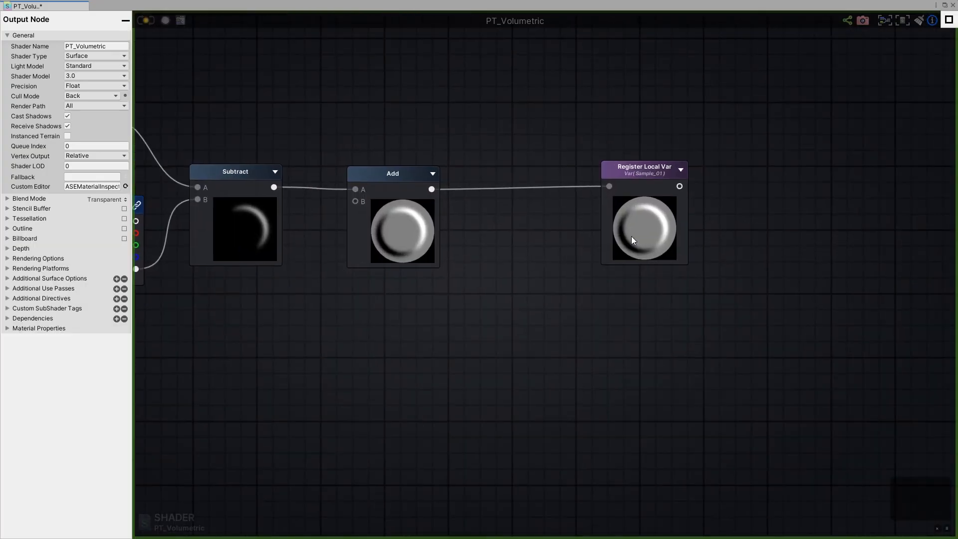
{"action": "left_click_drag", "start_coordinate": [631, 236], "coordinate": [817, 237]}
{"action": "scroll", "coordinate": [554, 271], "scroll_direction": "down", "scroll_amount": 5}
{"action": "left_click", "coordinate": [574, 258]}
{"action": "key", "text": "o"}
{"action": "left_click", "coordinate": [567, 242]}
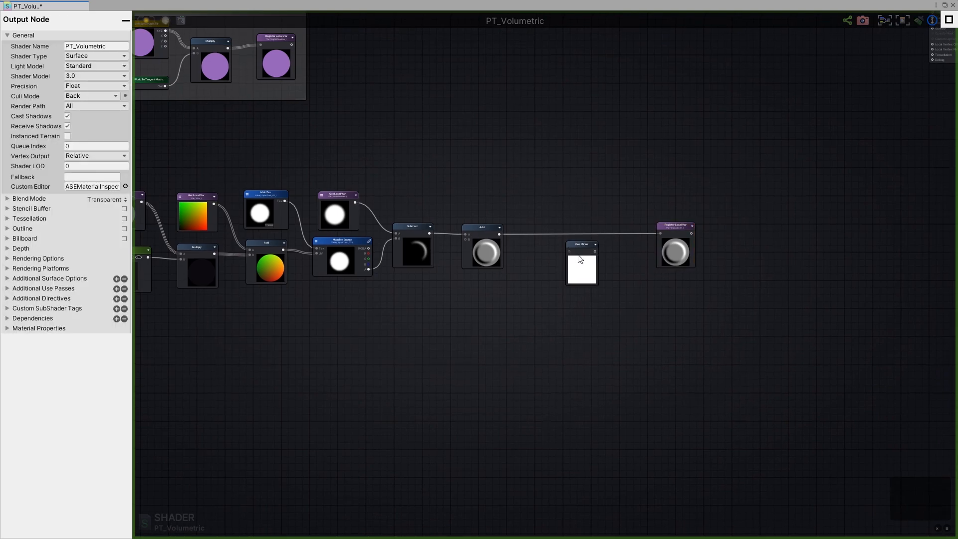
{"action": "left_click_drag", "start_coordinate": [579, 257], "coordinate": [552, 229], "text": "alt"}
- Space out the One Minus and Sample_01 register nodes to make room between them
{"action": "left_click_drag", "start_coordinate": [679, 251], "coordinate": [687, 251]}
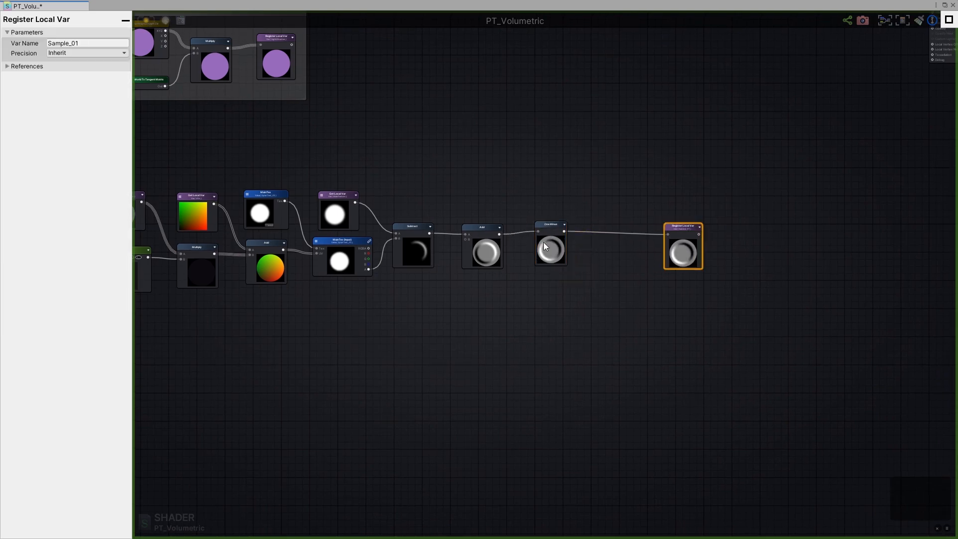
{"action": "left_click_drag", "start_coordinate": [543, 241], "coordinate": [547, 242]}
{"action": "left_click_drag", "start_coordinate": [681, 252], "coordinate": [691, 252]}
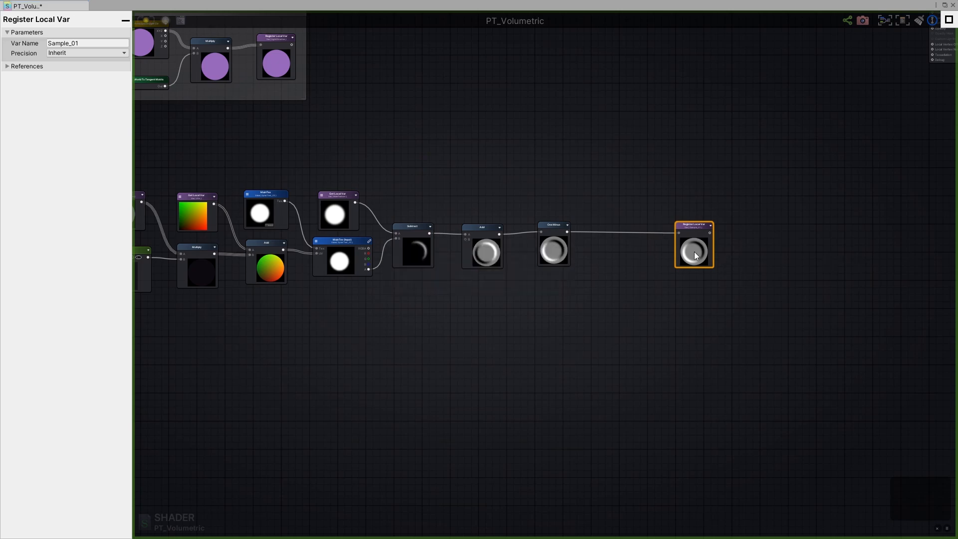
{"action": "middle_click_drag", "start_coordinate": [623, 257], "coordinate": [568, 268]}
{"action": "left_click_drag", "start_coordinate": [647, 264], "coordinate": [670, 262]}
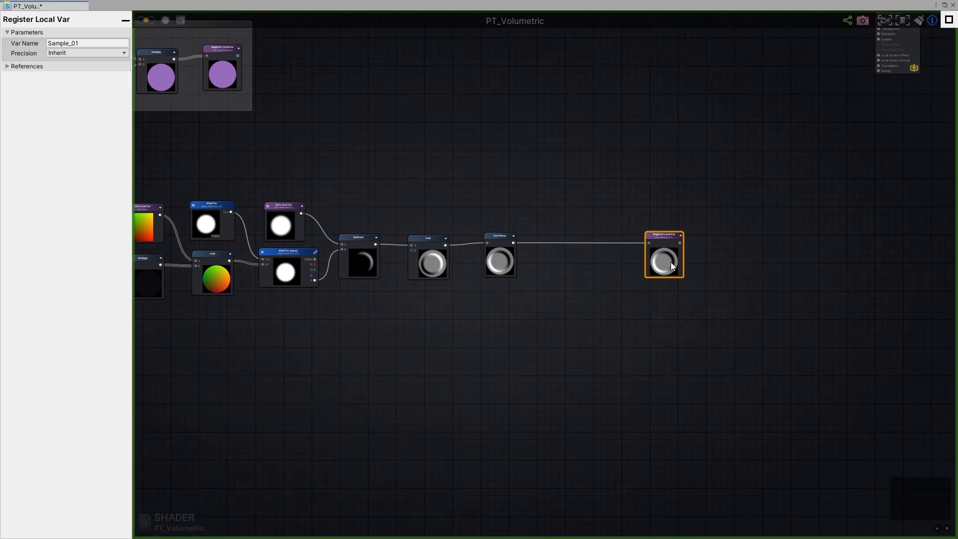
- Insert a Saturate node between One Minus and the Sample_01 register node, placing it just before the register node
{"action": "left_click", "coordinate": [500, 257]}
{"action": "middle_click_drag", "start_coordinate": [545, 265], "coordinate": [576, 301]}
{"action": "left_click", "coordinate": [576, 301]}
{"action": "right_click", "coordinate": [576, 301]}
{"action": "type", "text": "sa"}
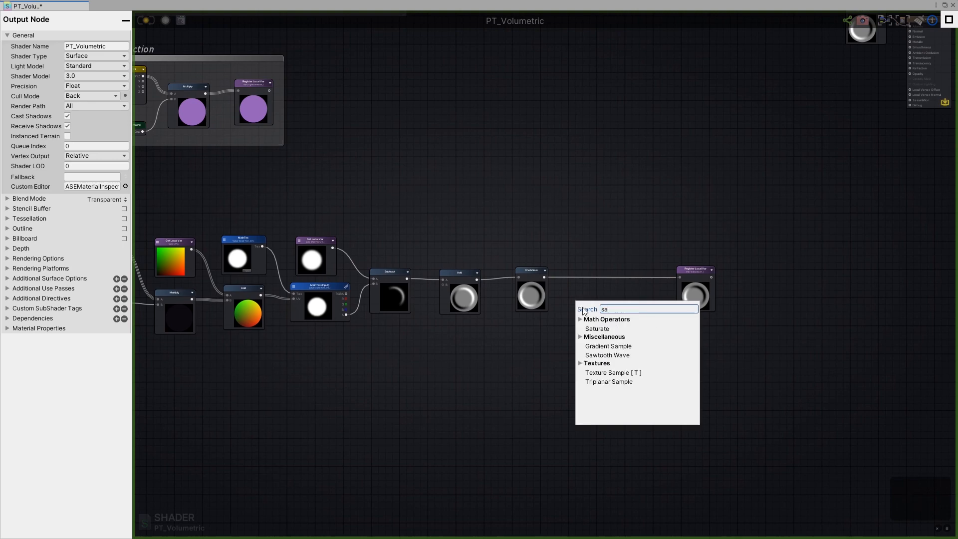
{"action": "left_click", "coordinate": [596, 328]}
{"action": "left_click_drag", "start_coordinate": [588, 311], "coordinate": [586, 279], "text": "alt"}
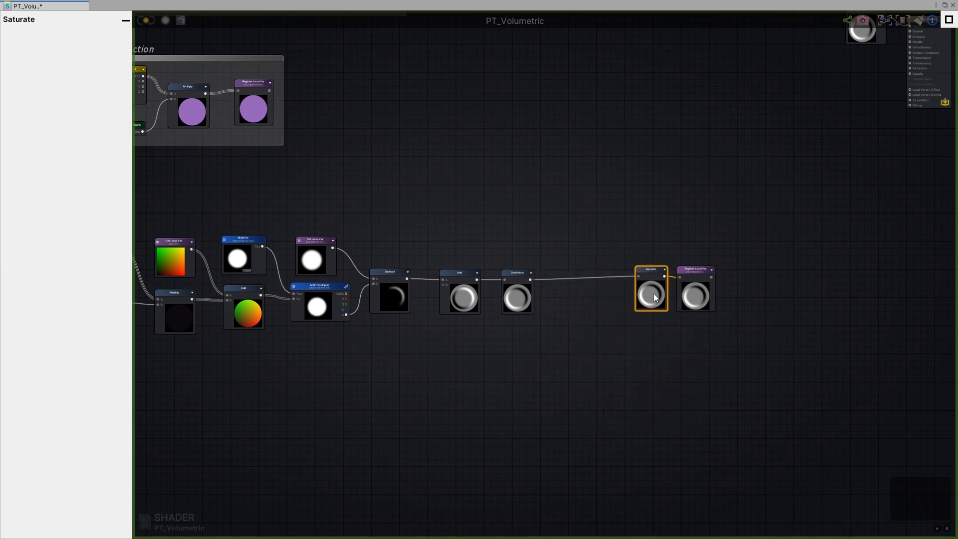
{"action": "left_click_drag", "start_coordinate": [655, 298], "coordinate": [654, 298]}
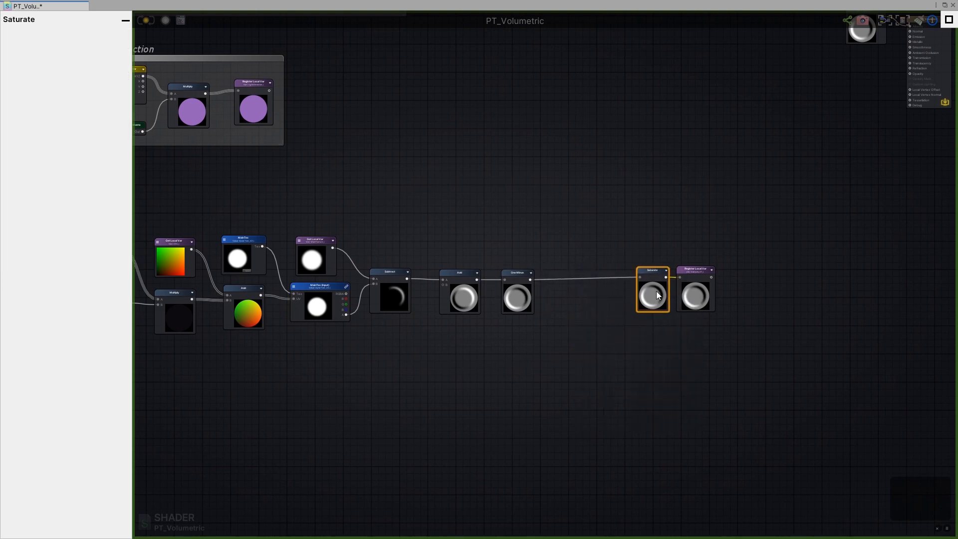
- Add a Lerp node and place it above the connection between One Minus and Saturate
{"action": "middle_click_drag", "start_coordinate": [644, 256], "coordinate": [637, 304]}
{"action": "left_click", "coordinate": [637, 304]}
{"action": "middle_click_drag", "start_coordinate": [567, 259], "coordinate": [643, 258]}
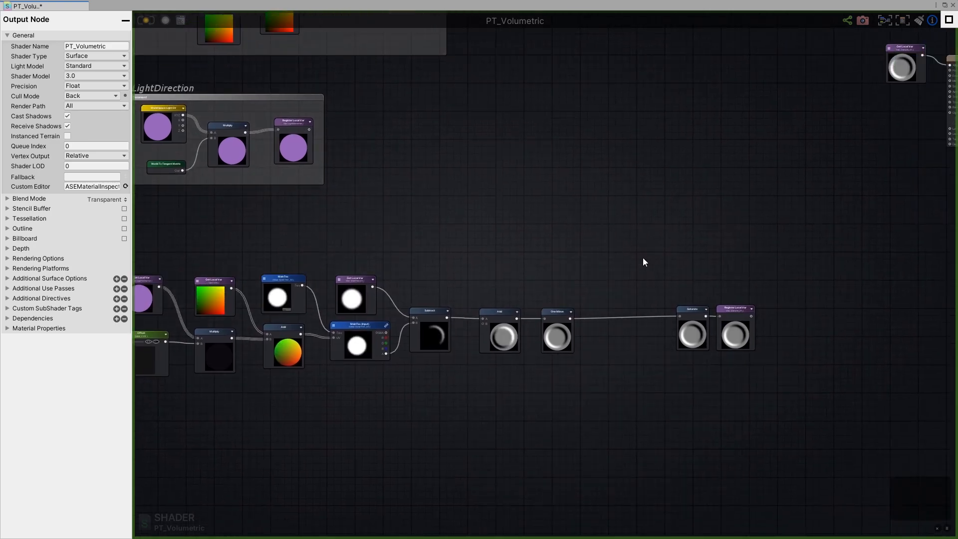
{"action": "right_click", "coordinate": [594, 268]}
{"action": "type", "text": "lerp"}
{"action": "left_click", "coordinate": [612, 312]}
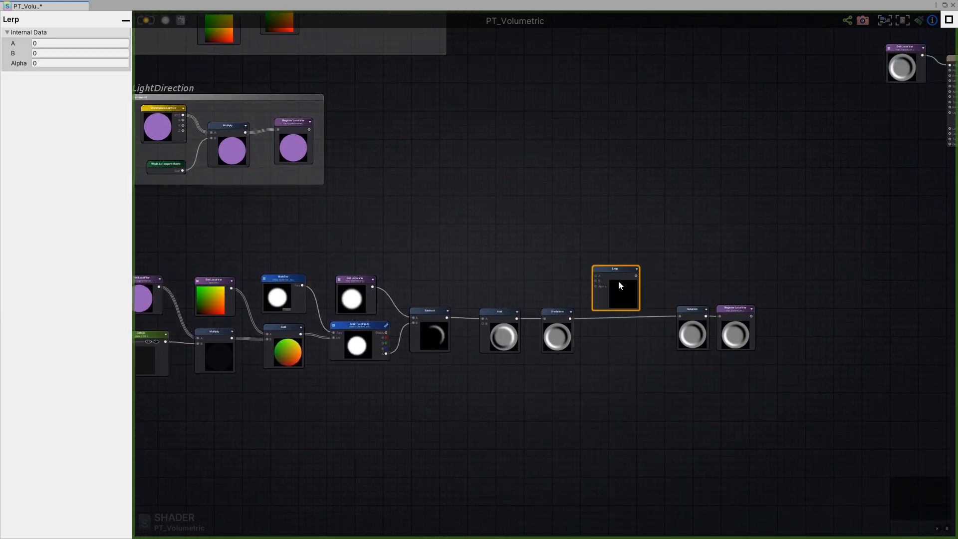
{"action": "left_click_drag", "start_coordinate": [618, 280], "coordinate": [615, 255]}
{"action": "scroll", "coordinate": [593, 297], "scroll_direction": "up", "scroll_amount": 3}
{"action": "scroll", "coordinate": [649, 253], "scroll_direction": "down", "scroll_amount": 1}
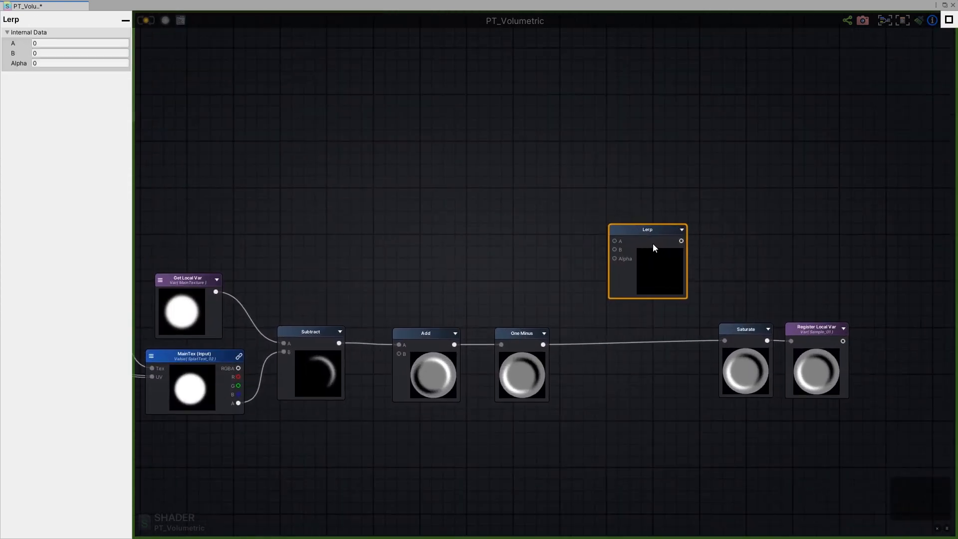
{"action": "scroll", "coordinate": [380, 292], "scroll_direction": "down", "scroll_amount": 4}
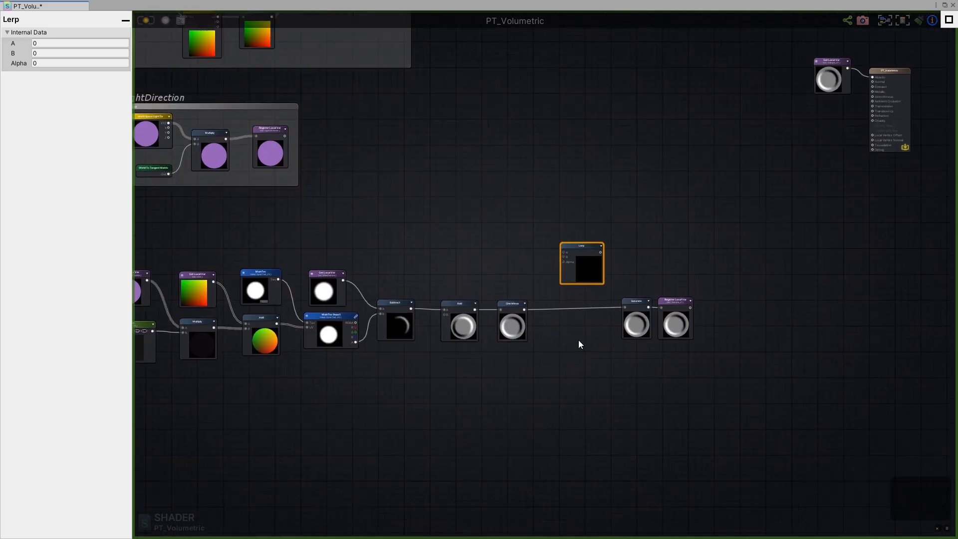
- Set the Lerp node's Alpha to 0.5
{"action": "scroll", "coordinate": [578, 343], "scroll_direction": "up", "scroll_amount": 3}
{"action": "left_click", "coordinate": [81, 63]}
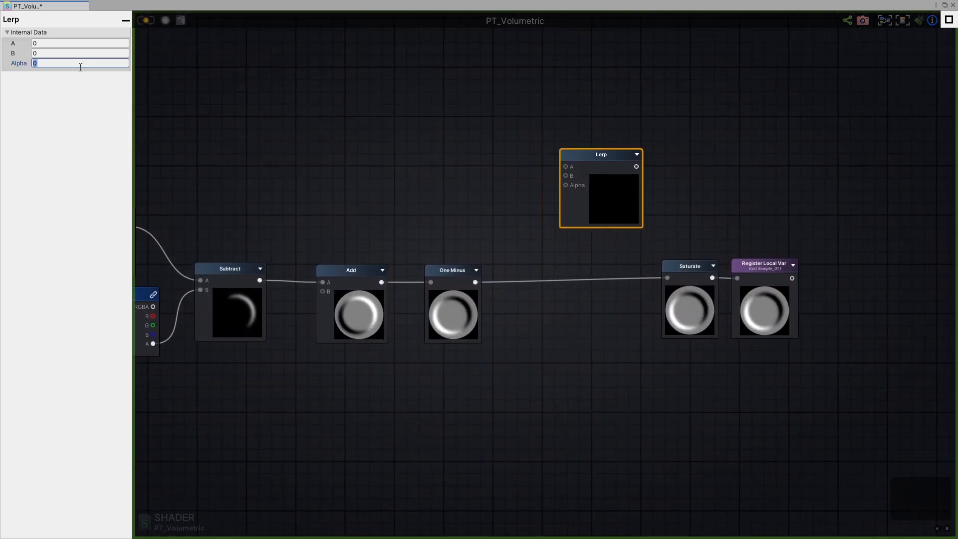
{"action": "key", "text": "Return"}
{"action": "middle_click_drag", "start_coordinate": [365, 178], "coordinate": [471, 192]}
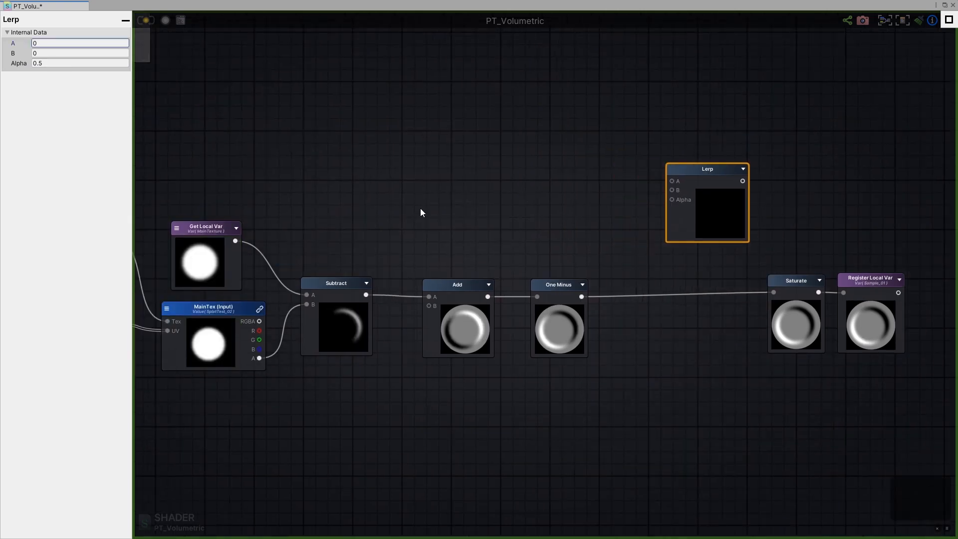
- Connect the MainTexture Get Local Var node to the Lerp's A input and One Minus to its B input
{"action": "scroll", "coordinate": [533, 242], "scroll_direction": "down", "scroll_amount": 3}
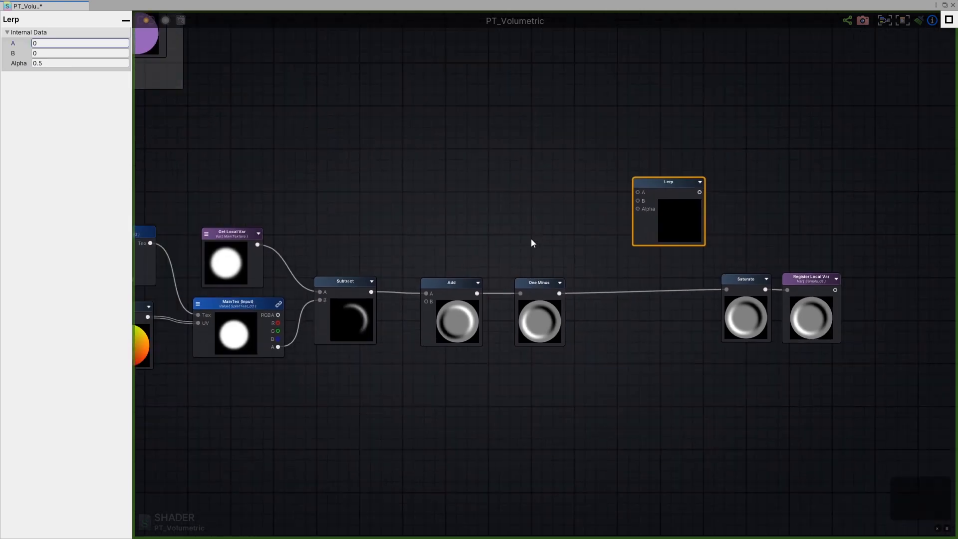
{"action": "scroll", "coordinate": [641, 221], "scroll_direction": "up", "scroll_amount": 1}
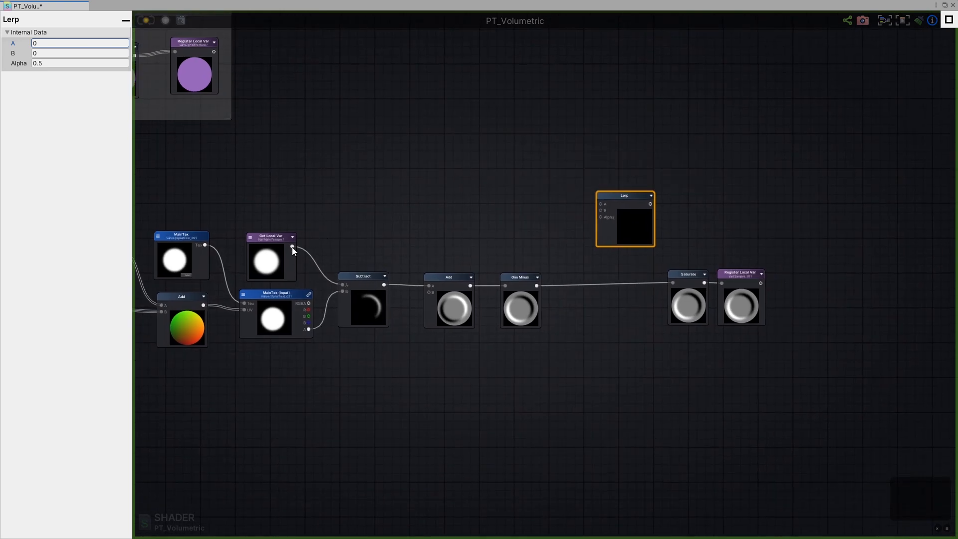
{"action": "left_click_drag", "start_coordinate": [628, 193], "coordinate": [623, 194]}
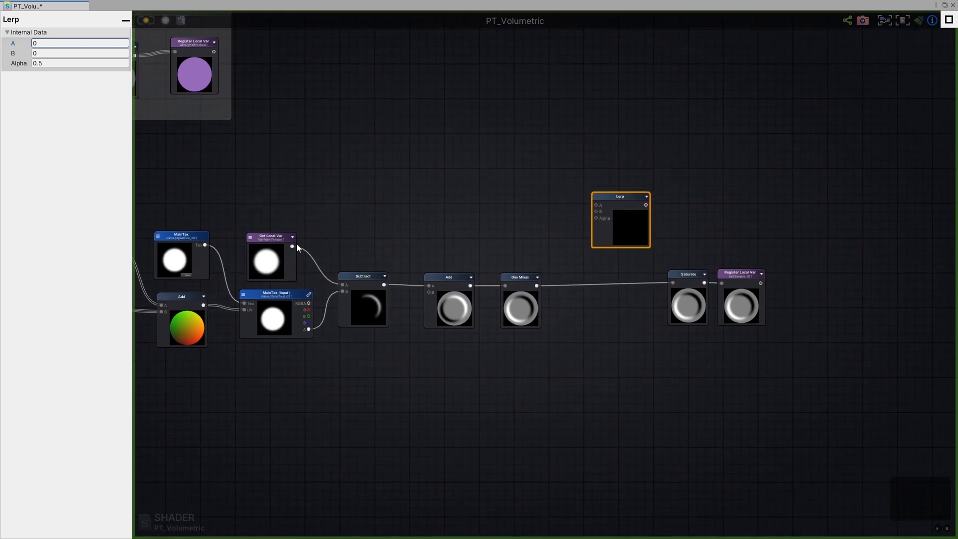
{"action": "left_click_drag", "start_coordinate": [292, 246], "coordinate": [275, 230]}
{"action": "left_click", "coordinate": [623, 227]}
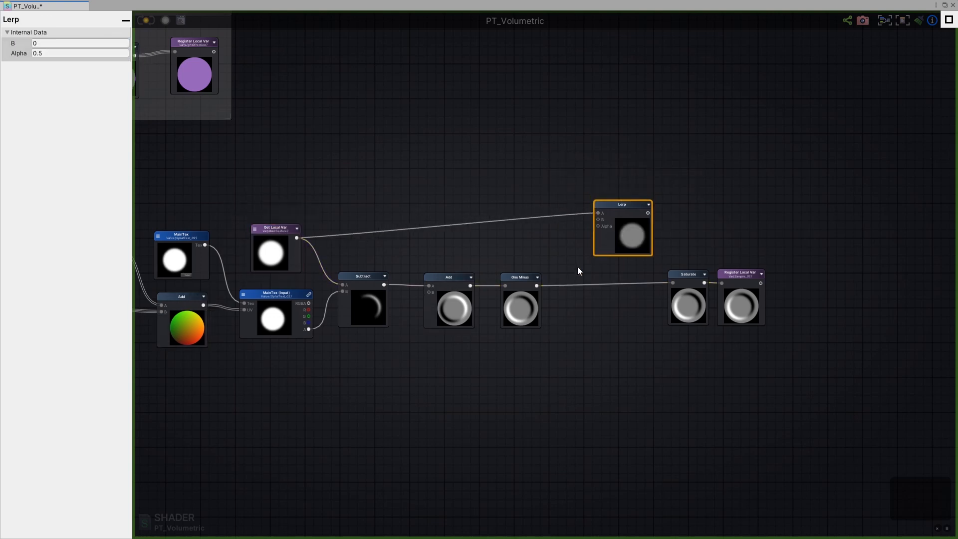
{"action": "middle_click_drag", "start_coordinate": [577, 272], "coordinate": [500, 273]}
{"action": "scroll", "coordinate": [500, 273], "scroll_direction": "up", "scroll_amount": 2}
{"action": "left_click_drag", "start_coordinate": [460, 293], "coordinate": [531, 214]}
- Test the Lerp's Alpha at 0 and at 1 and return it to 0.5
{"action": "left_click", "coordinate": [54, 44]}
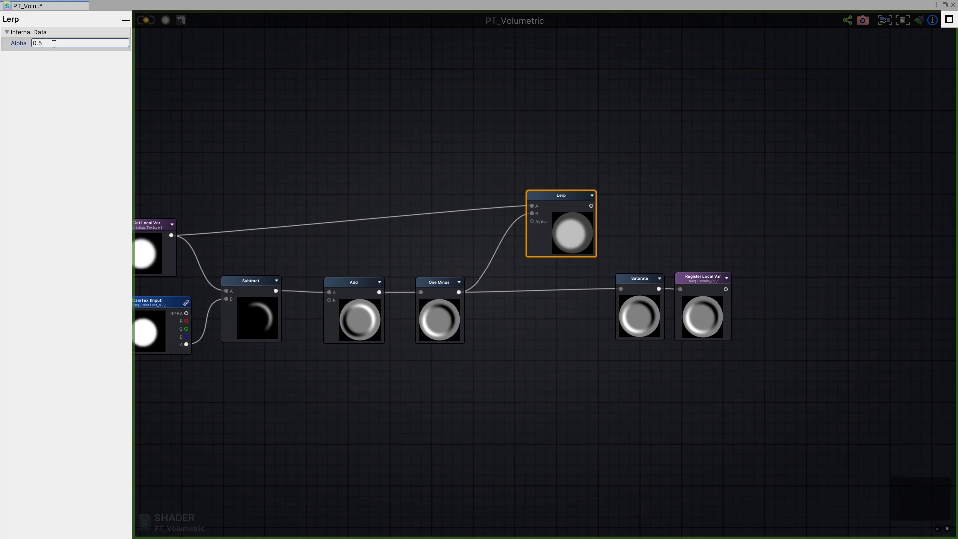
{"action": "type", "text": "0"}
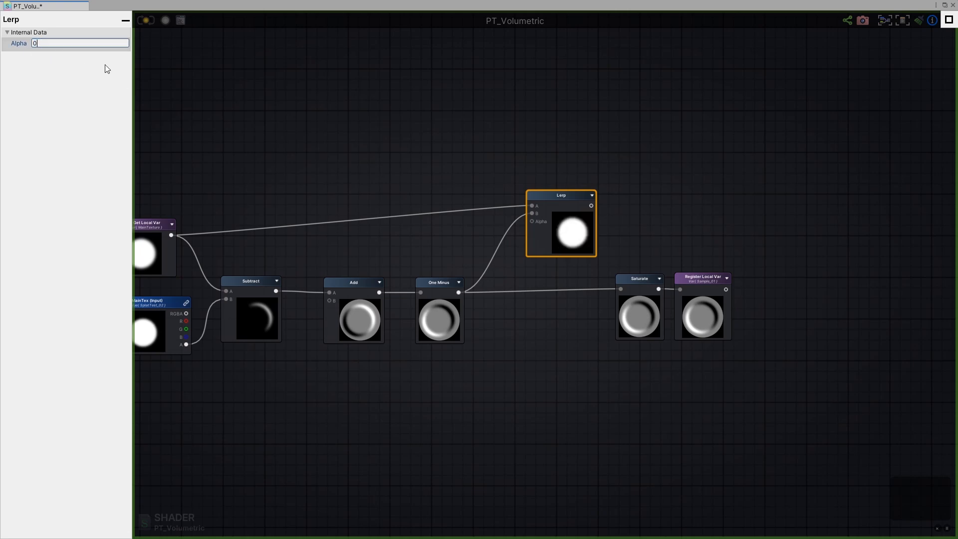
{"action": "middle_click_drag", "start_coordinate": [135, 224], "coordinate": [193, 224]}
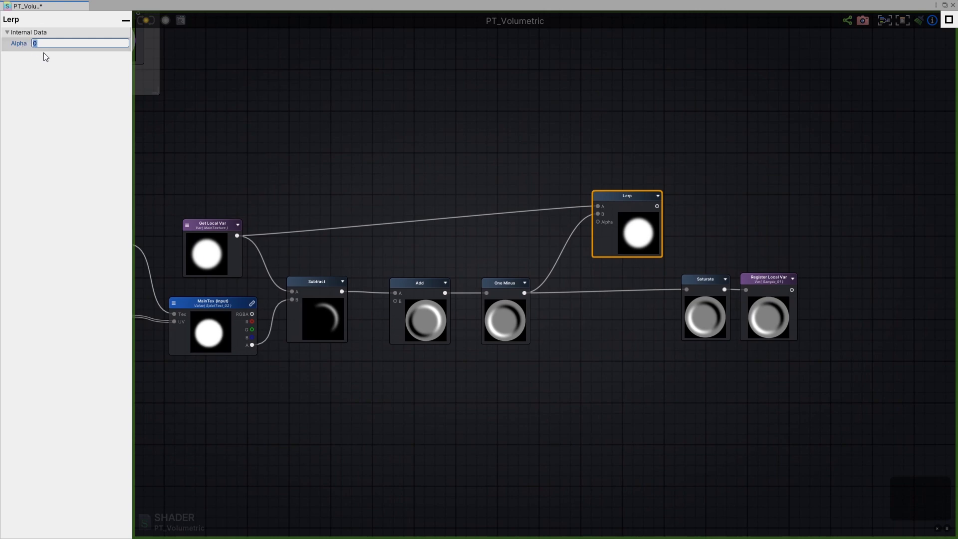
{"action": "type", "text": "1"}
{"action": "left_click_drag", "start_coordinate": [641, 217], "coordinate": [630, 208]}
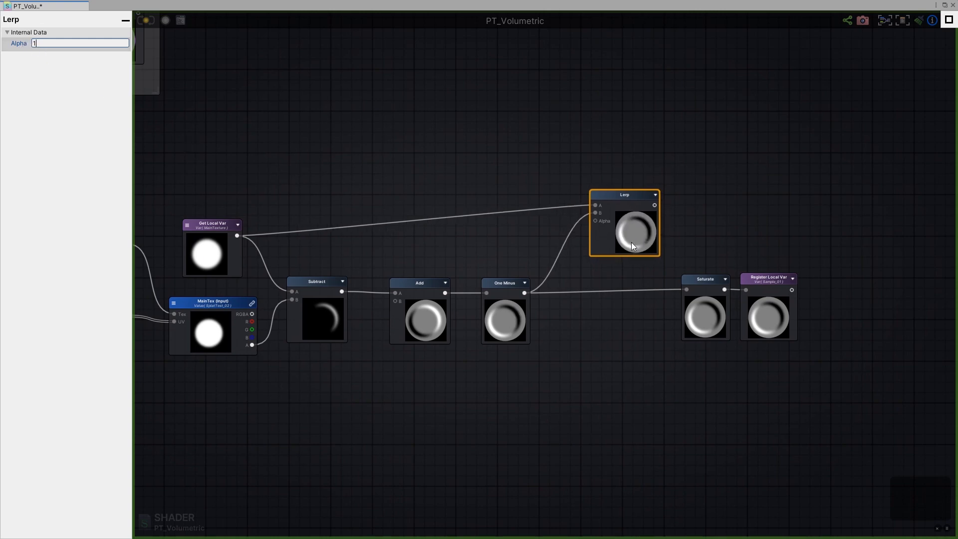
{"action": "type", "text": "0.5"}
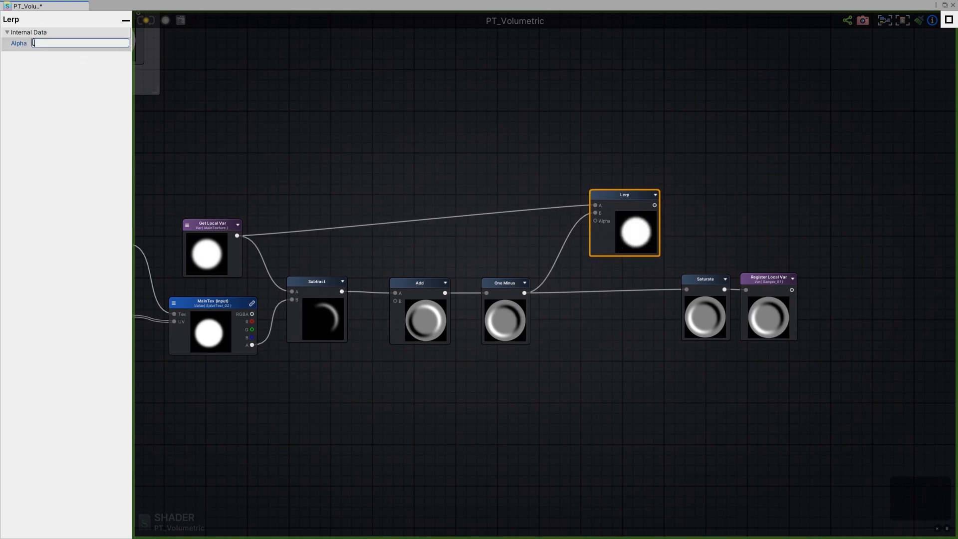
{"action": "key", "text": "Return"}
- Connect the Lerp output to Saturate, line the Lerp up between One Minus and Saturate, and raise the MainTexture Get Local Var node
{"action": "left_click_drag", "start_coordinate": [616, 236], "coordinate": [605, 245]}
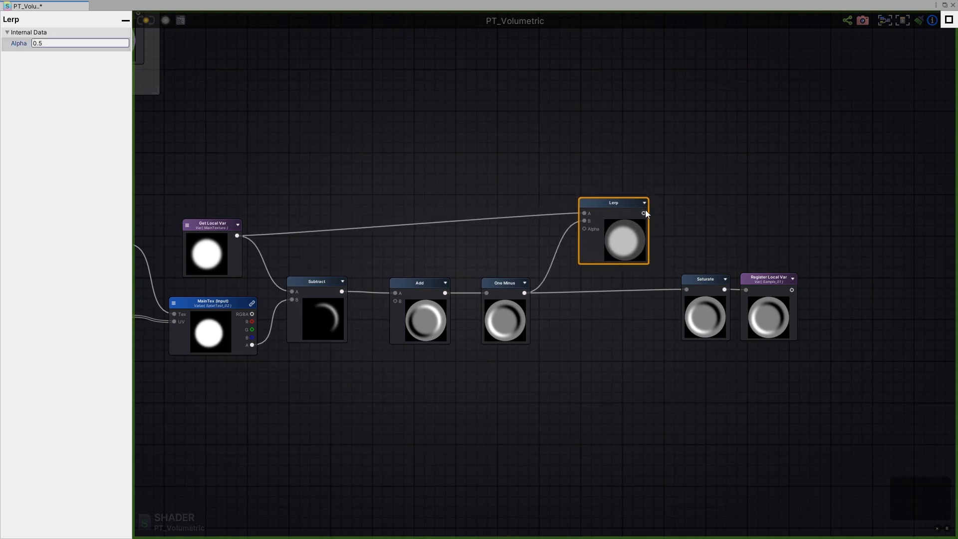
{"action": "left_click_drag", "start_coordinate": [645, 212], "coordinate": [688, 292]}
{"action": "left_click_drag", "start_coordinate": [632, 248], "coordinate": [647, 319]}
{"action": "mouse_move", "coordinate": [225, 239]}
{"action": "left_mouse_down"}
{"action": "mouse_move", "coordinate": [274, 222]}
{"action": "mouse_move", "coordinate": [233, 227]}
{"action": "left_mouse_up"}
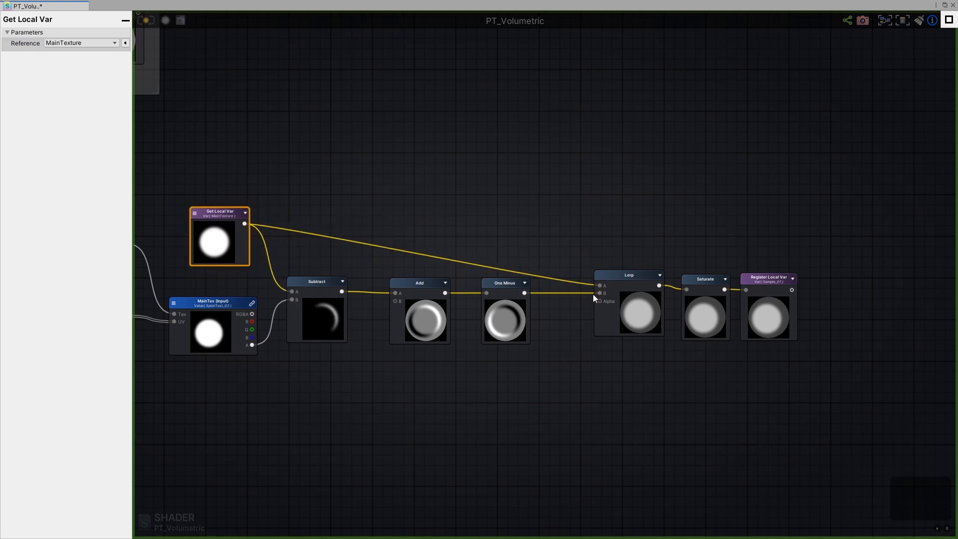
- Add a reroute point on the wire from the MainTexture Get Local Var to Lerp and raise it above the other nodes
{"action": "left_click_drag", "start_coordinate": [629, 292], "coordinate": [628, 286]}
{"action": "double_click", "coordinate": [450, 256]}
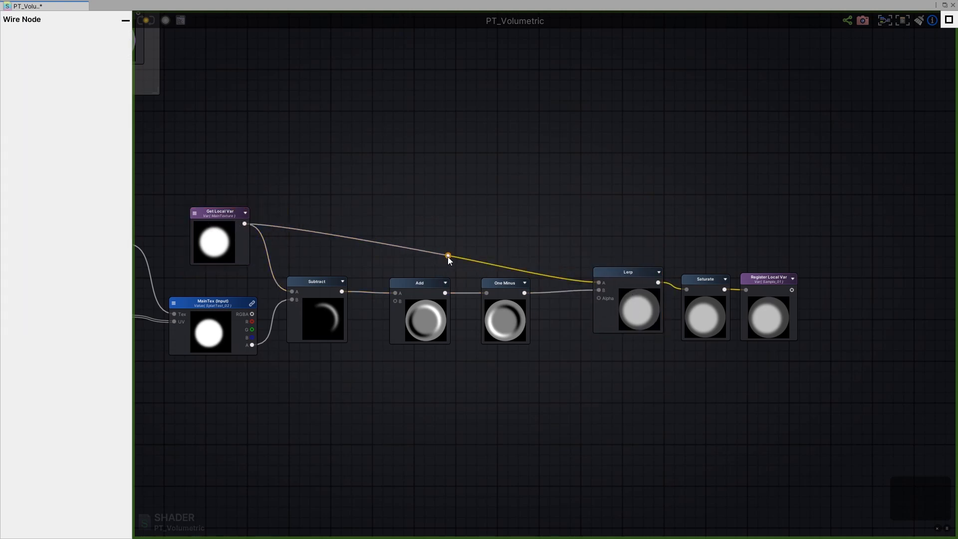
{"action": "left_click_drag", "start_coordinate": [448, 256], "coordinate": [452, 224]}
- Line up the Lerp, Saturate and Sample_01 Register Local Var nodes and nudge the MainTexture Get Local Var into place
{"action": "scroll", "coordinate": [487, 248], "scroll_direction": "down", "scroll_amount": 3}
{"action": "left_click", "coordinate": [569, 279]}
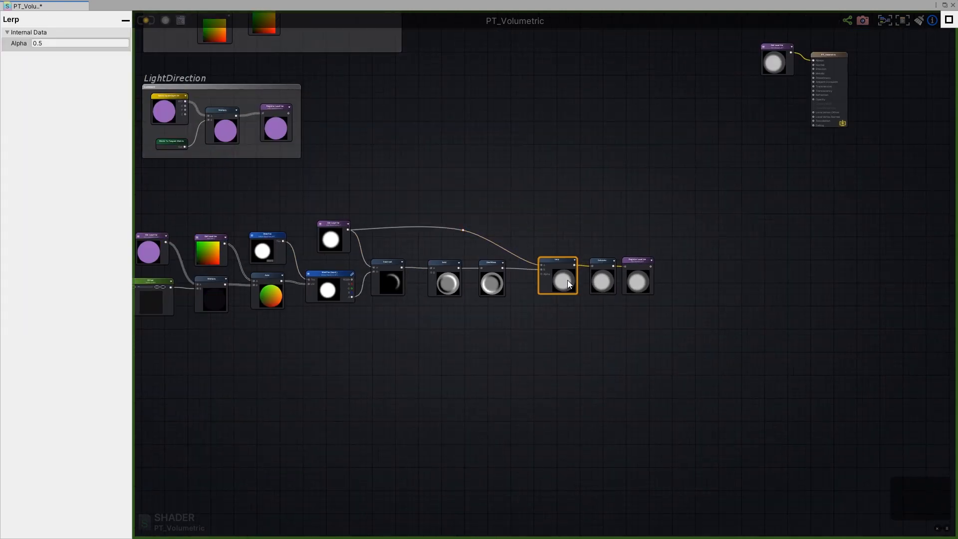
{"action": "scroll", "coordinate": [576, 290], "scroll_direction": "up", "scroll_amount": 2}
{"action": "left_click", "coordinate": [581, 291]}
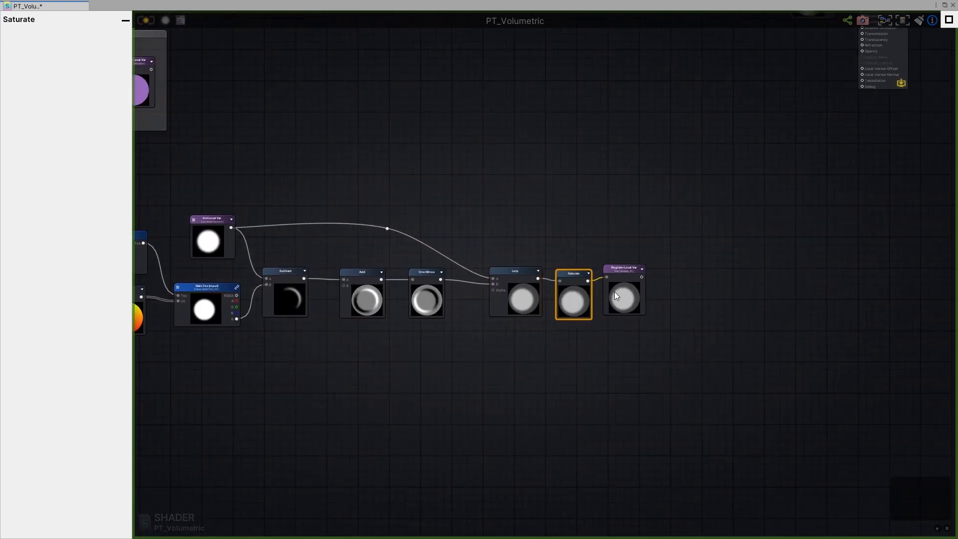
{"action": "left_click", "coordinate": [619, 294]}
{"action": "left_click", "coordinate": [580, 293]}
{"action": "left_click_drag", "start_coordinate": [215, 233], "coordinate": [218, 234]}
{"action": "middle_click_drag", "start_coordinate": [221, 252], "coordinate": [377, 247]}
{"action": "scroll", "coordinate": [377, 247], "scroll_direction": "up", "scroll_amount": 3}
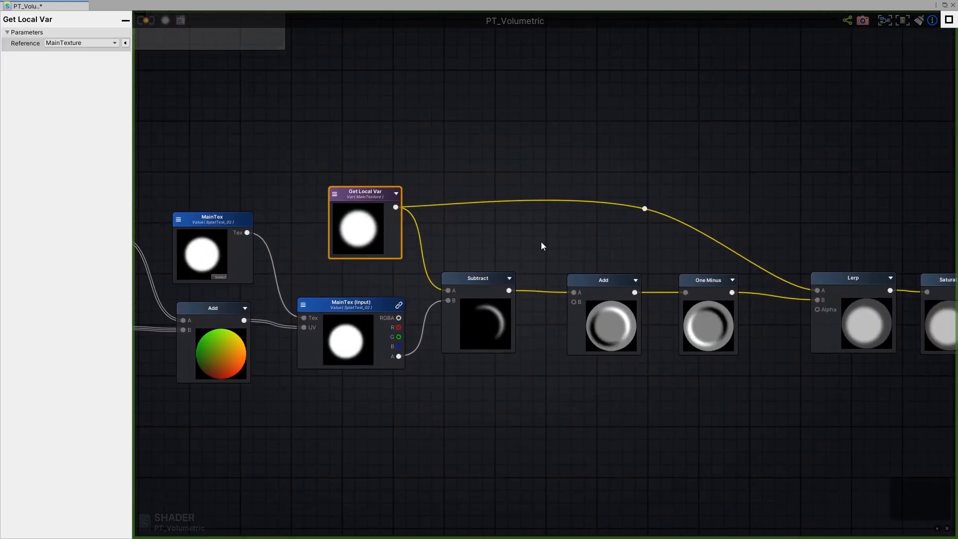
{"action": "scroll", "coordinate": [529, 260], "scroll_direction": "down", "scroll_amount": 4}
{"action": "scroll", "coordinate": [632, 303], "scroll_direction": "up", "scroll_amount": 2}
{"action": "left_click_drag", "start_coordinate": [630, 299], "coordinate": [631, 295]}
{"action": "left_click", "coordinate": [673, 289]}
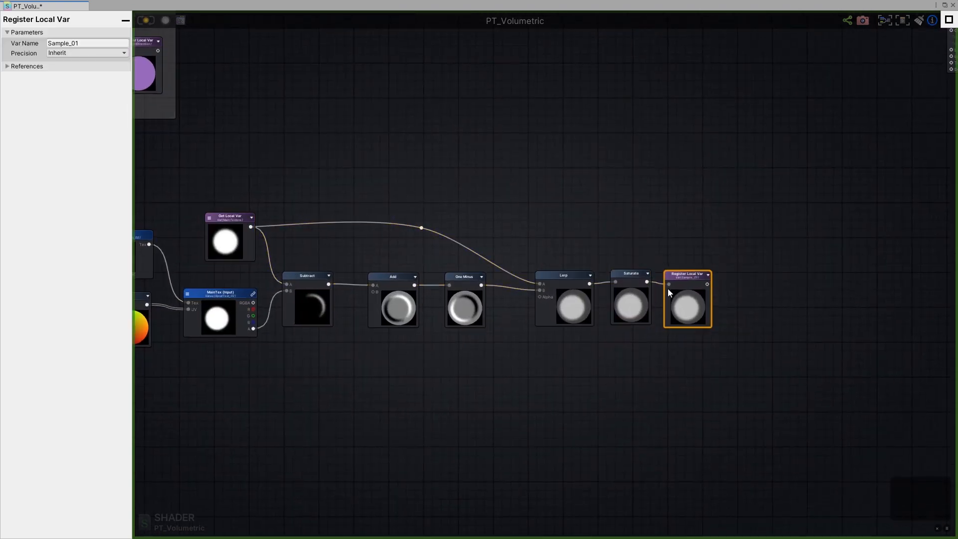
{"action": "mouse_move", "coordinate": [694, 309]}
{"action": "left_mouse_down"}
{"action": "mouse_move", "coordinate": [714, 291]}
{"action": "mouse_move", "coordinate": [700, 293]}
{"action": "left_mouse_up"}
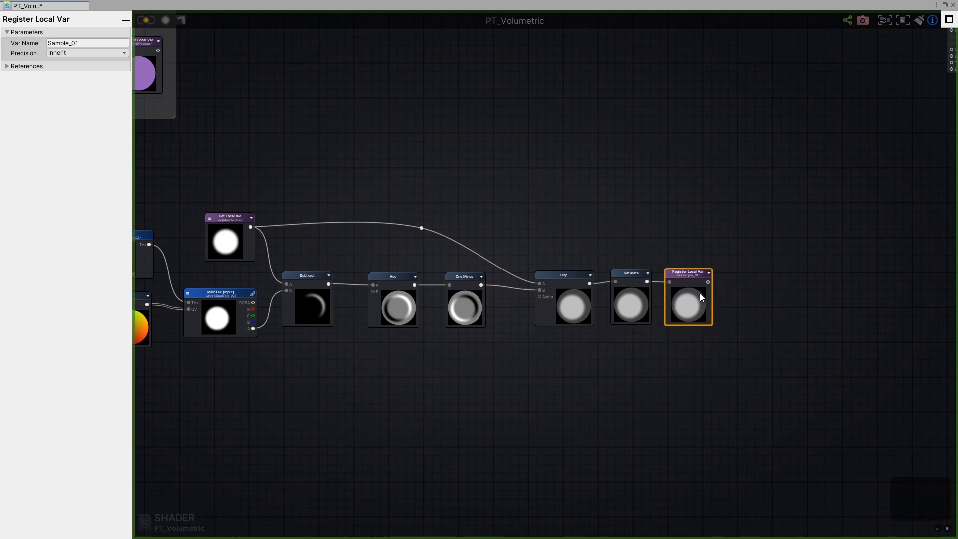
- Frame the whole sampling chain in a comment titled Sample_01 and save the shader
{"action": "scroll", "coordinate": [699, 294], "scroll_direction": "down", "scroll_amount": 3}
{"action": "left_click_drag", "start_coordinate": [822, 349], "coordinate": [254, 238]}
{"action": "left_click_drag", "start_coordinate": [507, 263], "coordinate": [484, 270]}
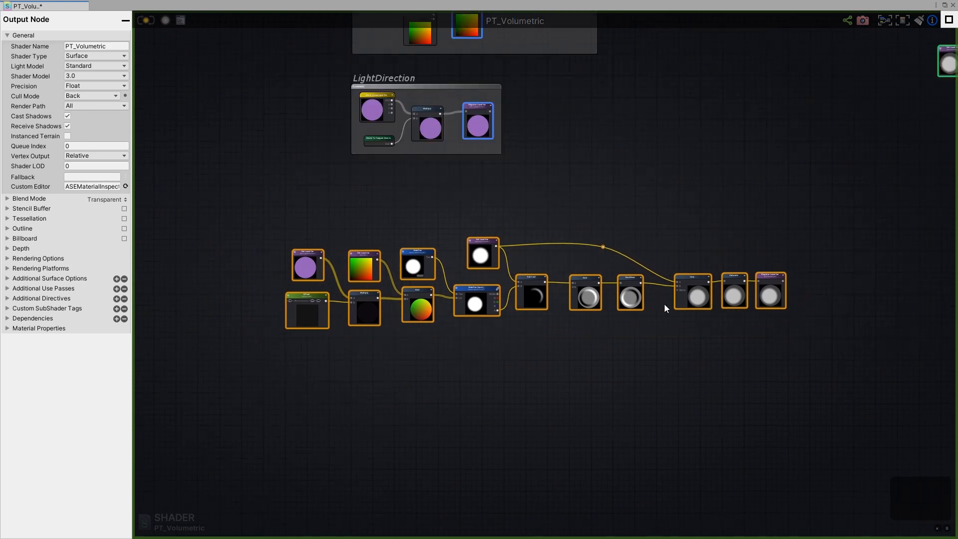
{"action": "key", "text": "c"}
{"action": "left_click", "coordinate": [552, 207]}
{"action": "left_click", "coordinate": [633, 231]}
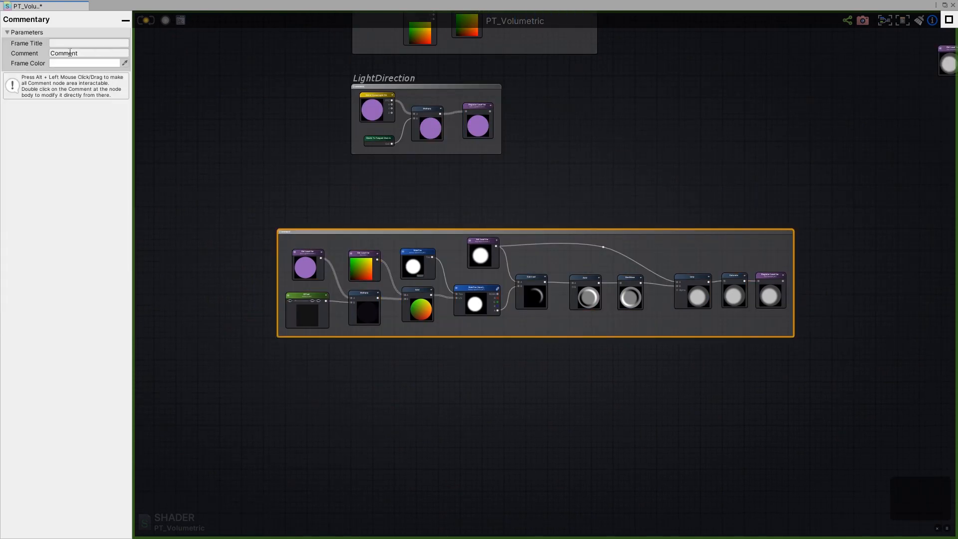
{"action": "left_click", "coordinate": [84, 44]}
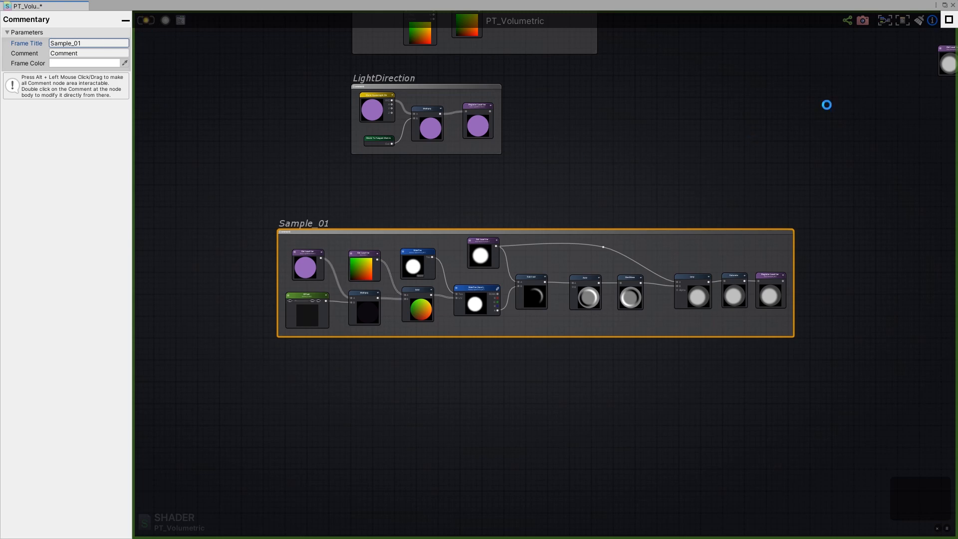
{"action": "key", "text": "ctrl+s"}
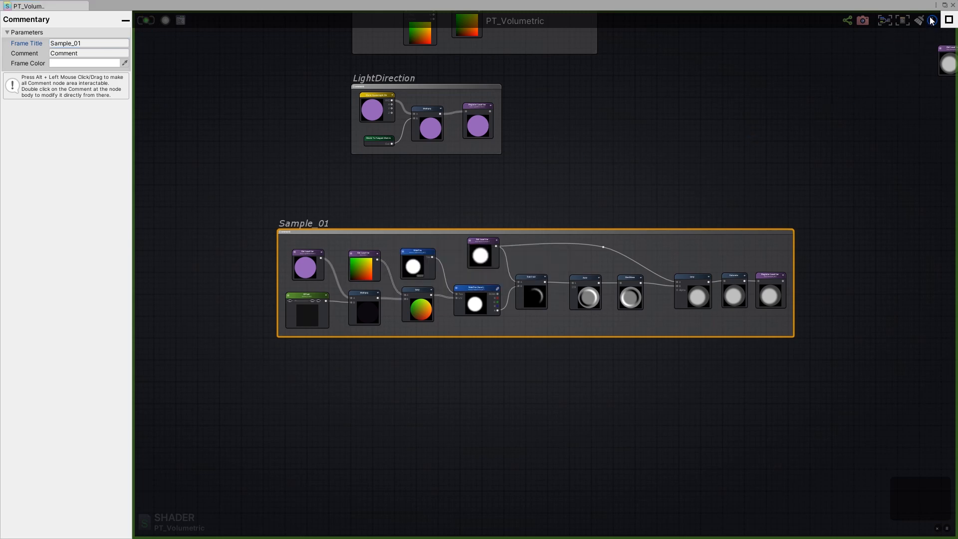
- In the Unity editor, select the PT_Volumetric material in Tutorials/Volumetric and set its Offset to 0.099
{"action": "left_click", "coordinate": [944, 5]}
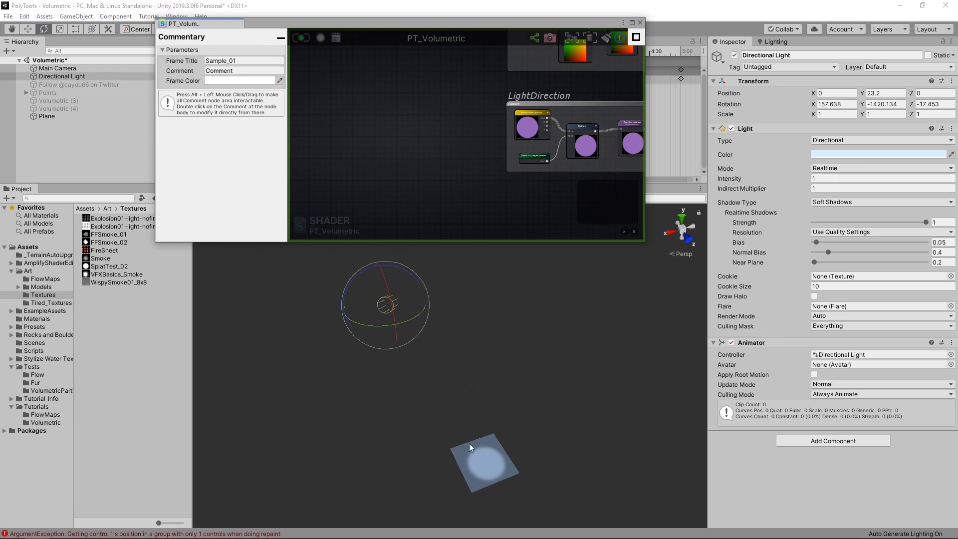
{"action": "left_click_drag", "start_coordinate": [510, 442], "coordinate": [523, 422], "text": "alt"}
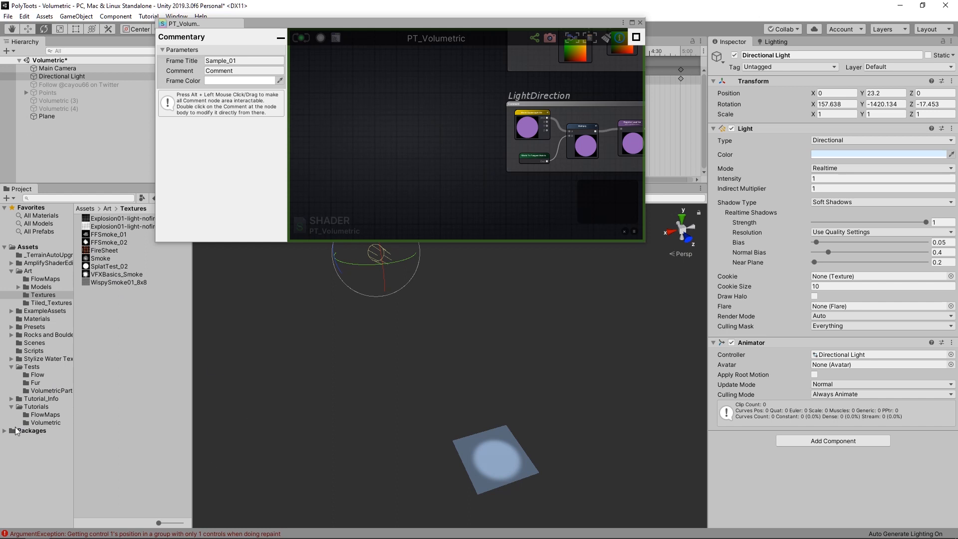
{"action": "left_click", "coordinate": [43, 422]}
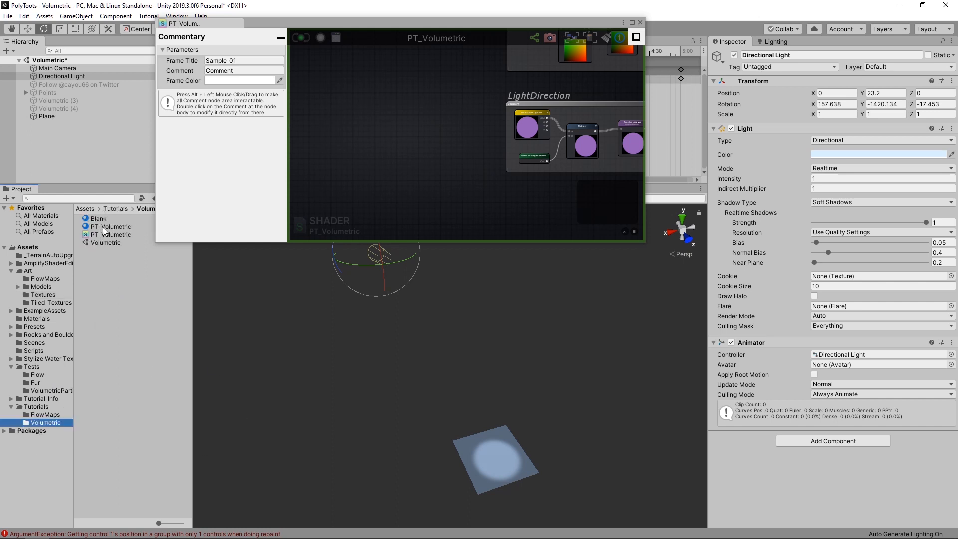
{"action": "left_click", "coordinate": [105, 227]}
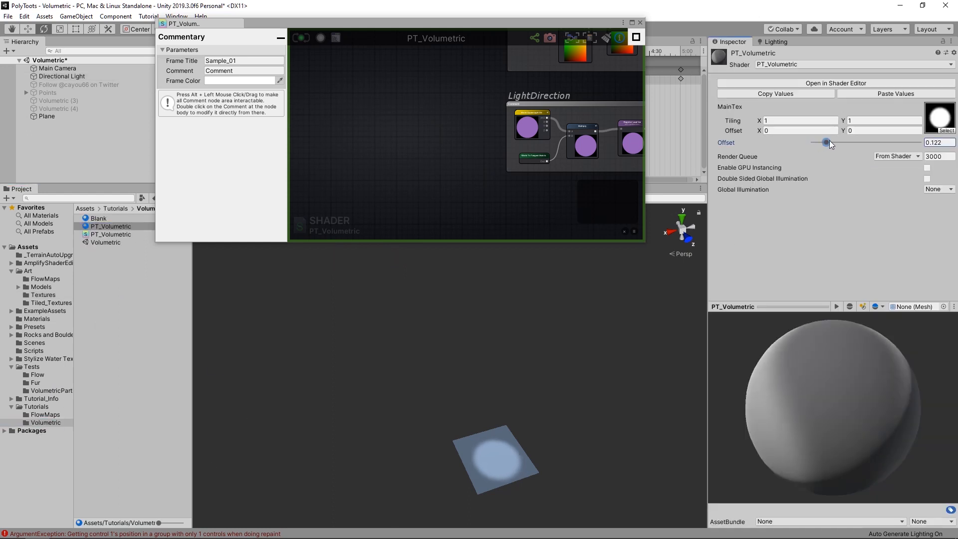
{"action": "mouse_move", "coordinate": [829, 142]}
{"action": "left_mouse_down"}
{"action": "mouse_move", "coordinate": [850, 145]}
{"action": "mouse_move", "coordinate": [794, 148]}
{"action": "mouse_move", "coordinate": [873, 151]}
{"action": "mouse_move", "coordinate": [794, 147]}
{"action": "mouse_move", "coordinate": [824, 148]}
{"action": "left_mouse_up"}
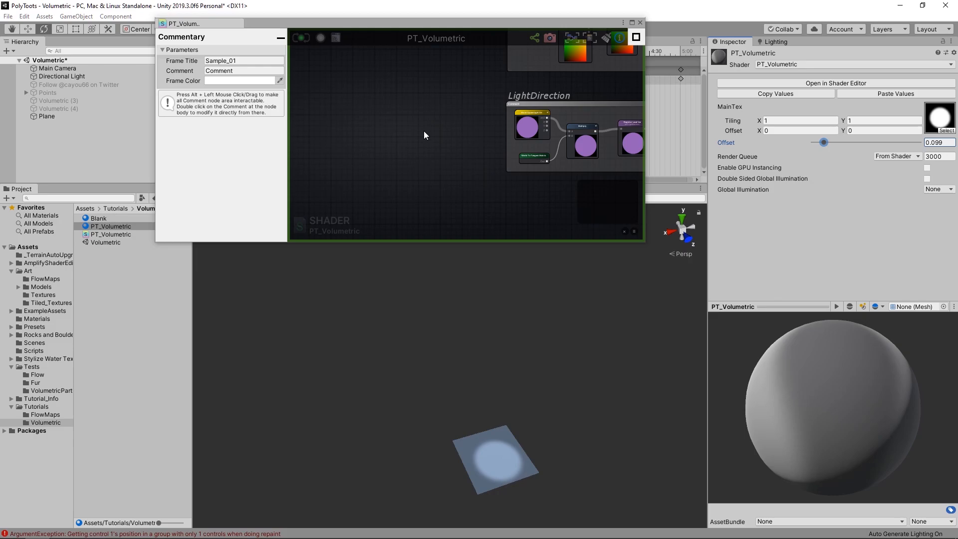
- Return to the full-size shader graph and adjust the Saturate and Lerp node positions inside the Sample_01 frame
{"action": "left_click", "coordinate": [633, 22]}
{"action": "scroll", "coordinate": [486, 197], "scroll_direction": "down", "scroll_amount": 2}
{"action": "scroll", "coordinate": [615, 253], "scroll_direction": "up", "scroll_amount": 3}
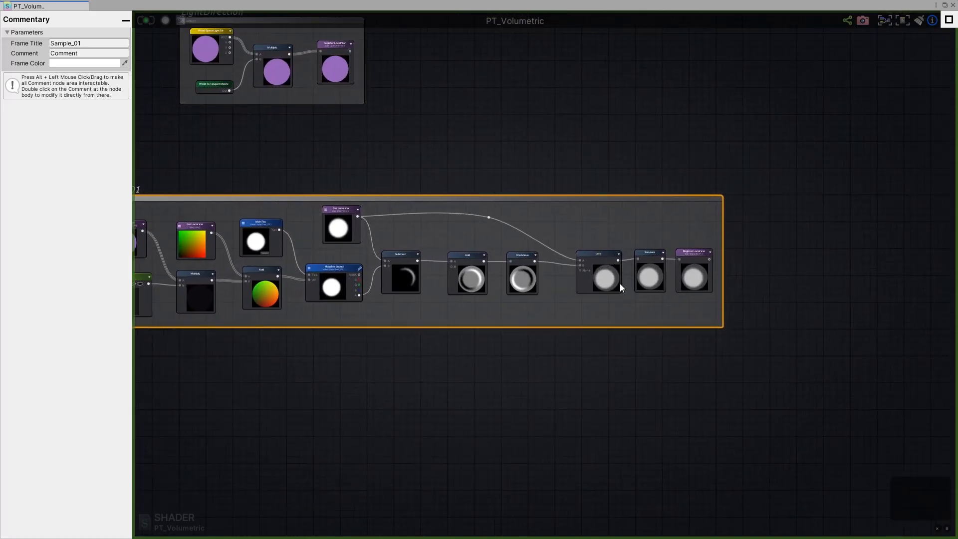
{"action": "middle_click_drag", "start_coordinate": [536, 312], "coordinate": [667, 301]}
{"action": "scroll", "coordinate": [681, 282], "scroll_direction": "down", "scroll_amount": 1}
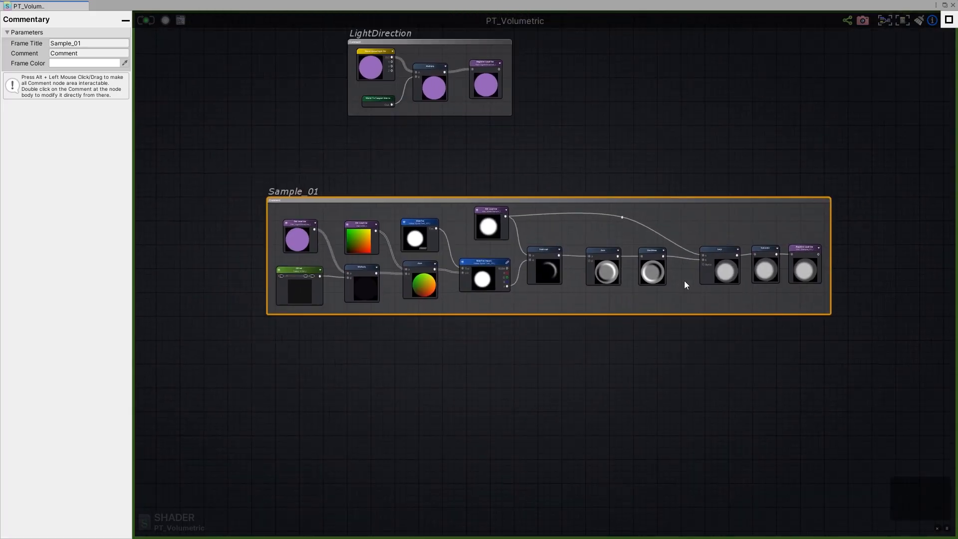
{"action": "left_click", "coordinate": [765, 273]}
{"action": "left_click", "coordinate": [726, 275]}
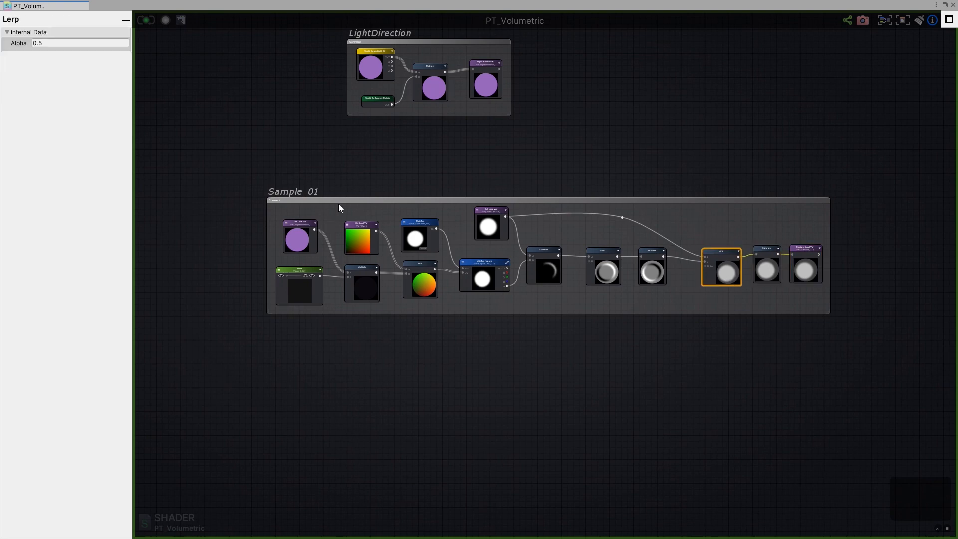
{"action": "left_click_drag", "start_coordinate": [828, 313], "coordinate": [829, 316]}
- Nudge the Offset float inside Sample_01 and move the LightDirection frame slightly upward
{"action": "middle_click_drag", "start_coordinate": [306, 223], "coordinate": [433, 265]}
{"action": "scroll", "coordinate": [432, 266], "scroll_direction": "up", "scroll_amount": 1}
{"action": "left_click_drag", "start_coordinate": [428, 325], "coordinate": [426, 318]}
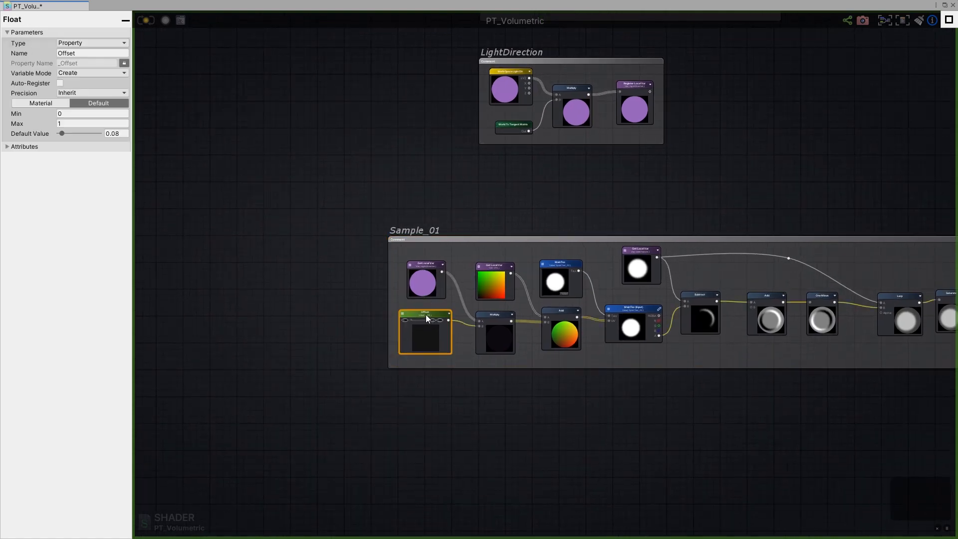
{"action": "left_click_drag", "start_coordinate": [631, 131], "coordinate": [627, 120]}
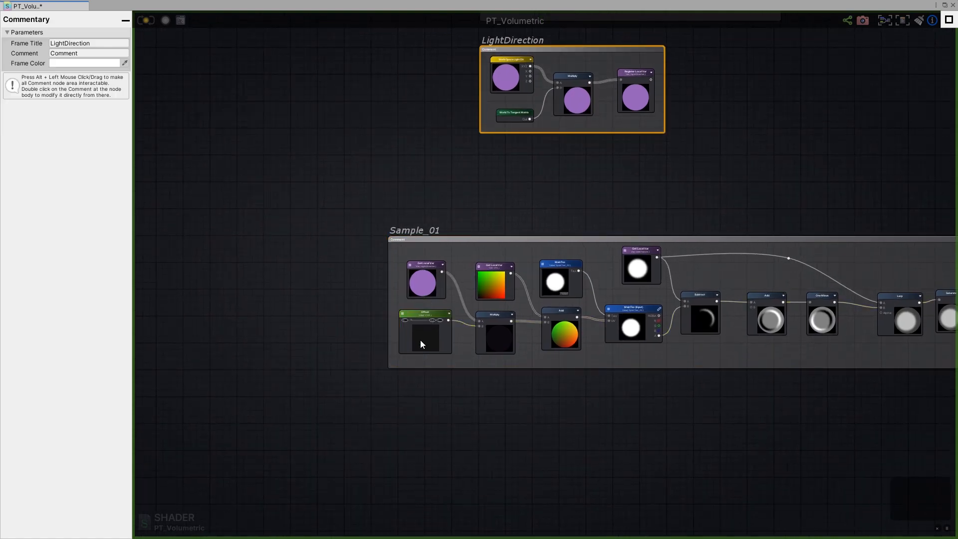
- Detach the Offset float from Multiply and move it out of the Sample_01 frame into the space below LightDirection
{"action": "left_click", "coordinate": [430, 315]}
{"action": "scroll", "coordinate": [429, 328], "scroll_direction": "up", "scroll_amount": 6}
{"action": "scroll", "coordinate": [437, 346], "scroll_direction": "down", "scroll_amount": 5}
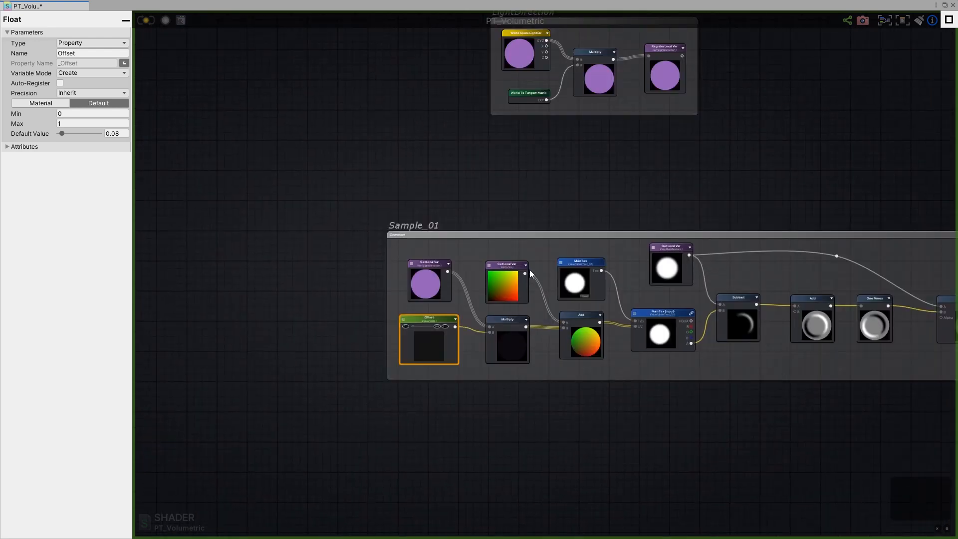
{"action": "middle_click_drag", "start_coordinate": [529, 270], "coordinate": [515, 360]}
{"action": "left_click", "coordinate": [476, 425], "text": "alt"}
{"action": "left_click_drag", "start_coordinate": [415, 409], "coordinate": [433, 236]}
- Add a Register Local Var node beside the Offset float, name the variable Offset and connect the float to it
{"action": "left_click", "coordinate": [493, 244]}
{"action": "key", "text": "r"}
{"action": "left_click", "coordinate": [497, 246]}
{"action": "scroll", "coordinate": [500, 241], "scroll_direction": "up", "scroll_amount": 5}
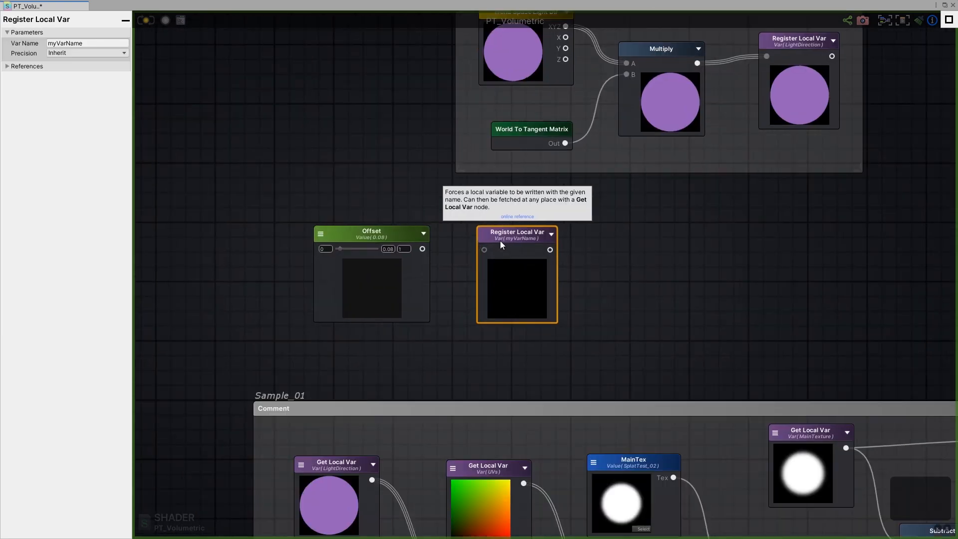
{"action": "left_click", "coordinate": [107, 43]}
{"action": "type", "text": "O"}
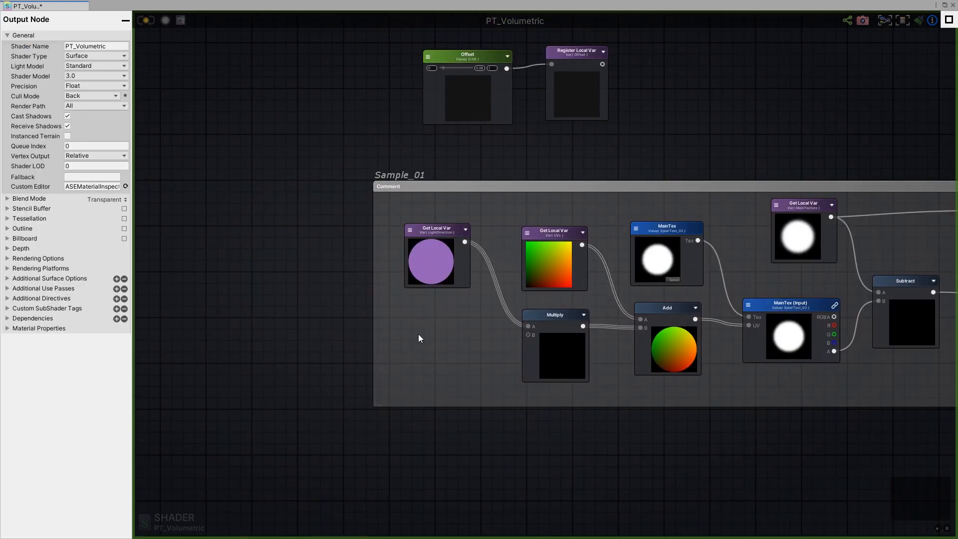
{"action": "key", "text": "r"}
{"action": "left_click", "coordinate": [431, 330]}
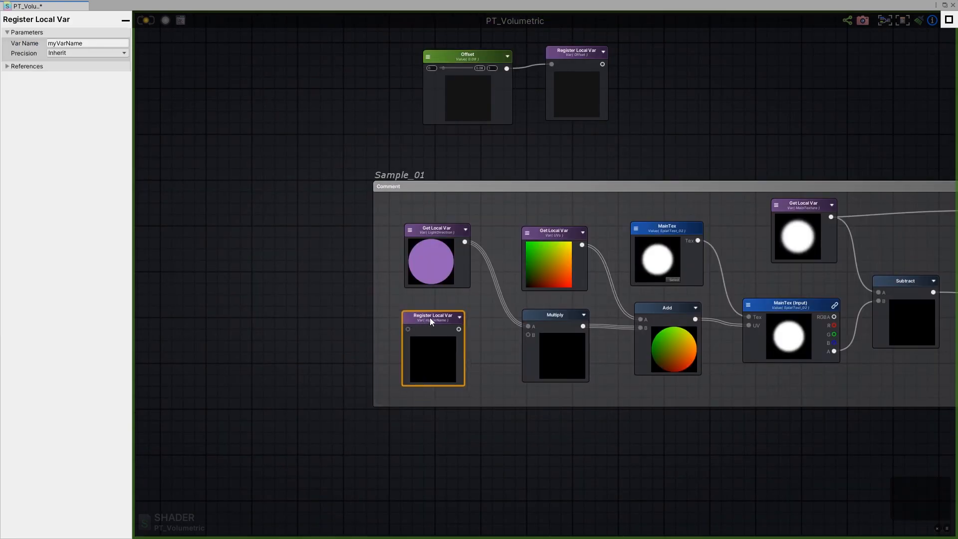
{"action": "key", "text": "Delete"}
- Add a Get Local Var node referencing Offset in Sample_01, connect it to Multiply's B input and align it below the LightDirection variable
{"action": "key", "text": "g"}
{"action": "left_click", "coordinate": [425, 318]}
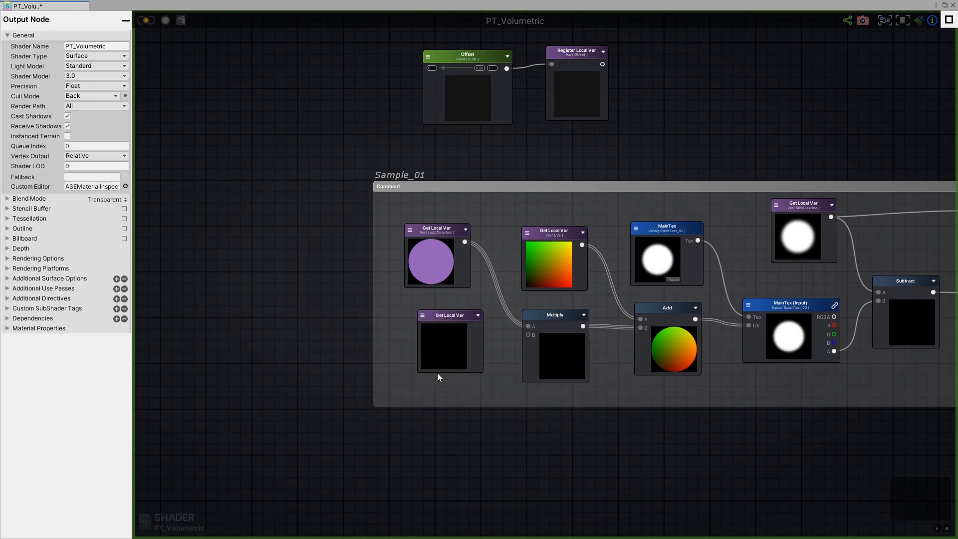
{"action": "left_click", "coordinate": [423, 314]}
{"action": "left_click", "coordinate": [463, 350]}
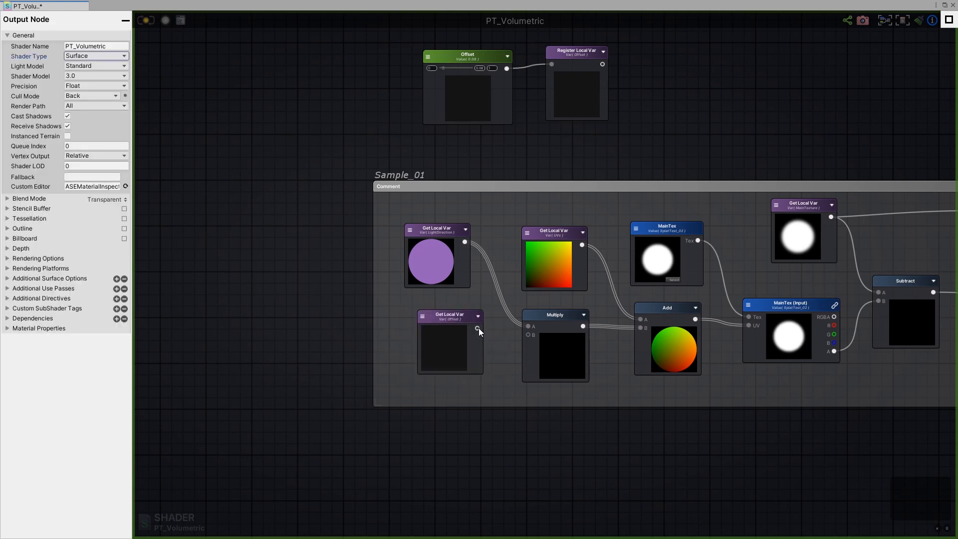
{"action": "left_click_drag", "start_coordinate": [479, 328], "coordinate": [528, 335]}
{"action": "left_click", "coordinate": [445, 328]}
{"action": "scroll", "coordinate": [659, 320], "scroll_direction": "down", "scroll_amount": 5}
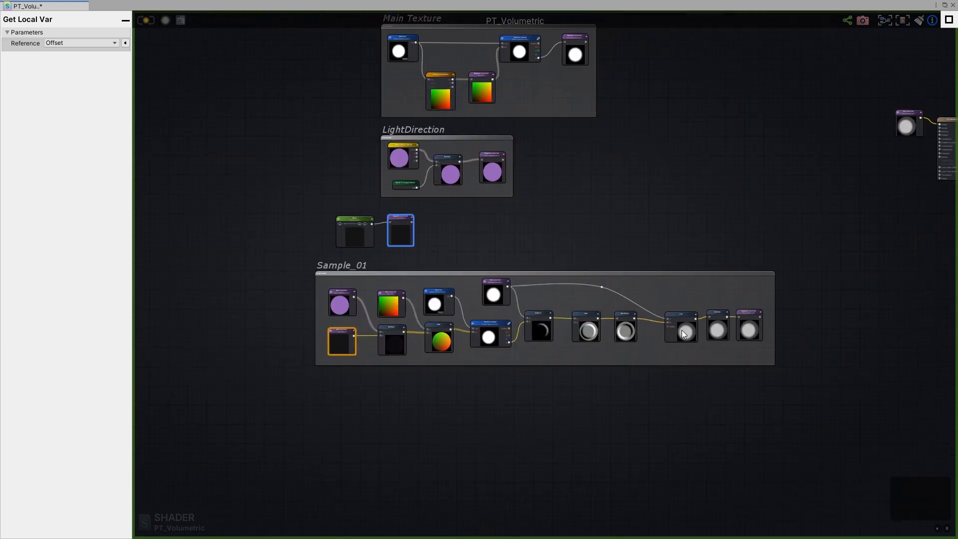
{"action": "left_click_drag", "start_coordinate": [820, 398], "coordinate": [291, 259]}
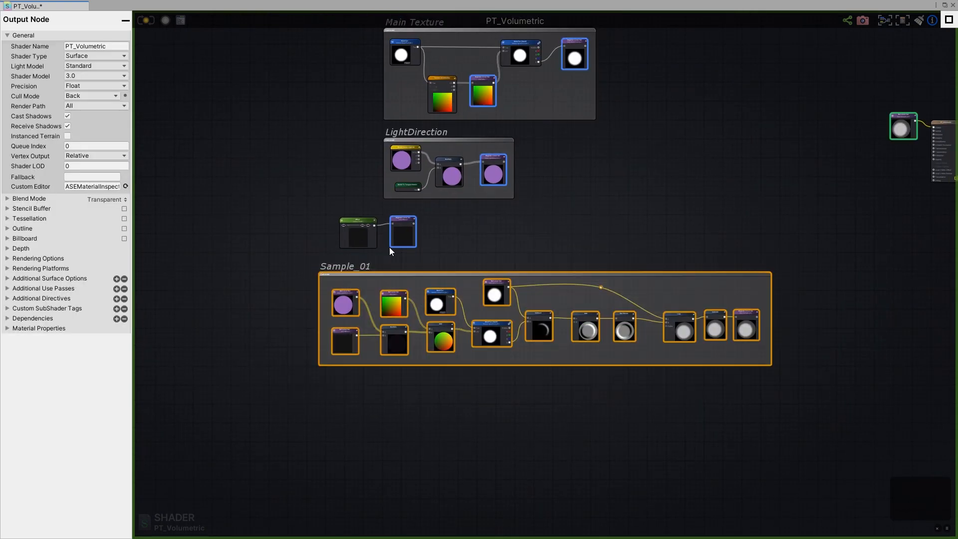
{"action": "middle_click_drag", "start_coordinate": [542, 268], "coordinate": [542, 291]}
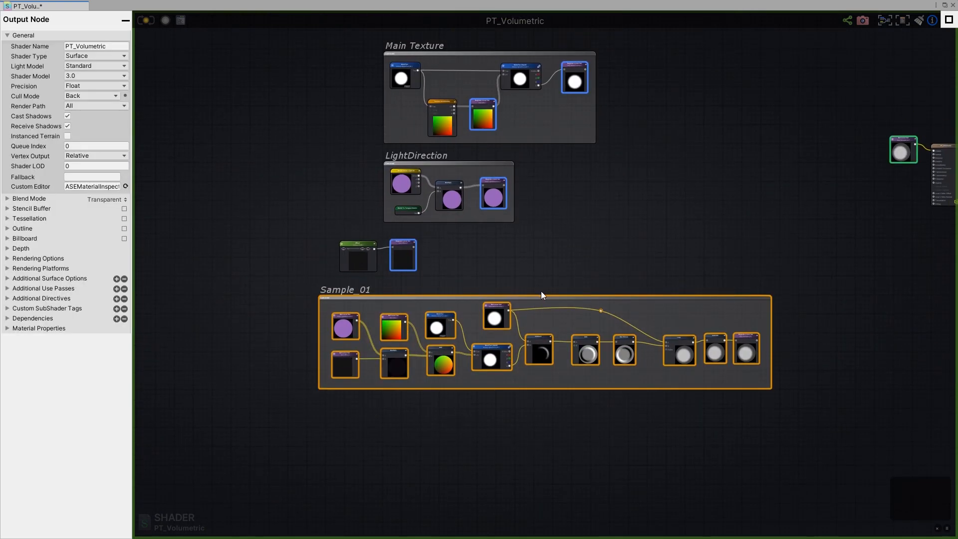
- Move the Offset float and its Register Local Var beside the LightDirection frame and enclose them in a comment titled Offset
{"action": "left_click", "coordinate": [357, 248]}
{"action": "left_click_drag", "start_coordinate": [467, 271], "coordinate": [284, 202]}
{"action": "middle_click_drag", "start_coordinate": [263, 192], "coordinate": [325, 220]}
{"action": "key", "text": "c"}
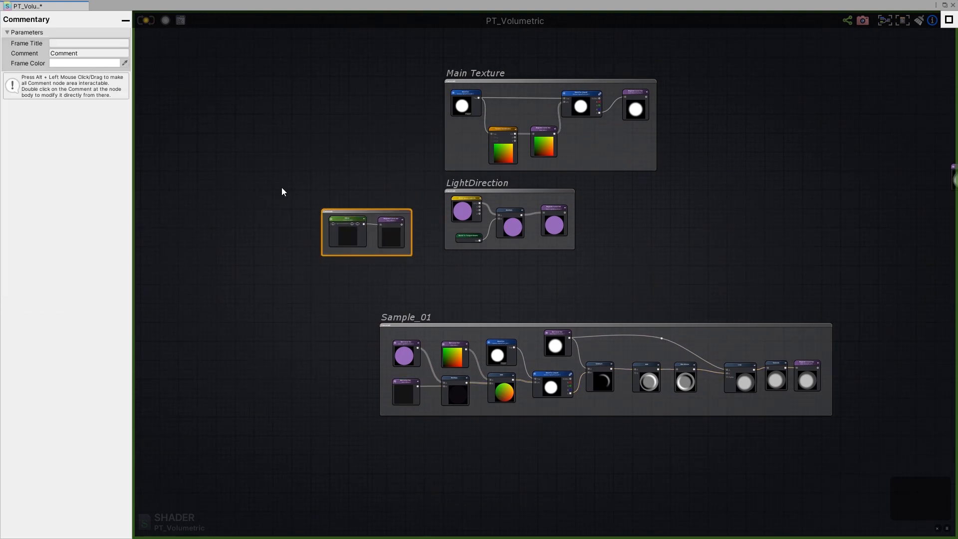
{"action": "left_click", "coordinate": [77, 43]}
{"action": "left_click", "coordinate": [495, 275]}
{"action": "scroll", "coordinate": [566, 256], "scroll_direction": "down", "scroll_amount": 2}
{"action": "scroll", "coordinate": [566, 256], "scroll_direction": "up", "scroll_amount": 2}
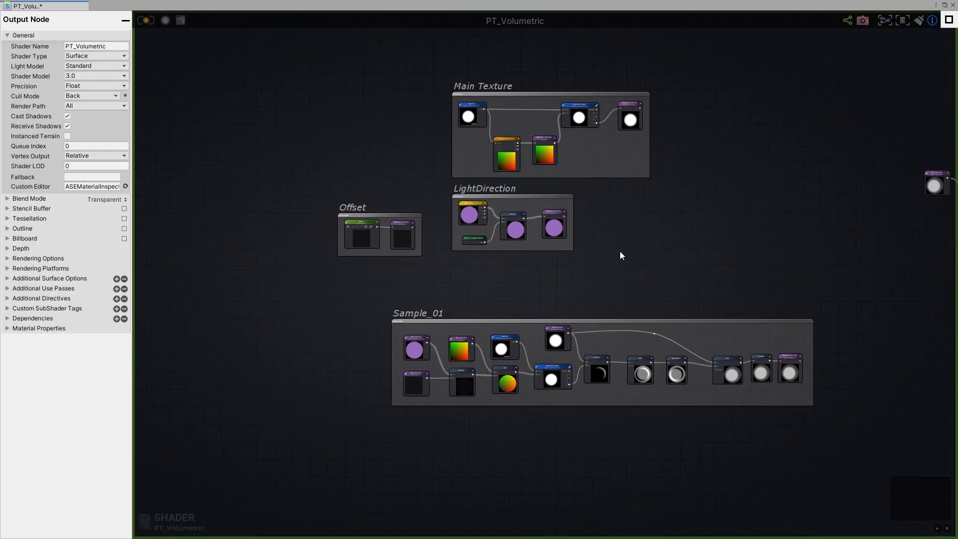
- Try to duplicate the Sample_01 frame with all its nodes and place the copy below the original
{"action": "middle_click_drag", "start_coordinate": [622, 270], "coordinate": [587, 174]}
{"action": "left_click_drag", "start_coordinate": [839, 358], "coordinate": [271, 193]}
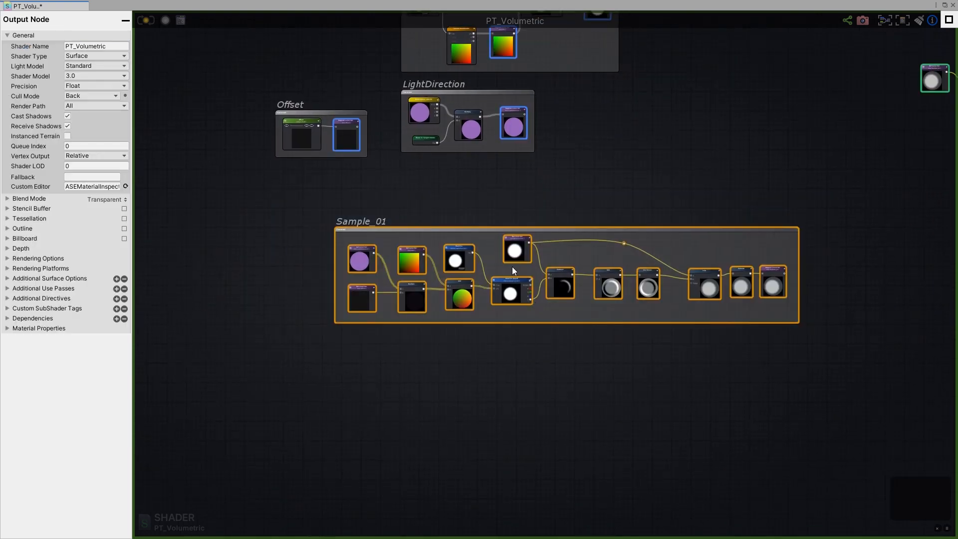
{"action": "middle_click_drag", "start_coordinate": [536, 295], "coordinate": [480, 235]}
{"action": "key", "text": "ctrl+d"}
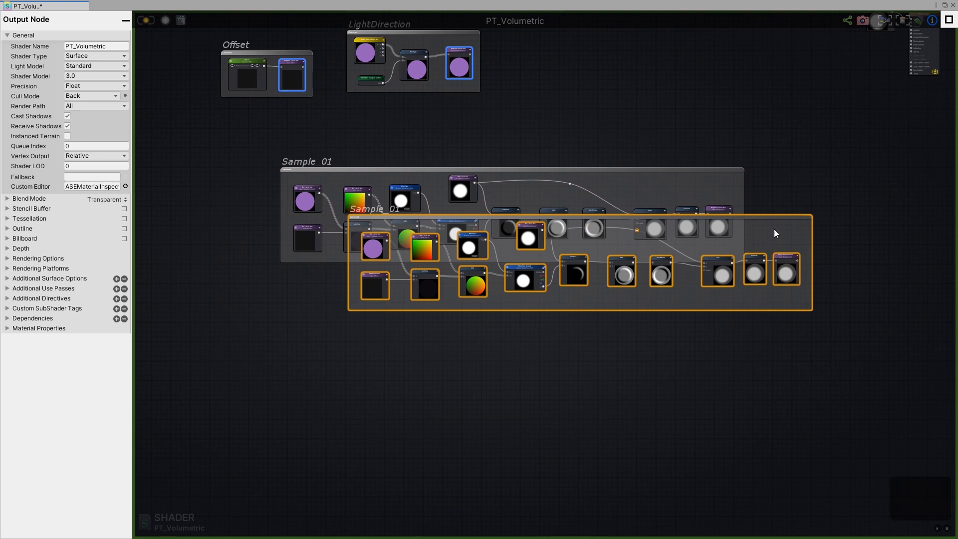
{"action": "left_click_drag", "start_coordinate": [775, 229], "coordinate": [740, 299]}
{"action": "key", "text": "ctrl+z"}
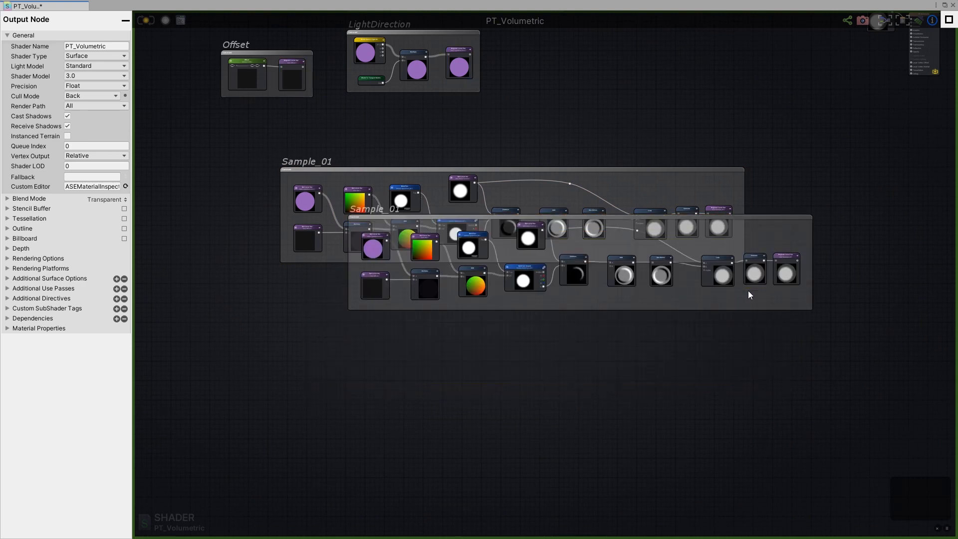
{"action": "key", "text": "ctrl+z"}
- Duplicate the Sample_01 frame with all its nodes and place the copy directly below the original
{"action": "left_click_drag", "start_coordinate": [776, 326], "coordinate": [158, 141]}
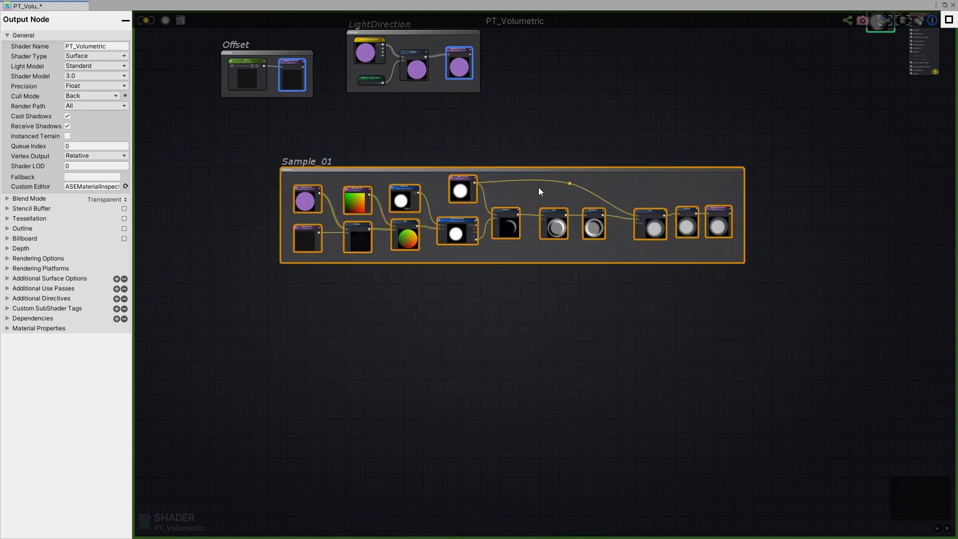
{"action": "scroll", "coordinate": [539, 191], "scroll_direction": "up", "scroll_amount": 2}
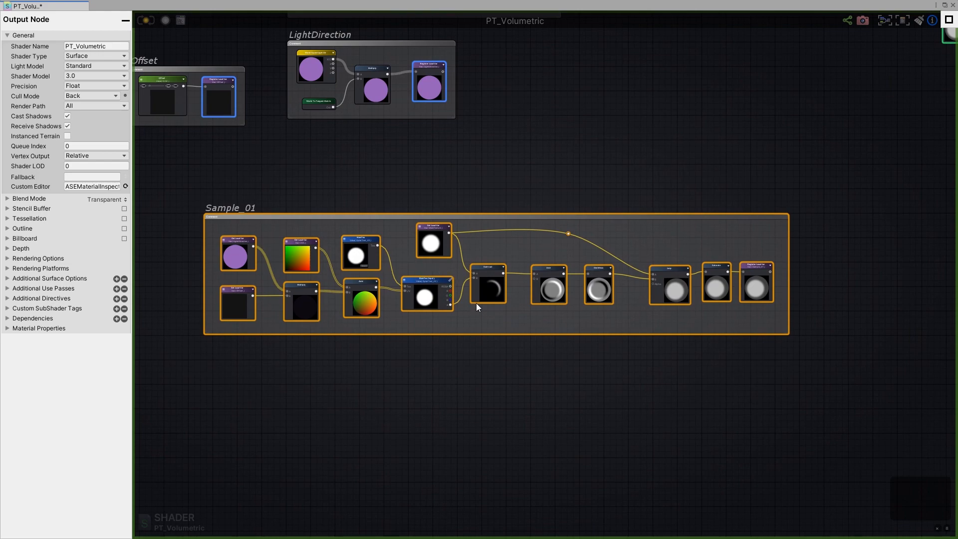
{"action": "left_click", "coordinate": [525, 426]}
{"action": "middle_click_drag", "start_coordinate": [531, 423], "coordinate": [560, 175]}
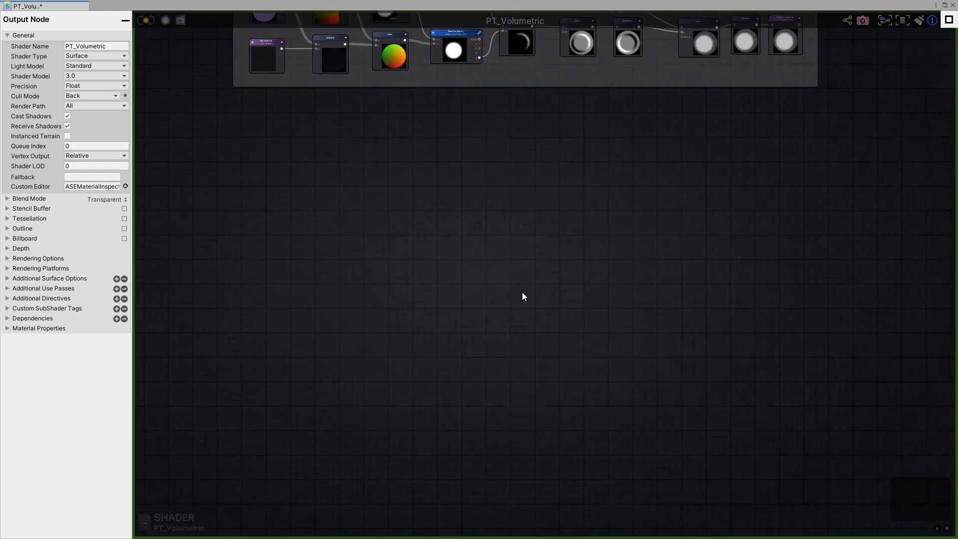
{"action": "key", "text": "ctrl+v"}
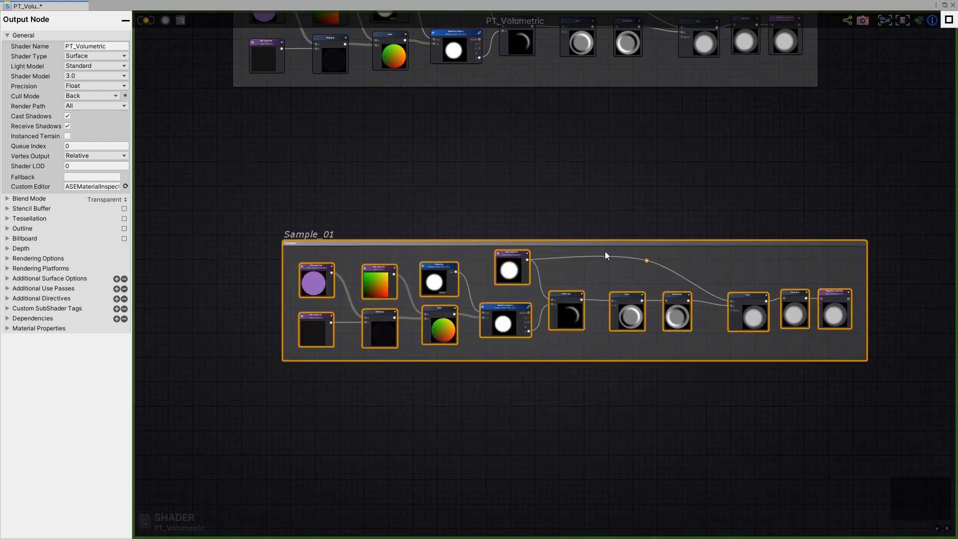
{"action": "left_click_drag", "start_coordinate": [606, 255], "coordinate": [561, 187]}
{"action": "middle_click_drag", "start_coordinate": [481, 133], "coordinate": [543, 241]}
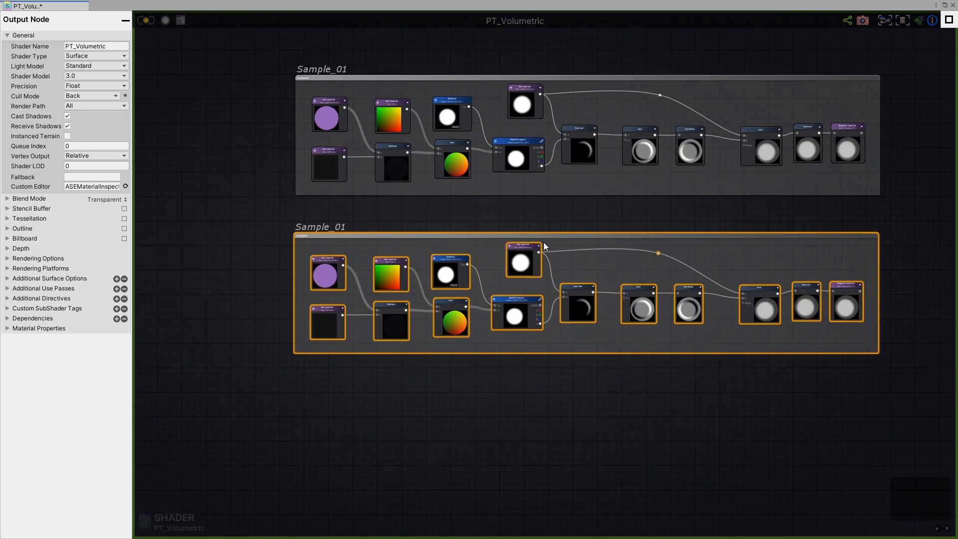
- Rename the duplicated comment frame to Sample_02
{"action": "left_click", "coordinate": [376, 240]}
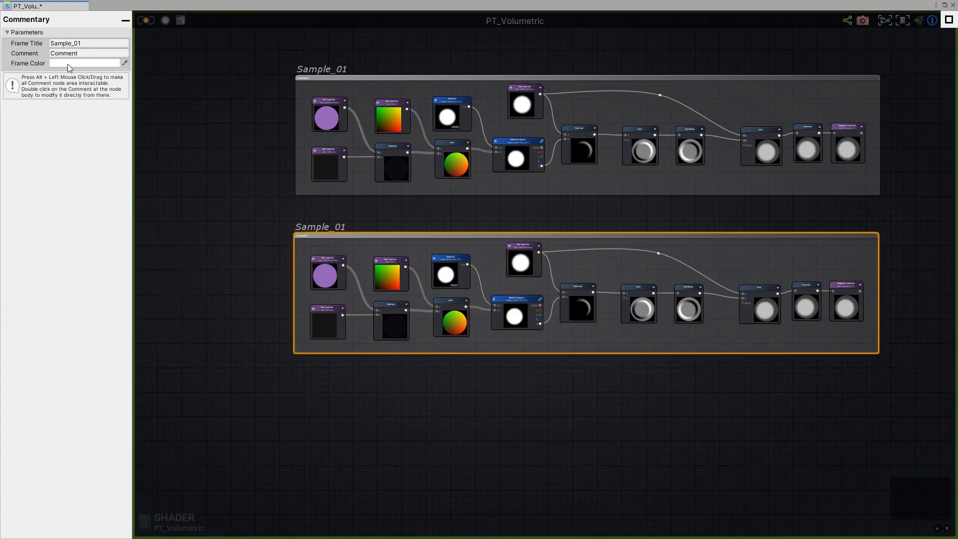
{"action": "left_click", "coordinate": [76, 44]}
{"action": "left_click_drag", "start_coordinate": [75, 44], "coordinate": [92, 48]}
{"action": "type", "text": "2"}
{"action": "key", "text": "BackSpace"}
{"action": "type", "text": "02"}
- Rename the variable of the duplicated chain's Register Local Var node to Sample_02
{"action": "middle_click_drag", "start_coordinate": [754, 284], "coordinate": [642, 284]}
{"action": "left_click", "coordinate": [732, 306]}
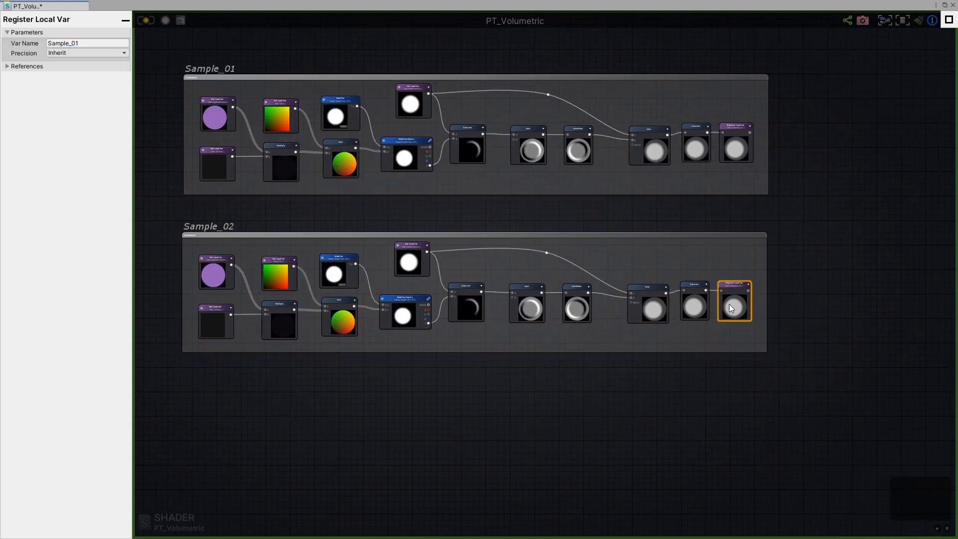
{"action": "left_click", "coordinate": [76, 44]}
{"action": "scroll", "coordinate": [739, 300], "scroll_direction": "up", "scroll_amount": 5}
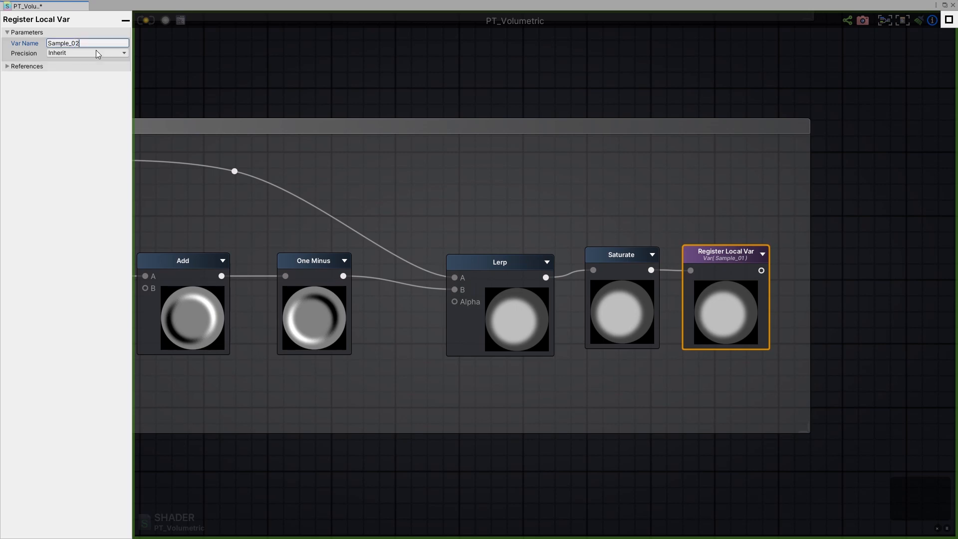
{"action": "middle_click_drag", "start_coordinate": [406, 300], "coordinate": [639, 240]}
{"action": "scroll", "coordinate": [639, 239], "scroll_direction": "down", "scroll_amount": 8}
{"action": "middle_click_drag", "start_coordinate": [542, 236], "coordinate": [595, 287]}
{"action": "scroll", "coordinate": [597, 285], "scroll_direction": "up", "scroll_amount": 3}
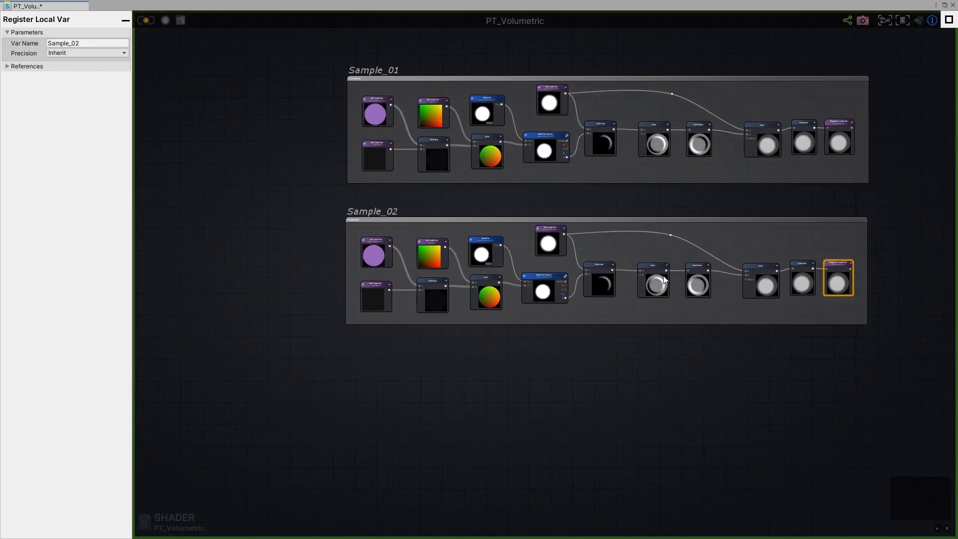
{"action": "middle_click_drag", "start_coordinate": [664, 277], "coordinate": [616, 284]}
{"action": "scroll", "coordinate": [328, 280], "scroll_direction": "up", "scroll_amount": 1}
- Nudge Sample_02's Register Local Var and Saturate nodes to the right and check the Offset variable reference in the sample chains
{"action": "left_click", "coordinate": [320, 146]}
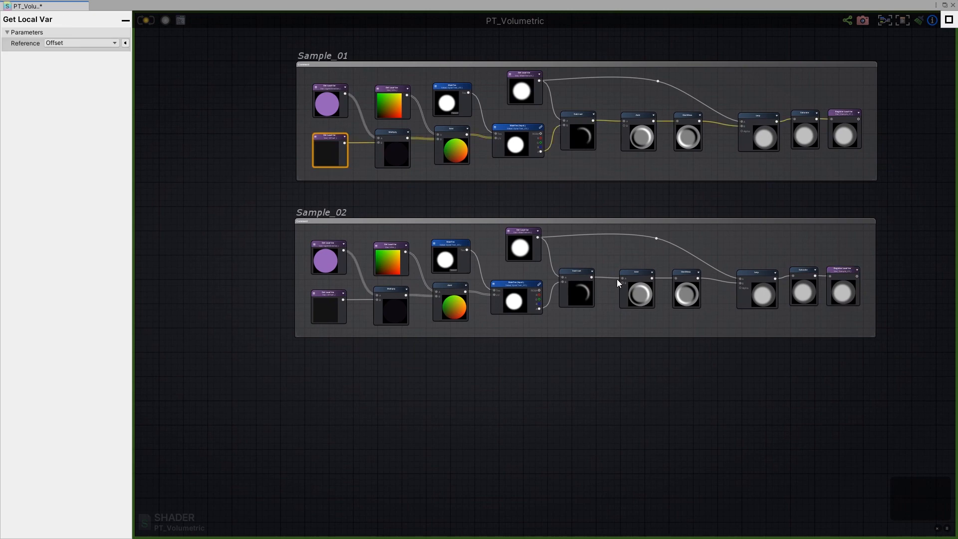
{"action": "left_click_drag", "start_coordinate": [851, 297], "coordinate": [816, 295]}
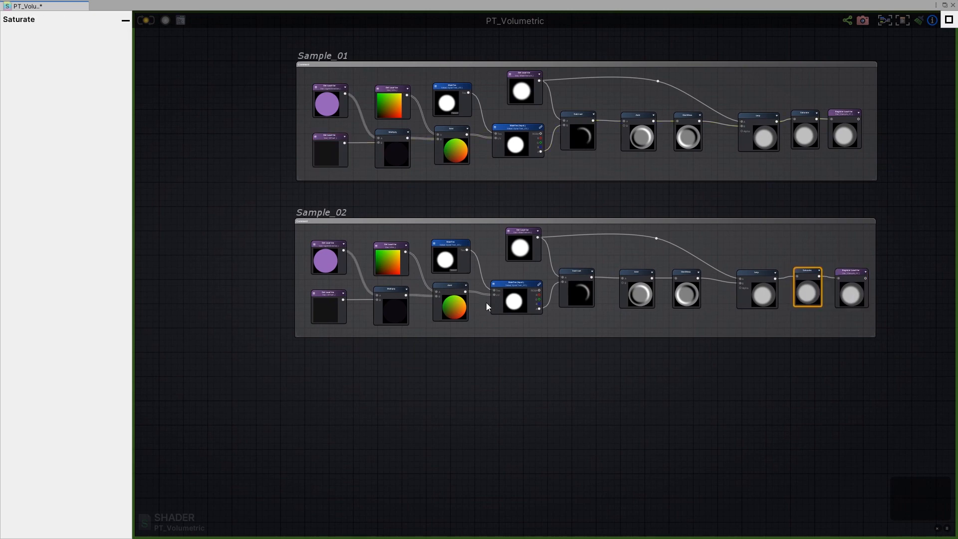
{"action": "left_click", "coordinate": [326, 295]}
{"action": "middle_click_drag", "start_coordinate": [384, 95], "coordinate": [385, 199]}
{"action": "left_click", "coordinate": [336, 242]}
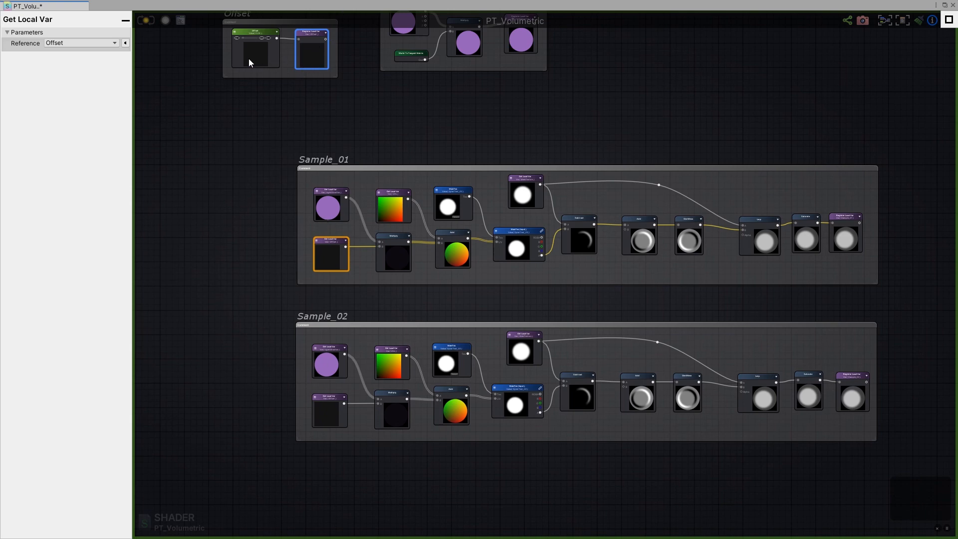
{"action": "middle_click_drag", "start_coordinate": [408, 421], "coordinate": [423, 354]}
- Widen the Sample_02 frame past its Register Local Var node to make room for an extra node
{"action": "left_click", "coordinate": [793, 258]}
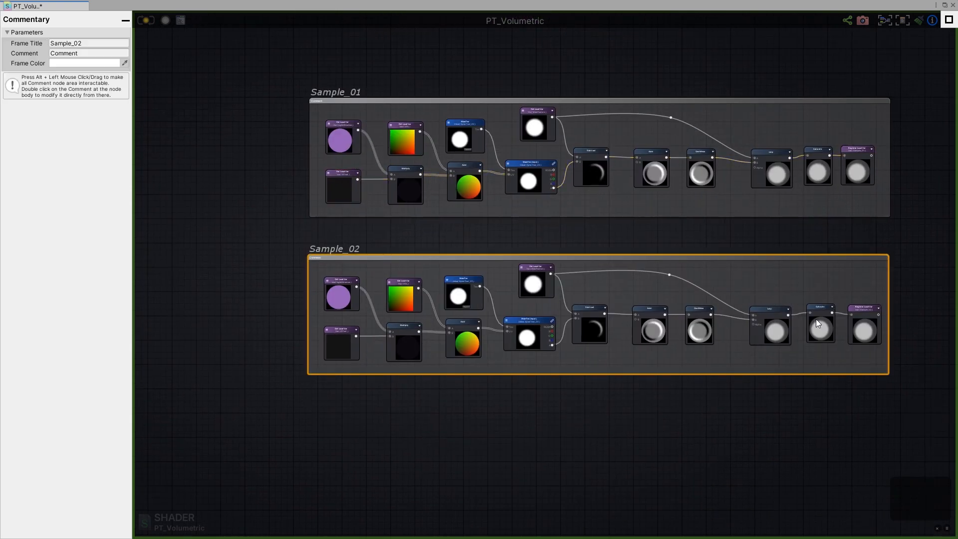
{"action": "middle_click_drag", "start_coordinate": [906, 380], "coordinate": [742, 362]}
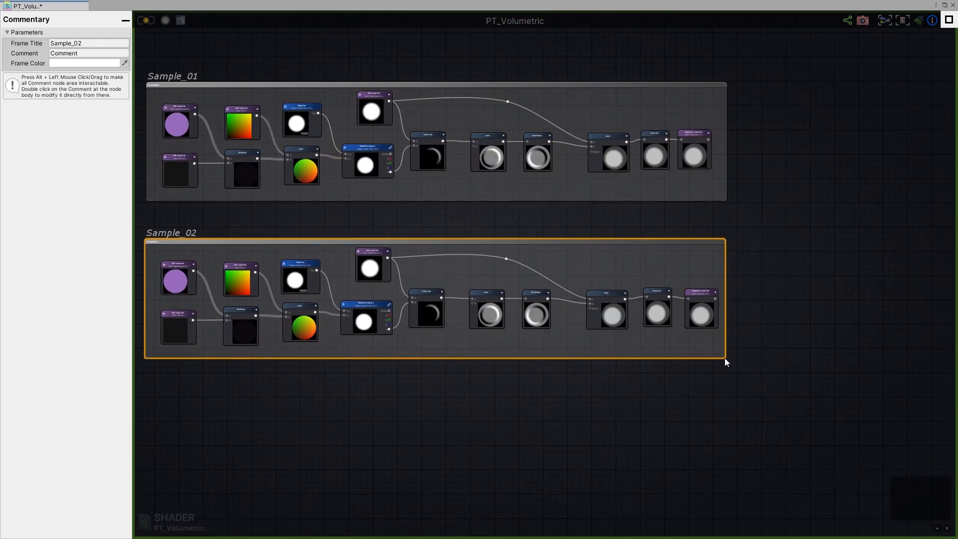
{"action": "left_click_drag", "start_coordinate": [724, 355], "coordinate": [779, 358]}
{"action": "left_click", "coordinate": [790, 369]}
{"action": "left_click", "coordinate": [701, 308]}
{"action": "middle_click_drag", "start_coordinate": [349, 333], "coordinate": [593, 314]}
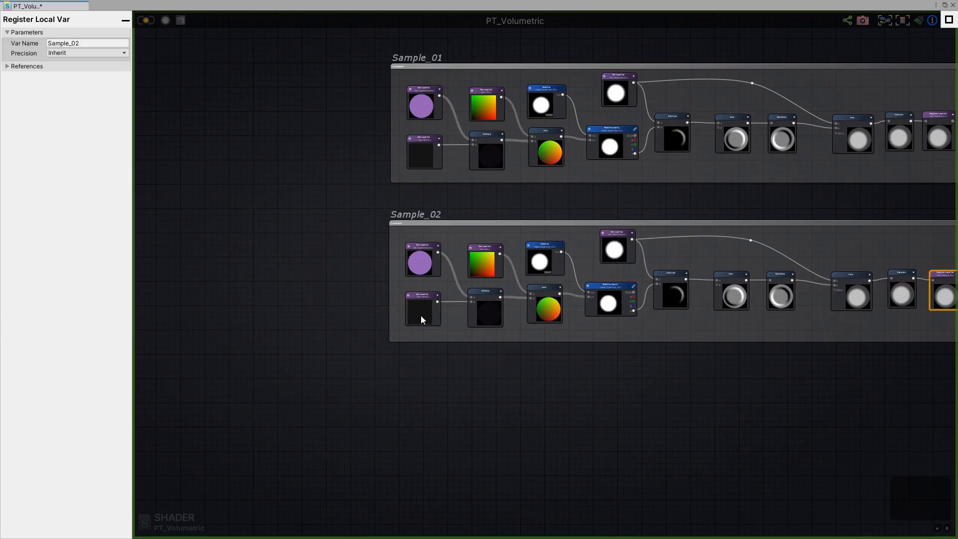
- Move Sample_02's Offset variable slightly left and shift all nodes from UVs and Multiply onward right, opening a gap between them
{"action": "left_click_drag", "start_coordinate": [415, 311], "coordinate": [405, 311]}
{"action": "middle_click_drag", "start_coordinate": [838, 306], "coordinate": [676, 321]}
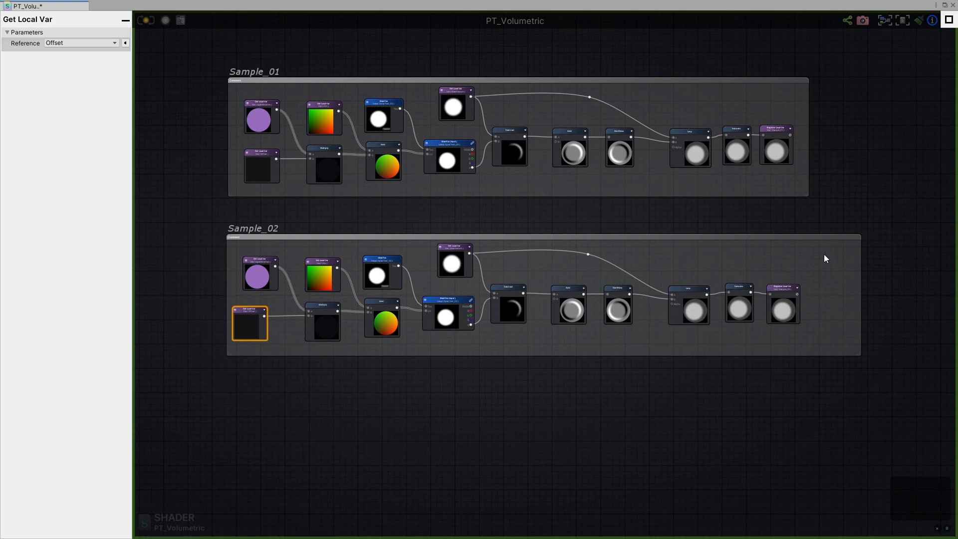
{"action": "left_click_drag", "start_coordinate": [824, 258], "coordinate": [279, 334]}
{"action": "left_click_drag", "start_coordinate": [331, 284], "coordinate": [368, 286]}
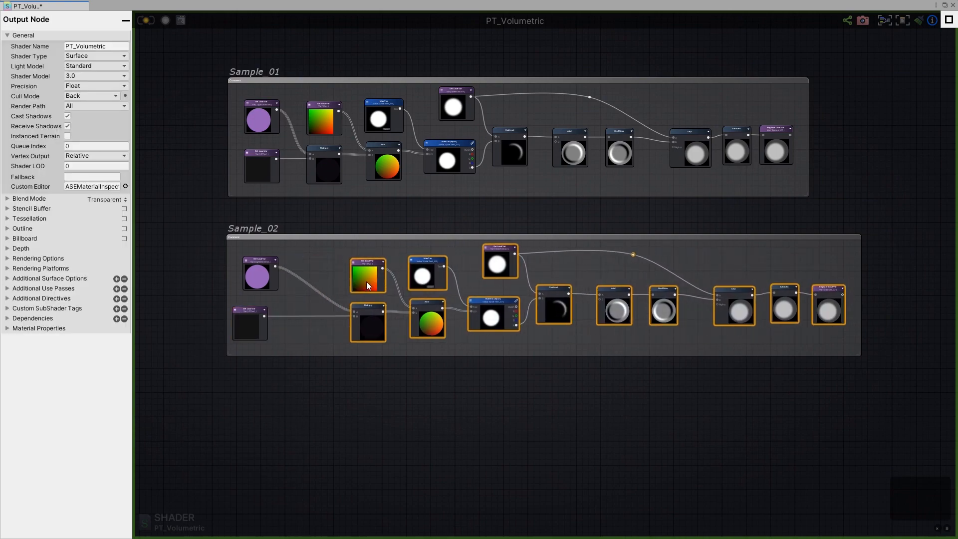
- Insert a Multiply node with B set to 0.5 between Sample_02's Offset variable and the existing Multiply's B input
{"action": "scroll", "coordinate": [381, 291], "scroll_direction": "up", "scroll_amount": 6}
{"action": "left_click", "coordinate": [421, 295]}
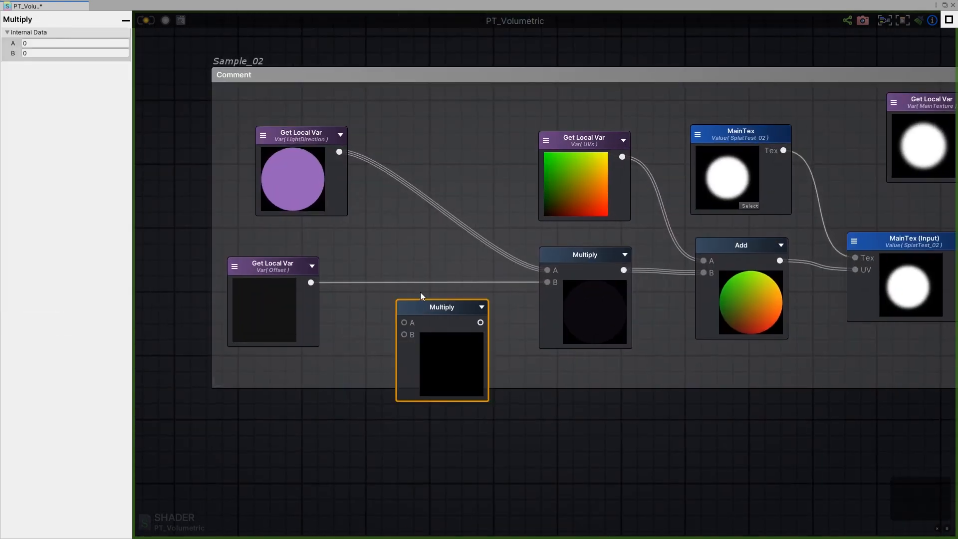
{"action": "left_click_drag", "start_coordinate": [429, 310], "coordinate": [440, 279]}
{"action": "left_click", "coordinate": [75, 43]}
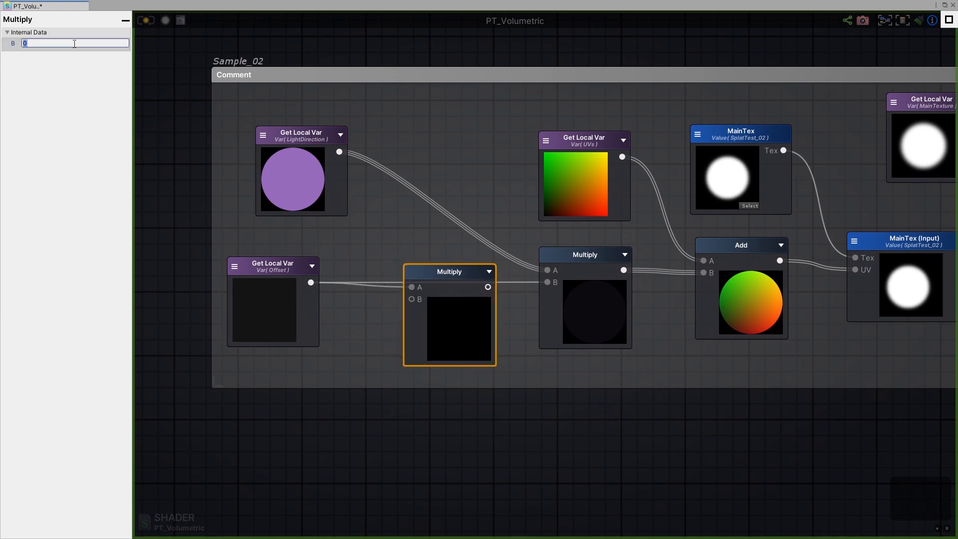
{"action": "type", "text": "0.5"}
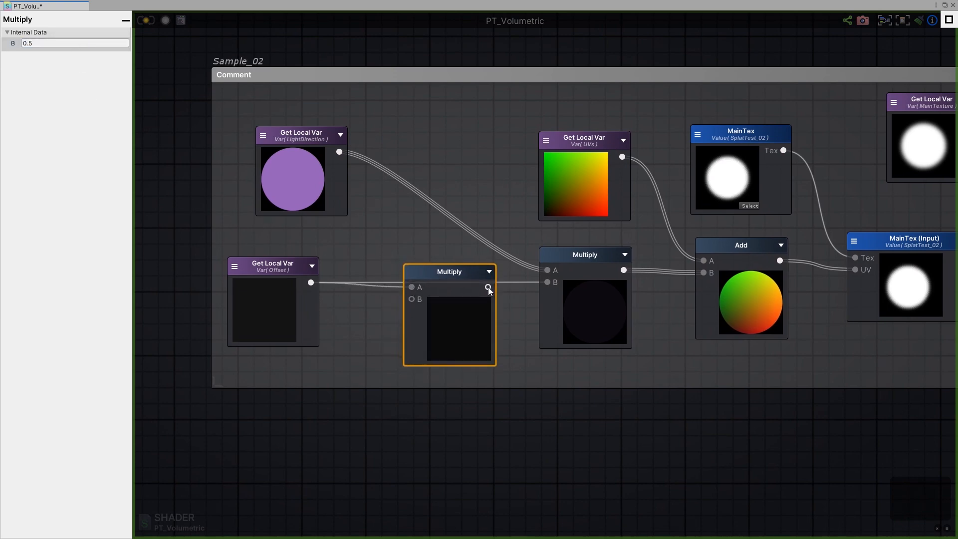
{"action": "left_click_drag", "start_coordinate": [488, 287], "coordinate": [541, 278]}
{"action": "left_click_drag", "start_coordinate": [453, 274], "coordinate": [439, 265]}
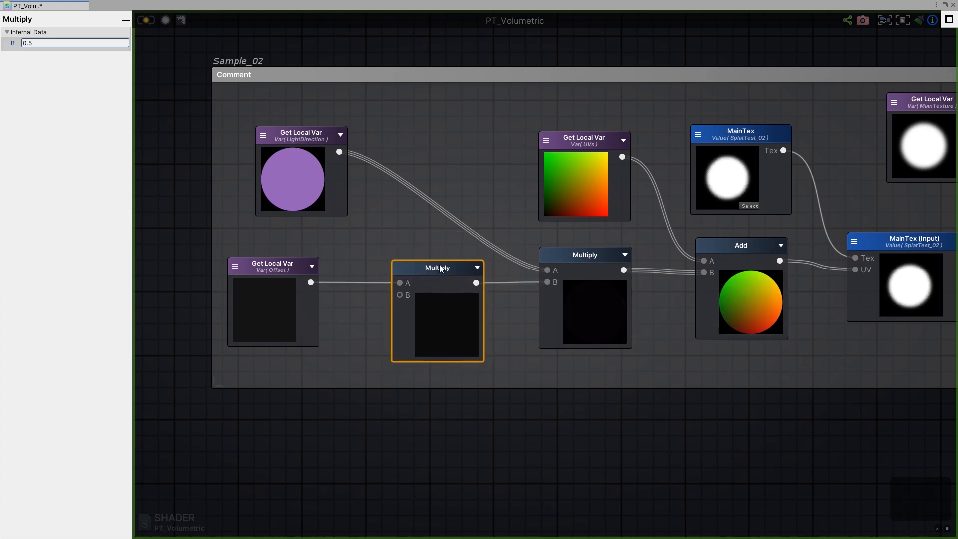
- Space out the Offset variable, the new 0.5 Multiply and the following Multiply within Sample_02
{"action": "scroll", "coordinate": [442, 265], "scroll_direction": "down", "scroll_amount": 2}
{"action": "left_click_drag", "start_coordinate": [313, 262], "coordinate": [332, 266]}
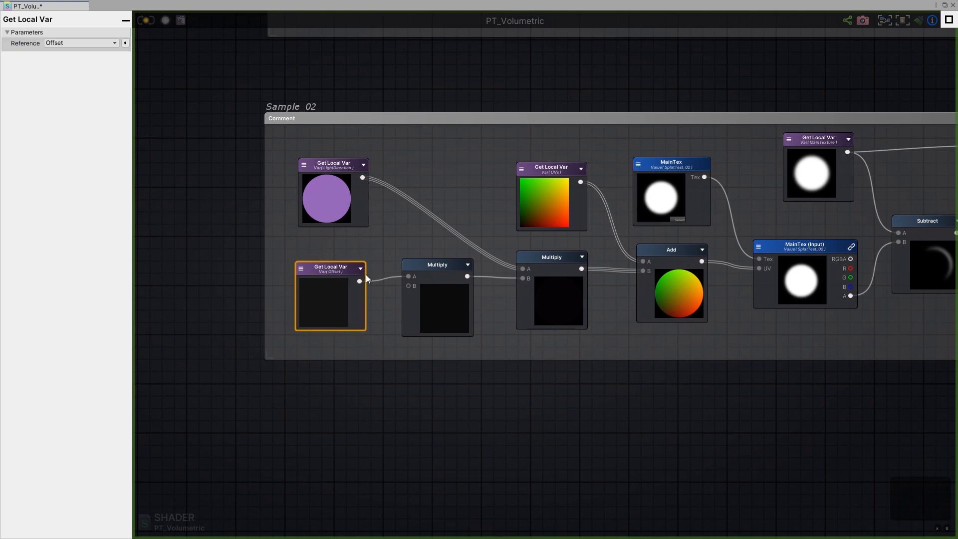
{"action": "left_click_drag", "start_coordinate": [438, 289], "coordinate": [445, 291]}
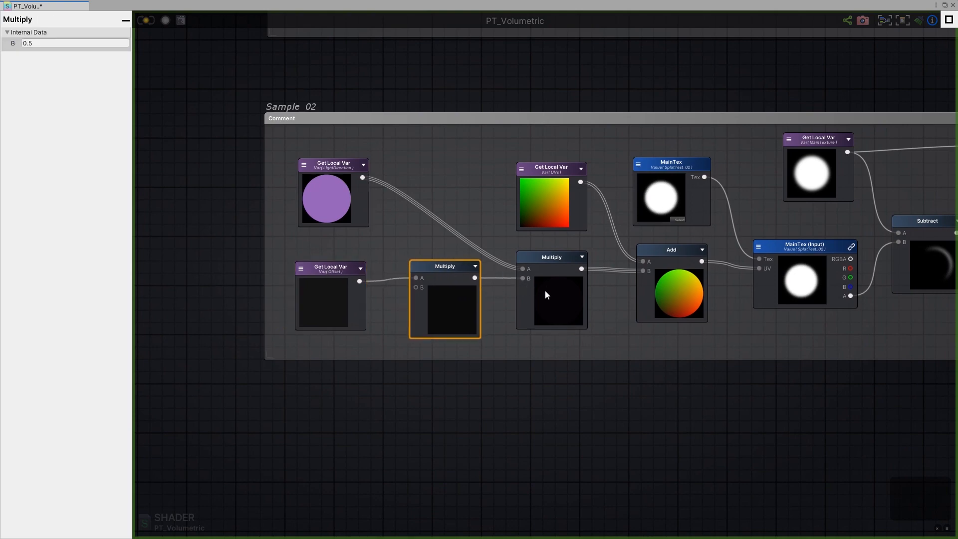
{"action": "left_click_drag", "start_coordinate": [546, 295], "coordinate": [559, 294]}
{"action": "left_click_drag", "start_coordinate": [421, 292], "coordinate": [421, 290]}
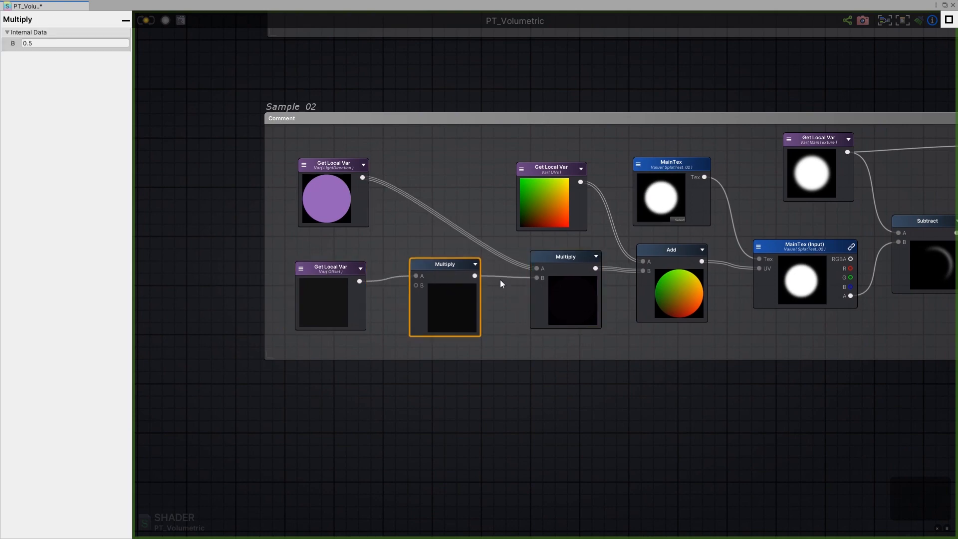
{"action": "left_click_drag", "start_coordinate": [331, 270], "coordinate": [325, 259]}
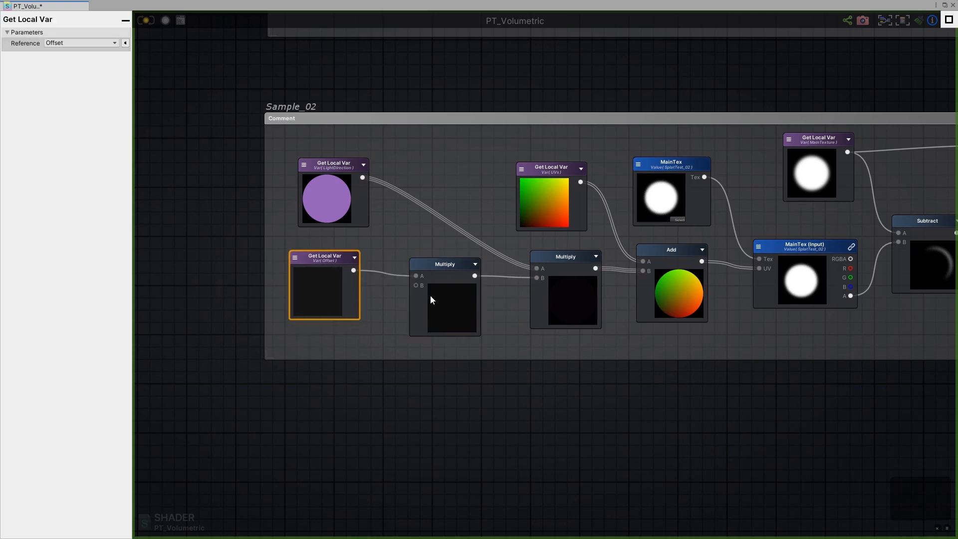
{"action": "left_click_drag", "start_coordinate": [434, 295], "coordinate": [476, 295]}
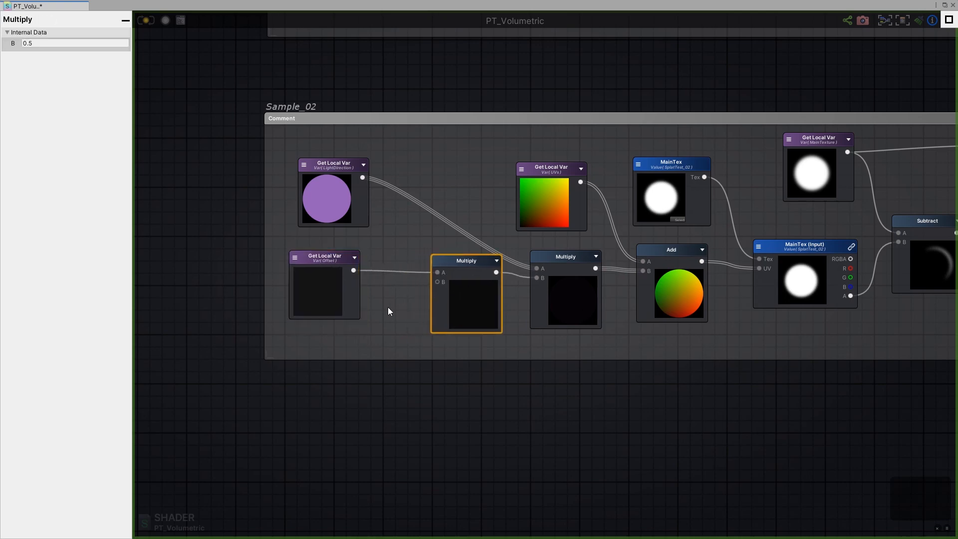
- Try feeding the new Multiply's B input from a constant Float of 0.5 named .5, and delete that node again
{"action": "key", "text": "1"}
{"action": "left_click", "coordinate": [376, 295]}
{"action": "mouse_move", "coordinate": [388, 298]}
{"action": "left_mouse_down"}
{"action": "mouse_move", "coordinate": [384, 292]}
{"action": "mouse_move", "coordinate": [437, 282]}
{"action": "mouse_move", "coordinate": [393, 295]}
{"action": "left_mouse_up"}
{"action": "type", "text": ".5"}
{"action": "left_click", "coordinate": [39, 52]}
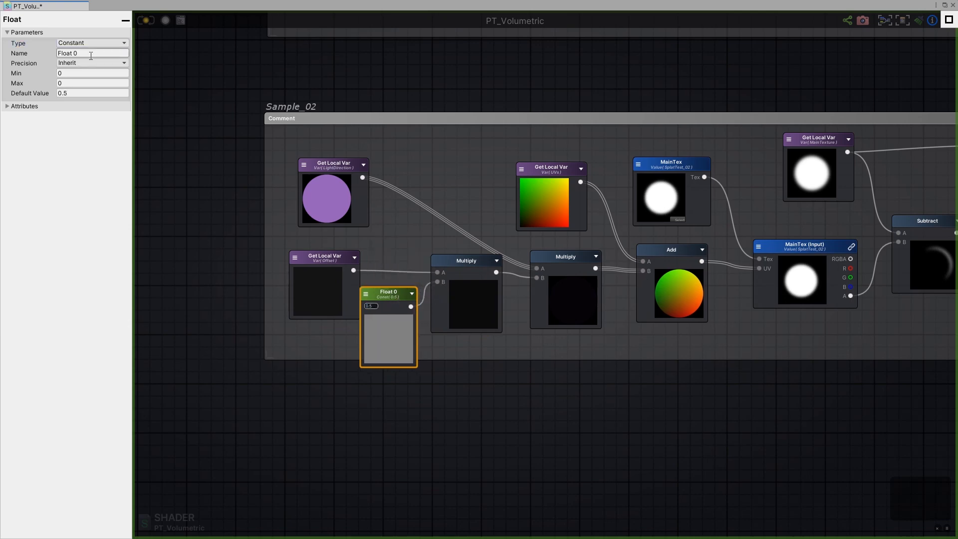
{"action": "key", "text": "BackSpace"}
{"action": "left_click", "coordinate": [457, 152]}
{"action": "scroll", "coordinate": [443, 307], "scroll_direction": "down", "scroll_amount": 3}
{"action": "scroll", "coordinate": [443, 308], "scroll_direction": "up", "scroll_amount": 3}
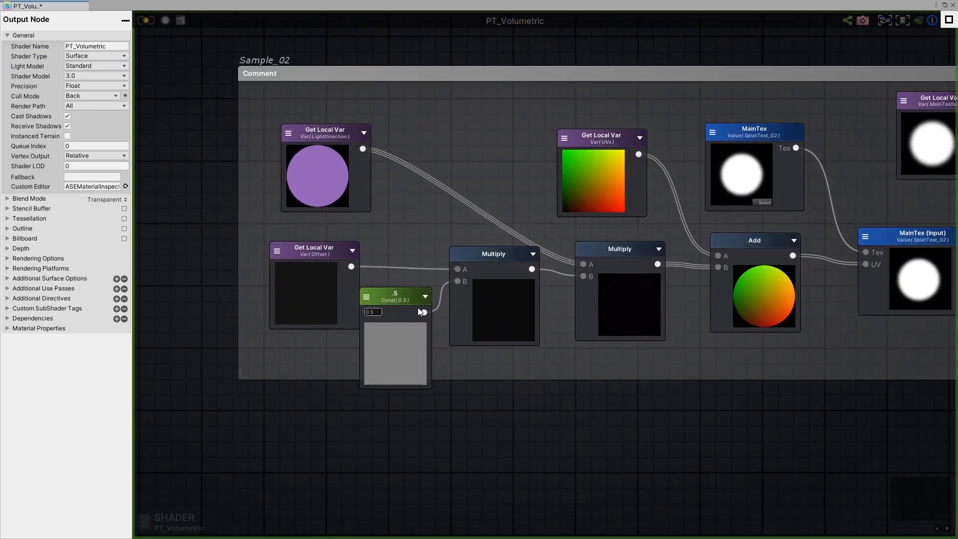
{"action": "left_click", "coordinate": [401, 302]}
{"action": "key", "text": "Delete"}
- Align the Offset variable under LightDirection and place the 0.5 Multiply midway between it and the next Multiply
{"action": "left_click", "coordinate": [477, 285]}
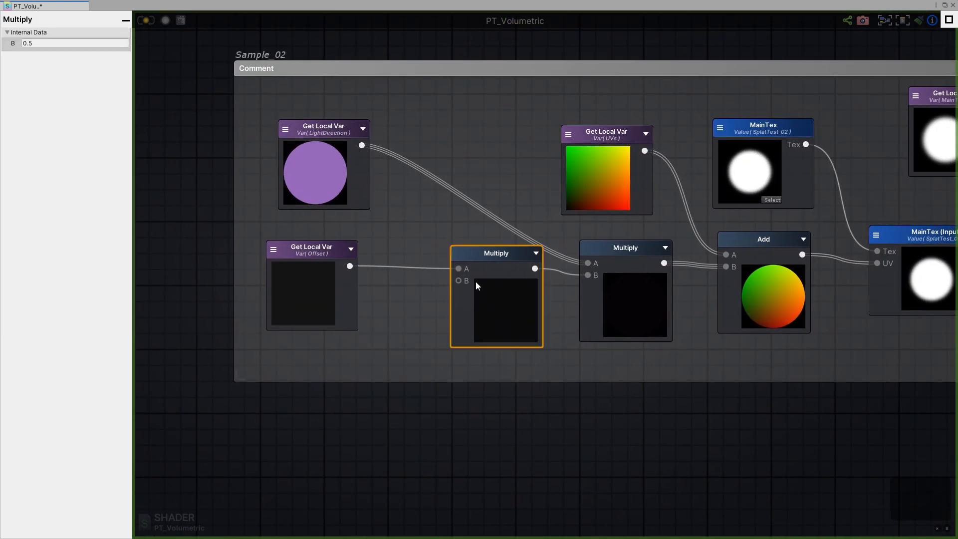
{"action": "left_click_drag", "start_coordinate": [485, 288], "coordinate": [465, 290]}
{"action": "left_click_drag", "start_coordinate": [323, 277], "coordinate": [334, 282]}
{"action": "left_click", "coordinate": [442, 300]}
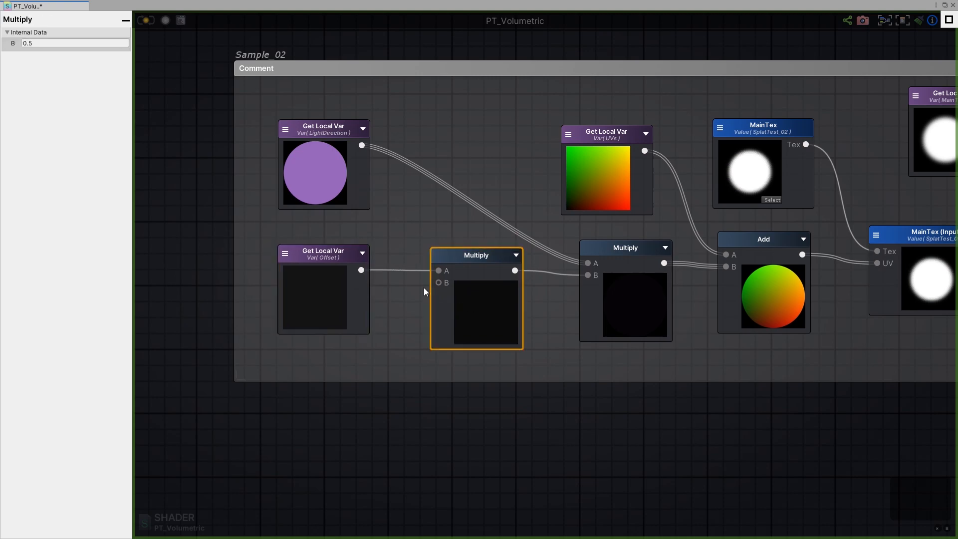
{"action": "left_click", "coordinate": [51, 43]}
{"action": "left_click_drag", "start_coordinate": [481, 298], "coordinate": [474, 299]}
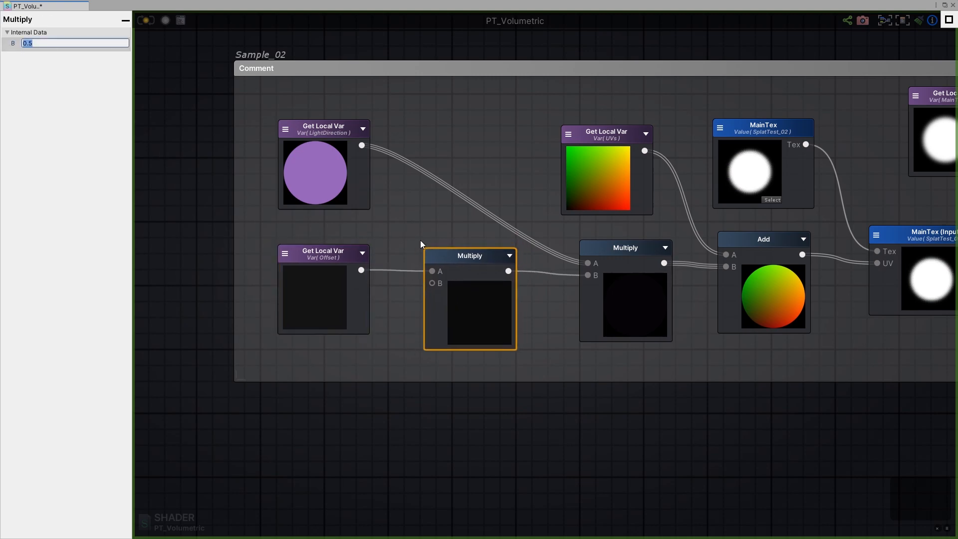
{"action": "left_click", "coordinate": [436, 232]}
- Examine the Sample_01 and Sample_02 chains through to their final nodes, along with the Offset float's property settings
{"action": "scroll", "coordinate": [436, 232], "scroll_direction": "down", "scroll_amount": 6}
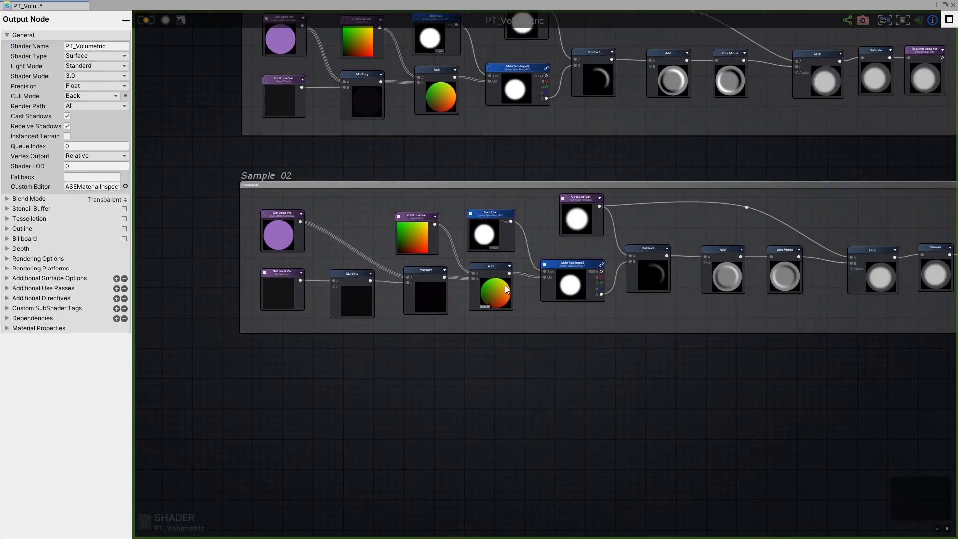
{"action": "middle_click_drag", "start_coordinate": [670, 255], "coordinate": [470, 271]}
{"action": "scroll", "coordinate": [639, 235], "scroll_direction": "up", "scroll_amount": 1}
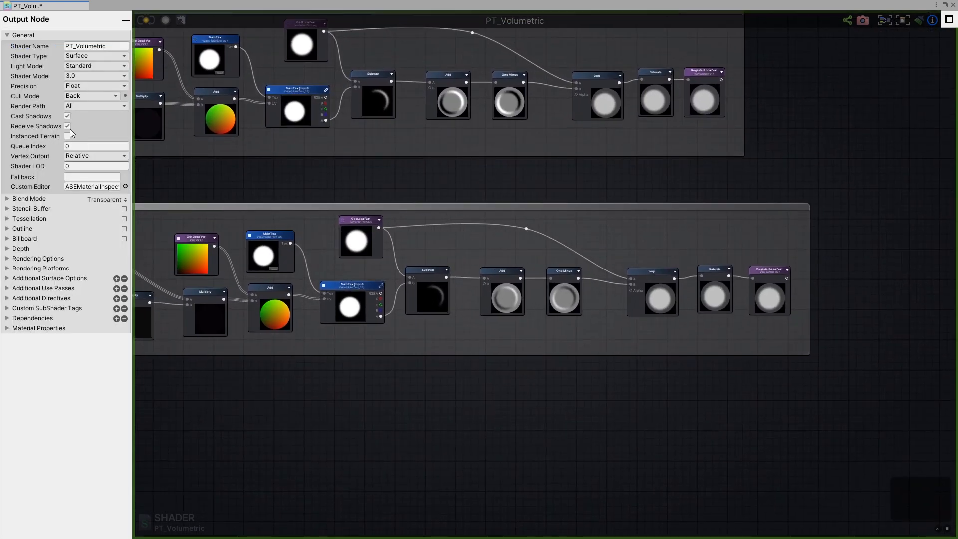
{"action": "middle_click_drag", "start_coordinate": [269, 205], "coordinate": [472, 390]}
{"action": "middle_click_drag", "start_coordinate": [195, 44], "coordinate": [287, 143]}
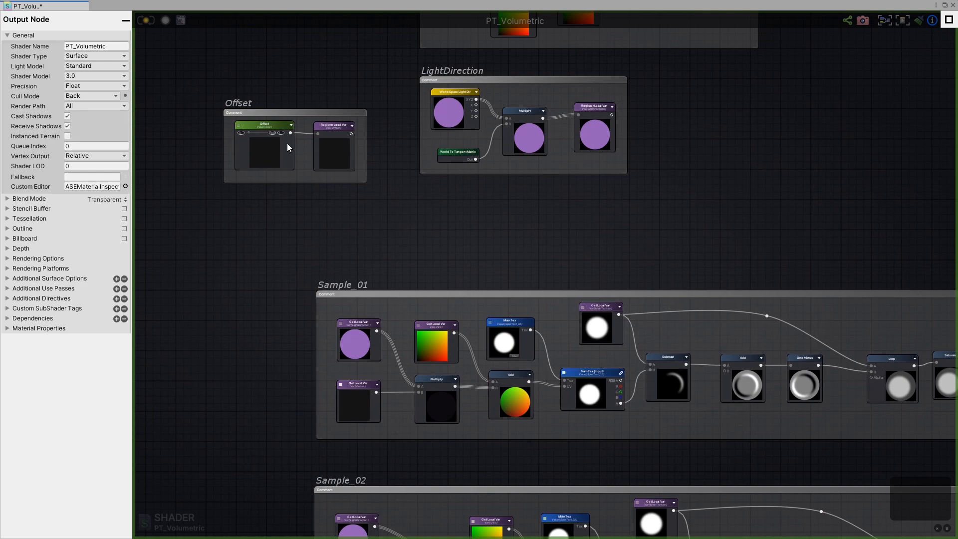
{"action": "left_click", "coordinate": [261, 125]}
{"action": "middle_click_drag", "start_coordinate": [558, 306], "coordinate": [150, 125]}
{"action": "scroll", "coordinate": [585, 260], "scroll_direction": "up", "scroll_amount": 4}
{"action": "middle_click_drag", "start_coordinate": [675, 338], "coordinate": [571, 260]}
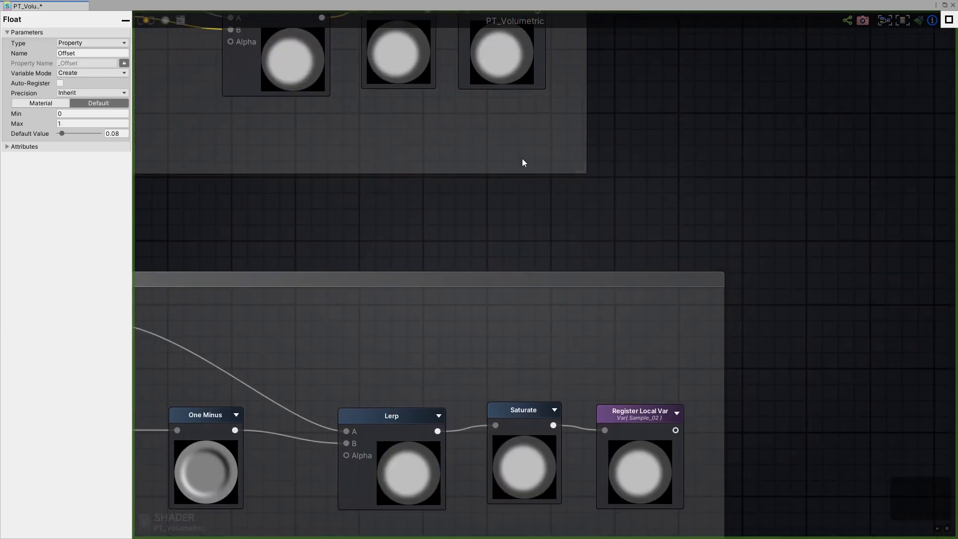
- Set the Offset float's default value to 0 and compile the shader
{"action": "scroll", "coordinate": [584, 255], "scroll_direction": "down", "scroll_amount": 3}
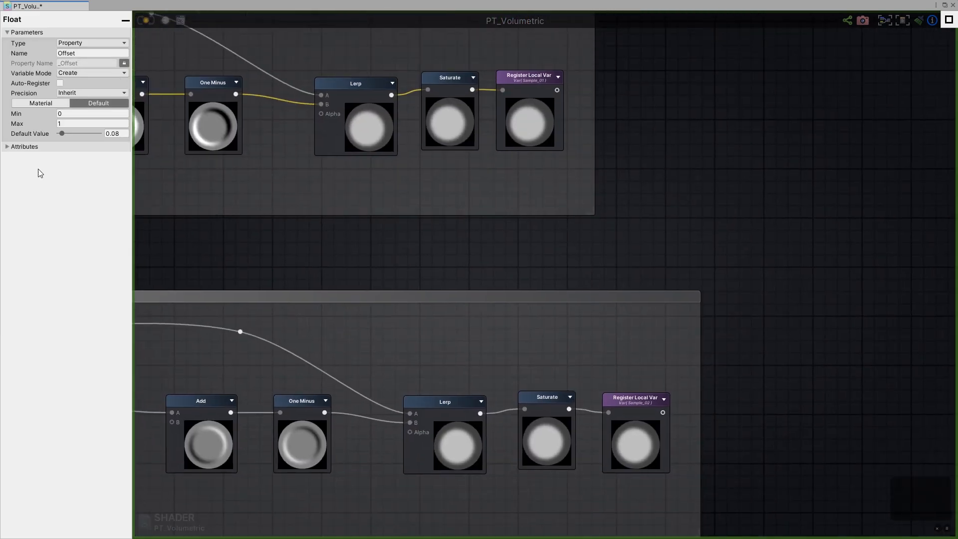
{"action": "mouse_move", "coordinate": [62, 134]}
{"action": "left_mouse_down"}
{"action": "mouse_move", "coordinate": [88, 139]}
{"action": "mouse_move", "coordinate": [71, 135]}
{"action": "mouse_move", "coordinate": [76, 147]}
{"action": "mouse_move", "coordinate": [53, 148]}
{"action": "left_mouse_up"}
{"action": "scroll", "coordinate": [302, 271], "scroll_direction": "down", "scroll_amount": 7}
{"action": "middle_click_drag", "start_coordinate": [303, 271], "coordinate": [456, 250]}
{"action": "scroll", "coordinate": [456, 250], "scroll_direction": "up", "scroll_amount": 3}
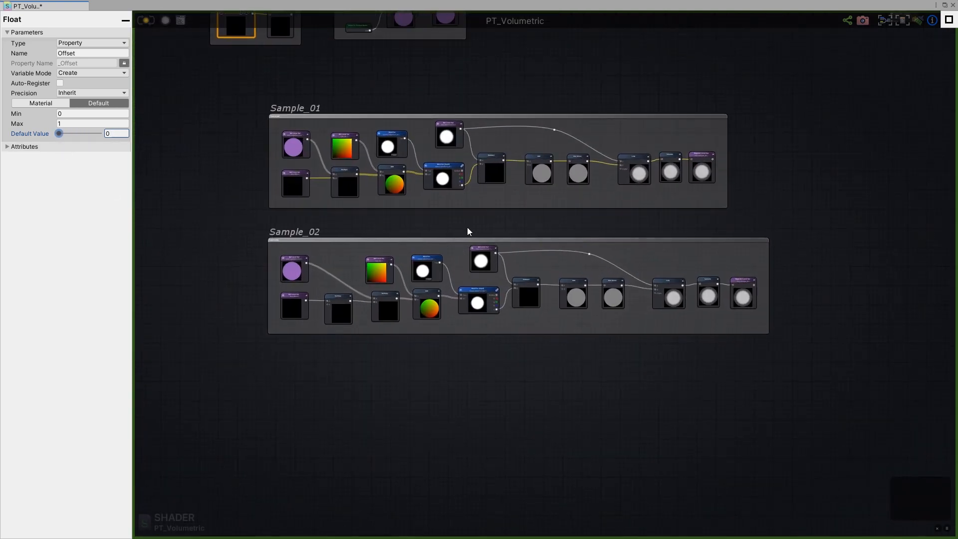
{"action": "left_click", "coordinate": [700, 299]}
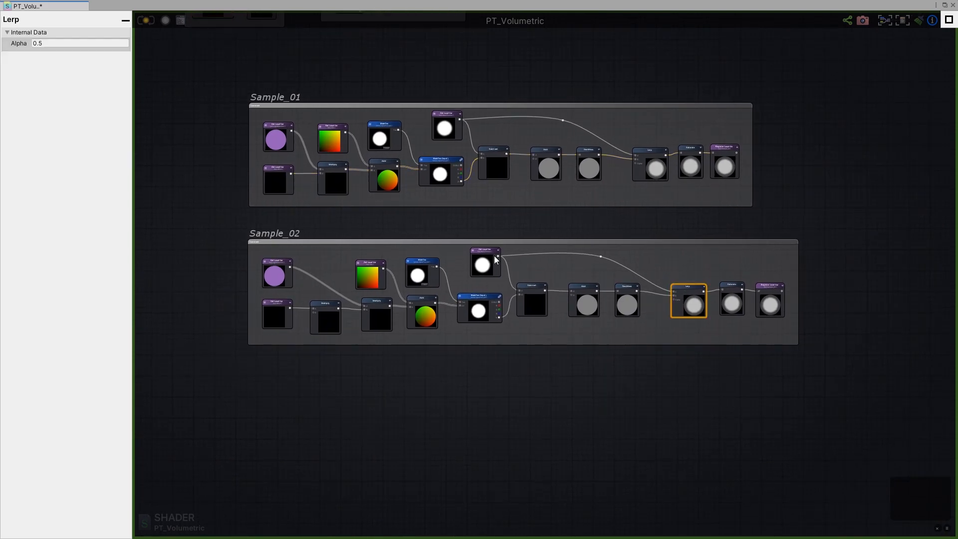
{"action": "scroll", "coordinate": [707, 299], "scroll_direction": "up", "scroll_amount": 2}
{"action": "scroll", "coordinate": [707, 296], "scroll_direction": "up", "scroll_amount": 1}
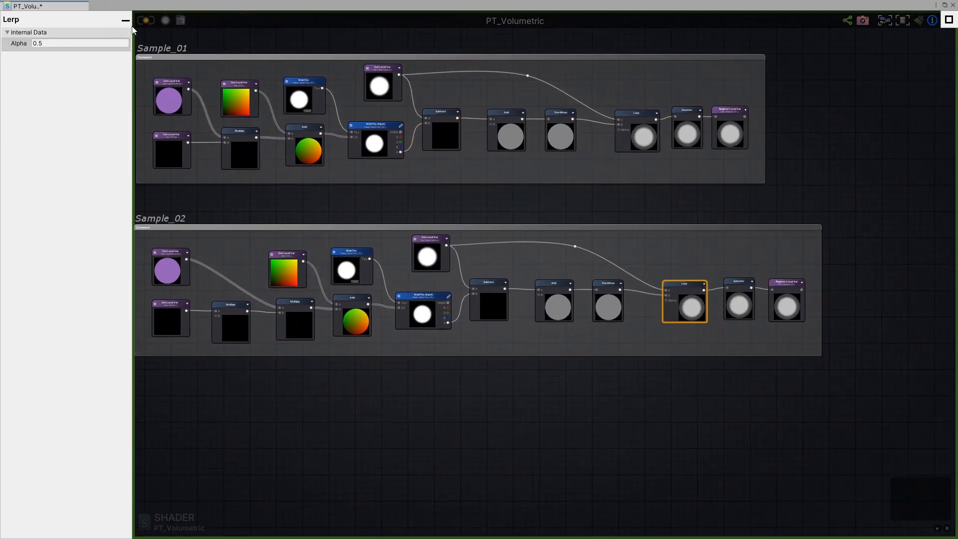
{"action": "left_click", "coordinate": [146, 20]}
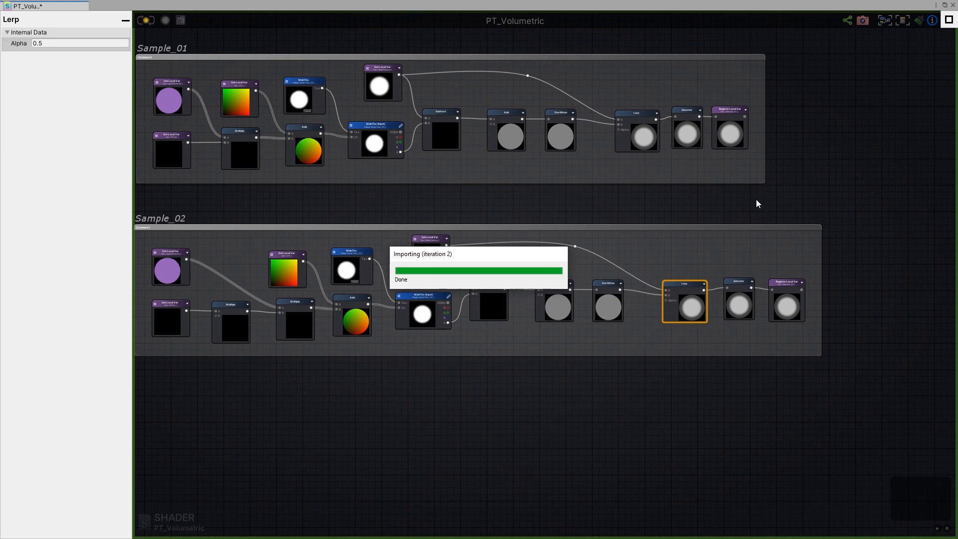
- Add a Lerp node fed by the Sample_01 and Sample_02 outputs as A and B, with Alpha set to 0.5
{"action": "middle_click_drag", "start_coordinate": [855, 174], "coordinate": [635, 224]}
{"action": "left_click", "coordinate": [680, 224]}
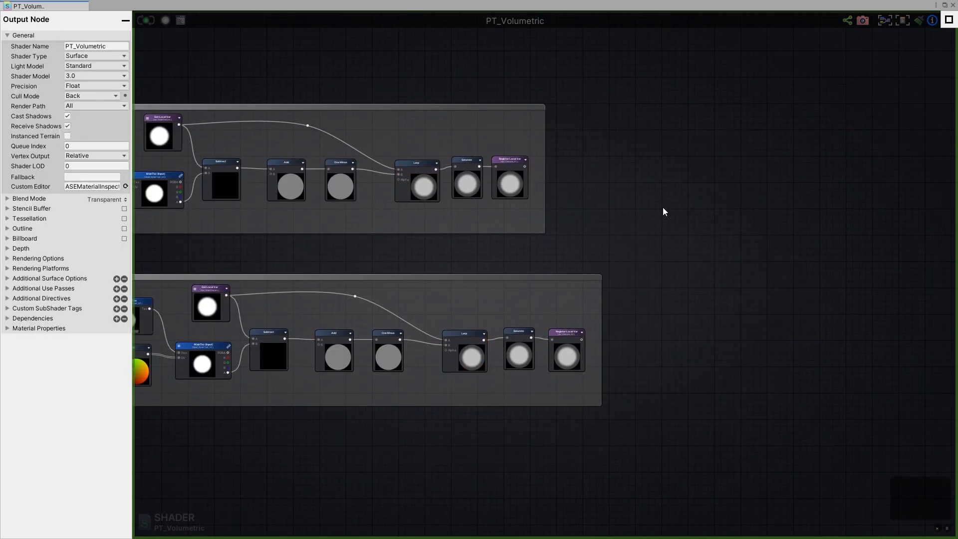
{"action": "right_click", "coordinate": [663, 208]}
{"action": "type", "text": "lerp"}
{"action": "left_click", "coordinate": [688, 248]}
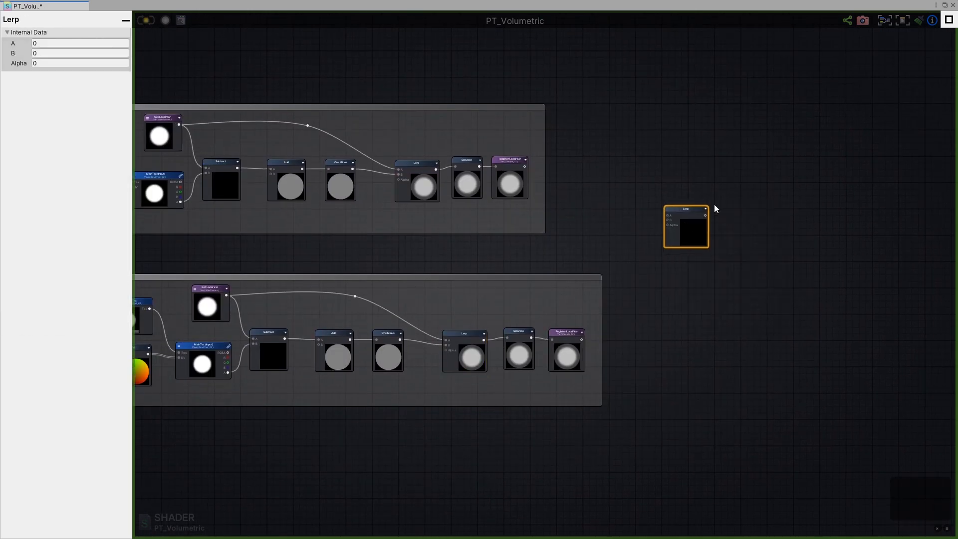
{"action": "left_click_drag", "start_coordinate": [402, 163], "coordinate": [568, 201]}
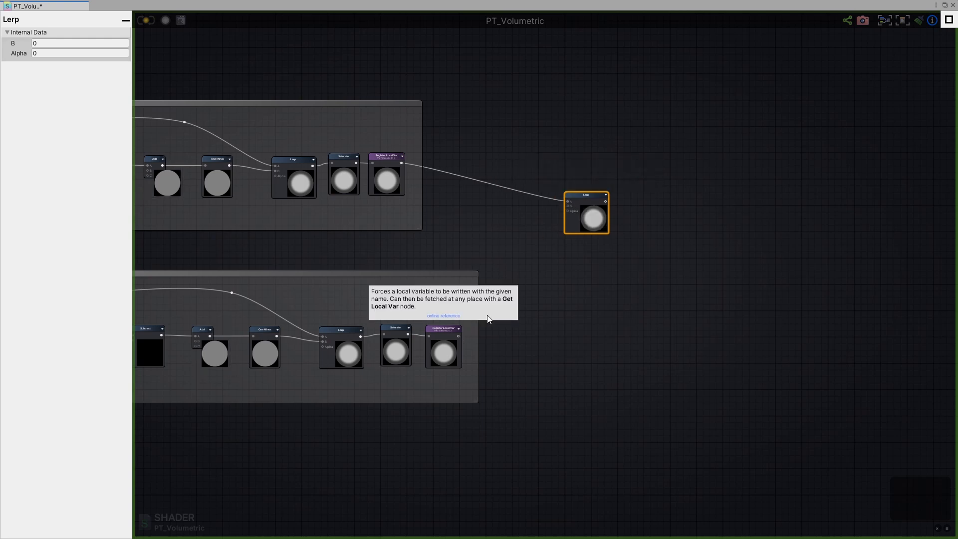
{"action": "left_click_drag", "start_coordinate": [458, 336], "coordinate": [568, 206]}
{"action": "left_click", "coordinate": [80, 43]}
{"action": "type", "text": "0.5"}
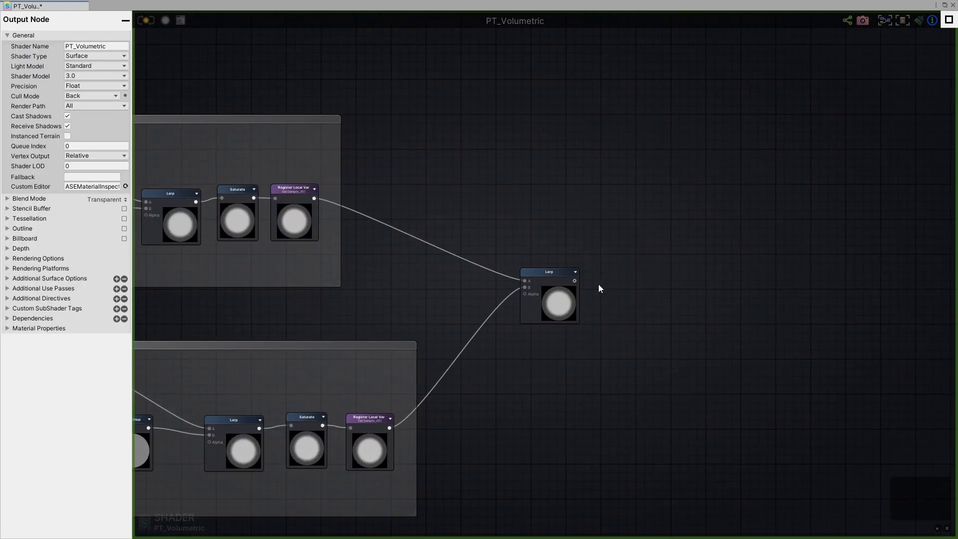
- Register the new Lerp's output as a local variable named AllSamples
{"action": "left_click", "coordinate": [602, 284]}
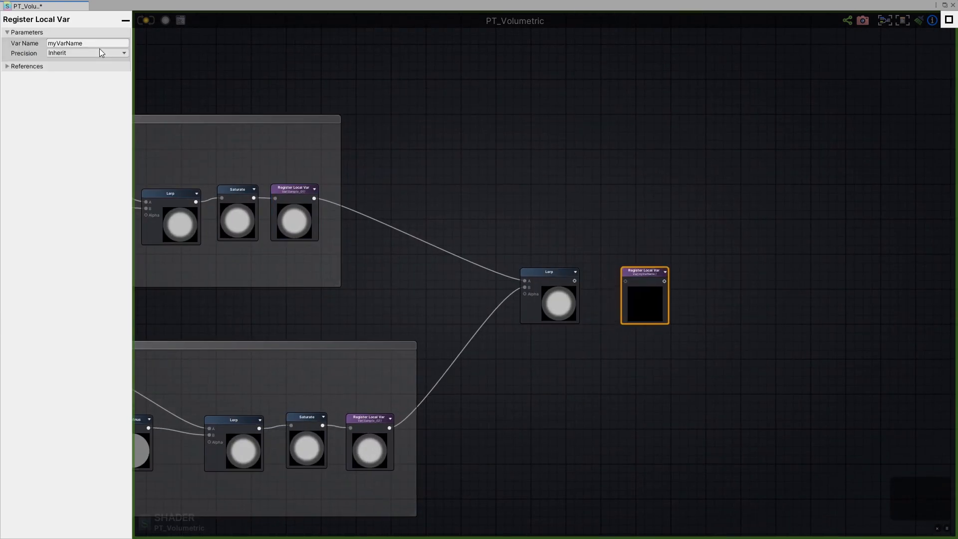
{"action": "left_click", "coordinate": [95, 44]}
{"action": "type", "text": "AllSamples"}
- Switch the Get Local Var feeding the output's Albedo to reference AllSamples
{"action": "middle_click_drag", "start_coordinate": [580, 163], "coordinate": [591, 341]}
{"action": "middle_click_drag", "start_coordinate": [515, 65], "coordinate": [495, 293]}
{"action": "scroll", "coordinate": [570, 243], "scroll_direction": "up", "scroll_amount": 1}
{"action": "left_click", "coordinate": [556, 226]}
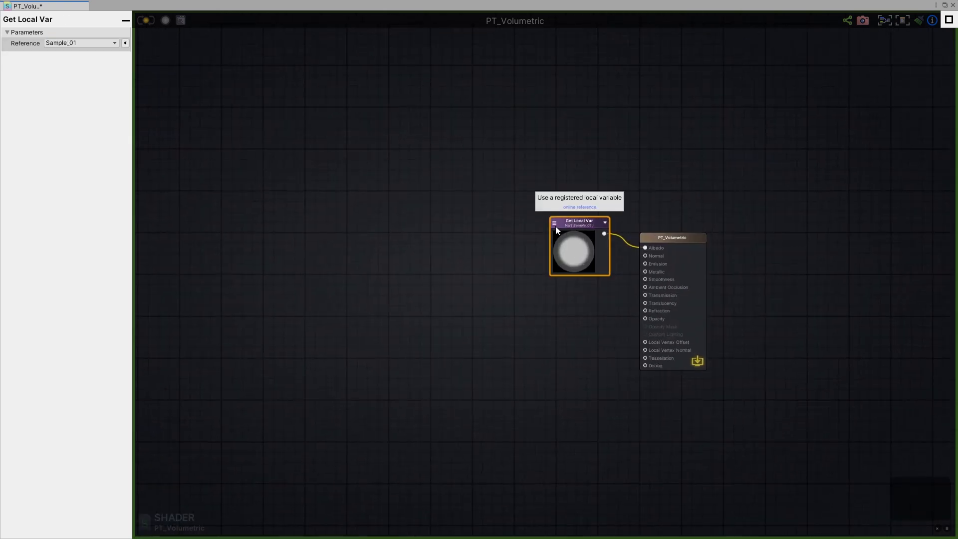
{"action": "left_click", "coordinate": [556, 226]}
{"action": "left_click", "coordinate": [576, 229]}
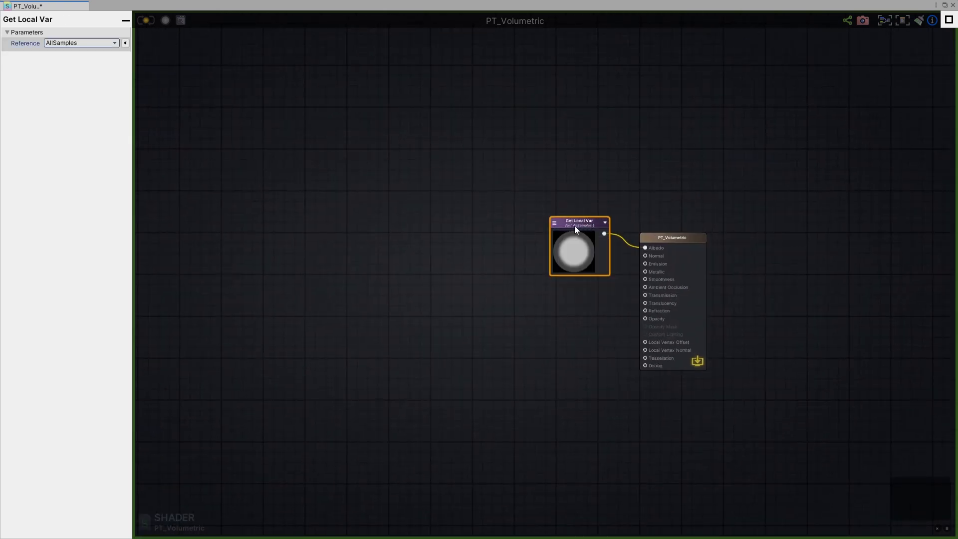
{"action": "left_click_drag", "start_coordinate": [575, 229], "coordinate": [573, 230]}
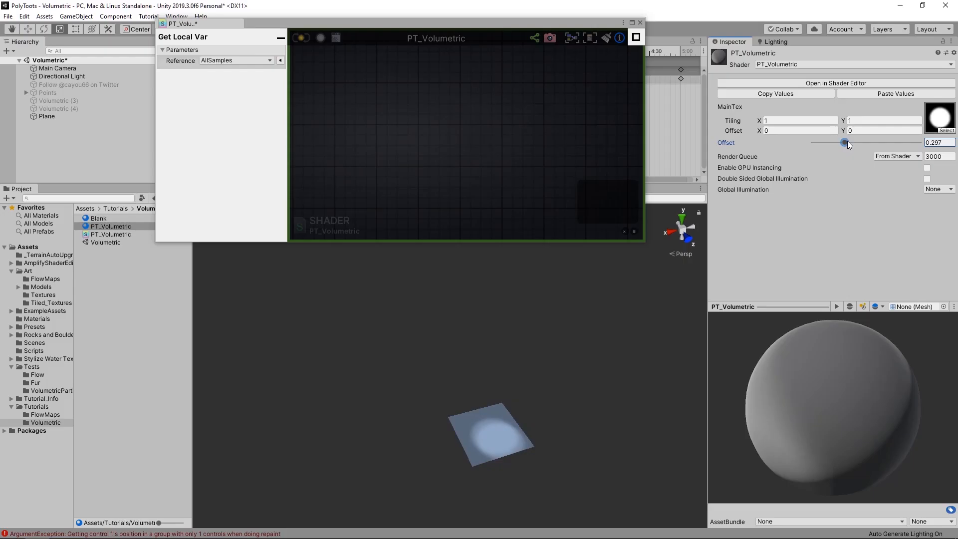
- Set the PT_Volumetric material's Offset to about 0.3 and return to the full-size shader graph
{"action": "mouse_move", "coordinate": [847, 141]}
{"action": "left_mouse_down"}
{"action": "mouse_move", "coordinate": [865, 139]}
{"action": "mouse_move", "coordinate": [826, 135]}
{"action": "mouse_move", "coordinate": [808, 181]}
{"action": "mouse_move", "coordinate": [867, 142]}
{"action": "mouse_move", "coordinate": [845, 137]}
{"action": "mouse_move", "coordinate": [885, 144]}
{"action": "mouse_move", "coordinate": [850, 141]}
{"action": "left_mouse_up"}
{"action": "left_click", "coordinate": [632, 22]}
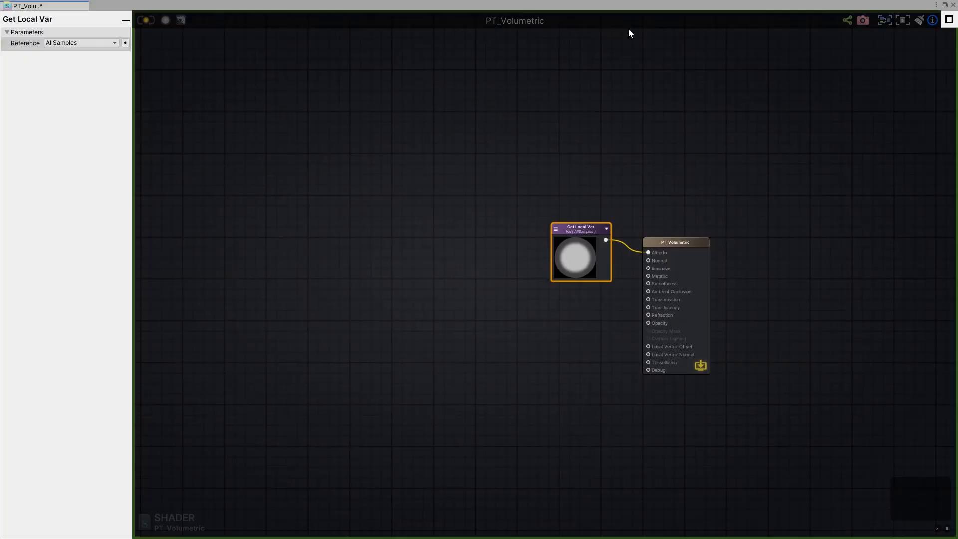
- Move the Sample_02 group slightly upward so it sits closer beneath Sample_01 with aligned edges
{"action": "middle_click_drag", "start_coordinate": [397, 215], "coordinate": [641, 214]}
{"action": "scroll", "coordinate": [641, 214], "scroll_direction": "down", "scroll_amount": 6}
{"action": "middle_click_drag", "start_coordinate": [384, 294], "coordinate": [502, 253]}
{"action": "middle_click_drag", "start_coordinate": [626, 345], "coordinate": [591, 229]}
{"action": "scroll", "coordinate": [736, 226], "scroll_direction": "up", "scroll_amount": 3}
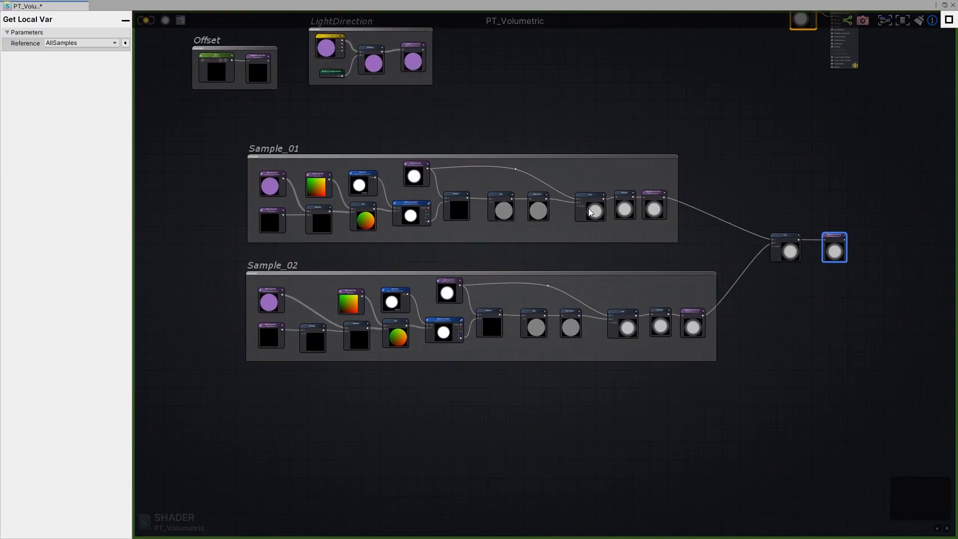
{"action": "middle_click_drag", "start_coordinate": [428, 377], "coordinate": [440, 330]}
{"action": "left_click", "coordinate": [654, 304]}
{"action": "left_click_drag", "start_coordinate": [657, 307], "coordinate": [661, 298]}
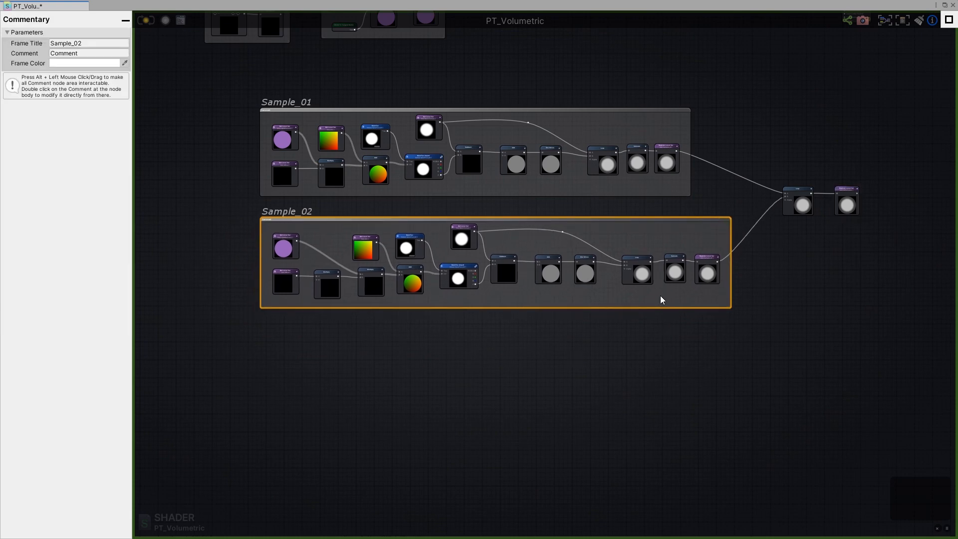
- Delete the Lerp node that blends the Sample_01 and Sample_02 outputs
{"action": "middle_click_drag", "start_coordinate": [464, 182], "coordinate": [491, 242]}
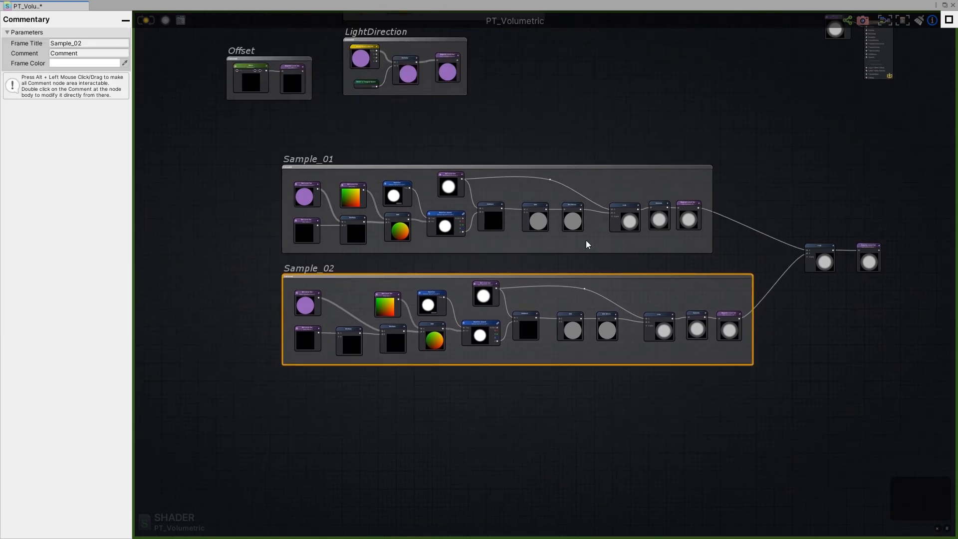
{"action": "middle_click_drag", "start_coordinate": [503, 191], "coordinate": [492, 231]}
{"action": "left_click", "coordinate": [502, 226]}
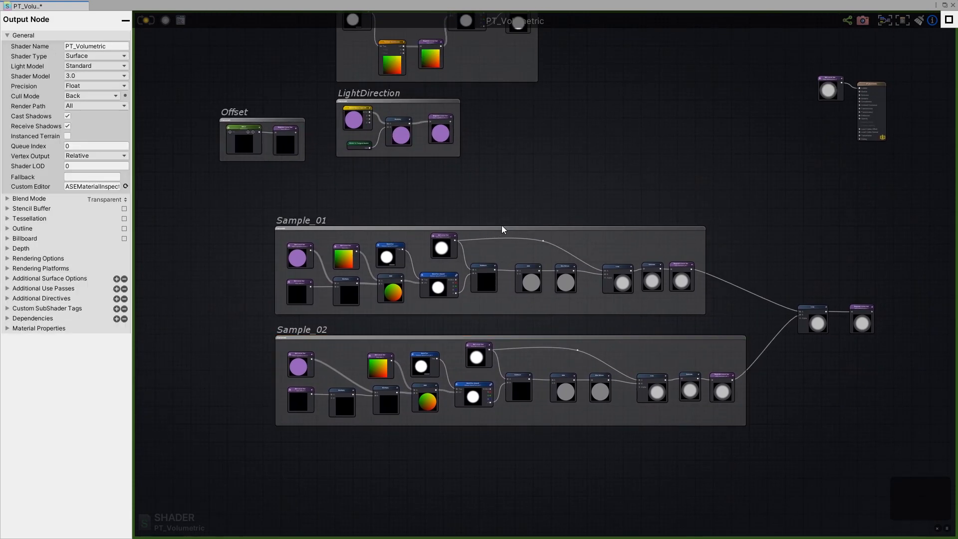
{"action": "middle_click_drag", "start_coordinate": [607, 320], "coordinate": [553, 254]}
{"action": "left_click_drag", "start_coordinate": [843, 302], "coordinate": [739, 232]}
{"action": "left_click", "coordinate": [763, 267]}
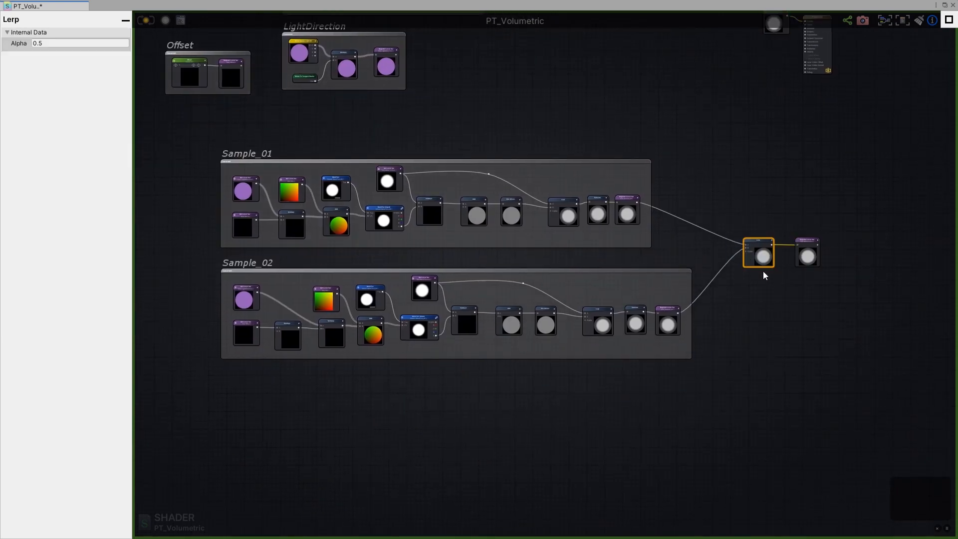
{"action": "key", "text": "Delete"}
- Move the AllSamples register variable up beside the output node, just below its Get Local Var
{"action": "left_click", "coordinate": [798, 256]}
{"action": "left_click_drag", "start_coordinate": [806, 250], "coordinate": [728, 74]}
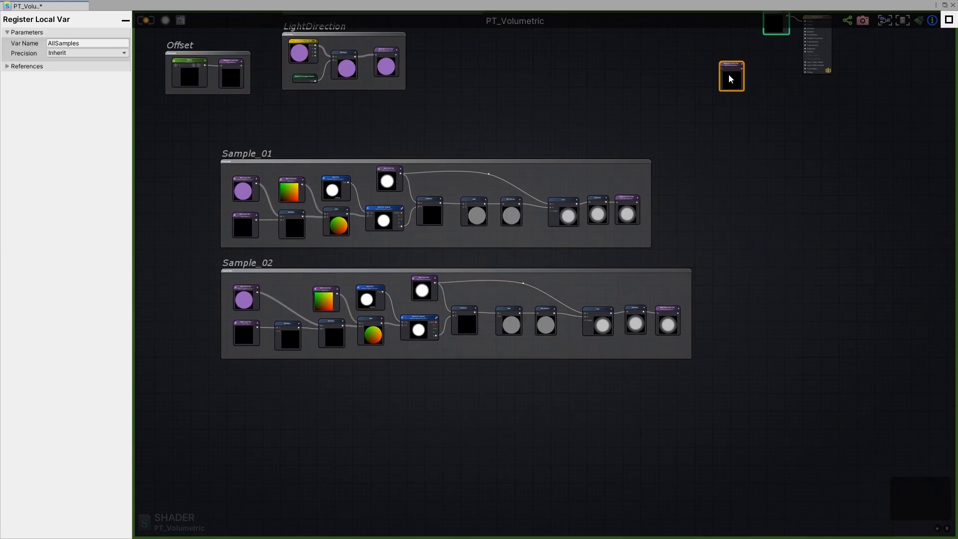
{"action": "middle_click_drag", "start_coordinate": [747, 45], "coordinate": [762, 129]}
{"action": "left_click", "coordinate": [786, 104]}
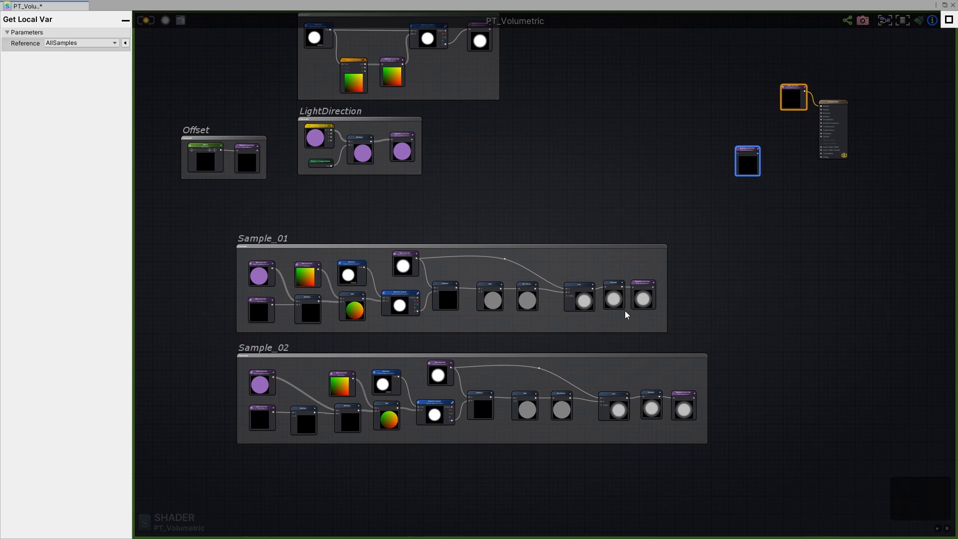
- Examine the Sample_01 and Sample_02 groups, including Sample_02's frame title and registered variable name
{"action": "middle_click_drag", "start_coordinate": [626, 313], "coordinate": [666, 247]}
{"action": "left_click_drag", "start_coordinate": [794, 398], "coordinate": [246, 161]}
{"action": "left_click_drag", "start_coordinate": [613, 193], "coordinate": [572, 195]}
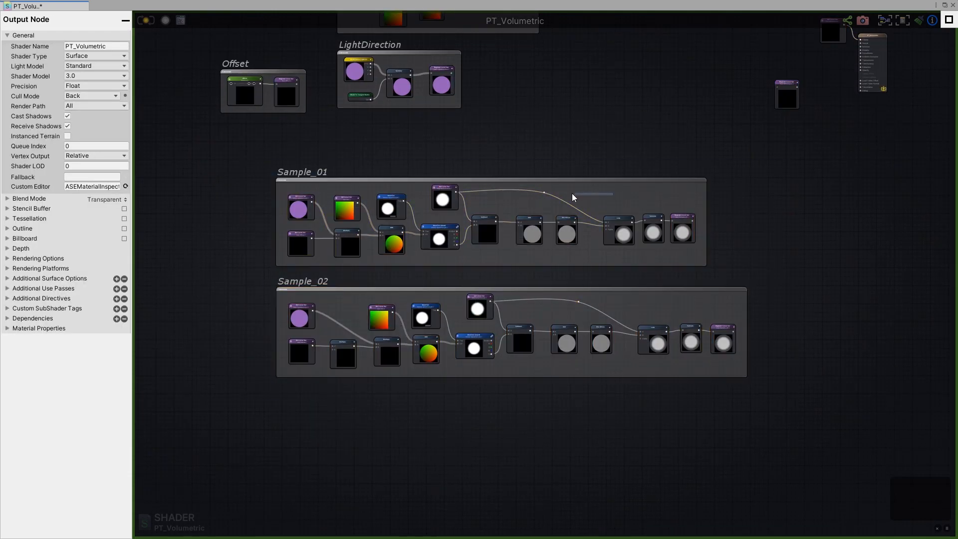
{"action": "left_click_drag", "start_coordinate": [780, 156], "coordinate": [201, 427]}
{"action": "left_click_drag", "start_coordinate": [622, 193], "coordinate": [584, 184]}
{"action": "left_click", "coordinate": [528, 149]}
{"action": "middle_click_drag", "start_coordinate": [528, 148], "coordinate": [619, 217]}
{"action": "scroll", "coordinate": [610, 202], "scroll_direction": "down", "scroll_amount": 2}
{"action": "middle_click_drag", "start_coordinate": [657, 302], "coordinate": [609, 196]}
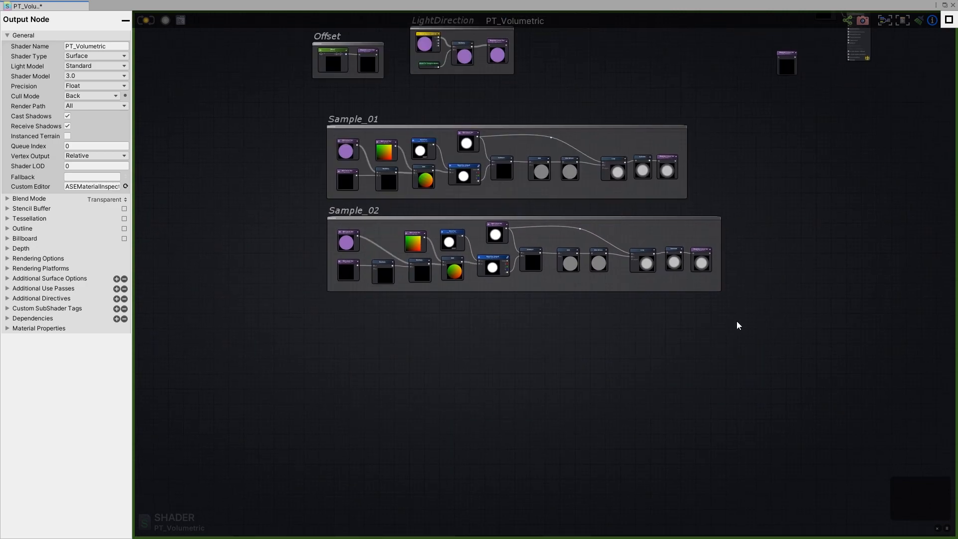
{"action": "scroll", "coordinate": [562, 276], "scroll_direction": "up", "scroll_amount": 3}
{"action": "left_click_drag", "start_coordinate": [842, 330], "coordinate": [172, 164]}
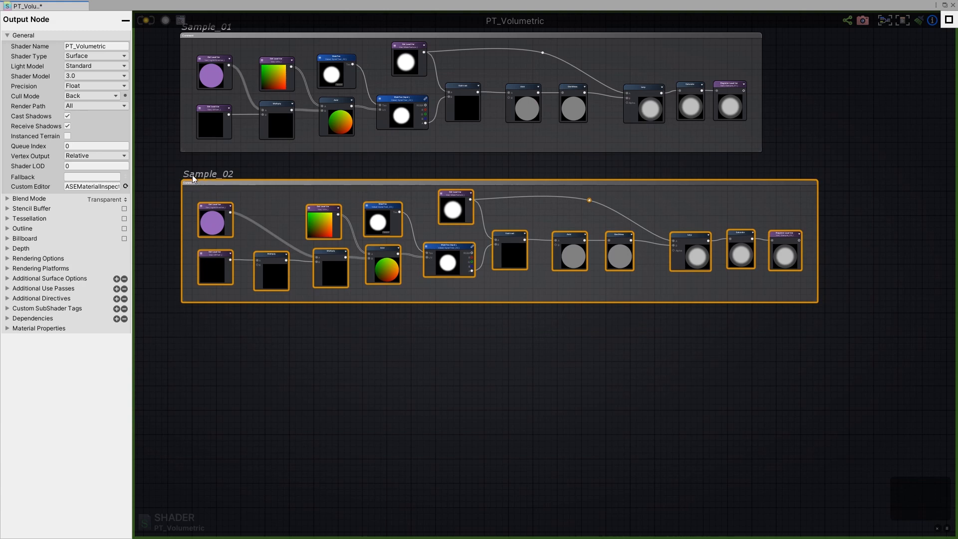
{"action": "left_click", "coordinate": [260, 195]}
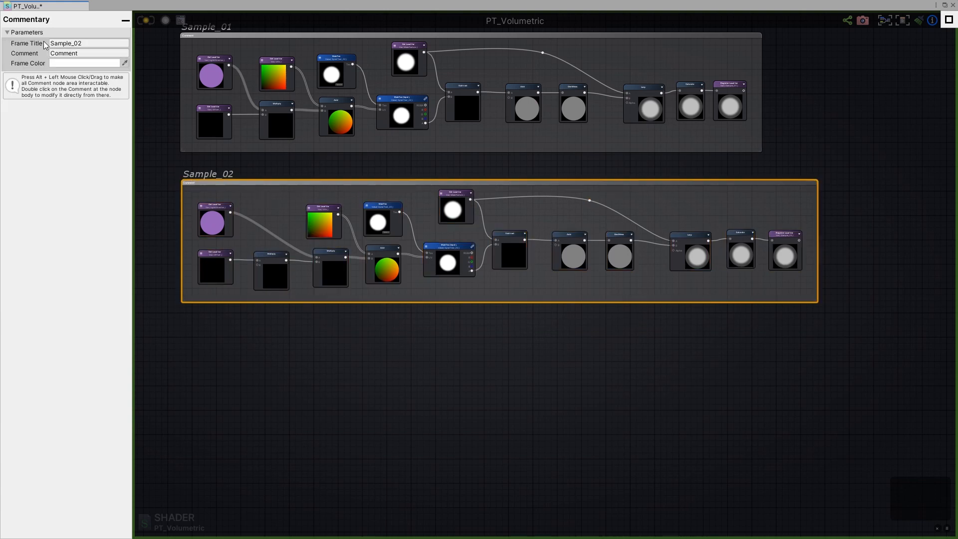
{"action": "left_click", "coordinate": [783, 252]}
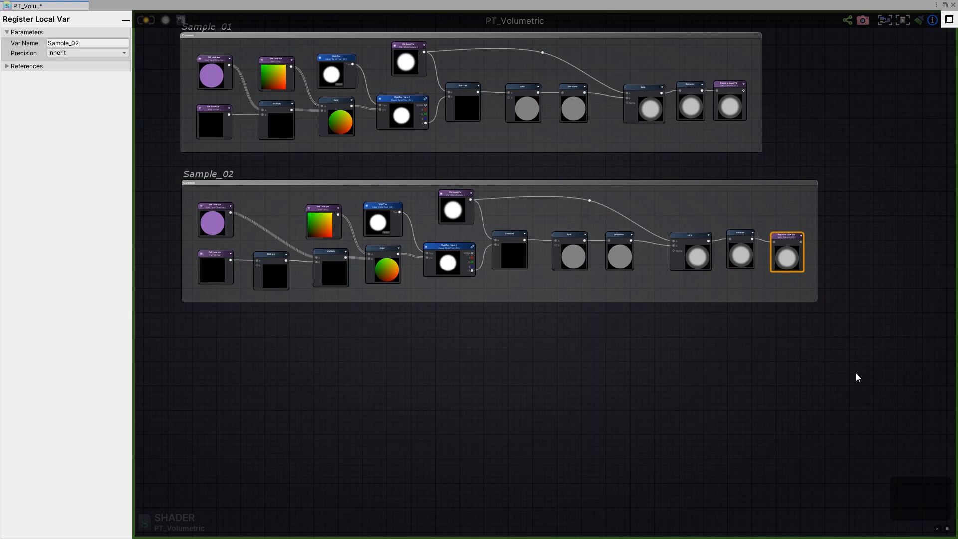
- Duplicate the Sample_02 group beneath it, title the copy Sample_03 and rename its registered variable to match
{"action": "left_click_drag", "start_coordinate": [855, 372], "coordinate": [164, 182]}
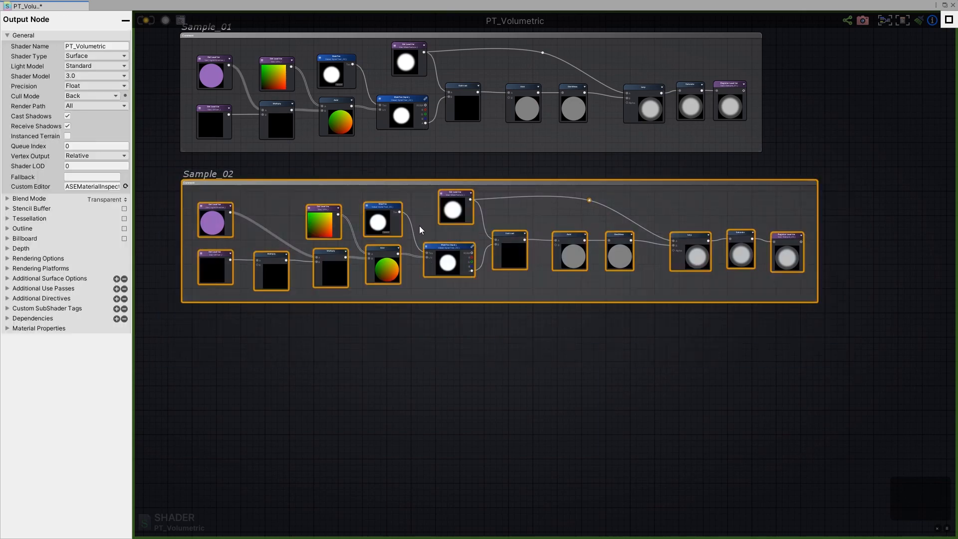
{"action": "left_click", "coordinate": [438, 364]}
{"action": "middle_click_drag", "start_coordinate": [438, 364], "coordinate": [486, 283]}
{"action": "scroll", "coordinate": [486, 282], "scroll_direction": "down", "scroll_amount": 1}
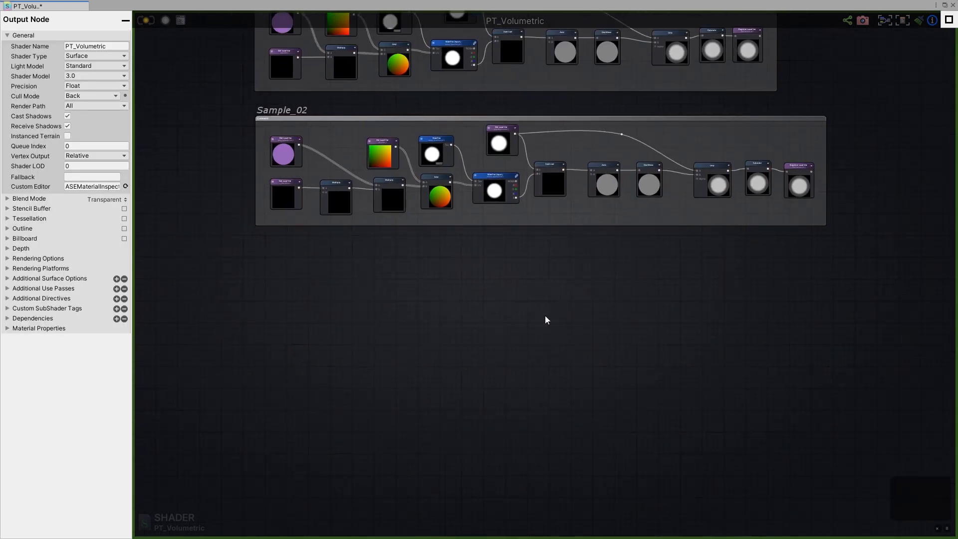
{"action": "middle_click_drag", "start_coordinate": [545, 316], "coordinate": [521, 247]}
{"action": "key", "text": "ctrl+v"}
{"action": "left_click_drag", "start_coordinate": [774, 258], "coordinate": [676, 198]}
{"action": "left_click", "coordinate": [775, 259]}
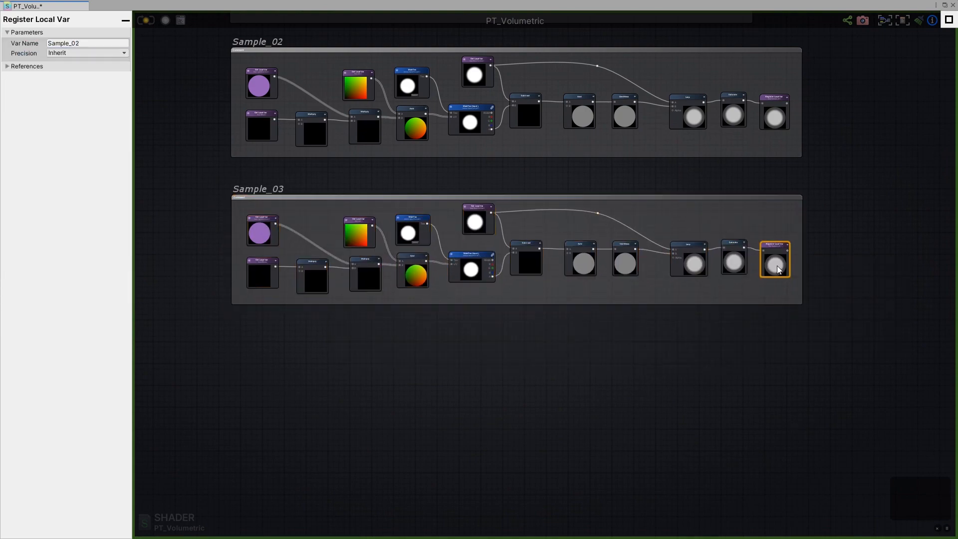
{"action": "left_click", "coordinate": [88, 41]}
- Duplicate the Sample_03 group below it and name the copy's frame and registered variable Sample_04
{"action": "left_click", "coordinate": [629, 327]}
{"action": "key", "text": "ctrl+v"}
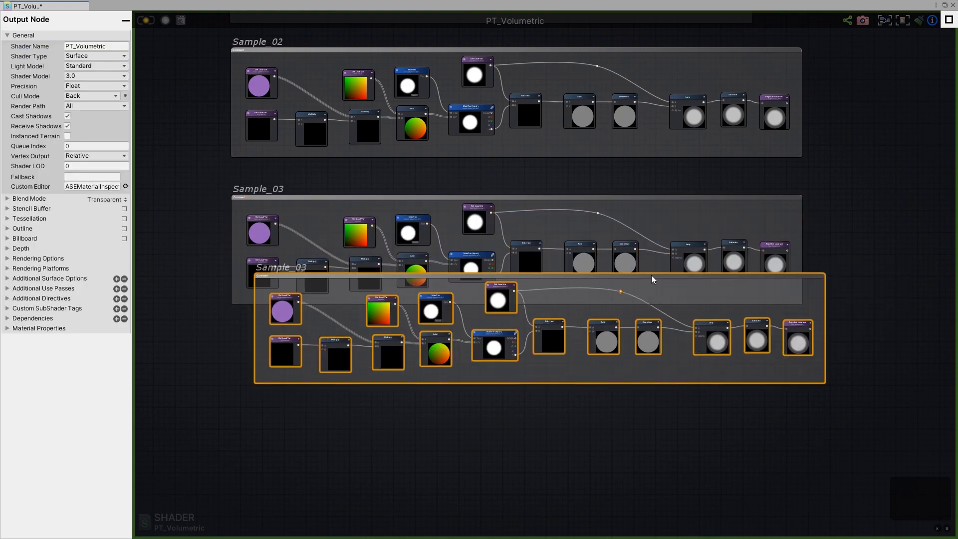
{"action": "left_click_drag", "start_coordinate": [652, 278], "coordinate": [630, 338]}
{"action": "left_click", "coordinate": [630, 338]}
{"action": "left_click", "coordinate": [89, 43]}
{"action": "type", "text": "4"}
{"action": "left_click", "coordinate": [777, 394]}
{"action": "middle_click_drag", "start_coordinate": [448, 366], "coordinate": [451, 276]}
{"action": "left_click", "coordinate": [663, 401]}
{"action": "middle_click_drag", "start_coordinate": [664, 400], "coordinate": [648, 252]}
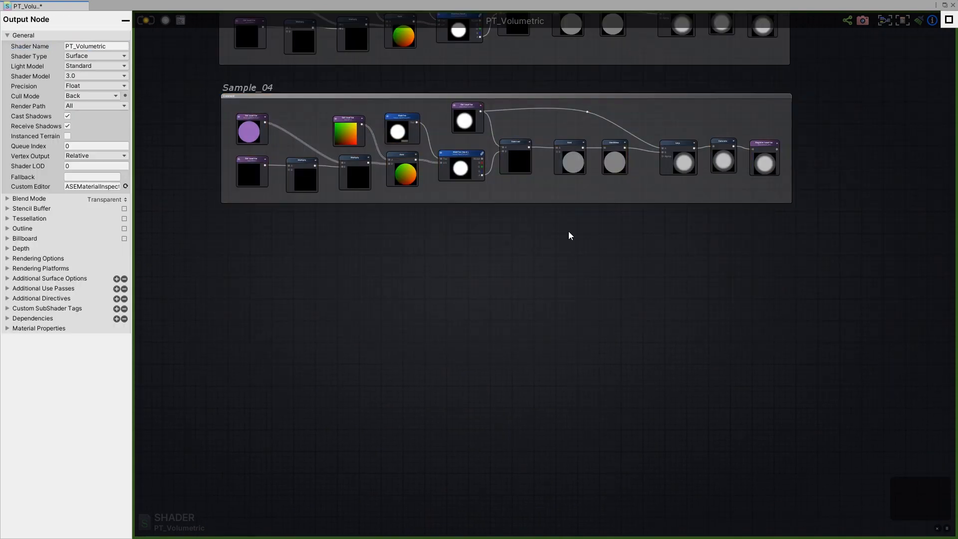
- Duplicate the Sample_04 group below it and name the copy's frame and registered variable Sample_05
{"action": "scroll", "coordinate": [594, 284], "scroll_direction": "down", "scroll_amount": 3}
{"action": "left_click", "coordinate": [419, 211]}
{"action": "key", "text": "ctrl+v"}
{"action": "scroll", "coordinate": [374, 323], "scroll_direction": "up", "scroll_amount": 2}
{"action": "left_click", "coordinate": [793, 364]}
{"action": "left_click_drag", "start_coordinate": [76, 43], "coordinate": [106, 52]}
{"action": "type", "text": "5"}
{"action": "left_click", "coordinate": [791, 232]}
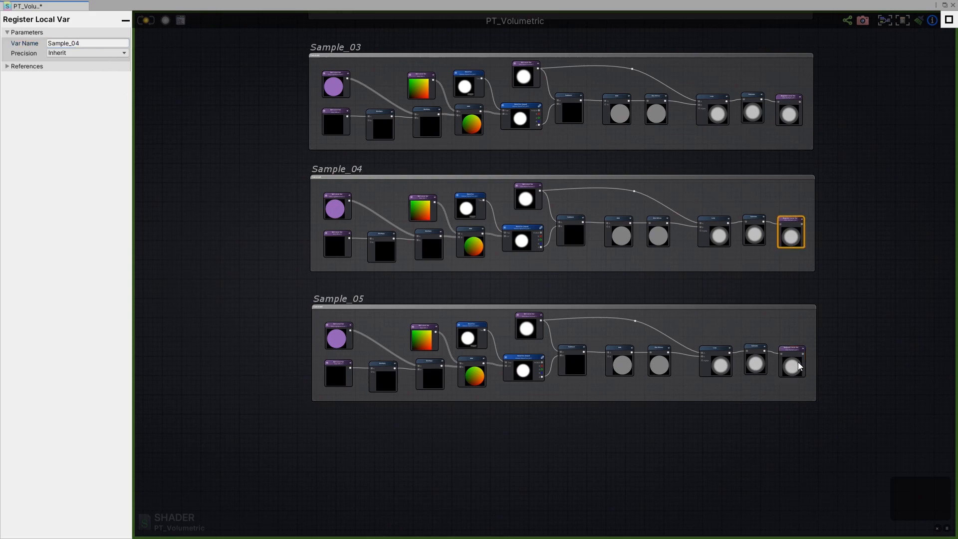
{"action": "left_click", "coordinate": [564, 252]}
- Move Sample_02's Offset variable and 0.5 Multiply slightly upward to line up with the next Multiply
{"action": "middle_click_drag", "start_coordinate": [565, 251], "coordinate": [566, 339]}
{"action": "scroll", "coordinate": [367, 188], "scroll_direction": "up", "scroll_amount": 5}
{"action": "middle_click_drag", "start_coordinate": [394, 187], "coordinate": [417, 379]}
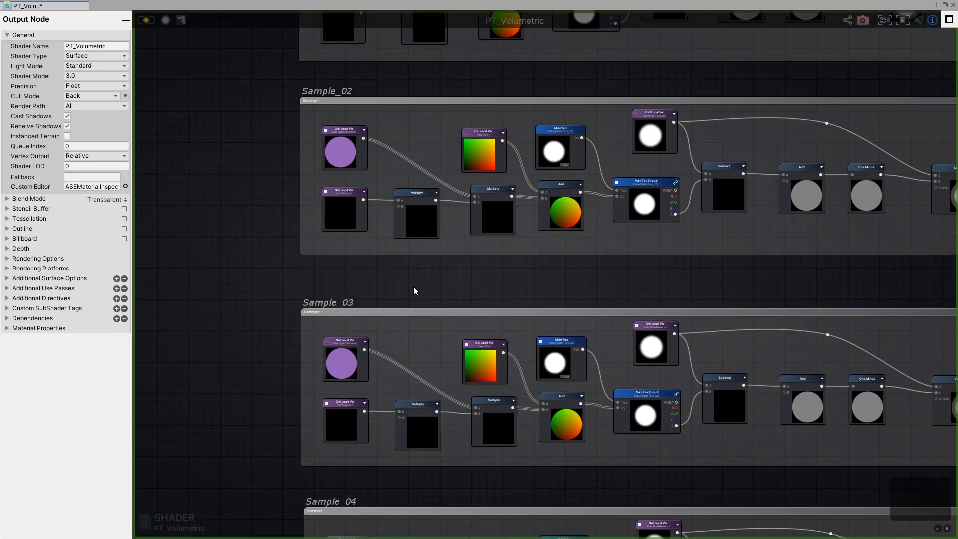
{"action": "scroll", "coordinate": [414, 287], "scroll_direction": "down", "scroll_amount": 3}
{"action": "middle_click_drag", "start_coordinate": [413, 220], "coordinate": [404, 295]}
{"action": "scroll", "coordinate": [404, 294], "scroll_direction": "up", "scroll_amount": 3}
{"action": "left_click", "coordinate": [344, 319]}
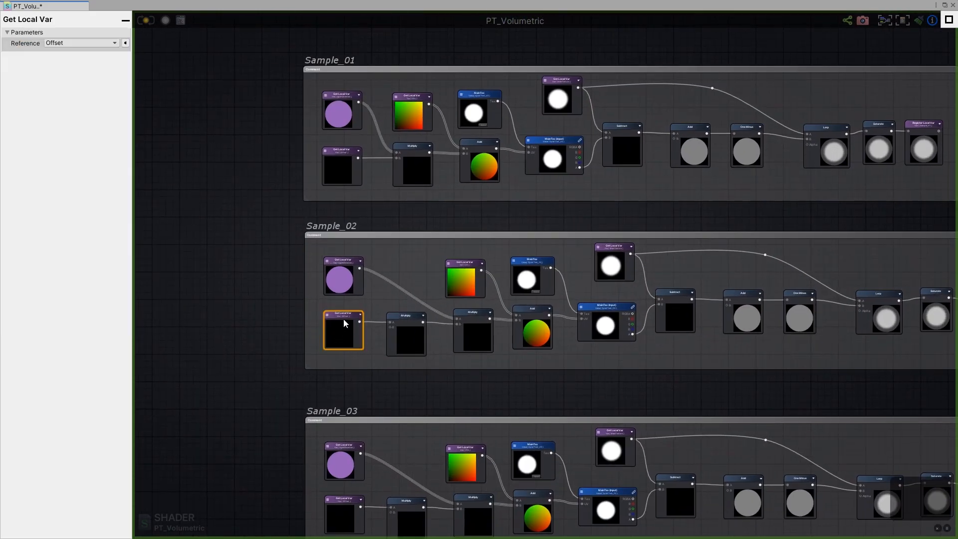
{"action": "left_click_drag", "start_coordinate": [343, 319], "coordinate": [343, 314]}
{"action": "left_click", "coordinate": [406, 344]}
{"action": "left_click", "coordinate": [352, 334]}
{"action": "left_click_drag", "start_coordinate": [397, 334], "coordinate": [398, 325]}
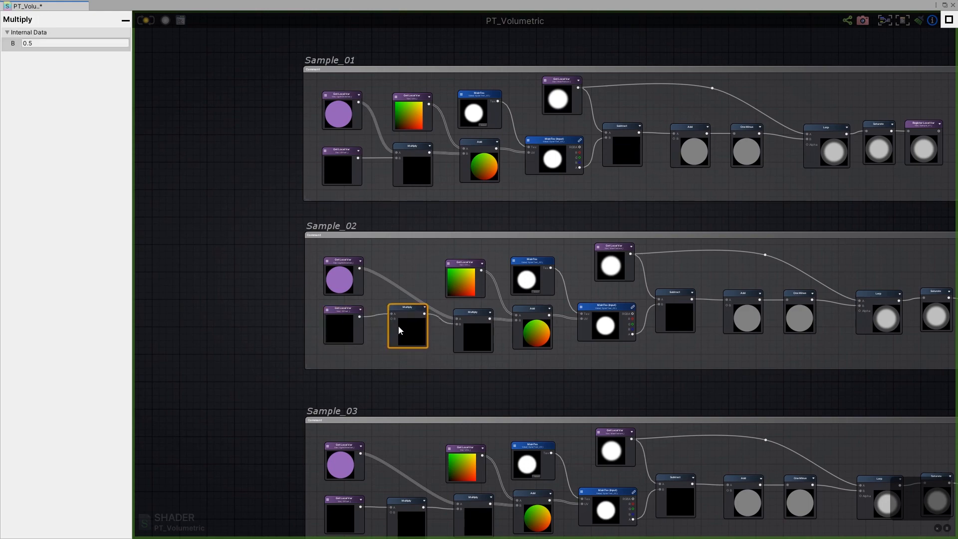
- Delete the Offset Get Local Var nodes from the Sample_02 and Sample_03 groups
{"action": "left_click", "coordinate": [347, 327]}
{"action": "scroll", "coordinate": [458, 351], "scroll_direction": "down", "scroll_amount": 2}
{"action": "middle_click_drag", "start_coordinate": [458, 352], "coordinate": [444, 282]}
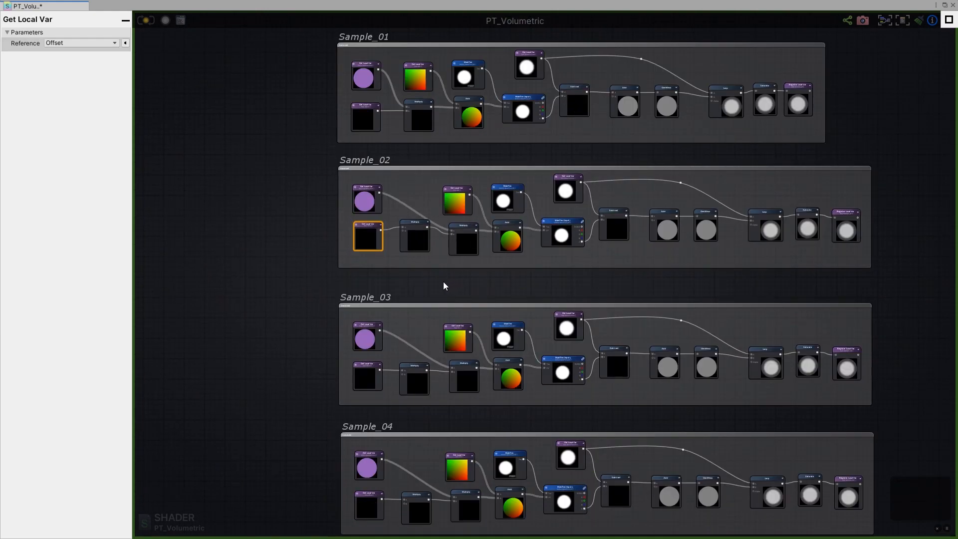
{"action": "scroll", "coordinate": [394, 245], "scroll_direction": "up", "scroll_amount": 1}
{"action": "middle_click_drag", "start_coordinate": [385, 358], "coordinate": [388, 333]}
{"action": "scroll", "coordinate": [388, 332], "scroll_direction": "up", "scroll_amount": 1}
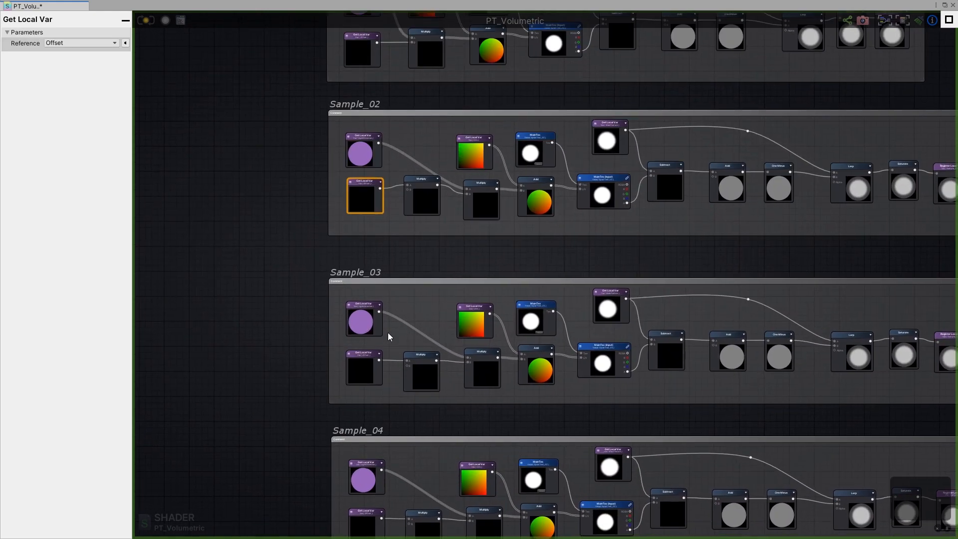
{"action": "key", "text": "Delete"}
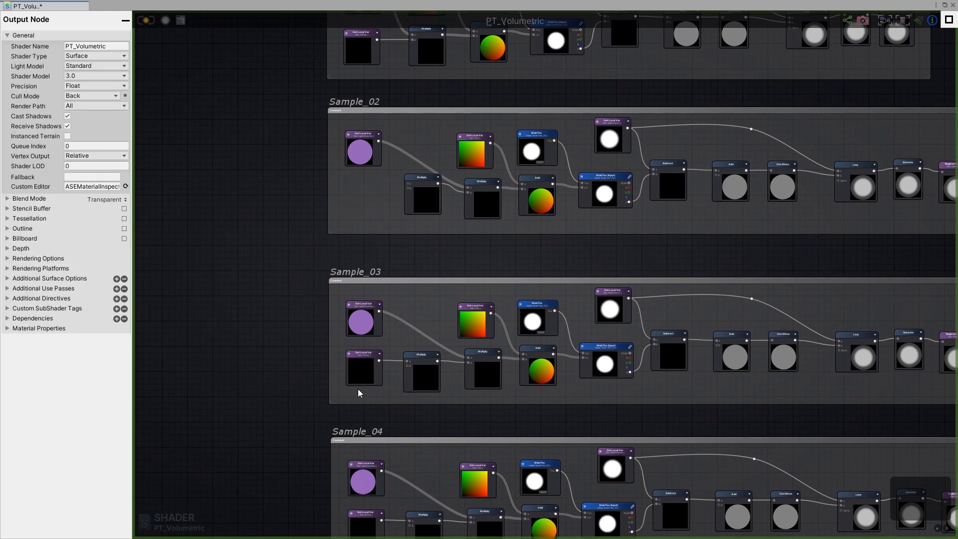
{"action": "left_click", "coordinate": [358, 370]}
{"action": "middle_click_drag", "start_coordinate": [409, 330], "coordinate": [425, 174]}
{"action": "key", "text": "Delete"}
{"action": "middle_click_drag", "start_coordinate": [421, 208], "coordinate": [448, 181]}
{"action": "scroll", "coordinate": [425, 291], "scroll_direction": "down", "scroll_amount": 1}
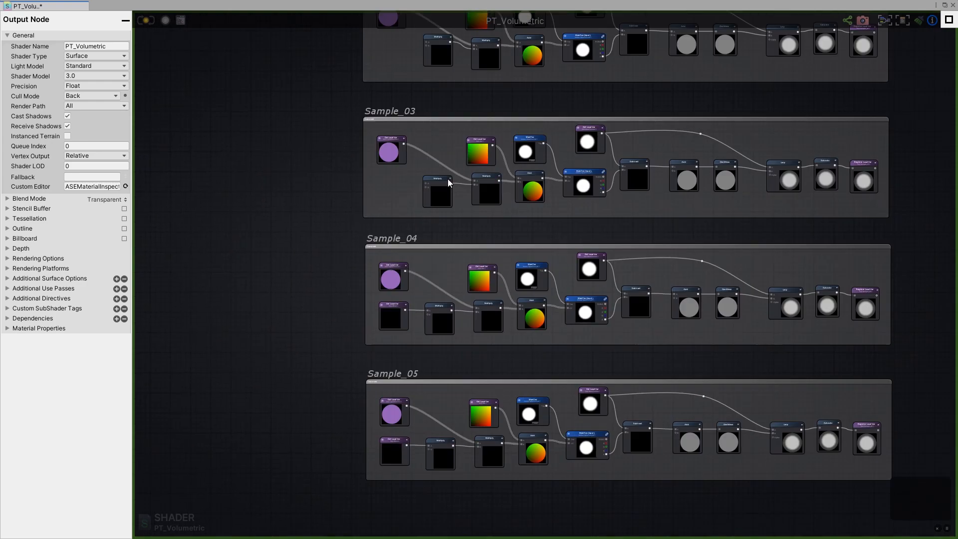
- Remove the Offset Get Local Var nodes feeding the 0.5 Multiply nodes in Sample_04 and Sample_05
{"action": "scroll", "coordinate": [397, 314], "scroll_direction": "up", "scroll_amount": 1}
{"action": "middle_click_drag", "start_coordinate": [397, 314], "coordinate": [397, 273]}
{"action": "left_click", "coordinate": [396, 273]}
{"action": "key", "text": "Delete"}
{"action": "left_click", "coordinate": [394, 450]}
{"action": "key", "text": "Delete"}
{"action": "middle_click_drag", "start_coordinate": [396, 448], "coordinate": [412, 320]}
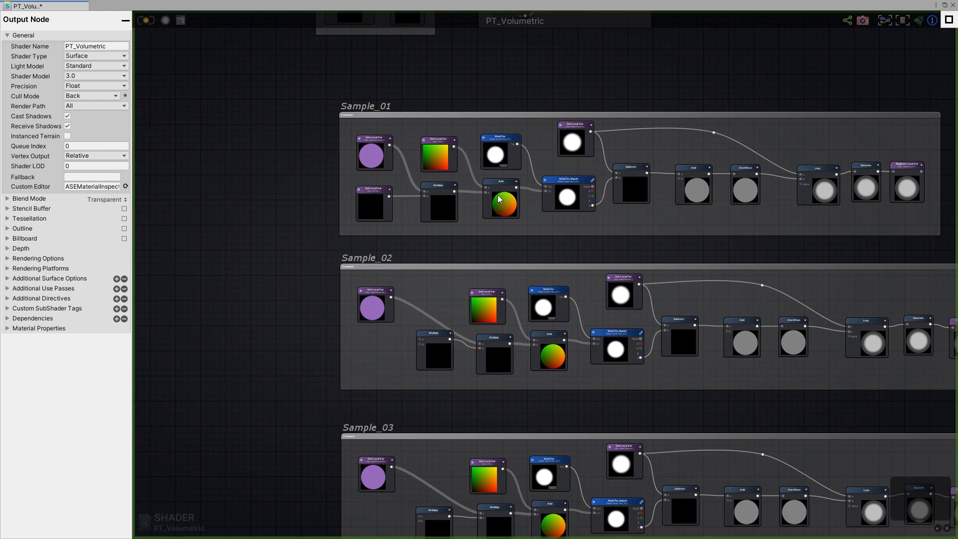
{"action": "scroll", "coordinate": [505, 170], "scroll_direction": "down", "scroll_amount": 2}
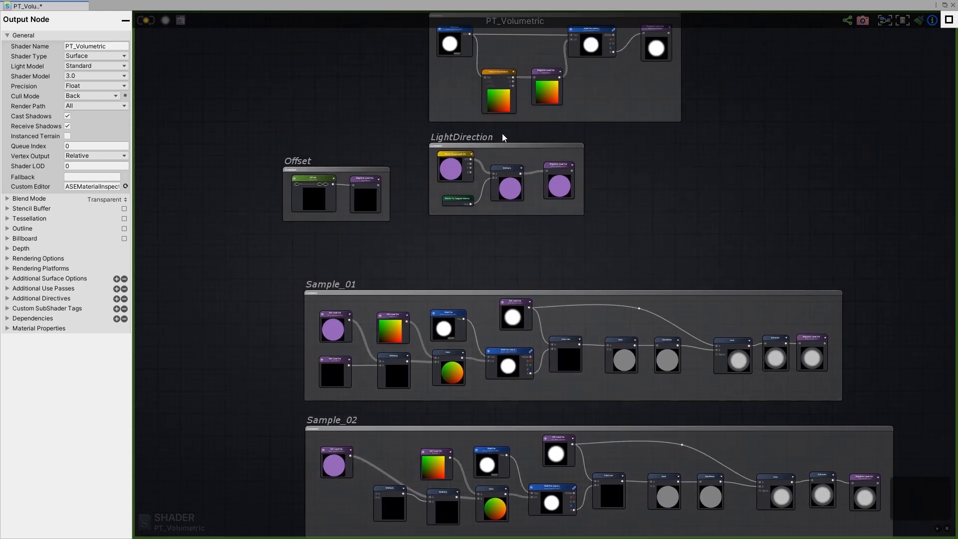
{"action": "left_click_drag", "start_coordinate": [513, 79], "coordinate": [578, 230]}
{"action": "right_click", "coordinate": [678, 184]}
{"action": "middle_click_drag", "start_coordinate": [288, 422], "coordinate": [381, 289]}
{"action": "left_click", "coordinate": [331, 268]}
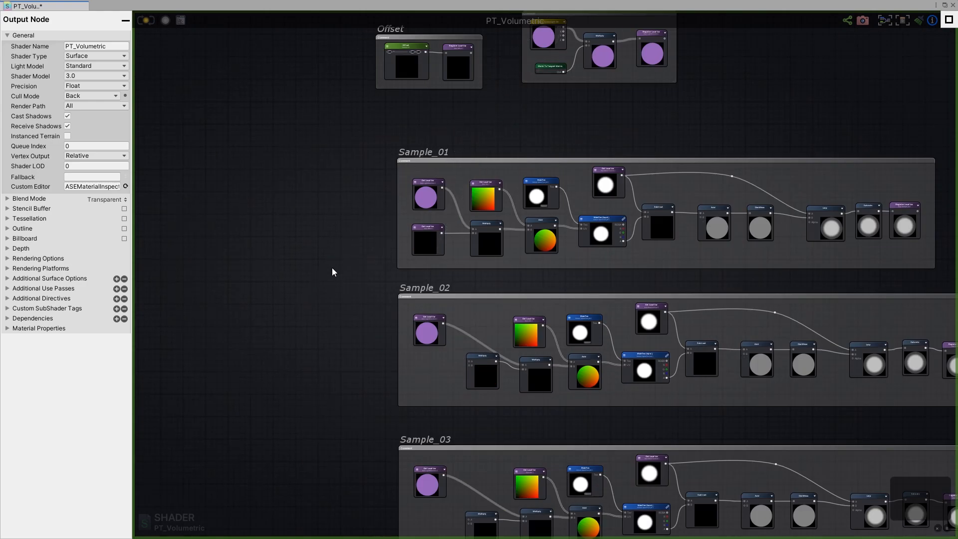
{"action": "scroll", "coordinate": [421, 320], "scroll_direction": "up", "scroll_amount": 3}
{"action": "middle_click_drag", "start_coordinate": [508, 372], "coordinate": [499, 308]}
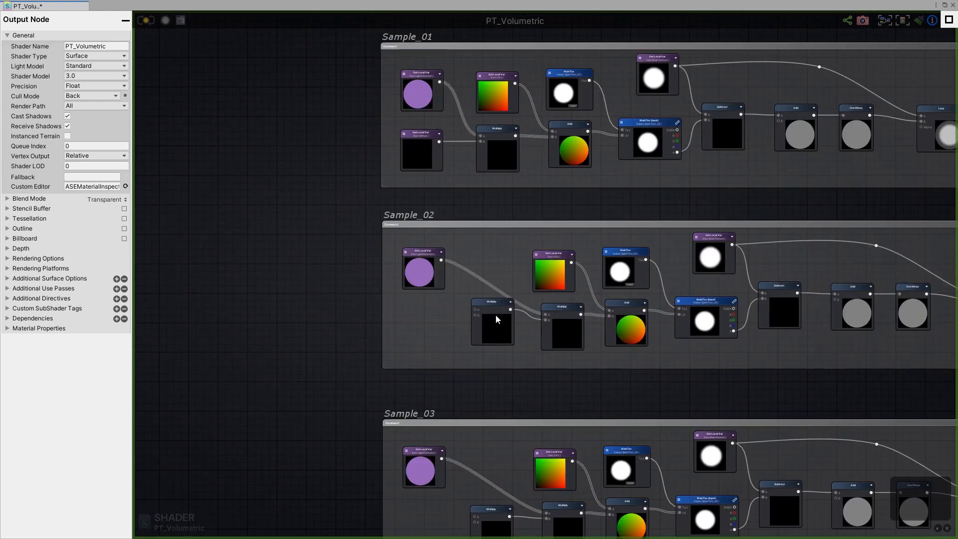
- Nudge Sample_02's 0.5 Multiply slightly toward the next Multiply, and shift Sample_01's Multiply and Offset variable slightly away from the Add node
{"action": "left_click_drag", "start_coordinate": [496, 312], "coordinate": [503, 317]}
{"action": "middle_click_drag", "start_coordinate": [432, 188], "coordinate": [401, 159]}
{"action": "scroll", "coordinate": [403, 160], "scroll_direction": "up", "scroll_amount": 2}
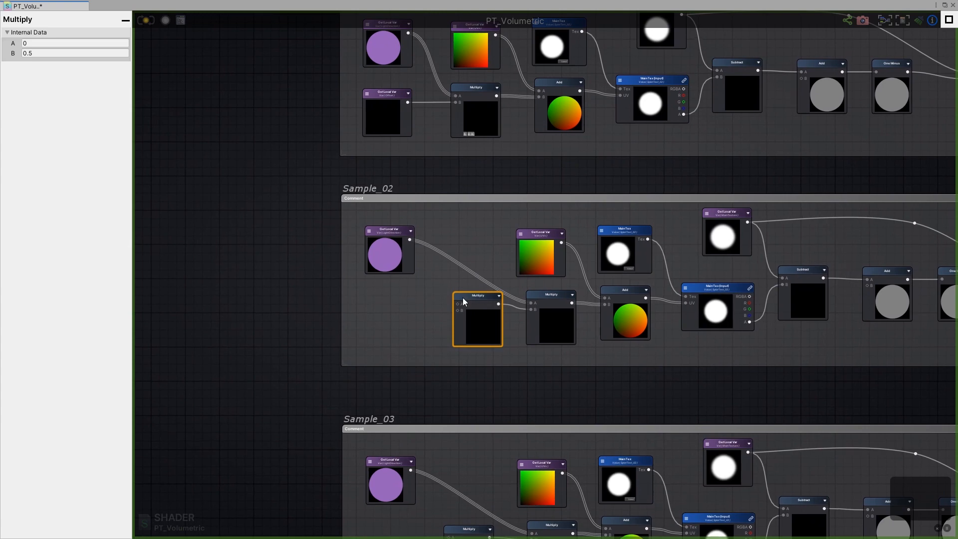
{"action": "left_click_drag", "start_coordinate": [470, 303], "coordinate": [470, 304]}
{"action": "left_click_drag", "start_coordinate": [474, 101], "coordinate": [469, 100]}
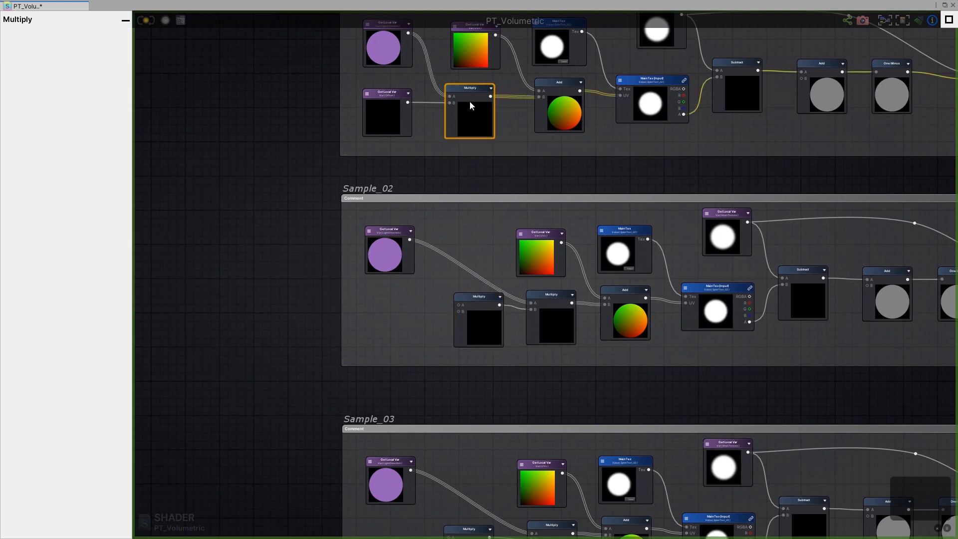
{"action": "left_click_drag", "start_coordinate": [386, 95], "coordinate": [379, 94]}
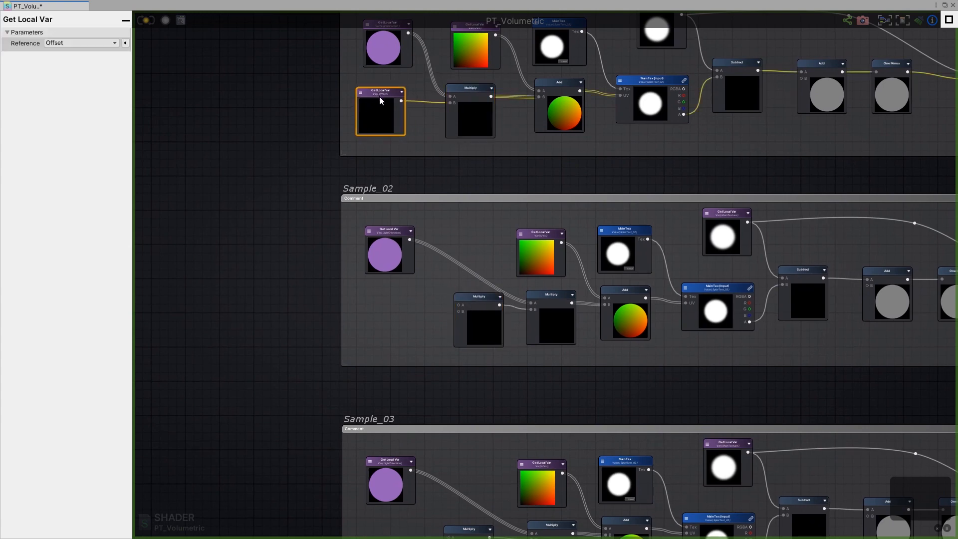
- Connect the output of Sample_01's Multiply to input A of Sample_02's 0.5 Multiply
{"action": "left_click", "coordinate": [480, 95]}
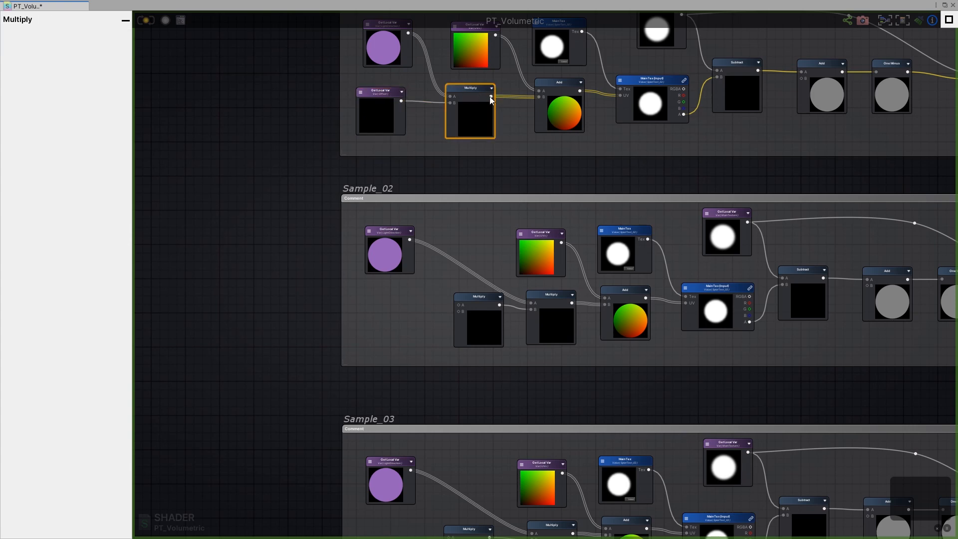
{"action": "left_click_drag", "start_coordinate": [491, 97], "coordinate": [486, 247]}
{"action": "left_click_drag", "start_coordinate": [490, 97], "coordinate": [459, 305]}
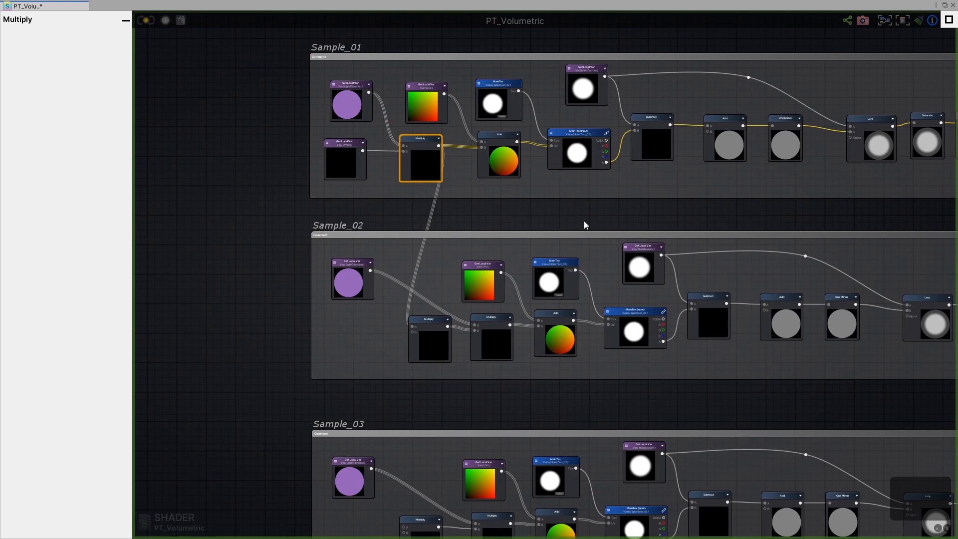
{"action": "middle_click_drag", "start_coordinate": [638, 202], "coordinate": [660, 209]}
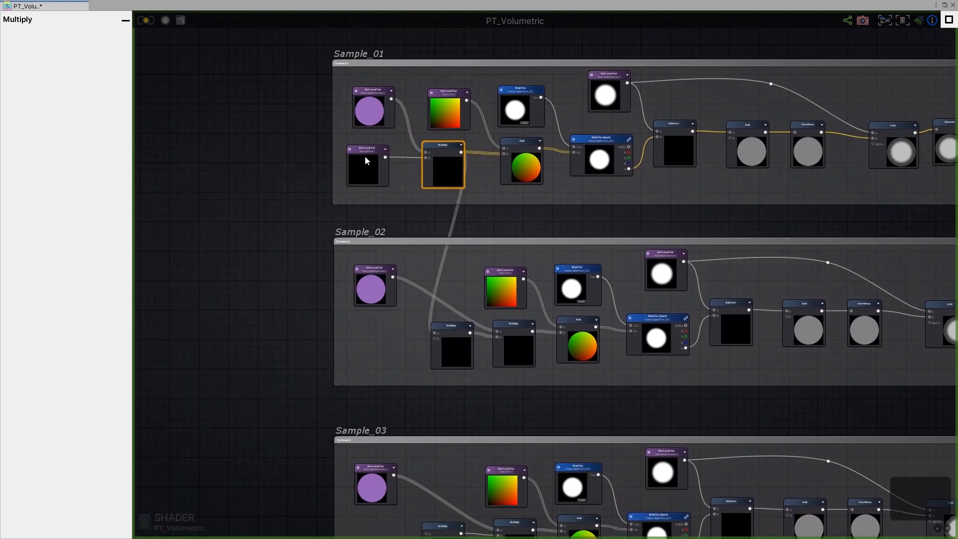
- Align the first Multiply nodes of Sample_01, Sample_02 and Sample_03 roughly in a vertical column
{"action": "left_click_drag", "start_coordinate": [442, 172], "coordinate": [437, 172]}
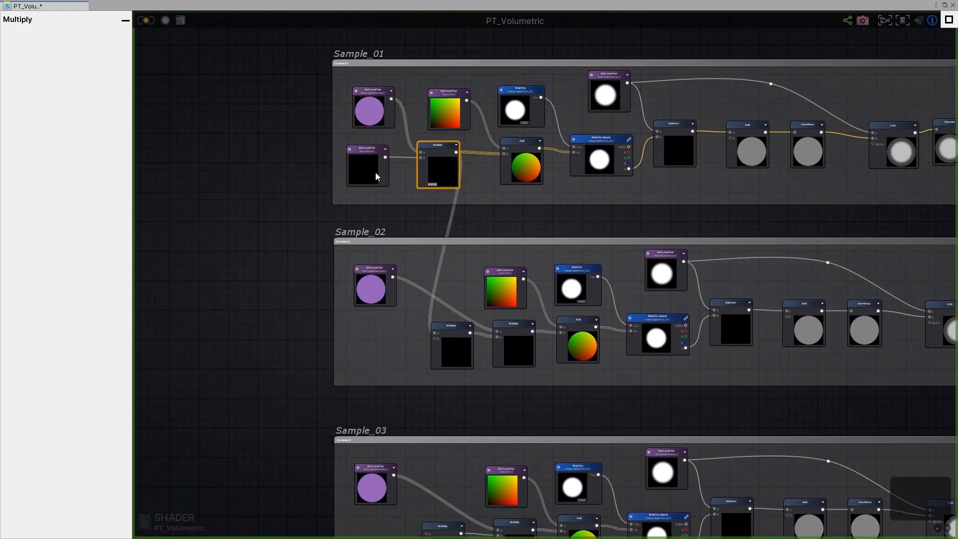
{"action": "left_click", "coordinate": [375, 172]}
{"action": "left_click", "coordinate": [450, 173]}
{"action": "middle_click_drag", "start_coordinate": [449, 215], "coordinate": [454, 115]}
{"action": "left_click", "coordinate": [451, 257]}
{"action": "left_click", "coordinate": [448, 447]}
{"action": "middle_click_drag", "start_coordinate": [449, 318], "coordinate": [444, 249]}
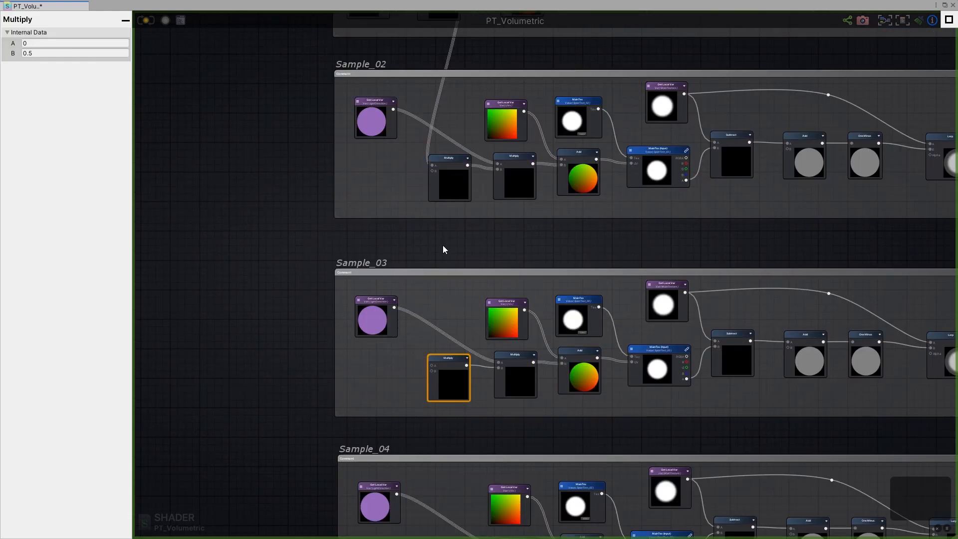
{"action": "left_click", "coordinate": [444, 249]}
- Connect the output of Sample_02's 0.5 Multiply to input A of Sample_03's 0.5 Multiply
{"action": "left_click_drag", "start_coordinate": [468, 165], "coordinate": [433, 366]}
{"action": "left_click", "coordinate": [444, 366]}
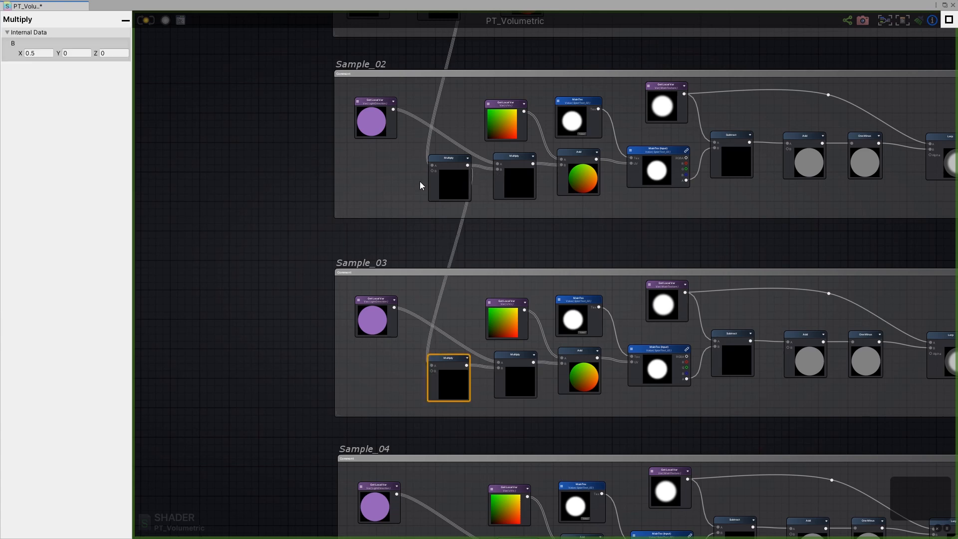
{"action": "left_click", "coordinate": [448, 184]}
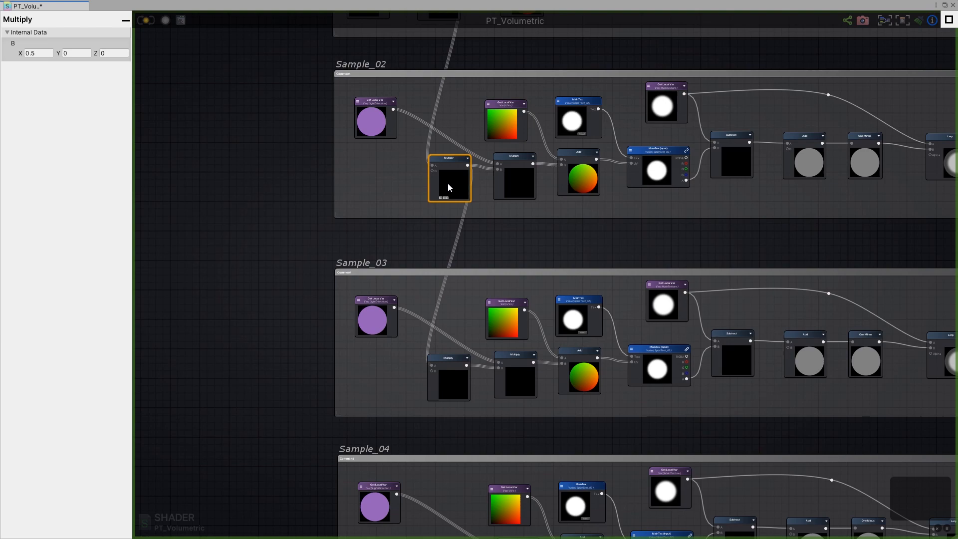
{"action": "left_click", "coordinate": [448, 370]}
- Chain Sample_03's 0.5 Multiply into input A of Sample_04's, and Sample_04's into input A of Sample_05's
{"action": "middle_click_drag", "start_coordinate": [461, 412], "coordinate": [459, 231]}
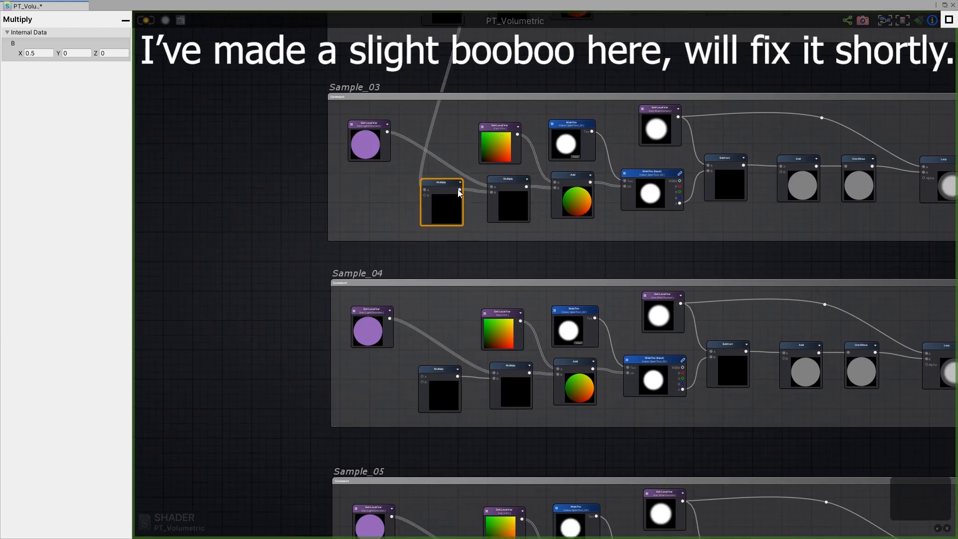
{"action": "left_click_drag", "start_coordinate": [460, 190], "coordinate": [423, 377]}
{"action": "middle_click_drag", "start_coordinate": [462, 376], "coordinate": [440, 191]}
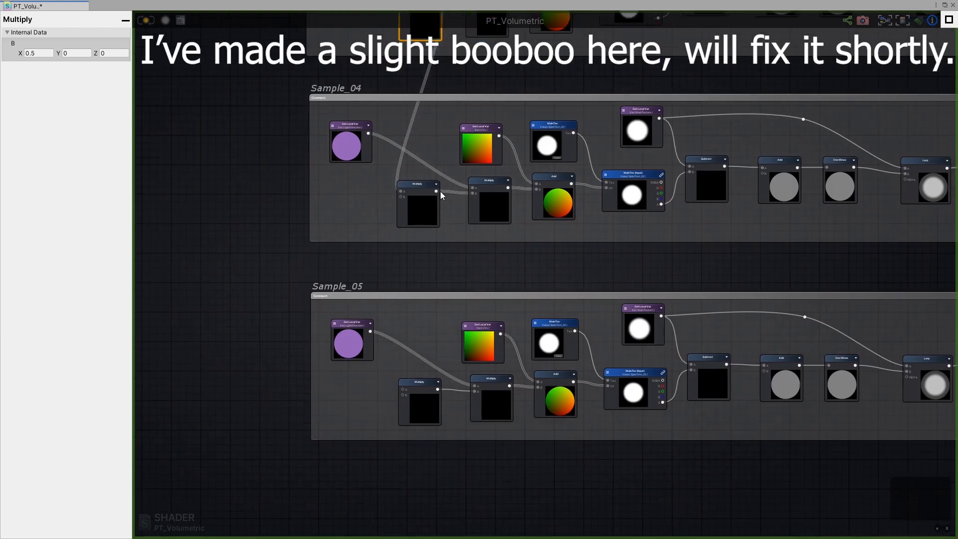
{"action": "left_click_drag", "start_coordinate": [436, 191], "coordinate": [401, 389]}
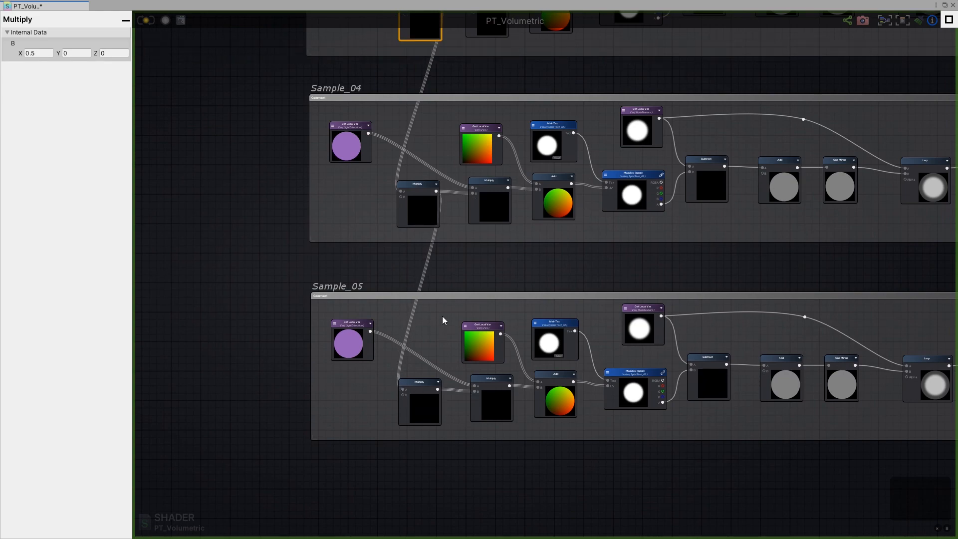
- Examine the chained Multiply nodes and their inputs from Sample_05 up to Sample_01
{"action": "left_click", "coordinate": [426, 386]}
{"action": "left_click", "coordinate": [430, 190]}
{"action": "middle_click_drag", "start_coordinate": [433, 104], "coordinate": [429, 362]}
{"action": "middle_click_drag", "start_coordinate": [431, 155], "coordinate": [441, 349]}
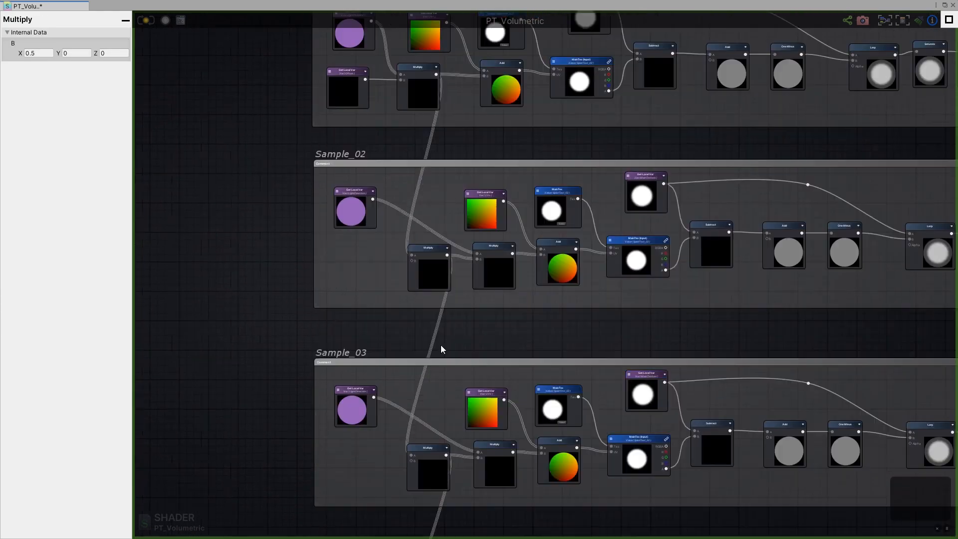
{"action": "middle_click_drag", "start_coordinate": [422, 126], "coordinate": [432, 239]}
{"action": "left_click", "coordinate": [432, 239]}
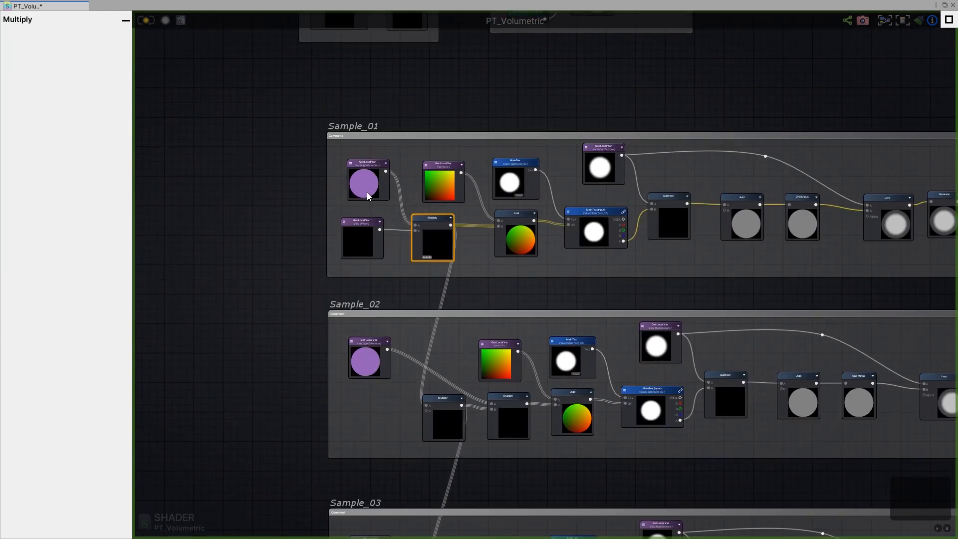
{"action": "left_click_drag", "start_coordinate": [362, 180], "coordinate": [358, 174]}
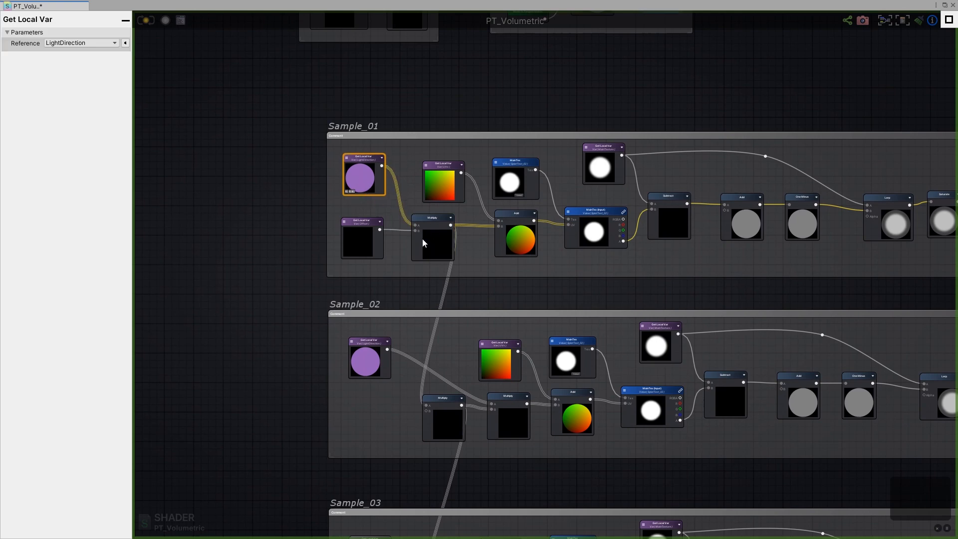
{"action": "left_click", "coordinate": [450, 410]}
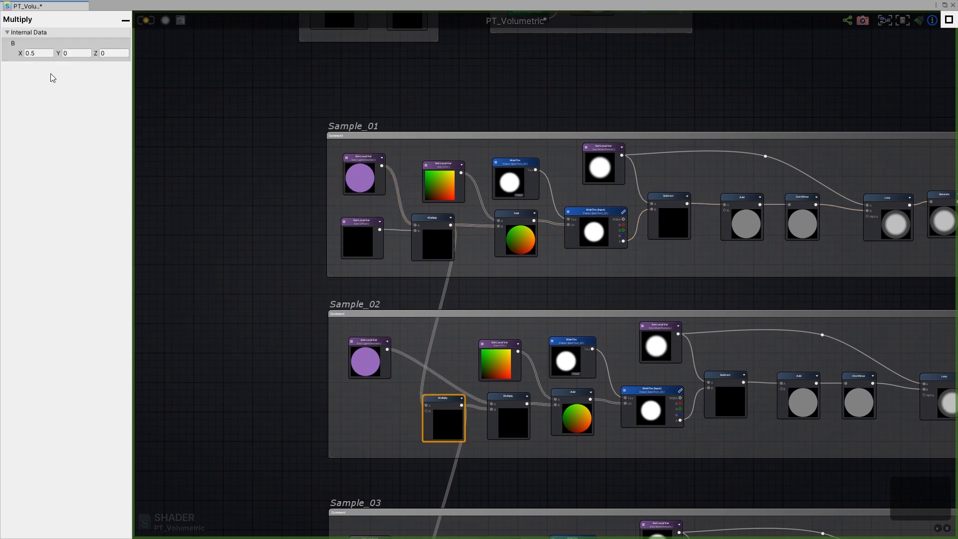
{"action": "left_click_drag", "start_coordinate": [434, 247], "coordinate": [431, 244]}
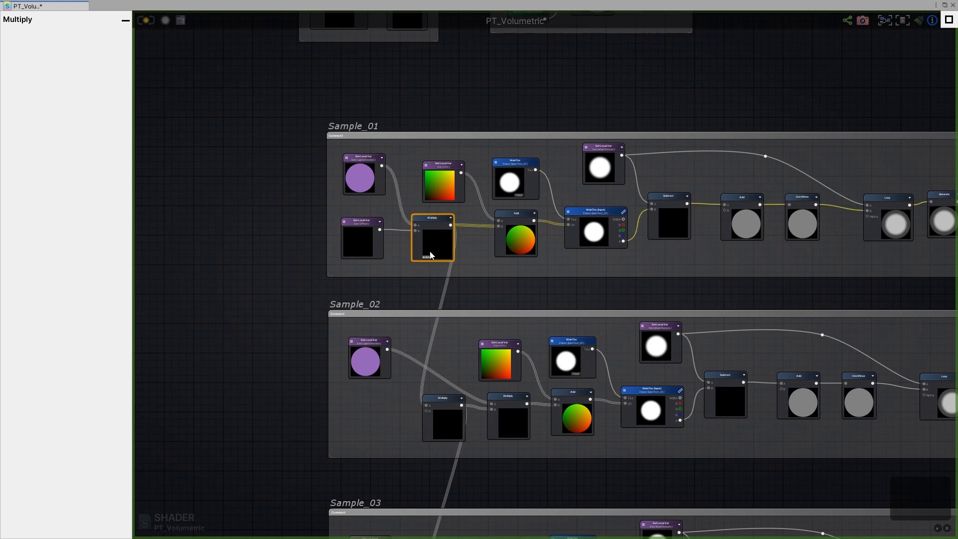
- Add a Get Local Var node referencing Offset to Sample_02 and connect it to input A of the group's first Multiply node
{"action": "middle_click_drag", "start_coordinate": [369, 421], "coordinate": [376, 373]}
{"action": "left_click", "coordinate": [372, 360]}
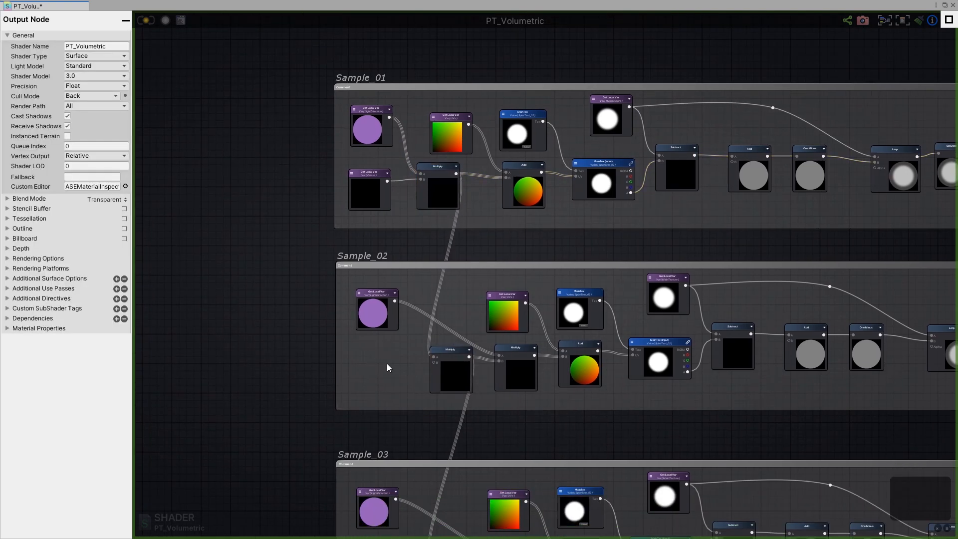
{"action": "key", "text": "g"}
{"action": "left_click", "coordinate": [373, 352]}
{"action": "left_click_drag", "start_coordinate": [382, 356], "coordinate": [364, 352]}
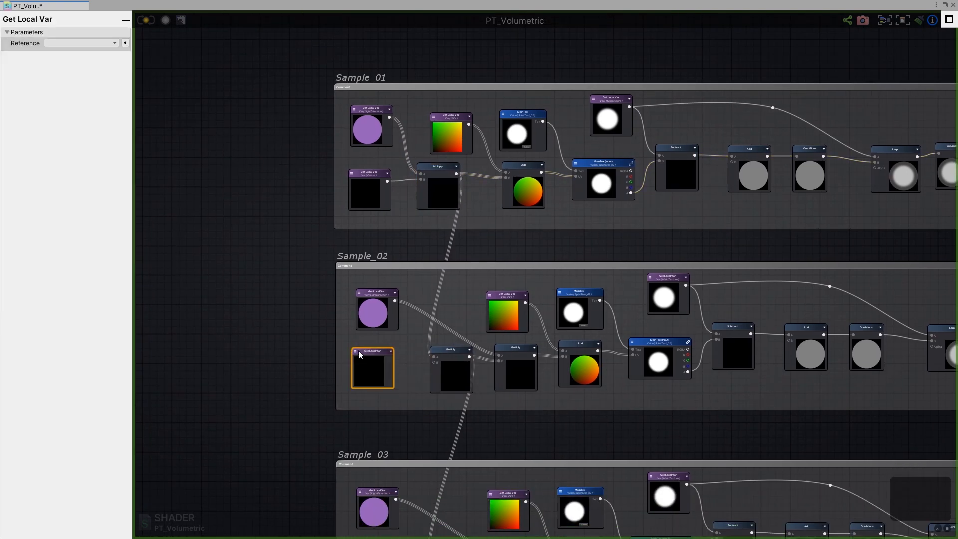
{"action": "left_click", "coordinate": [358, 350]}
{"action": "left_click", "coordinate": [399, 393]}
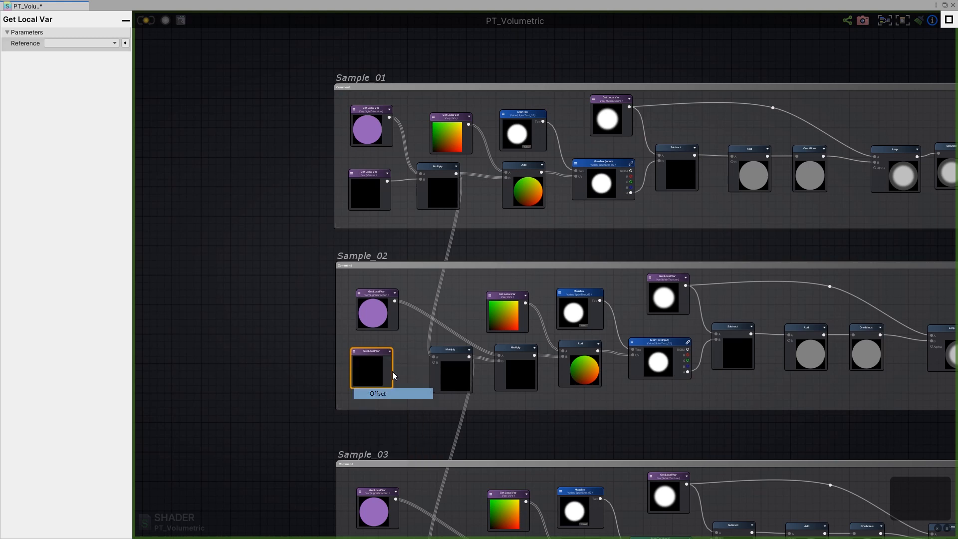
{"action": "left_click_drag", "start_coordinate": [389, 359], "coordinate": [432, 358]}
{"action": "left_click", "coordinate": [454, 355]}
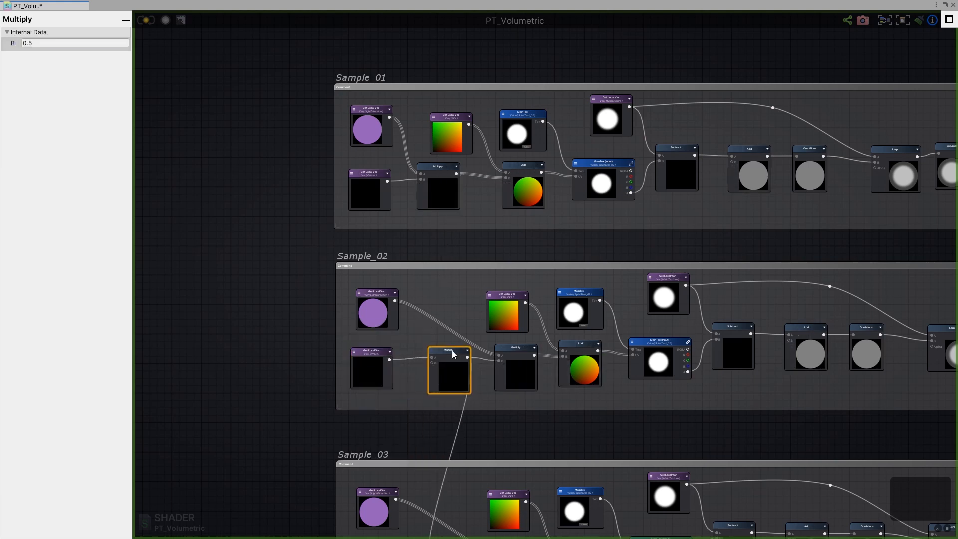
- Slightly reposition the Multiply and LightDirection variable nodes in Sample_01 and Sample_02 to tidy their spacing
{"action": "left_click_drag", "start_coordinate": [444, 202], "coordinate": [451, 208]}
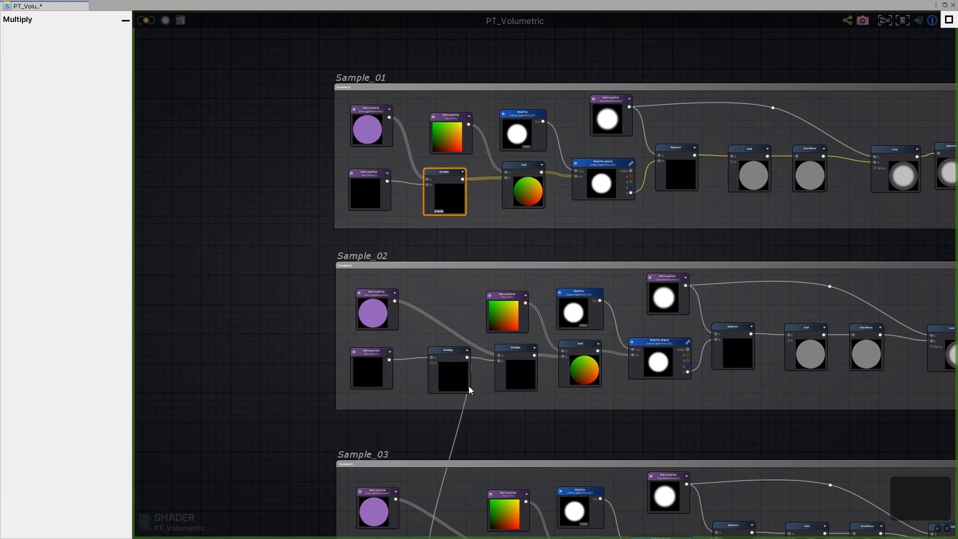
{"action": "left_click_drag", "start_coordinate": [505, 377], "coordinate": [526, 361]}
{"action": "left_click_drag", "start_coordinate": [447, 371], "coordinate": [452, 368]}
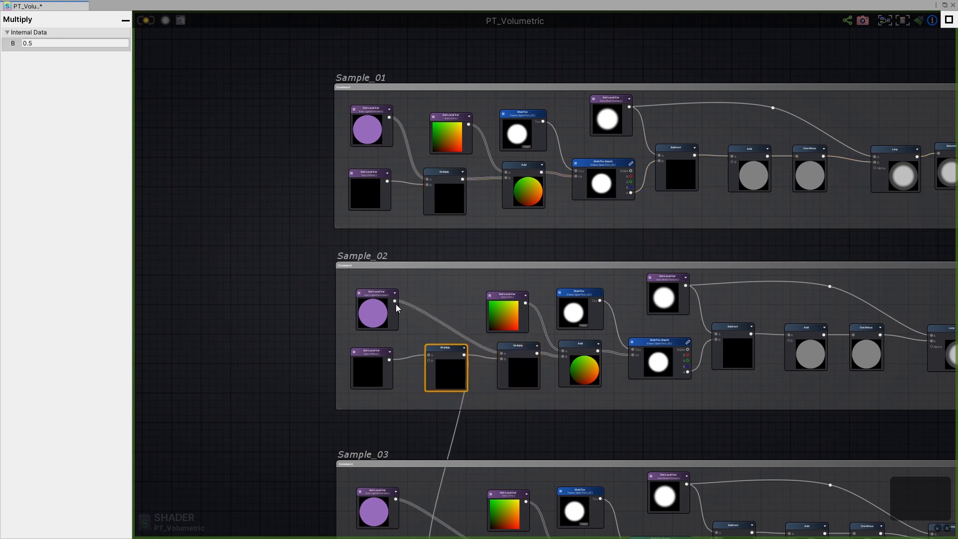
{"action": "left_click_drag", "start_coordinate": [378, 308], "coordinate": [375, 307]}
{"action": "left_click_drag", "start_coordinate": [367, 128], "coordinate": [375, 134]}
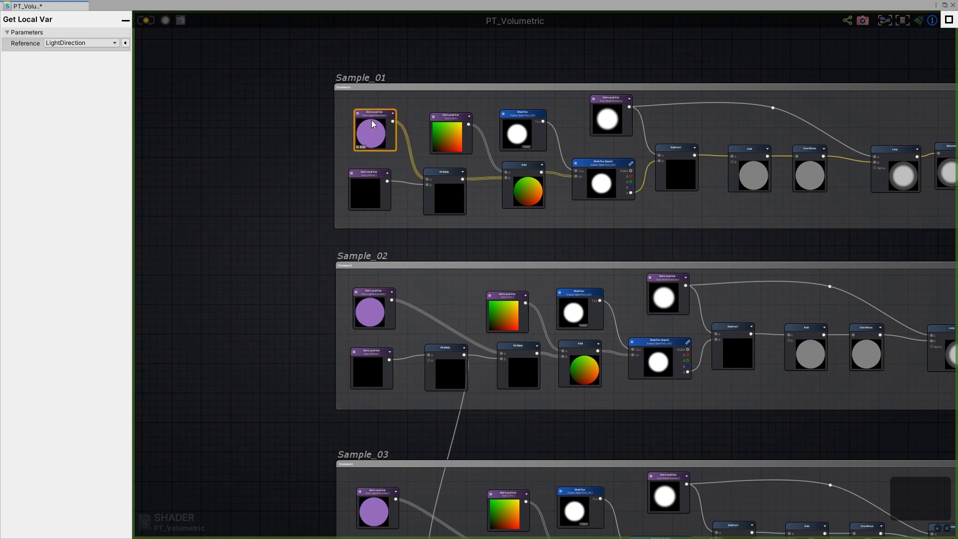
- Tidy Sample_01 by adjusting the positions of its Offset variable, Multiply and LightDirection variable nodes
{"action": "mouse_move", "coordinate": [444, 355]}
{"action": "middle_mouse_down"}
{"action": "mouse_move", "coordinate": [451, 191]}
{"action": "mouse_move", "coordinate": [445, 350]}
{"action": "middle_mouse_up"}
{"action": "left_click", "coordinate": [379, 137]}
{"action": "middle_click_drag", "start_coordinate": [437, 148], "coordinate": [413, 237]}
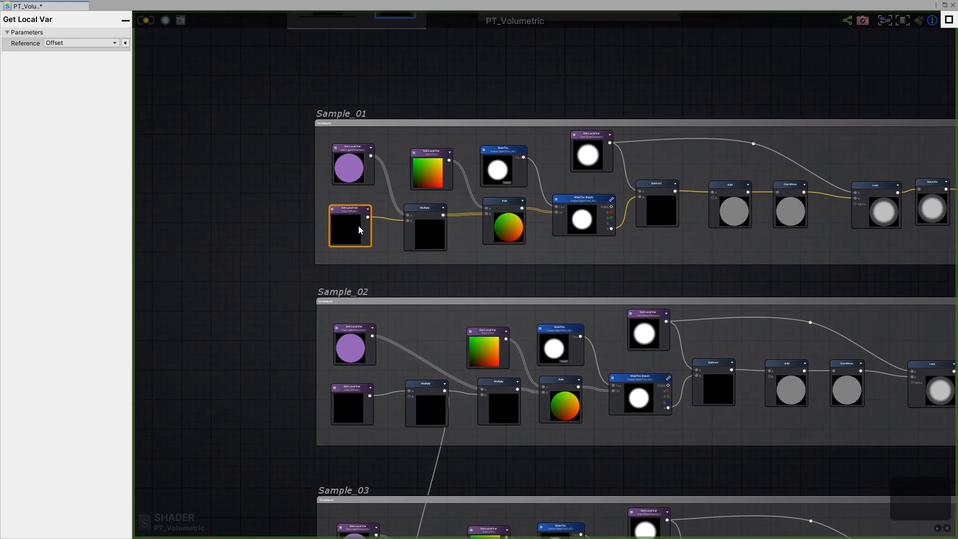
{"action": "left_click_drag", "start_coordinate": [358, 226], "coordinate": [362, 225]}
{"action": "left_click_drag", "start_coordinate": [425, 233], "coordinate": [434, 230]}
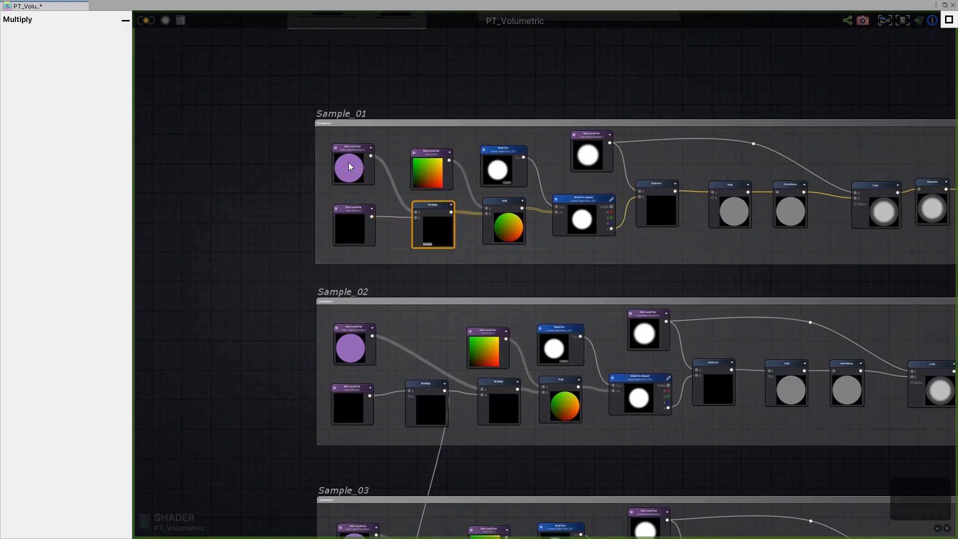
{"action": "left_click_drag", "start_coordinate": [350, 156], "coordinate": [355, 163]}
- Move Sample_02's LightDirection variable node above its first Multiply node, and adjust the Offset and Multiply nodes below it
{"action": "middle_click_drag", "start_coordinate": [433, 334], "coordinate": [432, 216]}
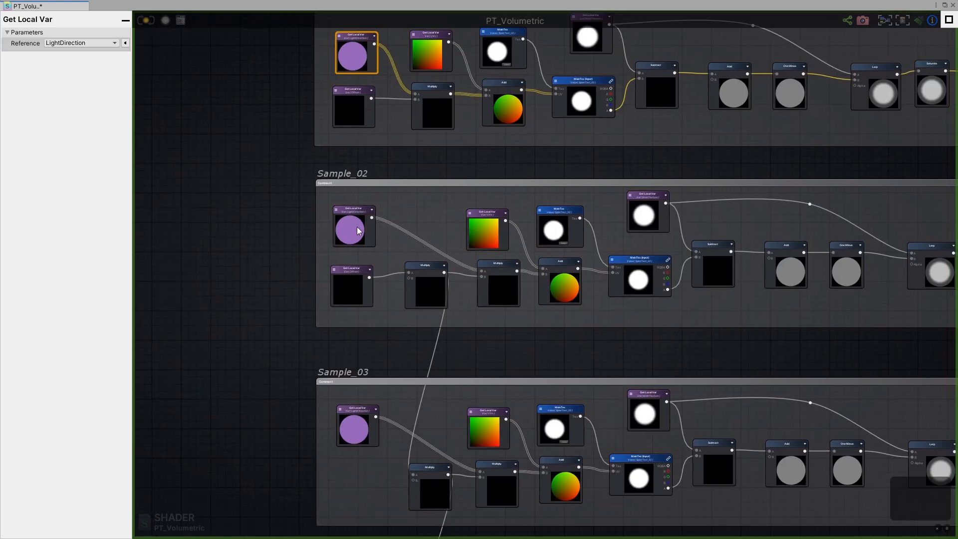
{"action": "left_click_drag", "start_coordinate": [358, 231], "coordinate": [425, 227]}
{"action": "left_click_drag", "start_coordinate": [363, 286], "coordinate": [361, 287]}
{"action": "left_click_drag", "start_coordinate": [432, 291], "coordinate": [426, 291]}
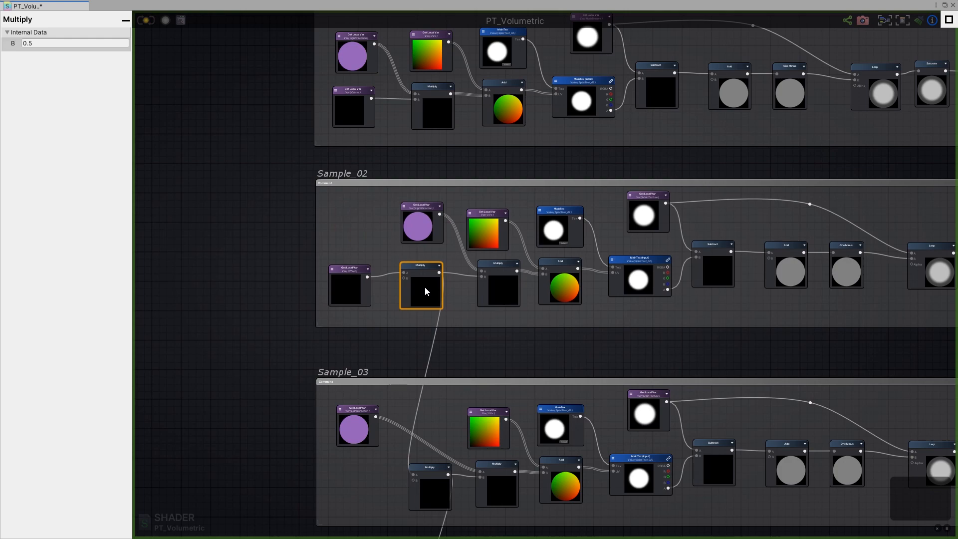
{"action": "scroll", "coordinate": [424, 287], "scroll_direction": "up", "scroll_amount": 4}
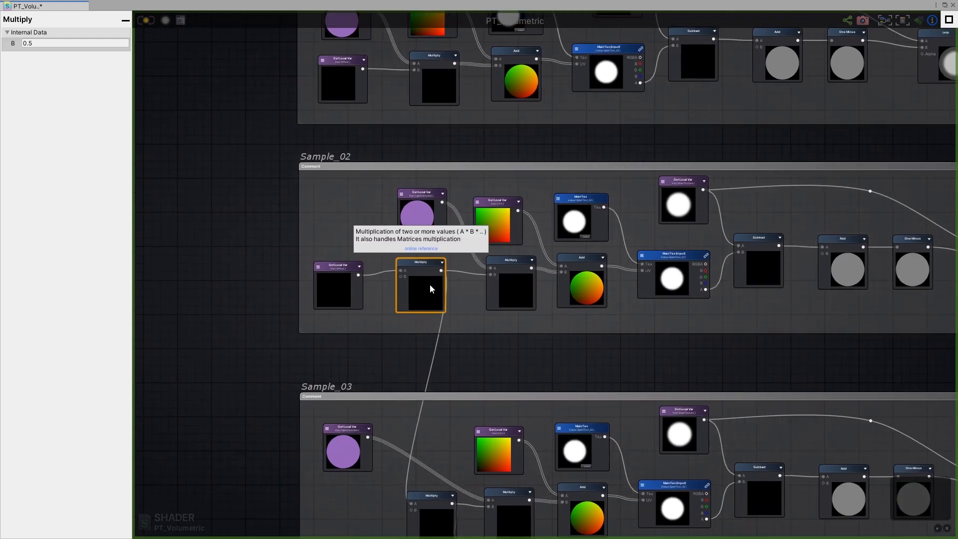
{"action": "left_click_drag", "start_coordinate": [416, 189], "coordinate": [420, 196]}
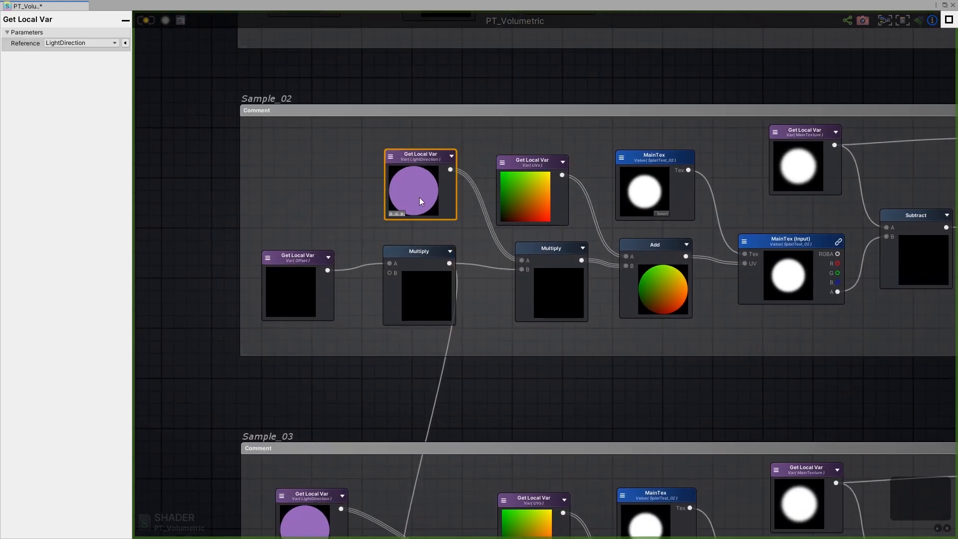
- Nudge the LightDirection variable node in Sample_03 and line up Sample_02's first Multiply node with its Offset variable node
{"action": "middle_click_drag", "start_coordinate": [450, 347], "coordinate": [459, 178]}
{"action": "scroll", "coordinate": [456, 267], "scroll_direction": "down", "scroll_amount": 2}
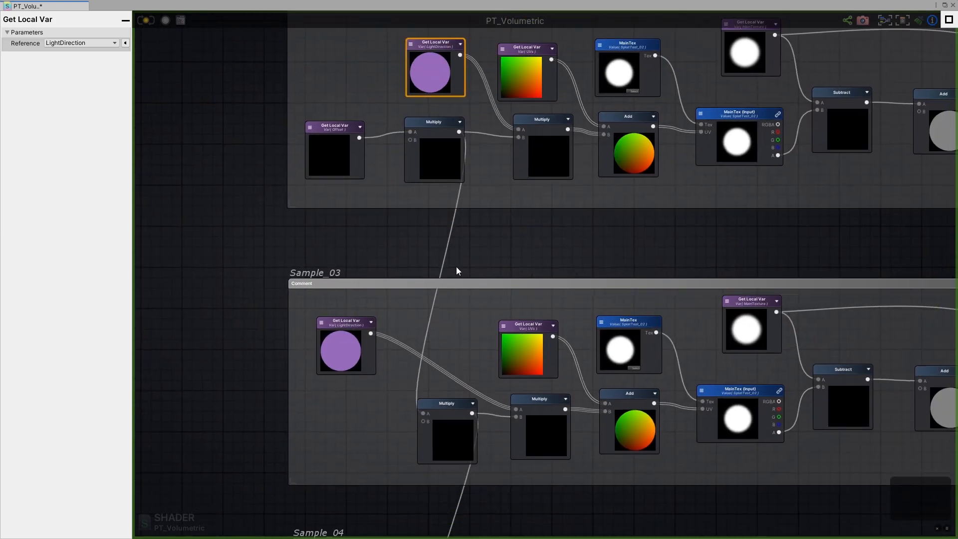
{"action": "middle_click_drag", "start_coordinate": [456, 267], "coordinate": [451, 175]}
{"action": "left_click_drag", "start_coordinate": [349, 252], "coordinate": [355, 250]}
{"action": "middle_click_drag", "start_coordinate": [443, 292], "coordinate": [437, 359]}
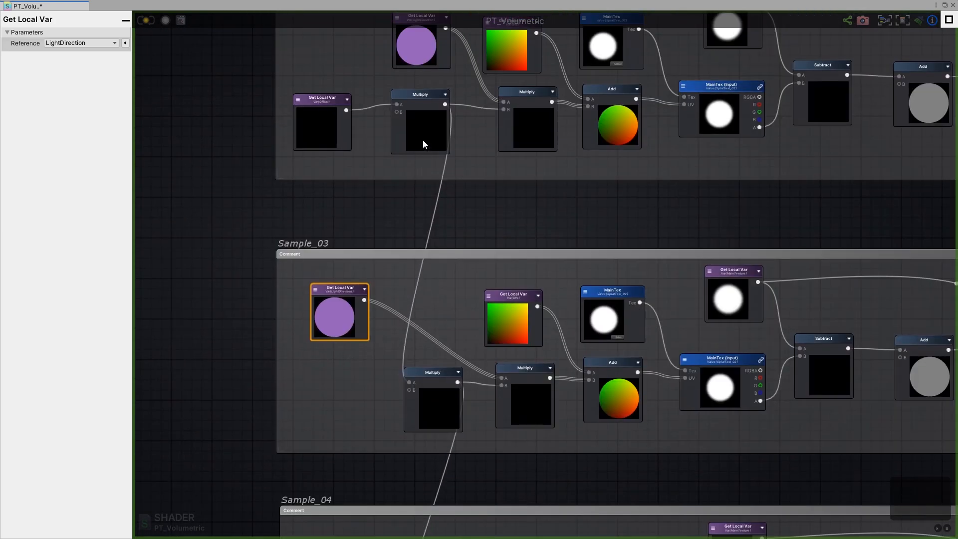
{"action": "left_click", "coordinate": [423, 131]}
{"action": "middle_click_drag", "start_coordinate": [428, 133], "coordinate": [433, 148]}
{"action": "scroll", "coordinate": [433, 148], "scroll_direction": "up", "scroll_amount": 1}
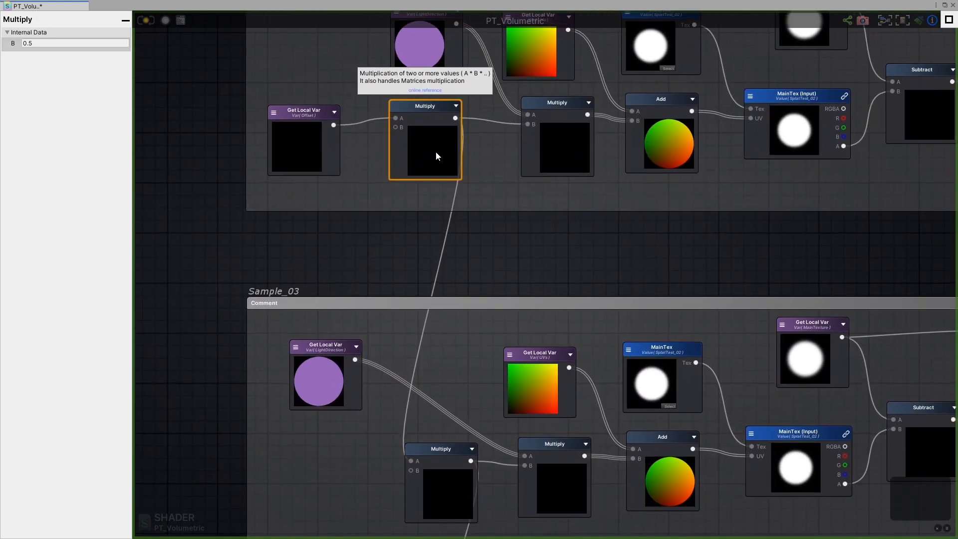
{"action": "left_click_drag", "start_coordinate": [435, 154], "coordinate": [425, 163]}
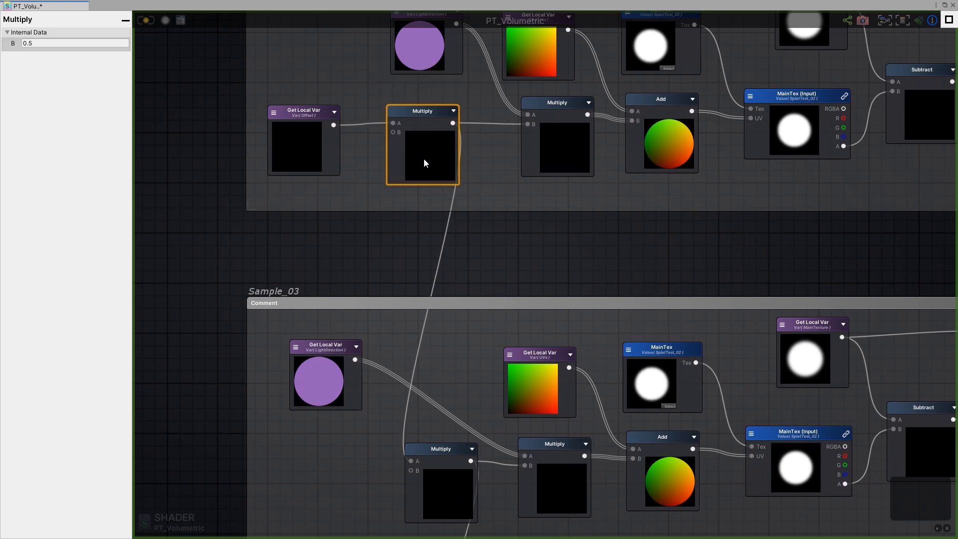
{"action": "scroll", "coordinate": [413, 161], "scroll_direction": "down", "scroll_amount": 1}
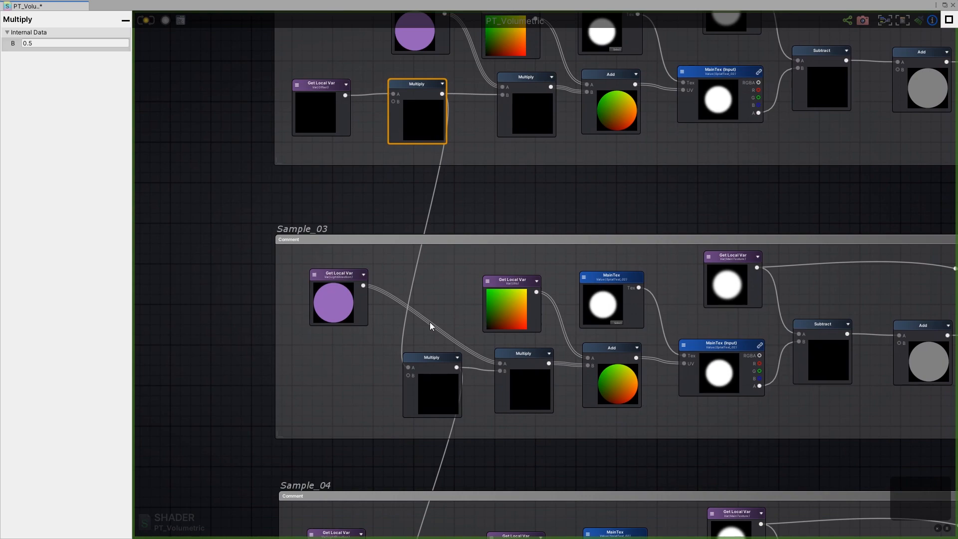
- Check the B value of the first Multiply node in Sample_03, Sample_04 and Sample_05, and review the ends of the sample groups
{"action": "left_click", "coordinate": [433, 394]}
{"action": "middle_click_drag", "start_coordinate": [440, 454], "coordinate": [444, 297]}
{"action": "middle_click_drag", "start_coordinate": [467, 120], "coordinate": [459, 292]}
{"action": "scroll", "coordinate": [460, 293], "scroll_direction": "down", "scroll_amount": 3}
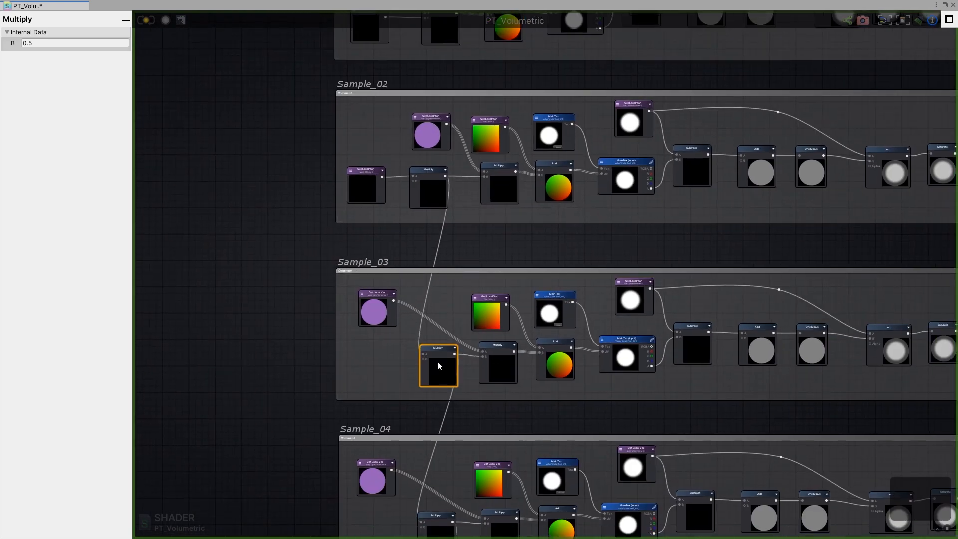
{"action": "left_click", "coordinate": [80, 44]}
{"action": "middle_click_drag", "start_coordinate": [439, 333], "coordinate": [438, 154]}
{"action": "left_click", "coordinate": [450, 342]}
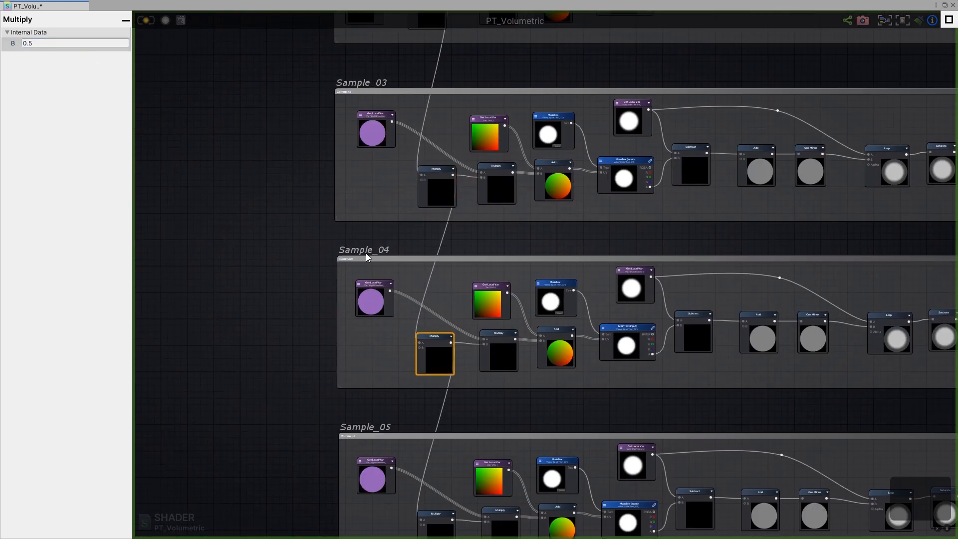
{"action": "middle_click_drag", "start_coordinate": [367, 254], "coordinate": [385, 61]}
{"action": "left_click", "coordinate": [454, 323]}
{"action": "middle_click_drag", "start_coordinate": [514, 114], "coordinate": [454, 274]}
{"action": "scroll", "coordinate": [614, 249], "scroll_direction": "down", "scroll_amount": 3}
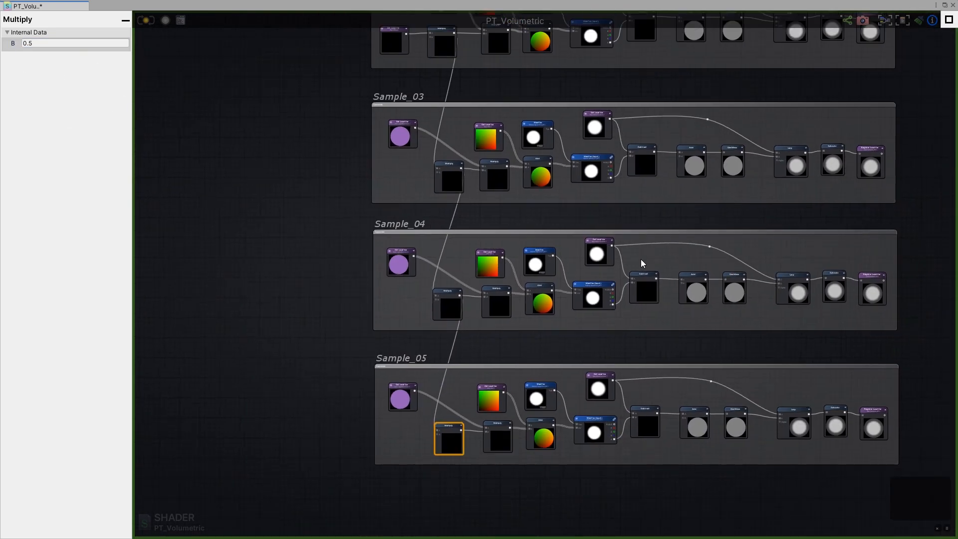
{"action": "middle_click_drag", "start_coordinate": [700, 271], "coordinate": [475, 297]}
{"action": "middle_click_drag", "start_coordinate": [668, 173], "coordinate": [601, 368]}
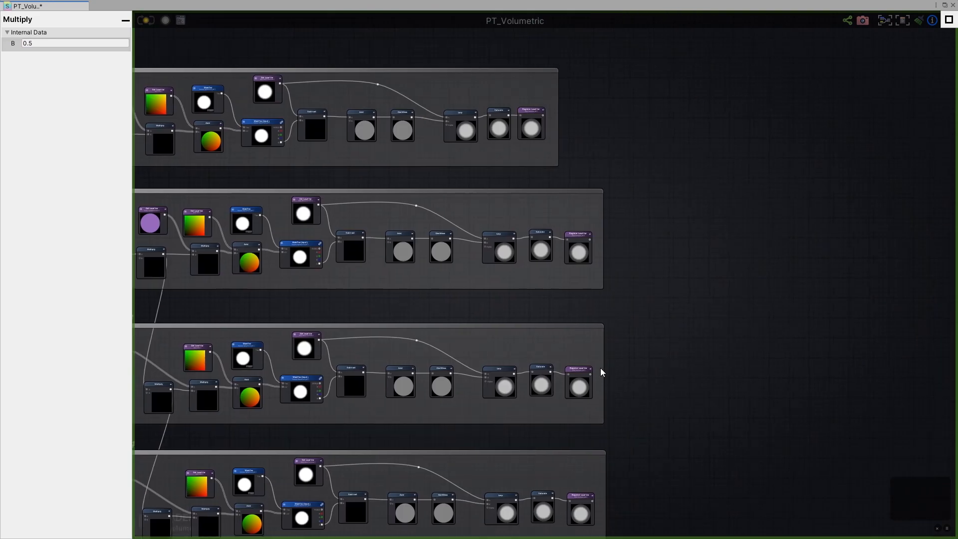
{"action": "middle_click_drag", "start_coordinate": [488, 273], "coordinate": [465, 319]}
{"action": "scroll", "coordinate": [527, 219], "scroll_direction": "up", "scroll_amount": 3}
{"action": "scroll", "coordinate": [527, 219], "scroll_direction": "down", "scroll_amount": 2}
- Set the default value of the Offset float property to 0.1
{"action": "middle_click_drag", "start_coordinate": [447, 278], "coordinate": [743, 302]}
{"action": "scroll", "coordinate": [337, 98], "scroll_direction": "up", "scroll_amount": 1}
{"action": "scroll", "coordinate": [337, 98], "scroll_direction": "up", "scroll_amount": 2}
{"action": "middle_click_drag", "start_coordinate": [337, 98], "coordinate": [344, 350]}
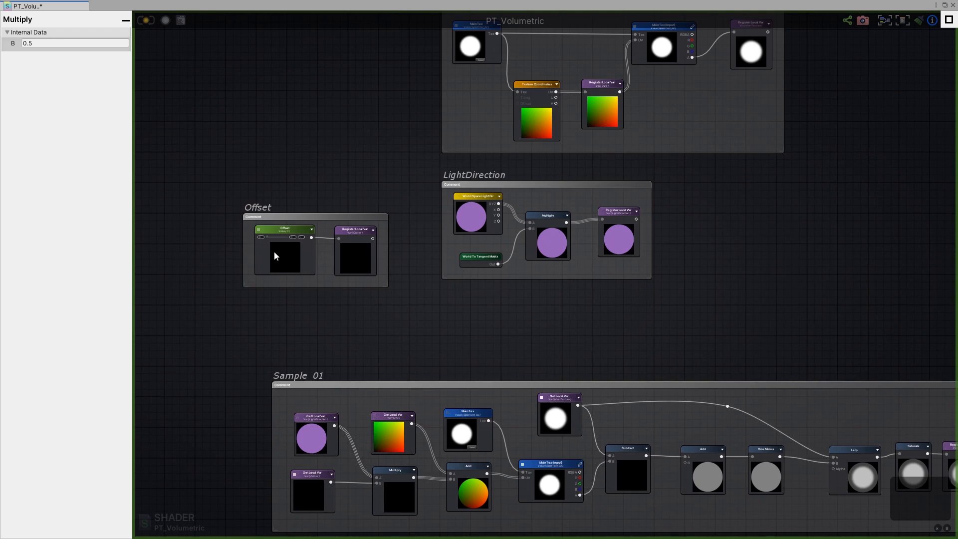
{"action": "left_click", "coordinate": [283, 224]}
{"action": "left_click", "coordinate": [271, 232]}
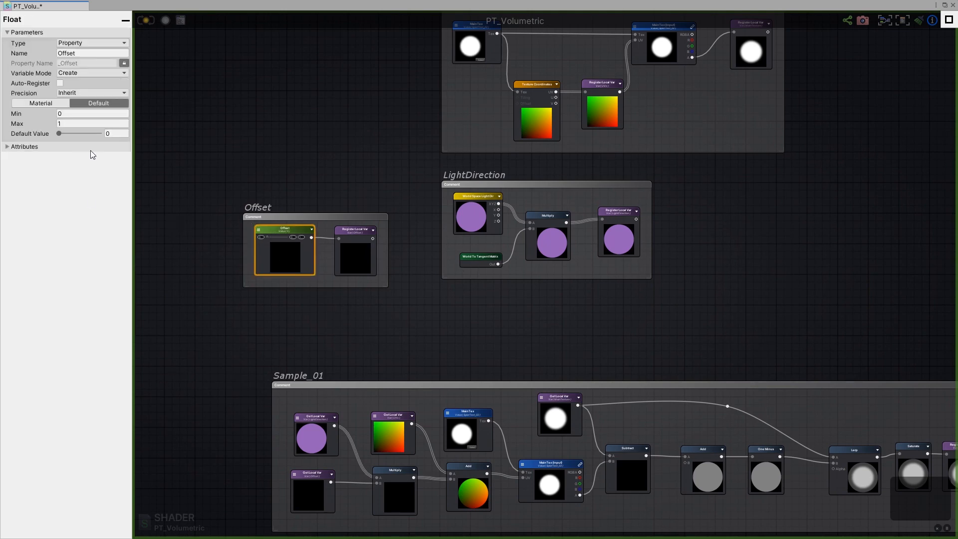
{"action": "left_click", "coordinate": [129, 134]}
{"action": "type", "text": "0.1"}
{"action": "key", "text": "Return"}
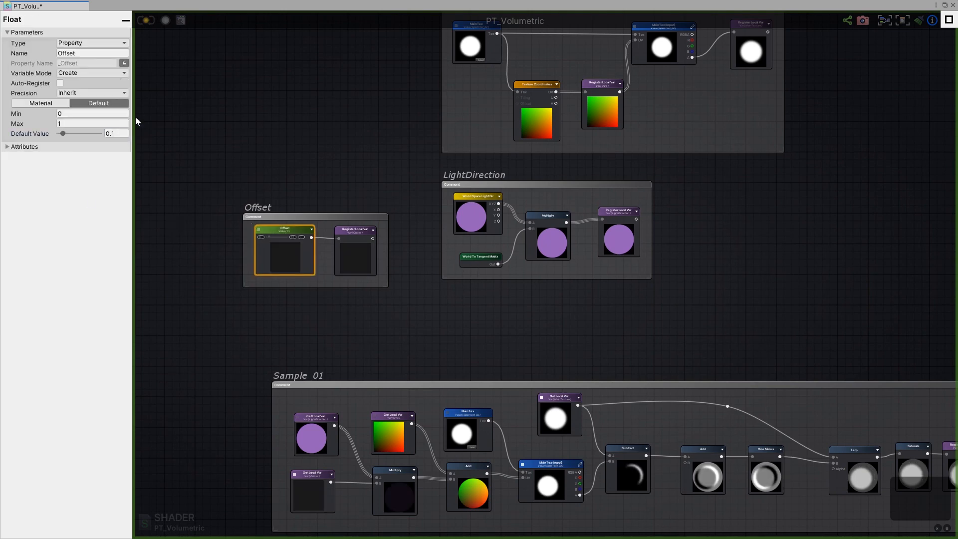
- Compare the Subtract, Lerp, Saturate and Register Local Var previews at the output ends of the sample groups
{"action": "middle_click_drag", "start_coordinate": [497, 268], "coordinate": [227, 18]}
{"action": "middle_click_drag", "start_coordinate": [639, 291], "coordinate": [478, 286]}
{"action": "scroll", "coordinate": [530, 202], "scroll_direction": "up", "scroll_amount": 1}
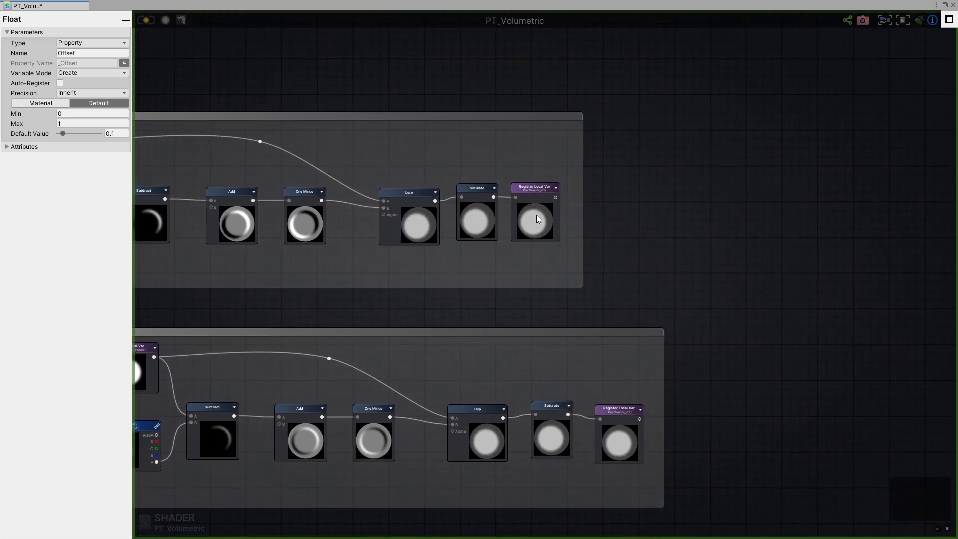
{"action": "middle_click_drag", "start_coordinate": [585, 330], "coordinate": [539, 138]}
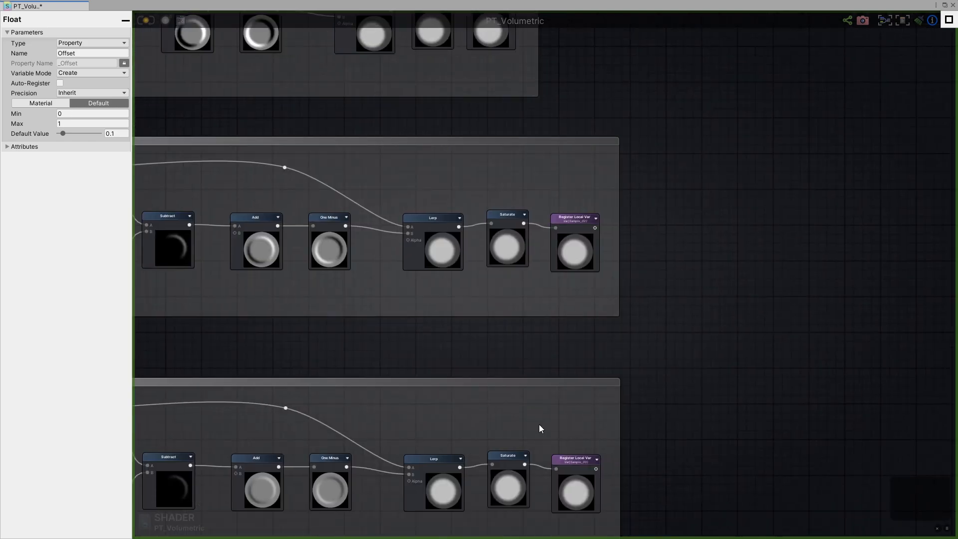
{"action": "middle_click_drag", "start_coordinate": [540, 424], "coordinate": [511, 167]}
{"action": "middle_click_drag", "start_coordinate": [545, 457], "coordinate": [558, 352]}
{"action": "middle_click_drag", "start_coordinate": [554, 429], "coordinate": [601, 417]}
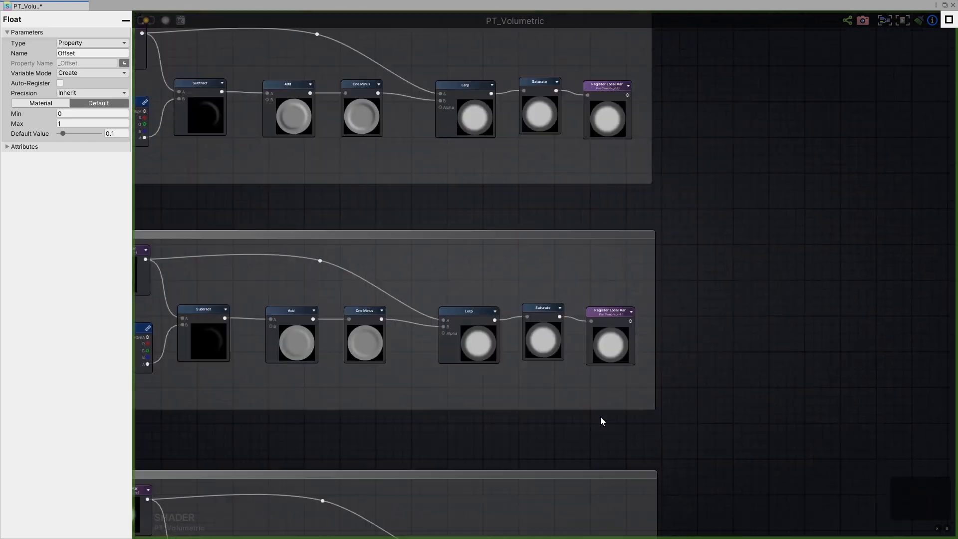
{"action": "middle_click_drag", "start_coordinate": [579, 317], "coordinate": [558, 109]}
{"action": "middle_click_drag", "start_coordinate": [554, 224], "coordinate": [558, 519]}
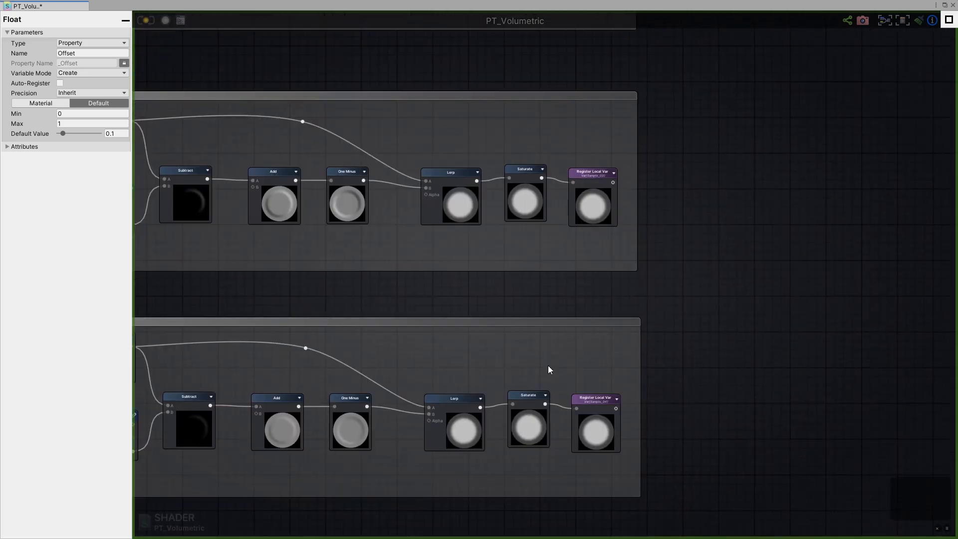
- Set the default value of the Offset float property to 0.2
{"action": "middle_click_drag", "start_coordinate": [190, 424], "coordinate": [504, 322]}
{"action": "scroll", "coordinate": [457, 334], "scroll_direction": "down", "scroll_amount": 5}
{"action": "left_click", "coordinate": [116, 133]}
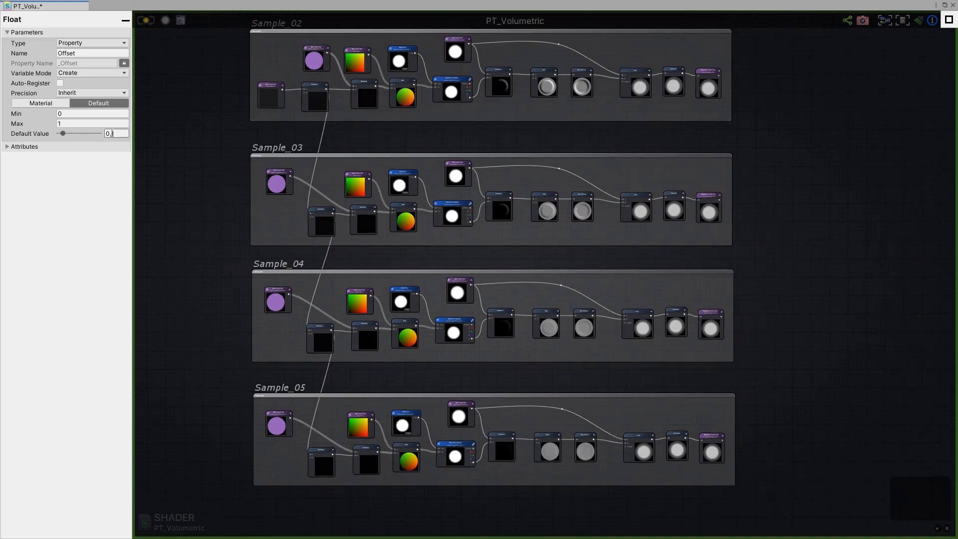
{"action": "type", "text": "0.2"}
{"action": "middle_click_drag", "start_coordinate": [691, 142], "coordinate": [580, 231]}
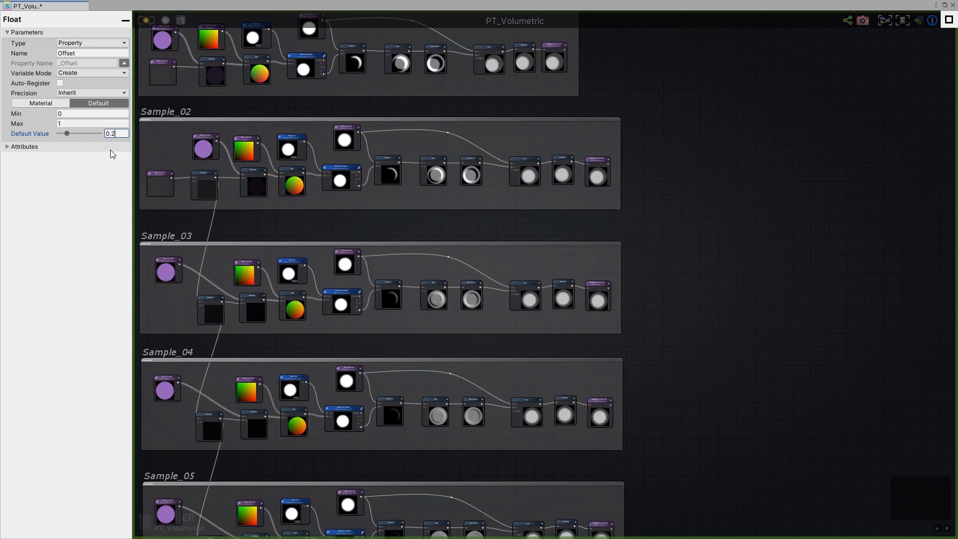
- Try an Offset default value of 0.6 to compare the sample previews and return it to 0.2
{"action": "left_click_drag", "start_coordinate": [67, 134], "coordinate": [83, 176]}
{"action": "middle_click_drag", "start_coordinate": [462, 439], "coordinate": [451, 329]}
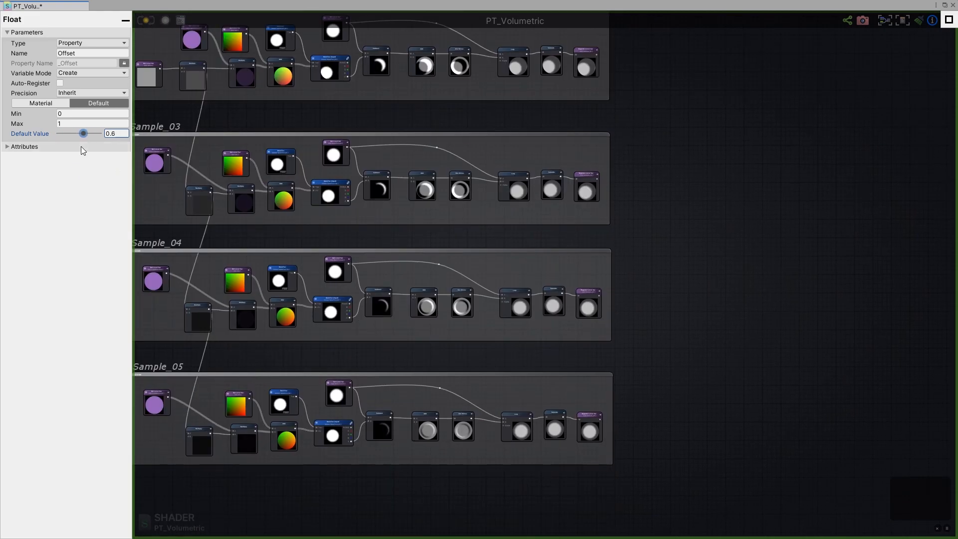
{"action": "left_click_drag", "start_coordinate": [82, 134], "coordinate": [61, 137]}
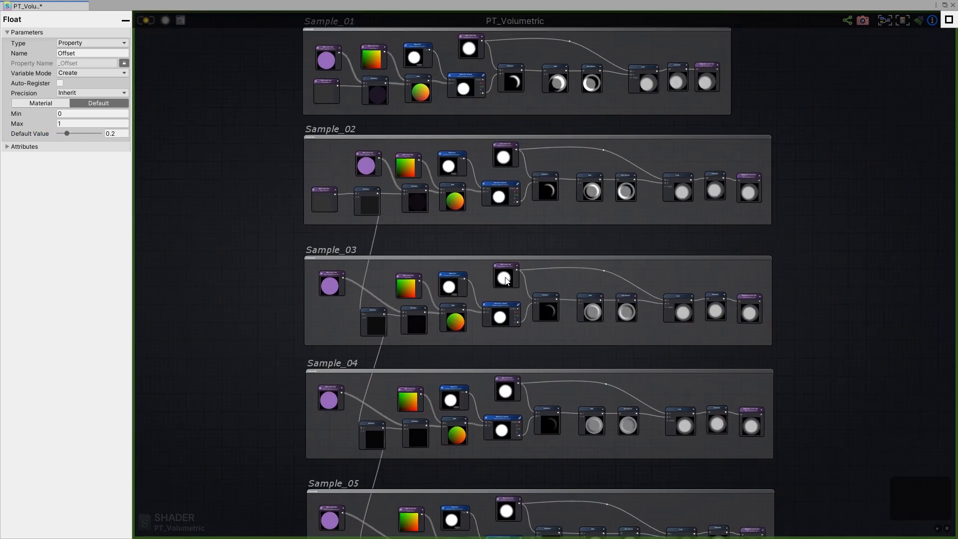
- Move the AllSamples Register Local Var node away from the output node into the empty area beside the sample groups
{"action": "scroll", "coordinate": [388, 303], "scroll_direction": "down", "scroll_amount": 3}
{"action": "middle_click_drag", "start_coordinate": [474, 322], "coordinate": [323, 482]}
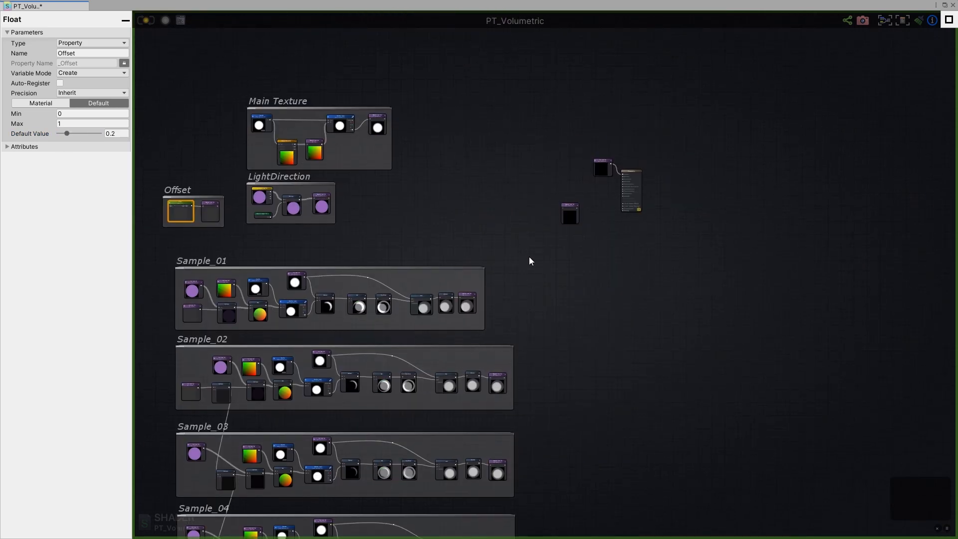
{"action": "left_click_drag", "start_coordinate": [568, 205], "coordinate": [718, 331]}
{"action": "middle_click_drag", "start_coordinate": [670, 306], "coordinate": [558, 95]}
{"action": "left_click", "coordinate": [516, 238]}
{"action": "middle_click_drag", "start_coordinate": [516, 239], "coordinate": [582, 281]}
{"action": "scroll", "coordinate": [583, 184], "scroll_direction": "up", "scroll_amount": 3}
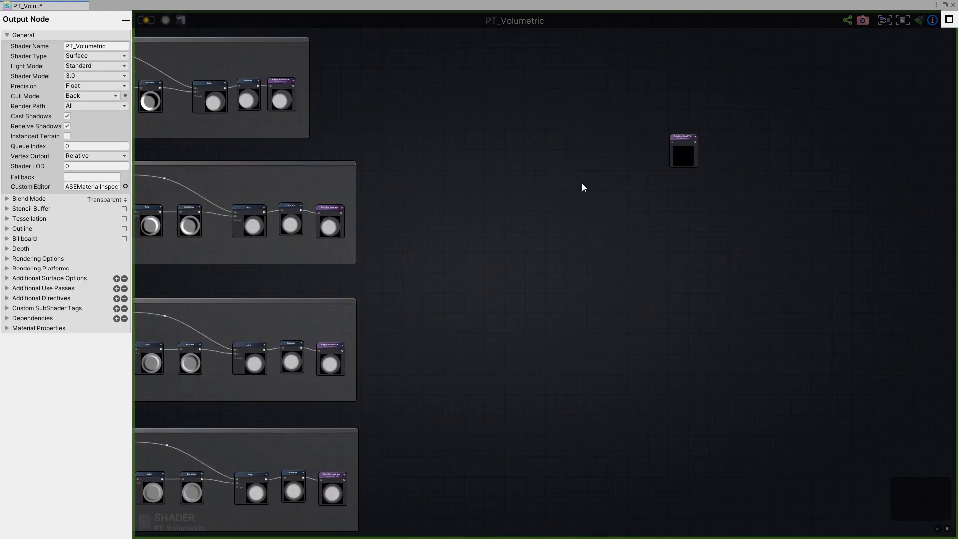
- Add a Get Local Var node in front of the AllSamples register node and set its reference to Sample_01
{"action": "middle_click_drag", "start_coordinate": [531, 173], "coordinate": [505, 239]}
{"action": "scroll", "coordinate": [505, 240], "scroll_direction": "up", "scroll_amount": 2}
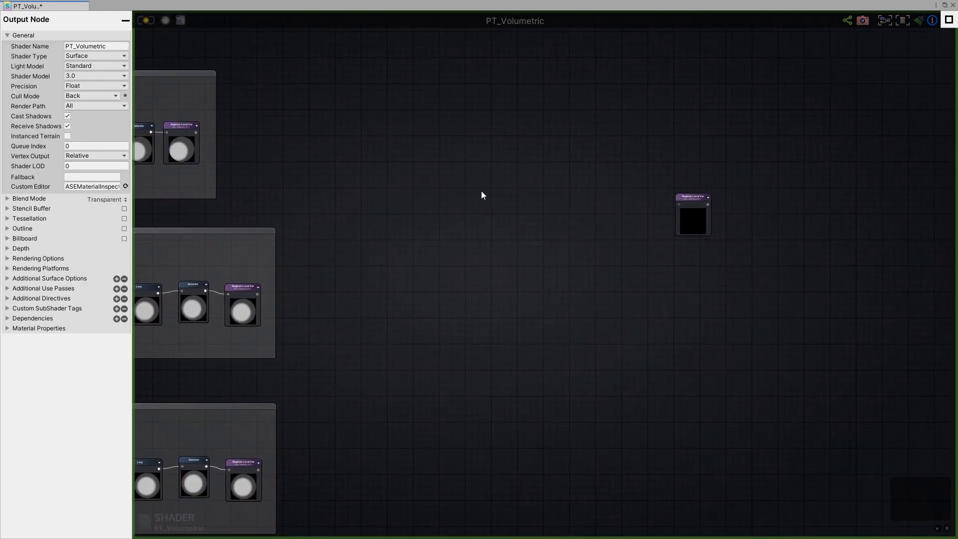
{"action": "key", "text": "g"}
{"action": "left_click", "coordinate": [487, 194]}
{"action": "left_click", "coordinate": [501, 199]}
{"action": "left_click", "coordinate": [491, 199]}
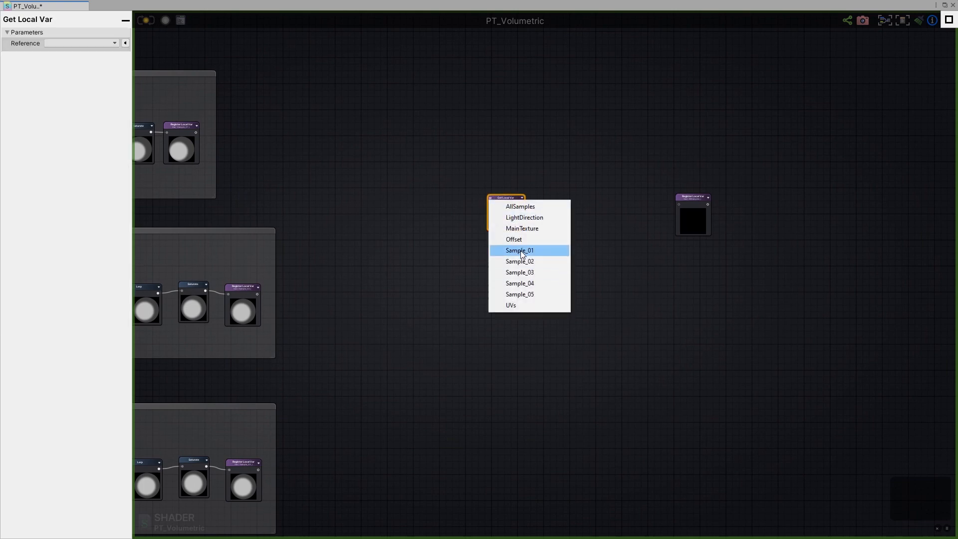
{"action": "left_click", "coordinate": [533, 251]}
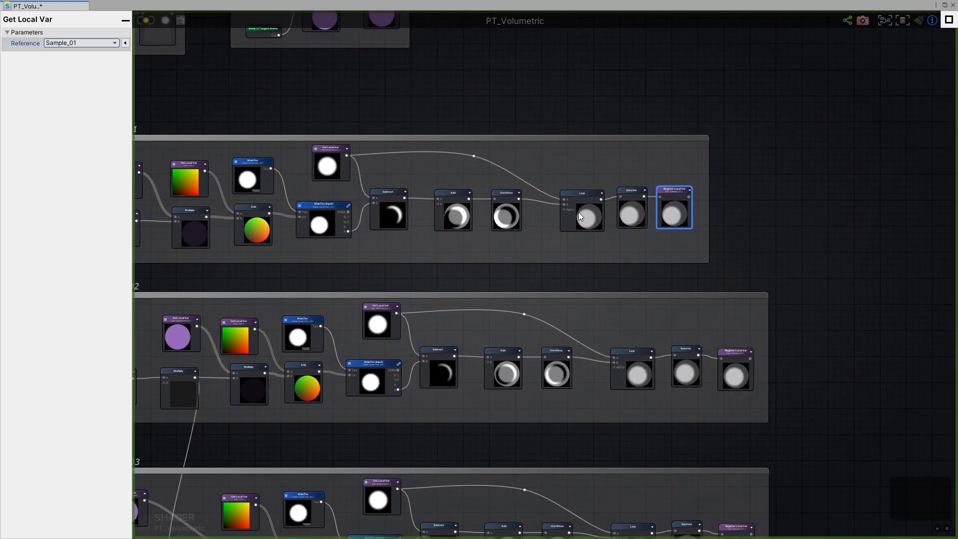
- Examine how Sample_01's One Minus, Lerp, Saturate and MainTexture variable nodes combine, including the Lerp's Alpha value
{"action": "left_click", "coordinate": [585, 209]}
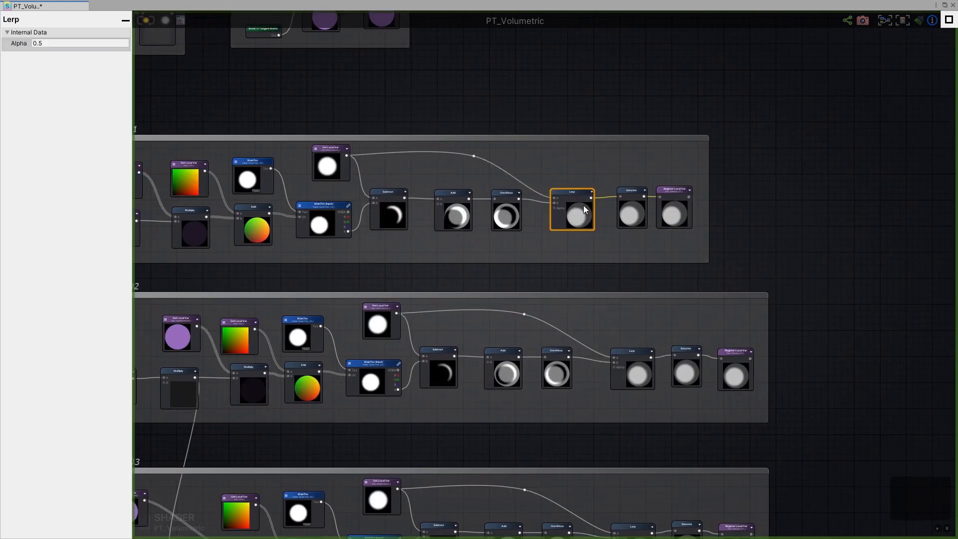
{"action": "scroll", "coordinate": [586, 205], "scroll_direction": "up", "scroll_amount": 2}
{"action": "left_click", "coordinate": [478, 218]}
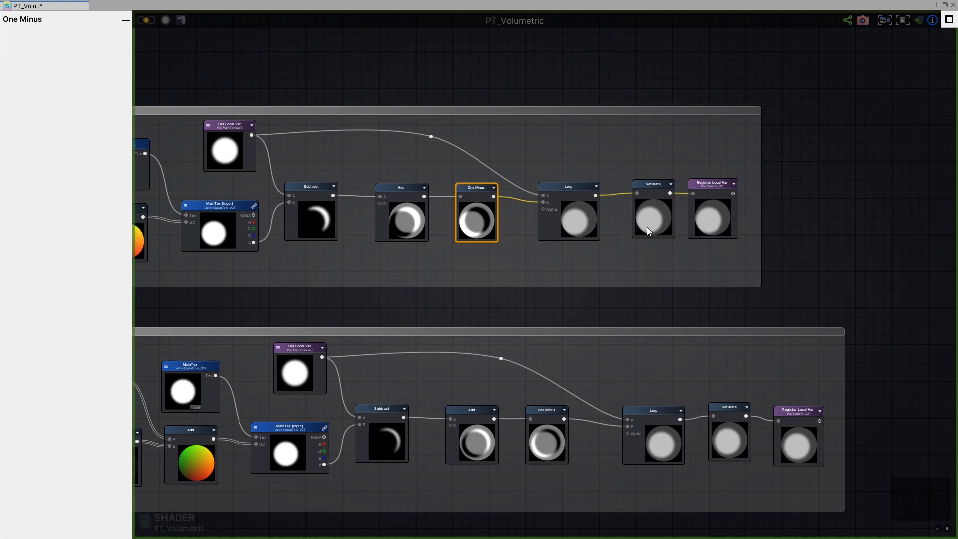
{"action": "left_click_drag", "start_coordinate": [653, 217], "coordinate": [647, 216]}
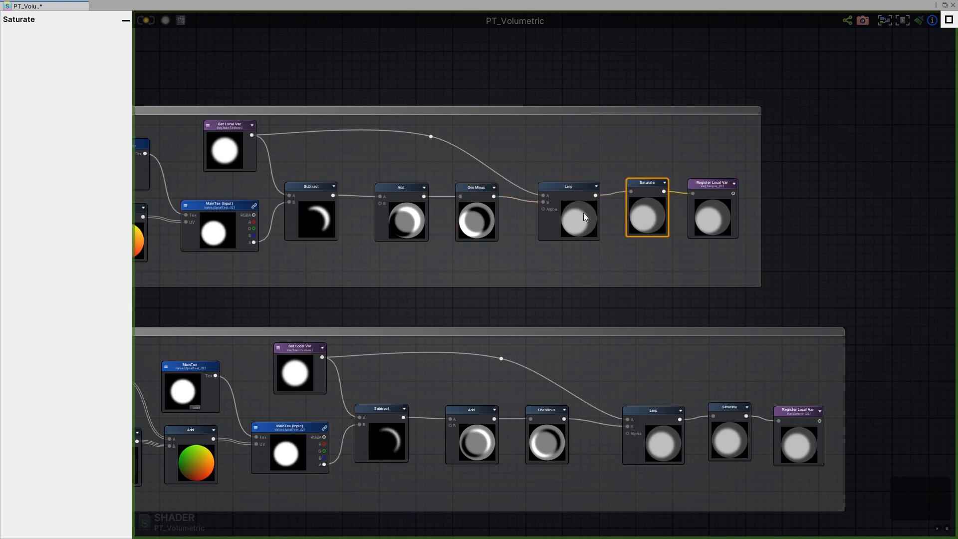
{"action": "left_click_drag", "start_coordinate": [584, 214], "coordinate": [578, 212]}
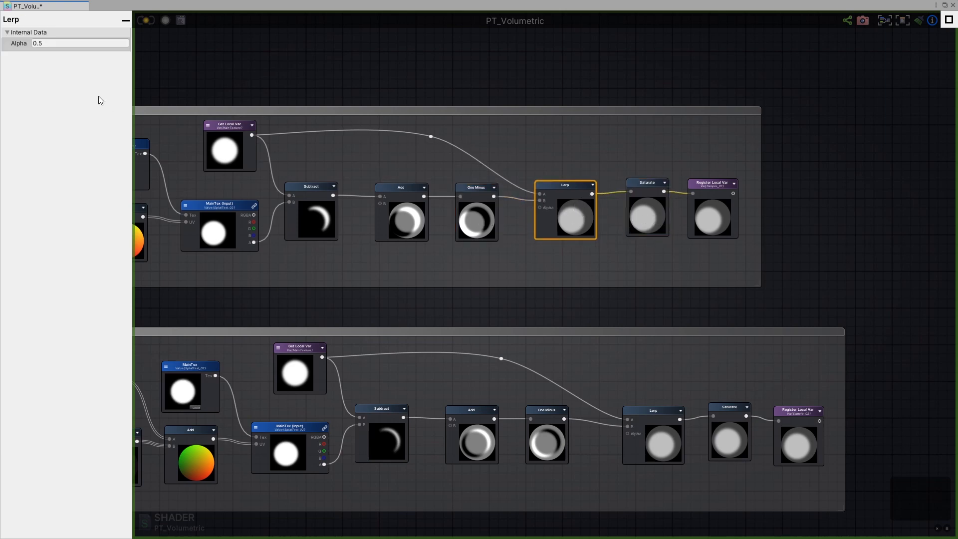
{"action": "left_click_drag", "start_coordinate": [233, 149], "coordinate": [212, 159]}
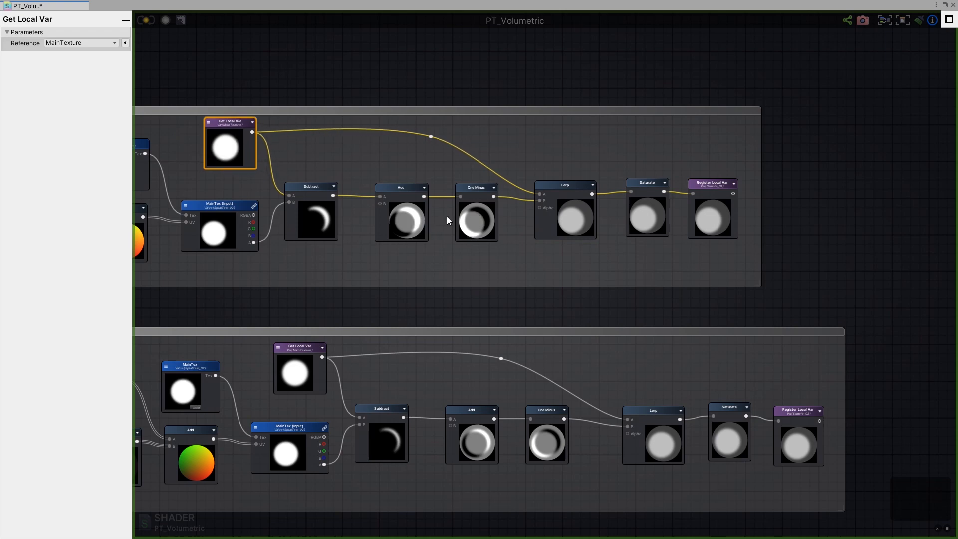
{"action": "left_click", "coordinate": [564, 221]}
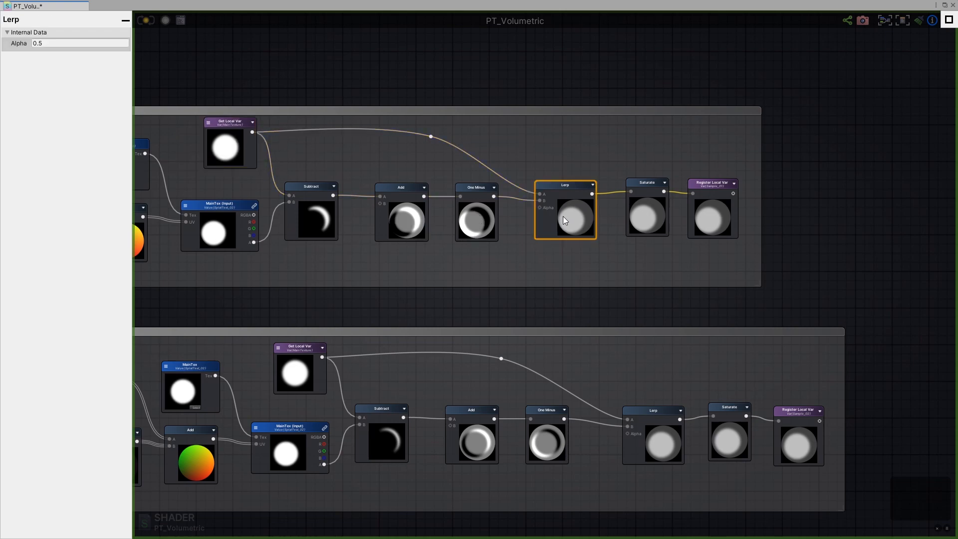
{"action": "middle_click_drag", "start_coordinate": [589, 215], "coordinate": [550, 221]}
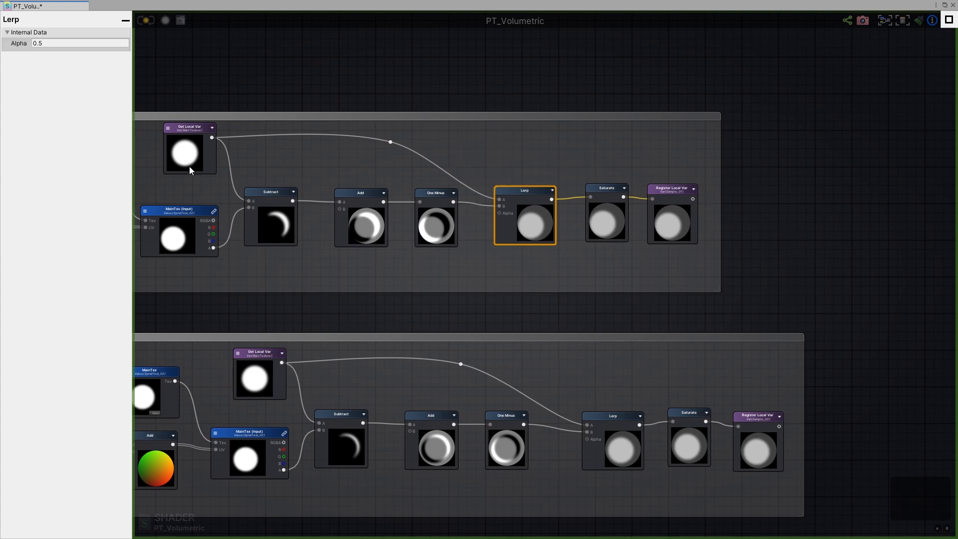
{"action": "left_click_drag", "start_coordinate": [200, 154], "coordinate": [199, 157]}
{"action": "scroll", "coordinate": [702, 187], "scroll_direction": "down", "scroll_amount": 4}
{"action": "middle_click_drag", "start_coordinate": [702, 186], "coordinate": [377, 261]}
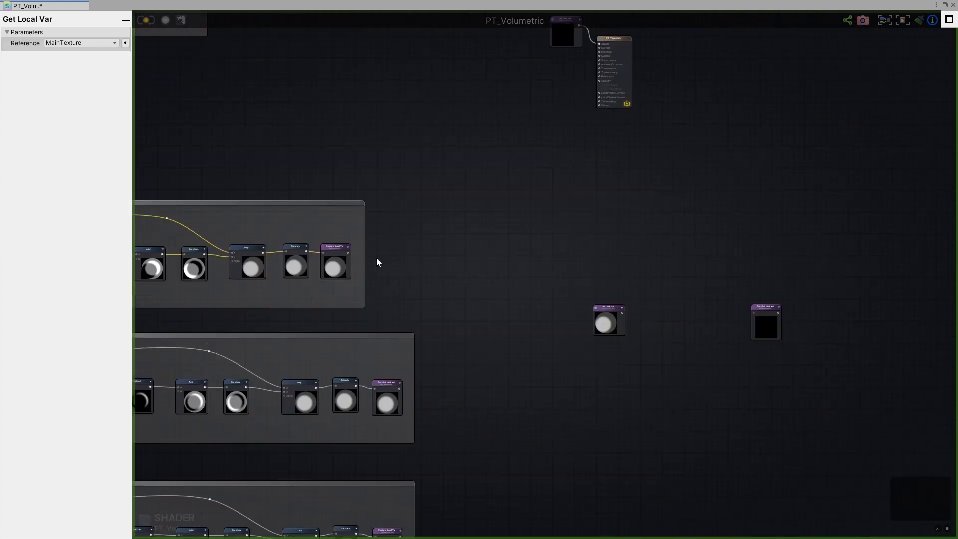
- Reposition the Sample_01 Get Local Var node to leave free space beneath it
{"action": "middle_click_drag", "start_coordinate": [604, 285], "coordinate": [575, 213]}
{"action": "scroll", "coordinate": [574, 260], "scroll_direction": "up", "scroll_amount": 6}
{"action": "left_click_drag", "start_coordinate": [577, 232], "coordinate": [515, 183]}
{"action": "scroll", "coordinate": [569, 215], "scroll_direction": "down", "scroll_amount": 5}
{"action": "middle_click_drag", "start_coordinate": [569, 215], "coordinate": [477, 228]}
{"action": "left_click_drag", "start_coordinate": [457, 196], "coordinate": [453, 178]}
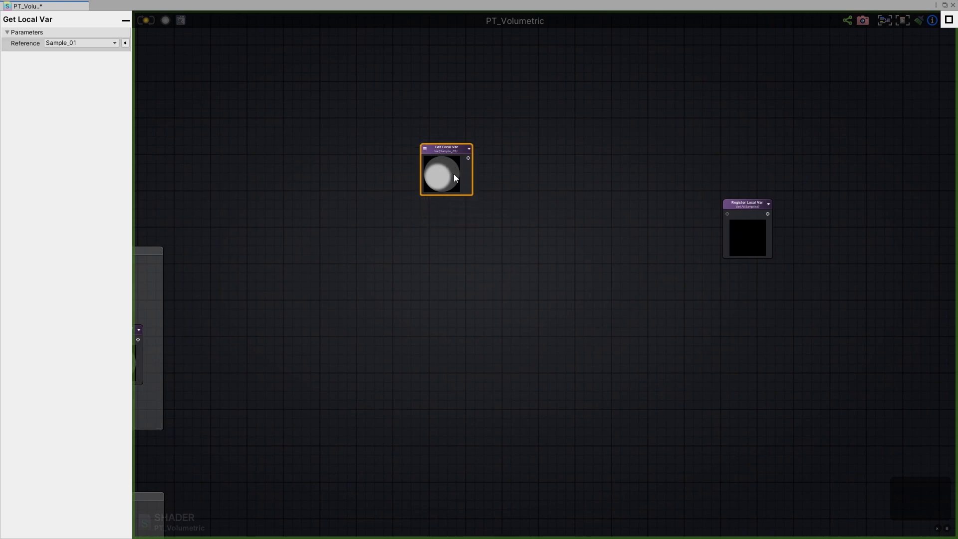
- Make two copies of the Sample_01 Get Local Var node below it and set their references to Sample_02 and Sample_03
{"action": "key", "text": "ctrl+d"}
{"action": "left_click_drag", "start_coordinate": [477, 221], "coordinate": [428, 207]}
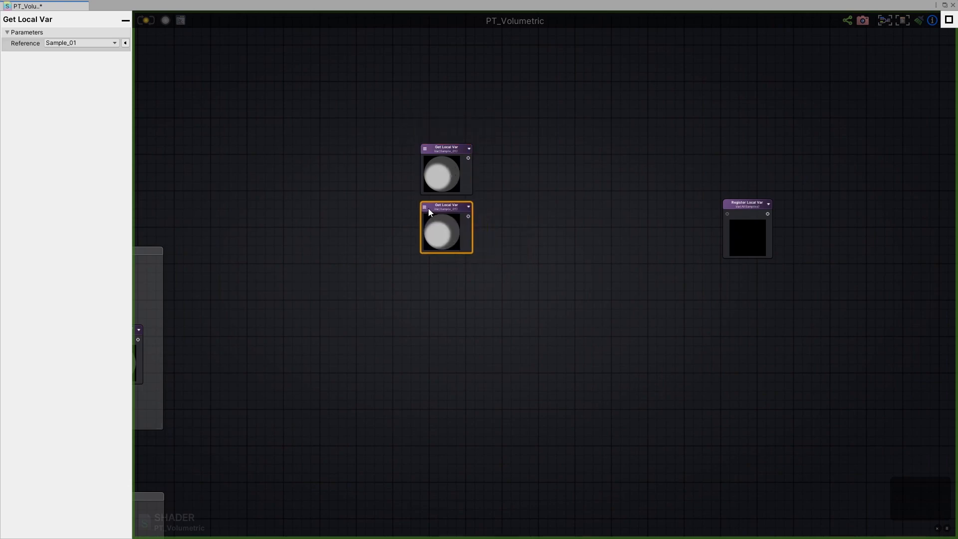
{"action": "left_click", "coordinate": [426, 206]}
{"action": "left_click", "coordinate": [450, 271]}
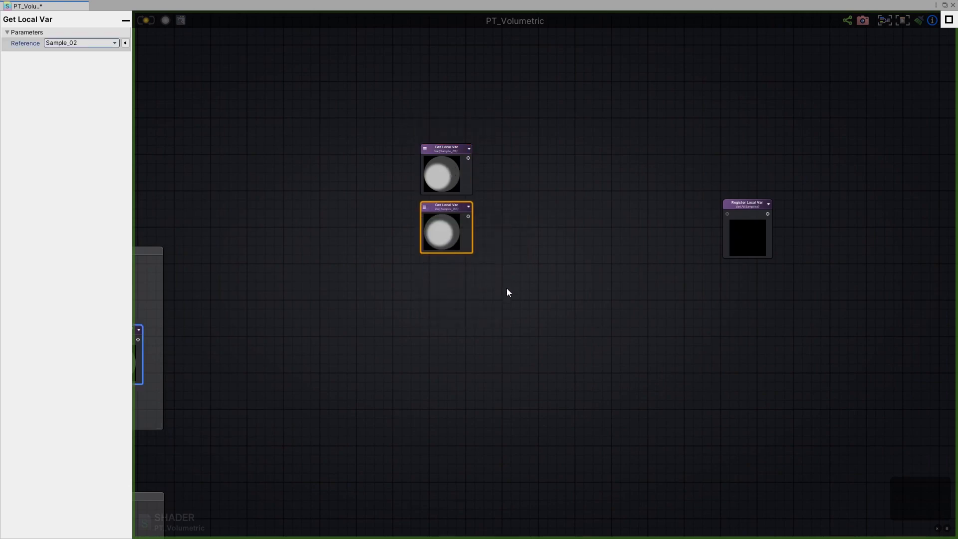
{"action": "key", "text": "ctrl+v"}
{"action": "left_click_drag", "start_coordinate": [534, 293], "coordinate": [429, 272]}
{"action": "left_click", "coordinate": [430, 271]}
{"action": "left_click", "coordinate": [454, 346]}
- Add two more Get Local Var copies below Sample_03 and set their references to Sample_04 and Sample_05
{"action": "middle_click_drag", "start_coordinate": [520, 332], "coordinate": [533, 260]}
{"action": "key", "text": "ctrl+v"}
{"action": "left_click_drag", "start_coordinate": [537, 264], "coordinate": [446, 263]}
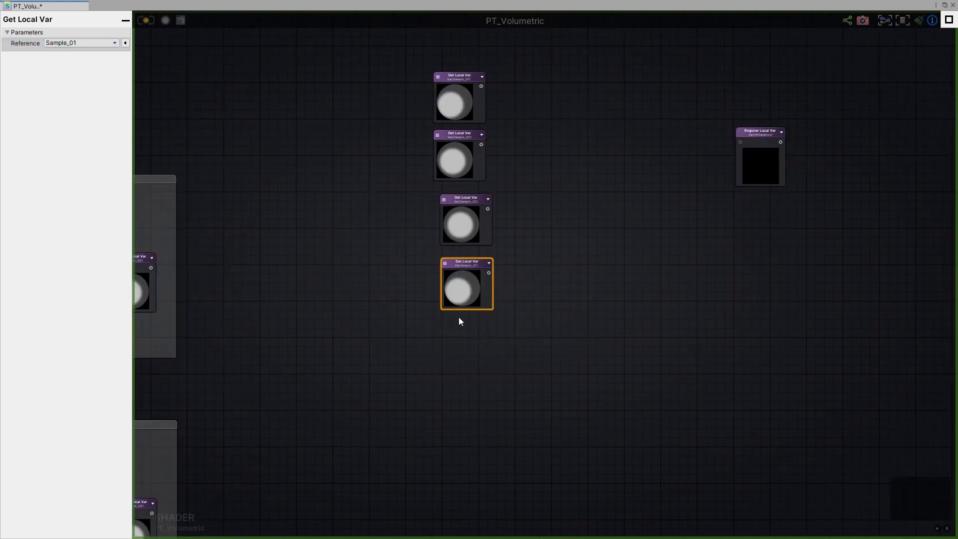
{"action": "left_click", "coordinate": [445, 263]}
{"action": "left_click", "coordinate": [466, 350]}
{"action": "key", "text": "ctrl+v"}
{"action": "left_click", "coordinate": [444, 323]}
{"action": "left_click", "coordinate": [469, 421]}
- Spread the five sample Get Local Var nodes out into a descending diagonal, from Sample_01 to Sample_05
{"action": "left_click_drag", "start_coordinate": [460, 113], "coordinate": [463, 121]}
{"action": "middle_click_drag", "start_coordinate": [463, 121], "coordinate": [487, 200]}
{"action": "left_click_drag", "start_coordinate": [487, 200], "coordinate": [404, 154]}
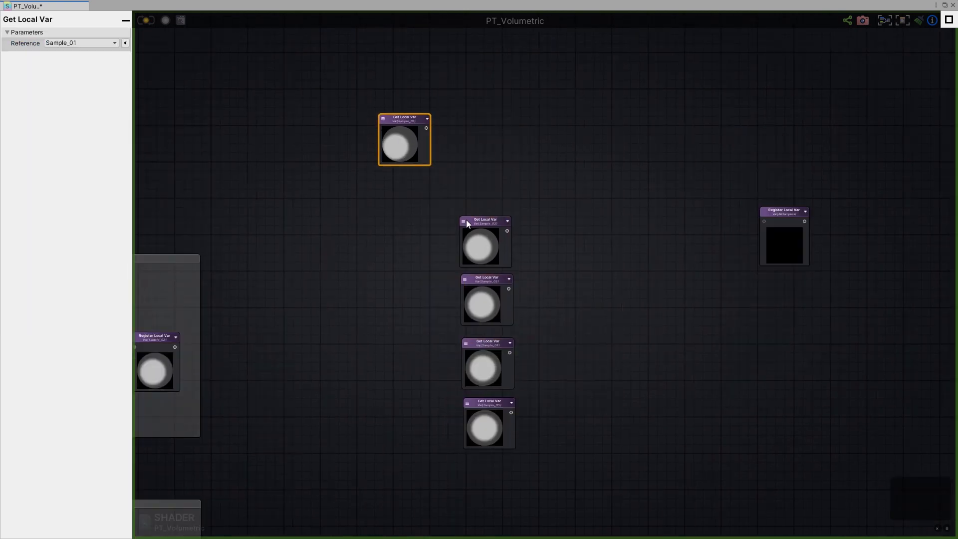
{"action": "left_click_drag", "start_coordinate": [467, 223], "coordinate": [451, 215]}
{"action": "left_click_drag", "start_coordinate": [486, 313], "coordinate": [502, 316]}
{"action": "left_click_drag", "start_coordinate": [497, 433], "coordinate": [631, 496]}
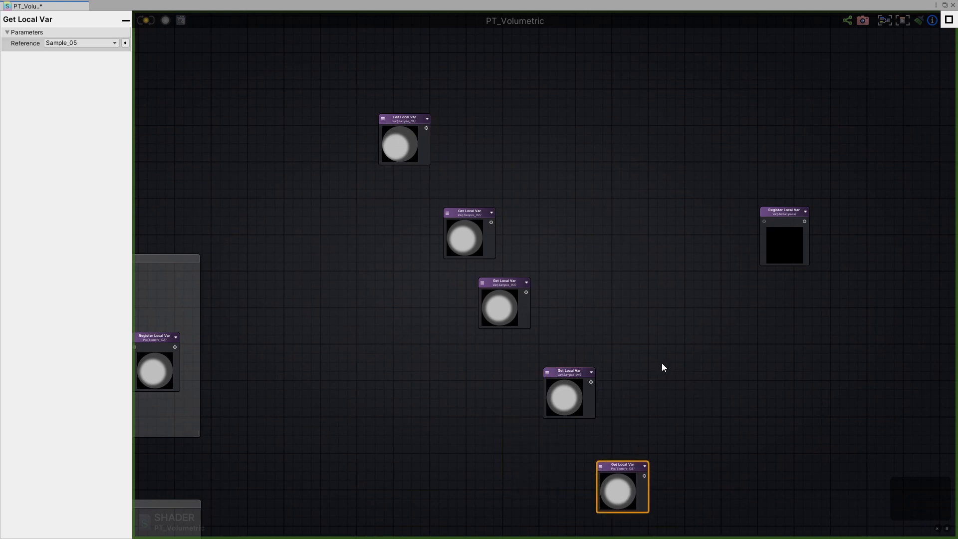
{"action": "middle_click_drag", "start_coordinate": [662, 363], "coordinate": [585, 387]}
{"action": "left_click_drag", "start_coordinate": [695, 261], "coordinate": [729, 265]}
- Add a Lerp node beside the Sample_01 variable node and set its Alpha to 0.5
{"action": "middle_click_drag", "start_coordinate": [556, 228], "coordinate": [569, 225]}
{"action": "left_click", "coordinate": [565, 222]}
{"action": "right_click", "coordinate": [489, 180]}
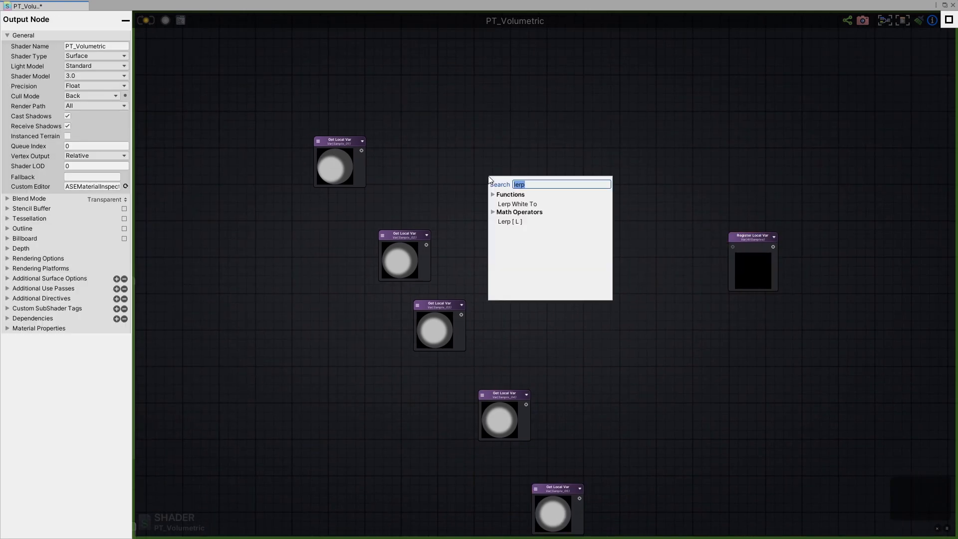
{"action": "type", "text": "lerp"}
{"action": "left_click", "coordinate": [509, 221]}
{"action": "left_click_drag", "start_coordinate": [504, 205], "coordinate": [491, 173]}
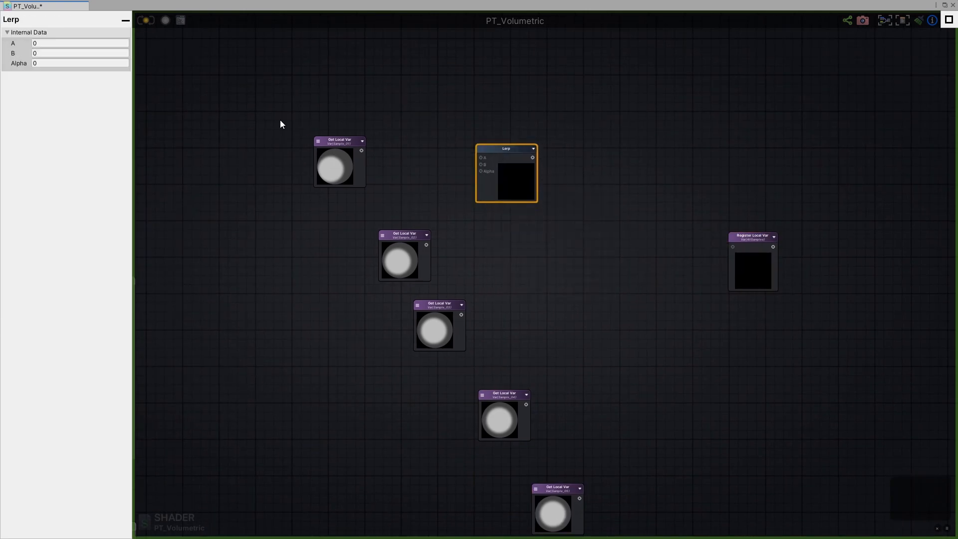
{"action": "left_click", "coordinate": [108, 63]}
{"action": "type", "text": "0.5"}
{"action": "left_click_drag", "start_coordinate": [501, 163], "coordinate": [491, 160]}
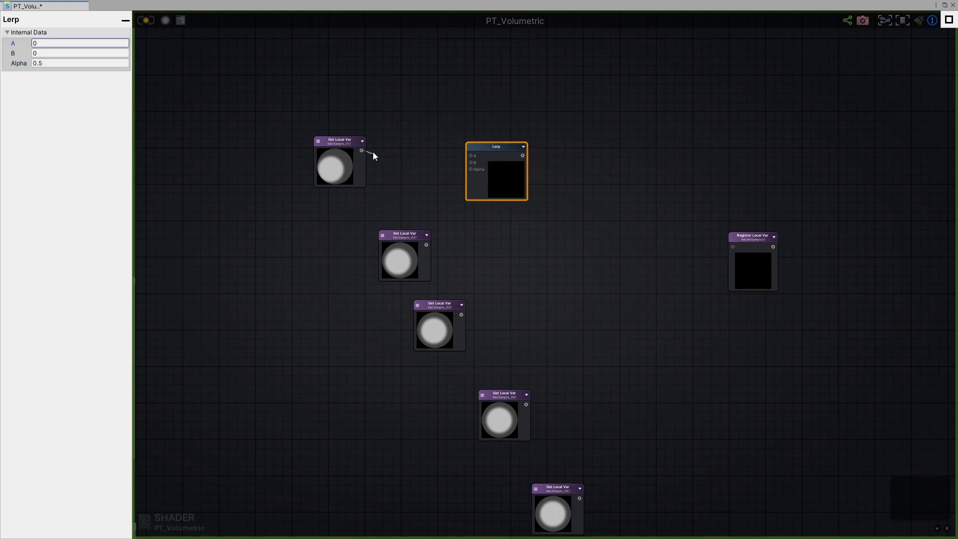
- Connect Sample_01 to the Lerp's A input and Sample_02 to its B input, and tidy the nodes' positions
{"action": "left_click_drag", "start_coordinate": [373, 151], "coordinate": [470, 155]}
{"action": "left_click_drag", "start_coordinate": [527, 186], "coordinate": [552, 202]}
{"action": "left_click_drag", "start_coordinate": [427, 244], "coordinate": [497, 179]}
{"action": "left_click_drag", "start_coordinate": [386, 242], "coordinate": [378, 229]}
{"action": "left_click_drag", "start_coordinate": [509, 191], "coordinate": [510, 181]}
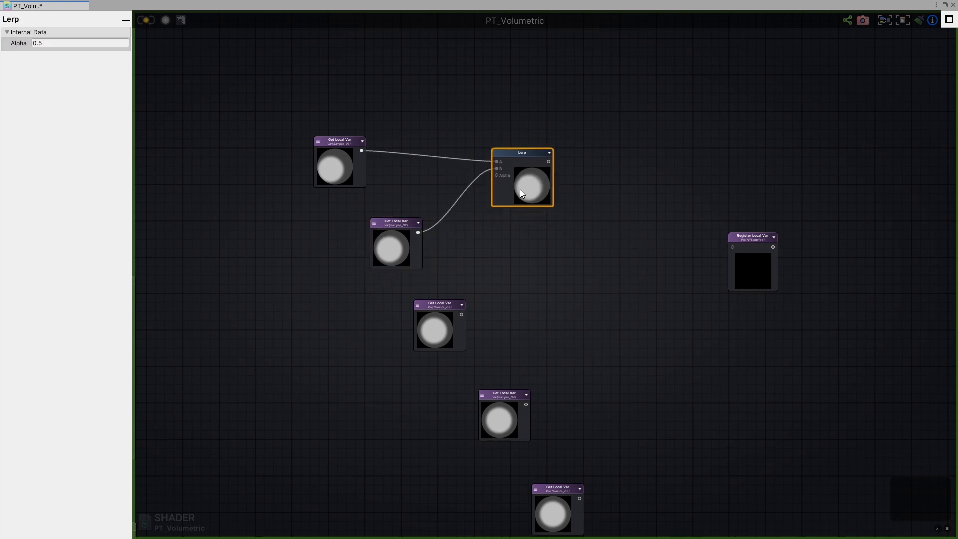
- Duplicate the Lerp node, feeding the first Lerp's output into A and Sample_03 into B
{"action": "key", "text": "ctrl+d"}
{"action": "left_click_drag", "start_coordinate": [570, 195], "coordinate": [590, 248]}
{"action": "left_click_drag", "start_coordinate": [549, 161], "coordinate": [551, 256]}
{"action": "left_click_drag", "start_coordinate": [461, 314], "coordinate": [551, 263]}
{"action": "left_click_drag", "start_coordinate": [514, 190], "coordinate": [474, 192]}
{"action": "left_click_drag", "start_coordinate": [573, 294], "coordinate": [575, 314]}
- Add a third Lerp copy, feeding the second Lerp's output into A and Sample_04 into B
{"action": "middle_click_drag", "start_coordinate": [653, 389], "coordinate": [624, 319]}
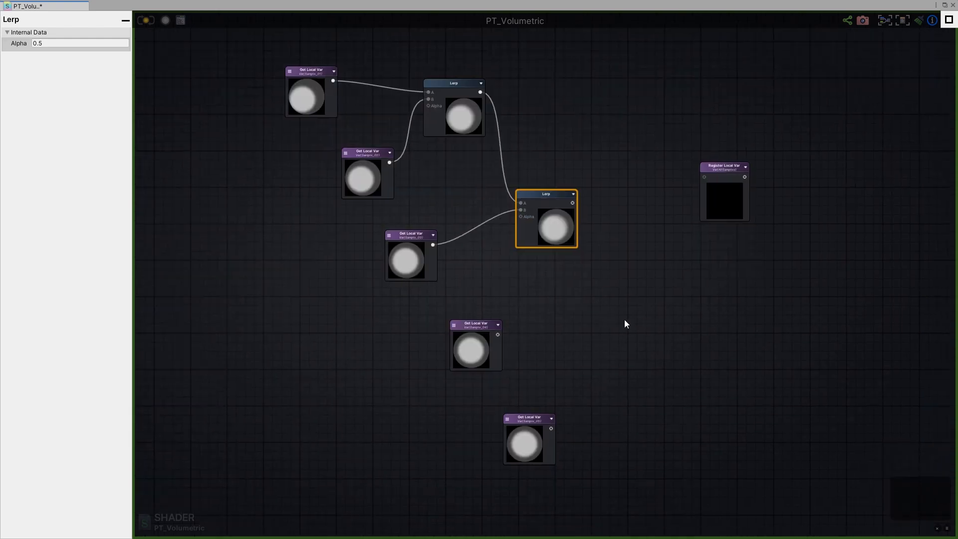
{"action": "left_click", "coordinate": [603, 294]}
{"action": "key", "text": "ctrl+v"}
{"action": "left_click_drag", "start_coordinate": [573, 203], "coordinate": [612, 295]}
{"action": "left_click_drag", "start_coordinate": [497, 334], "coordinate": [612, 302]}
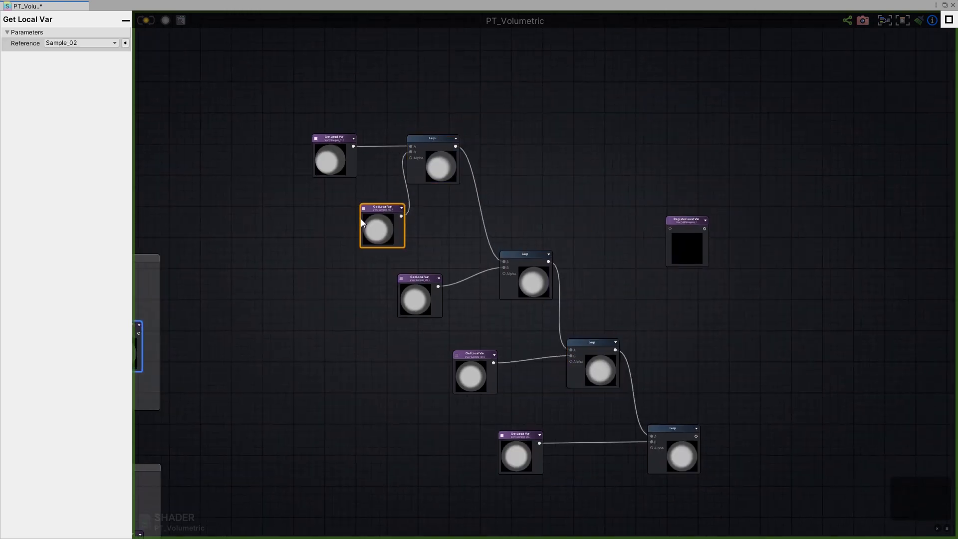
- Arrange the Lerp nodes and the sample variable nodes into a compact staircase layout
{"action": "left_click_drag", "start_coordinate": [361, 219], "coordinate": [344, 210]}
{"action": "left_click_drag", "start_coordinate": [525, 270], "coordinate": [497, 220]}
{"action": "left_click_drag", "start_coordinate": [592, 359], "coordinate": [565, 291]}
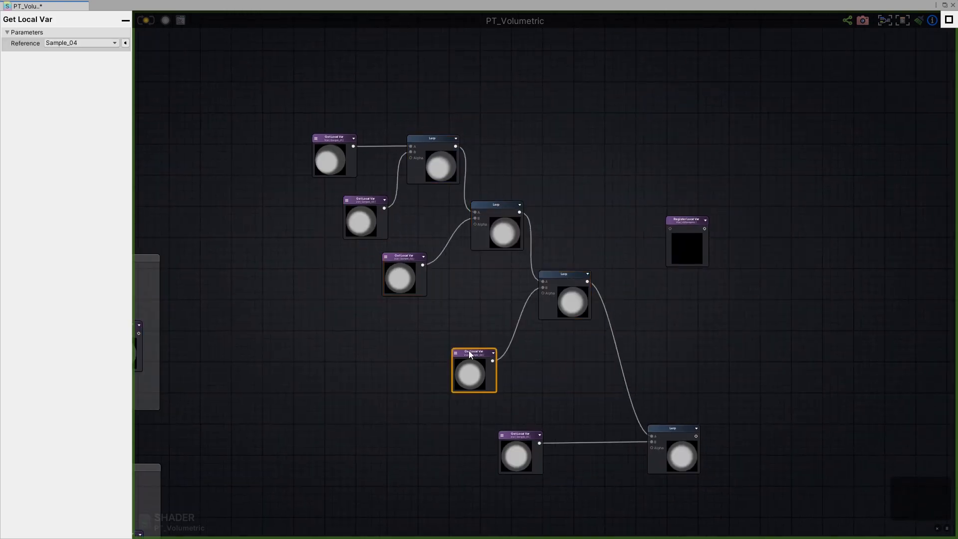
{"action": "left_click_drag", "start_coordinate": [469, 351], "coordinate": [442, 309]}
{"action": "left_click_drag", "start_coordinate": [687, 446], "coordinate": [648, 359]}
{"action": "left_click_drag", "start_coordinate": [519, 445], "coordinate": [516, 371]}
- Place the AllSamples Register Local Var node beside the last Lerp and connect that Lerp's output to it
{"action": "left_click_drag", "start_coordinate": [689, 240], "coordinate": [732, 340]}
{"action": "middle_click_drag", "start_coordinate": [703, 377], "coordinate": [591, 356]}
{"action": "scroll", "coordinate": [591, 355], "scroll_direction": "up", "scroll_amount": 1}
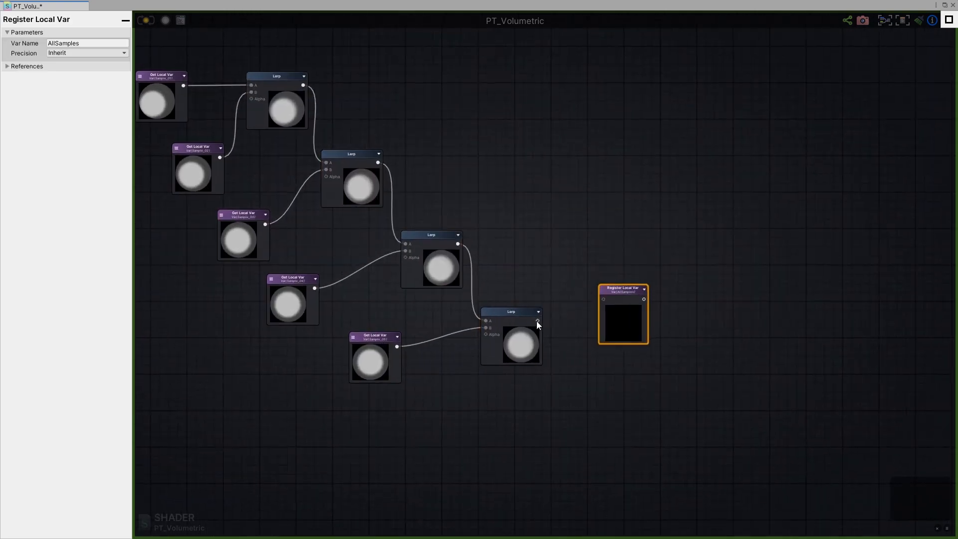
{"action": "left_click_drag", "start_coordinate": [607, 300], "coordinate": [609, 300]}
{"action": "left_click_drag", "start_coordinate": [611, 335], "coordinate": [593, 352]}
- Check the AllSamples Get Local Var node feeding the output node's Albedo, and compile the shader
{"action": "middle_click_drag", "start_coordinate": [458, 40], "coordinate": [540, 328]}
{"action": "scroll", "coordinate": [540, 328], "scroll_direction": "down", "scroll_amount": 5}
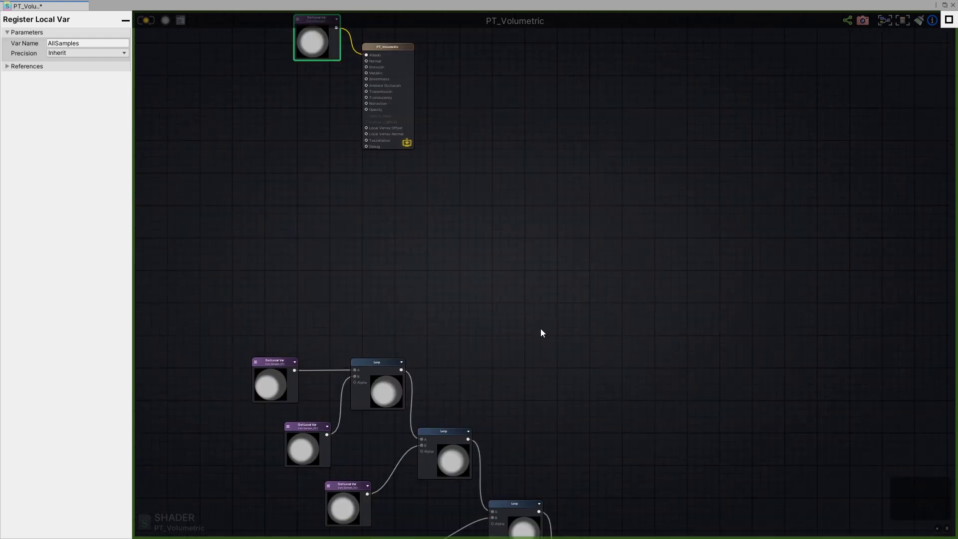
{"action": "scroll", "coordinate": [420, 170], "scroll_direction": "up", "scroll_amount": 5}
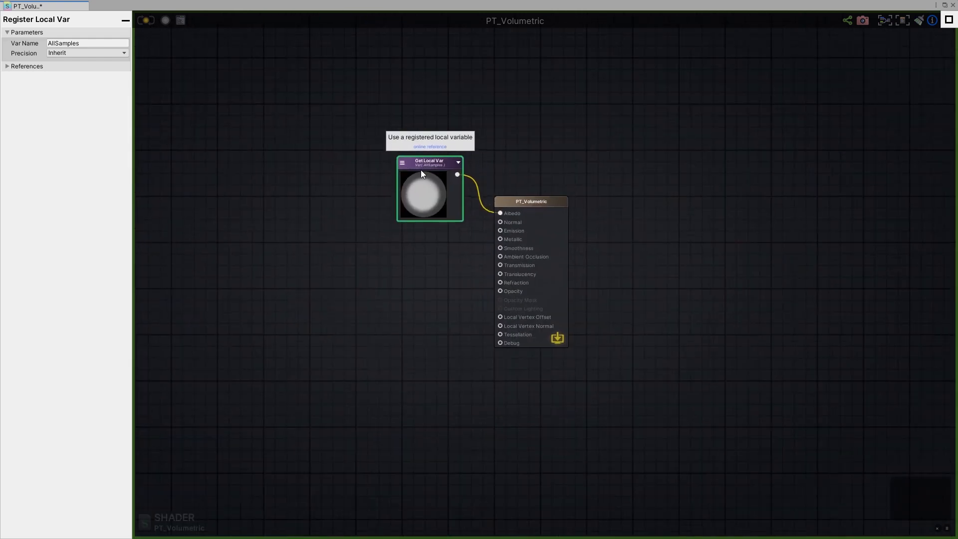
{"action": "left_click", "coordinate": [407, 166]}
{"action": "scroll", "coordinate": [357, 183], "scroll_direction": "down", "scroll_amount": 5}
{"action": "middle_click_drag", "start_coordinate": [355, 182], "coordinate": [468, 143]}
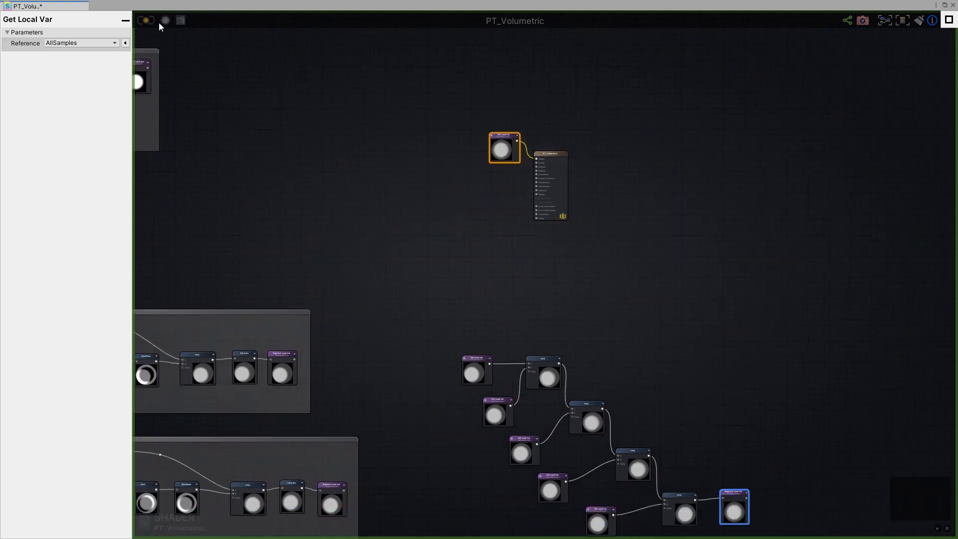
{"action": "left_click", "coordinate": [145, 19]}
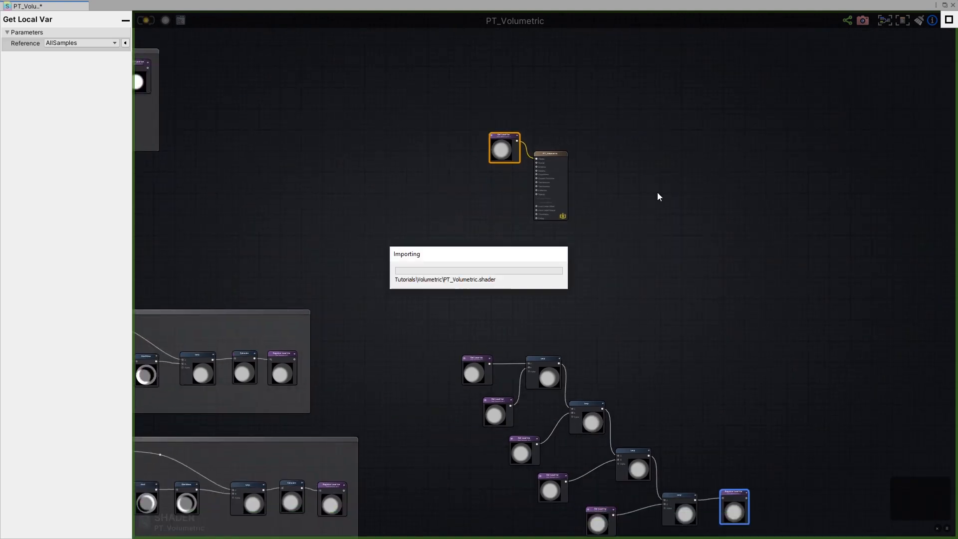
- Restore the shader editor window to see the scene, set the material's Offset to 0.222 while viewing the plane, and maximize the editor again
{"action": "left_click", "coordinate": [945, 5]}
{"action": "left_click_drag", "start_coordinate": [844, 142], "coordinate": [864, 144]}
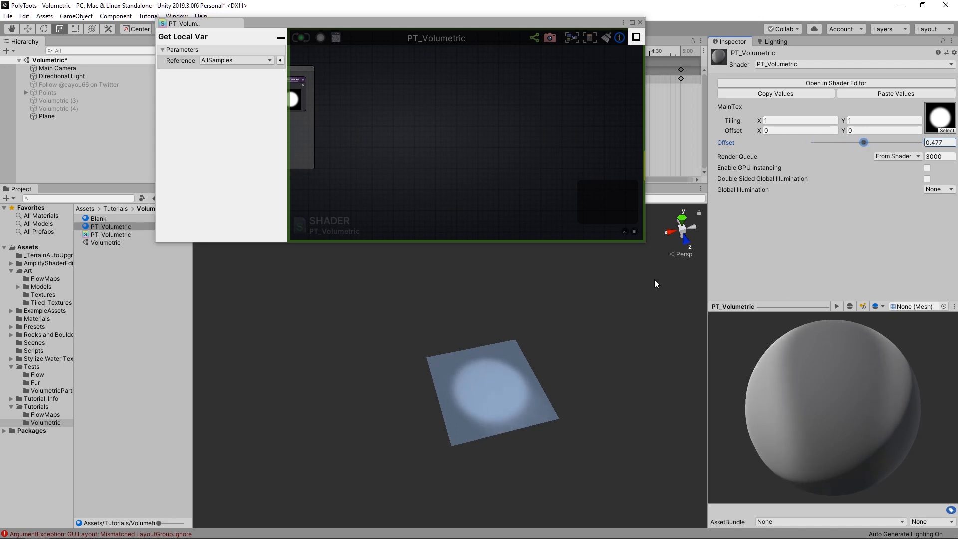
{"action": "left_click_drag", "start_coordinate": [545, 428], "coordinate": [522, 444], "text": "alt"}
{"action": "mouse_move", "coordinate": [849, 141]}
{"action": "left_mouse_down"}
{"action": "mouse_move", "coordinate": [861, 148]}
{"action": "mouse_move", "coordinate": [812, 148]}
{"action": "mouse_move", "coordinate": [856, 160]}
{"action": "mouse_move", "coordinate": [837, 149]}
{"action": "left_mouse_up"}
{"action": "left_click", "coordinate": [632, 22]}
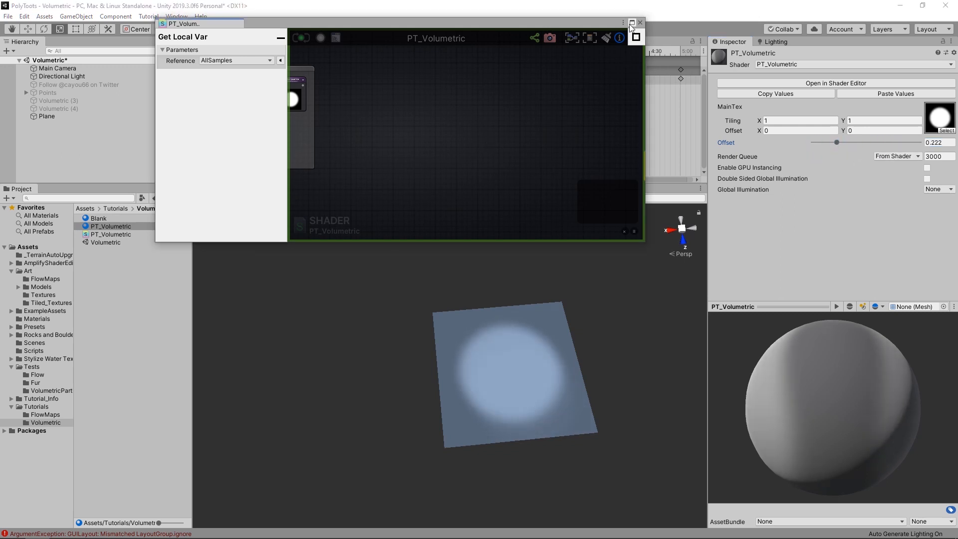
- Review the whole node graph, covering the Main Texture, LightDirection, Offset and Sample groups, the Lerp chain and the output node
{"action": "middle_click_drag", "start_coordinate": [472, 152], "coordinate": [629, 213]}
{"action": "scroll", "coordinate": [614, 204], "scroll_direction": "down", "scroll_amount": 4}
{"action": "left_click", "coordinate": [592, 249]}
{"action": "middle_click_drag", "start_coordinate": [592, 248], "coordinate": [669, 93]}
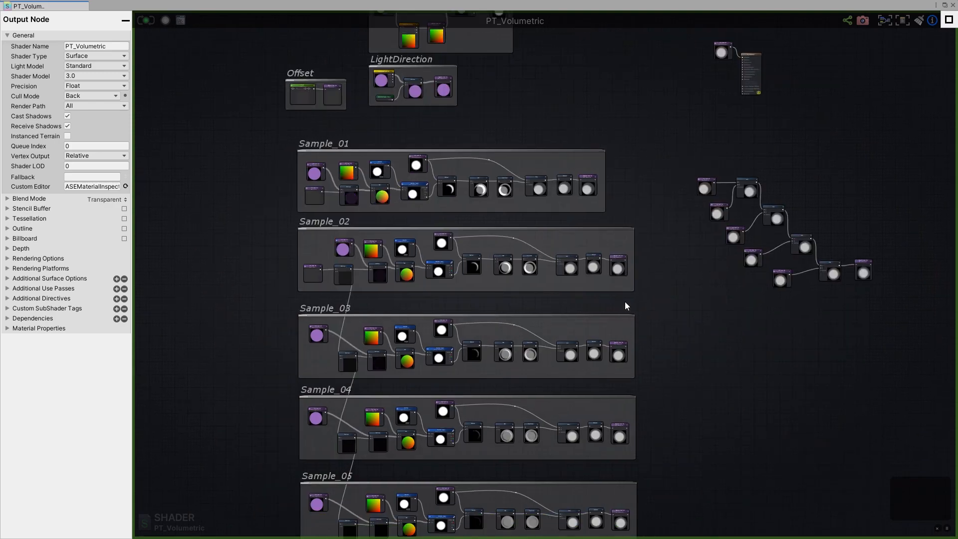
{"action": "middle_click_drag", "start_coordinate": [645, 345], "coordinate": [655, 214]}
{"action": "middle_click_drag", "start_coordinate": [611, 179], "coordinate": [594, 256]}
{"action": "middle_click_drag", "start_coordinate": [534, 201], "coordinate": [548, 291]}
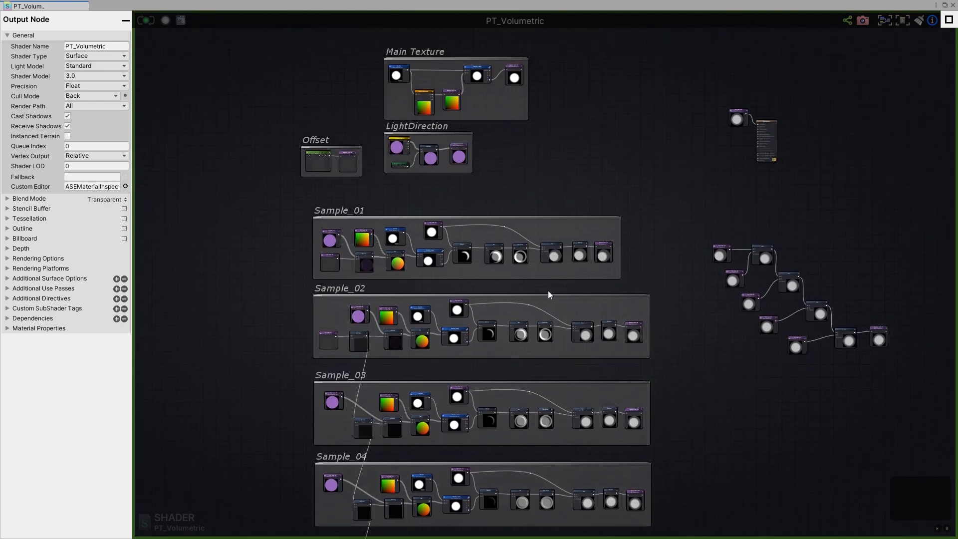
{"action": "middle_click_drag", "start_coordinate": [532, 212], "coordinate": [551, 349]}
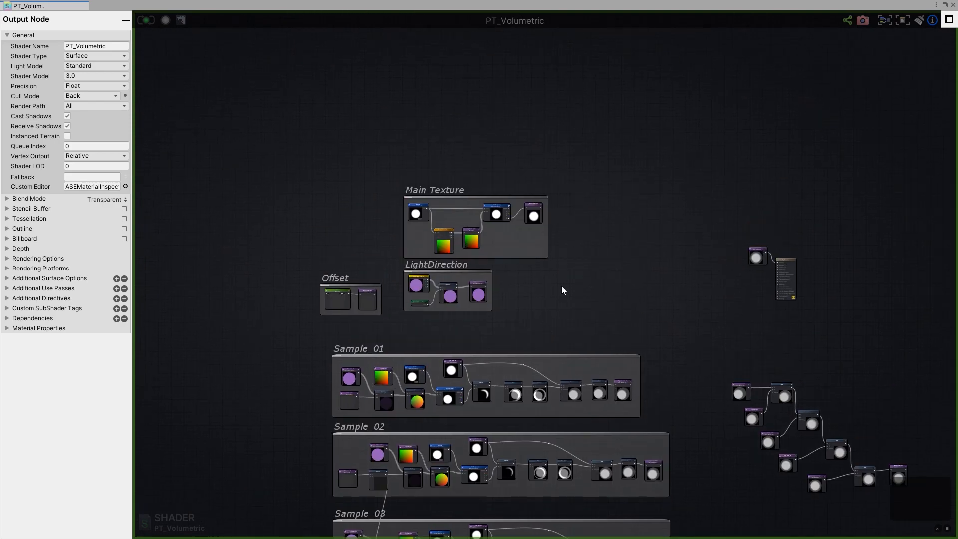
{"action": "scroll", "coordinate": [574, 251], "scroll_direction": "up", "scroll_amount": 2}
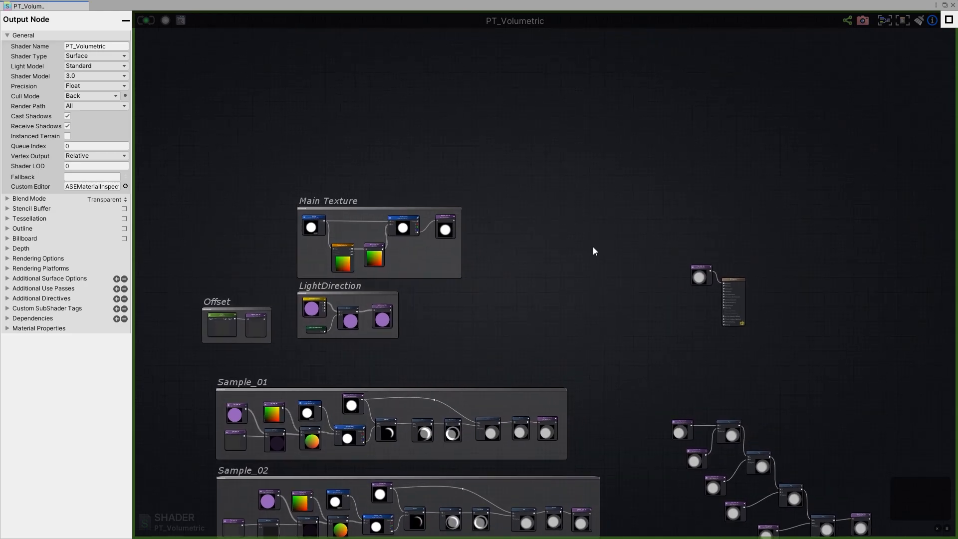
- Wrap the Lerp chain nodes in a comment frame titled "All Samples" and reposition the frame
{"action": "scroll", "coordinate": [593, 247], "scroll_direction": "up", "scroll_amount": 1}
{"action": "middle_click_drag", "start_coordinate": [654, 367], "coordinate": [511, 200]}
{"action": "middle_click_drag", "start_coordinate": [611, 309], "coordinate": [528, 194]}
{"action": "left_click_drag", "start_coordinate": [656, 263], "coordinate": [676, 285], "text": "ctrl"}
{"action": "key", "text": "c"}
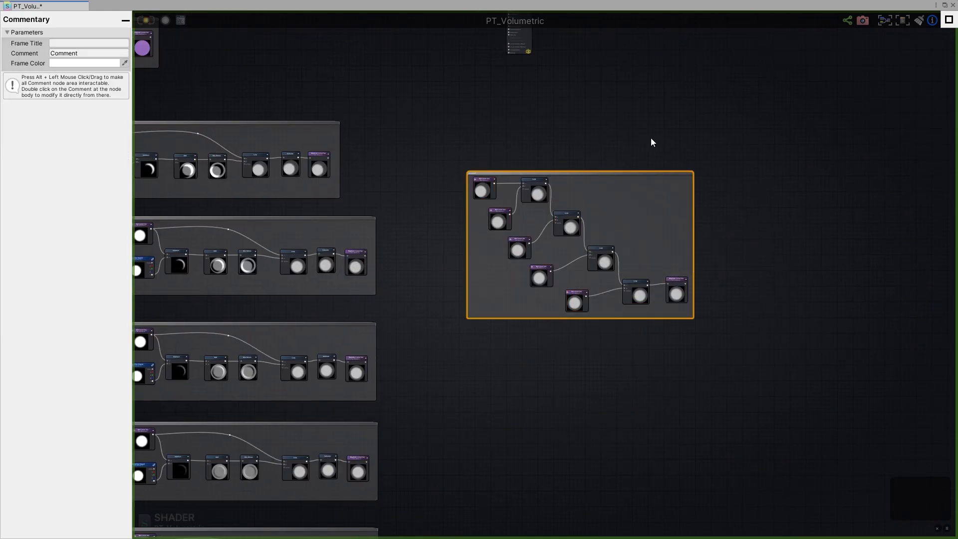
{"action": "left_click", "coordinate": [66, 43]}
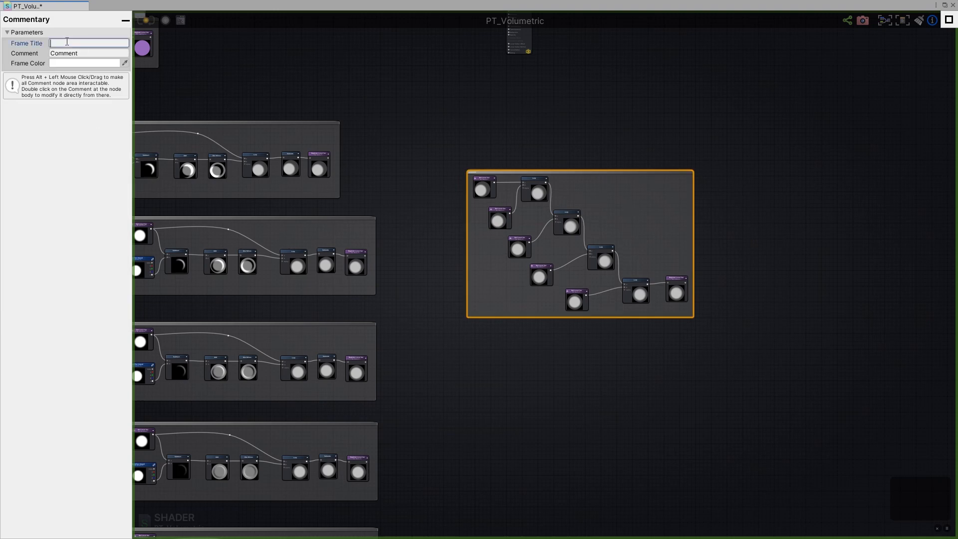
{"action": "type", "text": "All Samples"}
{"action": "left_click", "coordinate": [580, 148]}
{"action": "left_click_drag", "start_coordinate": [616, 172], "coordinate": [595, 139]}
- Inspect the AllSamples variable node in its frame and look for empty canvas space above the output node
{"action": "middle_click_drag", "start_coordinate": [589, 130], "coordinate": [612, 334]}
{"action": "middle_click_drag", "start_coordinate": [605, 232], "coordinate": [717, 341]}
{"action": "left_click", "coordinate": [556, 203]}
{"action": "middle_click_drag", "start_coordinate": [533, 152], "coordinate": [528, 223]}
{"action": "scroll", "coordinate": [529, 220], "scroll_direction": "up", "scroll_amount": 2}
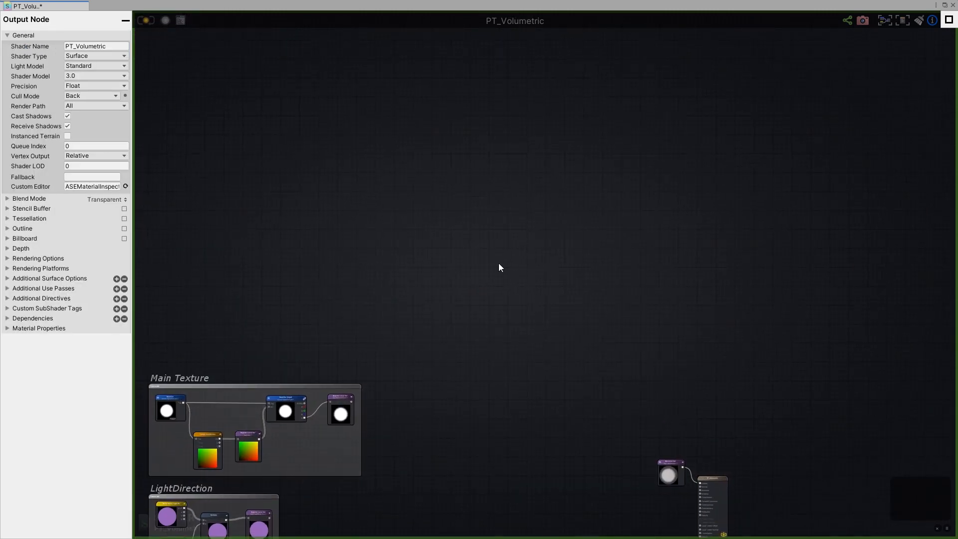
{"action": "middle_click_drag", "start_coordinate": [544, 280], "coordinate": [449, 5]}
{"action": "left_click", "coordinate": [787, 504]}
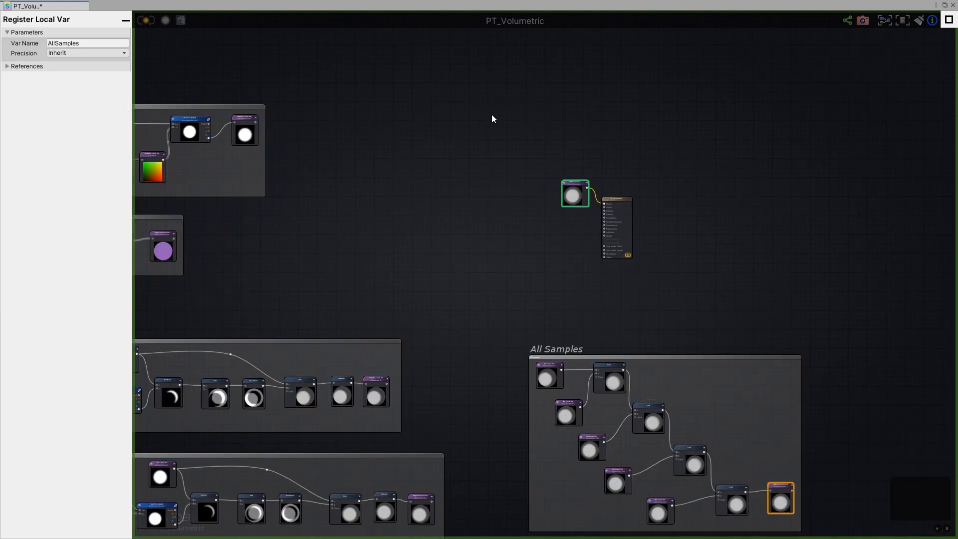
{"action": "middle_click_drag", "start_coordinate": [492, 119], "coordinate": [546, 278]}
{"action": "left_click", "coordinate": [521, 210]}
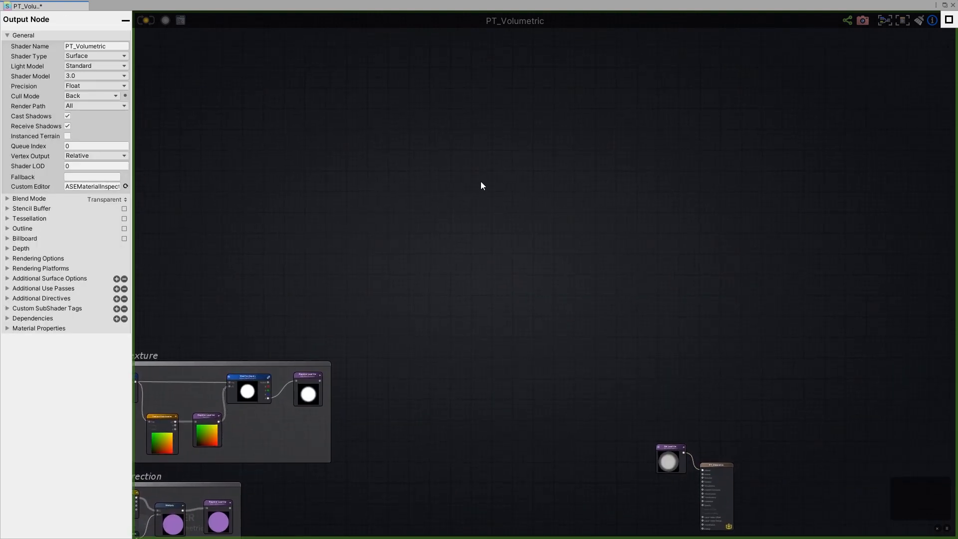
- Add a Float node named Contrast in the empty area, set its type to Property and its Max to 1
{"action": "left_click", "coordinate": [434, 175]}
{"action": "scroll", "coordinate": [473, 207], "scroll_direction": "up", "scroll_amount": 4}
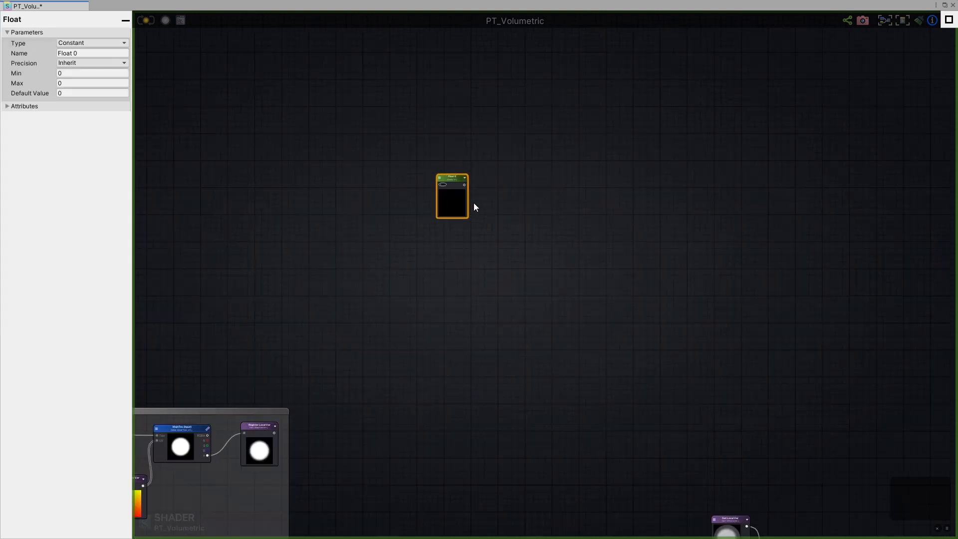
{"action": "left_click", "coordinate": [95, 53]}
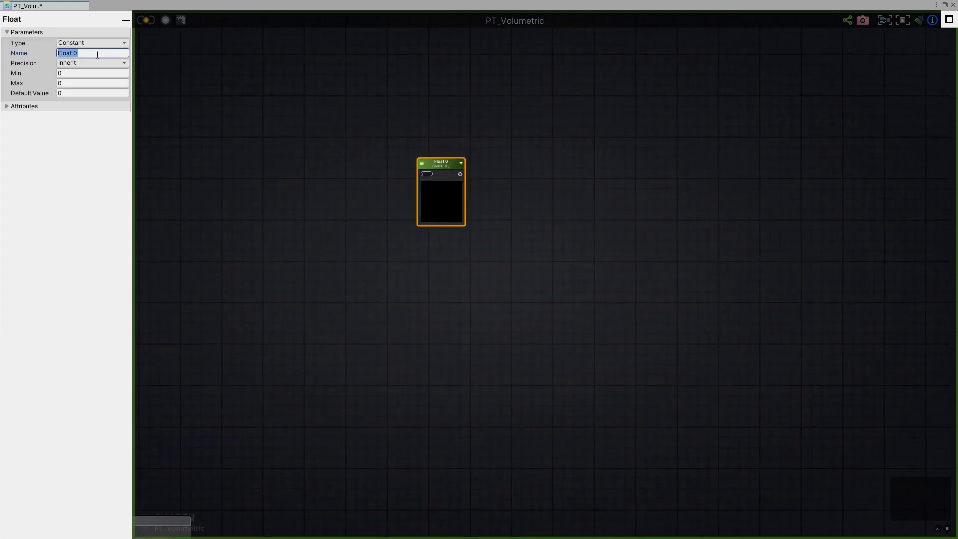
{"action": "type", "text": "Contrast"}
{"action": "left_click", "coordinate": [93, 43]}
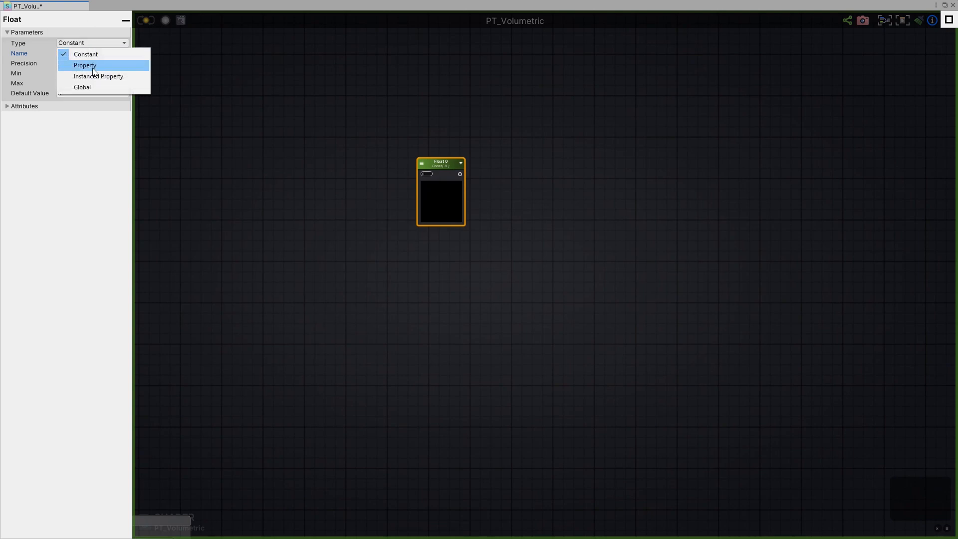
{"action": "left_click", "coordinate": [80, 66]}
{"action": "type", "text": "1"}
{"action": "left_click", "coordinate": [108, 134]}
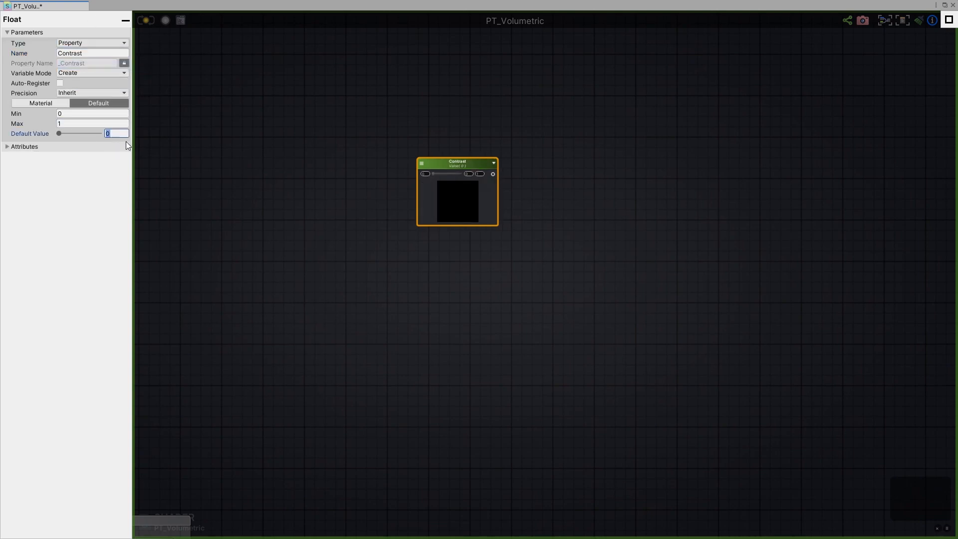
{"action": "left_click_drag", "start_coordinate": [457, 163], "coordinate": [439, 159]}
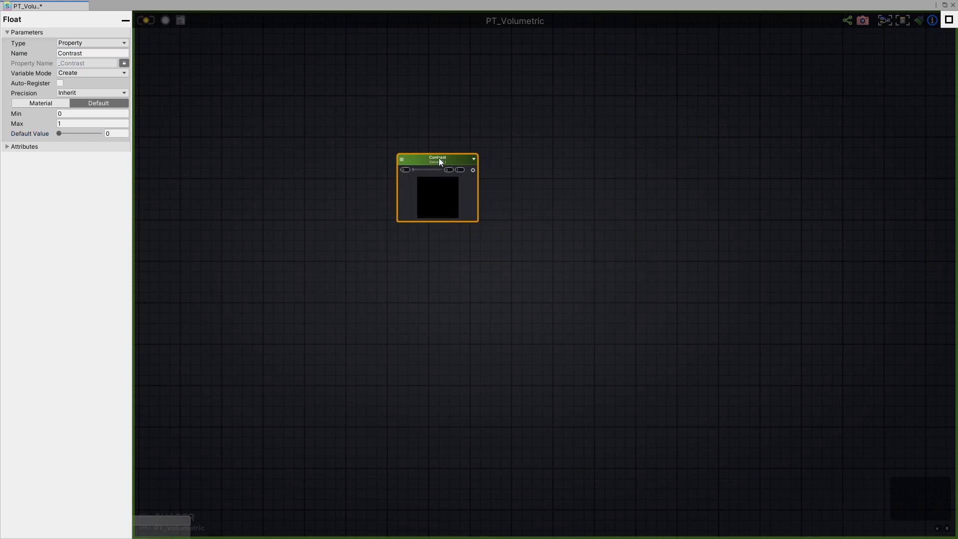
- Add an Add node beside the Contrast node and connect Contrast to its A input
{"action": "middle_click_drag", "start_coordinate": [454, 233], "coordinate": [392, 237]}
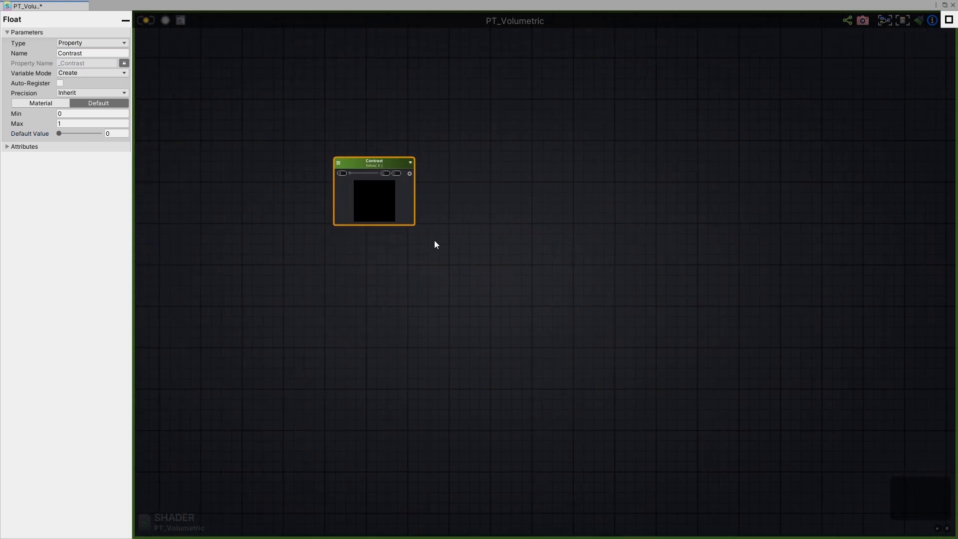
{"action": "left_click_drag", "start_coordinate": [403, 226], "coordinate": [400, 234]}
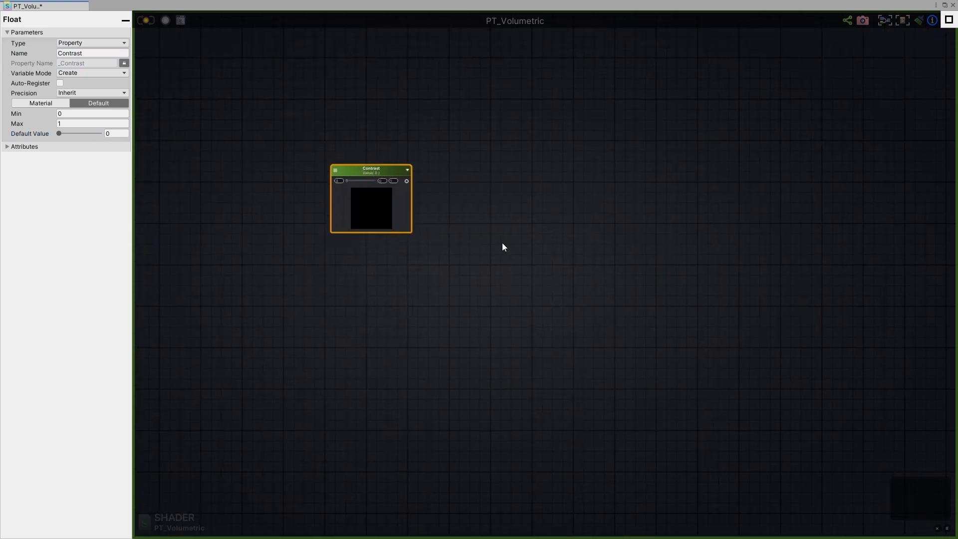
{"action": "left_click", "coordinate": [491, 229]}
{"action": "key", "text": "a"}
{"action": "left_click", "coordinate": [488, 207]}
{"action": "left_click_drag", "start_coordinate": [502, 216], "coordinate": [515, 213]}
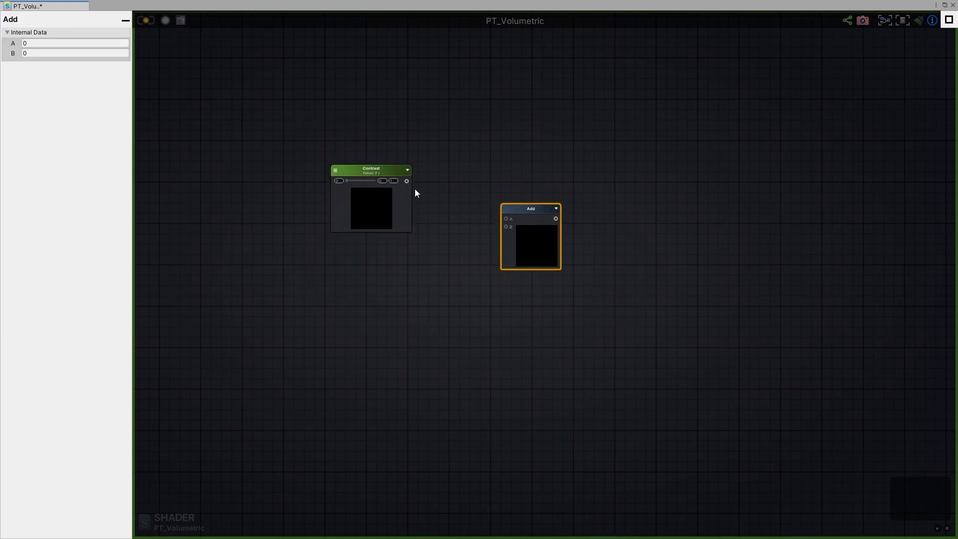
{"action": "left_click_drag", "start_coordinate": [408, 180], "coordinate": [506, 219]}
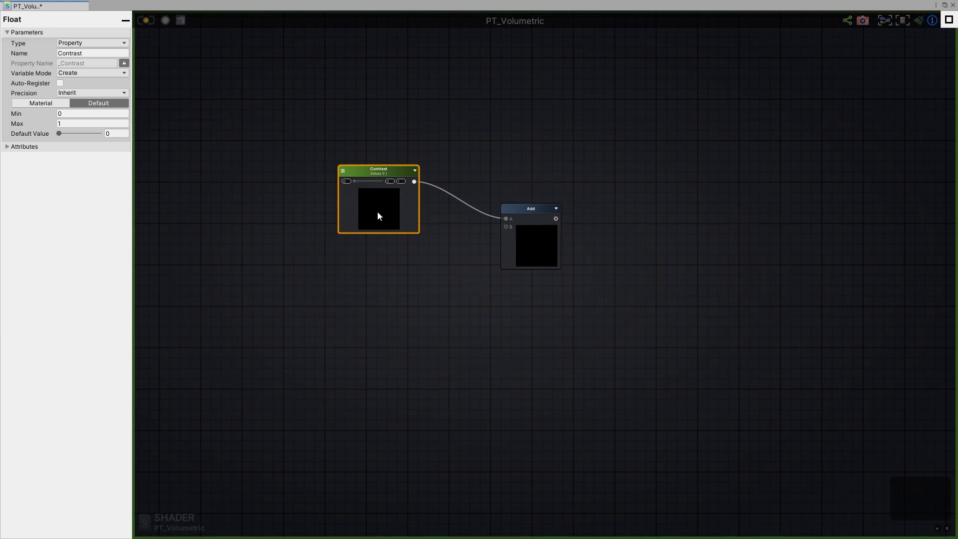
{"action": "left_click_drag", "start_coordinate": [379, 214], "coordinate": [367, 191]}
- Add a Get Local Var node referencing AllSamples, connect it to the Add node's B input, and arrange the three nodes
{"action": "left_click", "coordinate": [422, 274]}
{"action": "key", "text": "g"}
{"action": "left_click", "coordinate": [398, 244]}
{"action": "left_click", "coordinate": [402, 249]}
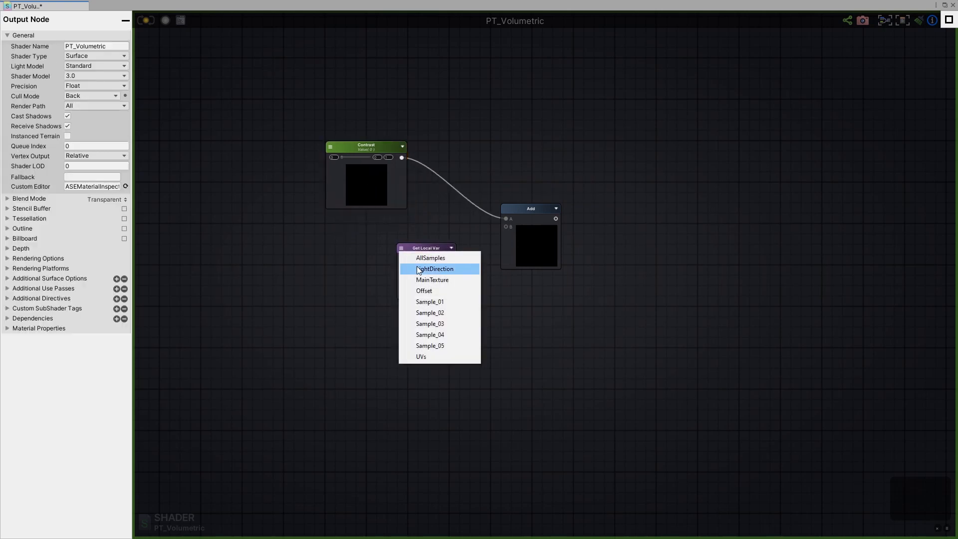
{"action": "left_click", "coordinate": [429, 260]}
{"action": "left_click_drag", "start_coordinate": [450, 260], "coordinate": [507, 227]}
{"action": "left_click_drag", "start_coordinate": [416, 261], "coordinate": [394, 243]}
{"action": "left_click_drag", "start_coordinate": [368, 147], "coordinate": [345, 166]}
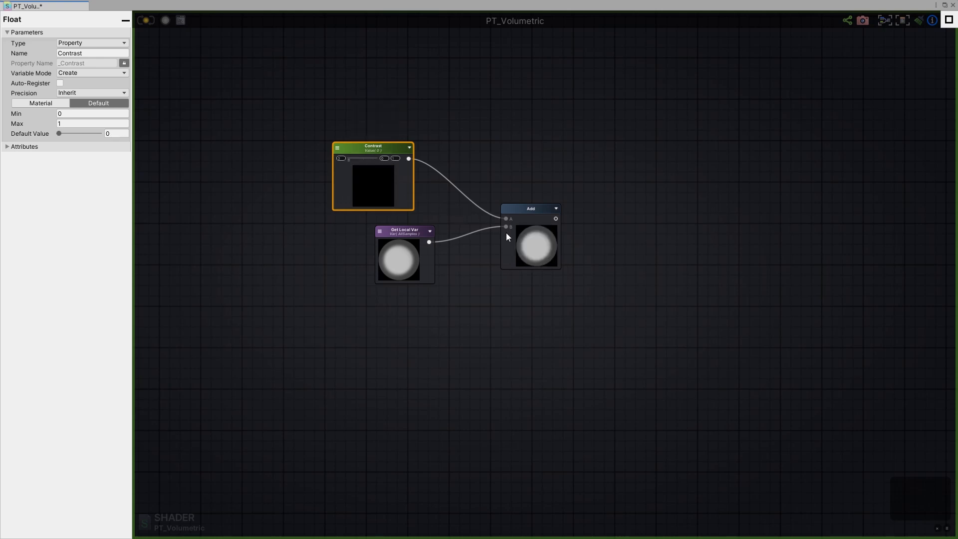
{"action": "left_click_drag", "start_coordinate": [507, 236], "coordinate": [485, 221]}
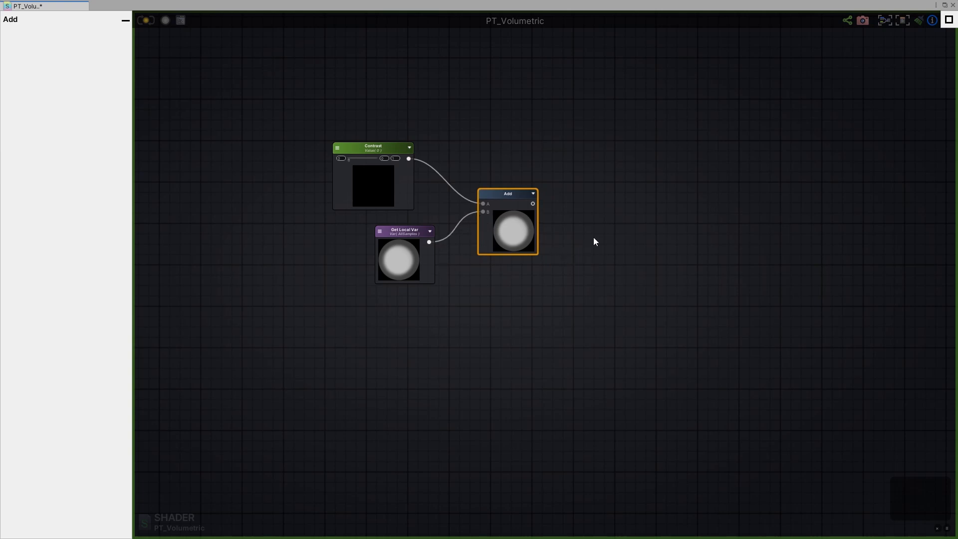
- Add a One Minus node fed by the Add node's output and tidy its spacing with the Contrast node
{"action": "key", "text": "o"}
{"action": "left_click", "coordinate": [587, 207]}
{"action": "left_click_drag", "start_coordinate": [554, 209], "coordinate": [592, 226]}
{"action": "mouse_move", "coordinate": [348, 159]}
{"action": "left_mouse_down"}
{"action": "mouse_move", "coordinate": [382, 163]}
{"action": "mouse_move", "coordinate": [346, 163]}
{"action": "left_mouse_up"}
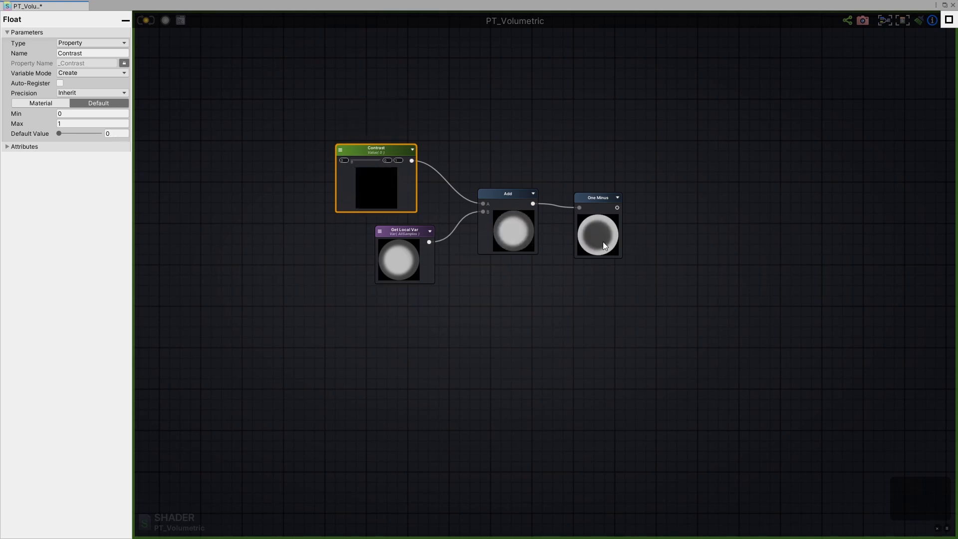
{"action": "left_click_drag", "start_coordinate": [606, 239], "coordinate": [592, 239]}
{"action": "mouse_move", "coordinate": [384, 186]}
{"action": "left_mouse_down"}
{"action": "mouse_move", "coordinate": [401, 181]}
{"action": "mouse_move", "coordinate": [393, 183]}
{"action": "left_mouse_up"}
{"action": "middle_click_drag", "start_coordinate": [569, 255], "coordinate": [483, 242]}
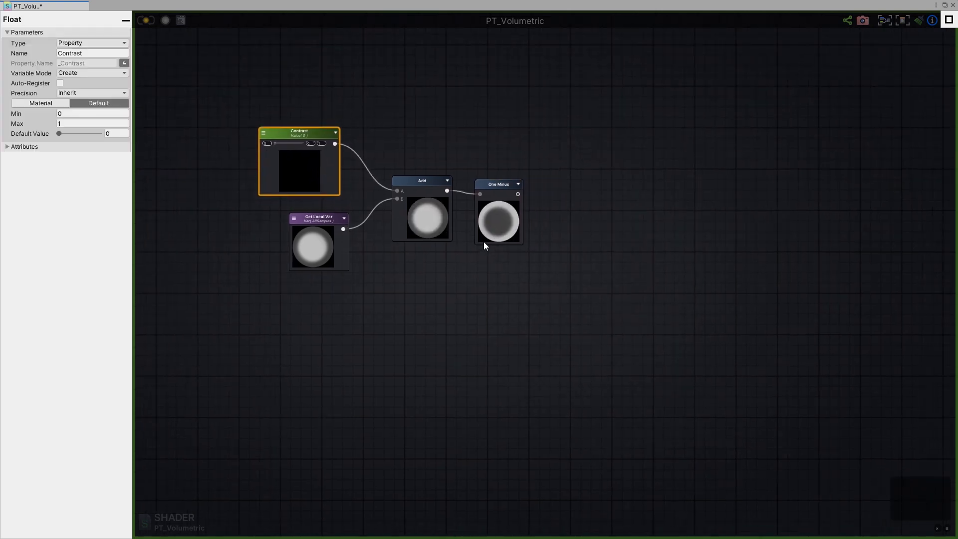
- Add a Multiply node and connect the One Minus output to its A input
{"action": "left_click", "coordinate": [581, 277]}
{"action": "left_click", "coordinate": [585, 255]}
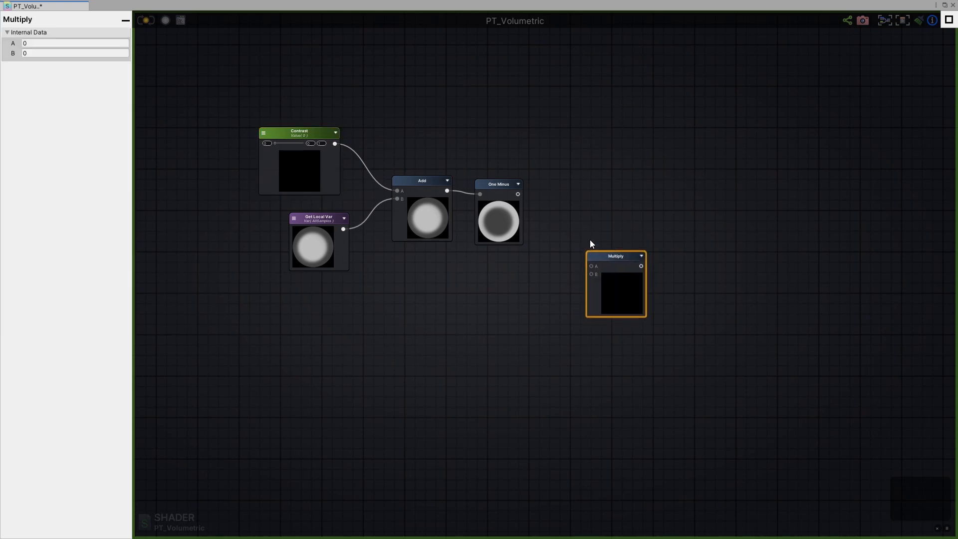
{"action": "left_click_drag", "start_coordinate": [518, 194], "coordinate": [592, 266]}
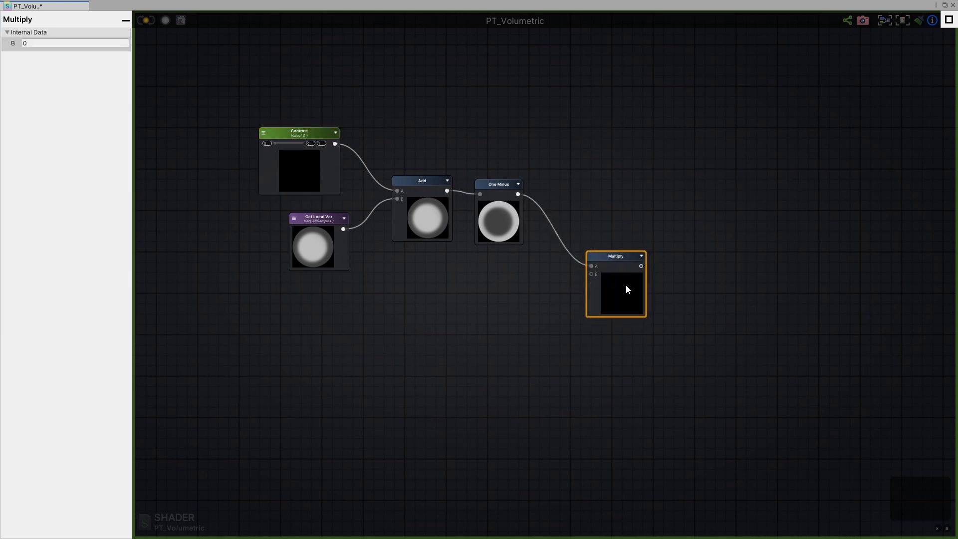
- Add a Float node named Brightness near the Multiply node and set its type to Property
{"action": "left_click", "coordinate": [517, 301]}
{"action": "key", "text": "1"}
{"action": "left_click", "coordinate": [490, 286]}
{"action": "left_click_drag", "start_coordinate": [506, 293], "coordinate": [523, 288]}
{"action": "left_click", "coordinate": [99, 53]}
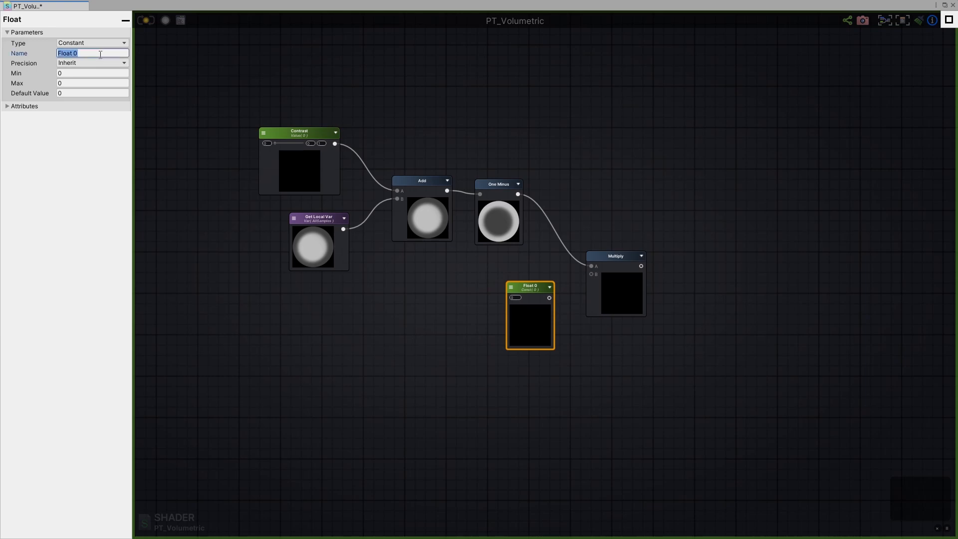
{"action": "type", "text": "Brightness"}
{"action": "left_click", "coordinate": [100, 43]}
{"action": "left_click", "coordinate": [96, 67]}
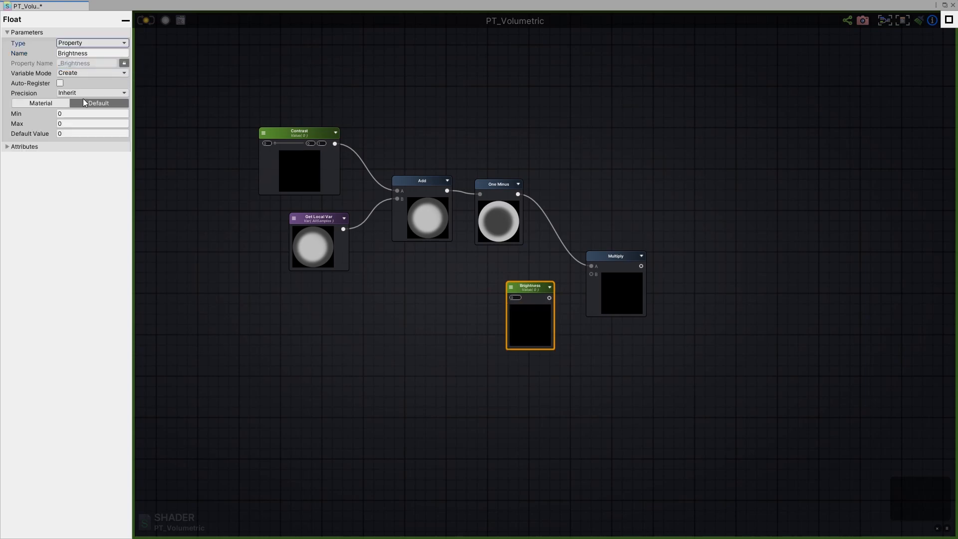
- Connect Brightness to the Multiply node's B input and set its default value to 1
{"action": "left_click_drag", "start_coordinate": [549, 298], "coordinate": [592, 274]}
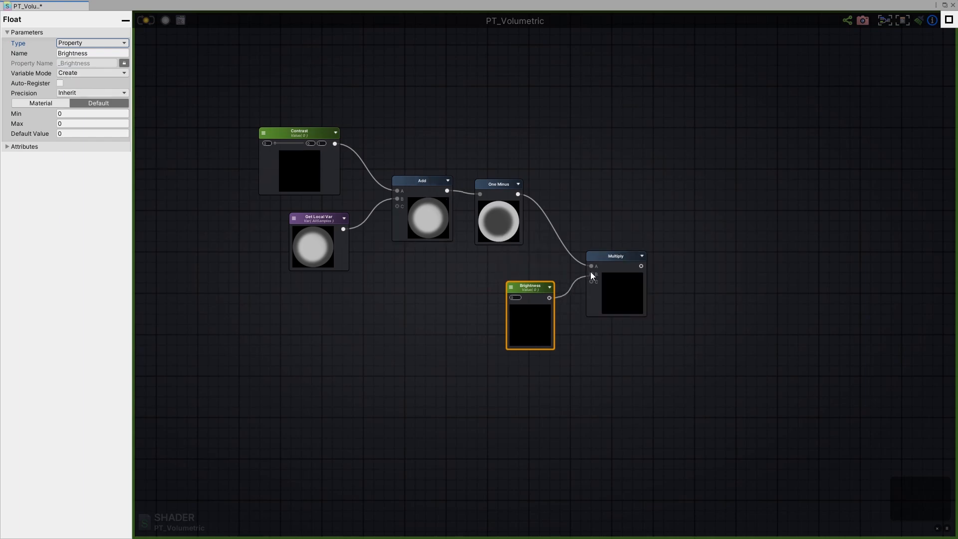
{"action": "left_click_drag", "start_coordinate": [522, 283], "coordinate": [513, 273]}
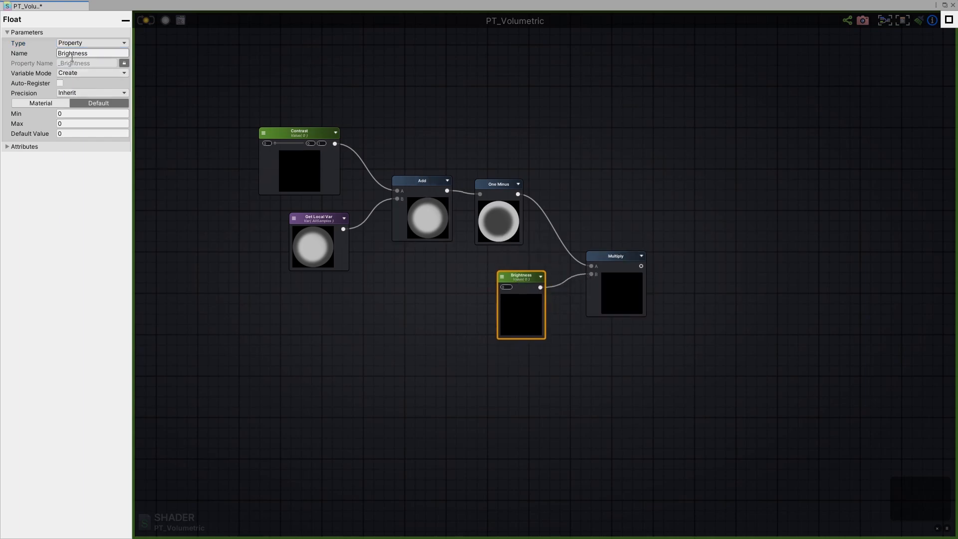
{"action": "left_click", "coordinate": [76, 133]}
{"action": "type", "text": "1"}
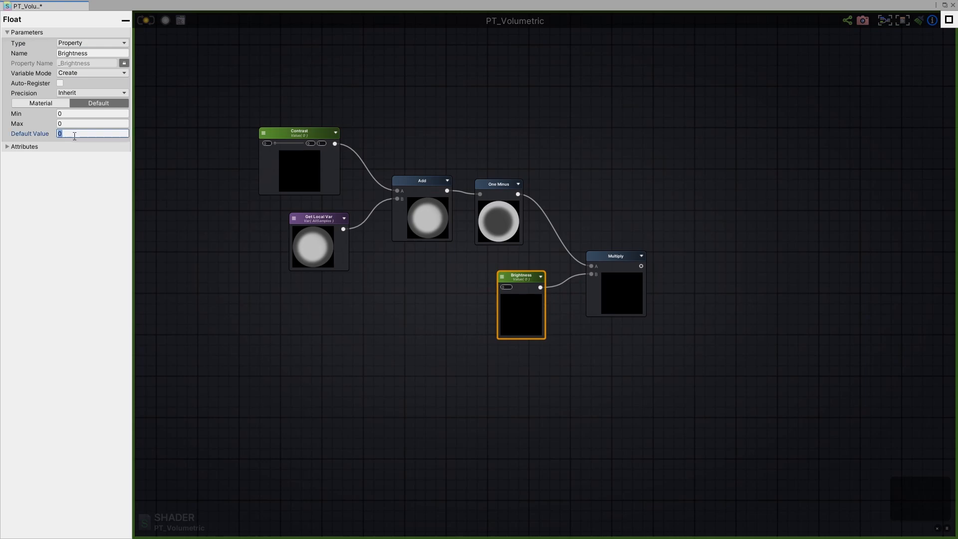
{"action": "key", "text": "Return"}
- Move the Multiply and Brightness nodes into a tighter layout with the rest of the chain
{"action": "left_click_drag", "start_coordinate": [623, 288], "coordinate": [612, 266]}
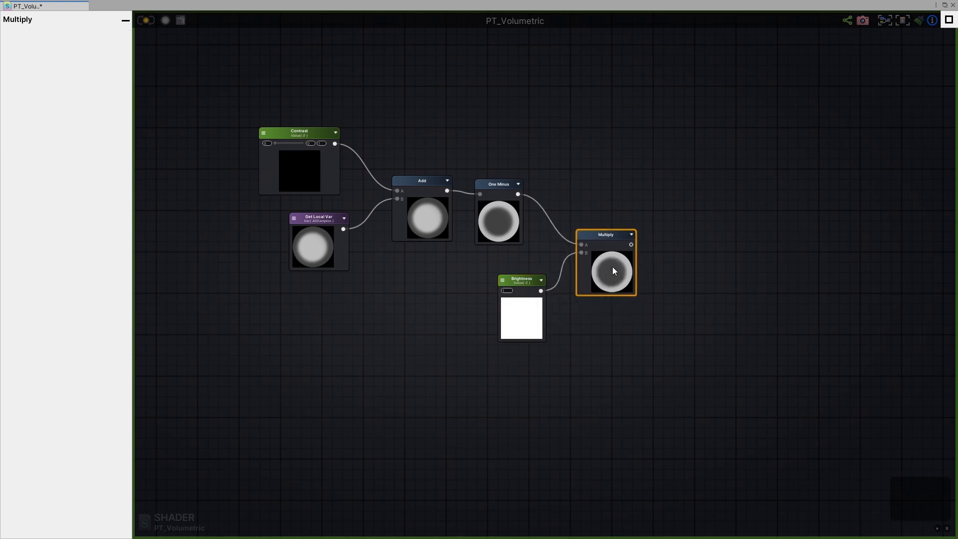
{"action": "left_click_drag", "start_coordinate": [521, 295], "coordinate": [507, 293]}
{"action": "middle_click_drag", "start_coordinate": [568, 304], "coordinate": [520, 238]}
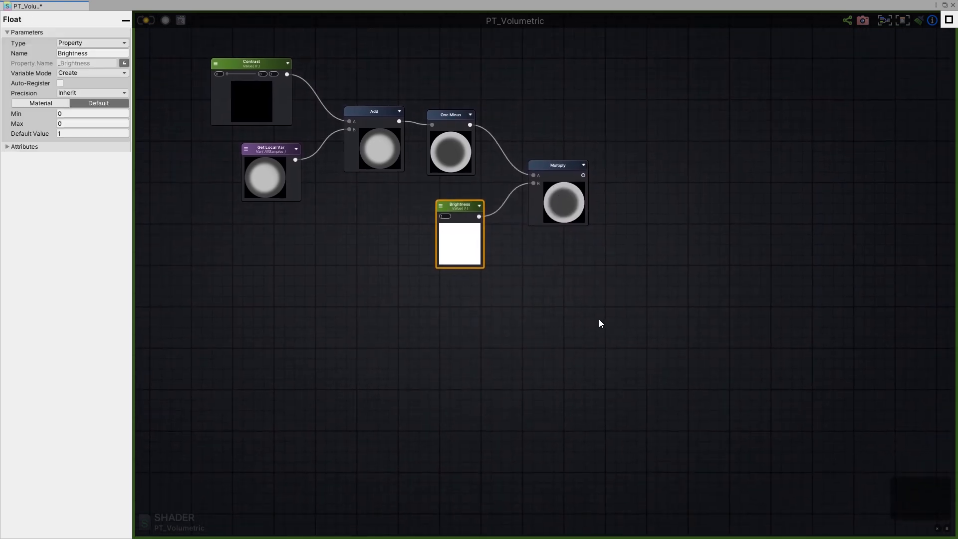
{"action": "left_click_drag", "start_coordinate": [562, 215], "coordinate": [552, 210]}
- Select the whole node chain from Contrast and AllSamples through Multiply and shift it together as one block
{"action": "middle_click_drag", "start_coordinate": [540, 304], "coordinate": [593, 280]}
{"action": "left_click_drag", "start_coordinate": [686, 291], "coordinate": [258, 76]}
{"action": "middle_click_drag", "start_coordinate": [317, 127], "coordinate": [329, 196]}
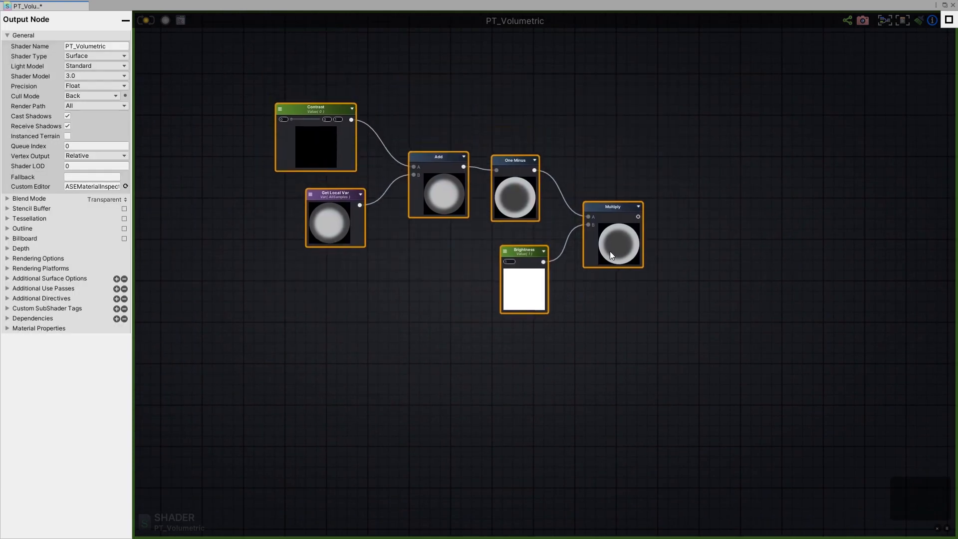
{"action": "left_click_drag", "start_coordinate": [610, 252], "coordinate": [578, 250]}
{"action": "middle_click_drag", "start_coordinate": [694, 316], "coordinate": [638, 307]}
{"action": "left_click", "coordinate": [638, 306]}
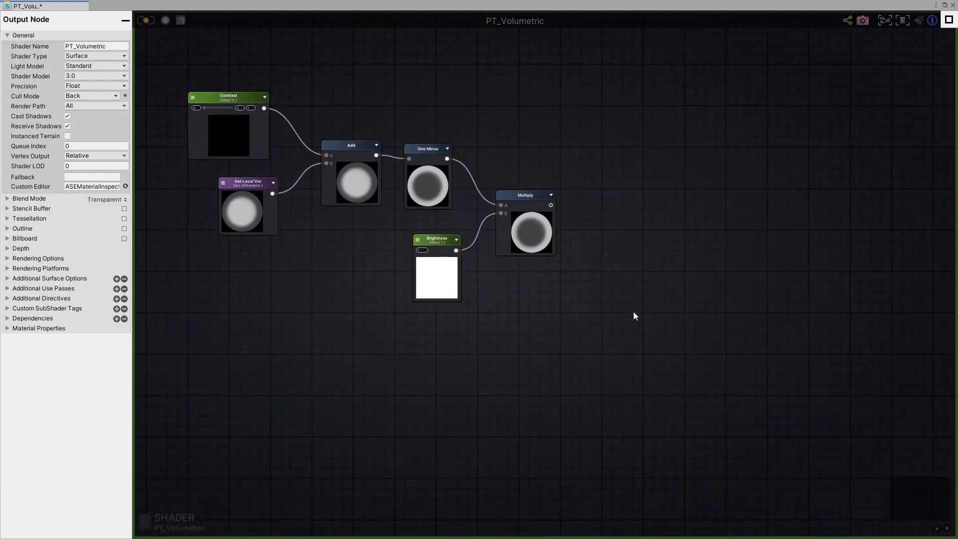
- Add a Saturate node after the Multiply node and connect Multiply's output to its input
{"action": "right_click", "coordinate": [631, 312]}
{"action": "type", "text": "sat"}
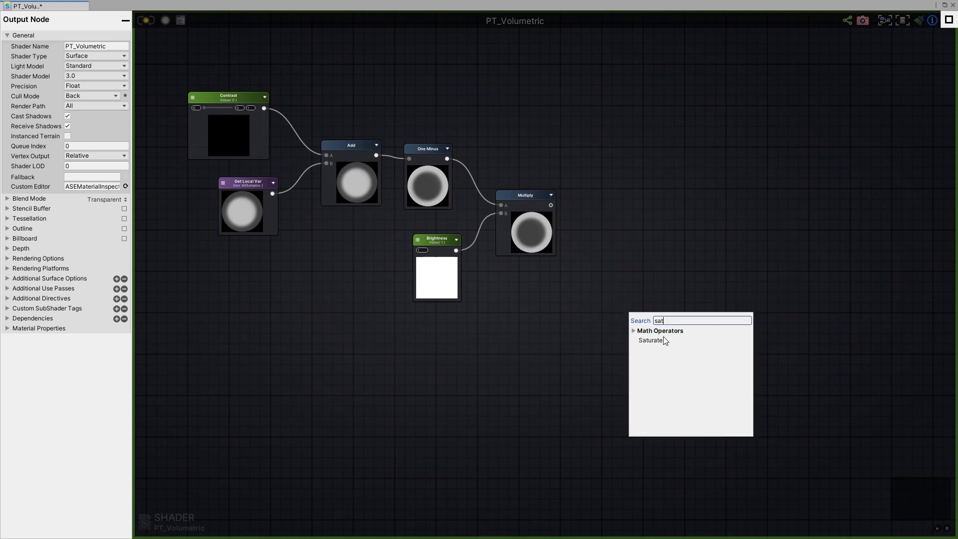
{"action": "left_click", "coordinate": [664, 339]}
{"action": "left_click_drag", "start_coordinate": [642, 317], "coordinate": [636, 281]}
{"action": "left_click_drag", "start_coordinate": [551, 205], "coordinate": [629, 280]}
- Add a Register Local Var node fed by the Saturate output and name its variable Combined
{"action": "left_click", "coordinate": [729, 306]}
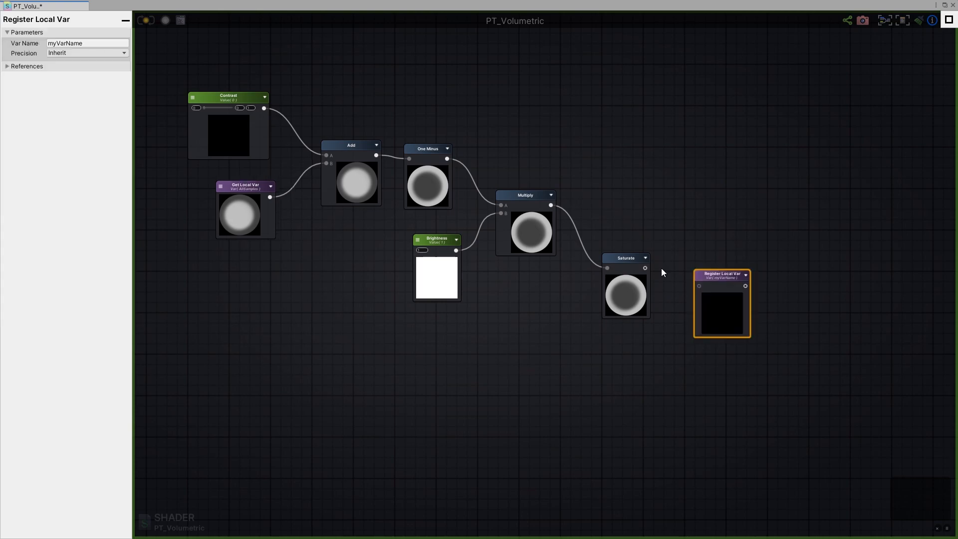
{"action": "left_click_drag", "start_coordinate": [645, 269], "coordinate": [717, 274]}
{"action": "left_click", "coordinate": [102, 44]}
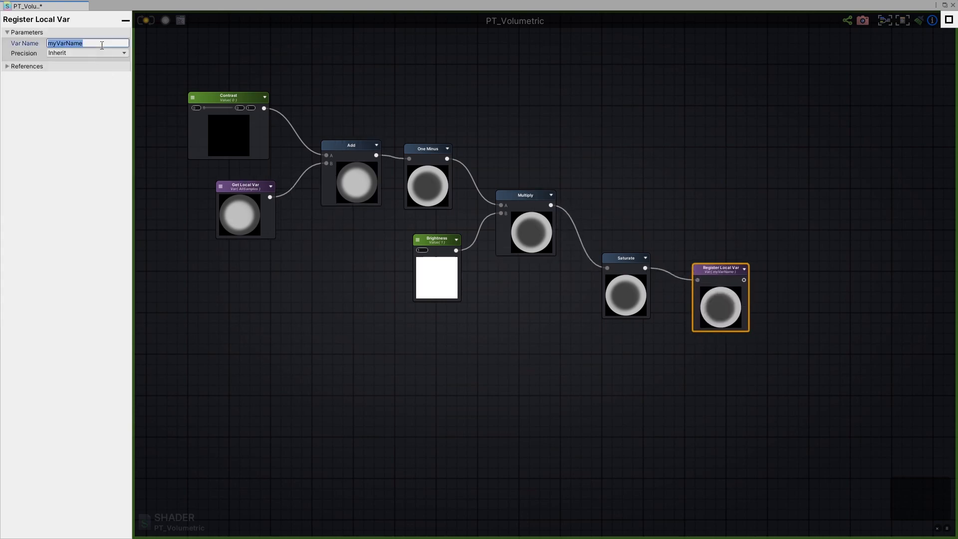
{"action": "type", "text": "Combined"}
{"action": "left_click_drag", "start_coordinate": [231, 215], "coordinate": [228, 215]}
{"action": "left_click_drag", "start_coordinate": [730, 292], "coordinate": [727, 286]}
- Switch the Get Local Var node feeding the Albedo input from AllSamples to Combined
{"action": "scroll", "coordinate": [726, 285], "scroll_direction": "down", "scroll_amount": 5}
{"action": "middle_click_drag", "start_coordinate": [708, 486], "coordinate": [704, 320]}
{"action": "scroll", "coordinate": [708, 319], "scroll_direction": "up", "scroll_amount": 6}
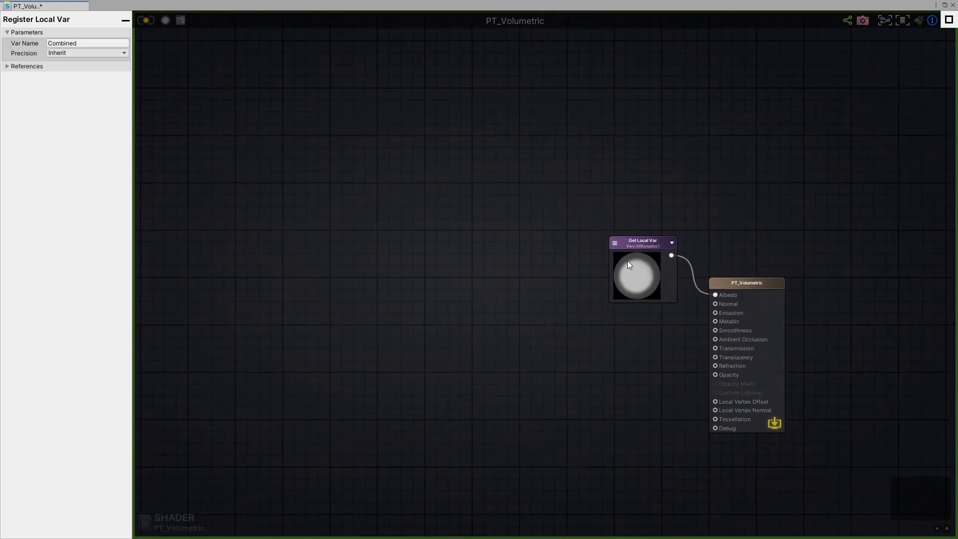
{"action": "middle_click_drag", "start_coordinate": [674, 268], "coordinate": [586, 269]}
{"action": "left_click", "coordinate": [583, 268]}
{"action": "left_click", "coordinate": [539, 237]}
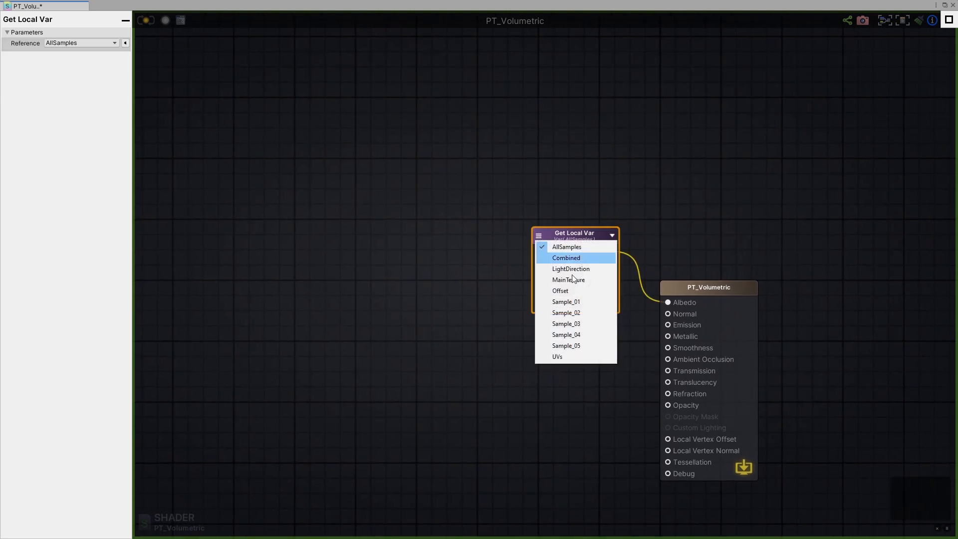
{"action": "left_click", "coordinate": [580, 259]}
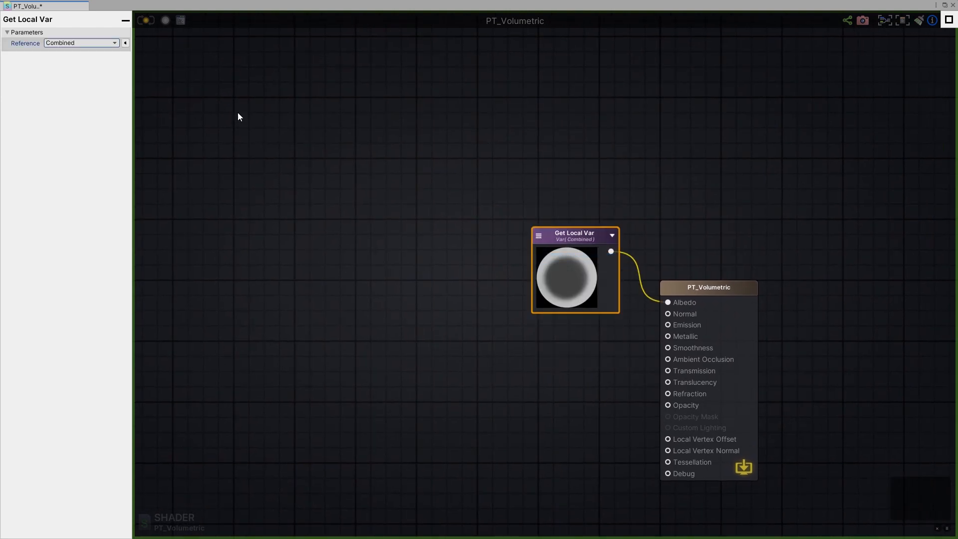
- Save and compile the PT_Volumetric shader with the Combined result on Albedo
{"action": "middle_click_drag", "start_coordinate": [353, 203], "coordinate": [412, 193]}
{"action": "scroll", "coordinate": [412, 194], "scroll_direction": "up", "scroll_amount": 1}
{"action": "scroll", "coordinate": [412, 194], "scroll_direction": "down", "scroll_amount": 2}
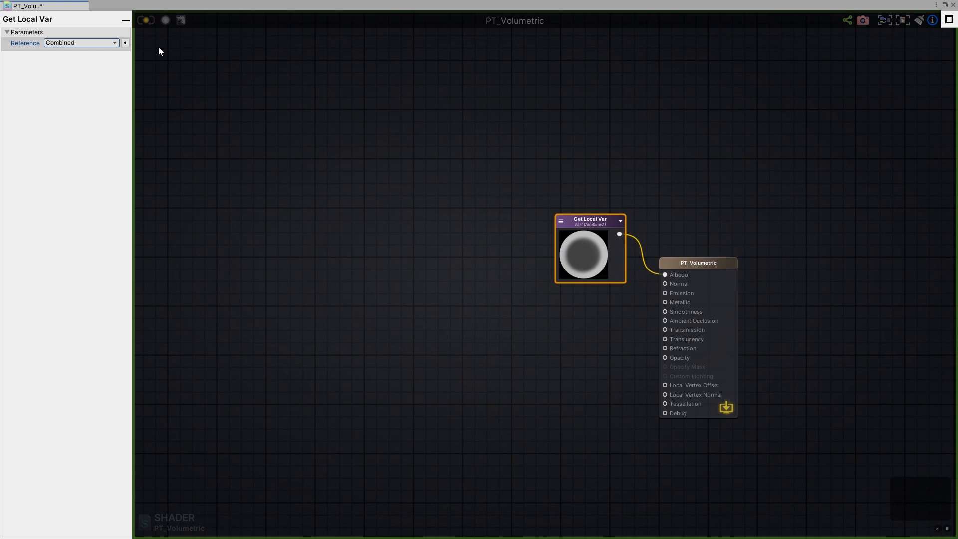
{"action": "left_click", "coordinate": [145, 22]}
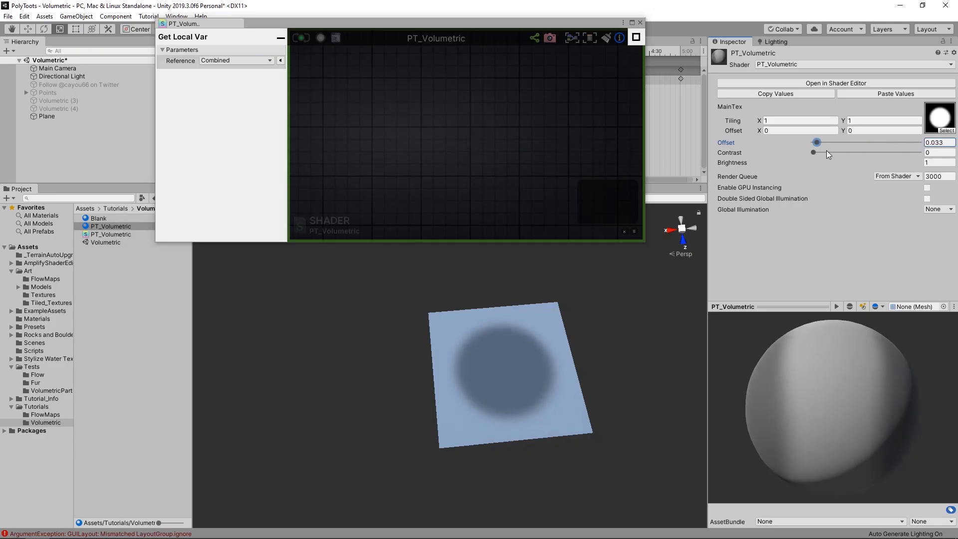
- Vary the PT_Volumetric material's Offset on the plane, raising it to 0.392 and bringing it back down
{"action": "mouse_move", "coordinate": [827, 151]}
{"action": "left_mouse_down"}
{"action": "mouse_move", "coordinate": [900, 164]}
{"action": "mouse_move", "coordinate": [855, 163]}
{"action": "left_mouse_up"}
{"action": "scroll", "coordinate": [518, 371], "scroll_direction": "up", "scroll_amount": 4}
{"action": "mouse_move", "coordinate": [517, 372]}
{"action": "left_mouse_down", "text": "alt"}
{"action": "mouse_move", "coordinate": [504, 396]}
{"action": "mouse_move", "coordinate": [520, 353]}
{"action": "mouse_move", "coordinate": [510, 366]}
{"action": "left_mouse_up", "text": "alt"}
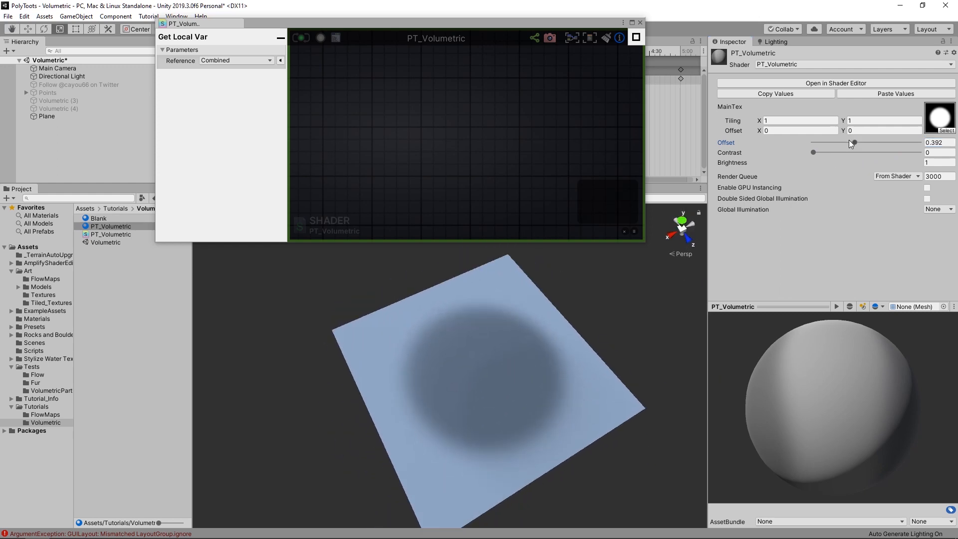
{"action": "mouse_move", "coordinate": [851, 142]}
{"action": "left_mouse_down"}
{"action": "mouse_move", "coordinate": [812, 145]}
{"action": "mouse_move", "coordinate": [903, 158]}
{"action": "mouse_move", "coordinate": [900, 143]}
{"action": "mouse_move", "coordinate": [819, 145]}
{"action": "left_mouse_up"}
- Try different Contrast and Brightness values on the material, returning Contrast to 0 and Brightness to 1
{"action": "mouse_move", "coordinate": [815, 152]}
{"action": "left_mouse_down"}
{"action": "mouse_move", "coordinate": [840, 154]}
{"action": "mouse_move", "coordinate": [840, 143]}
{"action": "mouse_move", "coordinate": [896, 148]}
{"action": "mouse_move", "coordinate": [825, 145]}
{"action": "left_mouse_up"}
{"action": "left_click_drag", "start_coordinate": [828, 152], "coordinate": [805, 154]}
{"action": "mouse_move", "coordinate": [866, 162]}
{"action": "left_mouse_down"}
{"action": "mouse_move", "coordinate": [897, 163]}
{"action": "mouse_move", "coordinate": [868, 163]}
{"action": "left_mouse_up"}
{"action": "left_click_drag", "start_coordinate": [869, 163], "coordinate": [875, 165]}
{"action": "left_click", "coordinate": [927, 163]}
{"action": "type", "text": "1"}
{"action": "key", "text": "Tab"}
- Review the node groups of the shader graph in the maximized editor and restore the editor to a floating window
{"action": "scroll", "coordinate": [507, 124], "scroll_direction": "down", "scroll_amount": 5}
{"action": "middle_click_drag", "start_coordinate": [619, 160], "coordinate": [446, 164]}
{"action": "middle_click_drag", "start_coordinate": [554, 199], "coordinate": [505, 100]}
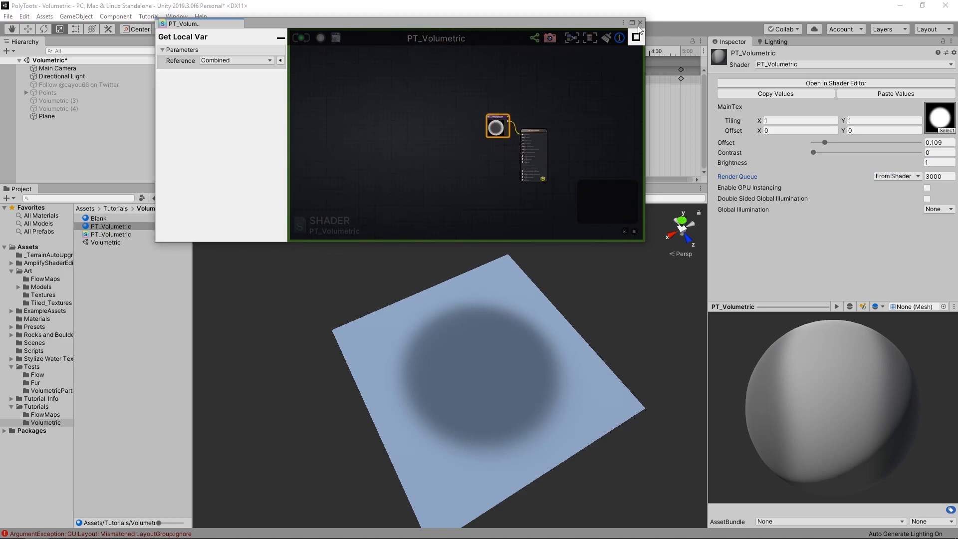
{"action": "left_click", "coordinate": [633, 23]}
{"action": "middle_click_drag", "start_coordinate": [391, 282], "coordinate": [742, 181]}
{"action": "middle_click_drag", "start_coordinate": [759, 226], "coordinate": [850, 389]}
{"action": "middle_click_drag", "start_coordinate": [532, 153], "coordinate": [452, 236]}
{"action": "scroll", "coordinate": [549, 217], "scroll_direction": "up", "scroll_amount": 3}
{"action": "left_click", "coordinate": [551, 224]}
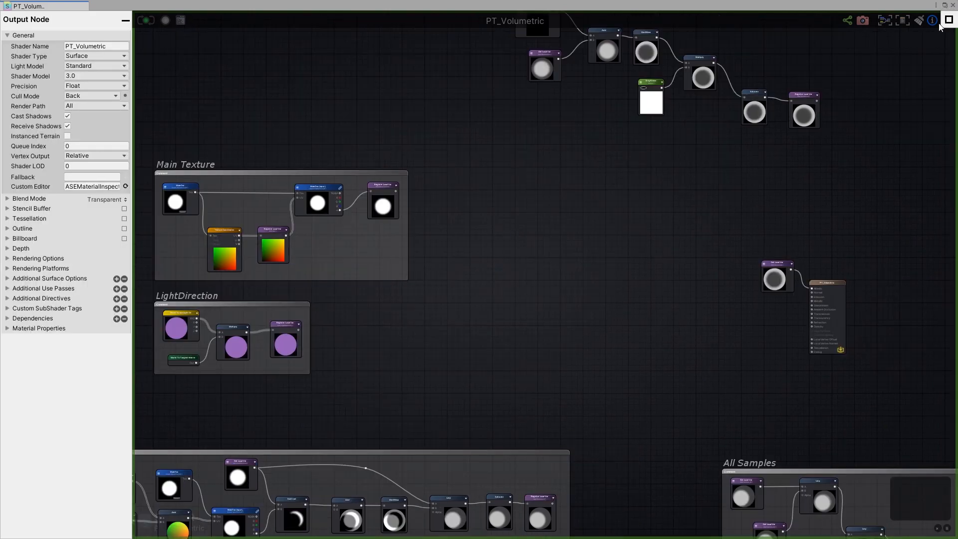
{"action": "left_click", "coordinate": [945, 5]}
{"action": "middle_click_drag", "start_coordinate": [502, 192], "coordinate": [535, 128]}
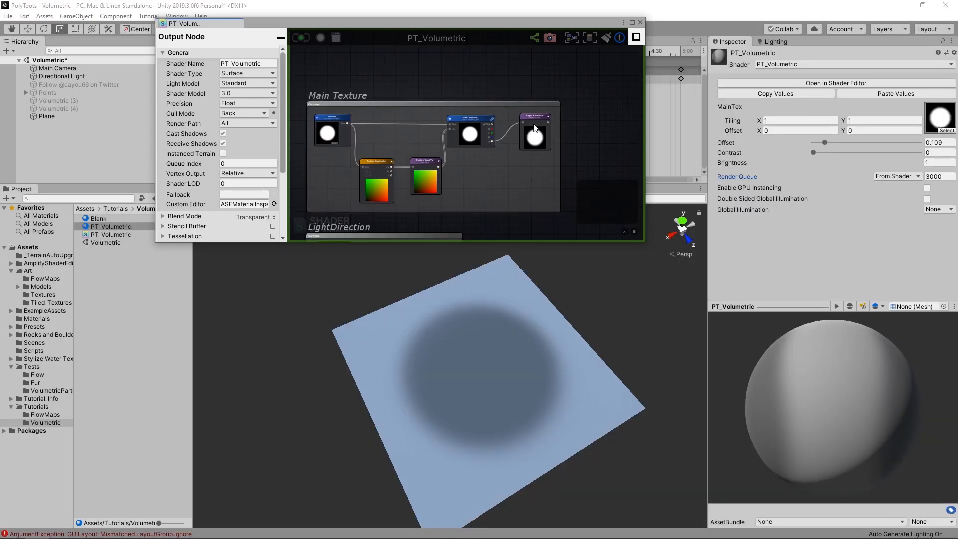
{"action": "left_click_drag", "start_coordinate": [557, 24], "coordinate": [579, 29]}
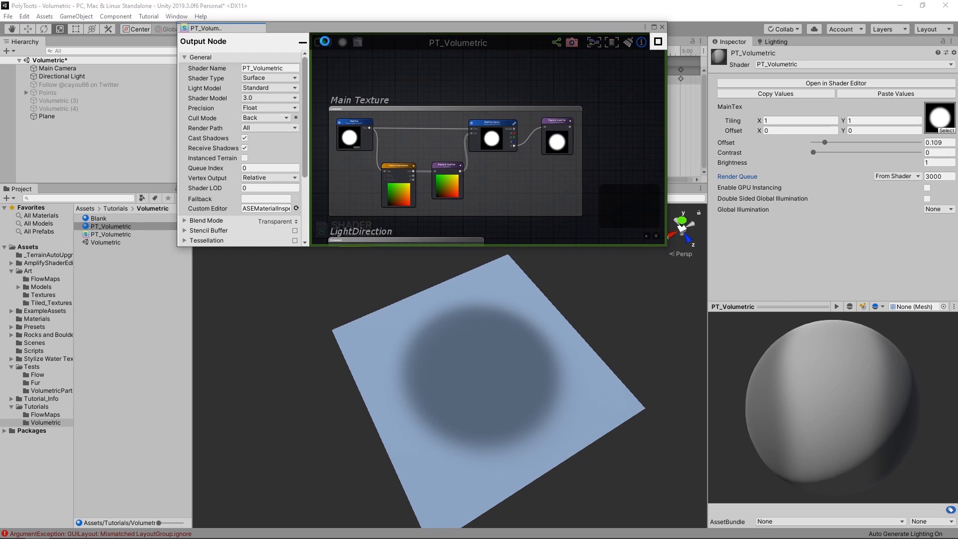
- Activate the Volumetric (3) particle system in the scene and frame its particles in view
{"action": "left_click", "coordinate": [498, 367]}
{"action": "left_click_drag", "start_coordinate": [498, 366], "coordinate": [548, 384], "text": "alt"}
{"action": "scroll", "coordinate": [549, 383], "scroll_direction": "down", "scroll_amount": 3}
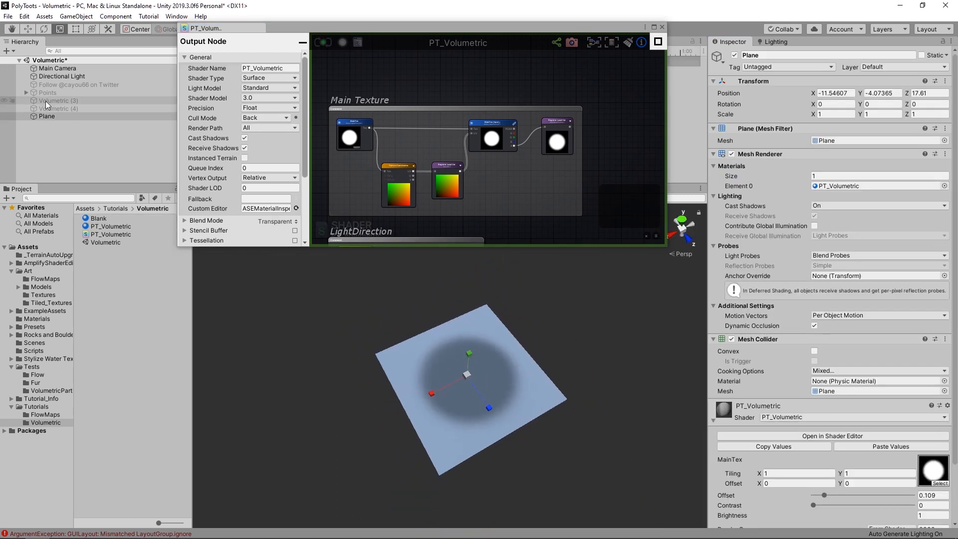
{"action": "left_click", "coordinate": [64, 102]}
{"action": "key", "text": "f"}
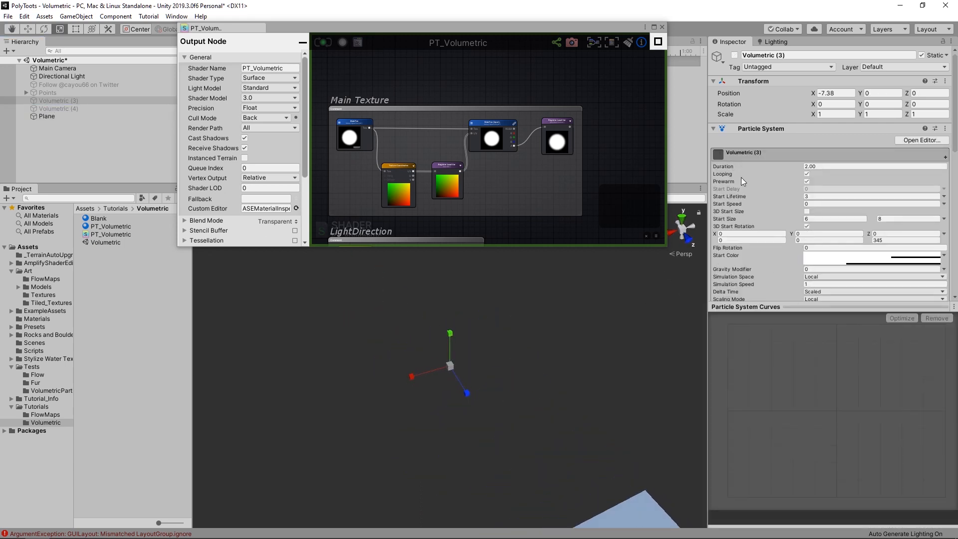
{"action": "left_click", "coordinate": [734, 55]}
{"action": "left_click", "coordinate": [612, 442]}
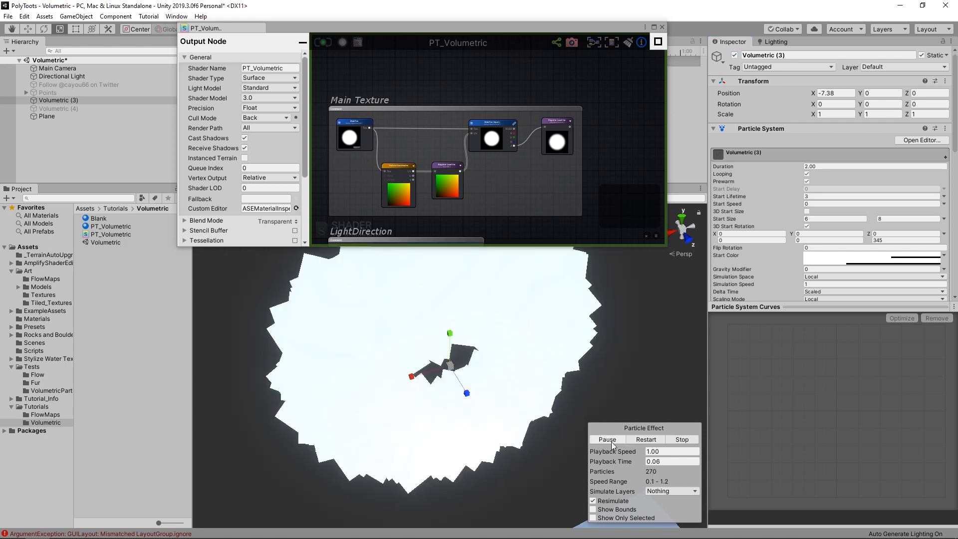
{"action": "left_click_drag", "start_coordinate": [501, 405], "coordinate": [442, 368], "text": "alt"}
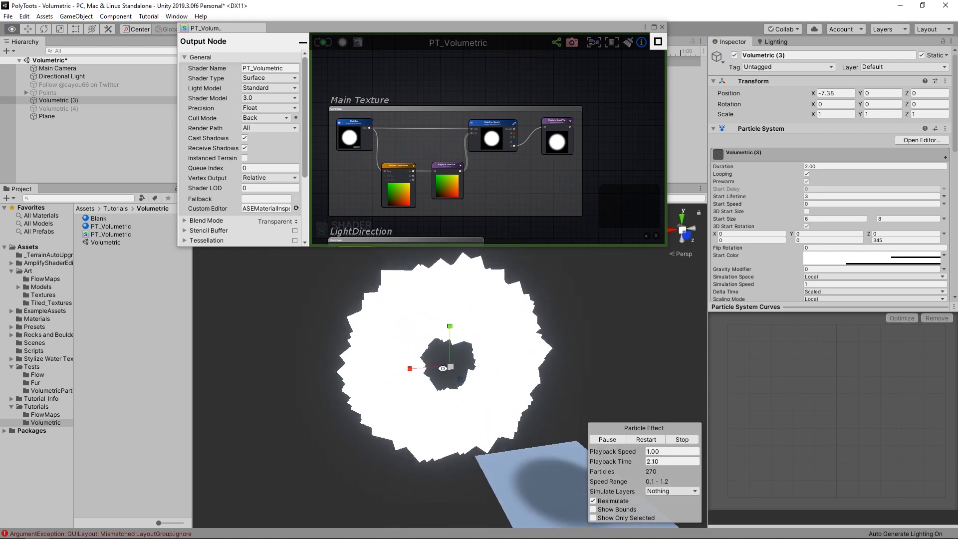
- Assign the PT_Volumetric material to the Volumetric (3) particle system and view its particles from other angles
{"action": "left_click_drag", "start_coordinate": [111, 227], "coordinate": [388, 343]}
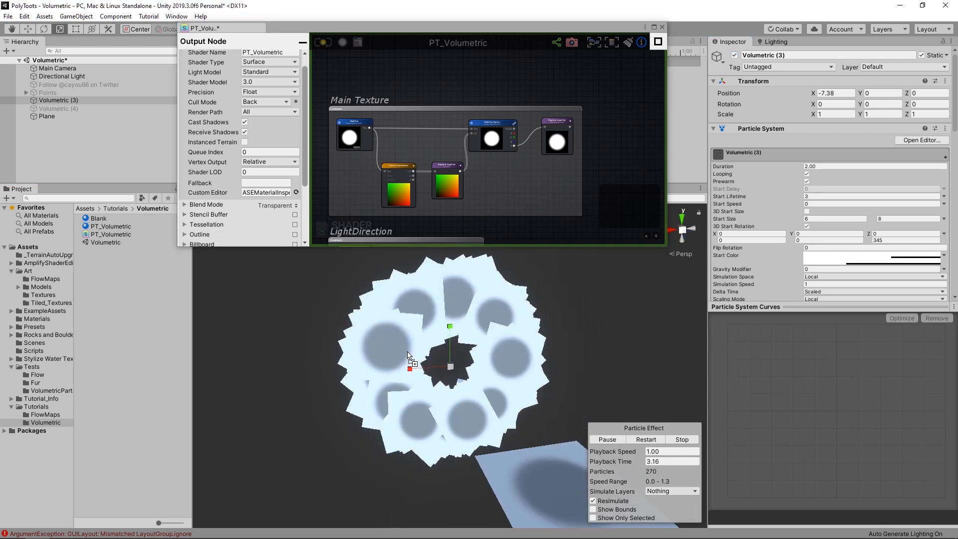
{"action": "right_click_drag", "start_coordinate": [413, 360], "coordinate": [459, 357], "text": "alt"}
{"action": "mouse_move", "coordinate": [459, 356]}
{"action": "left_mouse_down", "text": "alt"}
{"action": "mouse_move", "coordinate": [394, 357]}
{"action": "mouse_move", "coordinate": [462, 350]}
{"action": "left_mouse_up", "text": "alt"}
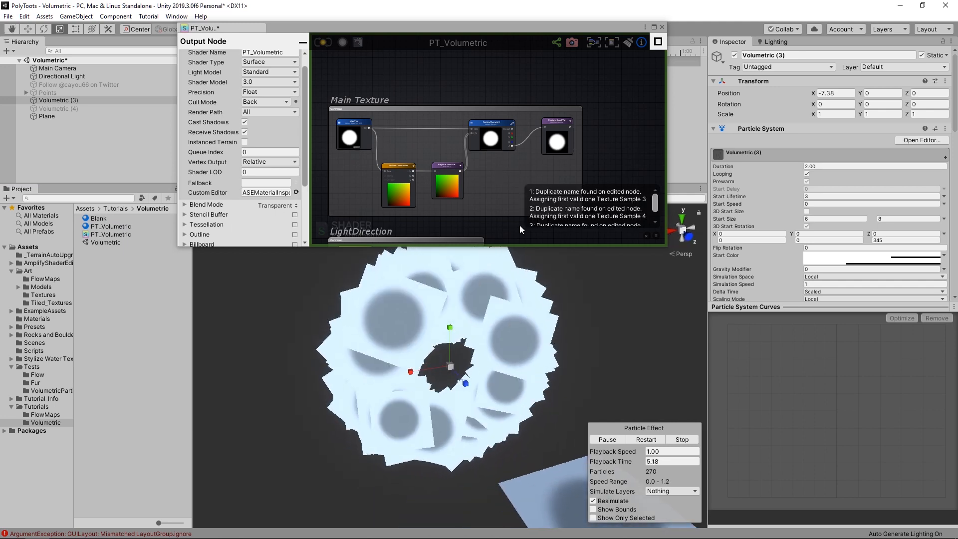
{"action": "left_click_drag", "start_coordinate": [487, 304], "coordinate": [484, 284], "text": "alt"}
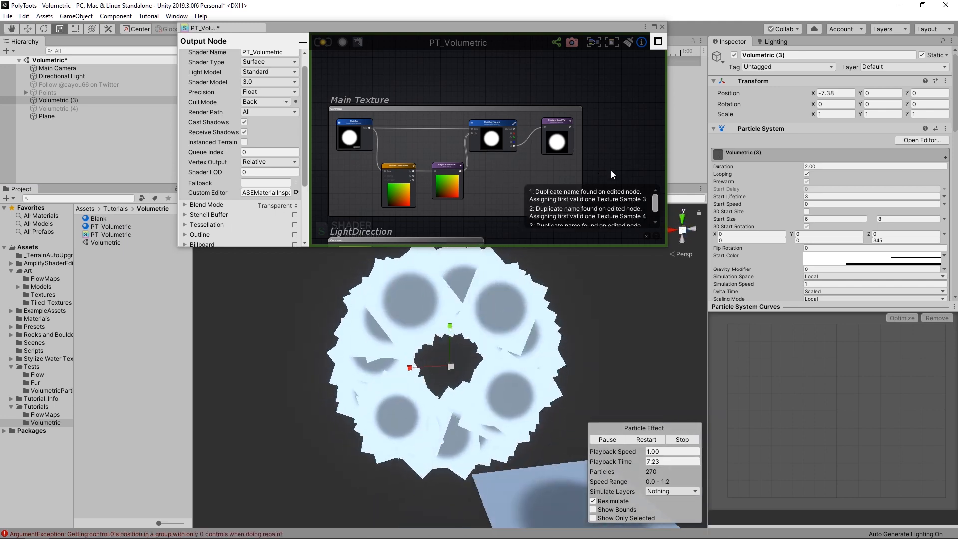
- Enlarge the shader editor window and hide its message log
{"action": "right_click_drag", "start_coordinate": [611, 170], "coordinate": [607, 136]}
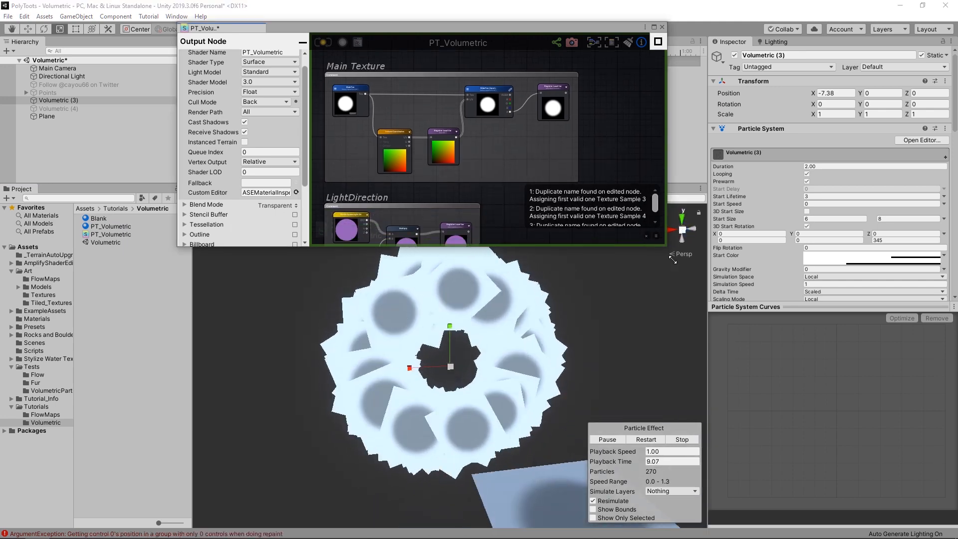
{"action": "left_click_drag", "start_coordinate": [666, 245], "coordinate": [718, 283]}
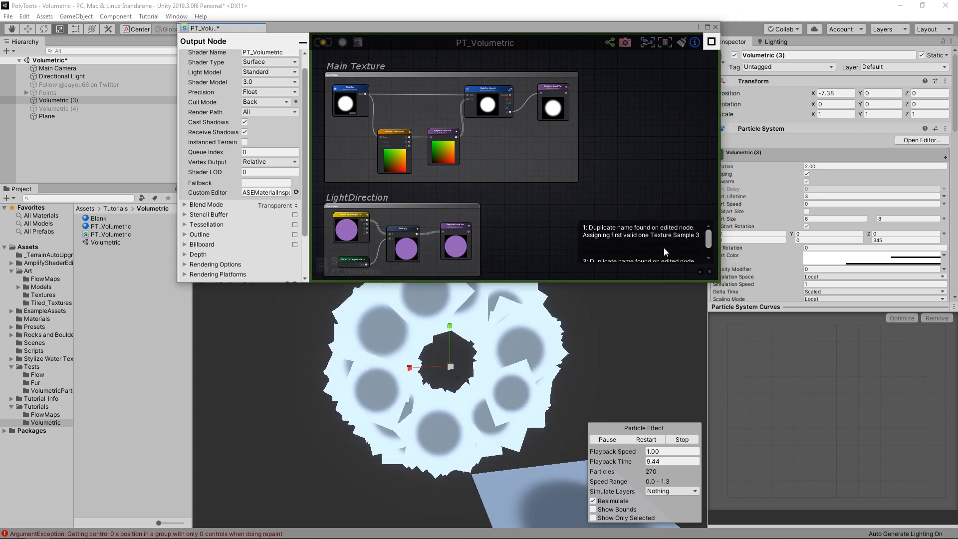
{"action": "left_click", "coordinate": [700, 272]}
- Examine the texture, light direction, offset, sample and output nodes in the graph, and shrink the editor window again
{"action": "middle_click_drag", "start_coordinate": [539, 221], "coordinate": [562, 193]}
{"action": "middle_click_drag", "start_coordinate": [551, 322], "coordinate": [542, 359]}
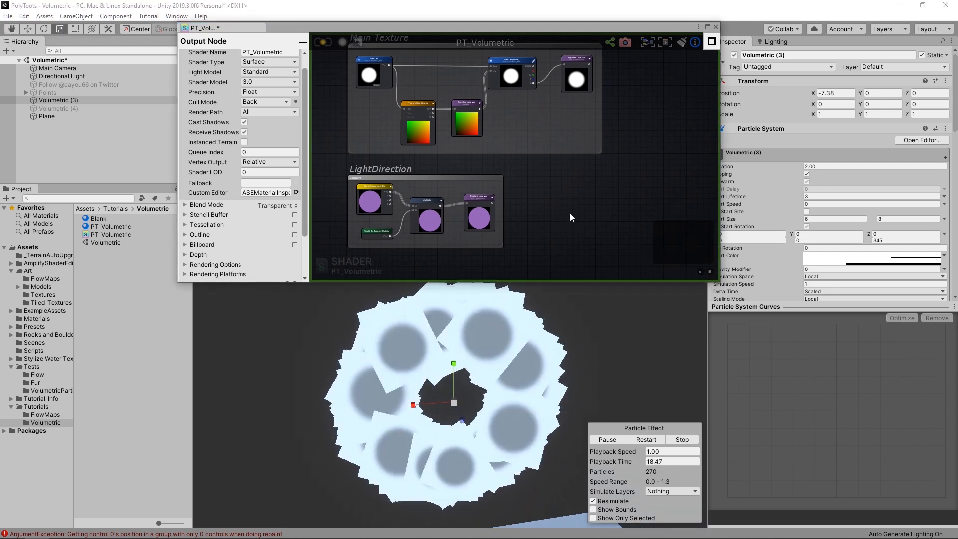
{"action": "middle_click_drag", "start_coordinate": [574, 195], "coordinate": [572, 165]}
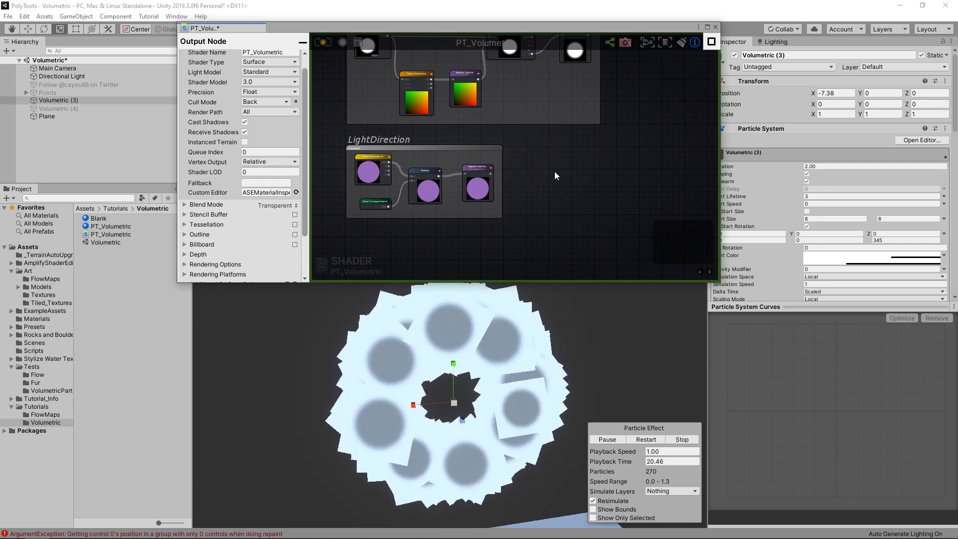
{"action": "scroll", "coordinate": [553, 139], "scroll_direction": "down", "scroll_amount": 5}
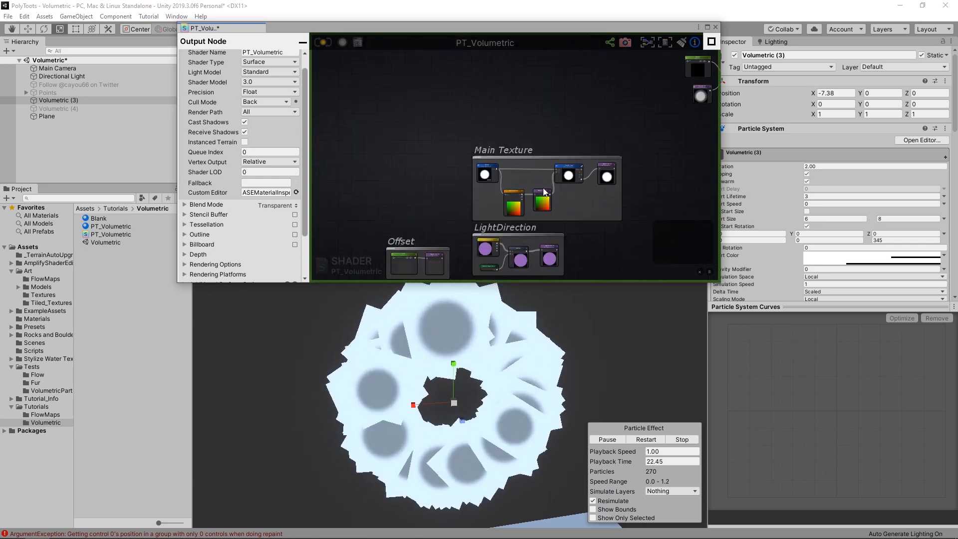
{"action": "middle_click_drag", "start_coordinate": [463, 229], "coordinate": [408, 250]}
{"action": "middle_click_drag", "start_coordinate": [535, 224], "coordinate": [571, 111]}
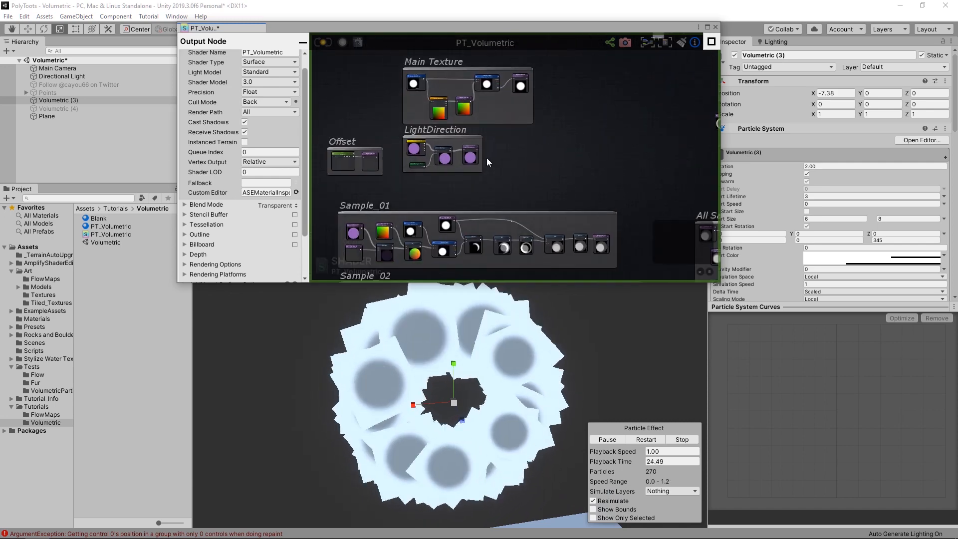
{"action": "scroll", "coordinate": [487, 155], "scroll_direction": "up", "scroll_amount": 3}
{"action": "scroll", "coordinate": [500, 156], "scroll_direction": "up", "scroll_amount": 2}
{"action": "scroll", "coordinate": [644, 153], "scroll_direction": "down", "scroll_amount": 5}
{"action": "middle_click_drag", "start_coordinate": [644, 153], "coordinate": [390, 155]}
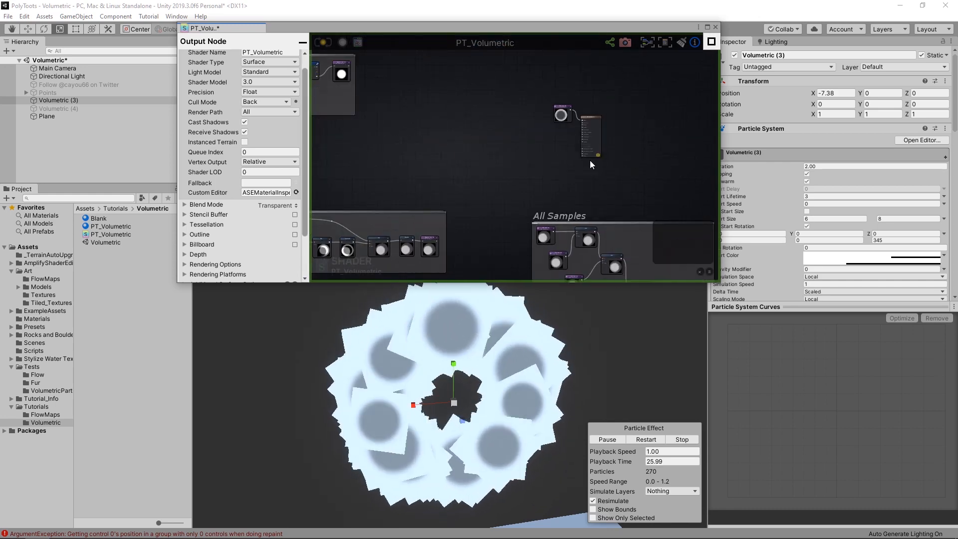
{"action": "left_click", "coordinate": [563, 110]}
{"action": "middle_click_drag", "start_coordinate": [513, 158], "coordinate": [648, 198]}
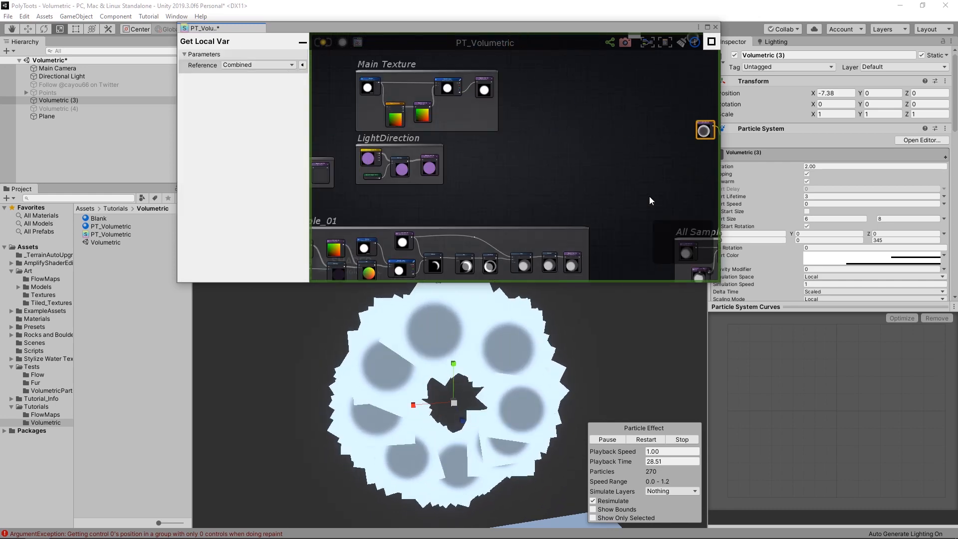
{"action": "scroll", "coordinate": [468, 162], "scroll_direction": "up", "scroll_amount": 1}
{"action": "left_click", "coordinate": [468, 162]}
{"action": "scroll", "coordinate": [468, 161], "scroll_direction": "up", "scroll_amount": 2}
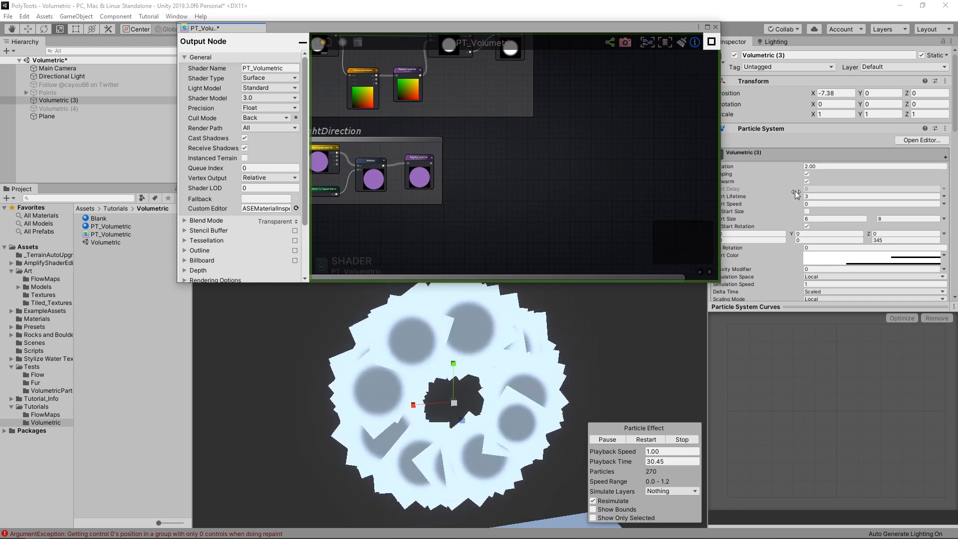
{"action": "left_click_drag", "start_coordinate": [719, 282], "coordinate": [676, 247]}
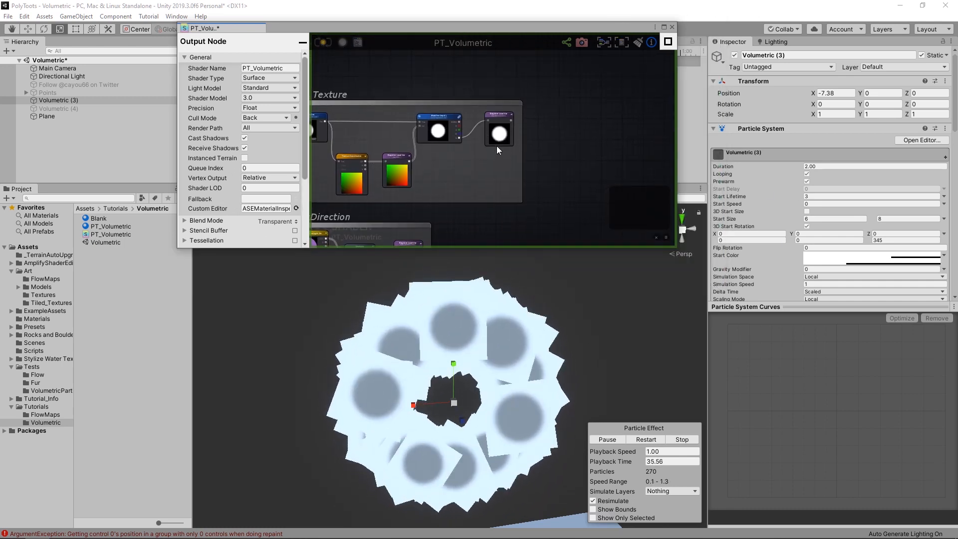
- Add a Get Local Var node referencing MainTexture beside the shader's output node
{"action": "middle_click_drag", "start_coordinate": [568, 171], "coordinate": [519, 153]}
{"action": "left_click", "coordinate": [456, 124]}
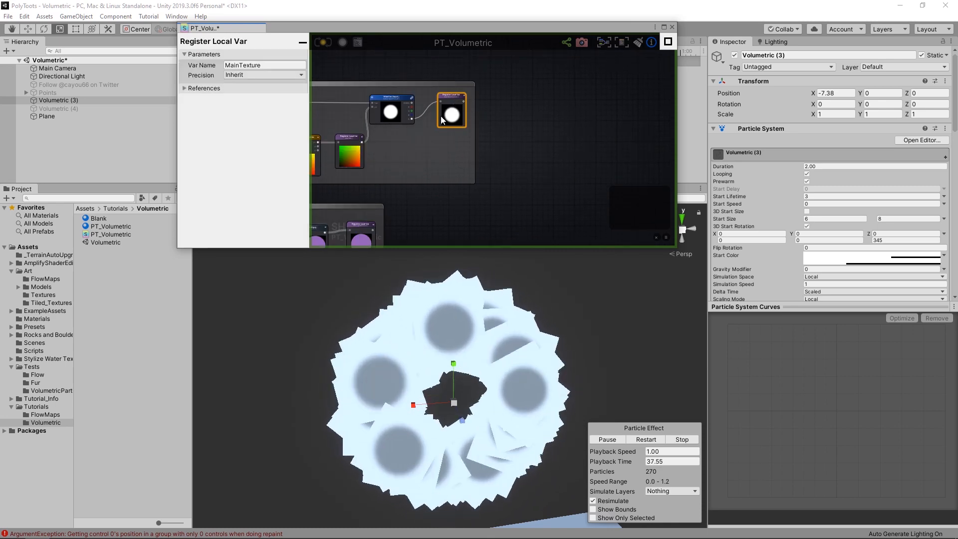
{"action": "middle_click_drag", "start_coordinate": [458, 125], "coordinate": [220, 92]}
{"action": "scroll", "coordinate": [502, 134], "scroll_direction": "up", "scroll_amount": 5}
{"action": "left_click", "coordinate": [496, 131]}
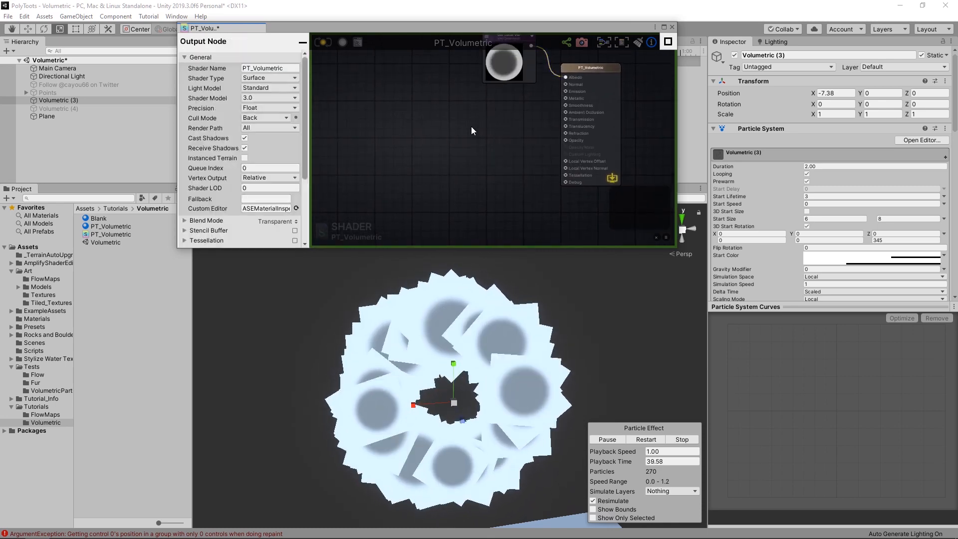
{"action": "key", "text": "g"}
{"action": "left_click", "coordinate": [469, 106]}
{"action": "left_click", "coordinate": [472, 111]}
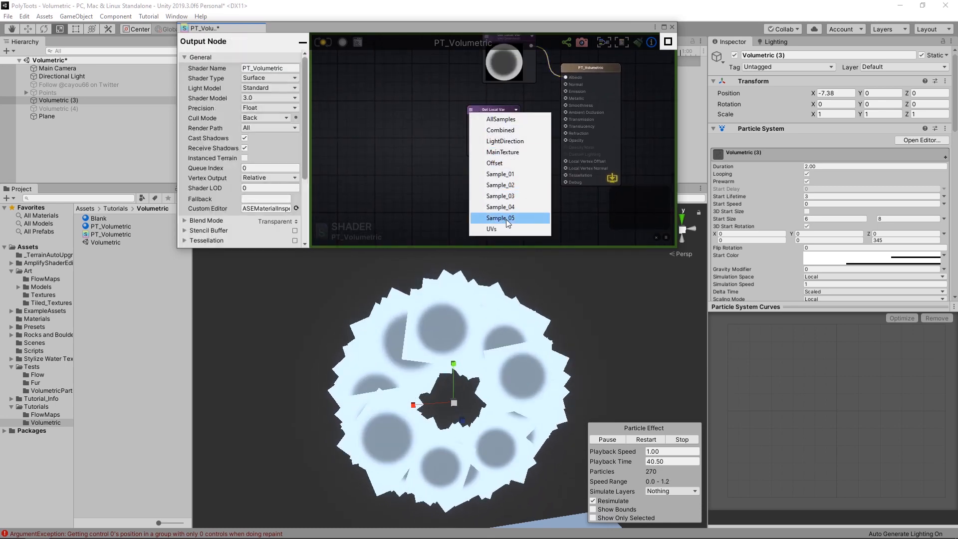
{"action": "left_click", "coordinate": [503, 152]}
- Connect the MainTexture variable node to the shader's Opacity input, lower the node slightly and compile the shader
{"action": "left_click_drag", "start_coordinate": [516, 120], "coordinate": [566, 140]}
{"action": "left_click_drag", "start_coordinate": [489, 128], "coordinate": [494, 145]}
{"action": "left_click", "coordinate": [321, 41]}
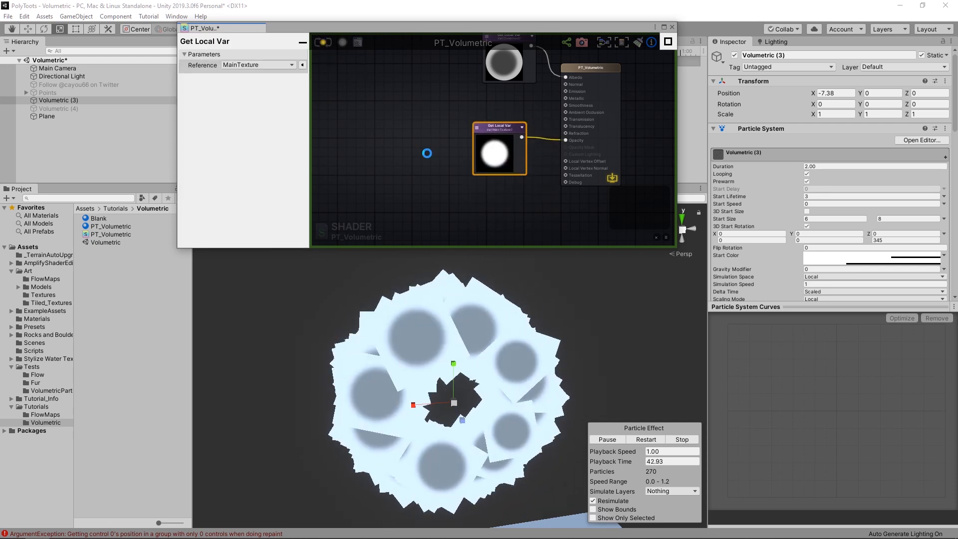
- Set the Volumetric (3) emission Rate over Time to 10
{"action": "middle_click_drag", "start_coordinate": [477, 400], "coordinate": [460, 355]}
{"action": "scroll", "coordinate": [457, 352], "scroll_direction": "down", "scroll_amount": 2}
{"action": "left_click_drag", "start_coordinate": [457, 352], "coordinate": [519, 418], "text": "alt"}
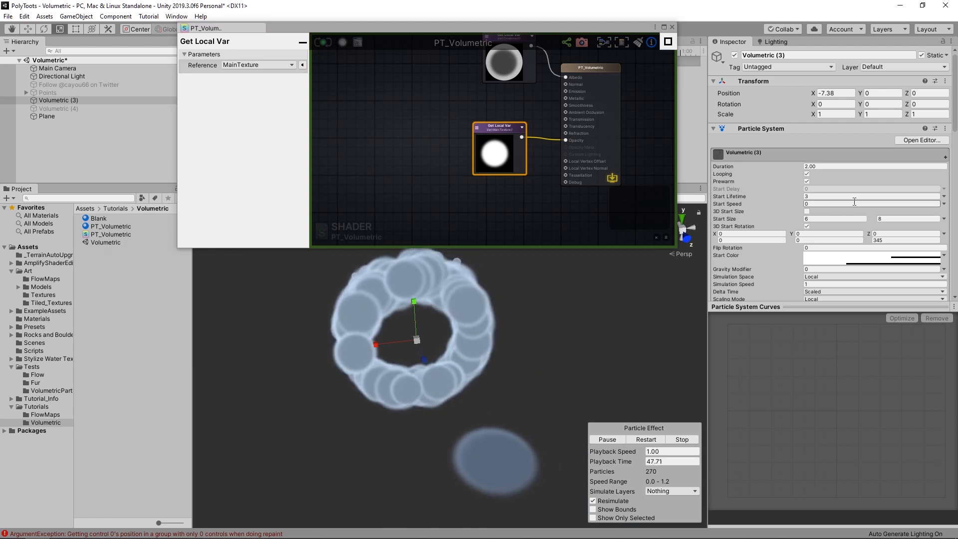
{"action": "scroll", "coordinate": [854, 202], "scroll_direction": "down", "scroll_amount": 3}
{"action": "scroll", "coordinate": [799, 250], "scroll_direction": "down", "scroll_amount": 3}
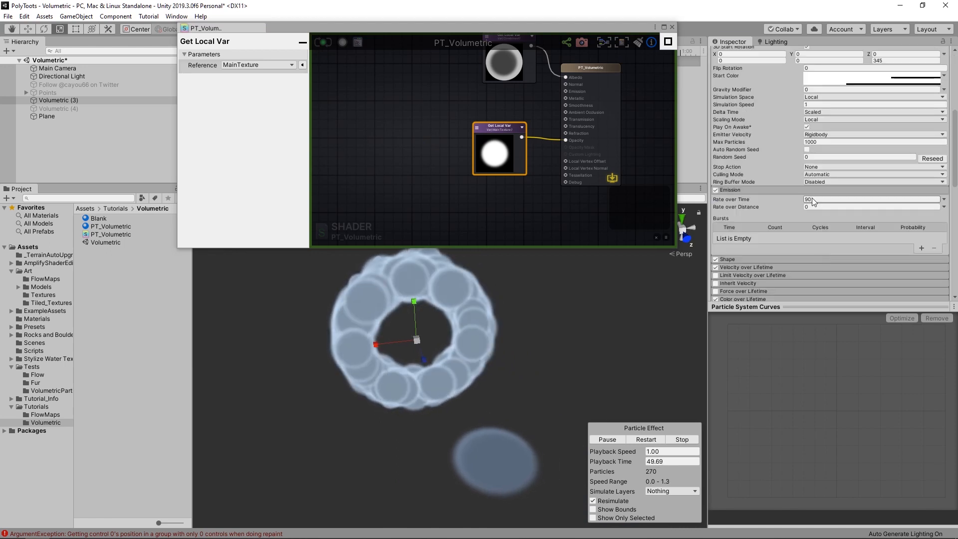
{"action": "type", "text": "10"}
{"action": "key", "text": "Tab"}
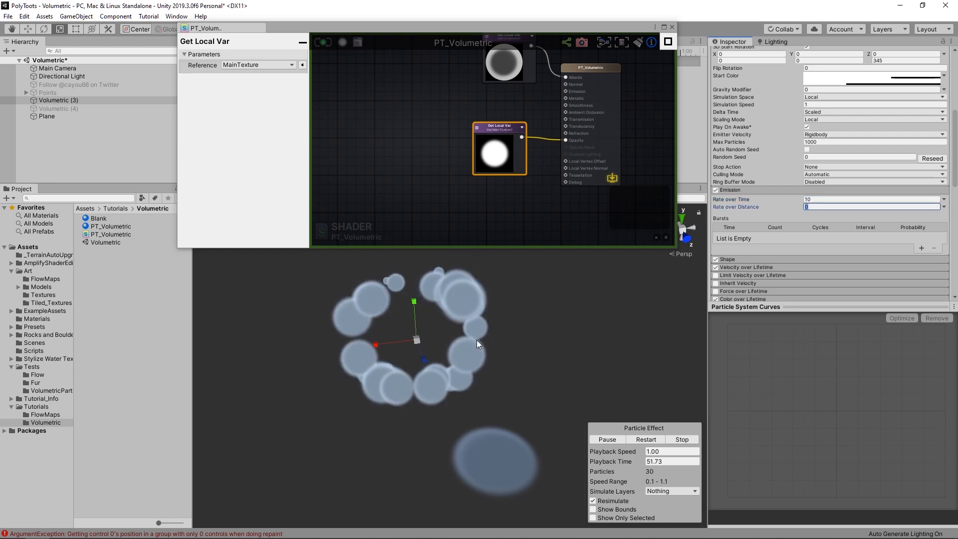
- Switch the particle system's Start Color from two random colors to a single color
{"action": "scroll", "coordinate": [861, 134], "scroll_direction": "up", "scroll_amount": 3}
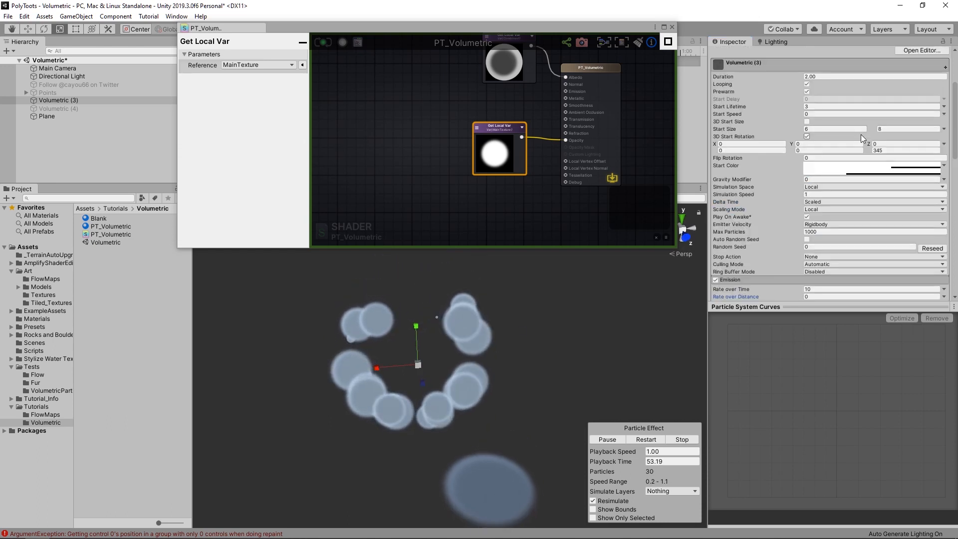
{"action": "left_click", "coordinate": [855, 169]}
{"action": "left_click", "coordinate": [708, 190]}
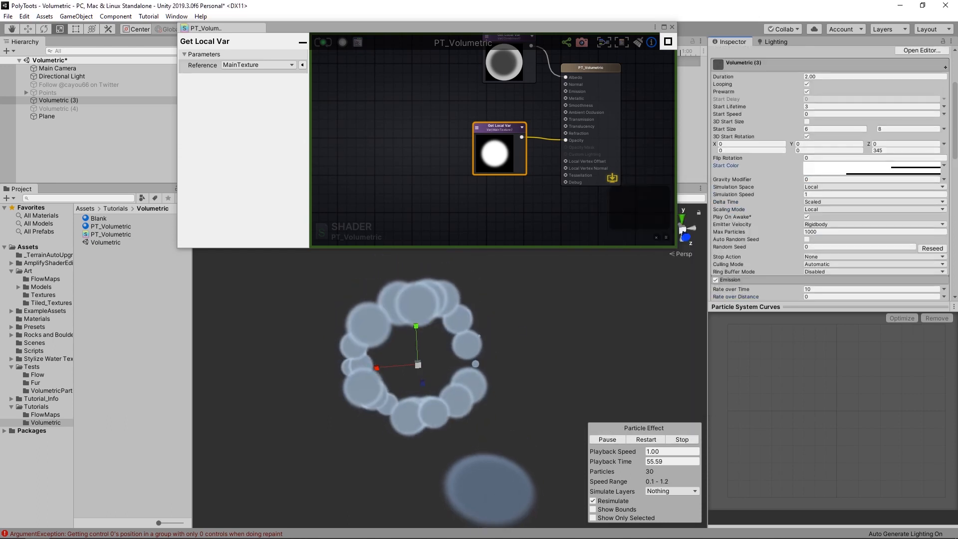
{"action": "left_click", "coordinate": [947, 169]}
{"action": "left_click", "coordinate": [906, 172]}
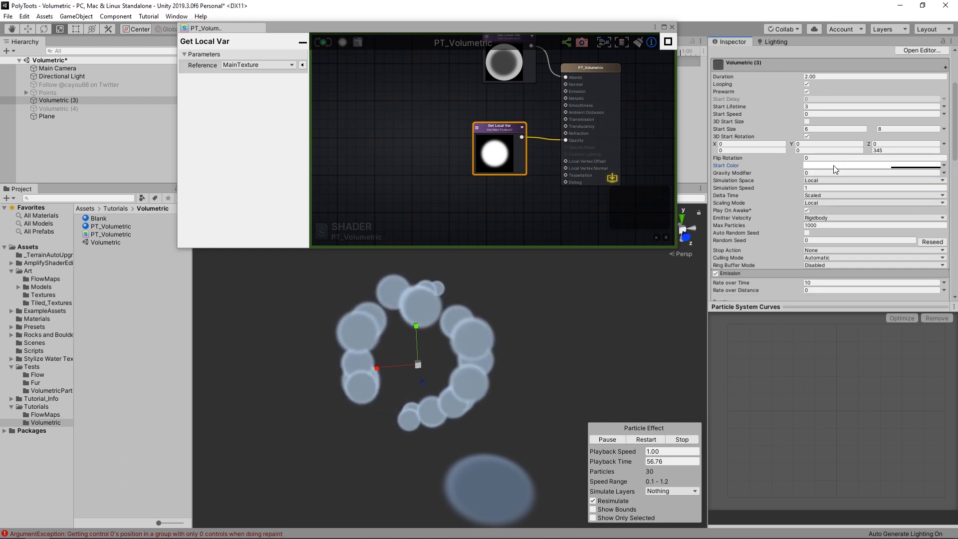
- Set the particles' Start Color to fully opaque white (FFFFFF) and close the color picker
{"action": "left_click", "coordinate": [858, 165]}
{"action": "mouse_move", "coordinate": [641, 392]}
{"action": "left_mouse_down"}
{"action": "mouse_move", "coordinate": [610, 392]}
{"action": "mouse_move", "coordinate": [682, 392]}
{"action": "mouse_move", "coordinate": [604, 392]}
{"action": "left_mouse_up"}
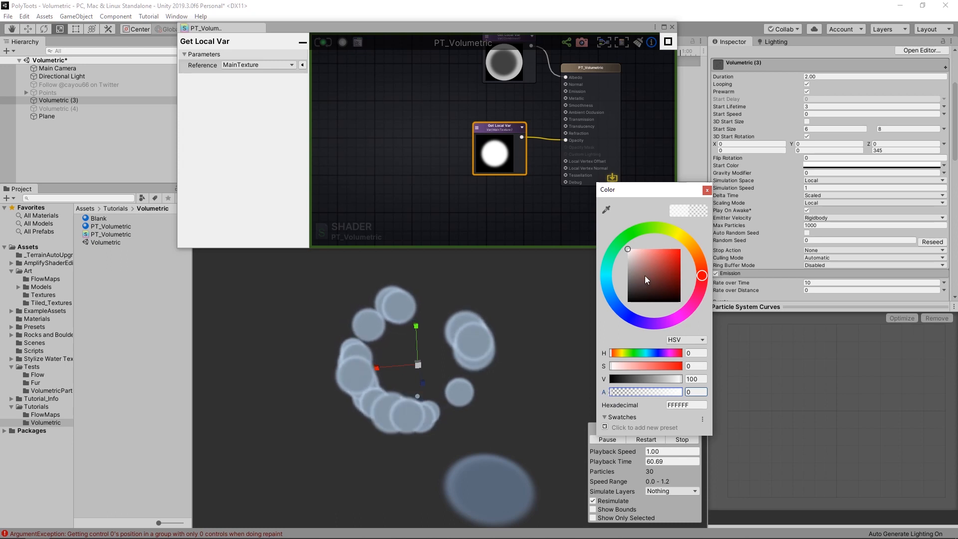
{"action": "left_click", "coordinate": [641, 286]}
{"action": "left_click", "coordinate": [628, 249]}
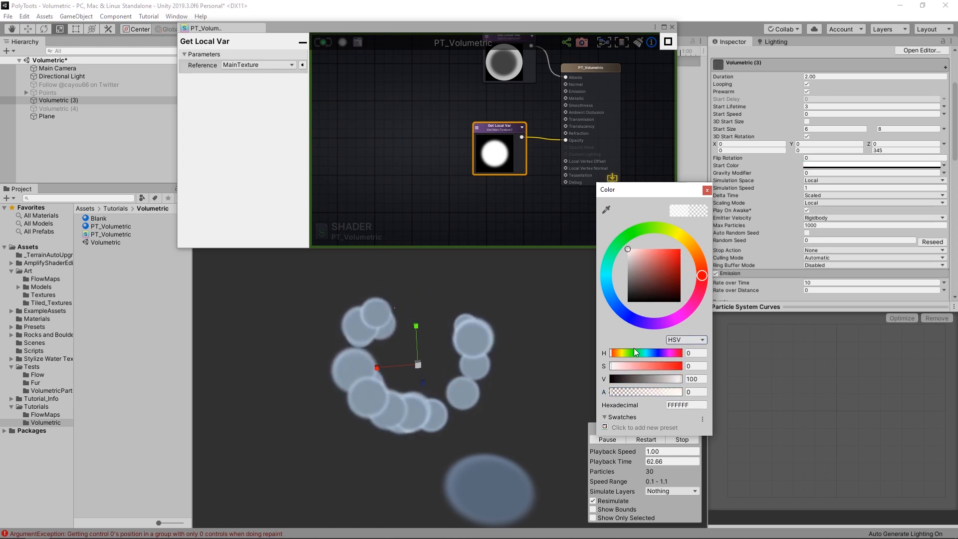
{"action": "left_click_drag", "start_coordinate": [592, 392], "coordinate": [684, 391]}
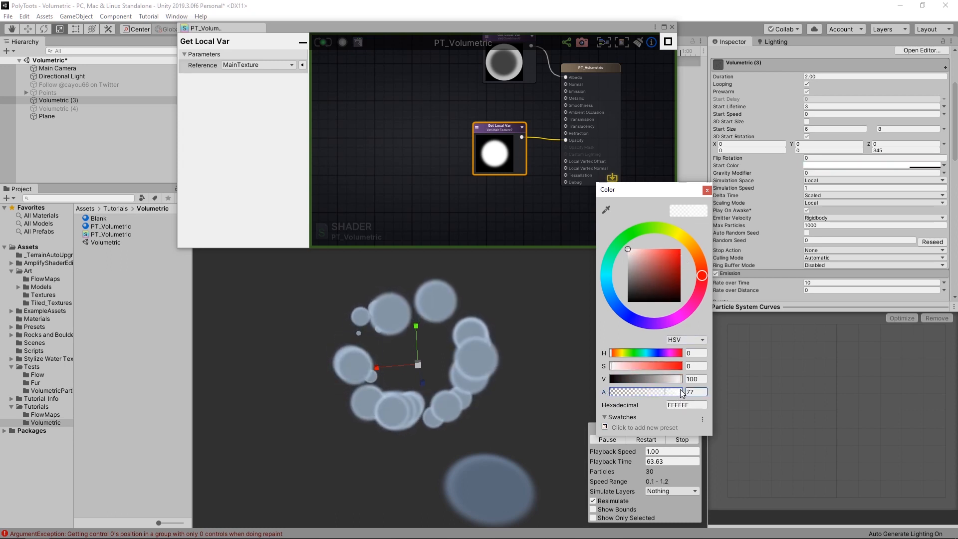
{"action": "left_click", "coordinate": [707, 190]}
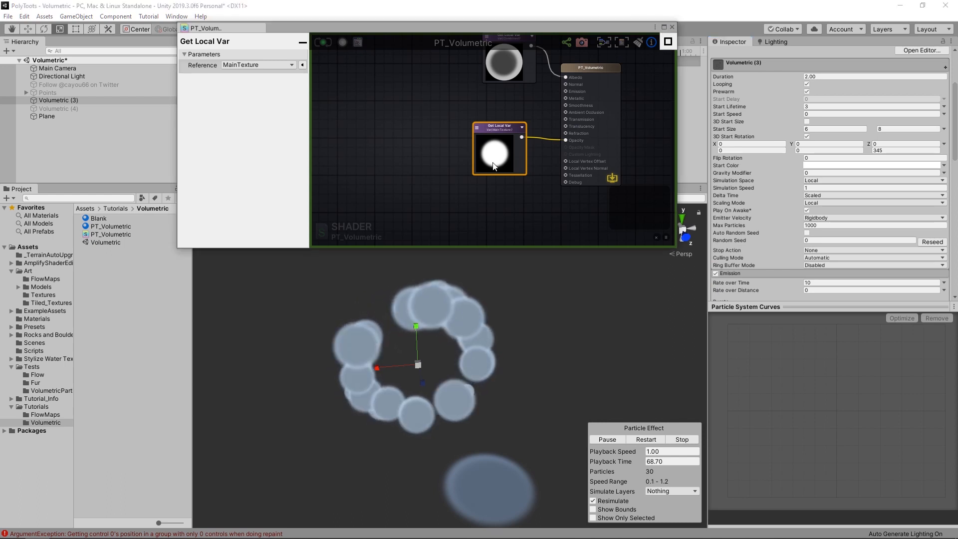
- Move the MainTexture node slightly lower beside the Opacity input and maximize the shader editor
{"action": "left_click", "coordinate": [664, 28]}
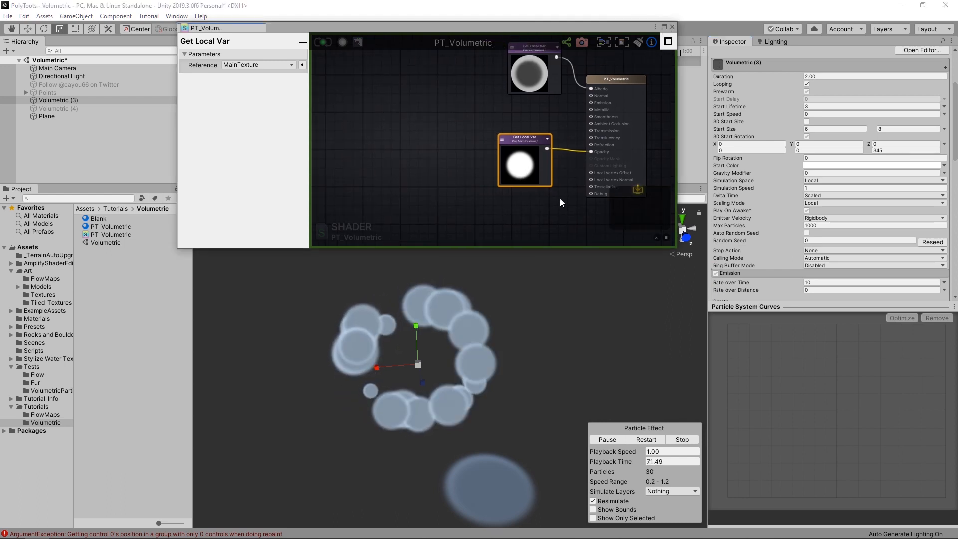
{"action": "left_click_drag", "start_coordinate": [520, 142], "coordinate": [522, 154]}
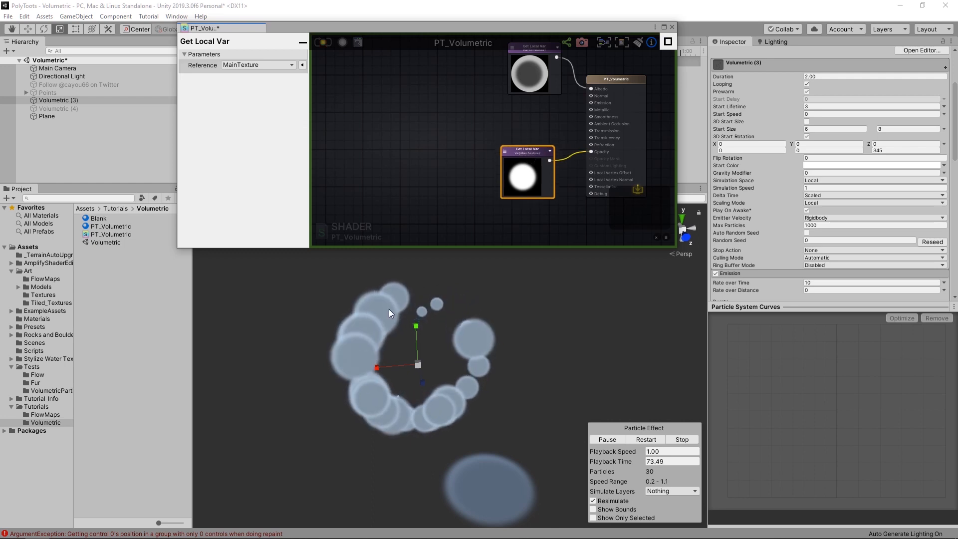
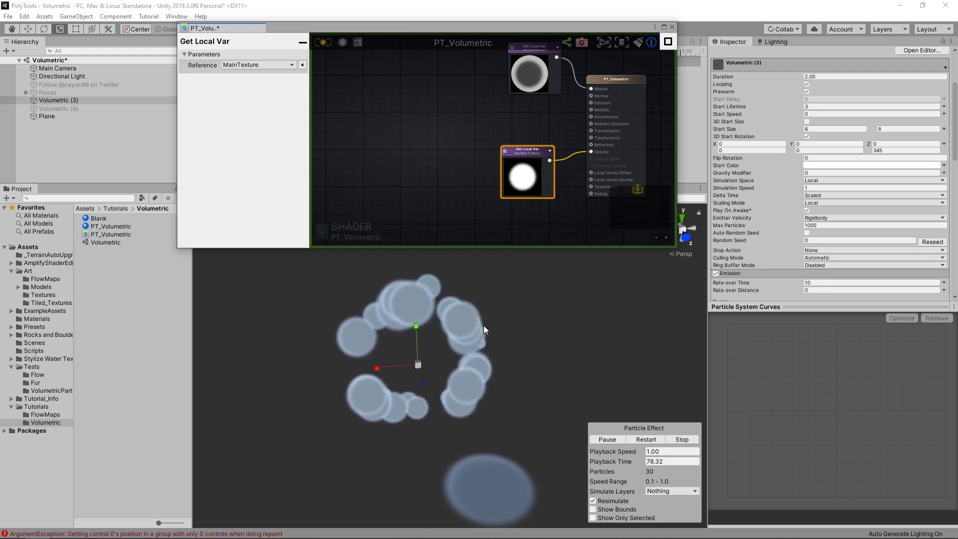
{"action": "left_click", "coordinate": [664, 27]}
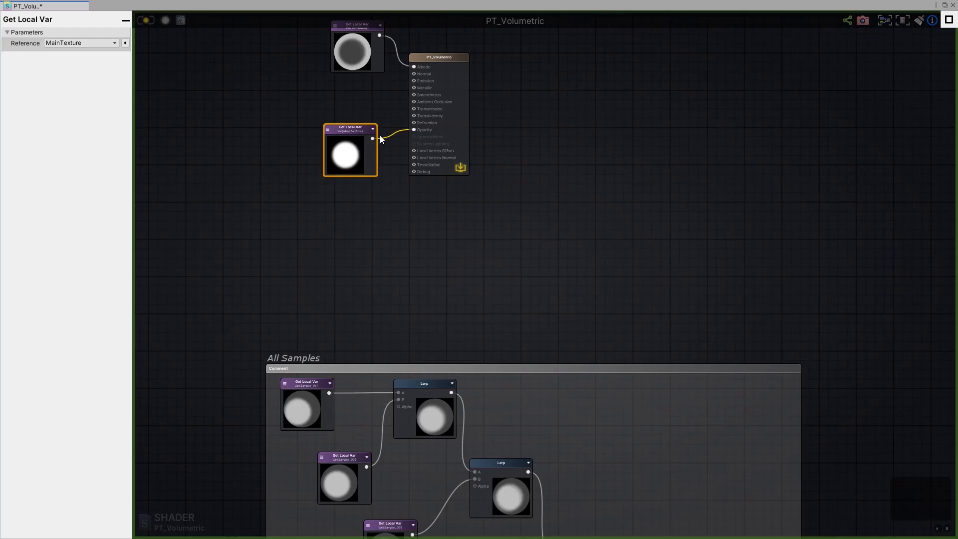
- Find the Vertex Color node by searching for "vertex" and add it in the empty area beside the Main Texture group
{"action": "middle_click_drag", "start_coordinate": [379, 136], "coordinate": [468, 250]}
{"action": "scroll", "coordinate": [468, 250], "scroll_direction": "down", "scroll_amount": 1}
{"action": "scroll", "coordinate": [553, 300], "scroll_direction": "down", "scroll_amount": 4}
{"action": "scroll", "coordinate": [520, 288], "scroll_direction": "up", "scroll_amount": 5}
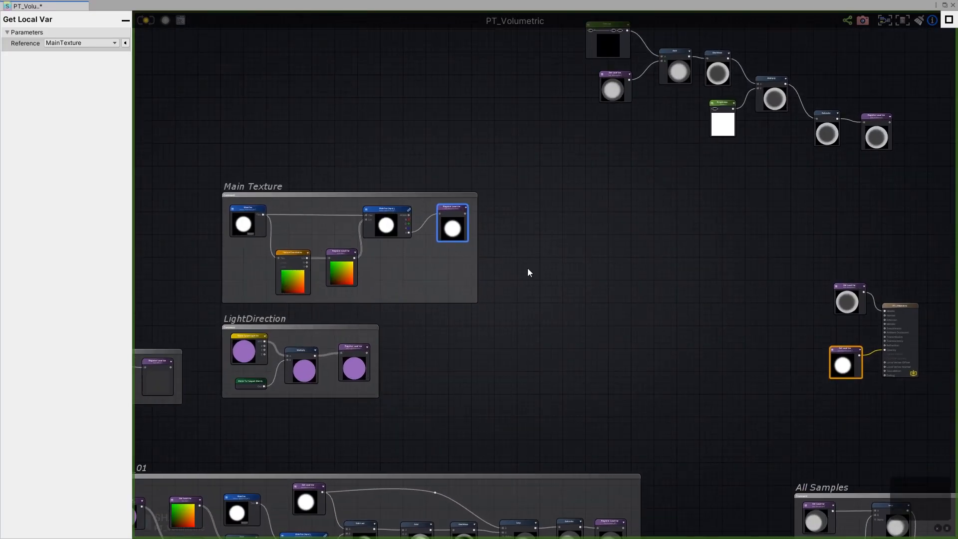
{"action": "left_click", "coordinate": [546, 230]}
{"action": "right_click", "coordinate": [544, 222]}
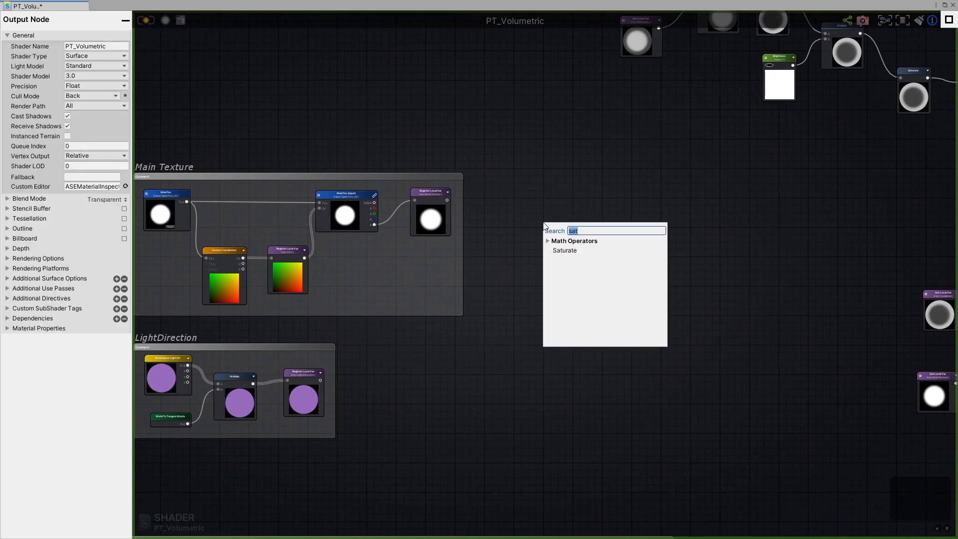
{"action": "type", "text": "vertex"}
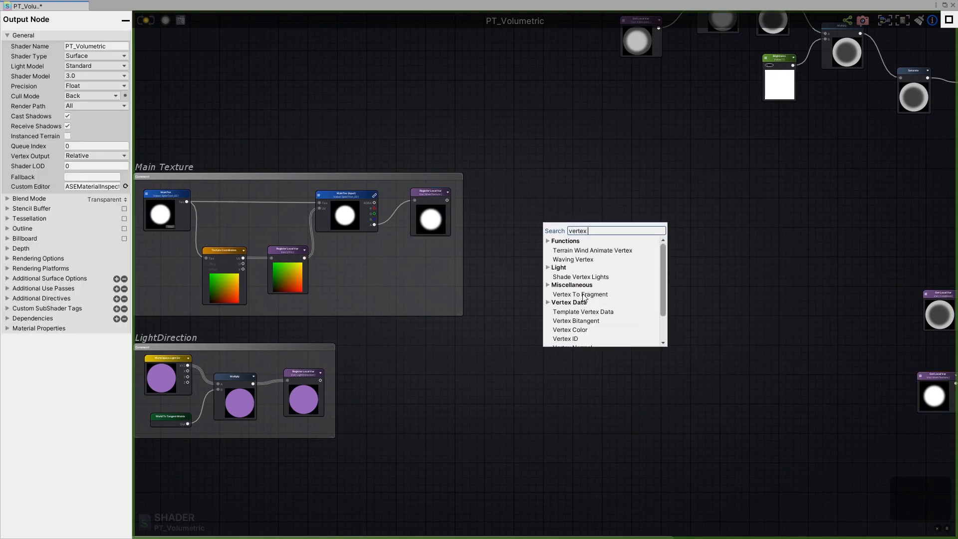
{"action": "left_click", "coordinate": [574, 252]}
{"action": "scroll", "coordinate": [596, 256], "scroll_direction": "up", "scroll_amount": 2}
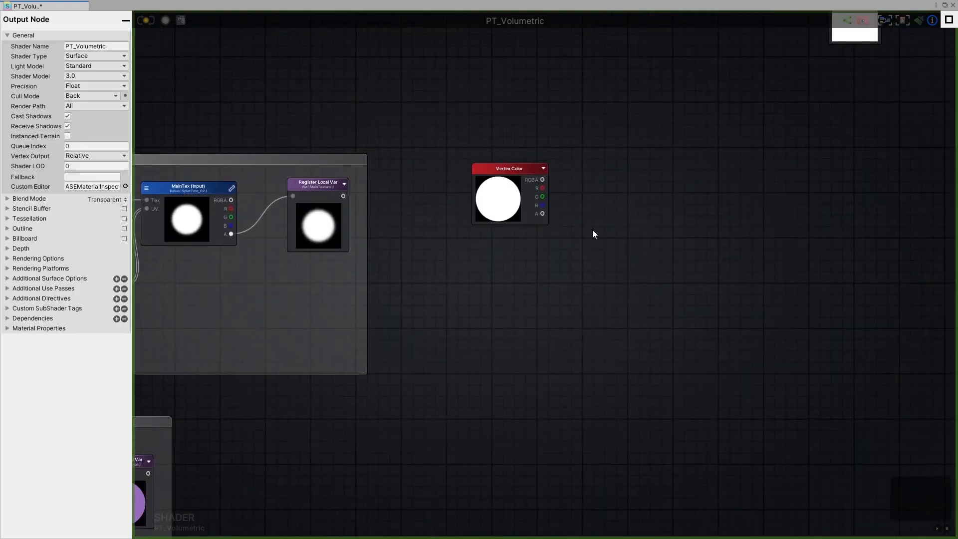
- Add a Multiply node beside Vertex Color and connect the RGBA output to its A input
{"action": "left_click", "coordinate": [945, 5]}
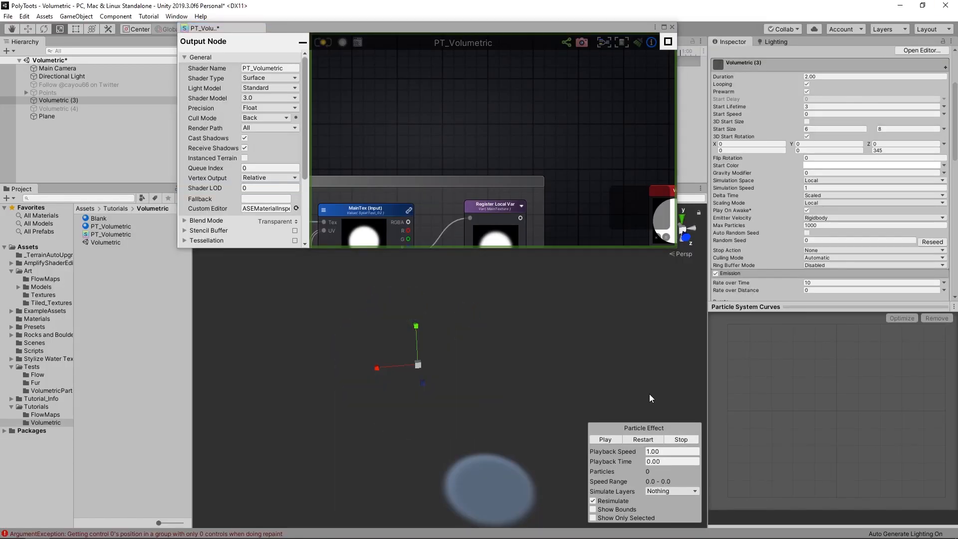
{"action": "left_click", "coordinate": [665, 28]}
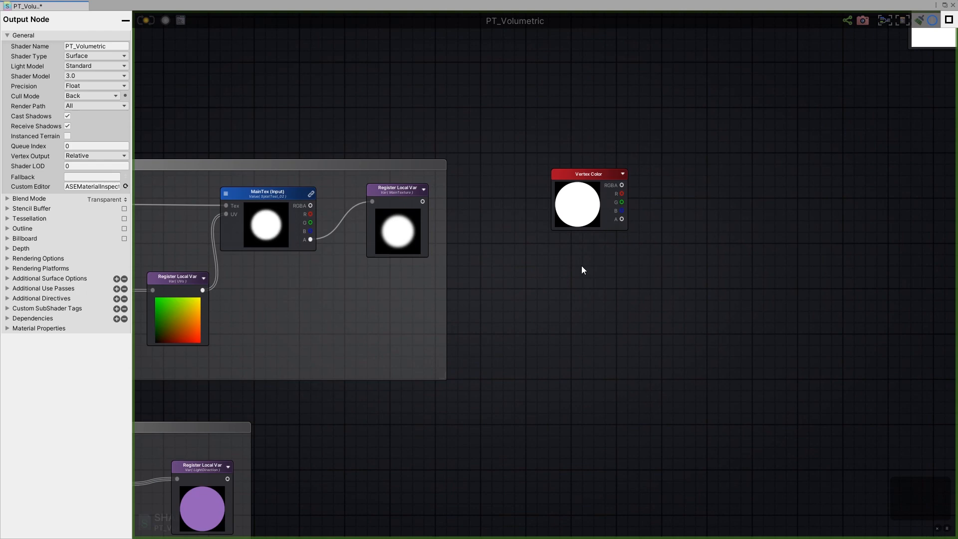
{"action": "left_click", "coordinate": [691, 232]}
{"action": "left_click_drag", "start_coordinate": [622, 185], "coordinate": [692, 220]}
{"action": "left_click_drag", "start_coordinate": [423, 202], "coordinate": [593, 301]}
{"action": "left_click", "coordinate": [593, 296]}
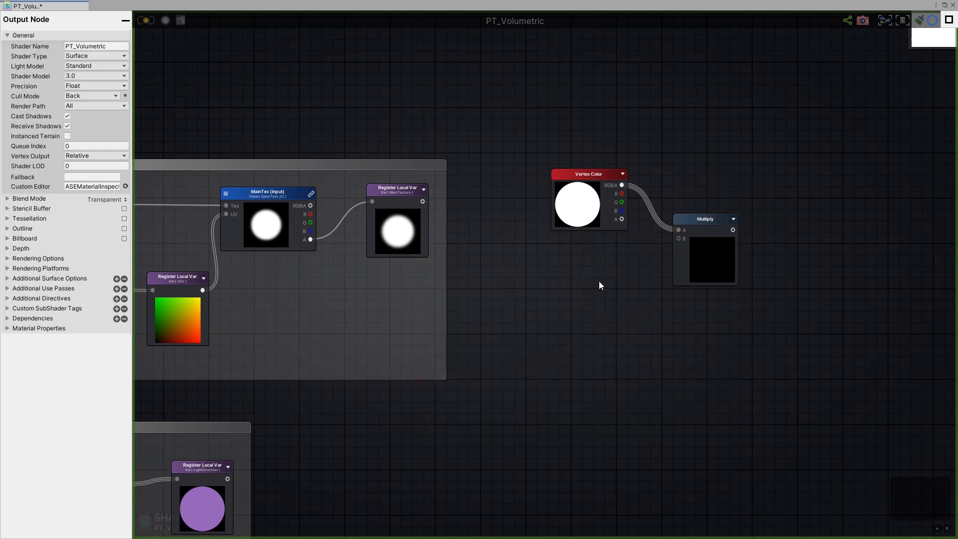
- Add a Get Local Var node referencing MainTexture below Vertex Color and connect it to the Multiply node's B input
{"action": "key", "text": "g"}
{"action": "left_click", "coordinate": [551, 250]}
{"action": "left_click", "coordinate": [556, 256]}
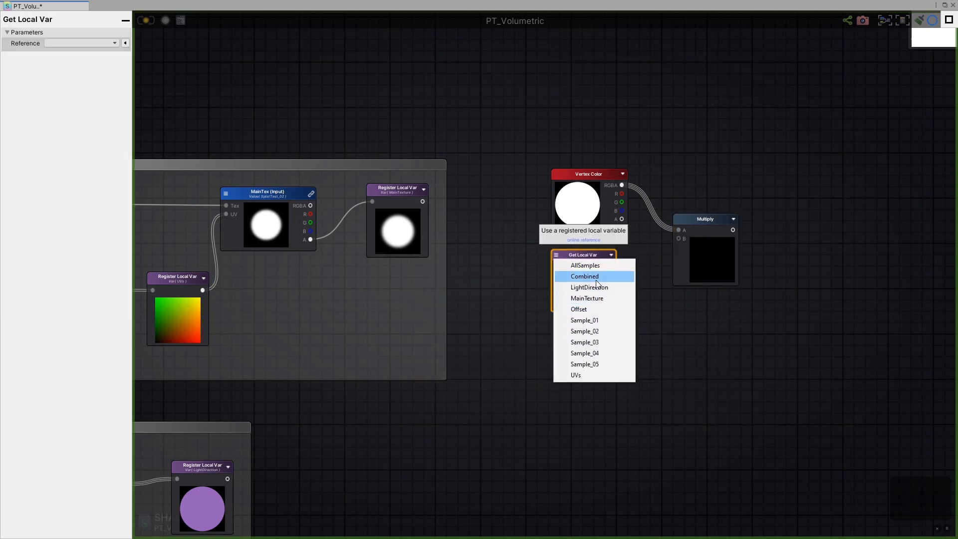
{"action": "left_click", "coordinate": [599, 298]}
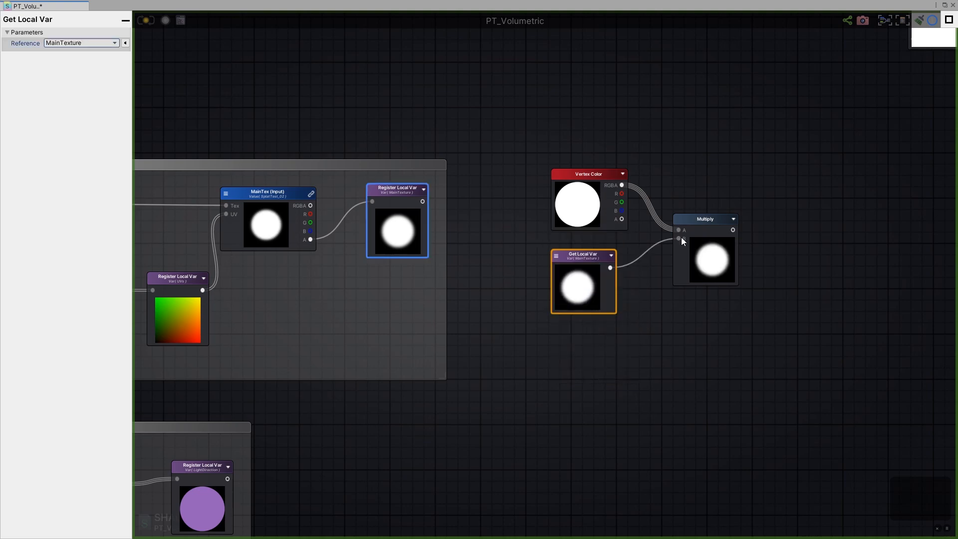
{"action": "left_click_drag", "start_coordinate": [717, 252], "coordinate": [703, 258]}
- Register the Multiply result as a local variable named Alpha
{"action": "middle_click_drag", "start_coordinate": [703, 258], "coordinate": [640, 277]}
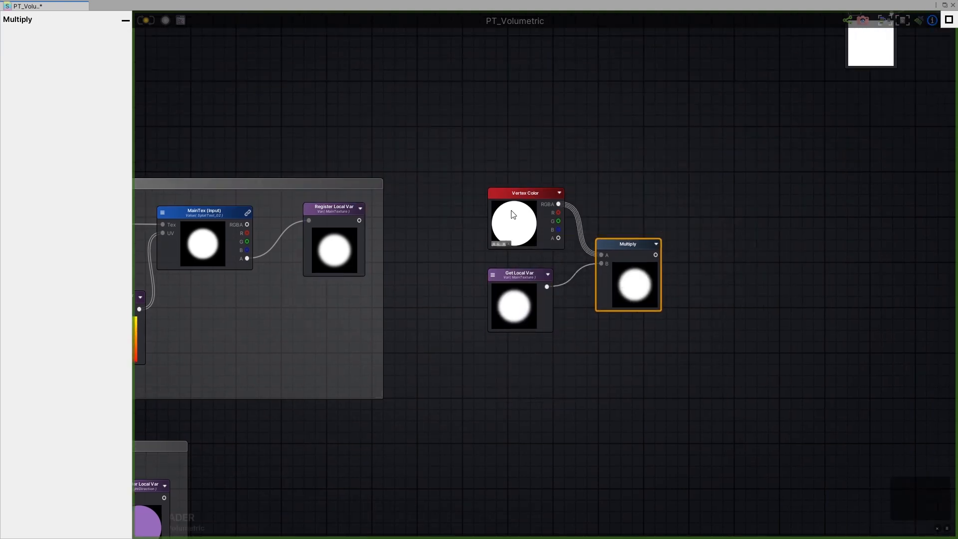
{"action": "left_click", "coordinate": [725, 263]}
{"action": "middle_click_drag", "start_coordinate": [724, 263], "coordinate": [648, 268]}
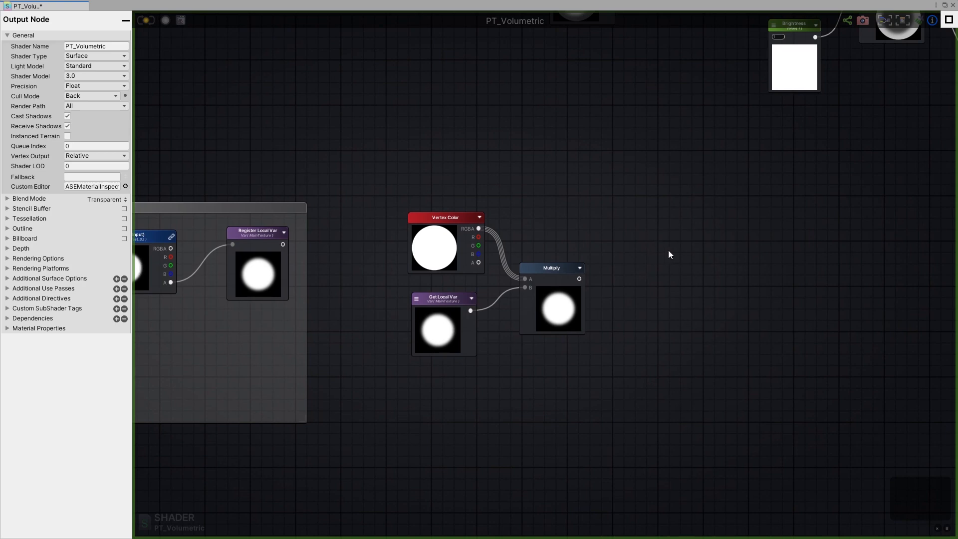
{"action": "left_click", "coordinate": [646, 248]}
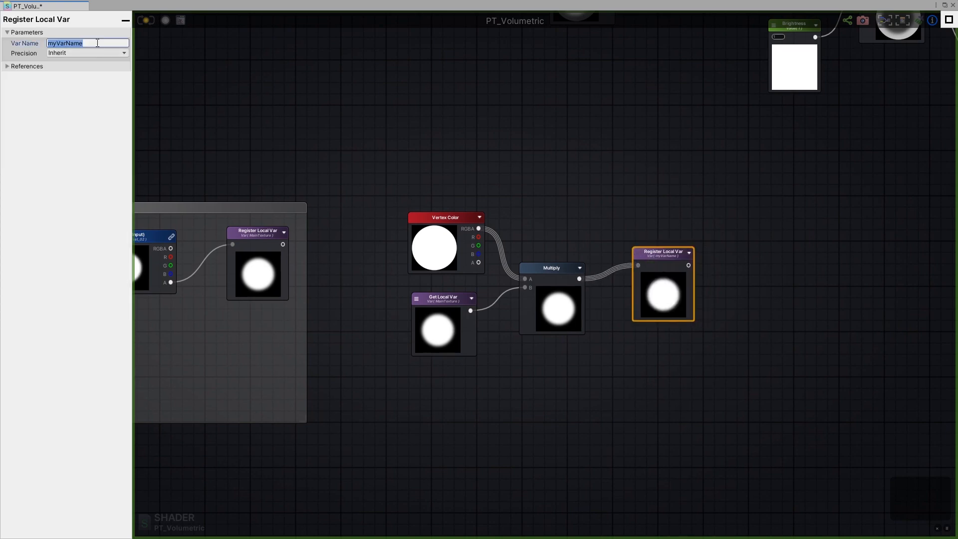
- Group the Vertex Color, MainTexture, Multiply and Alpha variable nodes in a comment frame titled Alpha
{"action": "left_click_drag", "start_coordinate": [382, 163], "coordinate": [745, 397]}
{"action": "key", "text": "c"}
{"action": "left_click", "coordinate": [608, 220]}
{"action": "left_click", "coordinate": [593, 200]}
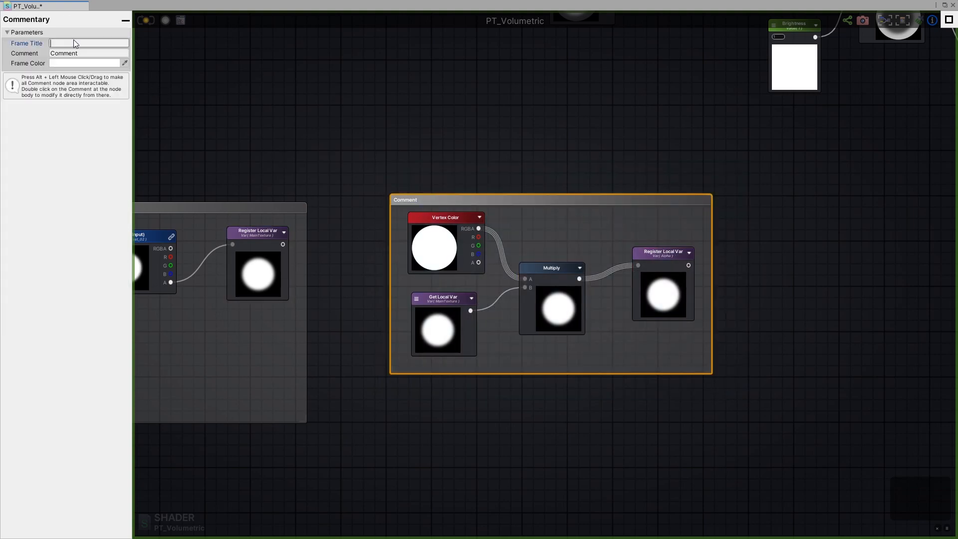
{"action": "left_click", "coordinate": [351, 218]}
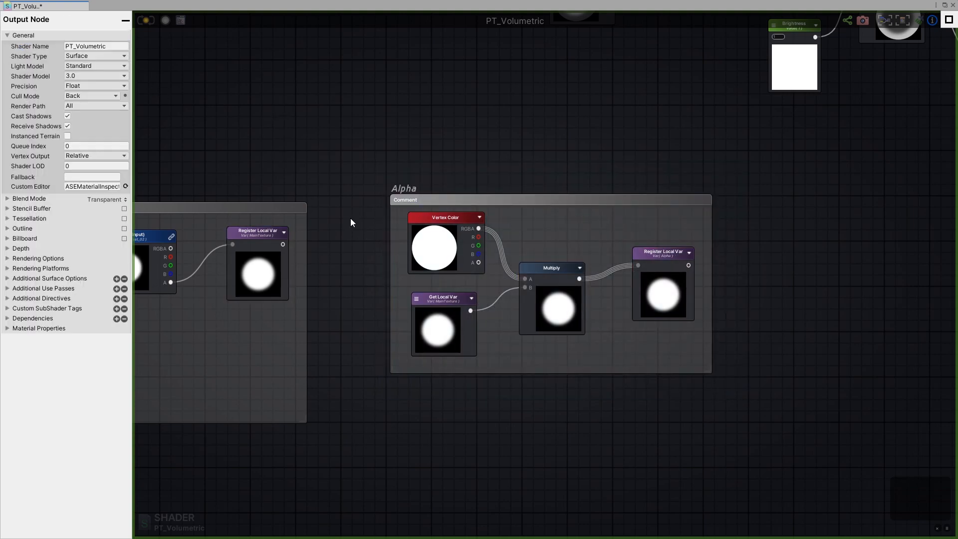
- Move the Alpha comment frame directly above the Main Texture frame, lined up with its starting edge
{"action": "scroll", "coordinate": [350, 217], "scroll_direction": "down", "scroll_amount": 5}
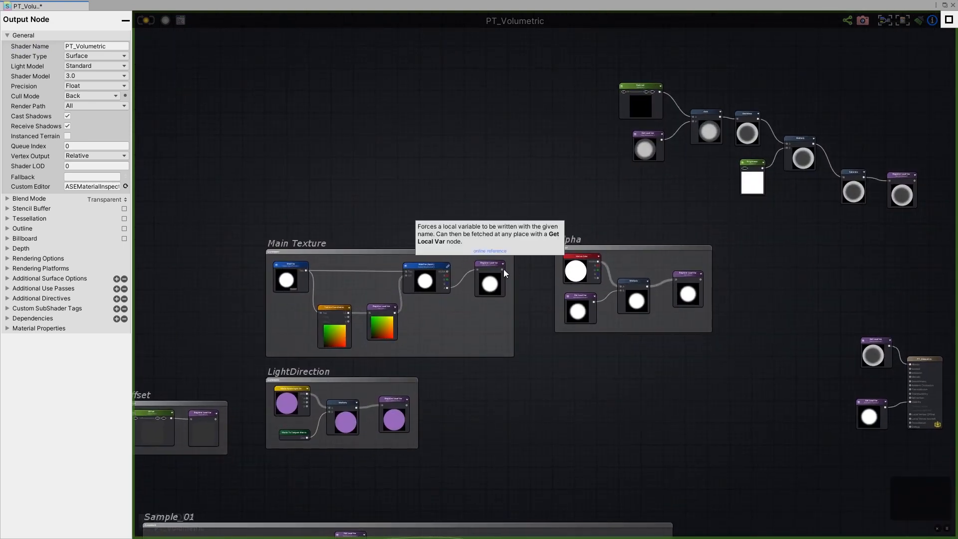
{"action": "scroll", "coordinate": [589, 312], "scroll_direction": "up", "scroll_amount": 2}
{"action": "scroll", "coordinate": [597, 313], "scroll_direction": "up", "scroll_amount": 4}
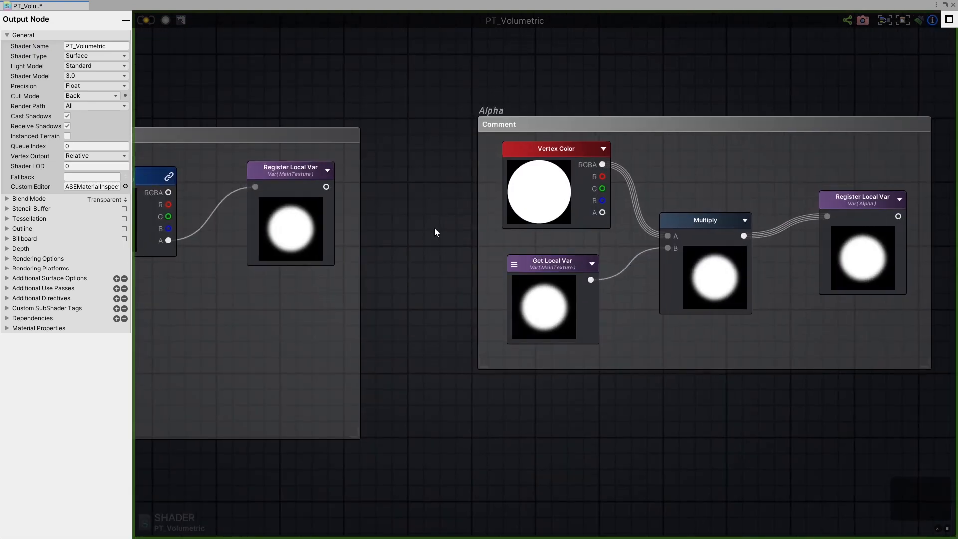
{"action": "left_click_drag", "start_coordinate": [403, 262], "coordinate": [407, 260]}
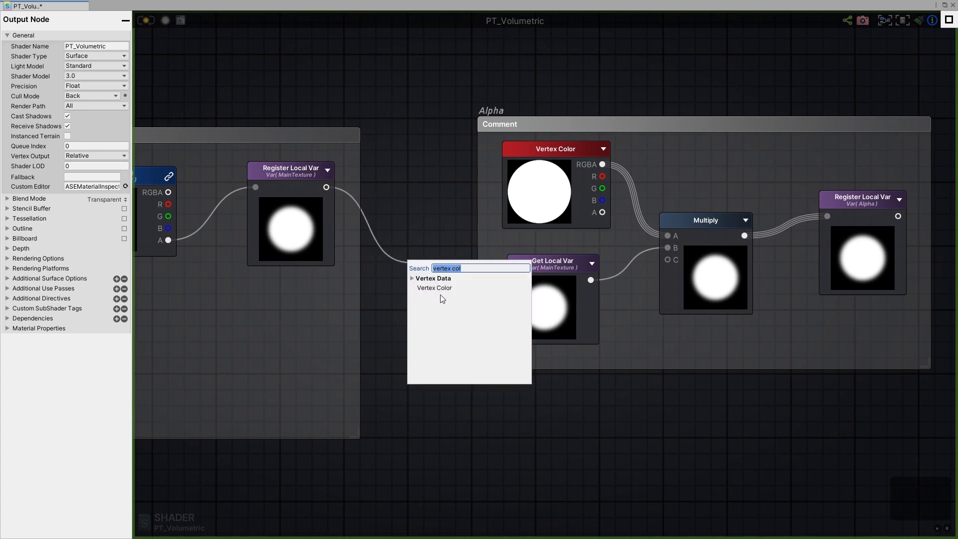
{"action": "right_click", "coordinate": [695, 408]}
{"action": "left_click", "coordinate": [636, 387]}
{"action": "scroll", "coordinate": [633, 385], "scroll_direction": "down", "scroll_amount": 4}
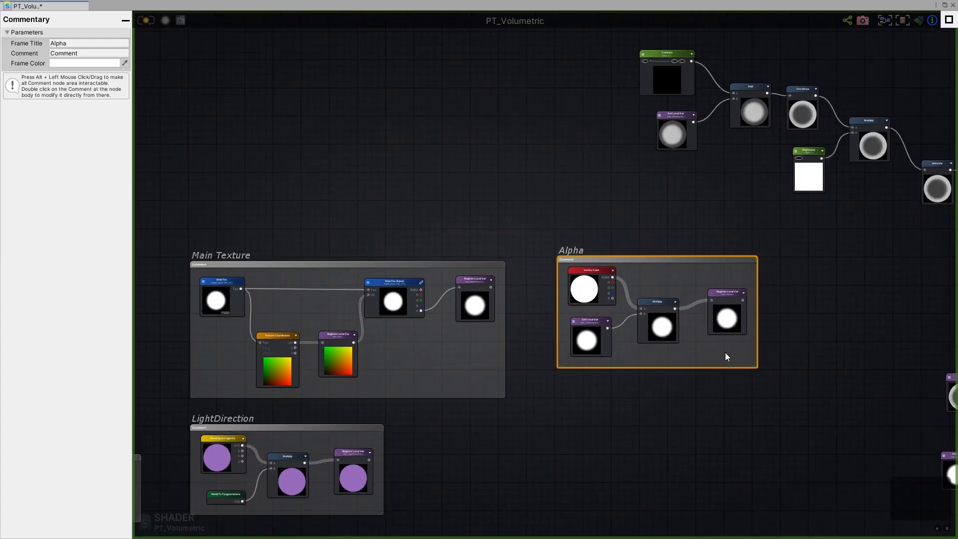
{"action": "left_click_drag", "start_coordinate": [725, 352], "coordinate": [359, 221]}
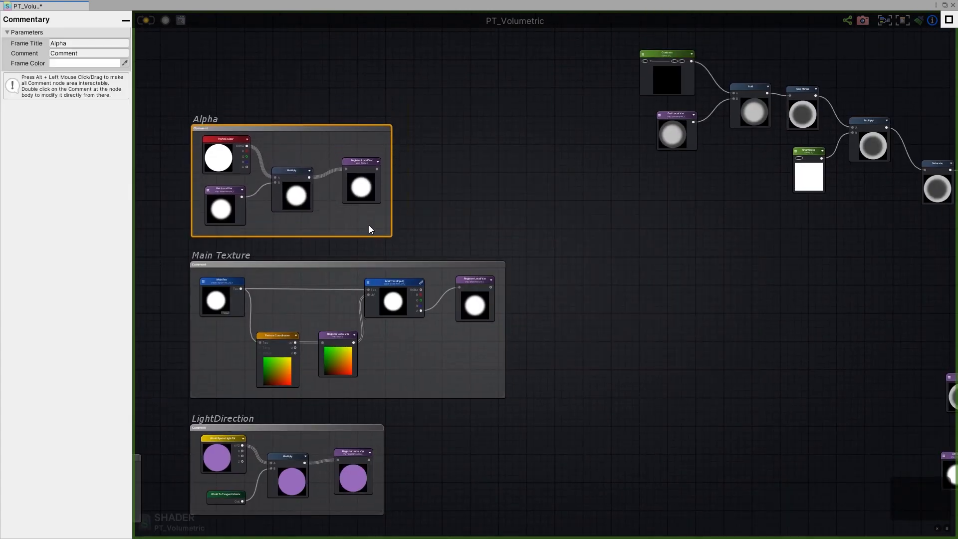
- Shift the Offset comment frame slightly up to line up with the LightDirection frame and save the shader
{"action": "middle_click_drag", "start_coordinate": [372, 229], "coordinate": [509, 230]}
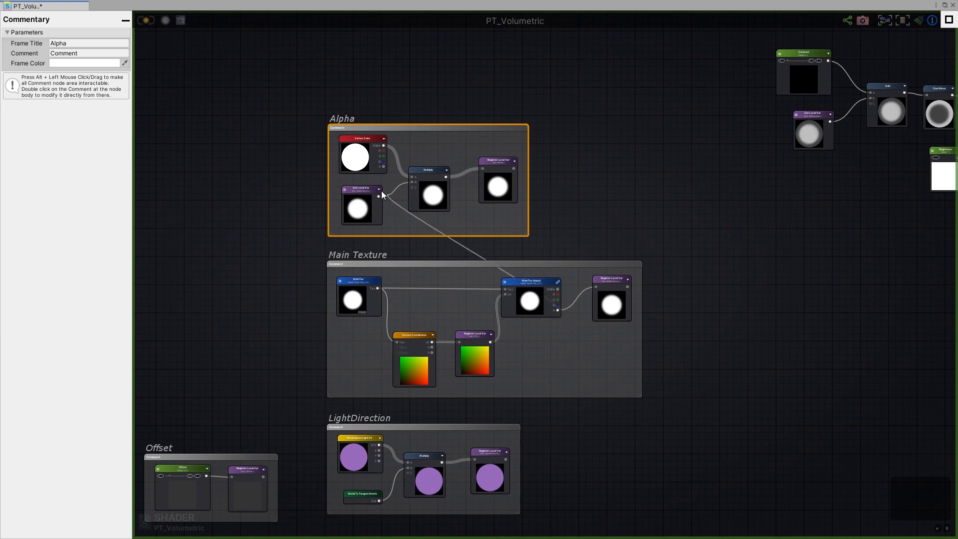
{"action": "left_click_drag", "start_coordinate": [413, 184], "coordinate": [650, 253]}
{"action": "left_click", "coordinate": [681, 404]}
{"action": "middle_click_drag", "start_coordinate": [674, 387], "coordinate": [700, 181]}
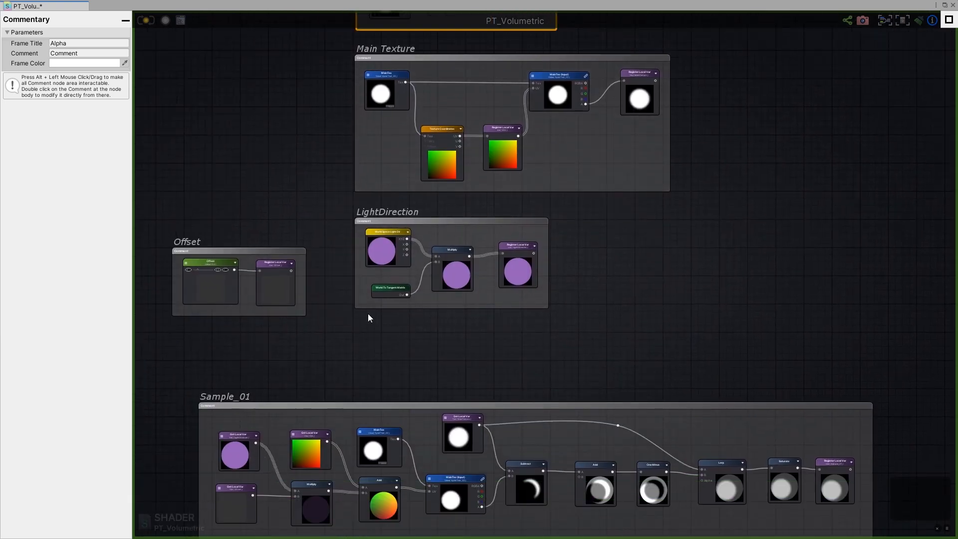
{"action": "left_click_drag", "start_coordinate": [256, 311], "coordinate": [258, 301], "text": "alt"}
{"action": "left_click", "coordinate": [945, 5]}
{"action": "key", "text": "ctrl+s"}
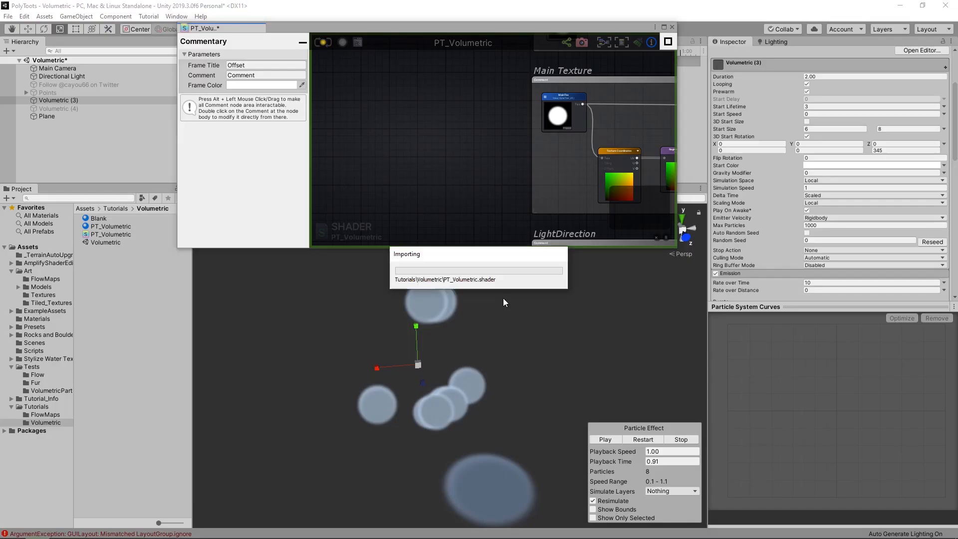
- Restart the Volumetric (3) particle effect and examine it in the scene
{"action": "left_click", "coordinate": [820, 166]}
{"action": "left_click", "coordinate": [605, 393]}
{"action": "left_click_drag", "start_coordinate": [440, 339], "coordinate": [413, 392], "text": "alt"}
{"action": "left_click", "coordinate": [643, 440]}
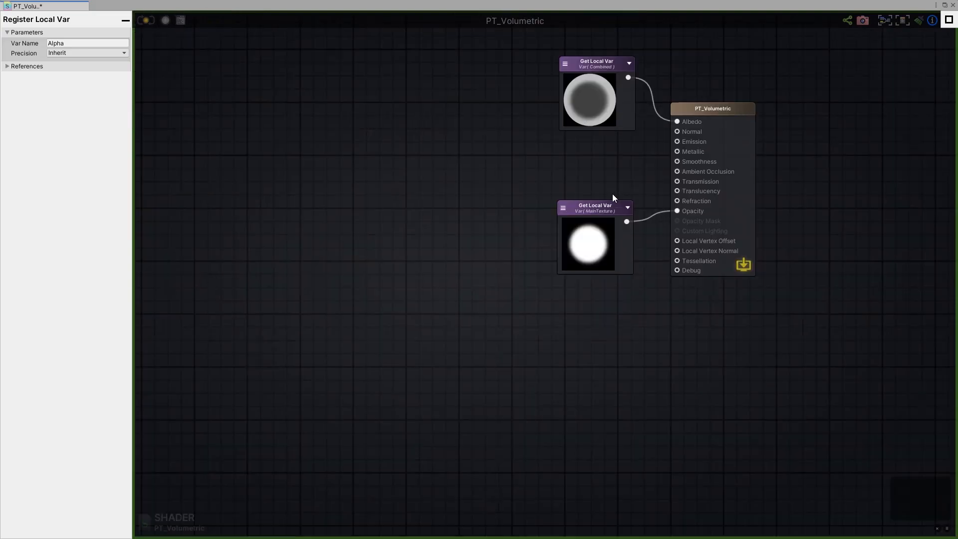
- Switch the Get Local Var node feeding the Opacity input to reference the Alpha variable
{"action": "scroll", "coordinate": [613, 194], "scroll_direction": "up", "scroll_amount": 2}
{"action": "left_click", "coordinate": [588, 213]}
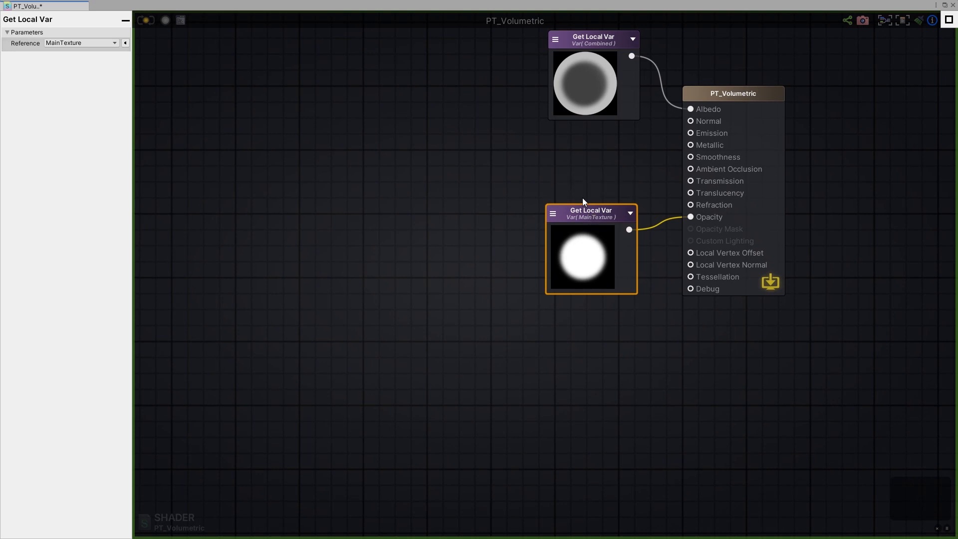
{"action": "left_click", "coordinate": [556, 198]}
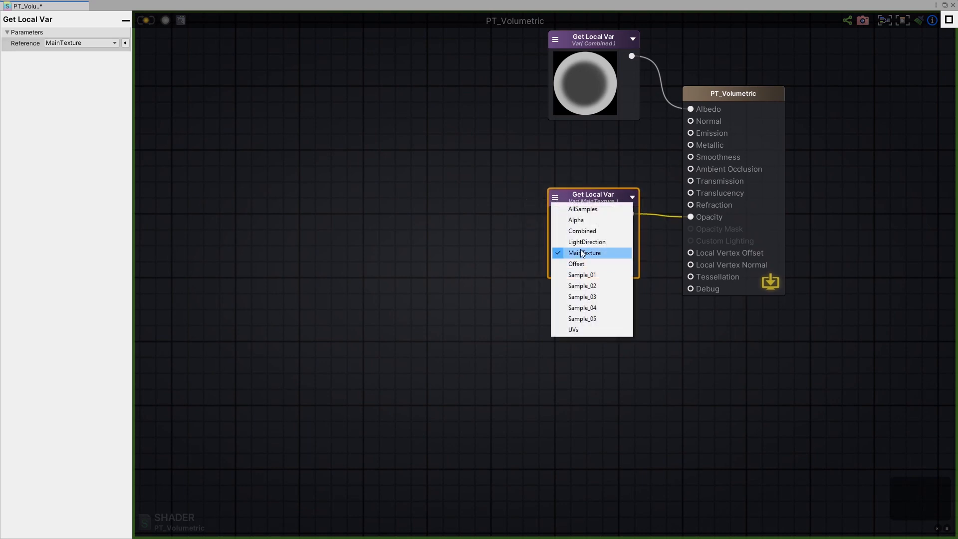
{"action": "left_click", "coordinate": [576, 219]}
{"action": "left_click_drag", "start_coordinate": [587, 206], "coordinate": [583, 219]}
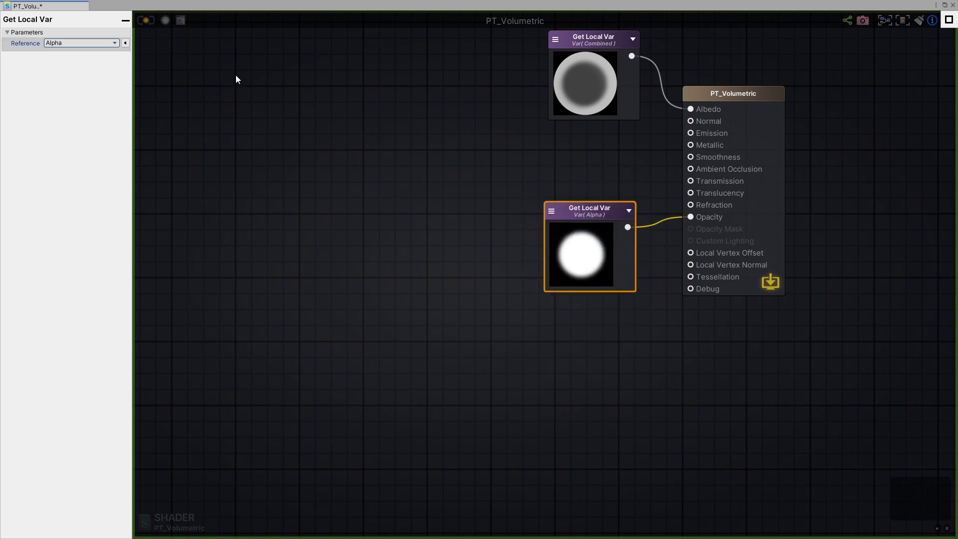
{"action": "left_click", "coordinate": [297, 69]}
- Replace the Multiply node's A input in the Alpha frame with Vertex Color's A output and save the shader
{"action": "scroll", "coordinate": [376, 197], "scroll_direction": "down", "scroll_amount": 9}
{"action": "middle_click_drag", "start_coordinate": [297, 69], "coordinate": [394, 174]}
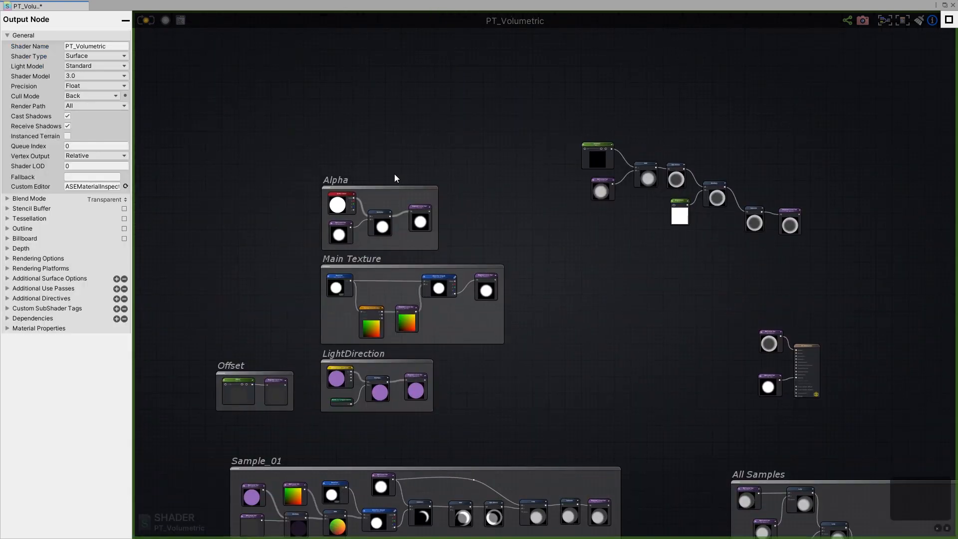
{"action": "scroll", "coordinate": [394, 174], "scroll_direction": "up", "scroll_amount": 5}
{"action": "scroll", "coordinate": [439, 254], "scroll_direction": "up", "scroll_amount": 5}
{"action": "left_click", "coordinate": [352, 154]}
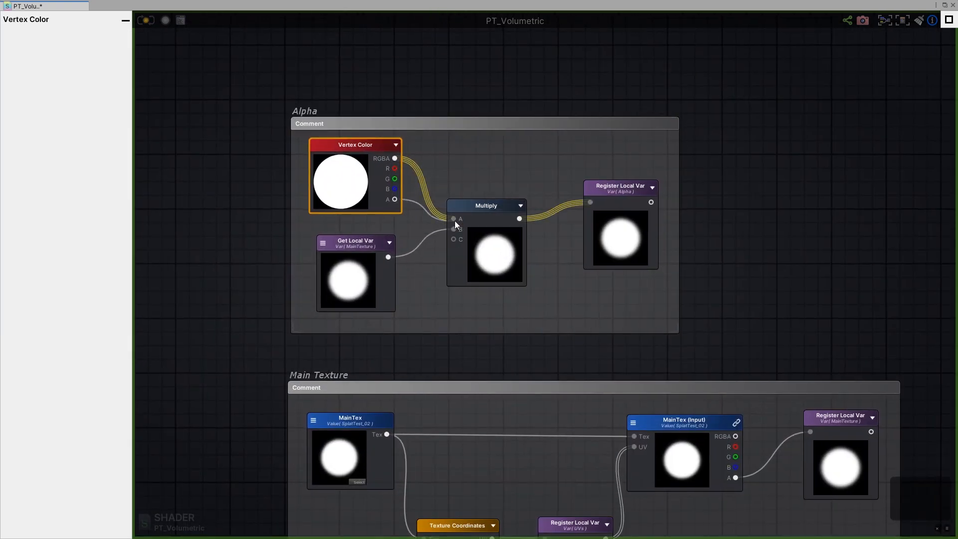
{"action": "left_click_drag", "start_coordinate": [455, 222], "coordinate": [453, 219]}
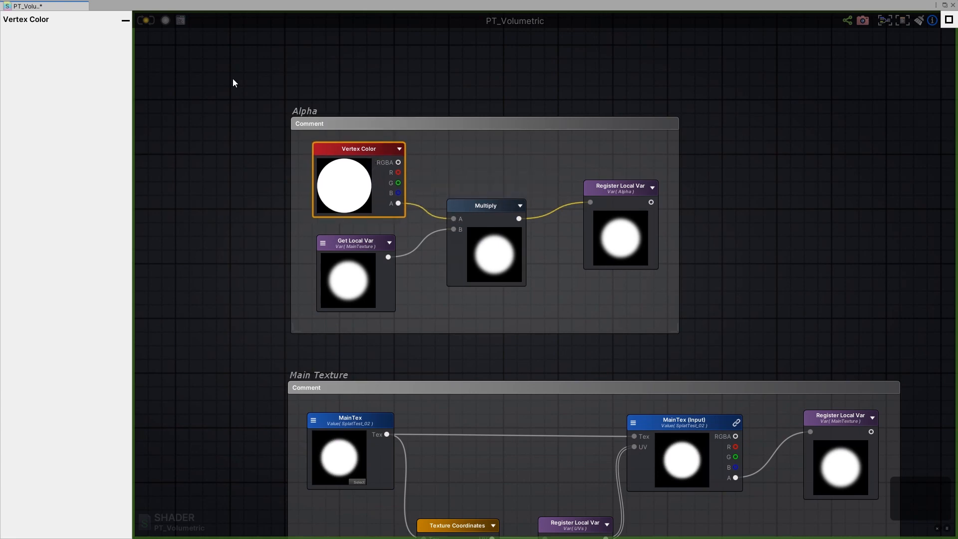
{"action": "left_click", "coordinate": [146, 20]}
- Try the Volumetric (3) particles' Start Color with alpha 0 and restore the alpha to 100
{"action": "left_click", "coordinate": [945, 5]}
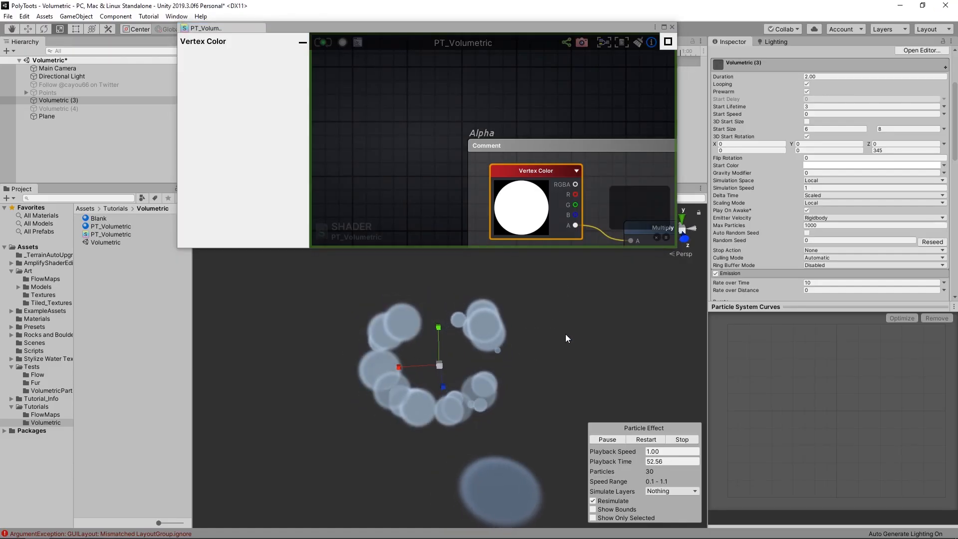
{"action": "scroll", "coordinate": [832, 197], "scroll_direction": "down", "scroll_amount": 10}
{"action": "scroll", "coordinate": [790, 181], "scroll_direction": "up", "scroll_amount": 2}
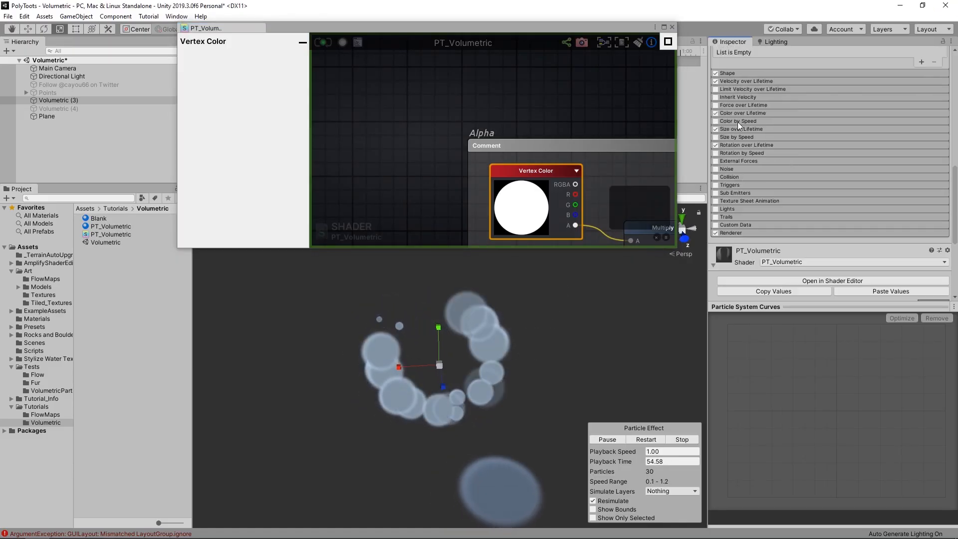
{"action": "scroll", "coordinate": [822, 181], "scroll_direction": "up", "scroll_amount": 10}
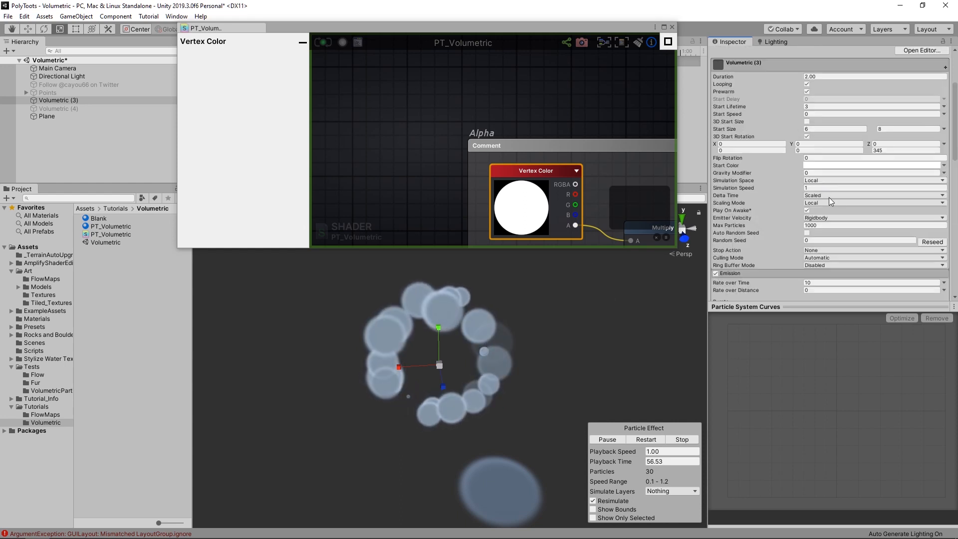
{"action": "left_click", "coordinate": [847, 166]}
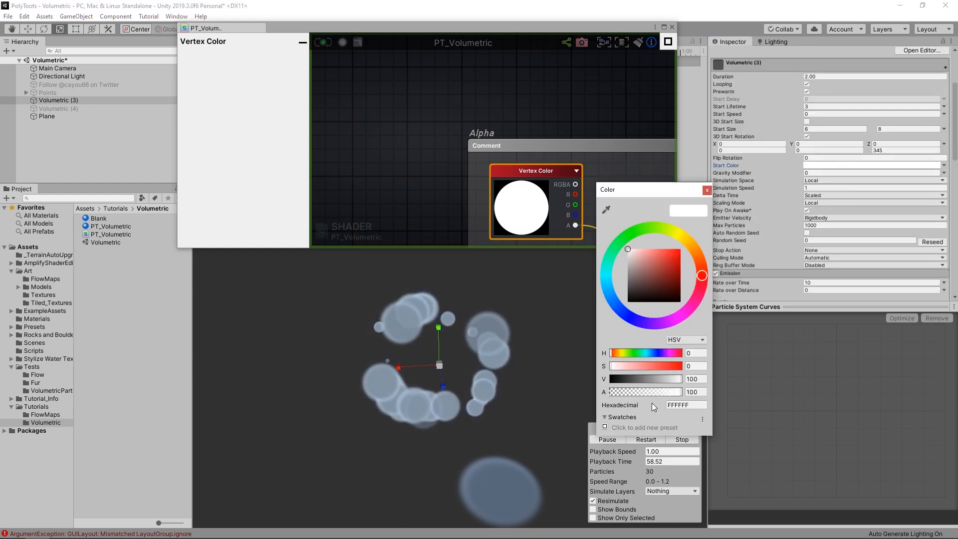
{"action": "left_click_drag", "start_coordinate": [661, 394], "coordinate": [618, 393]}
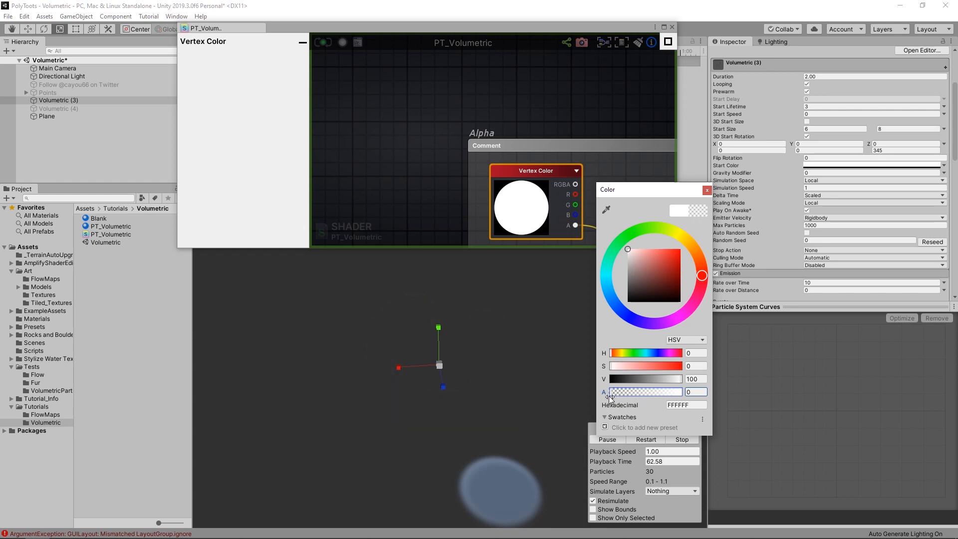
{"action": "left_click_drag", "start_coordinate": [610, 396], "coordinate": [703, 399]}
- Try the red Start Color BF5656 on the particles, then return it to near-white FFFDFC
{"action": "left_click", "coordinate": [658, 262]}
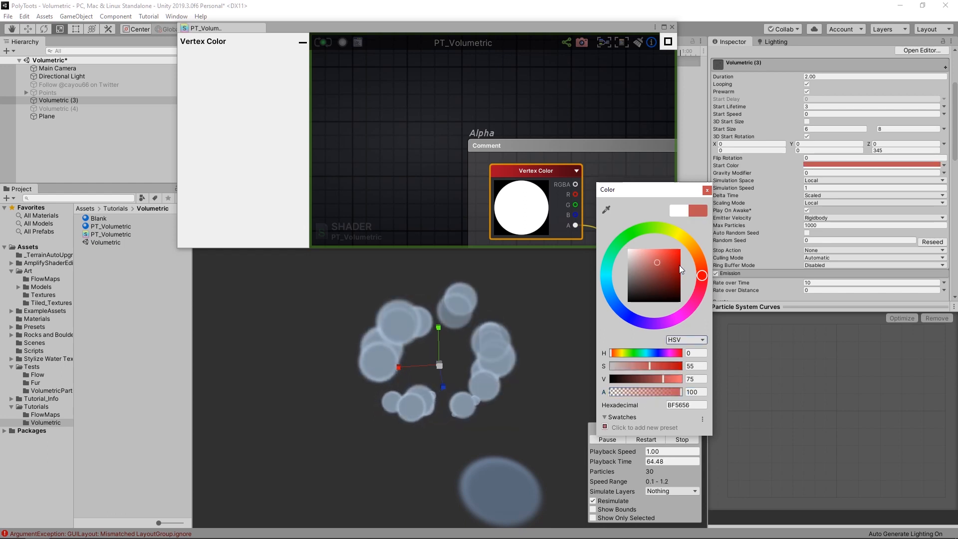
{"action": "left_click_drag", "start_coordinate": [680, 265], "coordinate": [628, 249]}
{"action": "left_click", "coordinate": [698, 257]}
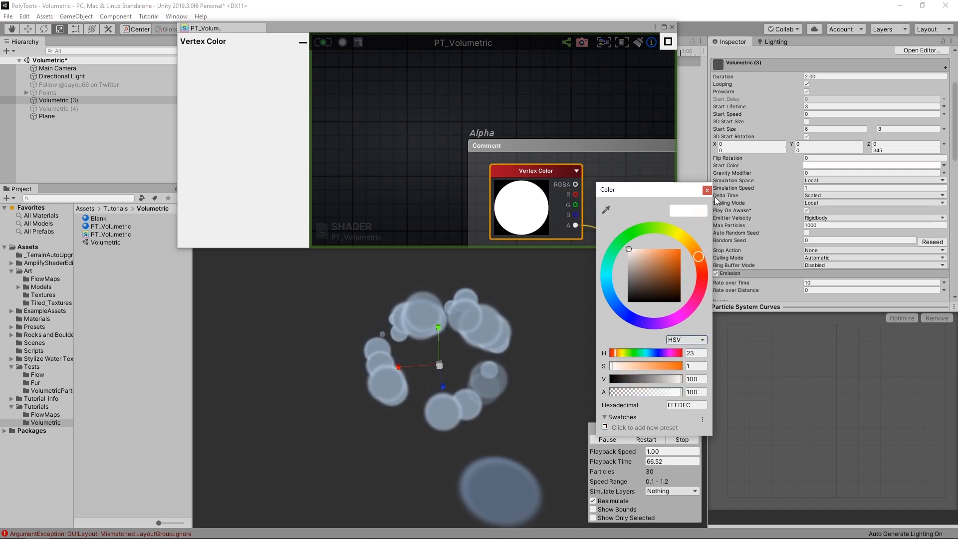
{"action": "left_click", "coordinate": [707, 191]}
- Stop the playback of the Volumetric (3) particle effect
{"action": "middle_click_drag", "start_coordinate": [616, 88], "coordinate": [561, 100]}
{"action": "left_click", "coordinate": [628, 116]}
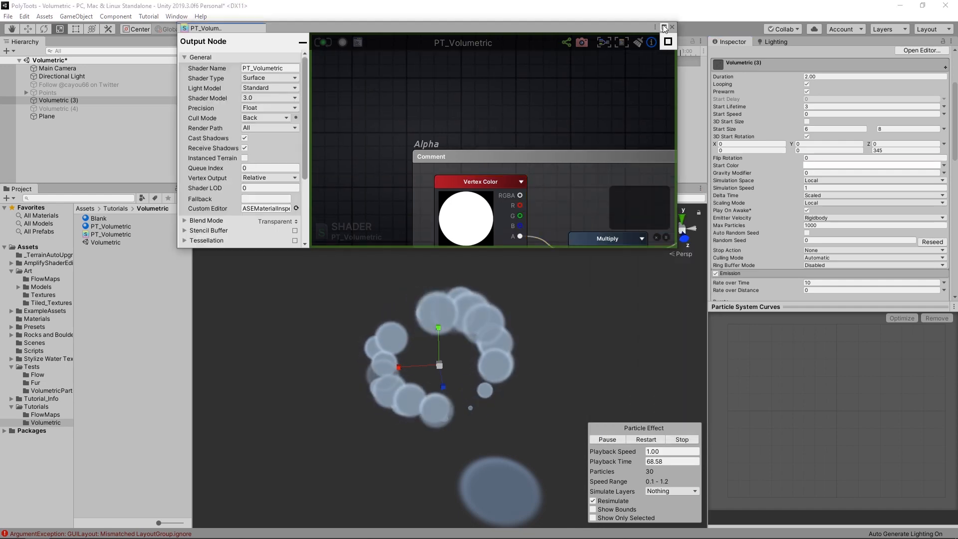
{"action": "left_click", "coordinate": [664, 27]}
{"action": "scroll", "coordinate": [732, 152], "scroll_direction": "down", "scroll_amount": 5}
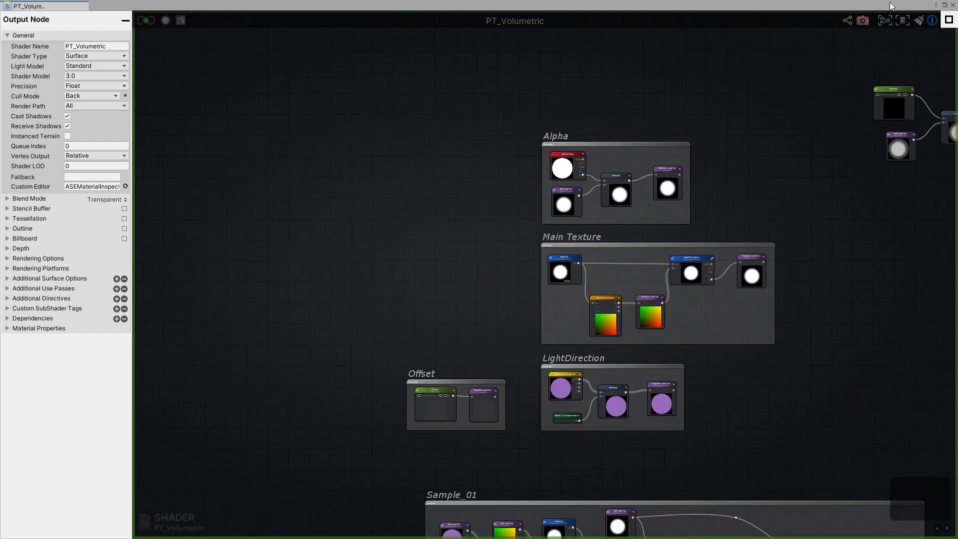
{"action": "left_click", "coordinate": [945, 6]}
{"action": "left_click", "coordinate": [682, 440]}
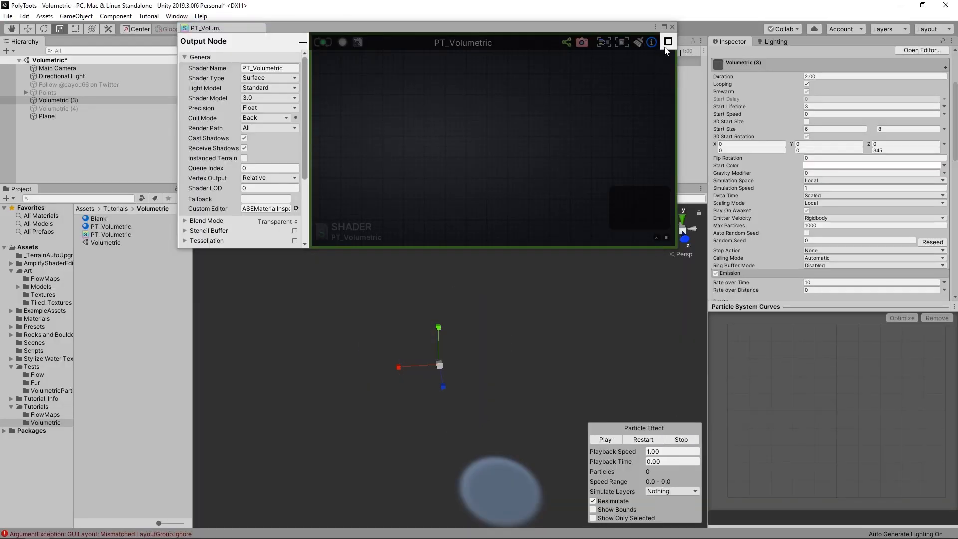
- Move the Combined variable node further away from the Saturate node to make room for another node
{"action": "left_click", "coordinate": [664, 27]}
{"action": "middle_click_drag", "start_coordinate": [534, 181], "coordinate": [385, 184]}
{"action": "left_click_drag", "start_coordinate": [362, 141], "coordinate": [660, 314]}
{"action": "left_click_drag", "start_coordinate": [655, 272], "coordinate": [704, 229]}
{"action": "left_click", "coordinate": [667, 234]}
{"action": "scroll", "coordinate": [595, 223], "scroll_direction": "up", "scroll_amount": 5}
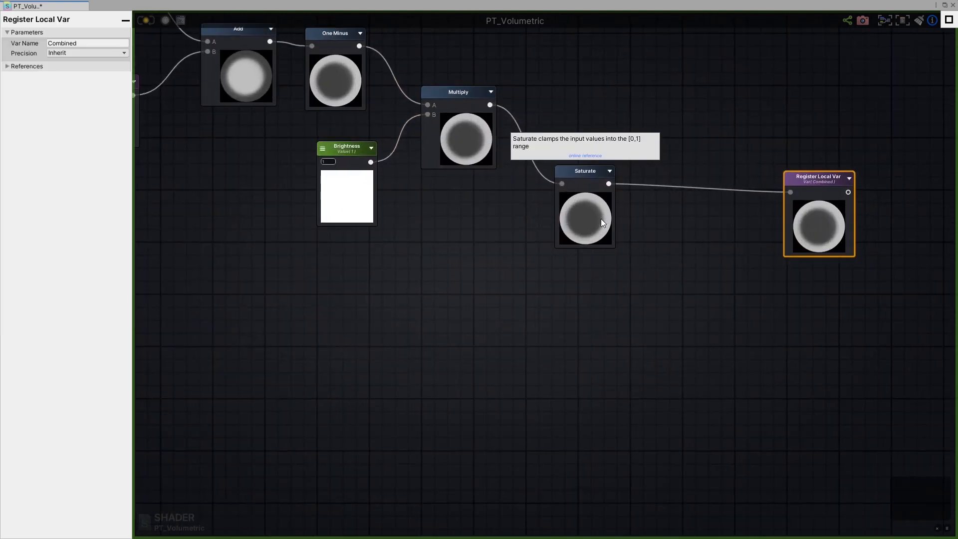
{"action": "left_click", "coordinate": [601, 218]}
{"action": "left_click", "coordinate": [677, 265]}
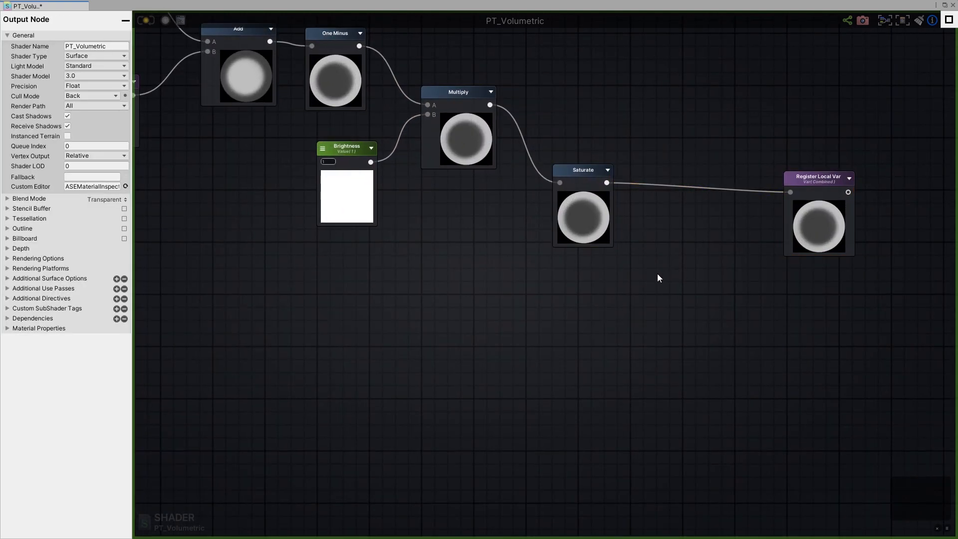
- Insert a Multiply node between the Brightness Multiply and Saturate nodes, moving Saturate next to the Combined variable
{"action": "key", "text": "m"}
{"action": "left_click", "coordinate": [580, 287]}
{"action": "left_click_drag", "start_coordinate": [593, 221], "coordinate": [742, 229]}
{"action": "left_click_drag", "start_coordinate": [611, 305], "coordinate": [643, 165]}
{"action": "left_click", "coordinate": [490, 245]}
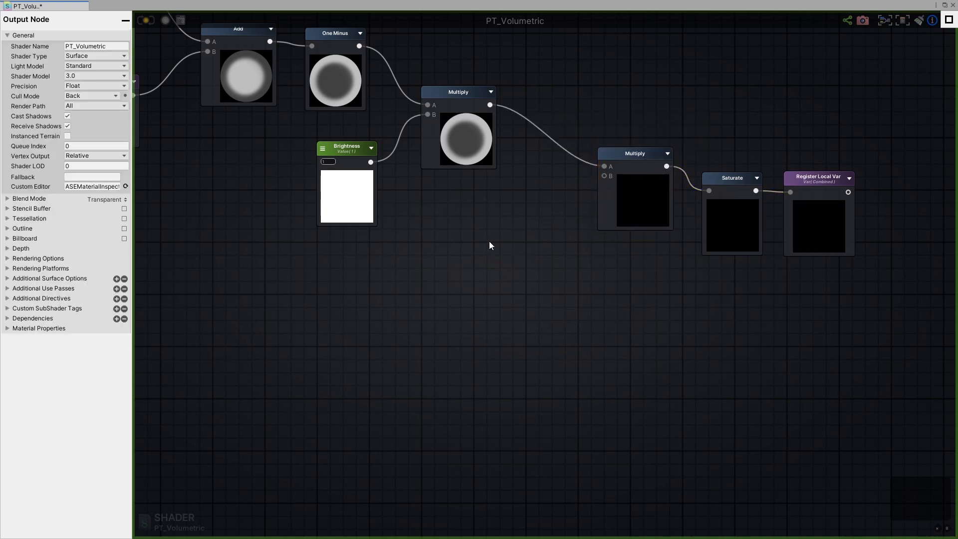
- Add a Vertex Color node, connect its RGBA output to the new Multiply node's B input and save the shader
{"action": "right_click", "coordinate": [490, 244]}
{"action": "type", "text": "vertex"}
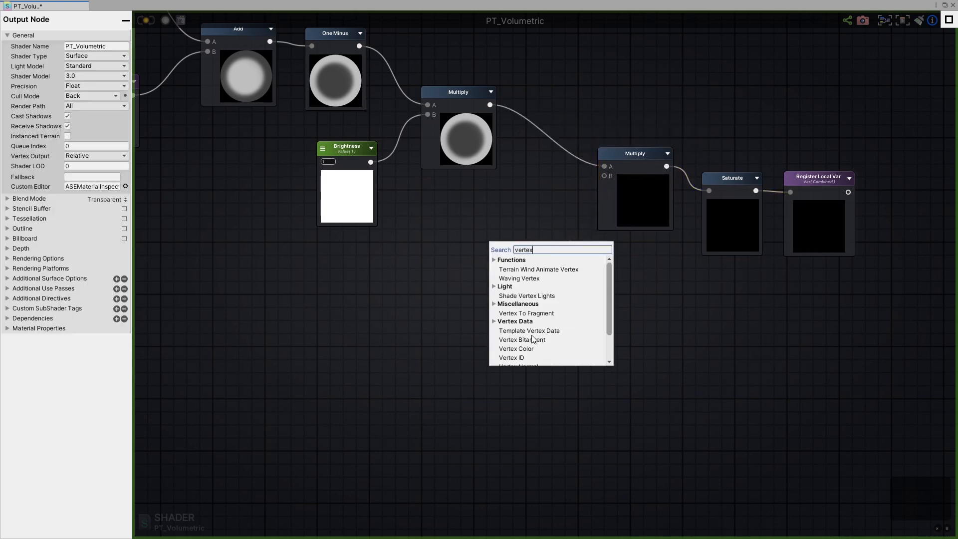
{"action": "left_click", "coordinate": [517, 348]}
{"action": "left_click_drag", "start_coordinate": [534, 232], "coordinate": [605, 175]}
{"action": "left_click_drag", "start_coordinate": [515, 218], "coordinate": [529, 194]}
{"action": "scroll", "coordinate": [529, 195], "scroll_direction": "down", "scroll_amount": 3}
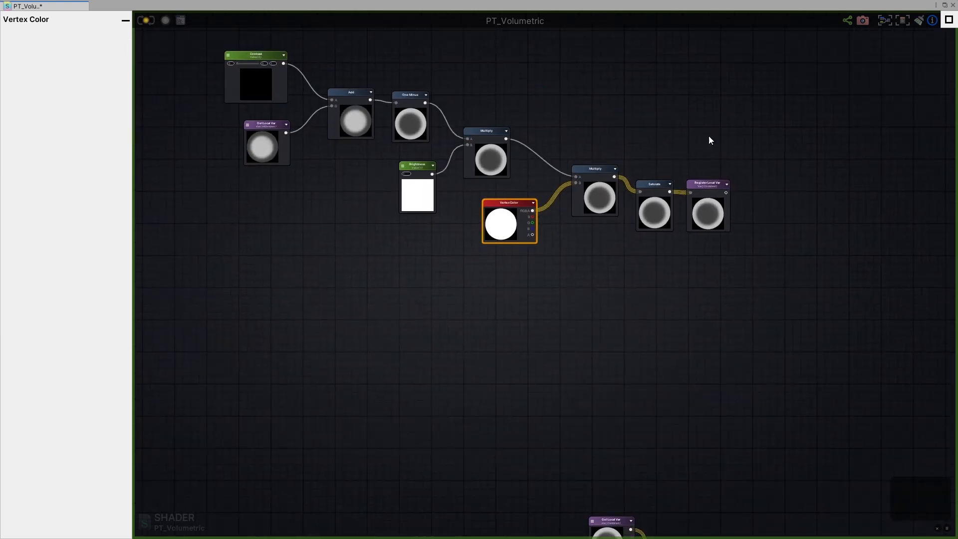
{"action": "key", "text": "ctrl+s"}
- Try a different Start Color on the Volumetric (3) particles
{"action": "left_click", "coordinate": [946, 5]}
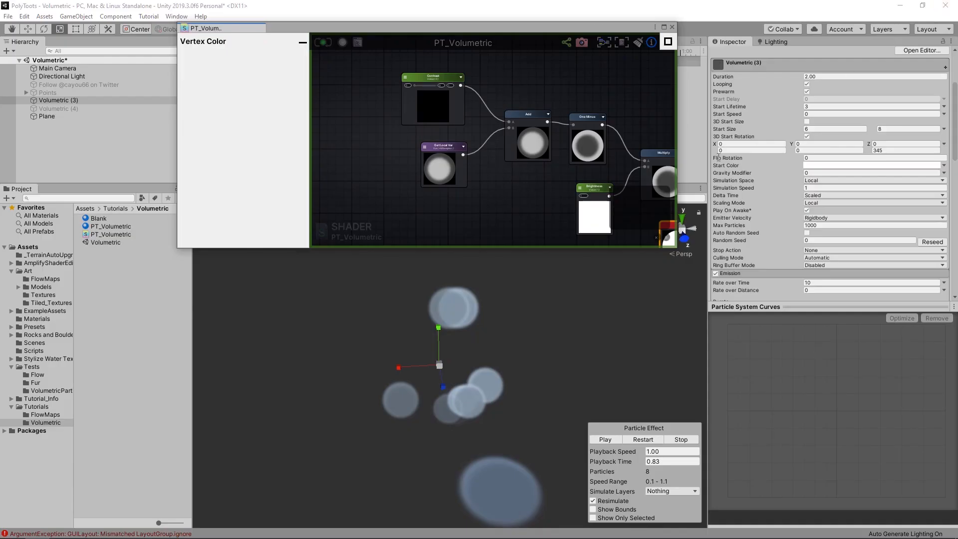
{"action": "left_click", "coordinate": [819, 165]}
{"action": "mouse_move", "coordinate": [660, 263]}
{"action": "left_mouse_down"}
{"action": "mouse_move", "coordinate": [695, 233]}
{"action": "mouse_move", "coordinate": [690, 319]}
{"action": "mouse_move", "coordinate": [711, 276]}
{"action": "mouse_move", "coordinate": [693, 319]}
{"action": "mouse_move", "coordinate": [597, 325]}
{"action": "mouse_move", "coordinate": [572, 277]}
{"action": "mouse_move", "coordinate": [567, 226]}
{"action": "mouse_move", "coordinate": [586, 215]}
{"action": "mouse_move", "coordinate": [643, 269]}
{"action": "left_mouse_up"}
{"action": "left_click", "coordinate": [707, 190]}
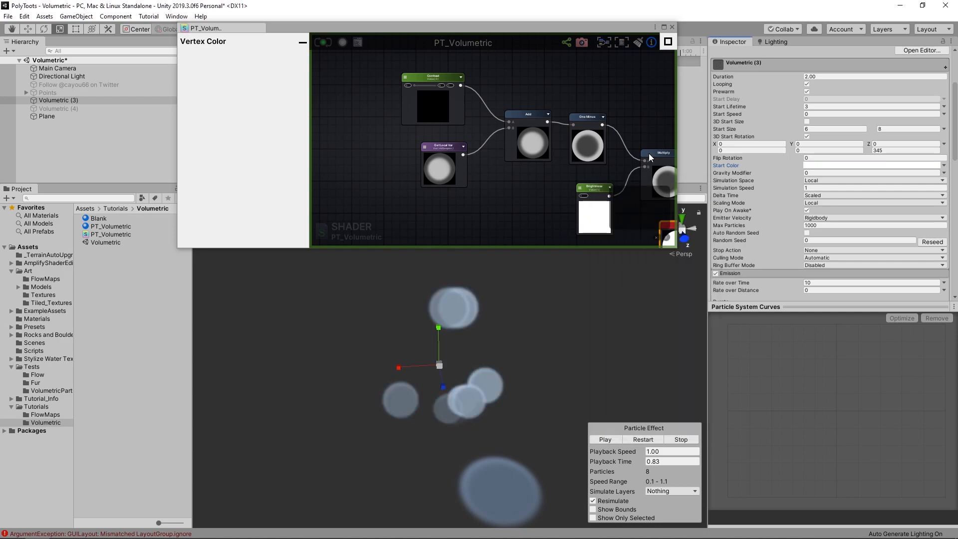
- Space the Combined variable node from Saturate and move the whole node chain from Contrast to Combined slightly down
{"action": "left_click", "coordinate": [664, 27]}
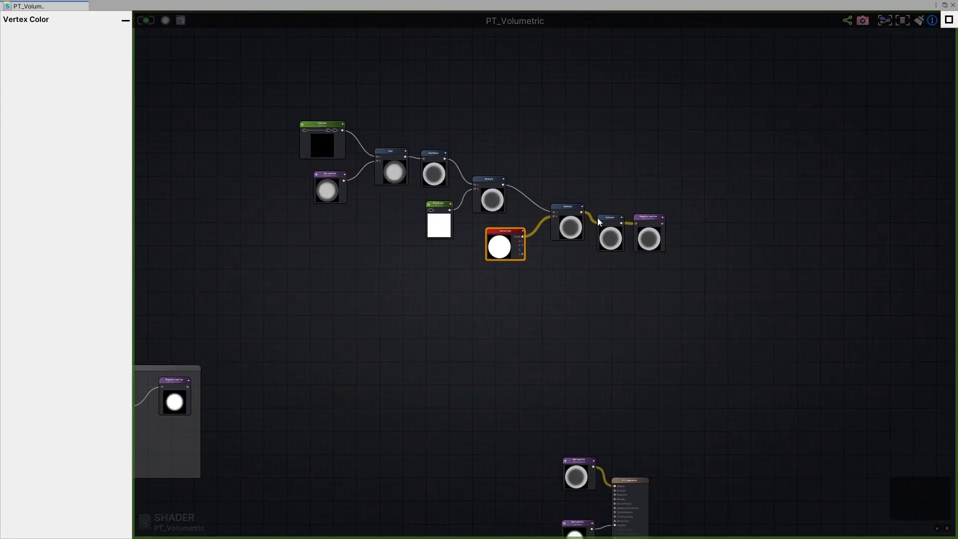
{"action": "left_click_drag", "start_coordinate": [649, 233], "coordinate": [662, 232]}
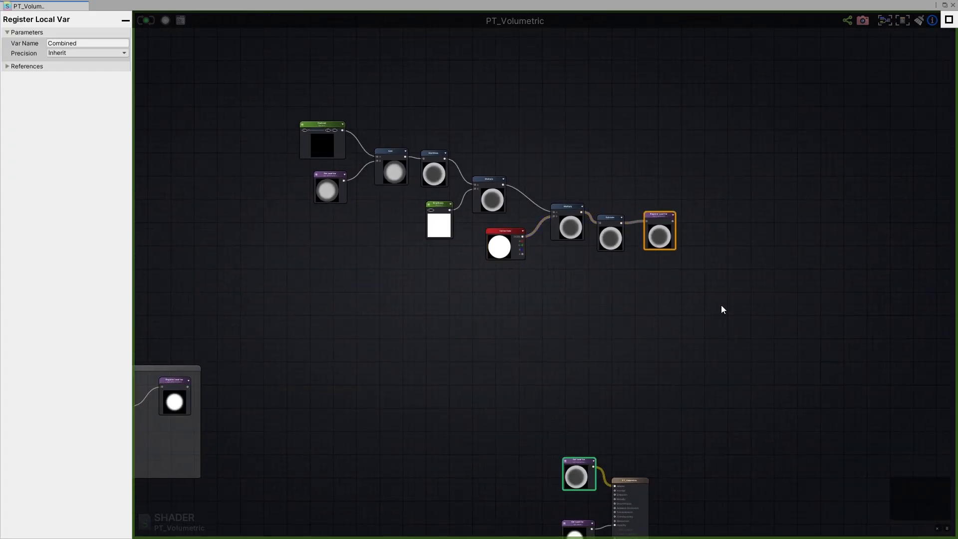
{"action": "left_click_drag", "start_coordinate": [722, 306], "coordinate": [329, 146]}
{"action": "left_click_drag", "start_coordinate": [330, 146], "coordinate": [314, 175]}
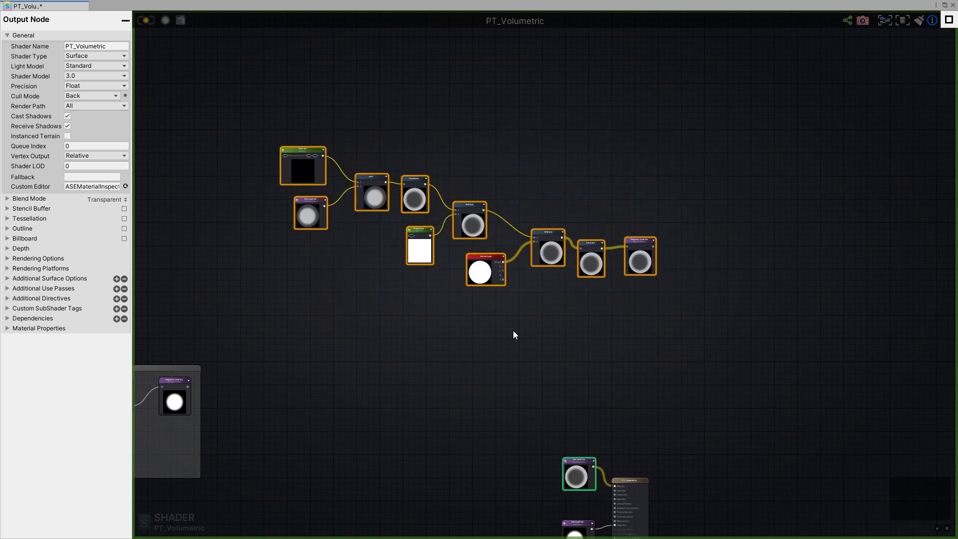
- Space out the Combined chain, moving the vertex-color Multiply, Saturate, Combined and Vertex Color nodes away from the Contrast and Brightness nodes
{"action": "right_click_drag", "start_coordinate": [628, 318], "coordinate": [709, 294]}
{"action": "left_click_drag", "start_coordinate": [762, 279], "coordinate": [643, 236]}
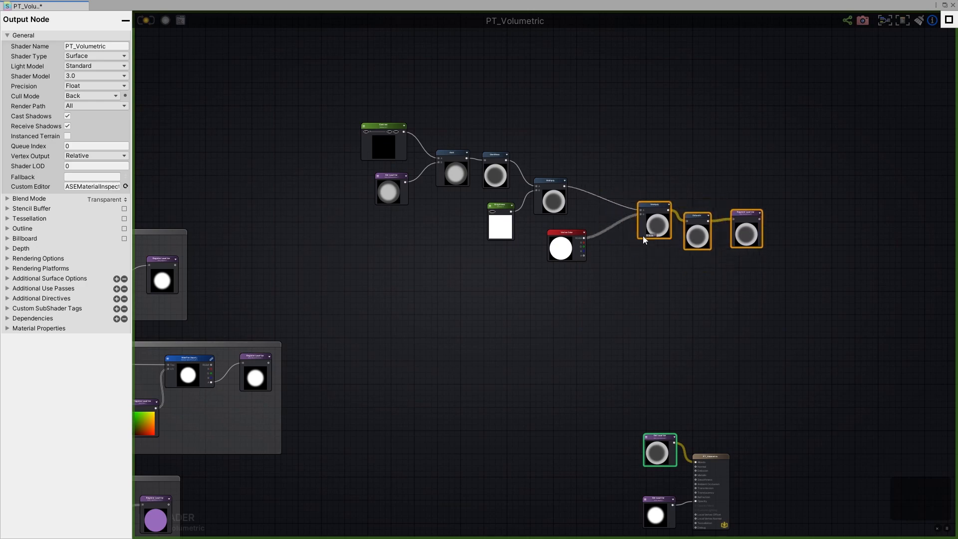
{"action": "left_click_drag", "start_coordinate": [563, 252], "coordinate": [610, 263]}
{"action": "left_click_drag", "start_coordinate": [295, 100], "coordinate": [536, 244]}
{"action": "left_click_drag", "start_coordinate": [552, 191], "coordinate": [542, 152]}
{"action": "left_click", "coordinate": [537, 222]}
- Add a Light Color node in the free space below the AllSamples Get Local Var node
{"action": "right_click_drag", "start_coordinate": [531, 239], "coordinate": [547, 239]}
{"action": "scroll", "coordinate": [547, 239], "scroll_direction": "up", "scroll_amount": 4}
{"action": "right_click_drag", "start_coordinate": [628, 291], "coordinate": [783, 337]}
{"action": "scroll", "coordinate": [784, 336], "scroll_direction": "down", "scroll_amount": 1}
{"action": "right_click", "coordinate": [465, 251]}
{"action": "type", "text": "light"}
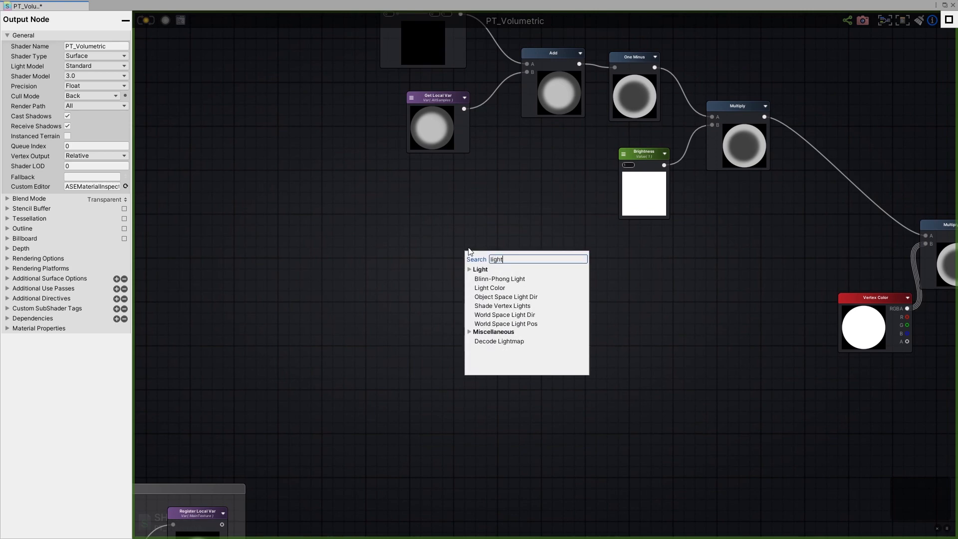
{"action": "left_click", "coordinate": [491, 289]}
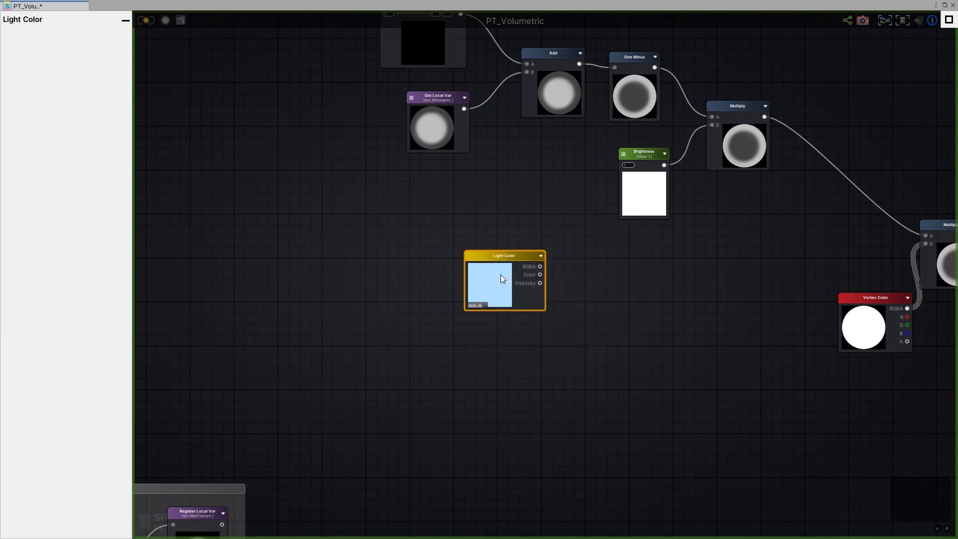
{"action": "left_click_drag", "start_coordinate": [488, 255], "coordinate": [392, 272]}
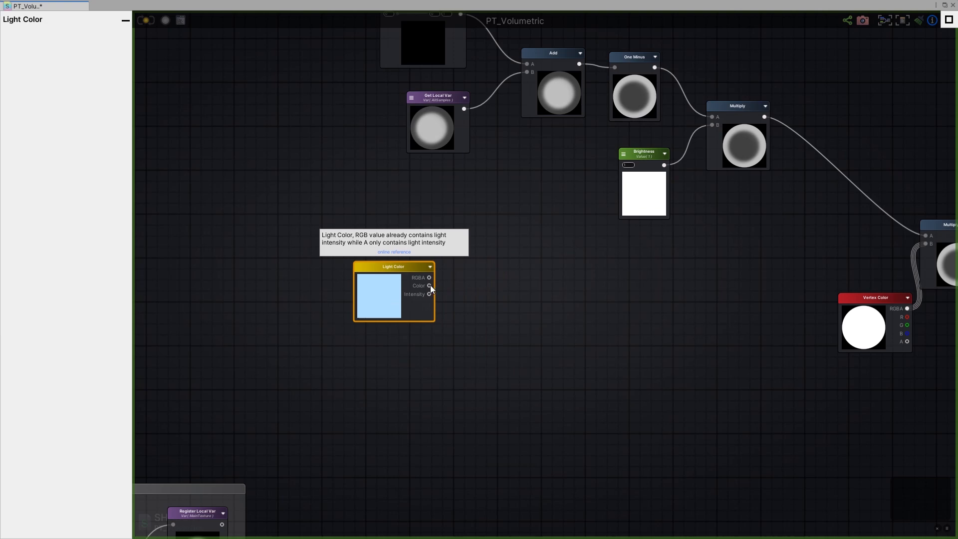
{"action": "left_click_drag", "start_coordinate": [410, 269], "coordinate": [416, 256]}
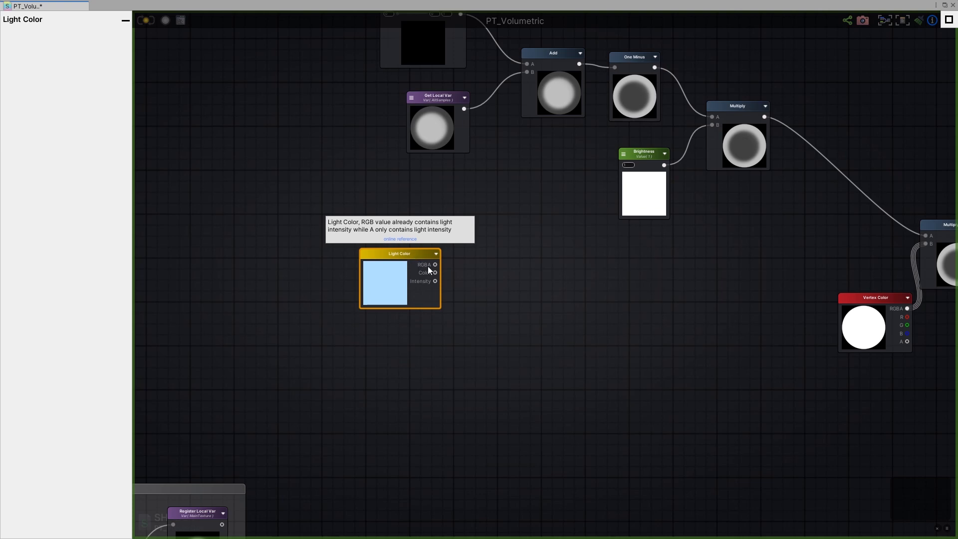
{"action": "left_click_drag", "start_coordinate": [403, 253], "coordinate": [412, 262]}
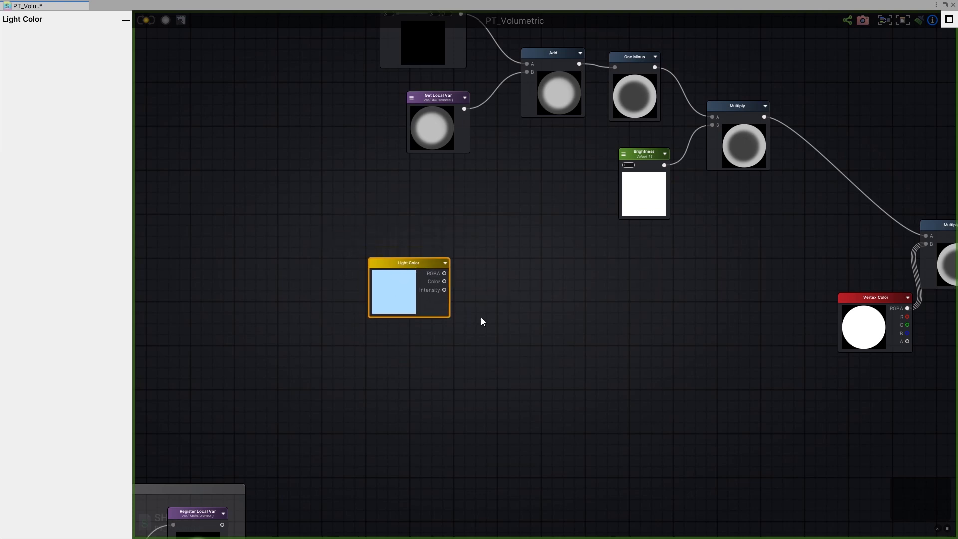
- Add a Multiply node beside Light Color and connect the Color output to its A input
{"action": "left_click", "coordinate": [498, 299]}
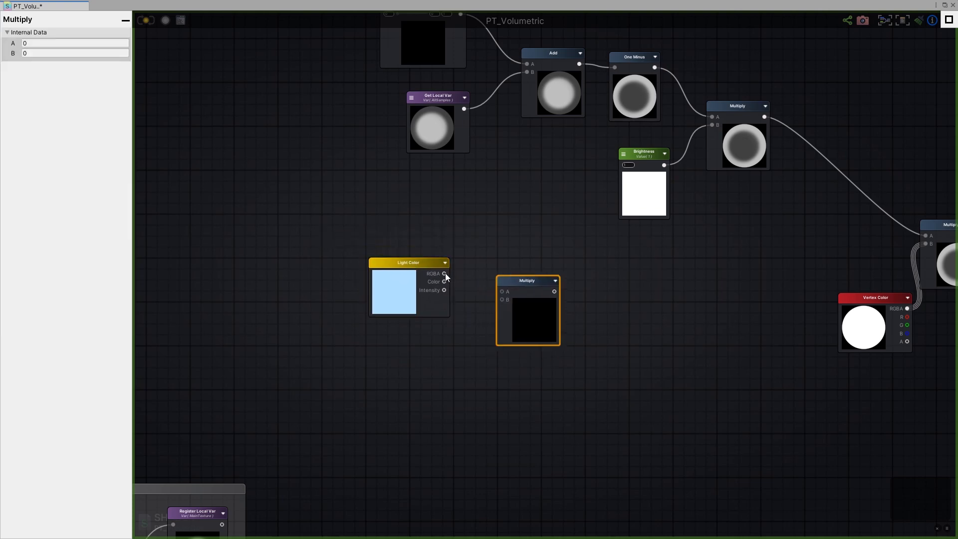
{"action": "left_click_drag", "start_coordinate": [446, 282], "coordinate": [503, 292]}
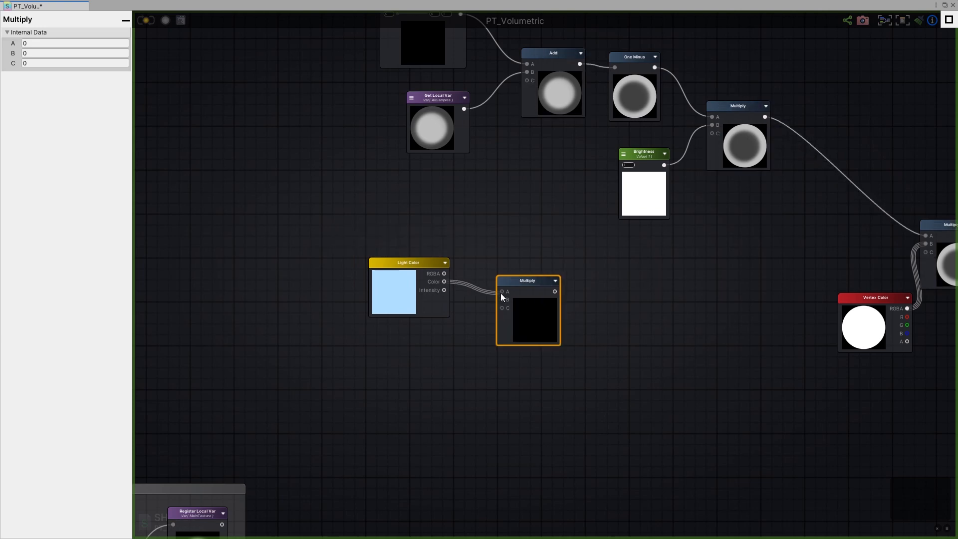
{"action": "left_click_drag", "start_coordinate": [379, 298], "coordinate": [385, 288]}
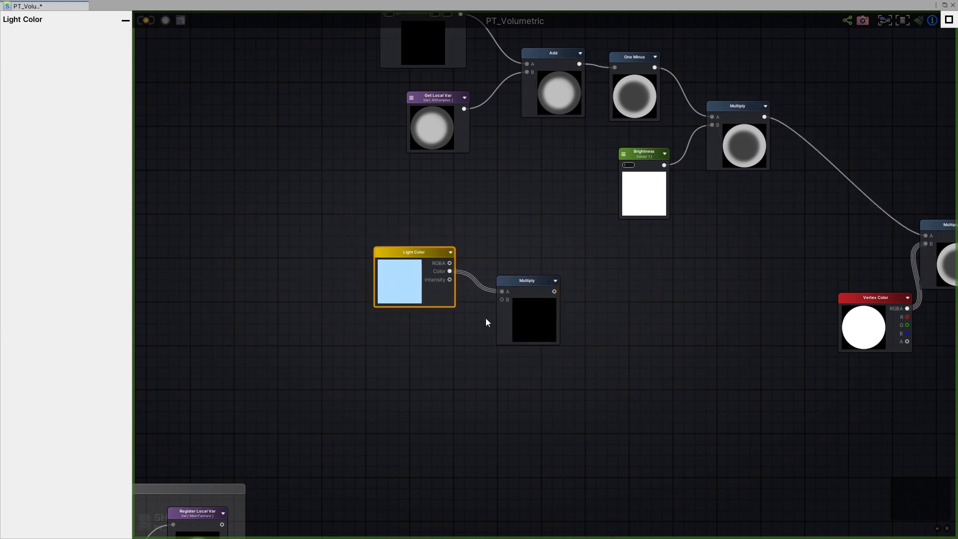
- Add a Float node below Light Color with a default value of 0.01 and connect it to the Multiply node's B input
{"action": "left_click", "coordinate": [423, 332]}
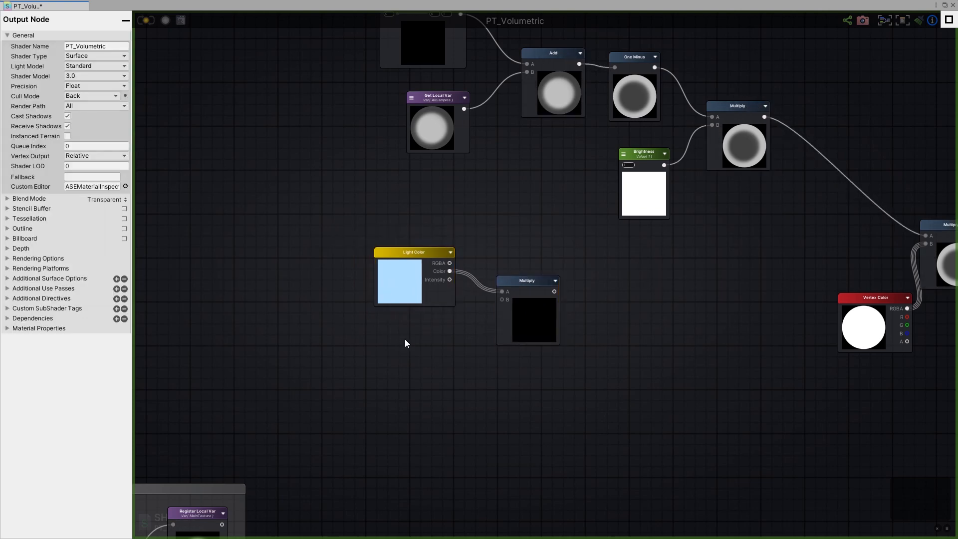
{"action": "key", "text": "1"}
{"action": "left_click", "coordinate": [398, 338]}
{"action": "left_click_drag", "start_coordinate": [419, 343], "coordinate": [422, 327]}
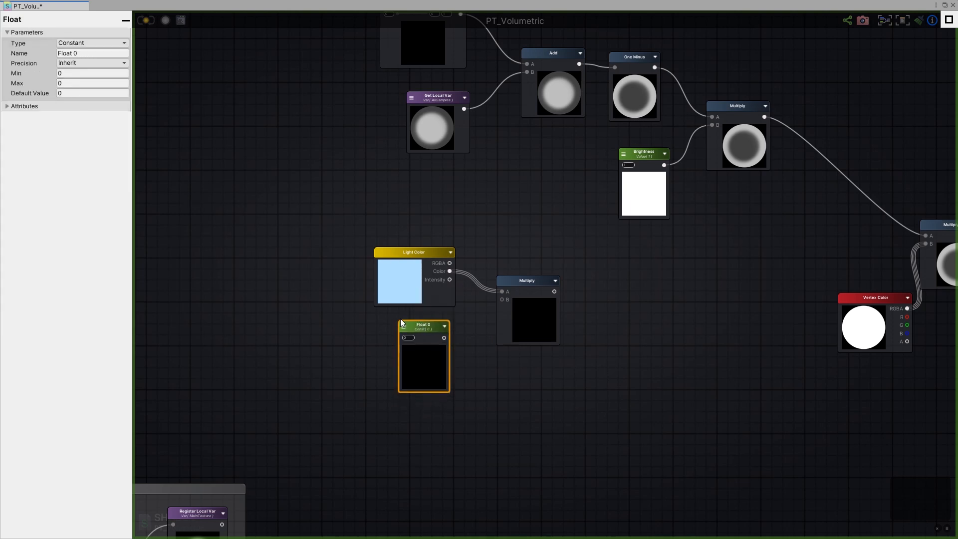
{"action": "left_click", "coordinate": [84, 94]}
{"action": "type", "text": ".01"}
{"action": "key", "text": "Return"}
{"action": "left_click_drag", "start_coordinate": [444, 338], "coordinate": [503, 299]}
- Replace the Multiply node's A input with Light Color's Intensity output and lower the Multiply node slightly
{"action": "left_click_drag", "start_coordinate": [439, 258], "coordinate": [429, 261]}
{"action": "left_click", "coordinate": [514, 285]}
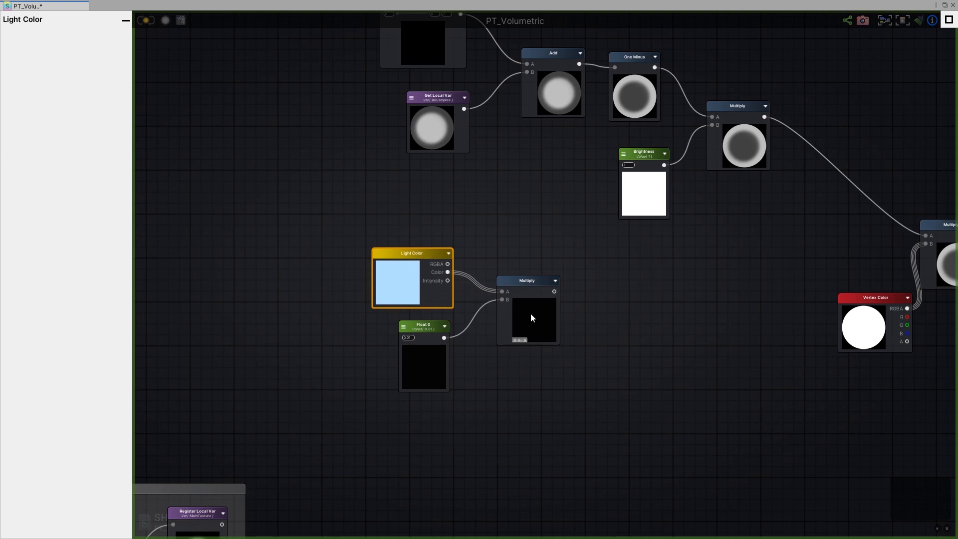
{"action": "left_click_drag", "start_coordinate": [450, 281], "coordinate": [542, 314]}
- Add a second Multiply node with Light Color's Color output in A and the intensity Multiply's output in B
{"action": "left_click", "coordinate": [592, 290]}
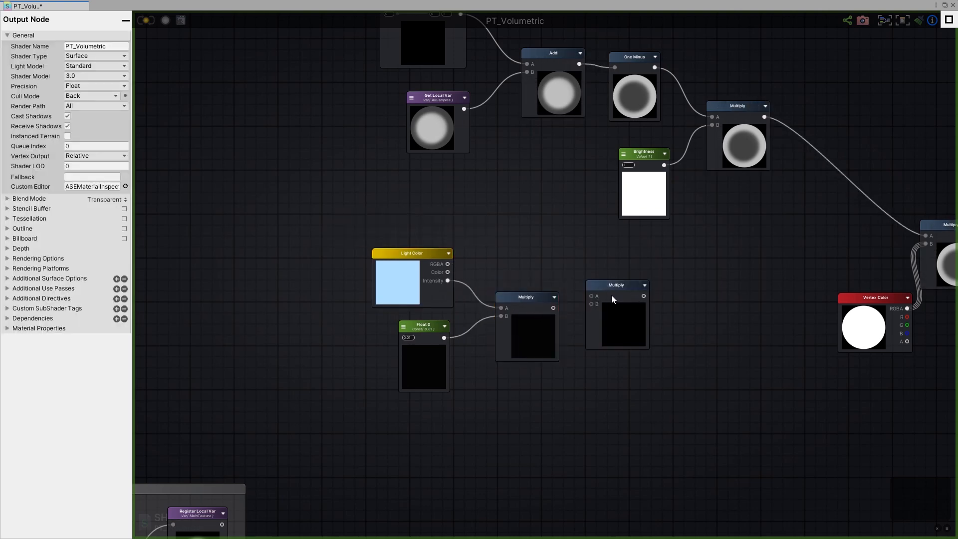
{"action": "left_click_drag", "start_coordinate": [612, 295], "coordinate": [606, 265]}
{"action": "left_click_drag", "start_coordinate": [448, 272], "coordinate": [584, 266]}
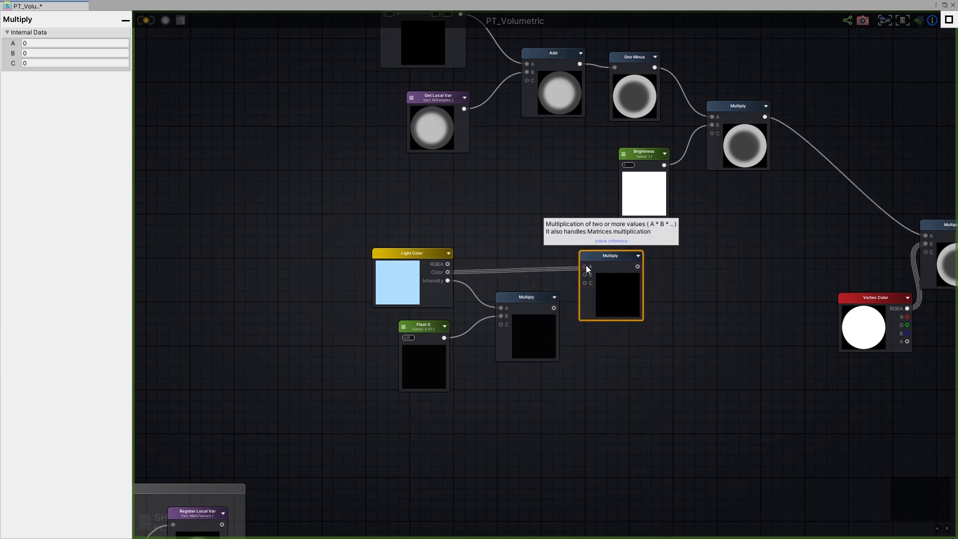
{"action": "left_click_drag", "start_coordinate": [554, 308], "coordinate": [585, 275]}
{"action": "key", "text": "ctrl+z"}
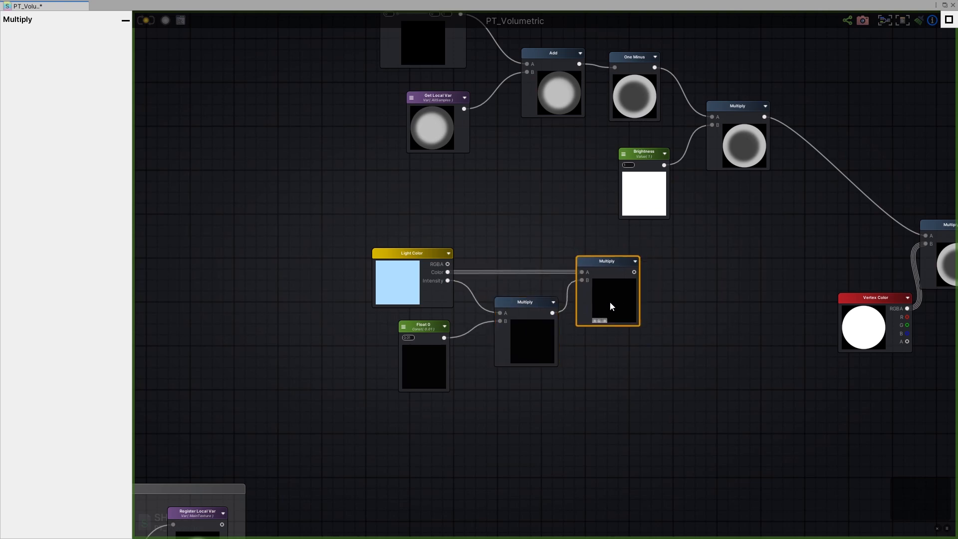
- Nudge the Light Color node and the second Multiply node slightly upward to tidy their connections
{"action": "left_click", "coordinate": [435, 337]}
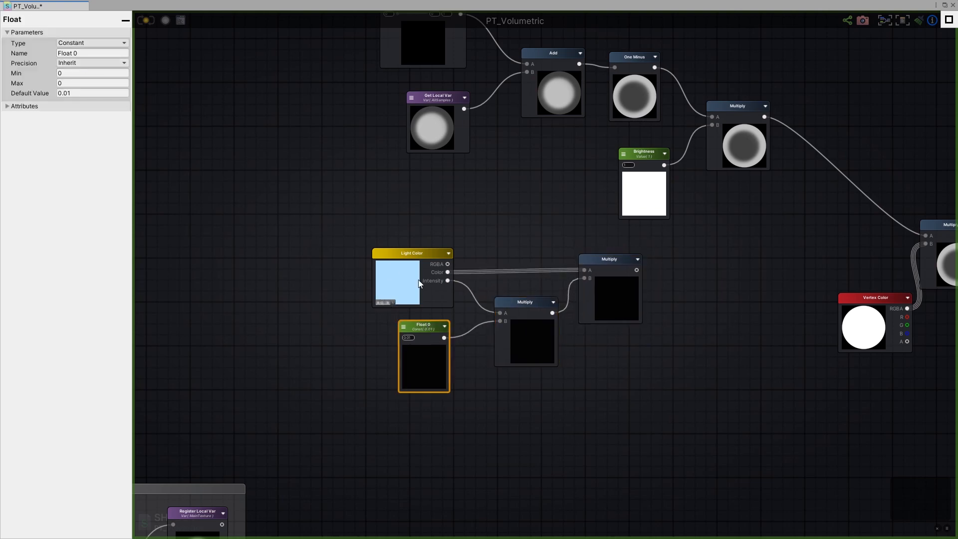
{"action": "left_click", "coordinate": [421, 263]}
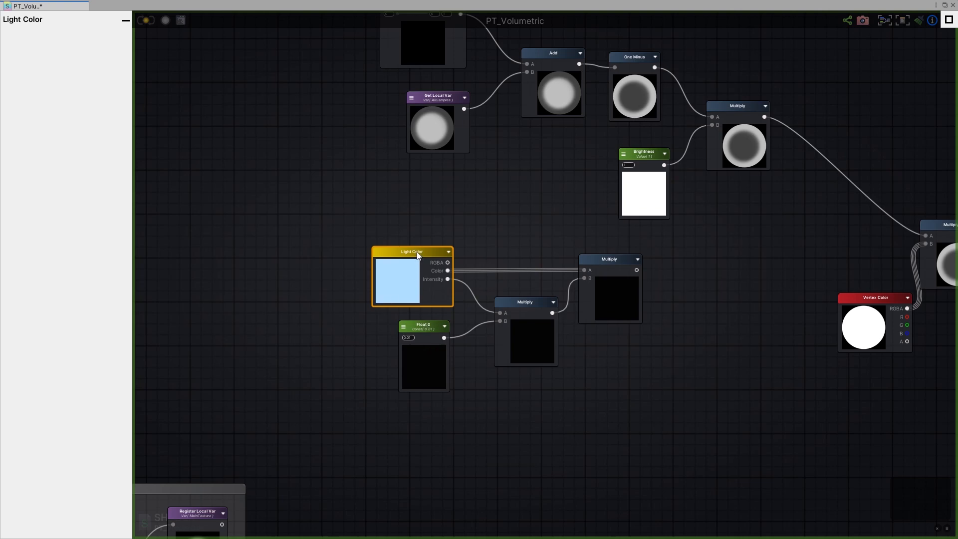
{"action": "left_click_drag", "start_coordinate": [419, 254], "coordinate": [418, 251]}
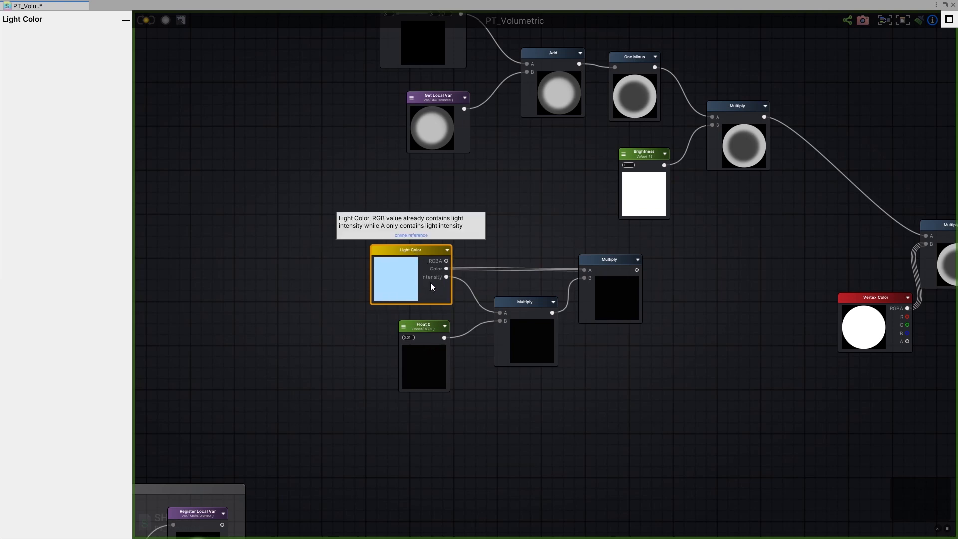
{"action": "left_click_drag", "start_coordinate": [609, 271], "coordinate": [609, 266]}
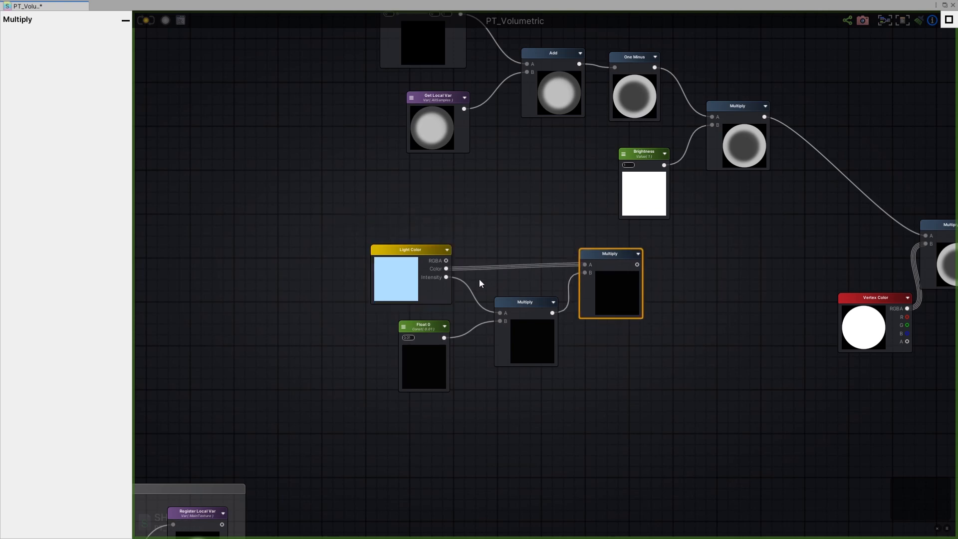
- Rename the Float node to "Light Influence" and set its default value to 0.1
{"action": "left_click", "coordinate": [410, 327]}
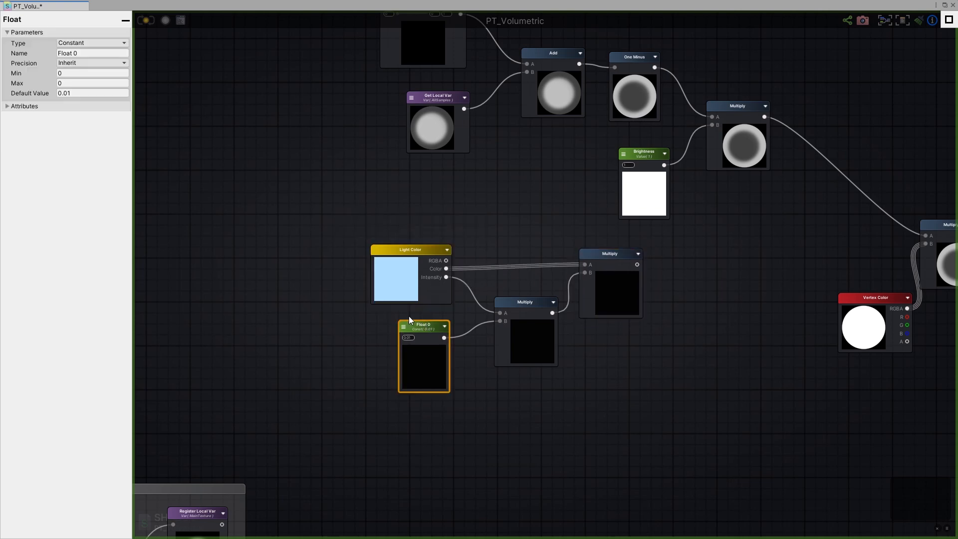
{"action": "left_click", "coordinate": [102, 54]}
{"action": "type", "text": "Light Influence"}
{"action": "left_click", "coordinate": [51, 98]}
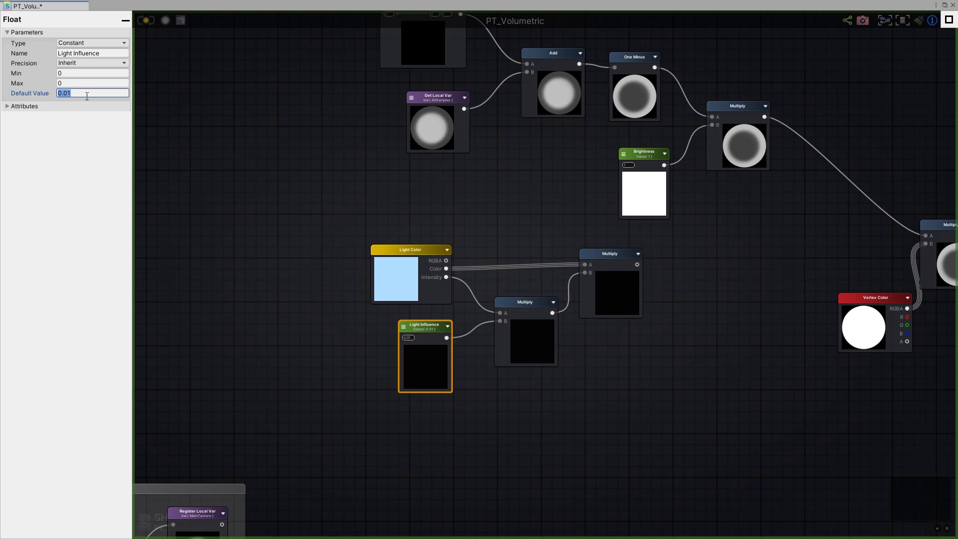
{"action": "left_click", "coordinate": [84, 96]}
{"action": "type", "text": "0.1"}
{"action": "key", "text": "Return"}
- Shift the whole group of light nodes, from Light Color to the second Multiply, slightly down
{"action": "left_click", "coordinate": [628, 294]}
{"action": "left_click_drag", "start_coordinate": [682, 404], "coordinate": [376, 253]}
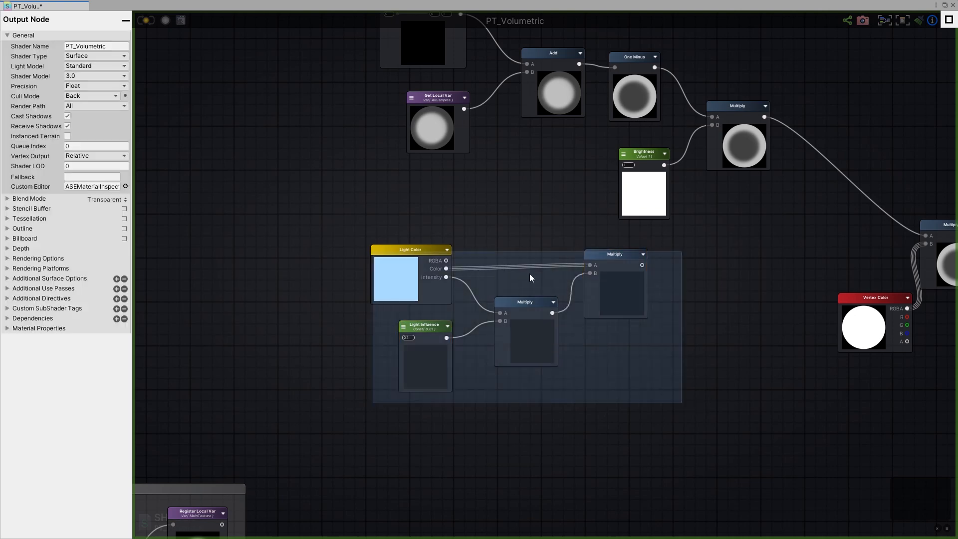
{"action": "left_click_drag", "start_coordinate": [626, 293], "coordinate": [630, 311]}
{"action": "middle_click_drag", "start_coordinate": [630, 311], "coordinate": [474, 344]}
- Insert an Add node between the Brightness Multiply and vertex-color Multiply, and connect the light Multiply's output to its B input
{"action": "left_click", "coordinate": [640, 269]}
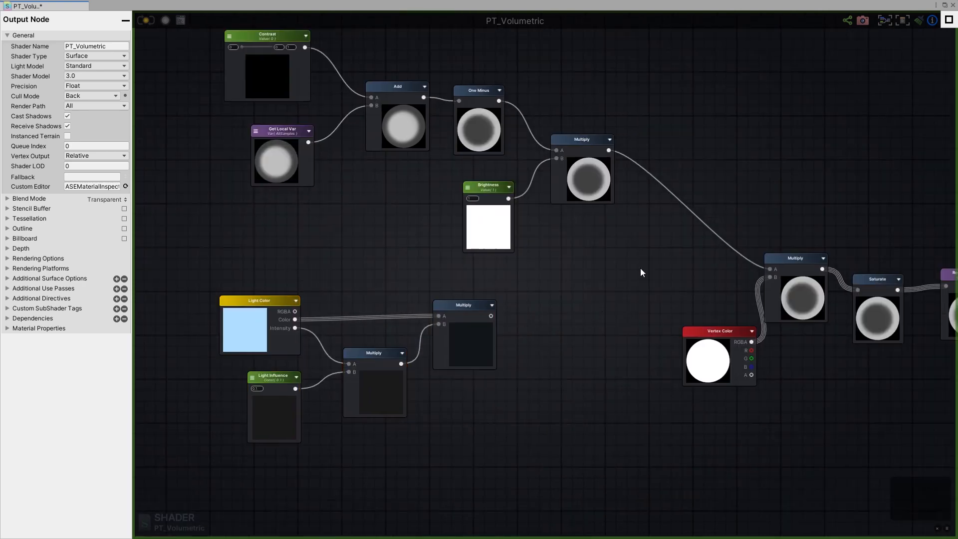
{"action": "key", "text": "a"}
{"action": "left_click", "coordinate": [641, 241]}
{"action": "left_click_drag", "start_coordinate": [669, 268], "coordinate": [689, 226], "text": "alt"}
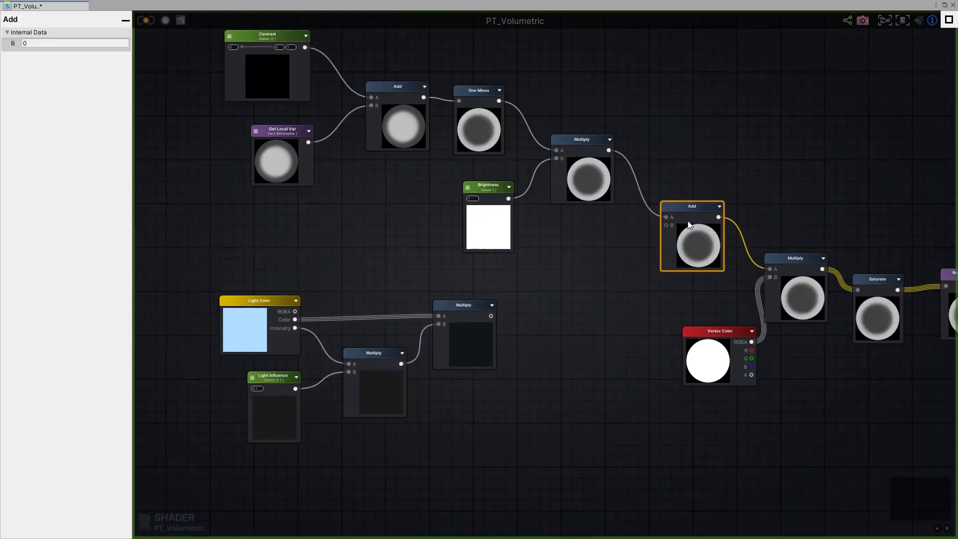
{"action": "left_click_drag", "start_coordinate": [491, 316], "coordinate": [666, 222]}
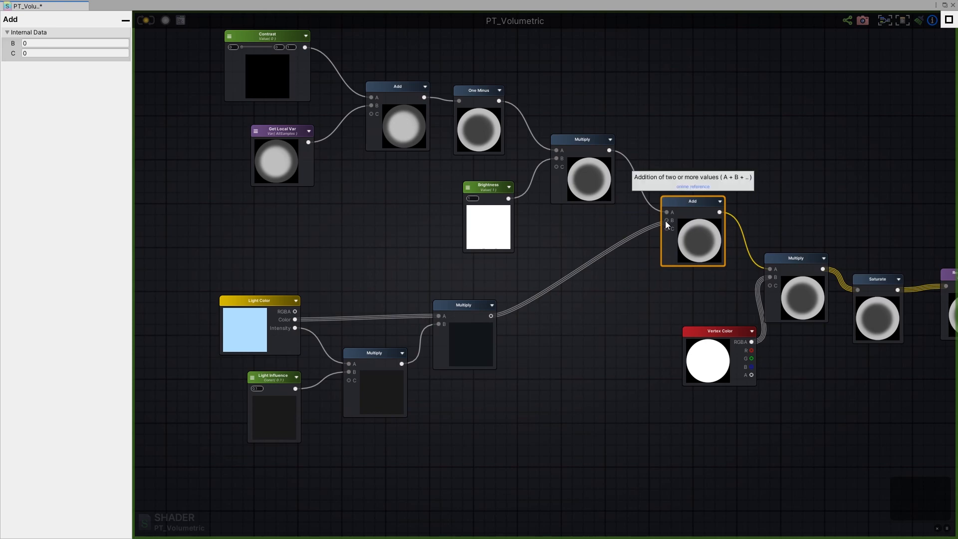
- Tidy the spacing of the new Add, Vertex Color, Multiply and Saturate nodes leading to the Combined variable
{"action": "middle_click_drag", "start_coordinate": [595, 257], "coordinate": [490, 243]}
{"action": "left_click_drag", "start_coordinate": [604, 317], "coordinate": [574, 313]}
{"action": "left_click_drag", "start_coordinate": [669, 273], "coordinate": [662, 272]}
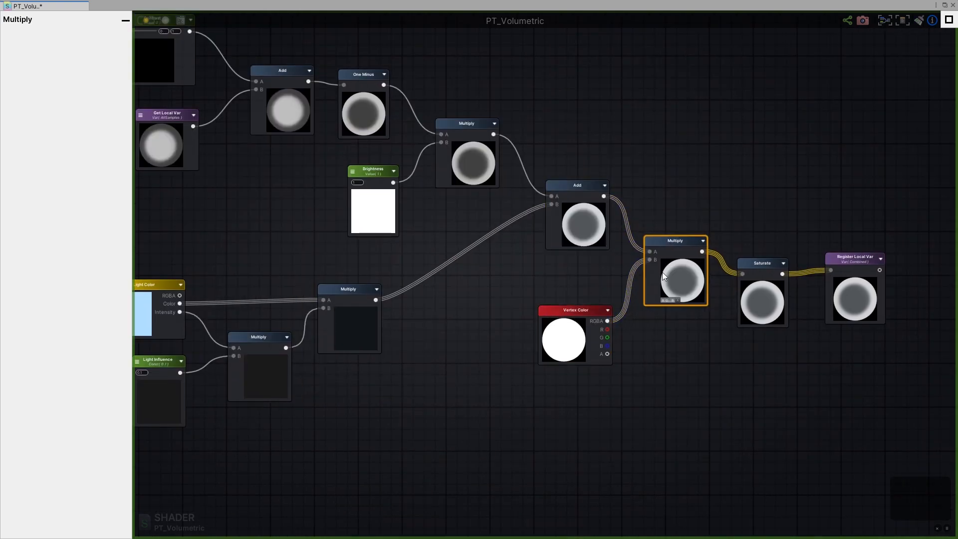
{"action": "left_click_drag", "start_coordinate": [578, 313], "coordinate": [564, 307]}
{"action": "left_click_drag", "start_coordinate": [661, 277], "coordinate": [658, 278]}
{"action": "left_click_drag", "start_coordinate": [741, 282], "coordinate": [758, 273]}
{"action": "left_click_drag", "start_coordinate": [690, 270], "coordinate": [708, 271]}
{"action": "left_click_drag", "start_coordinate": [579, 306], "coordinate": [593, 307]}
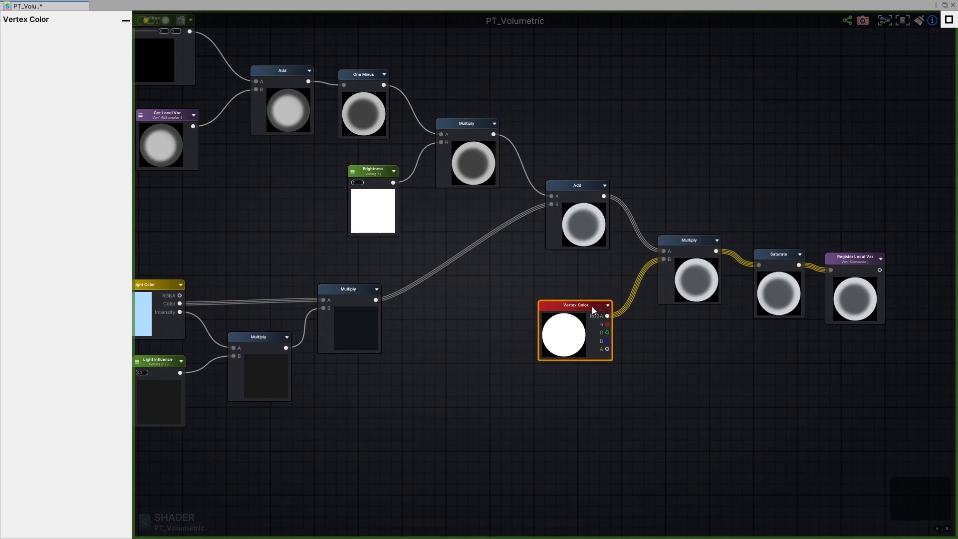
{"action": "left_click", "coordinate": [583, 229]}
{"action": "left_click_drag", "start_coordinate": [583, 229], "coordinate": [584, 226]}
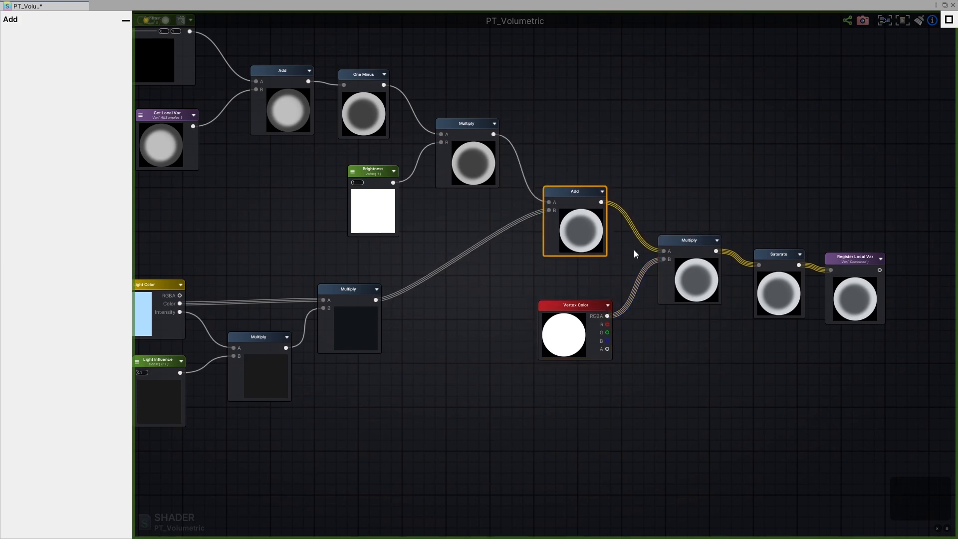
- Wrap the complete chain from Contrast and Light Color to Combined in a comment frame titled "FinalTweaks"
{"action": "scroll", "coordinate": [639, 259], "scroll_direction": "down", "scroll_amount": 5}
{"action": "left_click_drag", "start_coordinate": [838, 137], "coordinate": [377, 371]}
{"action": "key", "text": "c"}
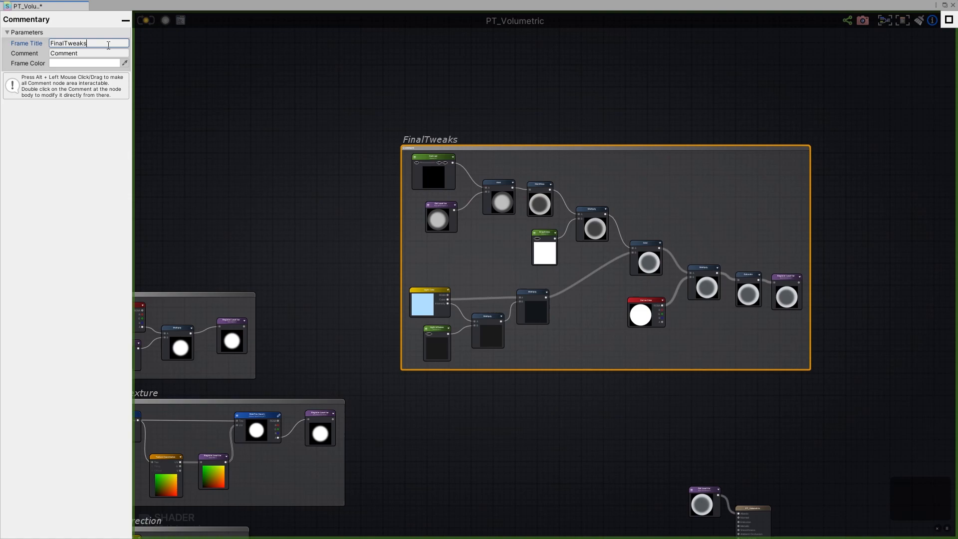
{"action": "left_click", "coordinate": [169, 44]}
- Move the Combined Get Local Var node feeding Albedo slightly higher above the output node
{"action": "left_click", "coordinate": [705, 387]}
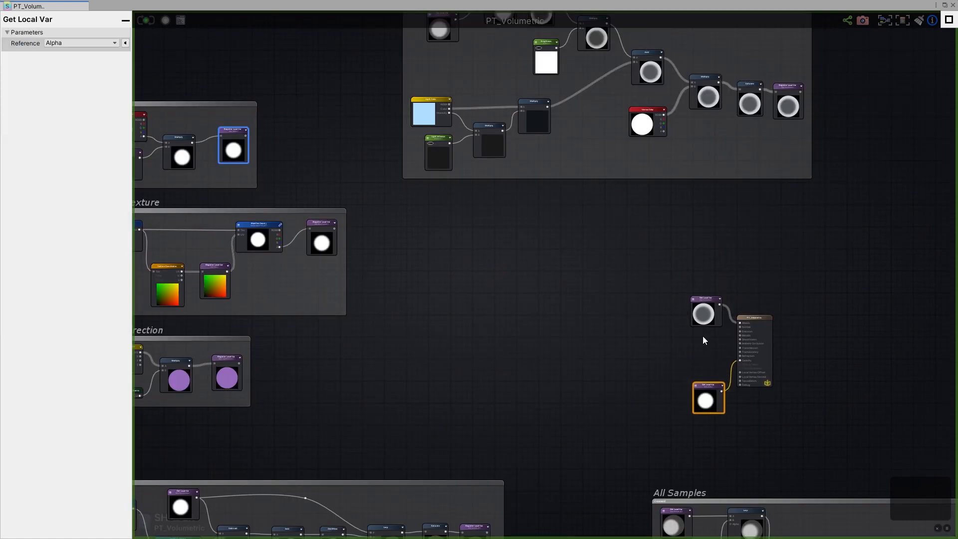
{"action": "left_click_drag", "start_coordinate": [704, 302], "coordinate": [700, 279]}
{"action": "middle_click_drag", "start_coordinate": [729, 350], "coordinate": [690, 336]}
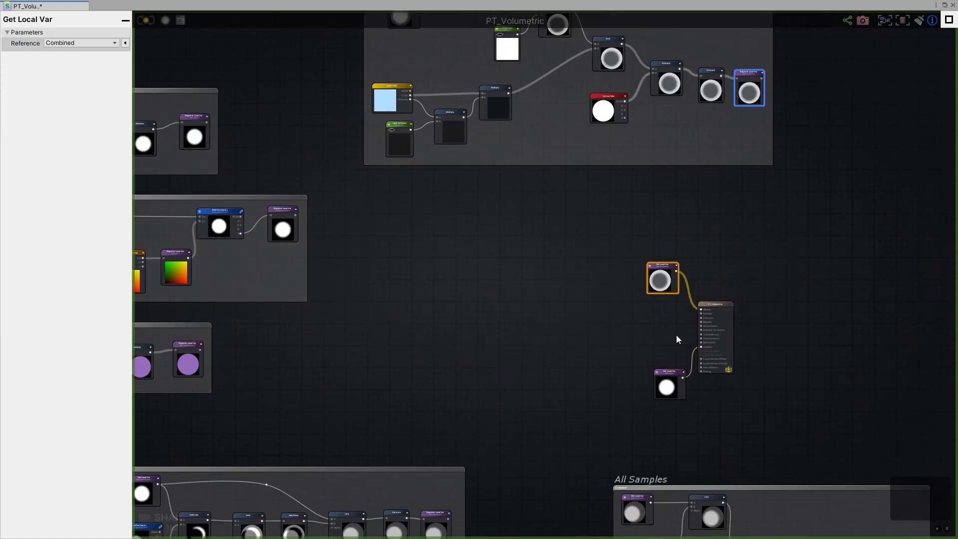
{"action": "scroll", "coordinate": [676, 335], "scroll_direction": "up", "scroll_amount": 6}
{"action": "middle_click_drag", "start_coordinate": [639, 314], "coordinate": [585, 297]}
{"action": "left_click", "coordinate": [586, 298]}
{"action": "scroll", "coordinate": [684, 328], "scroll_direction": "up", "scroll_amount": 1}
{"action": "scroll", "coordinate": [584, 299], "scroll_direction": "down", "scroll_amount": 1}
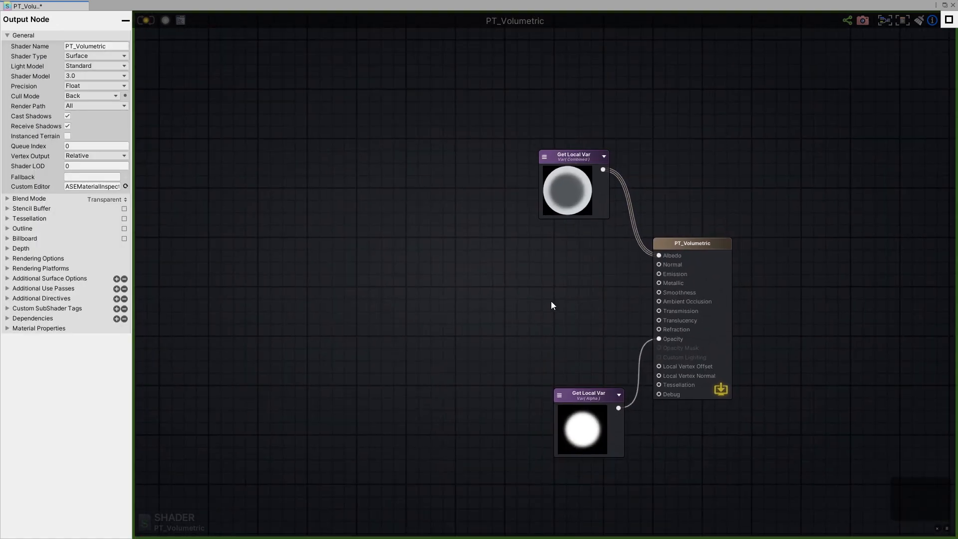
{"action": "scroll", "coordinate": [552, 305], "scroll_direction": "down", "scroll_amount": 2}
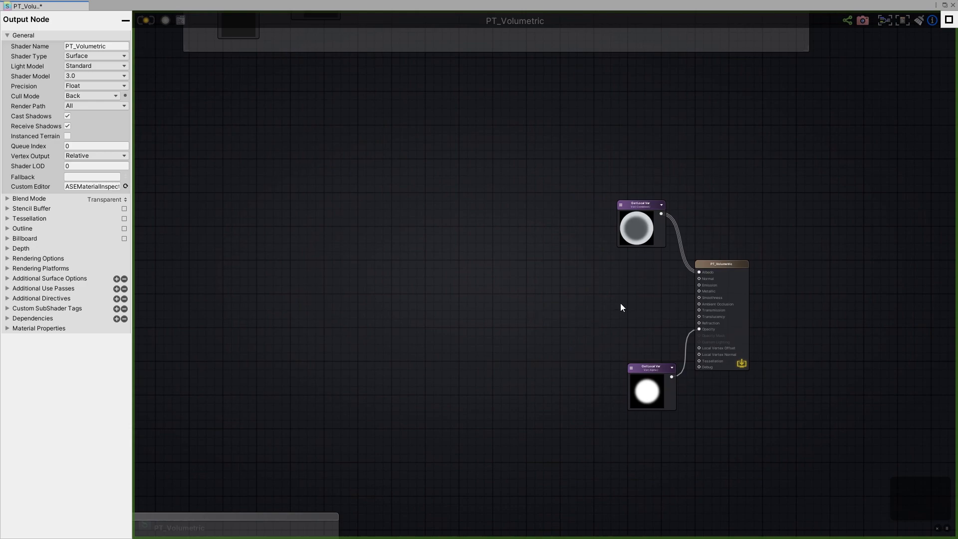
- Restore the shader editor to its smaller window and replay the Volumetric (3) particle effect to check the shading
{"action": "left_click", "coordinate": [946, 6]}
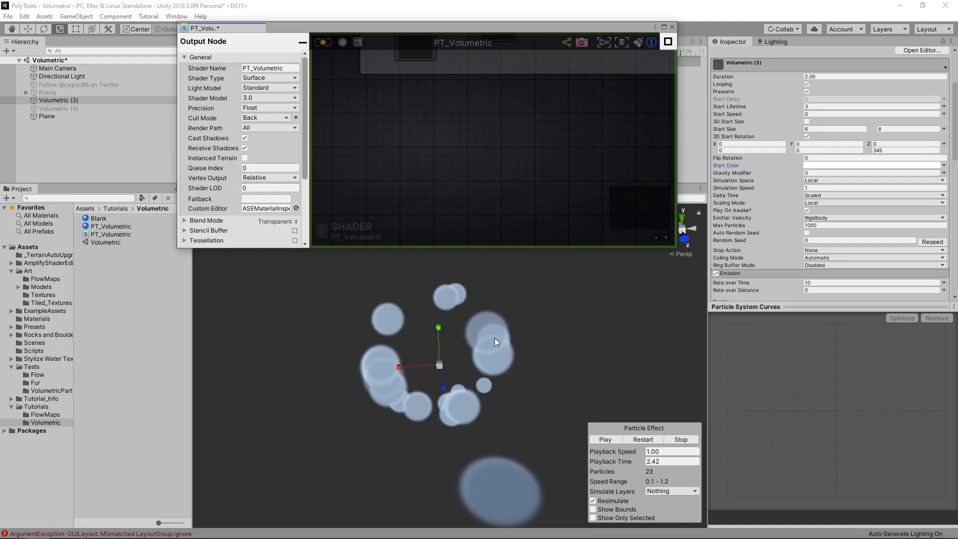
{"action": "left_click", "coordinate": [681, 440]}
{"action": "left_click", "coordinate": [606, 439]}
{"action": "scroll", "coordinate": [881, 149], "scroll_direction": "down", "scroll_amount": 4}
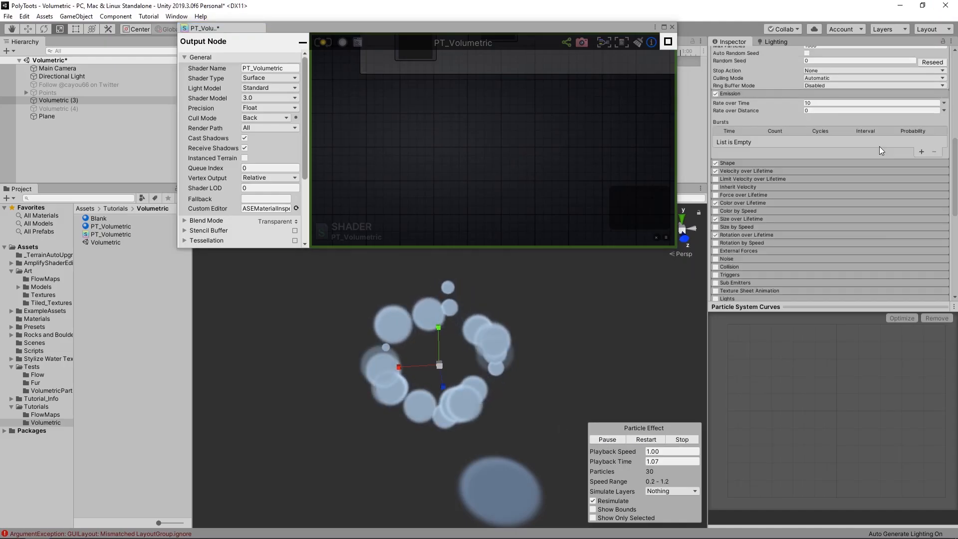
- Set the particle material's Offset to 0.446 and compare the shading on the Volumetric (3) particles and the plane
{"action": "scroll", "coordinate": [880, 147], "scroll_direction": "down", "scroll_amount": 8}
{"action": "left_click_drag", "start_coordinate": [822, 183], "coordinate": [857, 188]}
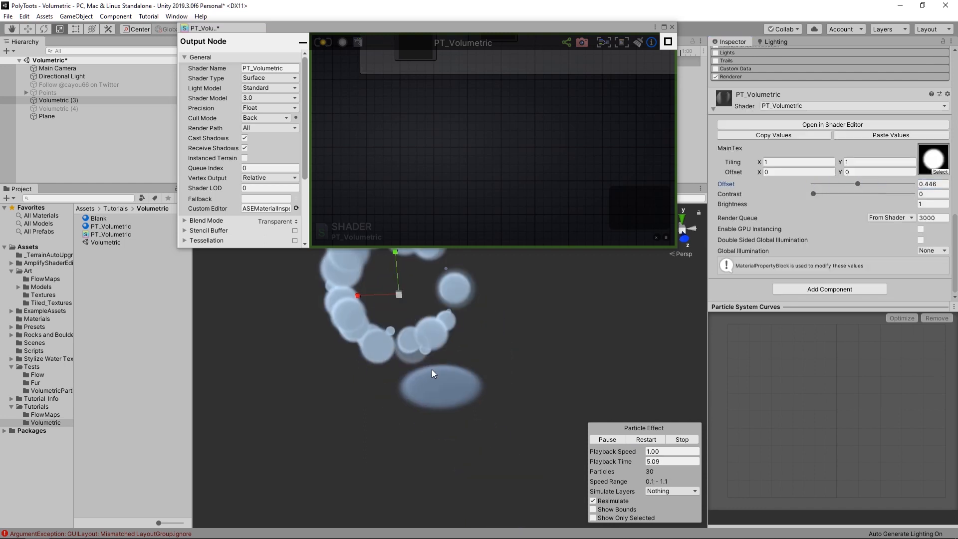
{"action": "left_click", "coordinate": [432, 370]}
{"action": "left_click_drag", "start_coordinate": [483, 388], "coordinate": [452, 430], "text": "alt"}
{"action": "left_click", "coordinate": [442, 428]}
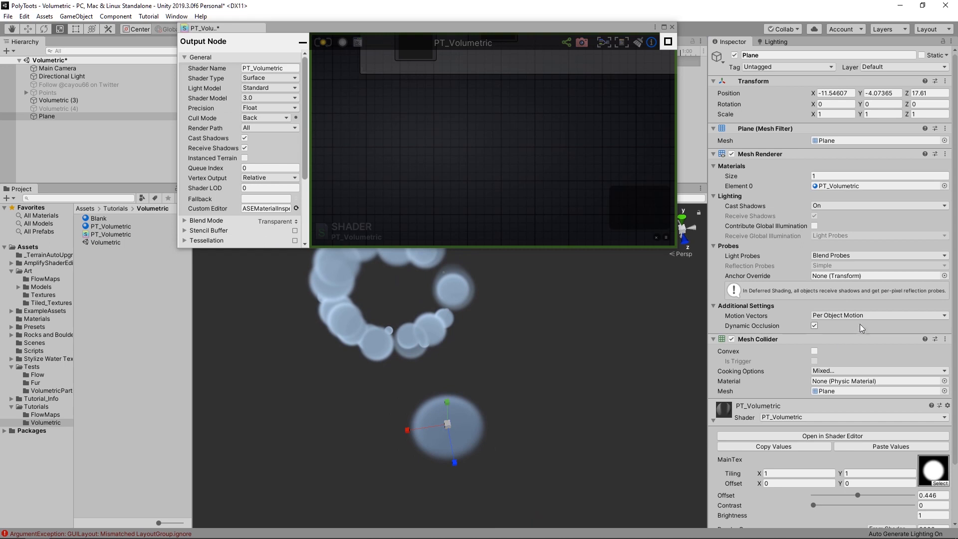
- Test the PT_Volumetric material with Offset 0.411, Contrast 0.34 and Brightness 3.37, viewing the particles and plane from different angles
{"action": "scroll", "coordinate": [860, 327], "scroll_direction": "down", "scroll_amount": 3}
{"action": "left_click", "coordinate": [107, 227]}
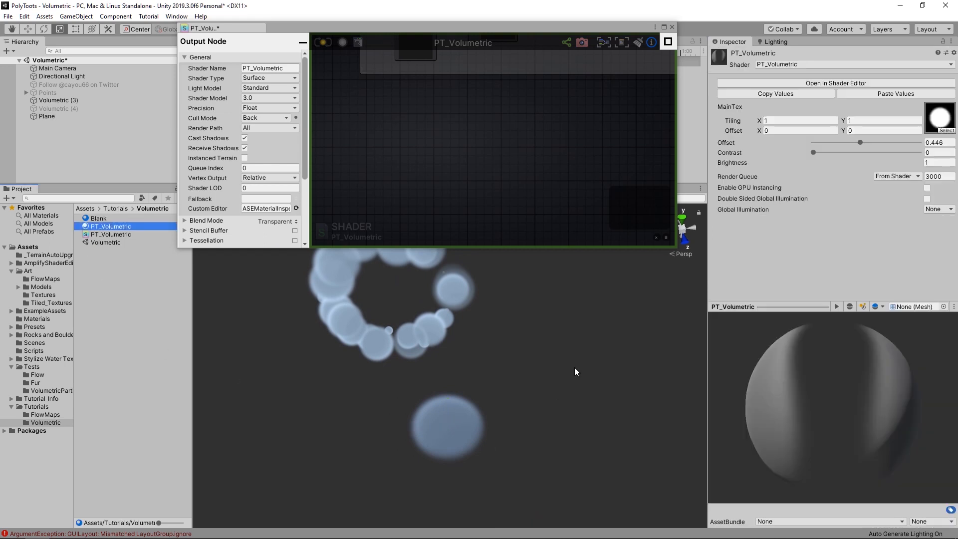
{"action": "mouse_move", "coordinate": [840, 145]}
{"action": "left_mouse_down"}
{"action": "mouse_move", "coordinate": [822, 145]}
{"action": "mouse_move", "coordinate": [897, 158]}
{"action": "mouse_move", "coordinate": [810, 150]}
{"action": "mouse_move", "coordinate": [917, 159]}
{"action": "mouse_move", "coordinate": [830, 152]}
{"action": "mouse_move", "coordinate": [877, 165]}
{"action": "left_mouse_up"}
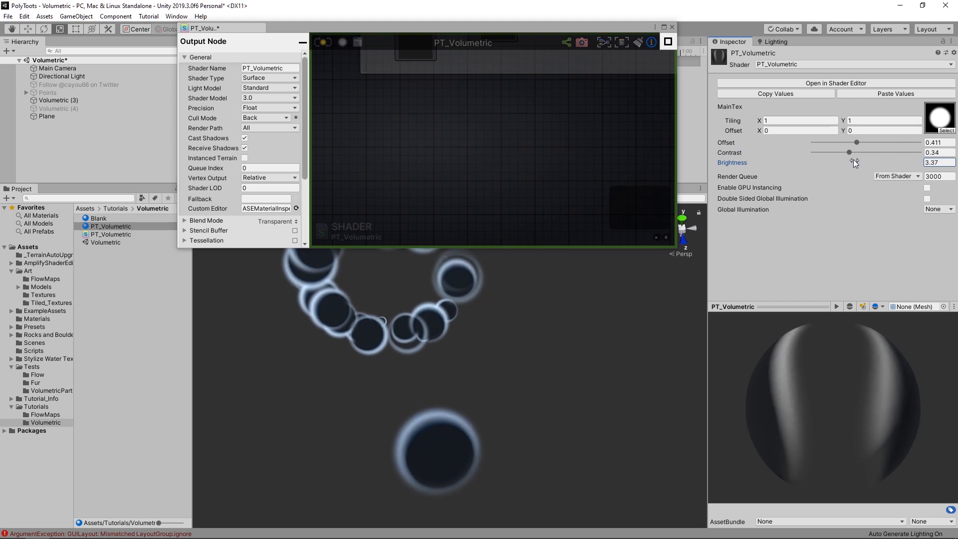
{"action": "left_click_drag", "start_coordinate": [482, 359], "coordinate": [407, 381], "text": "alt"}
{"action": "left_click_drag", "start_coordinate": [491, 420], "coordinate": [445, 430], "text": "alt"}
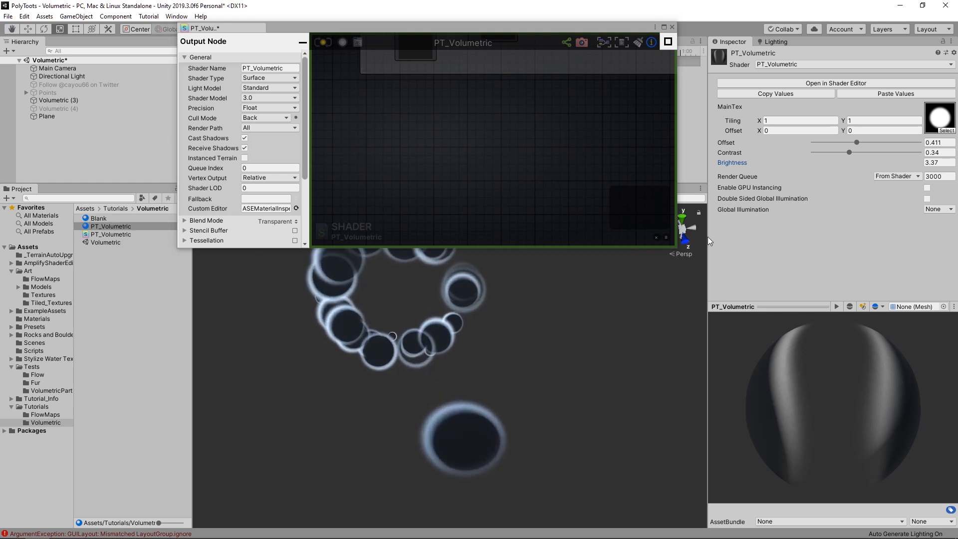
- Return the PT_Volumetric material's Contrast to 0 and Brightness to 1, and set its Offset to 0.552
{"action": "left_click_drag", "start_coordinate": [850, 153], "coordinate": [782, 156]}
{"action": "mouse_move", "coordinate": [911, 163]}
{"action": "left_mouse_down"}
{"action": "mouse_move", "coordinate": [876, 162]}
{"action": "mouse_move", "coordinate": [861, 146]}
{"action": "left_mouse_up"}
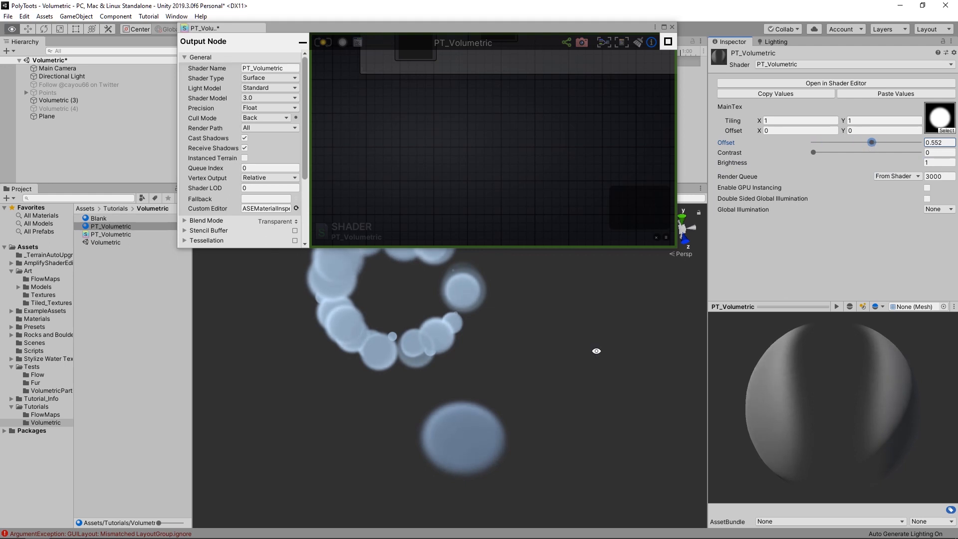
{"action": "left_click_drag", "start_coordinate": [596, 351], "coordinate": [488, 303], "text": "alt"}
- Move the FinalTweaks comment frame slightly upward in the shader graph
{"action": "middle_click_drag", "start_coordinate": [489, 135], "coordinate": [460, 163]}
{"action": "scroll", "coordinate": [501, 149], "scroll_direction": "down", "scroll_amount": 5}
{"action": "left_click_drag", "start_coordinate": [573, 169], "coordinate": [572, 121]}
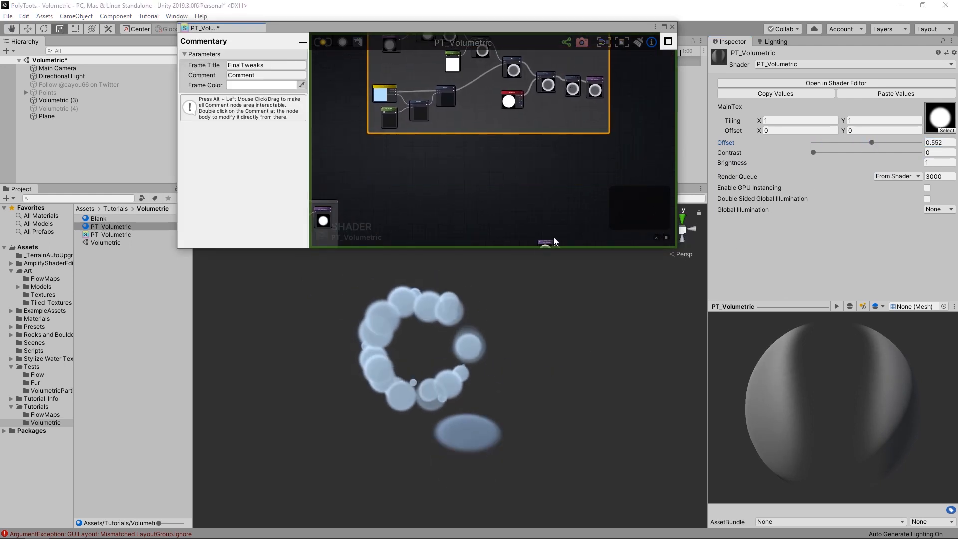
- Search the textures for "vfx" and assign the soft cloud-shaped one as MainTex on the Volumetric (3) particle material
{"action": "left_click", "coordinate": [419, 305]}
{"action": "scroll", "coordinate": [879, 170], "scroll_direction": "down", "scroll_amount": 15}
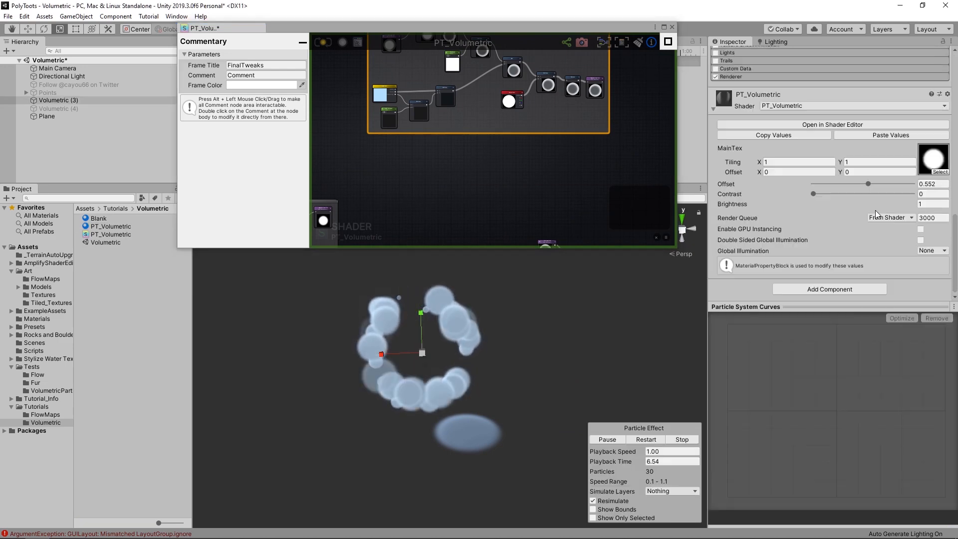
{"action": "left_click", "coordinate": [941, 172]}
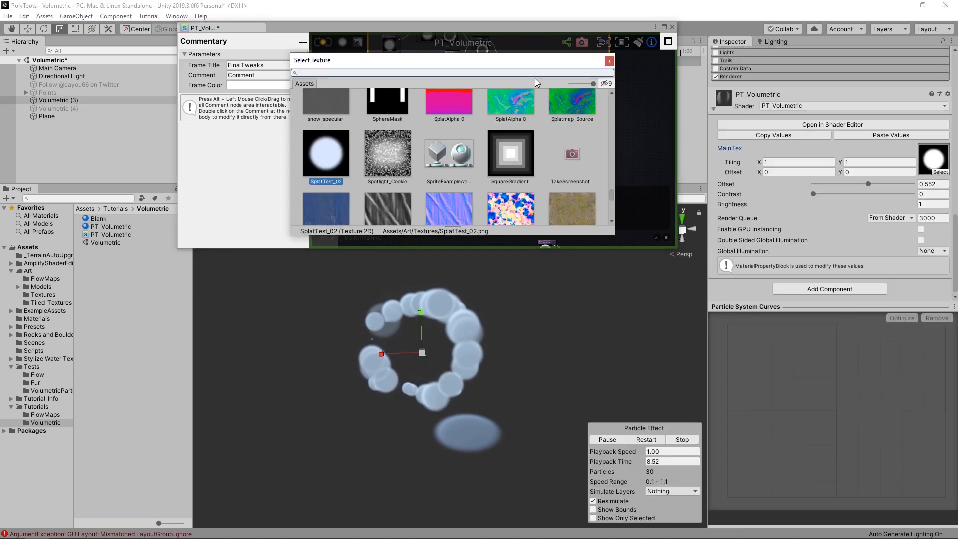
{"action": "type", "text": "vfx"}
{"action": "double_click", "coordinate": [379, 121]}
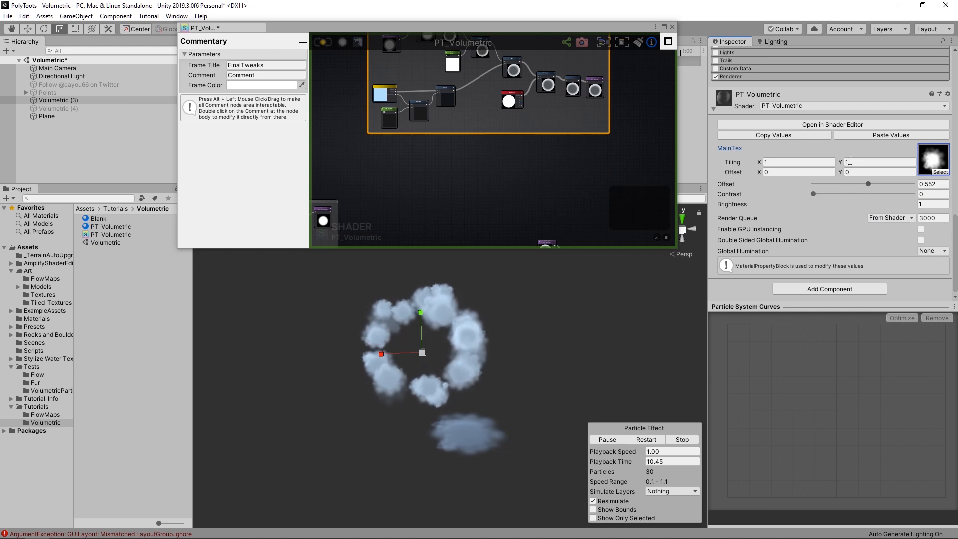
- Try an emission Rate over Time of 80 on Volumetric (3) and inspect the denser ring
{"action": "scroll", "coordinate": [829, 154], "scroll_direction": "up", "scroll_amount": 10}
{"action": "left_click", "coordinate": [826, 216]}
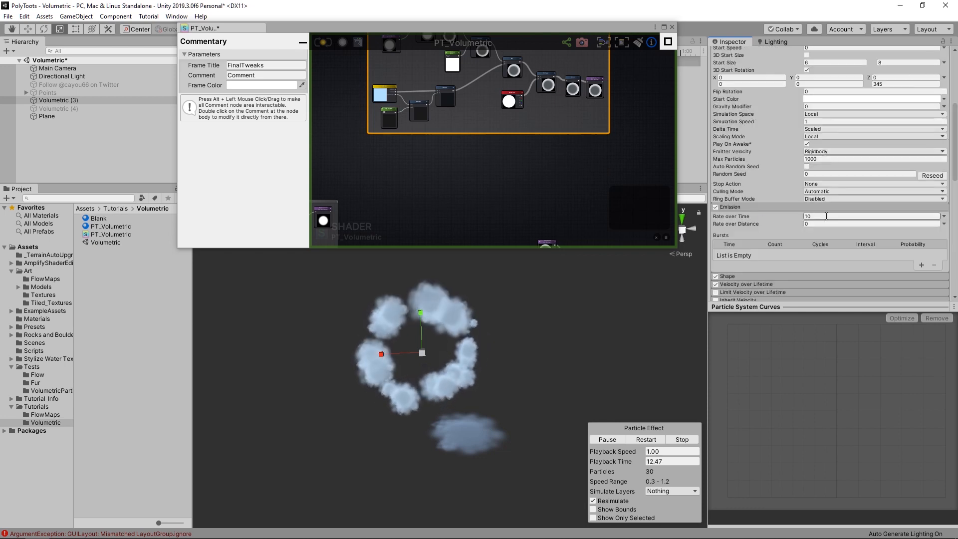
{"action": "type", "text": "80"}
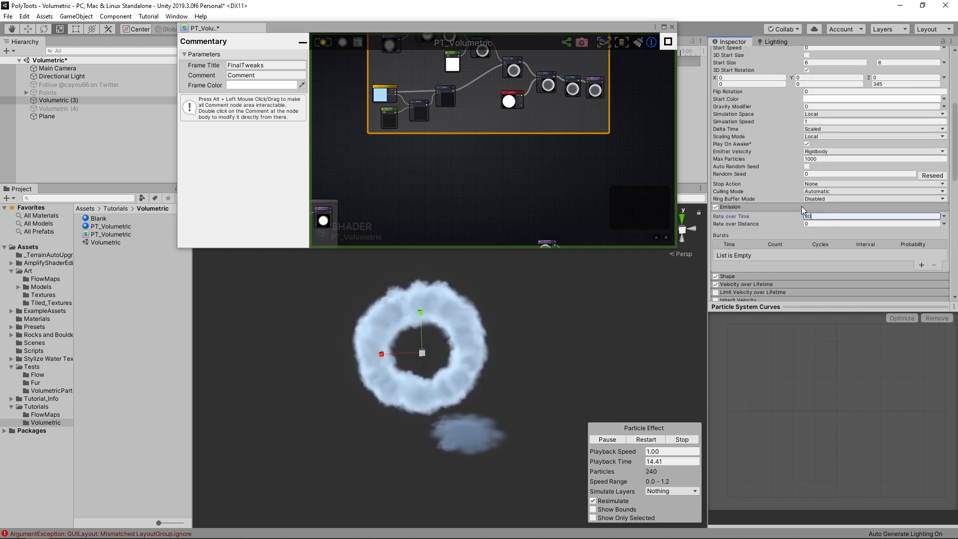
{"action": "left_click_drag", "start_coordinate": [540, 384], "coordinate": [540, 354], "text": "alt"}
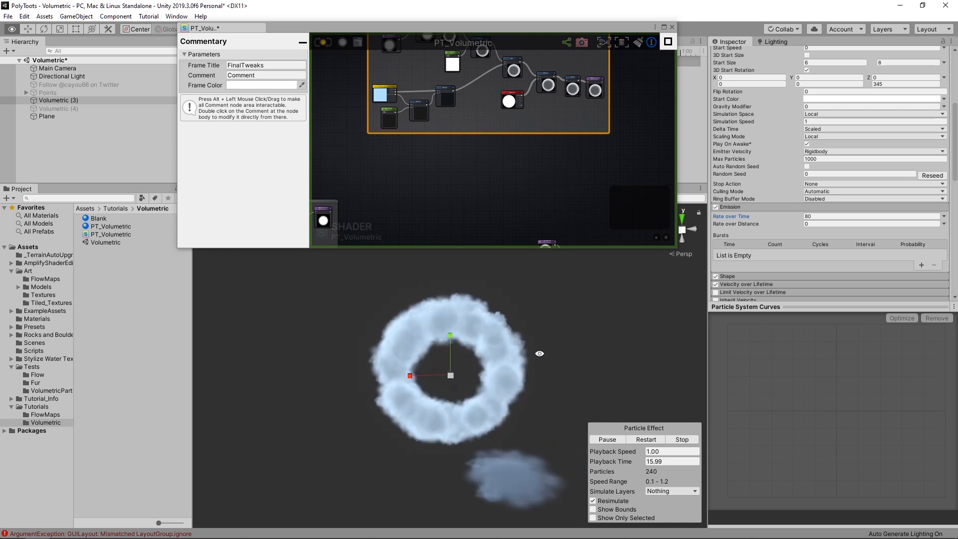
- Set the emission Rate over Time of Volumetric (3) to 60 and replay the particle effect
{"action": "left_click", "coordinate": [819, 216]}
{"action": "type", "text": "60"}
{"action": "key", "text": "Tab"}
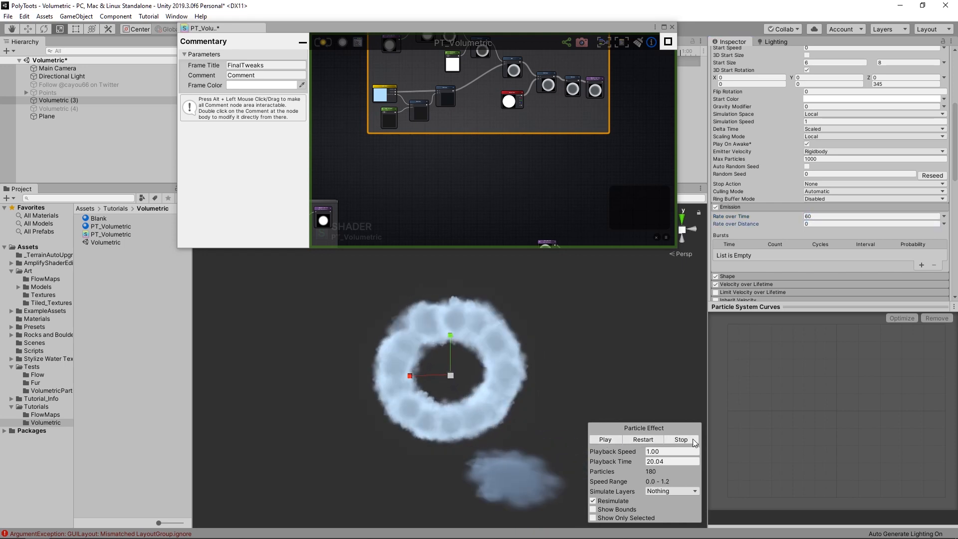
{"action": "left_click", "coordinate": [614, 440]}
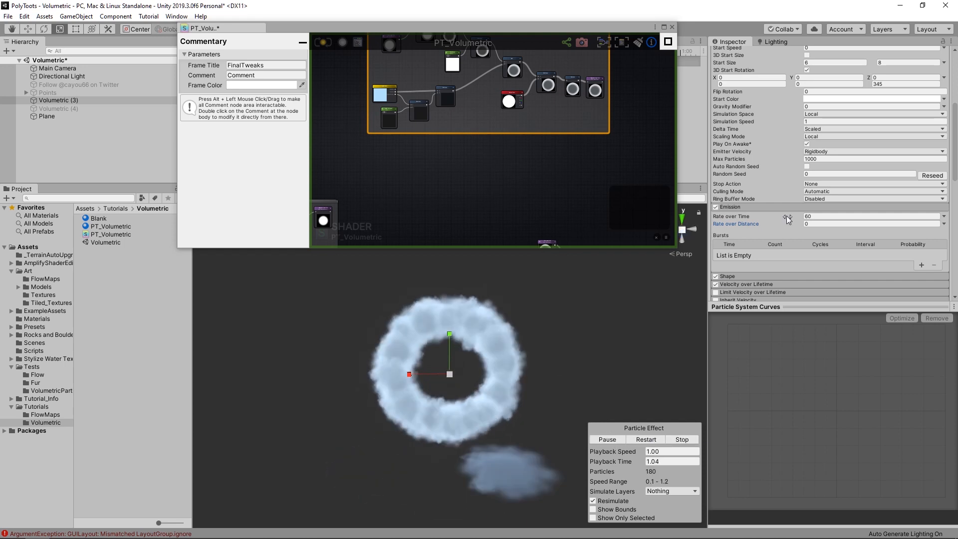
- Set the particle material's Contrast to 0.151 and check the cloud ring from another angle
{"action": "scroll", "coordinate": [794, 210], "scroll_direction": "down", "scroll_amount": 10}
{"action": "left_click_drag", "start_coordinate": [821, 194], "coordinate": [832, 195]}
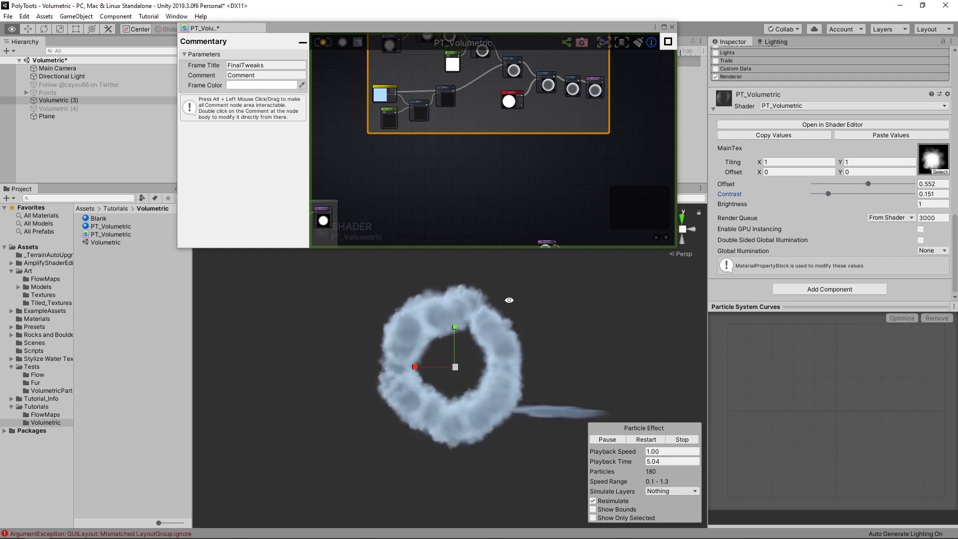
{"action": "left_click_drag", "start_coordinate": [510, 300], "coordinate": [503, 335], "text": "alt"}
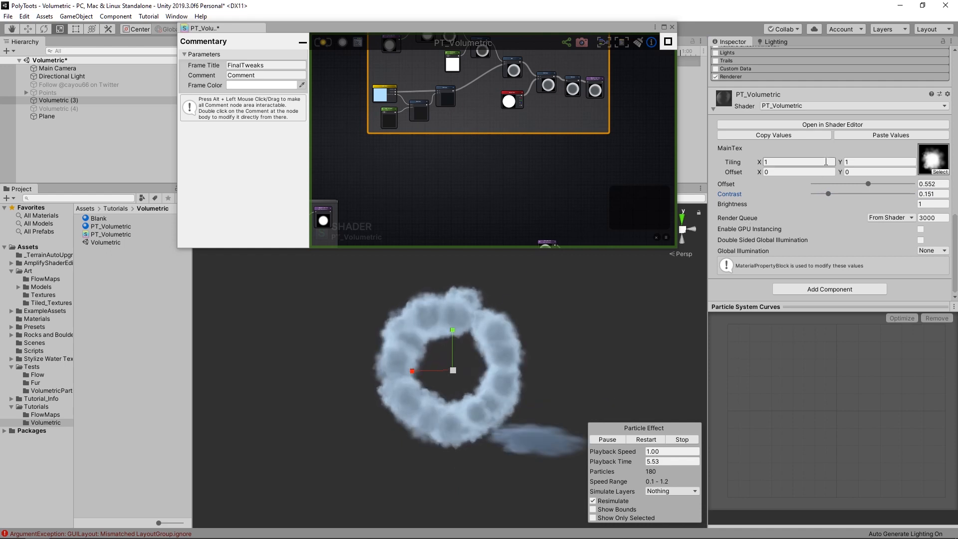
- Select the Directional Light, update the shader and dock its editor beside the Game and Animation views
{"action": "left_click", "coordinate": [90, 76]}
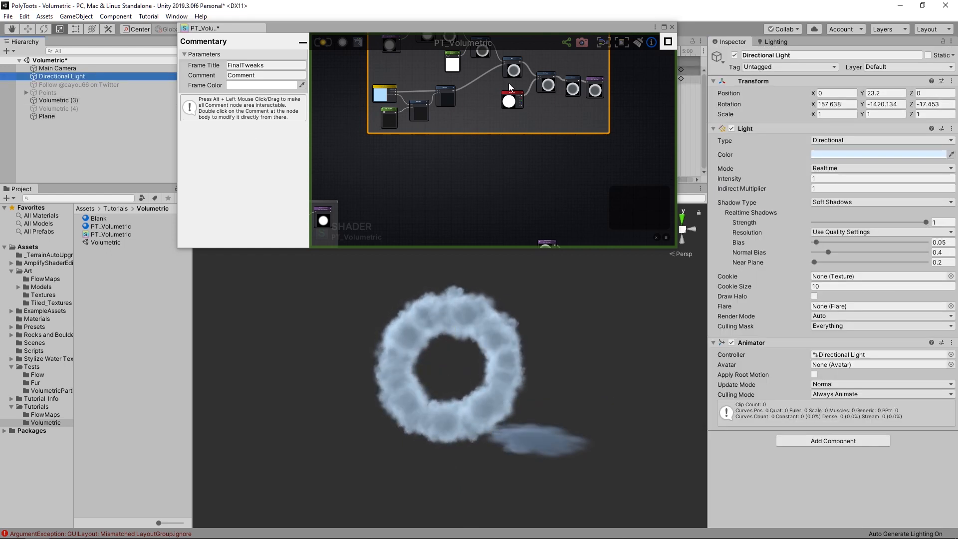
{"action": "left_click", "coordinate": [323, 43]}
{"action": "left_click_drag", "start_coordinate": [238, 27], "coordinate": [312, 44]}
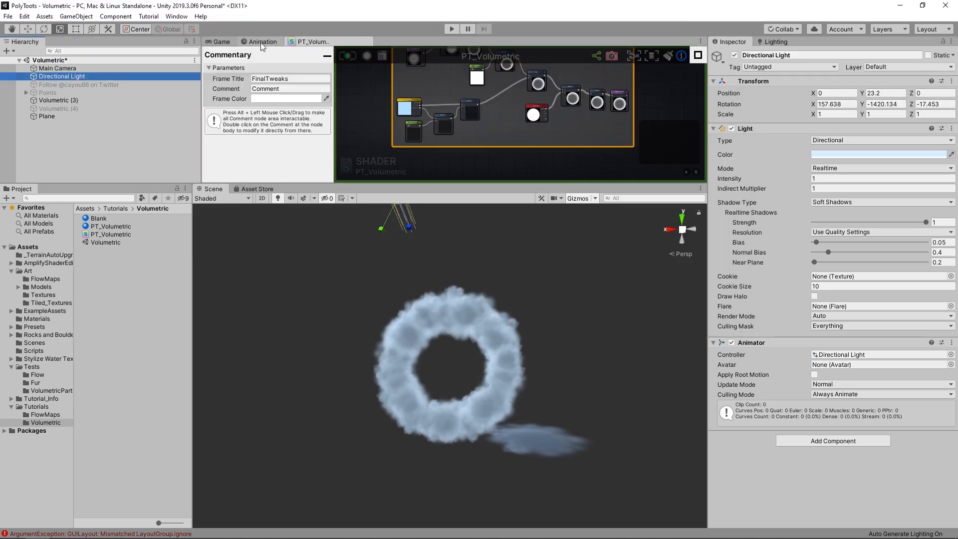
- Rotate the Directional Light around its vertical axis to a Y rotation of about -1405.8, checking the ring's shading from both sides
{"action": "left_click_drag", "start_coordinate": [418, 308], "coordinate": [435, 330], "text": "alt"}
{"action": "key", "text": "e"}
{"action": "left_click_drag", "start_coordinate": [416, 286], "coordinate": [487, 339]}
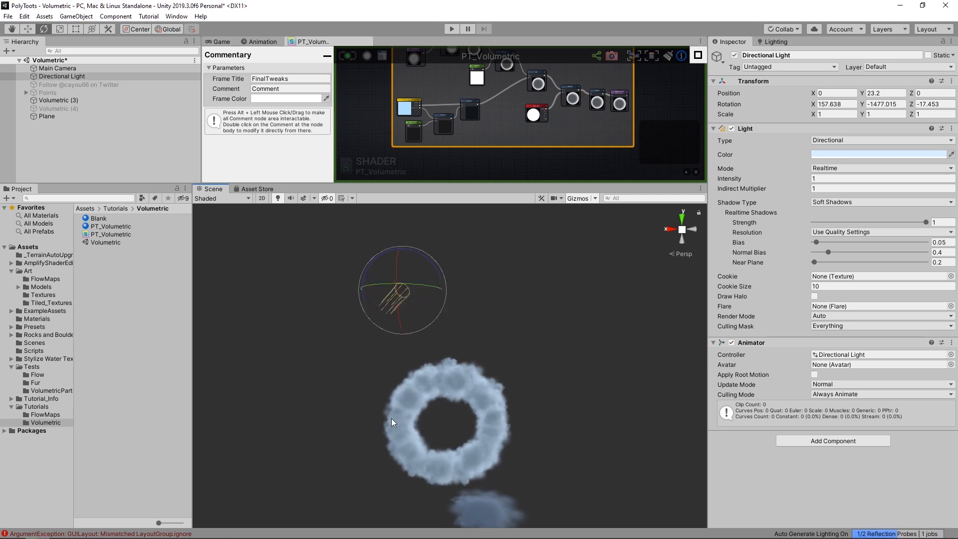
{"action": "left_click_drag", "start_coordinate": [417, 297], "coordinate": [301, 303]}
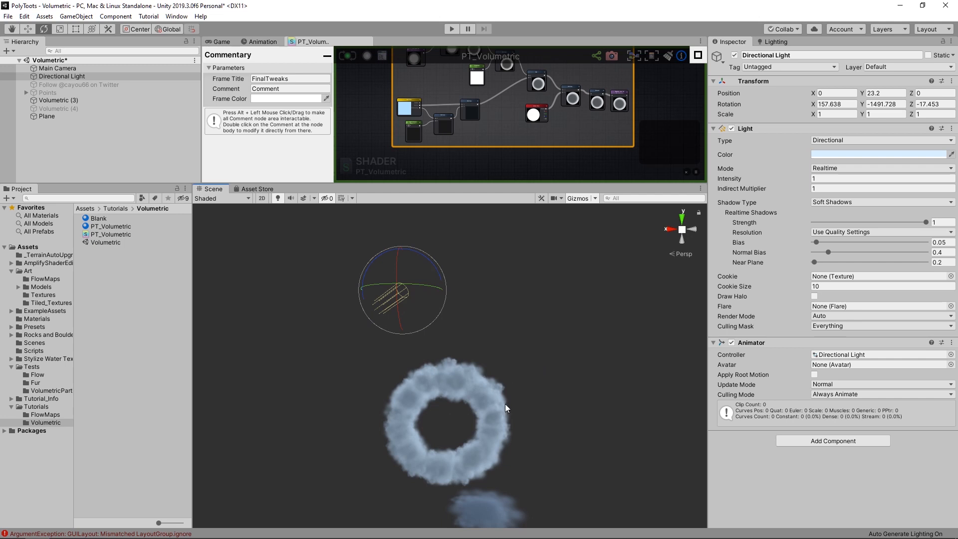
{"action": "left_click_drag", "start_coordinate": [427, 287], "coordinate": [415, 308]}
{"action": "left_click_drag", "start_coordinate": [343, 262], "coordinate": [783, 353], "text": "alt"}
{"action": "left_click_drag", "start_coordinate": [499, 440], "coordinate": [593, 352], "text": "alt"}
{"action": "left_click_drag", "start_coordinate": [582, 277], "coordinate": [502, 278]}
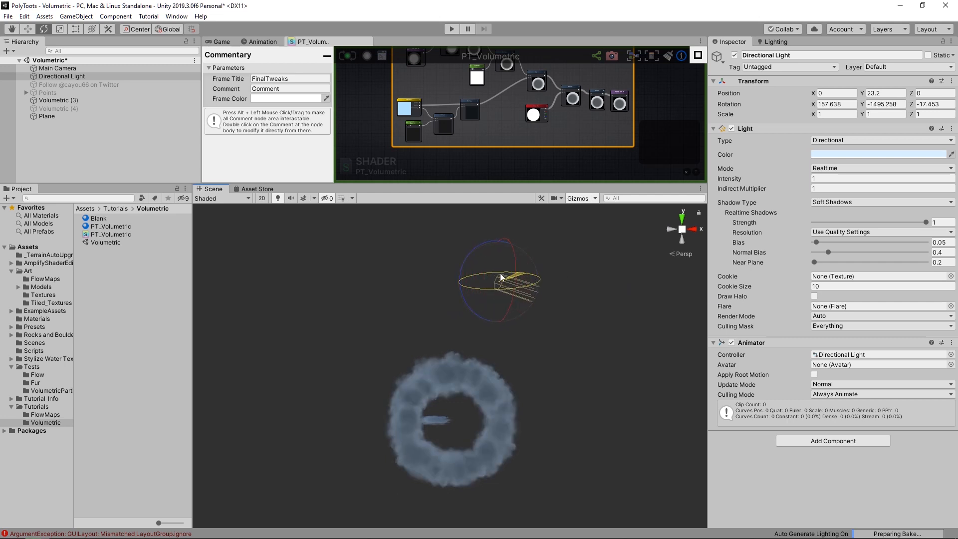
{"action": "left_click_drag", "start_coordinate": [436, 273], "coordinate": [345, 272]}
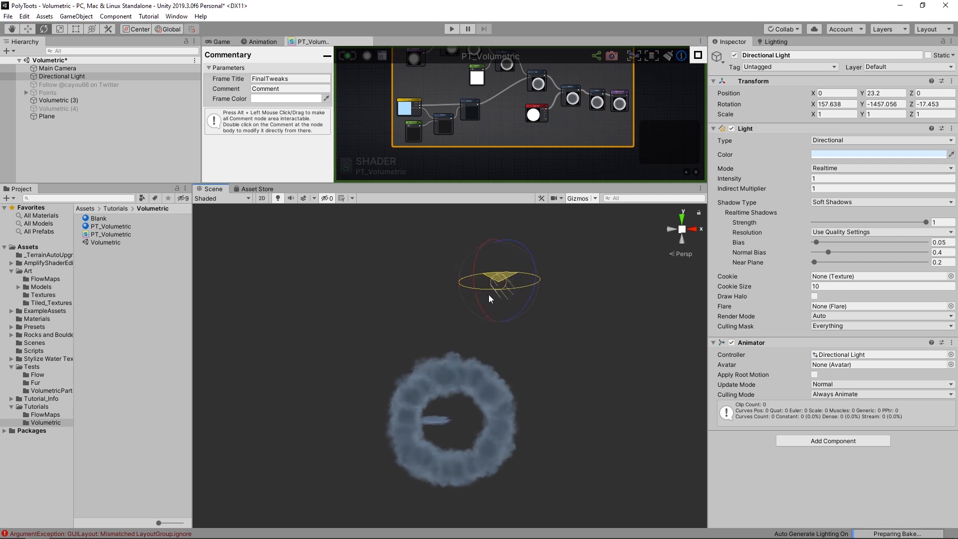
{"action": "left_click_drag", "start_coordinate": [488, 295], "coordinate": [159, 285]}
- Enlarge the docked shader editor to give the node graph more height above the Scene view
{"action": "scroll", "coordinate": [453, 361], "scroll_direction": "down", "scroll_amount": 5}
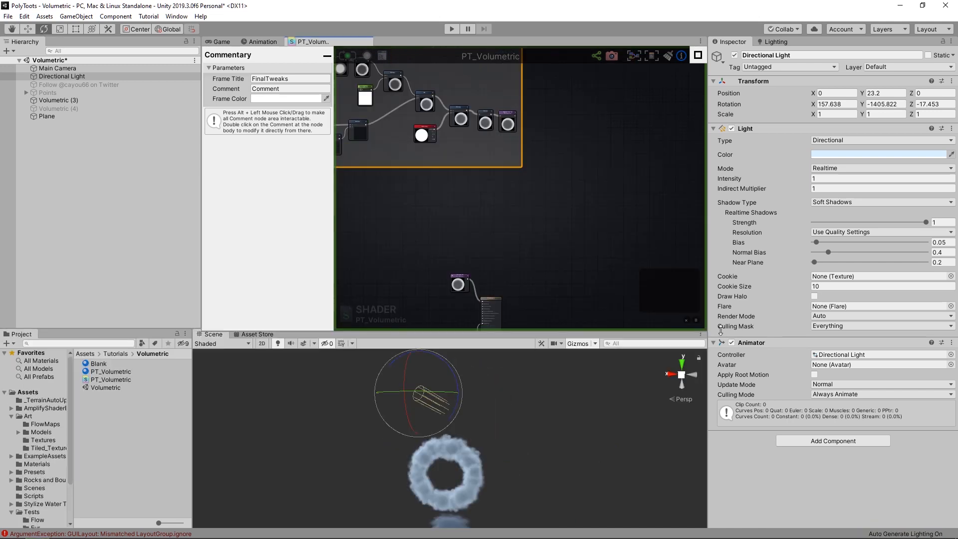
{"action": "left_click_drag", "start_coordinate": [721, 330], "coordinate": [721, 333]}
{"action": "scroll", "coordinate": [459, 244], "scroll_direction": "down", "scroll_amount": 3}
- Add a Float constant of 0.1 beside the output node and connect it to Transmission
{"action": "middle_click_drag", "start_coordinate": [623, 175], "coordinate": [535, 199]}
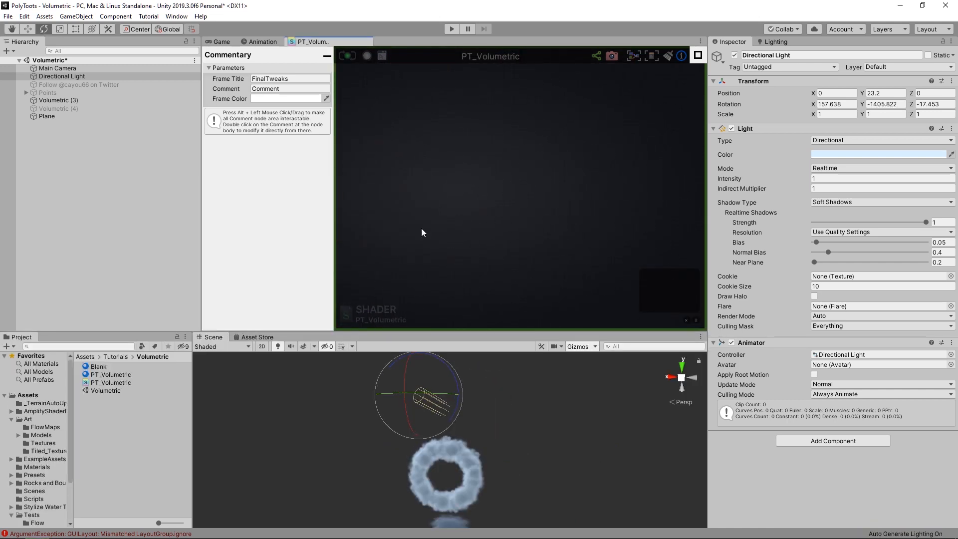
{"action": "middle_click_drag", "start_coordinate": [344, 239], "coordinate": [520, 166]}
{"action": "middle_click_drag", "start_coordinate": [511, 258], "coordinate": [592, 229]}
{"action": "scroll", "coordinate": [541, 194], "scroll_direction": "up", "scroll_amount": 3}
{"action": "scroll", "coordinate": [561, 192], "scroll_direction": "up", "scroll_amount": 5}
{"action": "left_click", "coordinate": [492, 192]}
{"action": "key", "text": "1"}
{"action": "left_click", "coordinate": [468, 157]}
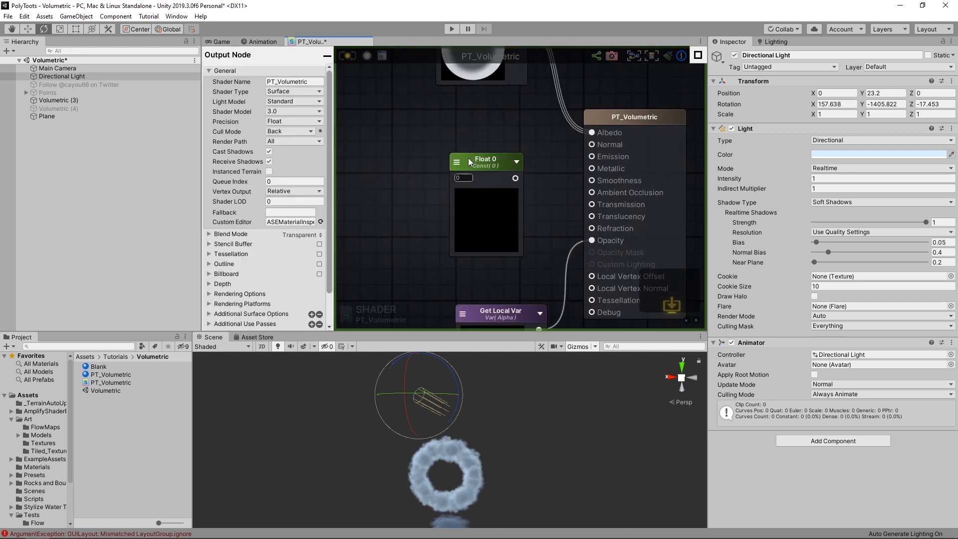
{"action": "left_click_drag", "start_coordinate": [517, 178], "coordinate": [591, 205]}
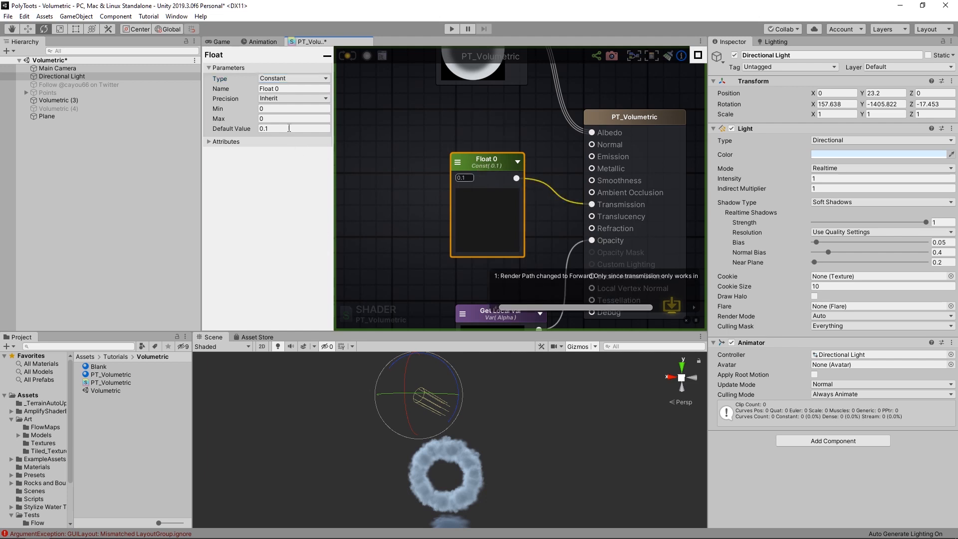
{"action": "left_click_drag", "start_coordinate": [482, 167], "coordinate": [496, 169]}
{"action": "left_click", "coordinate": [423, 151]}
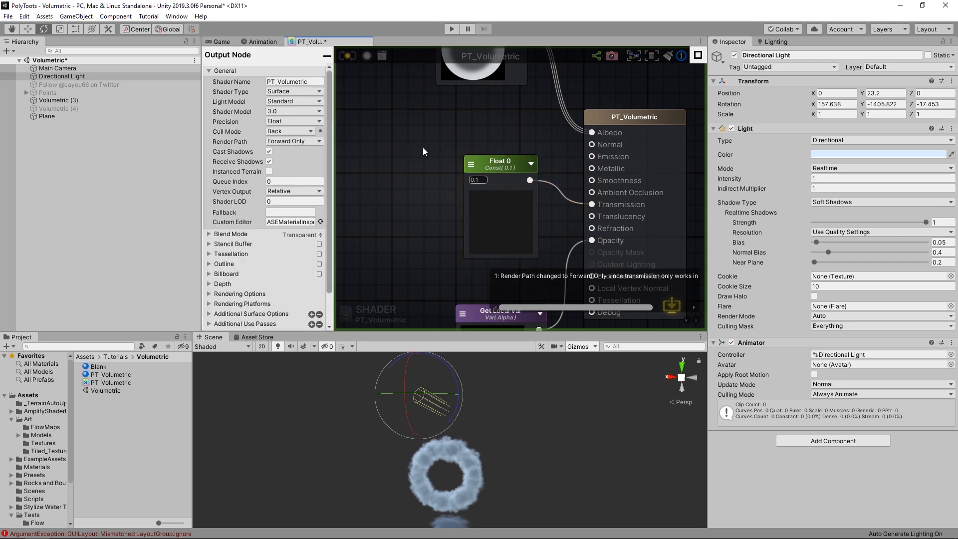
- Check the output node's Render Path setting, dismiss the editor's message log and update the shader
{"action": "left_click", "coordinate": [288, 141]}
{"action": "left_click", "coordinate": [391, 158]}
{"action": "middle_click_drag", "start_coordinate": [462, 225], "coordinate": [467, 206]}
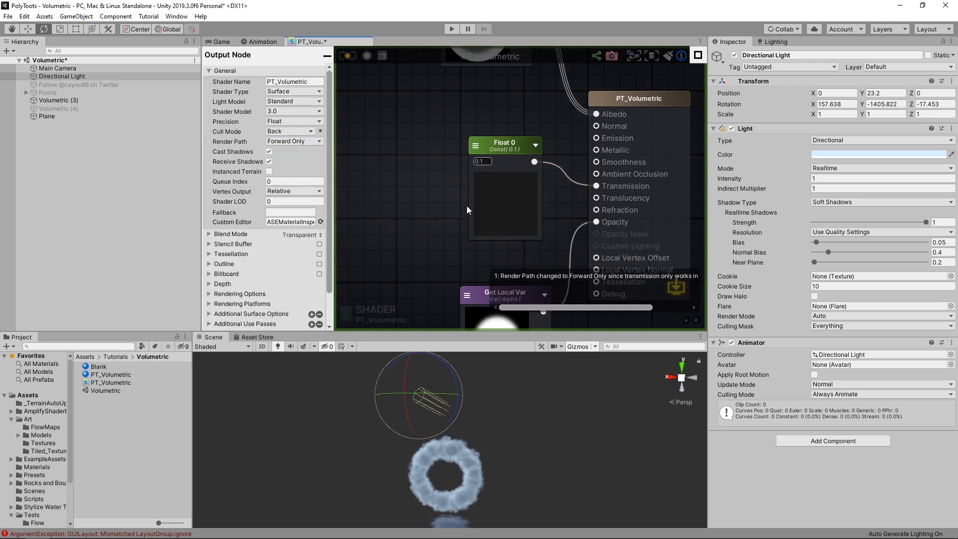
{"action": "left_click", "coordinate": [687, 321]}
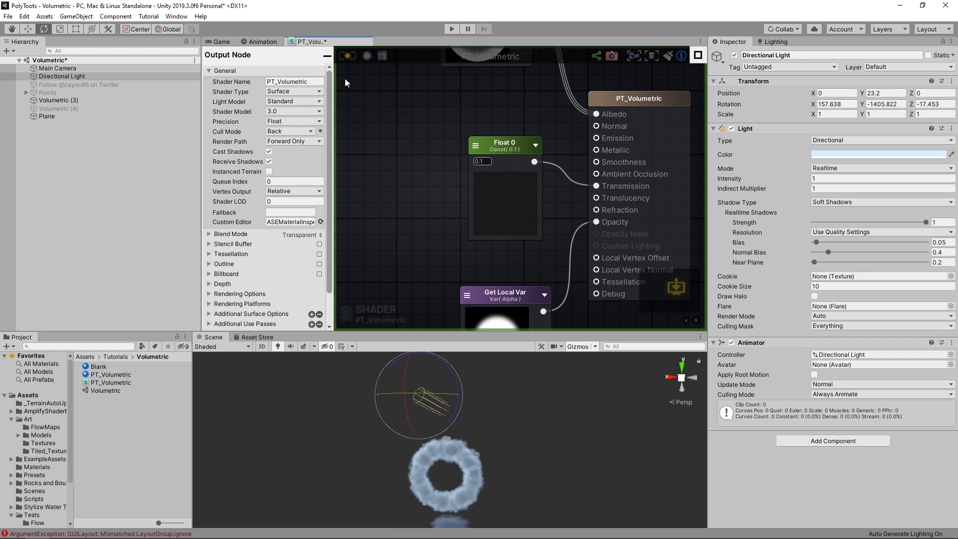
{"action": "left_click", "coordinate": [347, 55]}
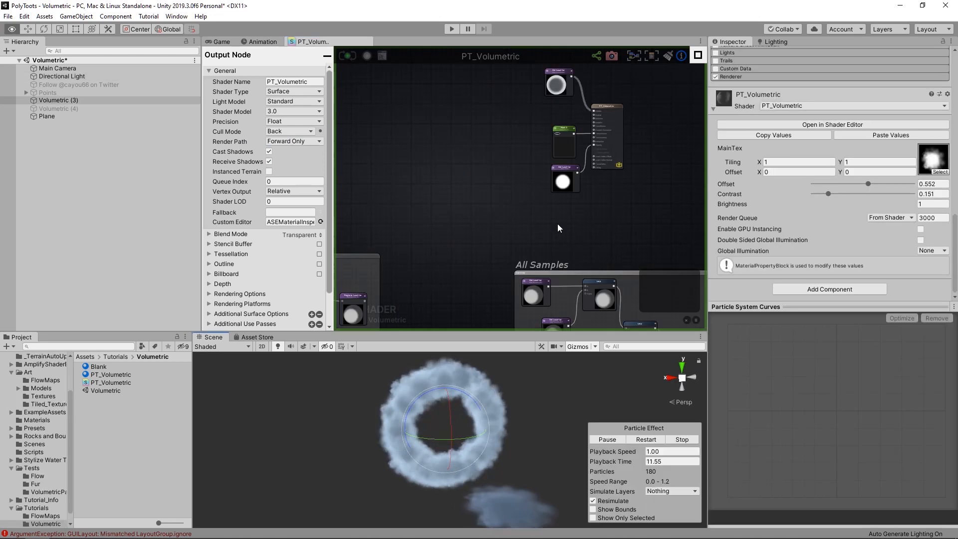
- Show the Game view and enlarge the Scene view beneath it, framing the whole Volumetric (3) ring
{"action": "left_click", "coordinate": [220, 41]}
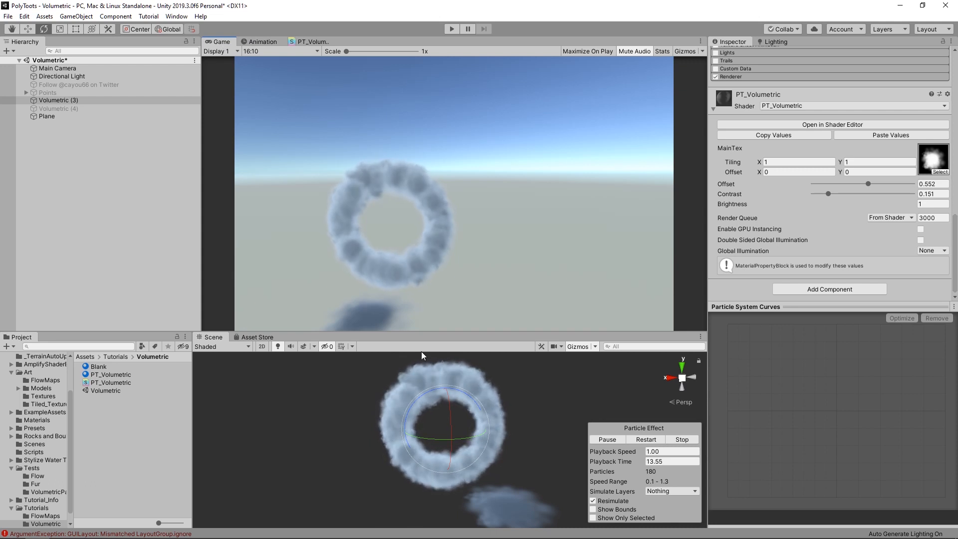
{"action": "left_click_drag", "start_coordinate": [445, 323], "coordinate": [443, 227]}
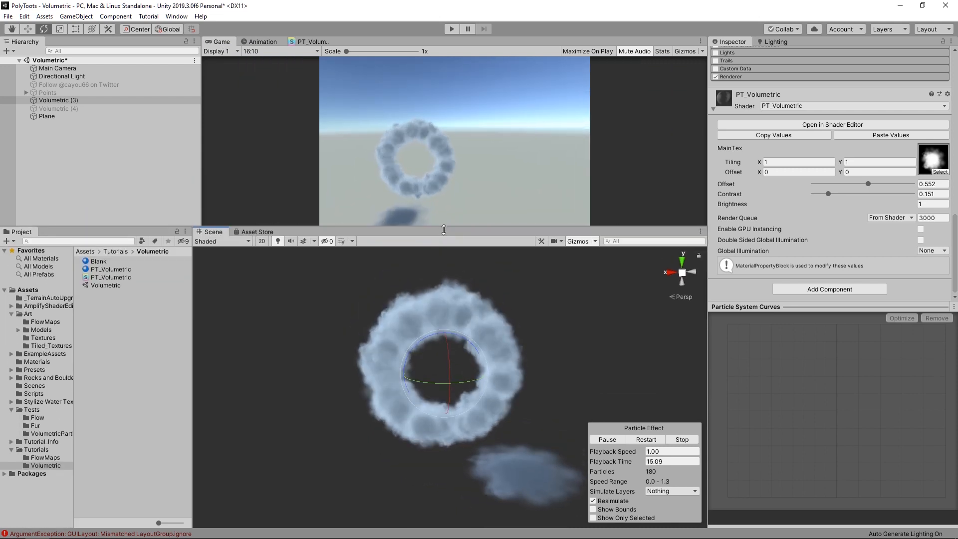
{"action": "middle_click_drag", "start_coordinate": [465, 308], "coordinate": [467, 354]}
{"action": "scroll", "coordinate": [466, 355], "scroll_direction": "down", "scroll_amount": 6}
{"action": "left_click_drag", "start_coordinate": [420, 350], "coordinate": [419, 331], "text": "alt"}
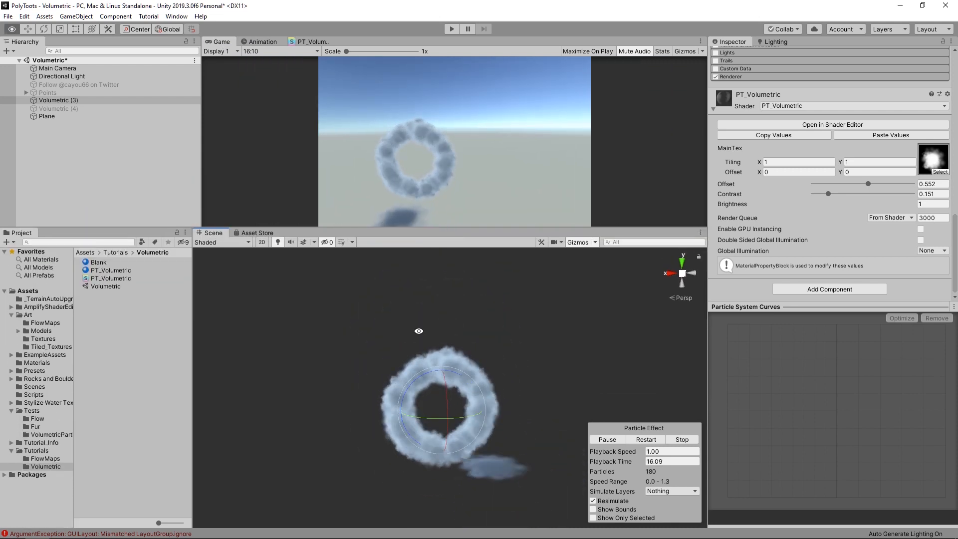
- Turn on the skybox in the Scene view and look at the particle ring against the sky
{"action": "left_click", "coordinate": [315, 242]}
{"action": "left_click", "coordinate": [324, 260]}
{"action": "left_click_drag", "start_coordinate": [488, 325], "coordinate": [423, 322], "text": "alt"}
{"action": "scroll", "coordinate": [824, 55], "scroll_direction": "up", "scroll_amount": 10}
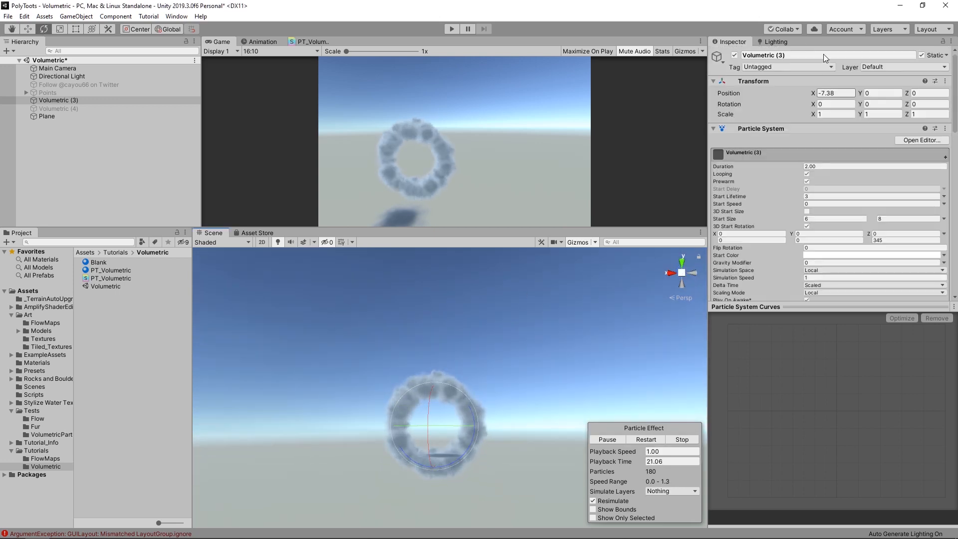
- Replace the scene's skybox material with the dark SkyBox material in the environment lighting settings
{"action": "left_click", "coordinate": [776, 42]}
{"action": "left_click", "coordinate": [945, 81]}
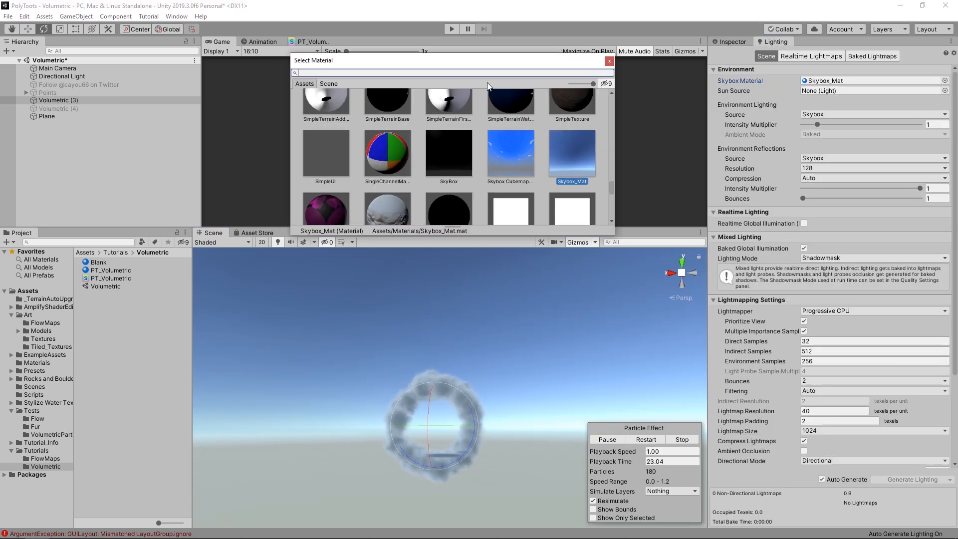
{"action": "left_click", "coordinate": [449, 159]}
{"action": "double_click", "coordinate": [448, 165]}
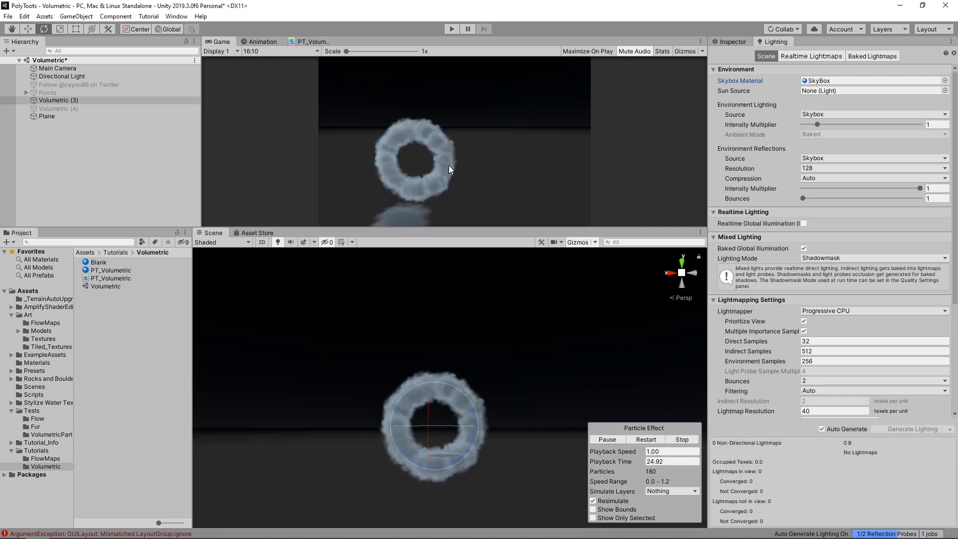
- Deactivate the Plane object beneath the particle ring
{"action": "left_click", "coordinate": [71, 78]}
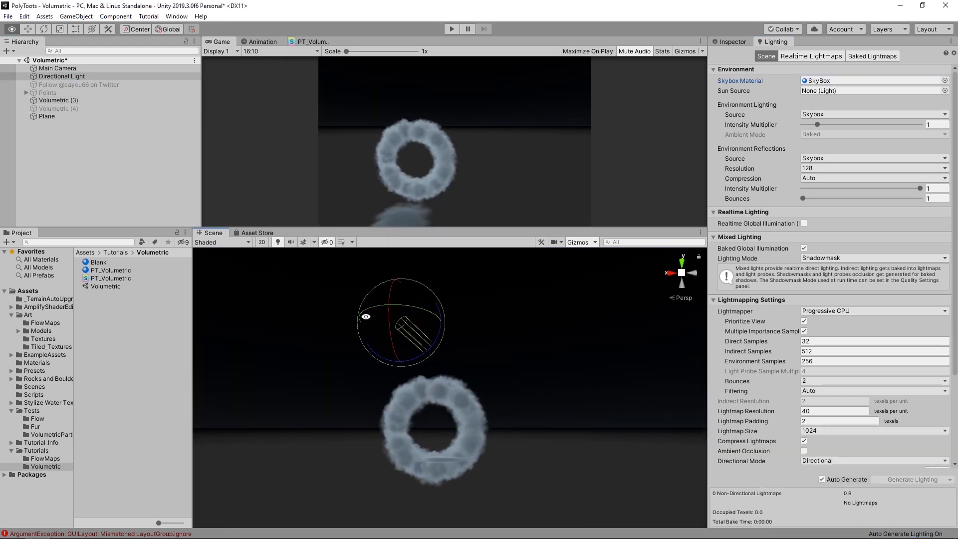
{"action": "scroll", "coordinate": [445, 334], "scroll_direction": "up", "scroll_amount": 1, "text": "alt"}
{"action": "left_click_drag", "start_coordinate": [444, 327], "coordinate": [453, 341], "text": "alt"}
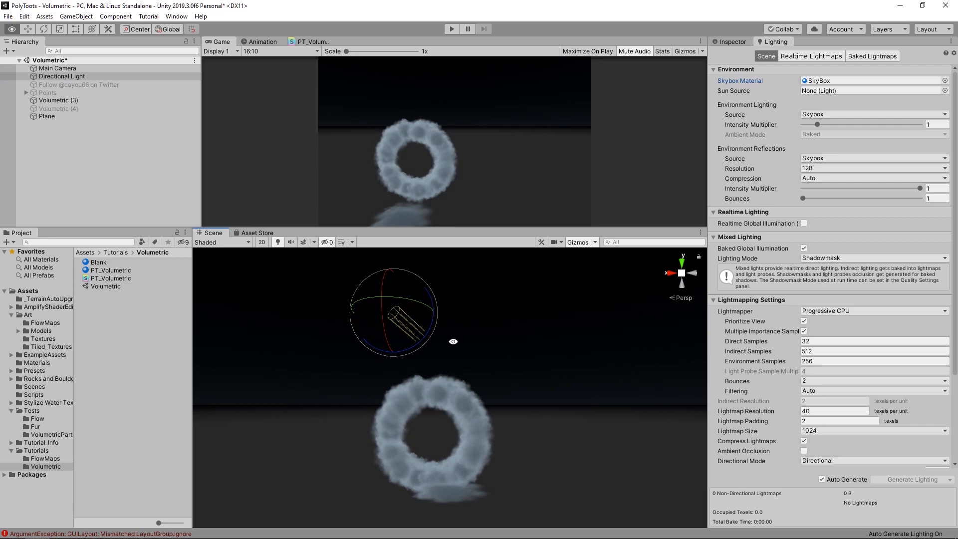
{"action": "left_click", "coordinate": [461, 499]}
{"action": "left_click", "coordinate": [730, 42]}
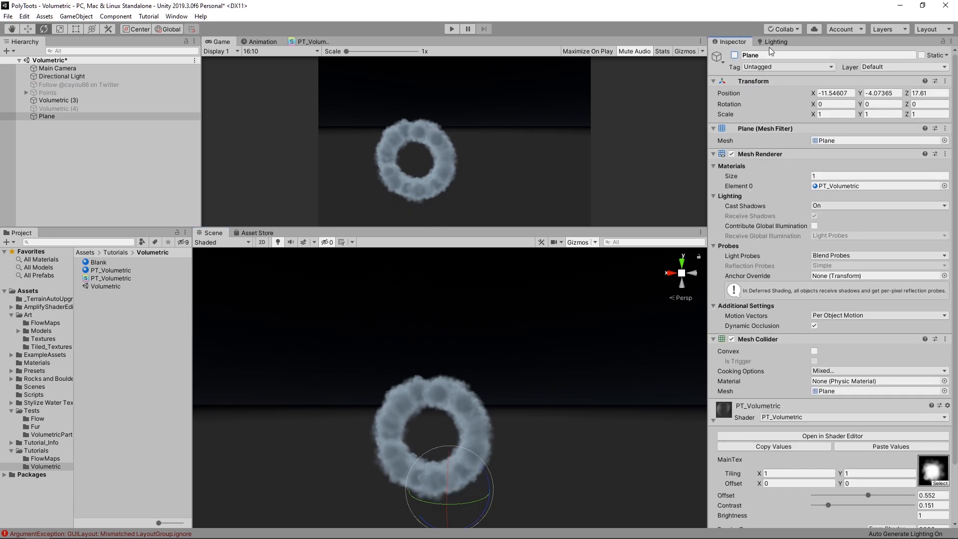
{"action": "left_click", "coordinate": [773, 42]}
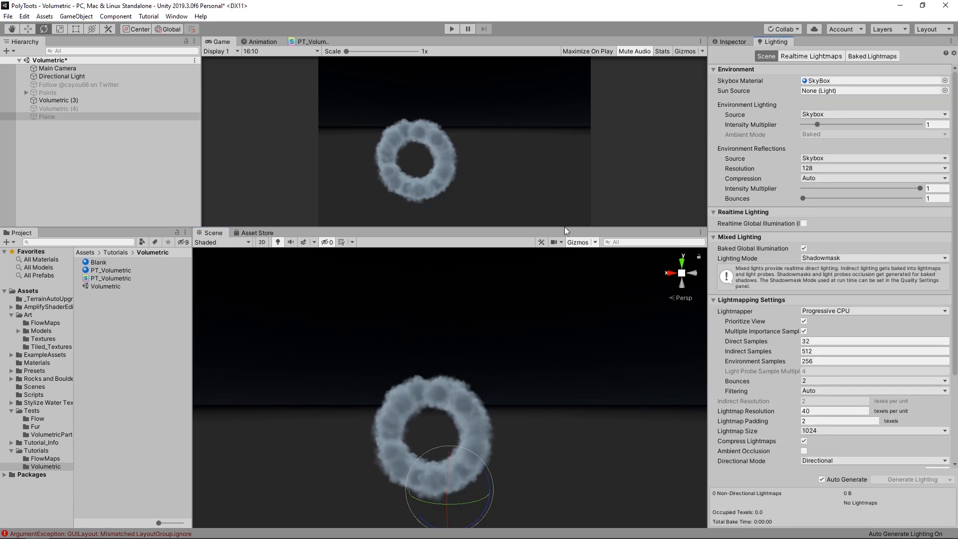
- Rotate the Directional Light so it shines on the particle ring from behind, and view the ring from several angles
{"action": "left_click", "coordinate": [92, 78]}
{"action": "left_click_drag", "start_coordinate": [413, 292], "coordinate": [219, 323]}
{"action": "left_click_drag", "start_coordinate": [452, 366], "coordinate": [459, 444], "text": "alt"}
{"action": "right_click_drag", "start_coordinate": [459, 445], "coordinate": [406, 409], "text": "alt"}
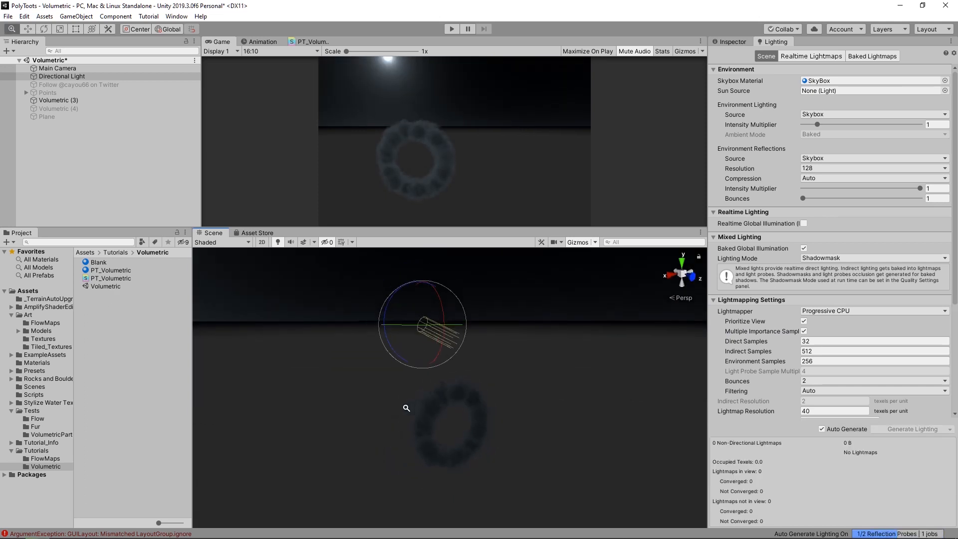
{"action": "left_click_drag", "start_coordinate": [487, 444], "coordinate": [490, 396], "text": "alt"}
{"action": "middle_click_drag", "start_coordinate": [489, 396], "coordinate": [490, 385]}
{"action": "left_click_drag", "start_coordinate": [489, 385], "coordinate": [477, 382], "text": "alt"}
- Activate the Points group of orange lights and lower the Point Light beneath the ring to Y -9.76
{"action": "left_click", "coordinate": [18, 93]}
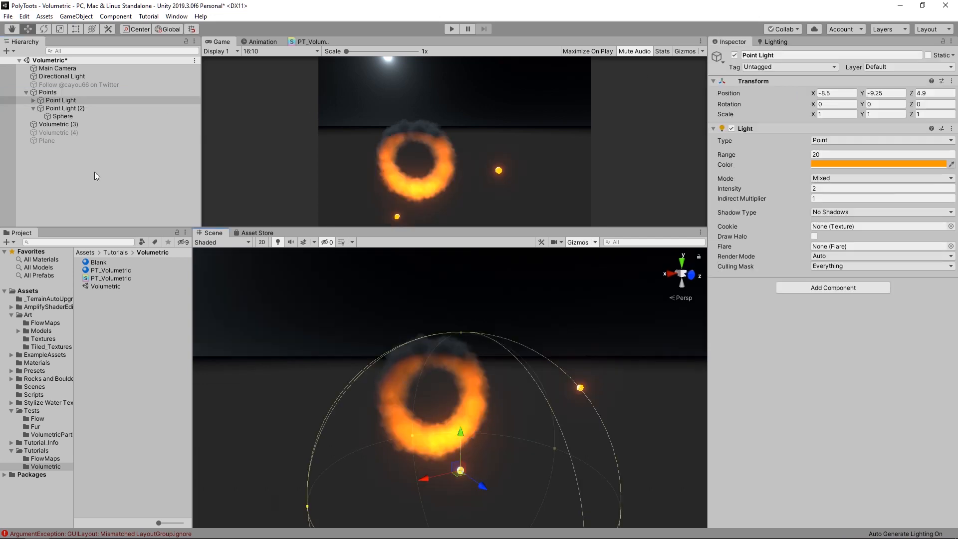
{"action": "left_click", "coordinate": [84, 109]}
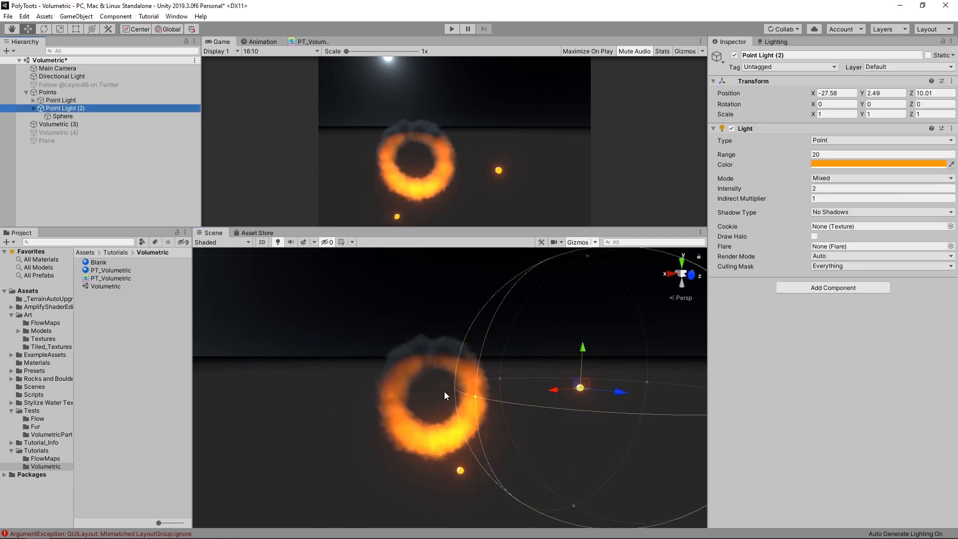
{"action": "left_click", "coordinate": [64, 103]}
{"action": "left_click_drag", "start_coordinate": [460, 434], "coordinate": [501, 427]}
{"action": "right_click_drag", "start_coordinate": [502, 427], "coordinate": [419, 440], "text": "alt"}
{"action": "left_click_drag", "start_coordinate": [420, 439], "coordinate": [390, 438], "text": "alt"}
{"action": "left_click_drag", "start_coordinate": [463, 396], "coordinate": [571, 340], "text": "alt"}
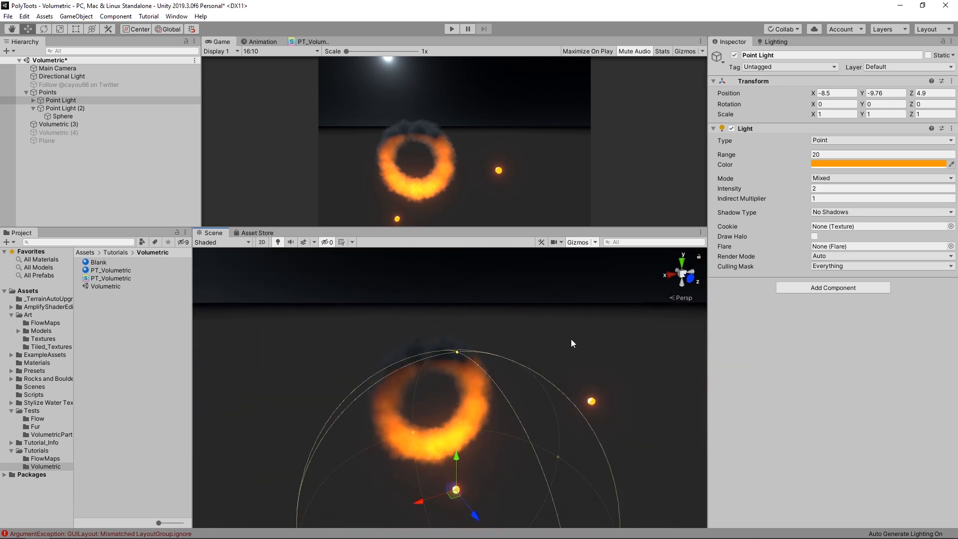
- Select the Volumetric (3) particle ring and expand its Renderer module settings
{"action": "left_click", "coordinate": [460, 361]}
{"action": "middle_click_drag", "start_coordinate": [532, 360], "coordinate": [549, 327]}
{"action": "left_click_drag", "start_coordinate": [603, 365], "coordinate": [571, 367], "text": "alt"}
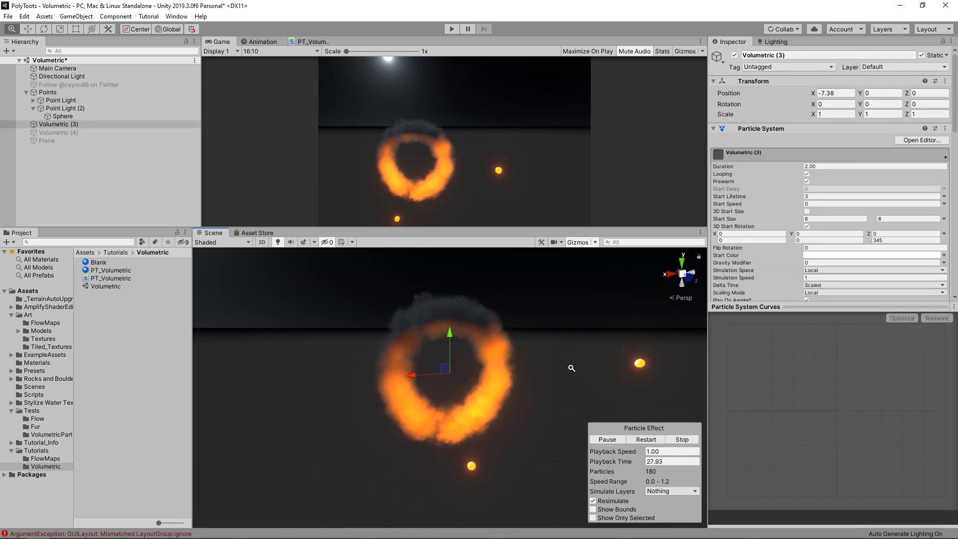
{"action": "scroll", "coordinate": [571, 367], "scroll_direction": "up", "scroll_amount": 2}
{"action": "scroll", "coordinate": [887, 150], "scroll_direction": "down", "scroll_amount": 15}
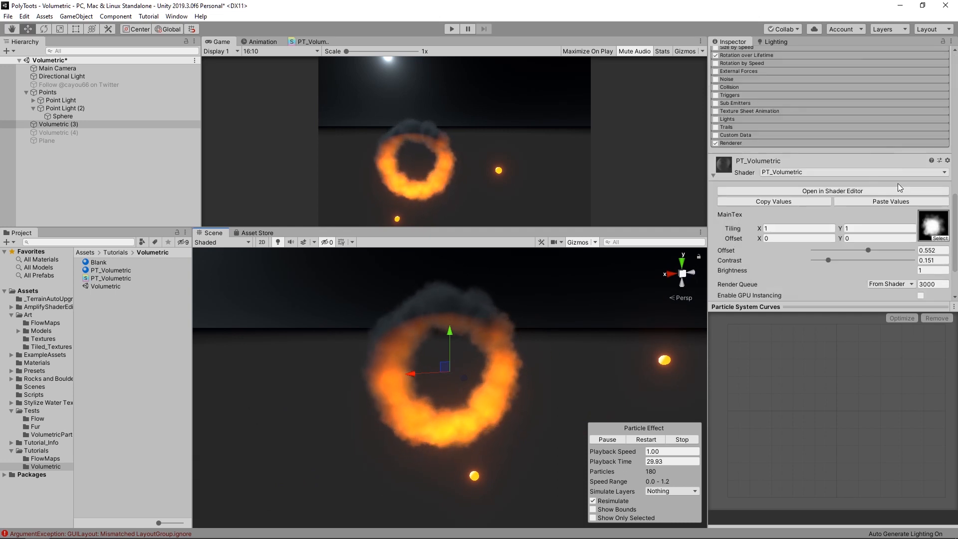
{"action": "scroll", "coordinate": [838, 154], "scroll_direction": "down", "scroll_amount": 3}
{"action": "left_click", "coordinate": [760, 77]}
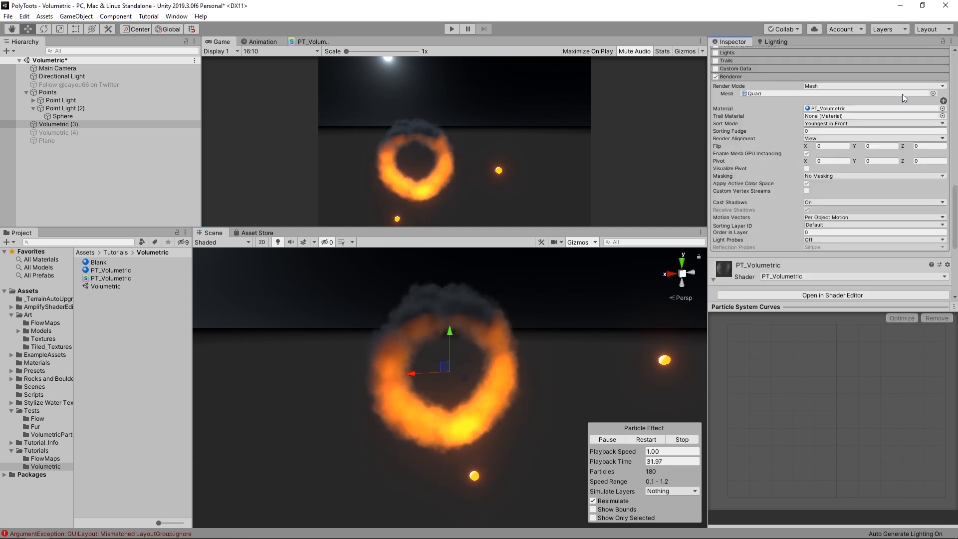
- Assign the StandardParticle material to Volumetric (3) and view the ring from different angles for comparison
{"action": "left_click", "coordinate": [942, 108]}
{"action": "left_click_drag", "start_coordinate": [533, 63], "coordinate": [568, 72]}
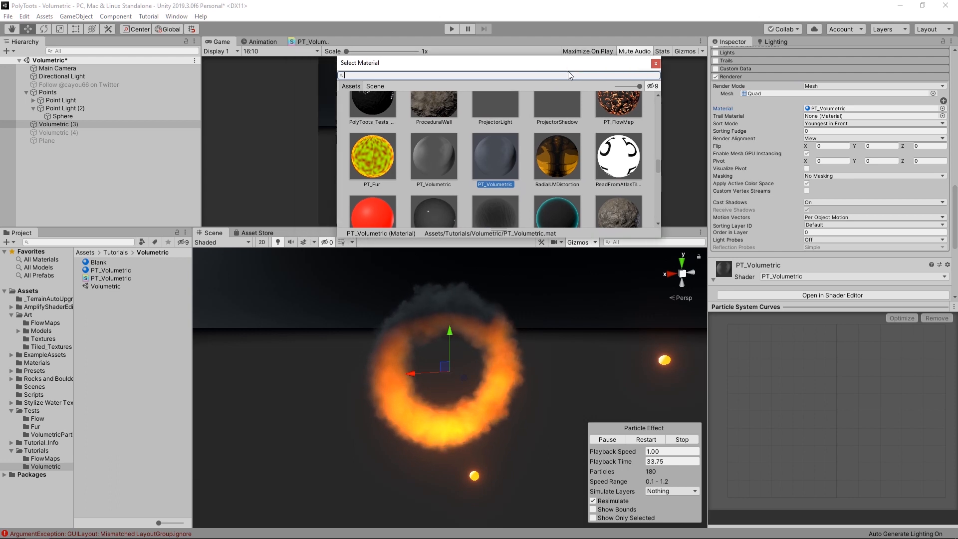
{"action": "type", "text": "standar"}
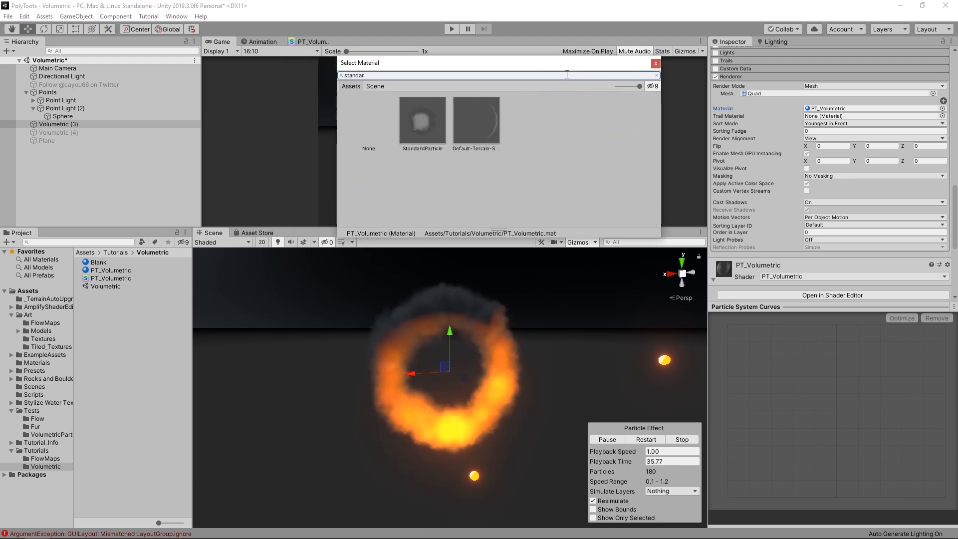
{"action": "double_click", "coordinate": [408, 130]}
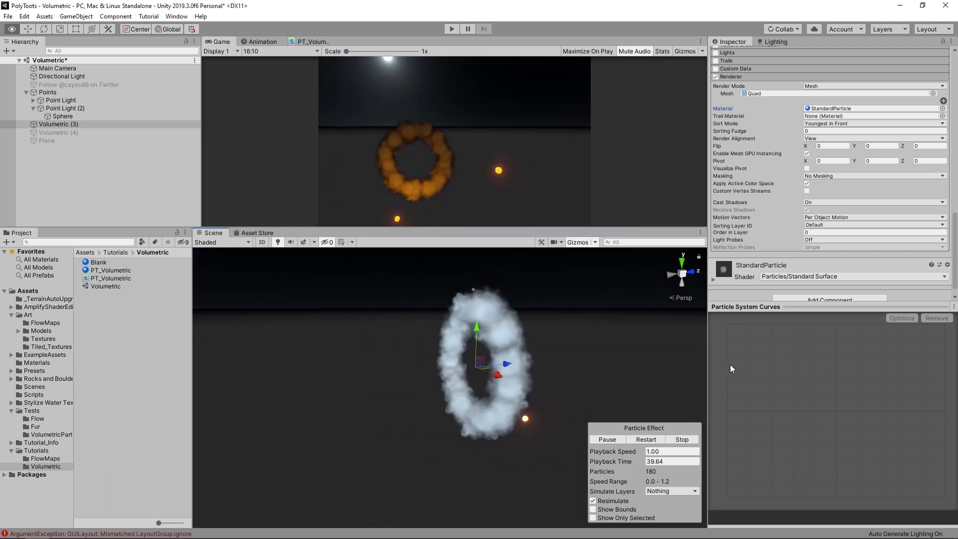
{"action": "left_click_drag", "start_coordinate": [694, 368], "coordinate": [415, 361], "text": "alt"}
{"action": "mouse_move", "coordinate": [539, 370]}
{"action": "left_mouse_down", "text": "alt"}
{"action": "mouse_move", "coordinate": [463, 333]}
{"action": "mouse_move", "coordinate": [529, 358]}
{"action": "left_mouse_up", "text": "alt"}
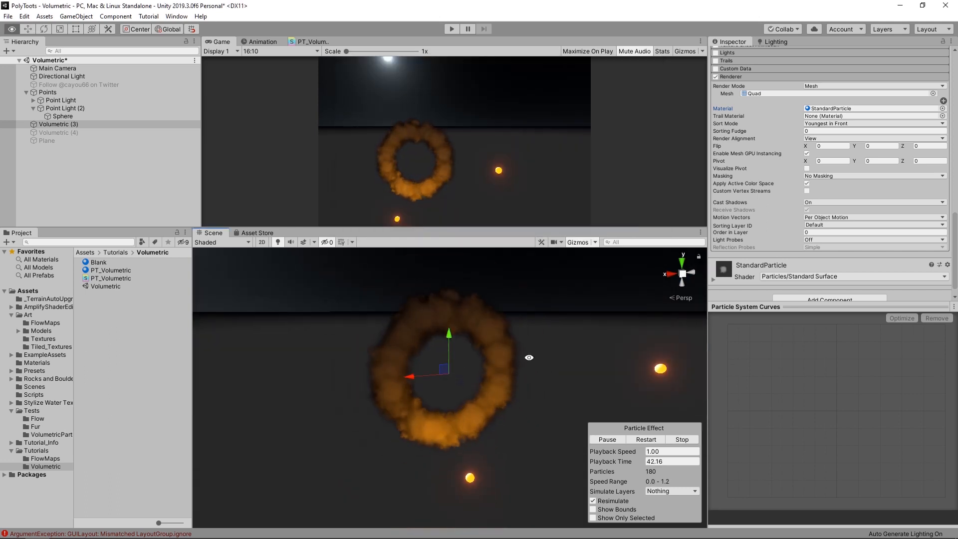
- Check the StandardParticle material's shader settings, and put the PT_Volumetric material back on the Volumetric (3) ring
{"action": "left_click", "coordinate": [749, 276]}
{"action": "scroll", "coordinate": [807, 134], "scroll_direction": "down", "scroll_amount": 6}
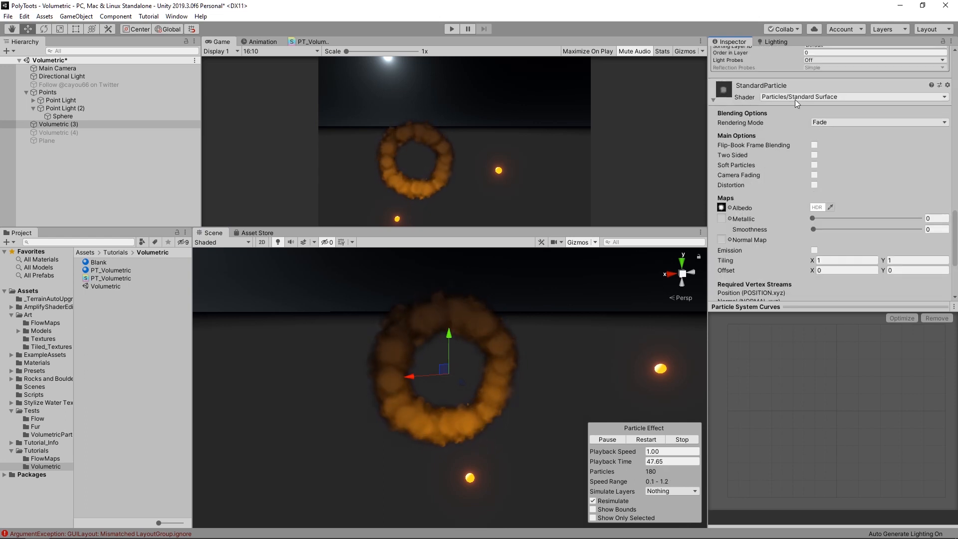
{"action": "scroll", "coordinate": [819, 123], "scroll_direction": "up", "scroll_amount": 5}
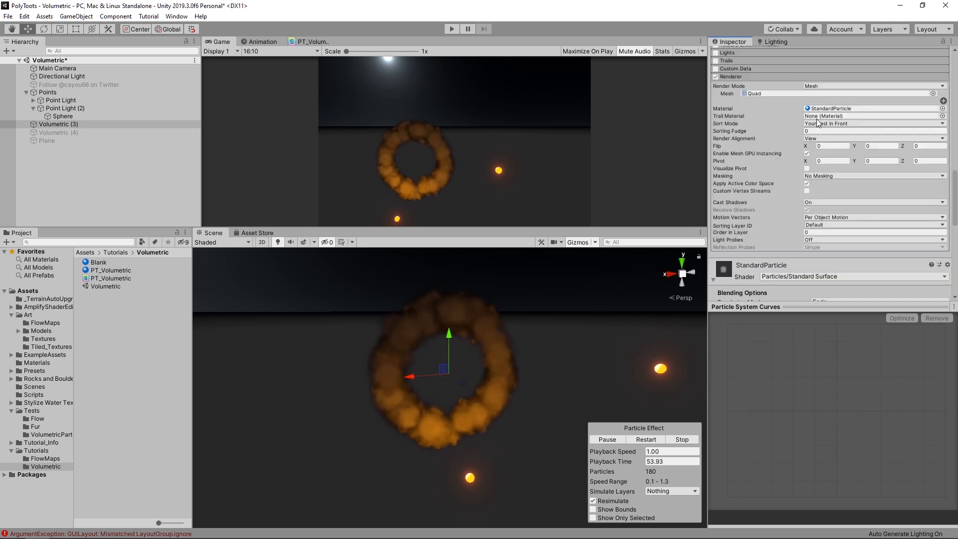
{"action": "left_click_drag", "start_coordinate": [102, 274], "coordinate": [849, 111]}
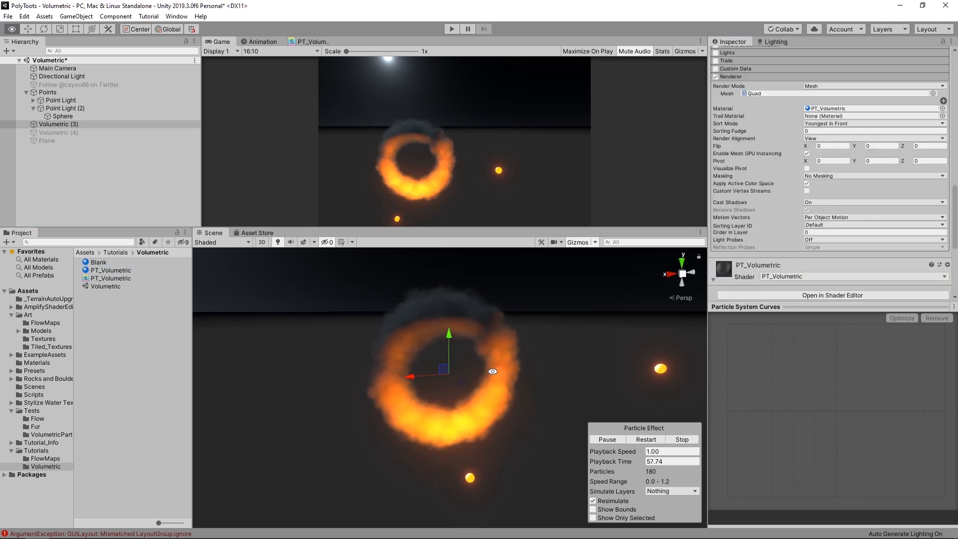
{"action": "left_click_drag", "start_coordinate": [492, 371], "coordinate": [548, 354], "text": "alt"}
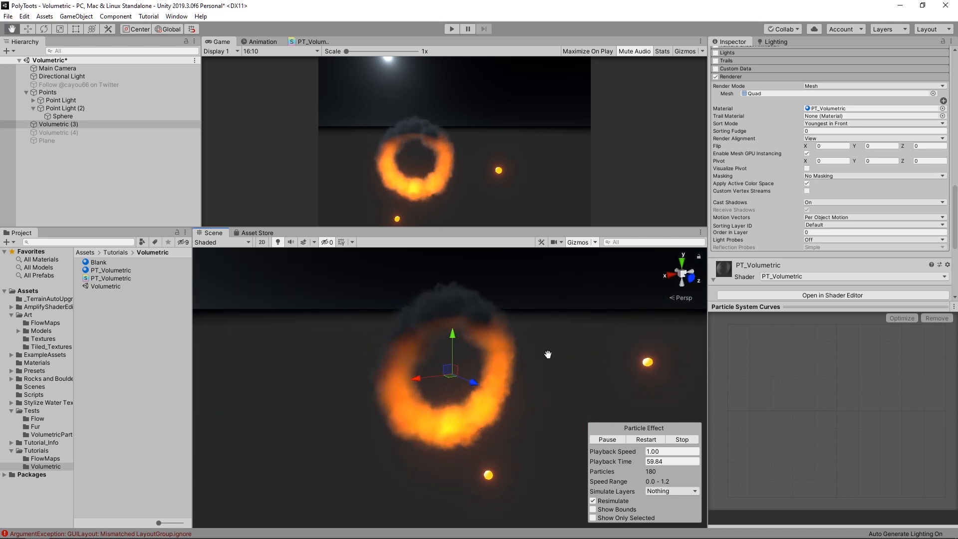
- Activate the Volumetric (4) particle system and play its simulation in the Scene view
{"action": "left_click", "coordinate": [59, 132]}
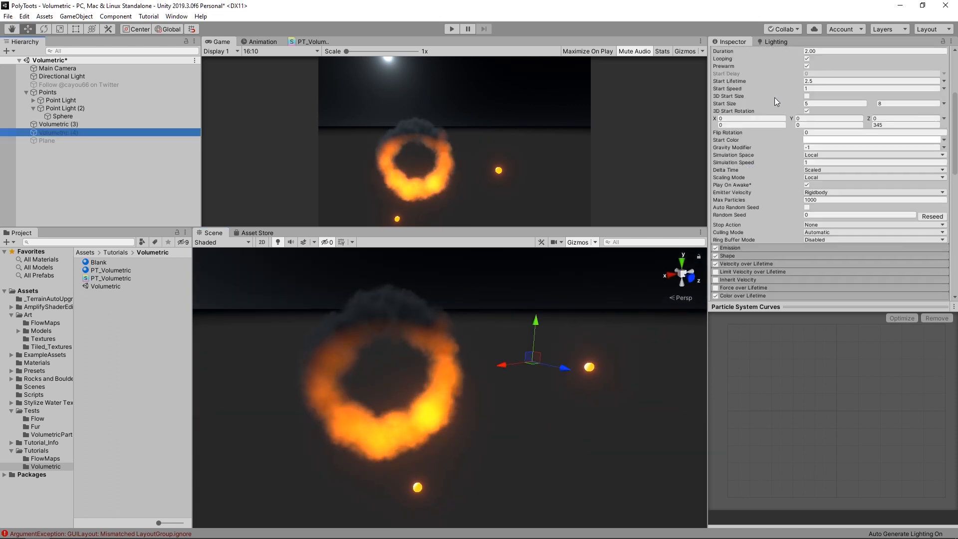
{"action": "scroll", "coordinate": [775, 97], "scroll_direction": "up", "scroll_amount": 4}
{"action": "left_click", "coordinate": [734, 54]}
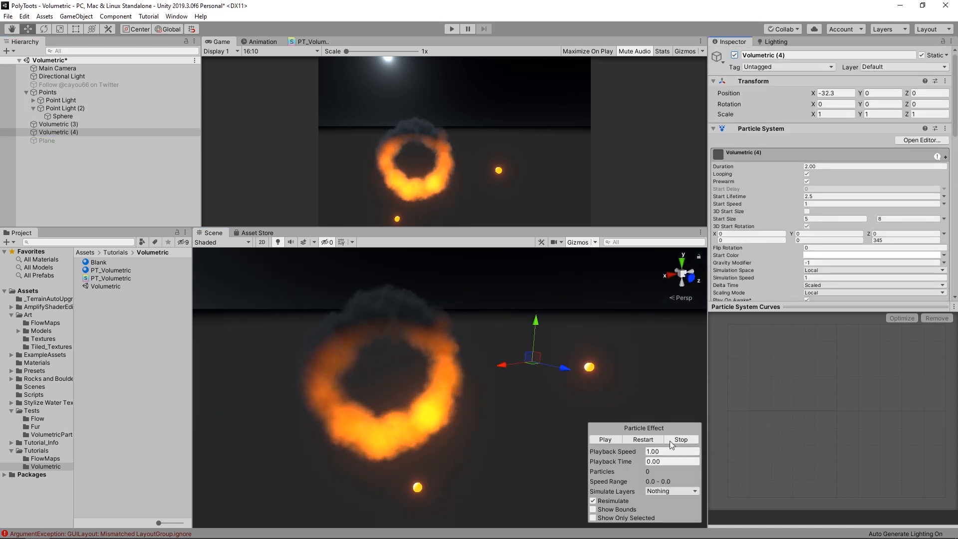
{"action": "left_click", "coordinate": [612, 444]}
{"action": "left_click_drag", "start_coordinate": [549, 354], "coordinate": [489, 392], "text": "alt"}
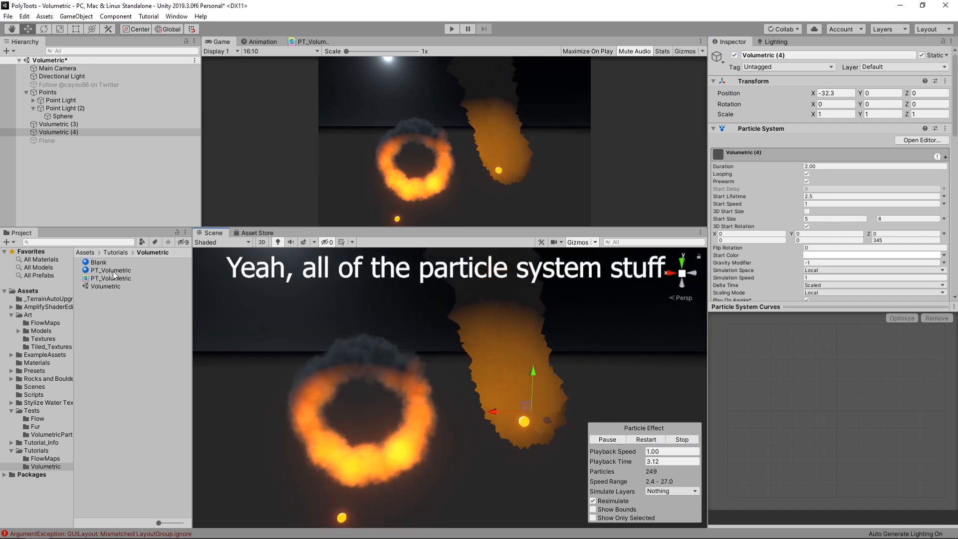
- Apply the PT_Volumetric material to the Volumetric (4) particle column
{"action": "left_click_drag", "start_coordinate": [113, 271], "coordinate": [525, 364]}
{"action": "left_click_drag", "start_coordinate": [593, 378], "coordinate": [614, 353], "text": "alt"}
{"action": "left_click", "coordinate": [614, 353]}
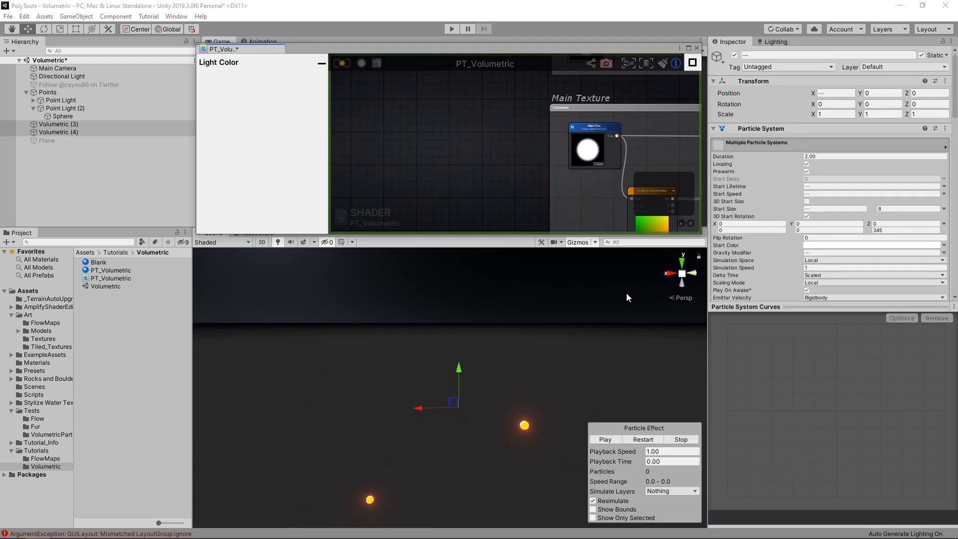
- Resize the floating shader editor window, update the PT_Volumetric shader and close the editor
{"action": "left_click_drag", "start_coordinate": [689, 241], "coordinate": [670, 281]}
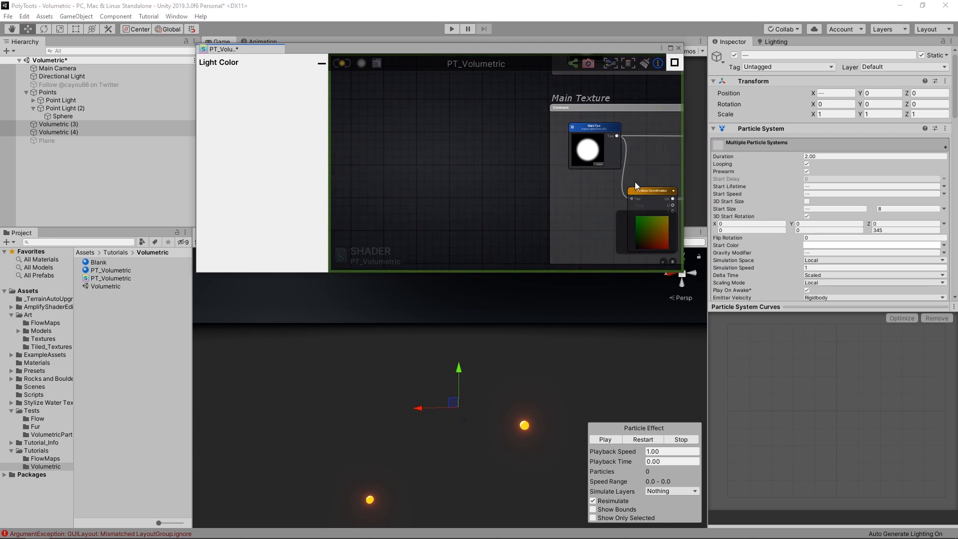
{"action": "left_click", "coordinate": [343, 64]}
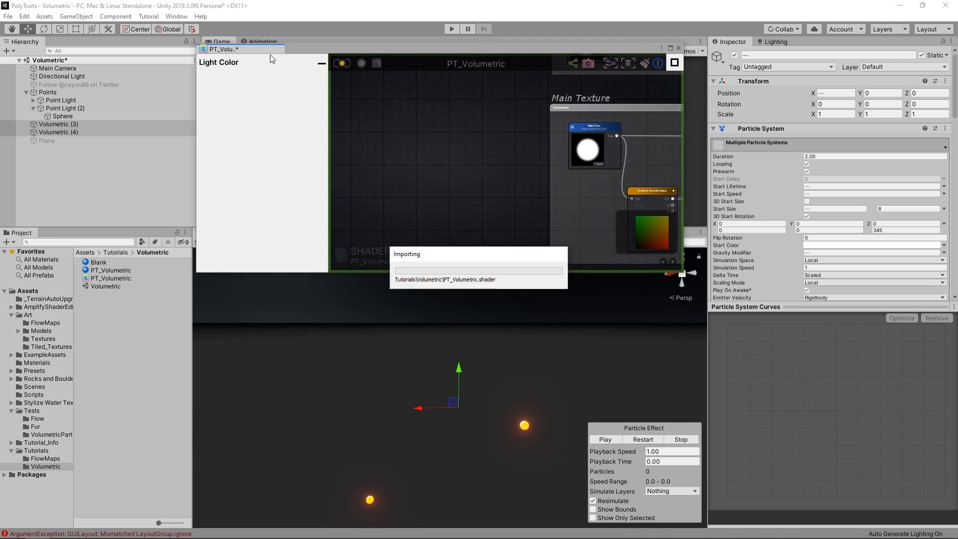
{"action": "left_click", "coordinate": [679, 48]}
- Review the particle settings of Volumetric (3) and turn off its 3D Start Rotation
{"action": "left_click", "coordinate": [86, 124]}
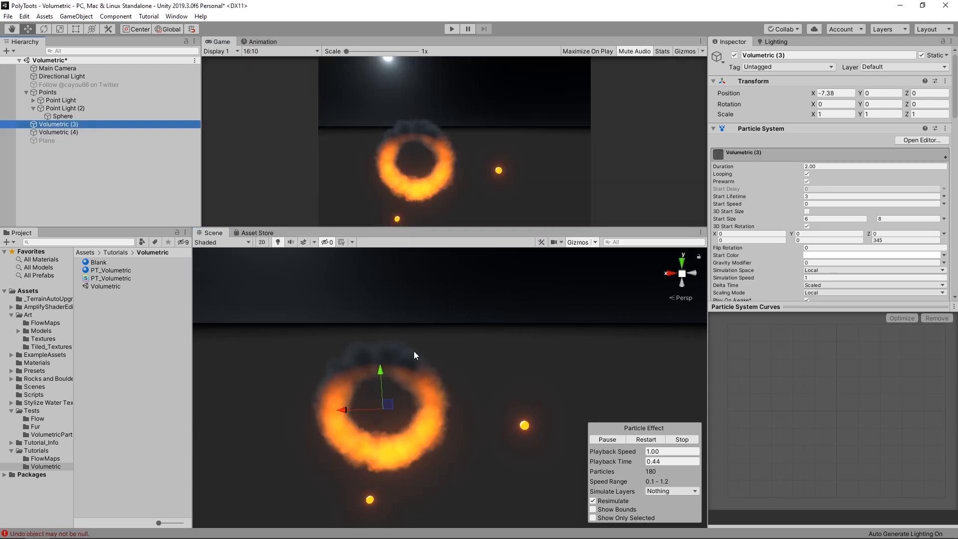
{"action": "scroll", "coordinate": [462, 385], "scroll_direction": "up", "scroll_amount": 5, "text": "alt"}
{"action": "left_click_drag", "start_coordinate": [474, 367], "coordinate": [433, 346], "text": "alt"}
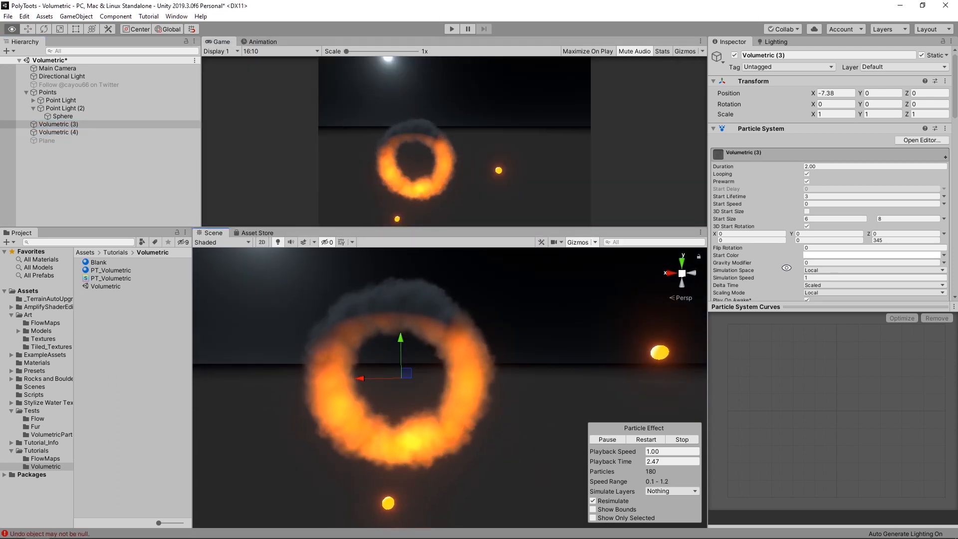
{"action": "scroll", "coordinate": [853, 193], "scroll_direction": "down", "scroll_amount": 9}
{"action": "scroll", "coordinate": [839, 142], "scroll_direction": "up", "scroll_amount": 9}
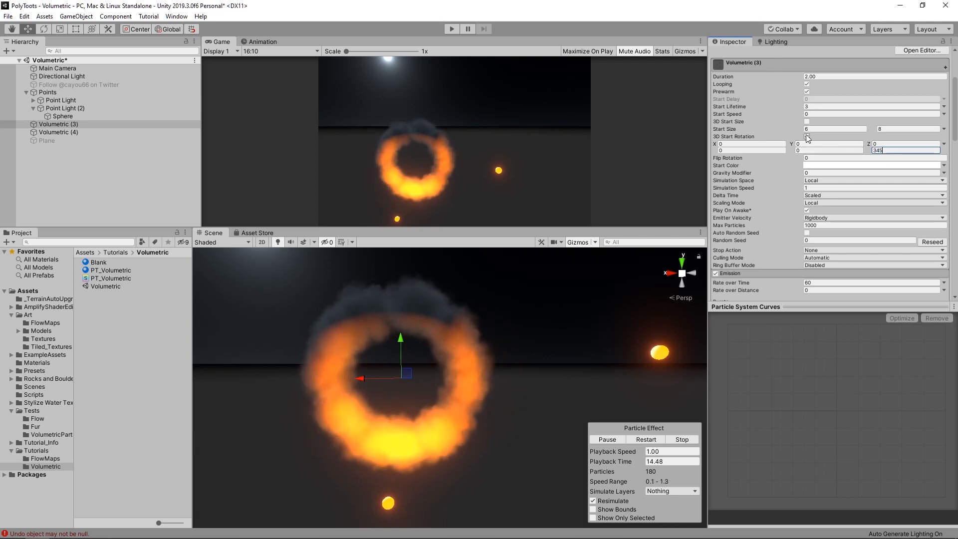
{"action": "middle_click_drag", "start_coordinate": [408, 321], "coordinate": [447, 324]}
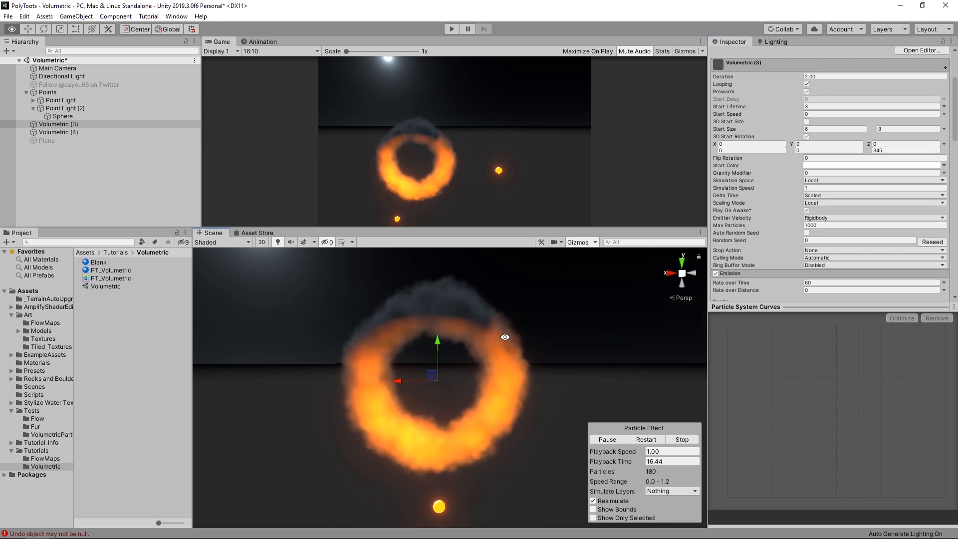
{"action": "left_click", "coordinate": [807, 137]}
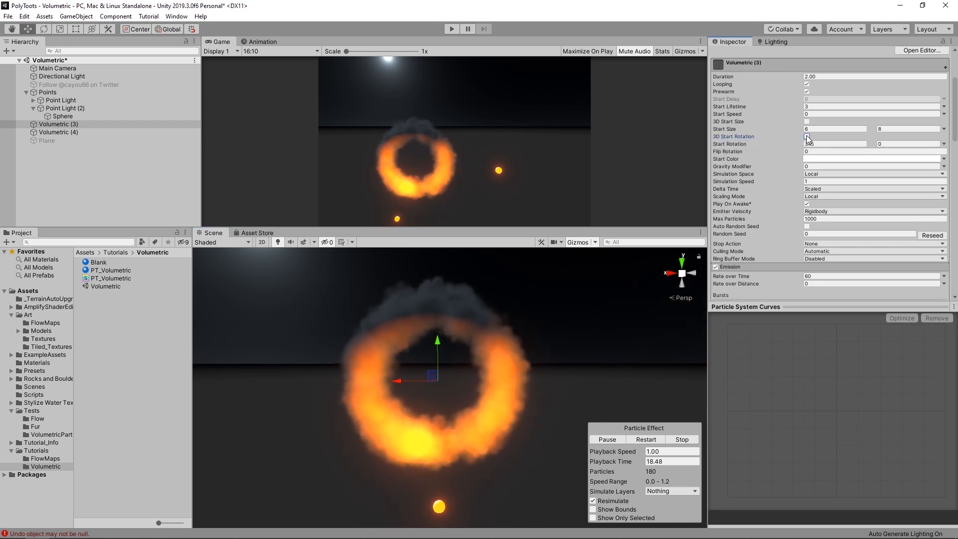
{"action": "left_click_drag", "start_coordinate": [501, 323], "coordinate": [496, 349], "text": "alt"}
- Examine the Renderer settings of Volumetric (3), including the available Render Mode and Render Alignment options
{"action": "scroll", "coordinate": [828, 220], "scroll_direction": "down", "scroll_amount": 10}
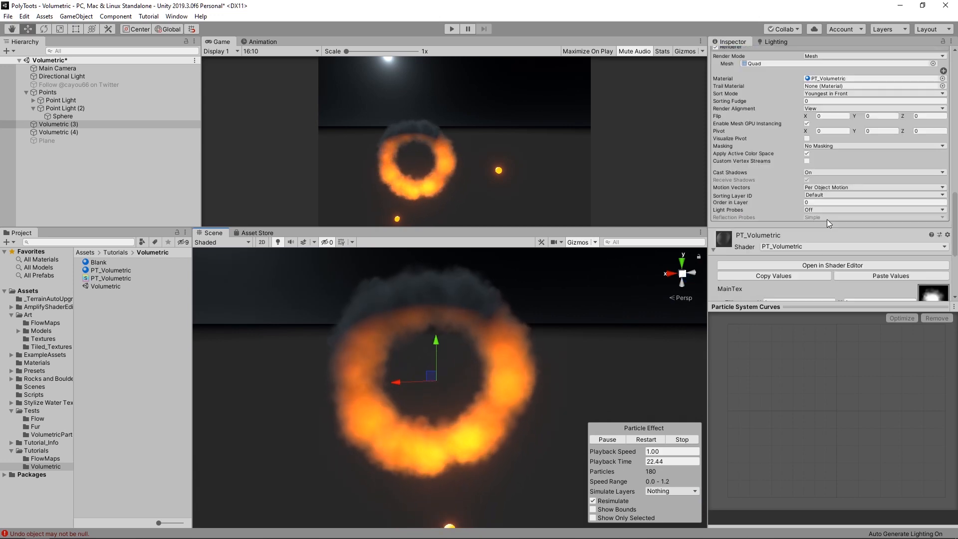
{"action": "scroll", "coordinate": [827, 219], "scroll_direction": "up", "scroll_amount": 3}
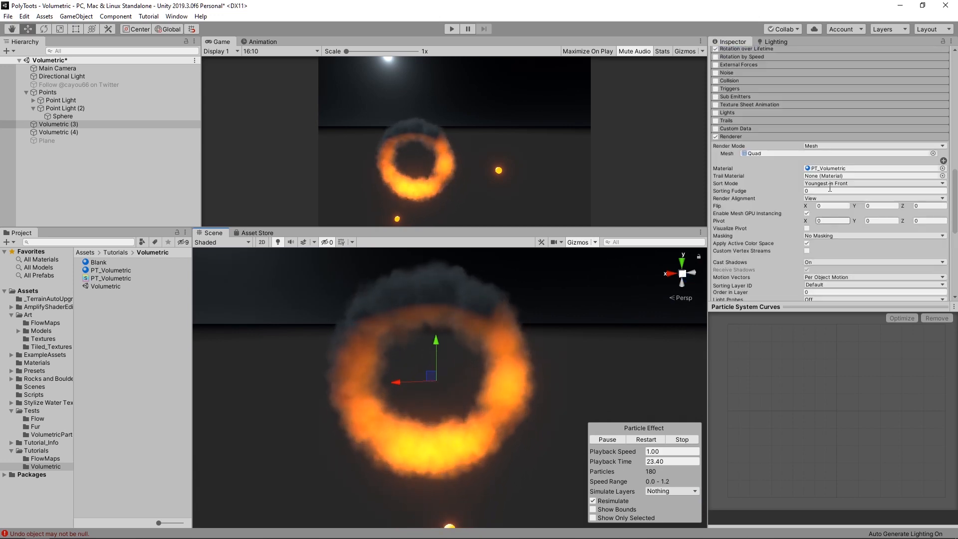
{"action": "left_click", "coordinate": [838, 147]}
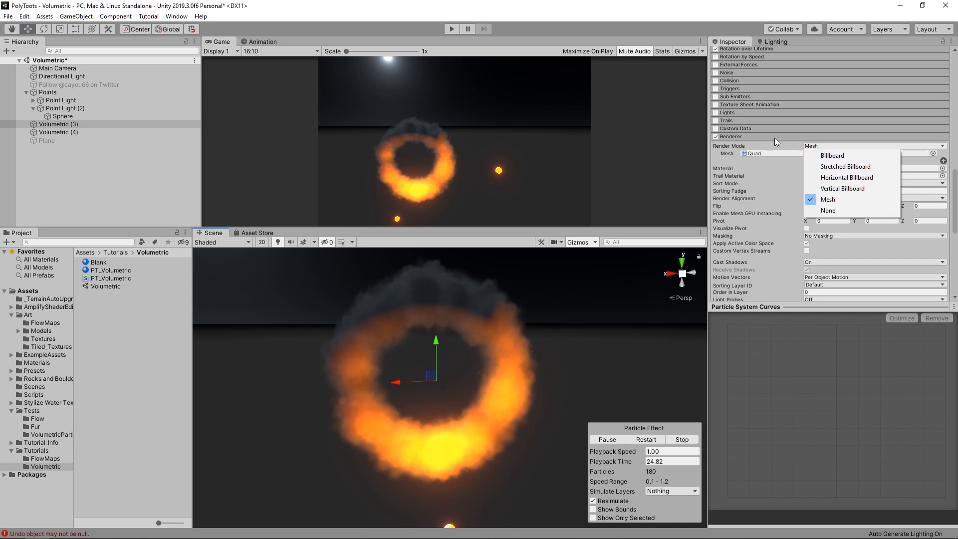
{"action": "left_click", "coordinate": [953, 174]}
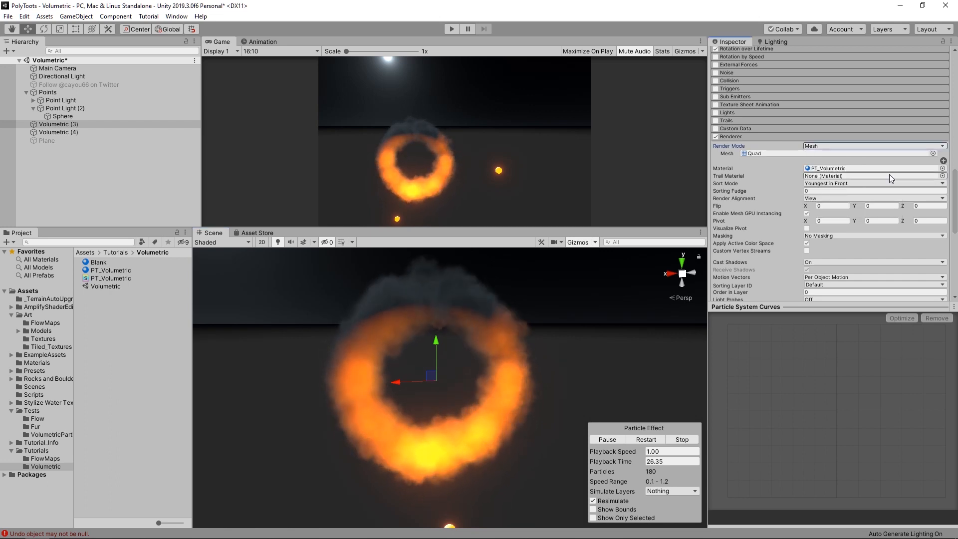
{"action": "mouse_move", "coordinate": [478, 345]}
{"action": "right_mouse_down"}
{"action": "mouse_move", "coordinate": [483, 319]}
{"action": "mouse_move", "coordinate": [460, 321]}
{"action": "mouse_move", "coordinate": [463, 356]}
{"action": "right_mouse_up"}
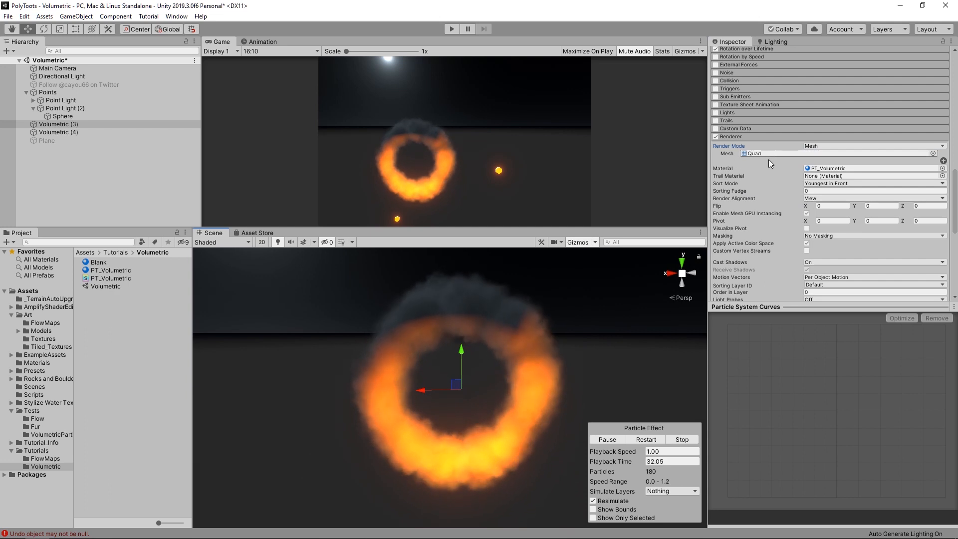
{"action": "left_click", "coordinate": [824, 198]}
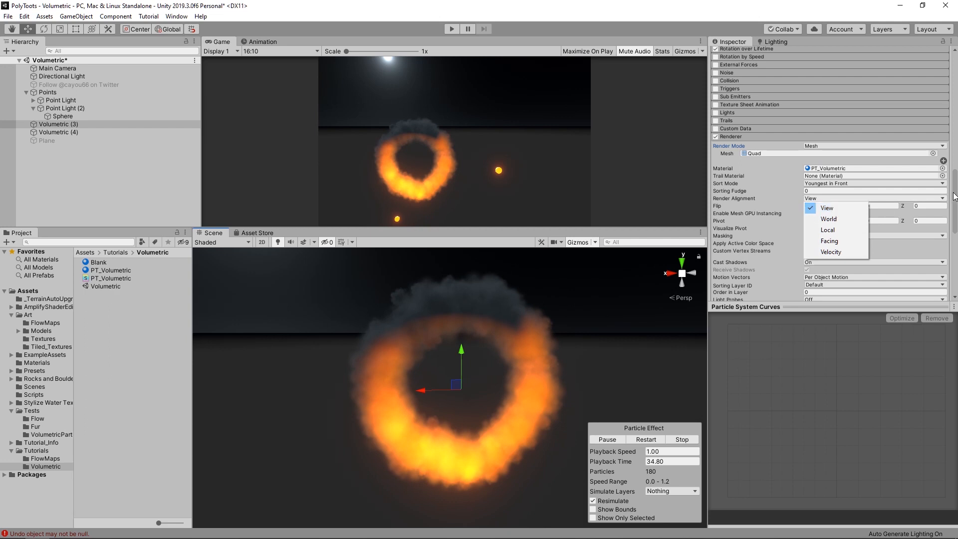
{"action": "left_click", "coordinate": [944, 199]}
{"action": "left_click_drag", "start_coordinate": [518, 372], "coordinate": [489, 345], "text": "alt"}
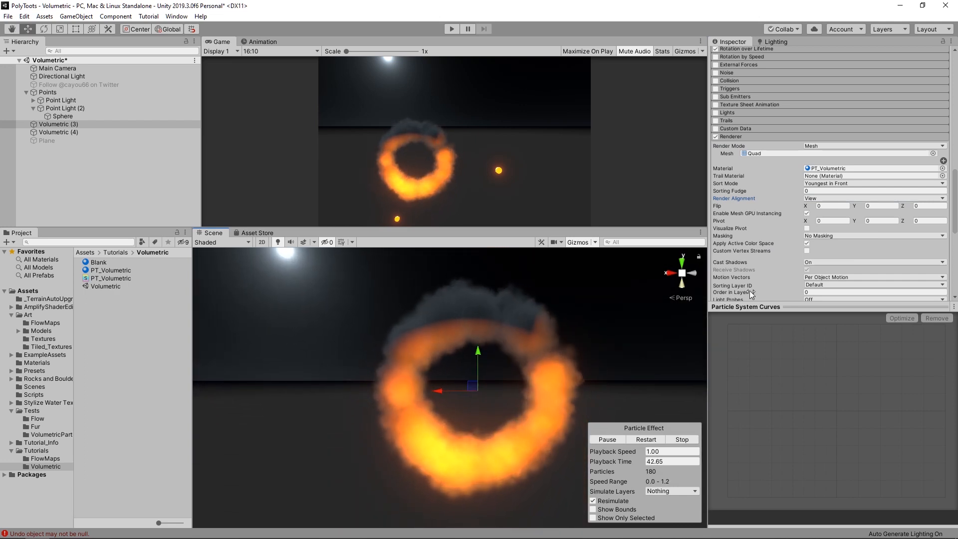
- Try the Billboard render mode on Volumetric (3), restore Mesh mode and check the ring in the Scene view
{"action": "left_click", "coordinate": [824, 146]}
{"action": "left_click", "coordinate": [832, 156]}
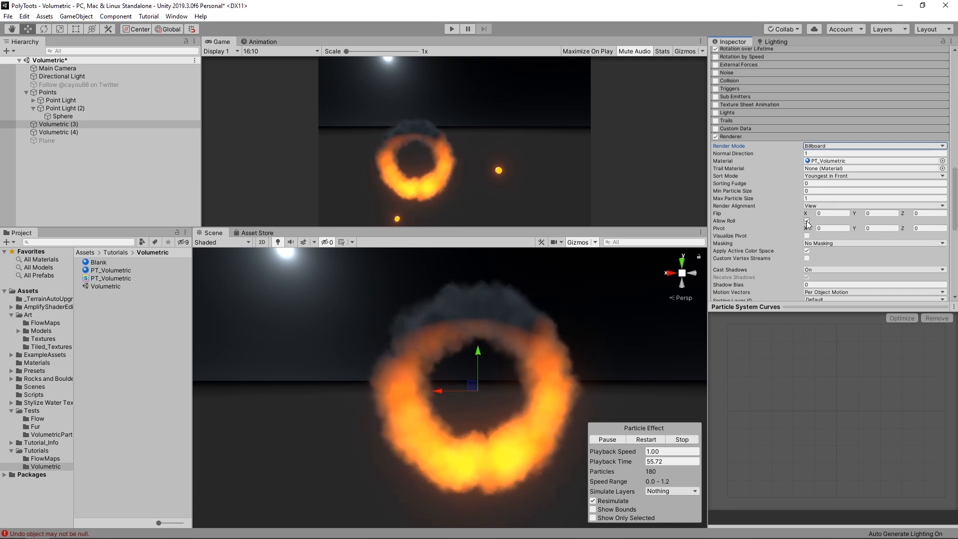
{"action": "left_click", "coordinate": [833, 146]}
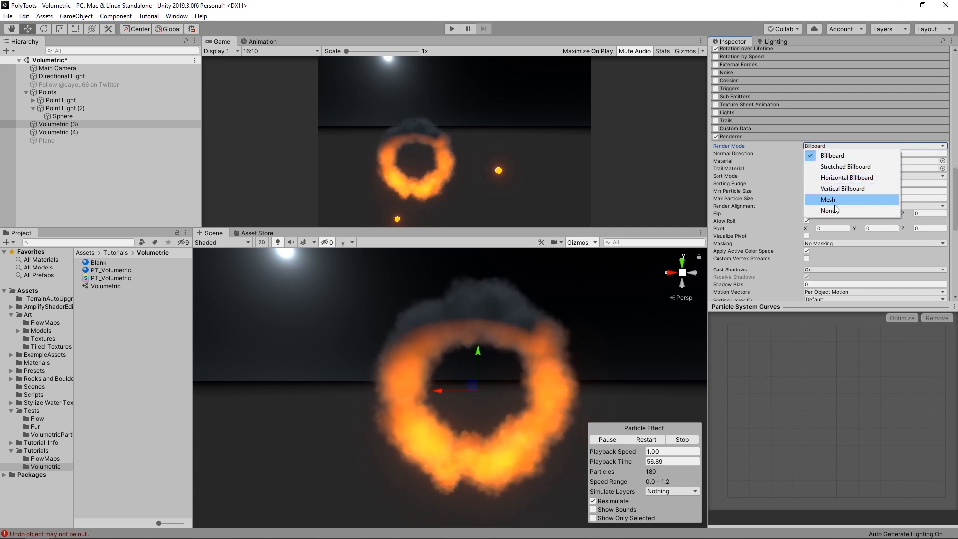
{"action": "left_click", "coordinate": [836, 201]}
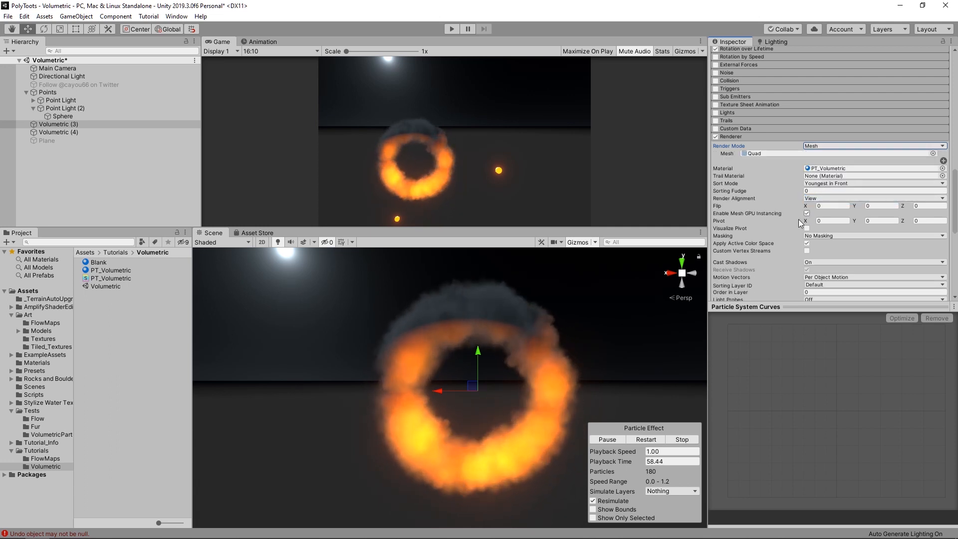
{"action": "left_click_drag", "start_coordinate": [628, 325], "coordinate": [504, 371], "text": "alt"}
{"action": "key", "text": "f"}
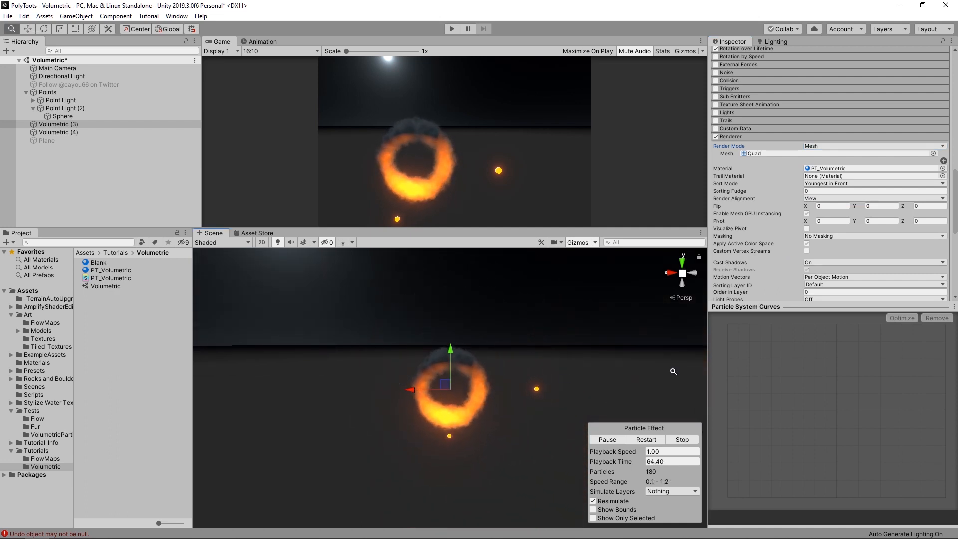
{"action": "right_click_drag", "start_coordinate": [674, 372], "coordinate": [517, 380], "text": "alt"}
- Review the PT_Volumetric material properties and the particle modules of Volumetric (3)
{"action": "scroll", "coordinate": [917, 187], "scroll_direction": "down", "scroll_amount": 10}
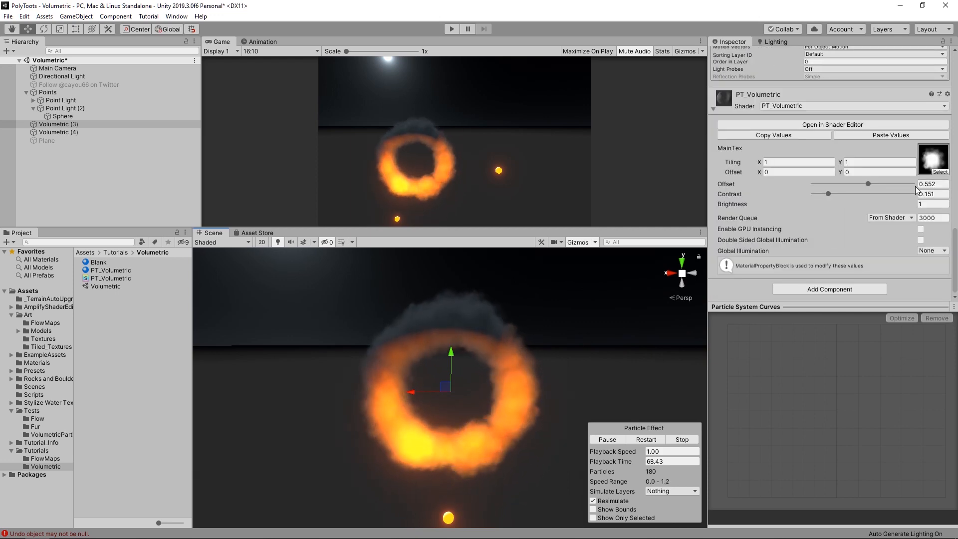
{"action": "scroll", "coordinate": [851, 211], "scroll_direction": "up", "scroll_amount": 20}
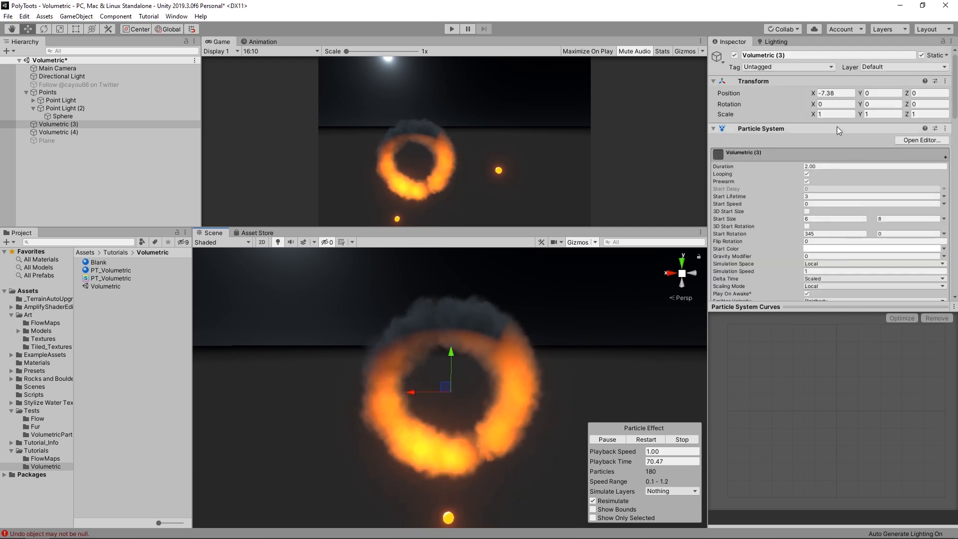
{"action": "scroll", "coordinate": [827, 140], "scroll_direction": "down", "scroll_amount": 15}
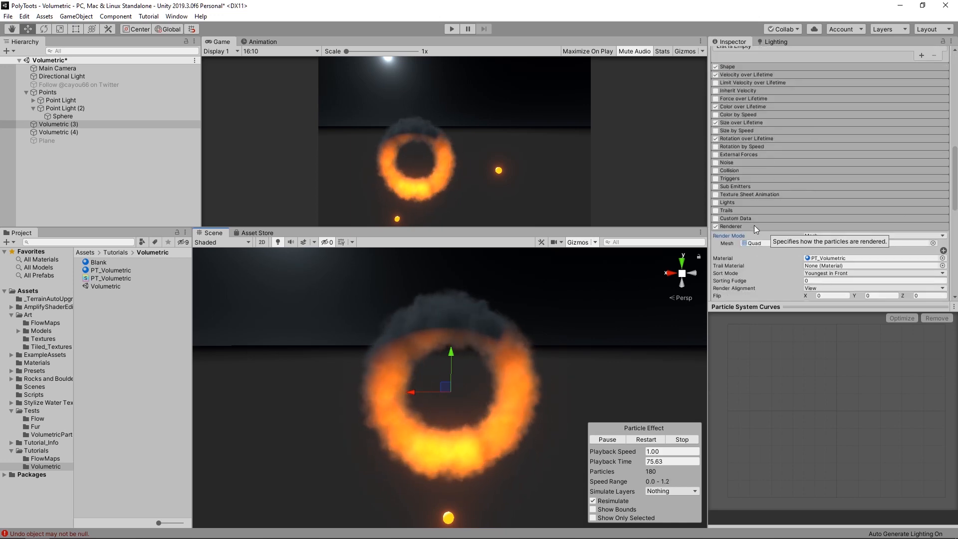
{"action": "scroll", "coordinate": [819, 211], "scroll_direction": "down", "scroll_amount": 6}
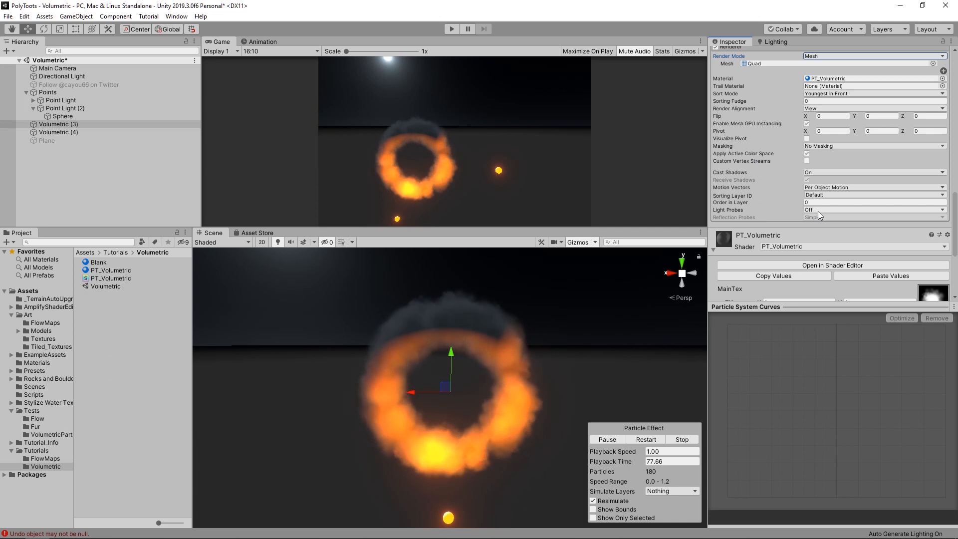
{"action": "scroll", "coordinate": [820, 172], "scroll_direction": "up", "scroll_amount": 4}
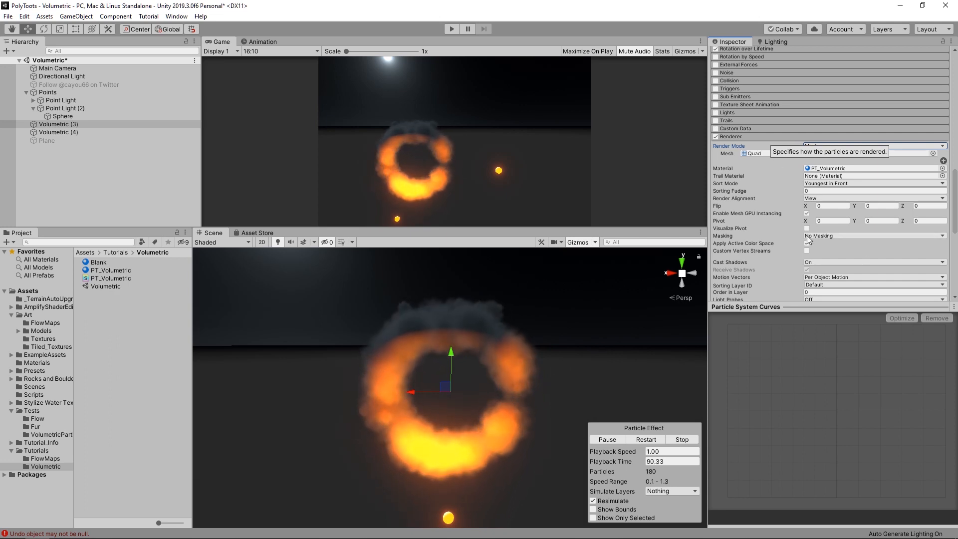
{"action": "scroll", "coordinate": [822, 155], "scroll_direction": "up", "scroll_amount": 5}
{"action": "scroll", "coordinate": [821, 155], "scroll_direction": "up", "scroll_amount": 5}
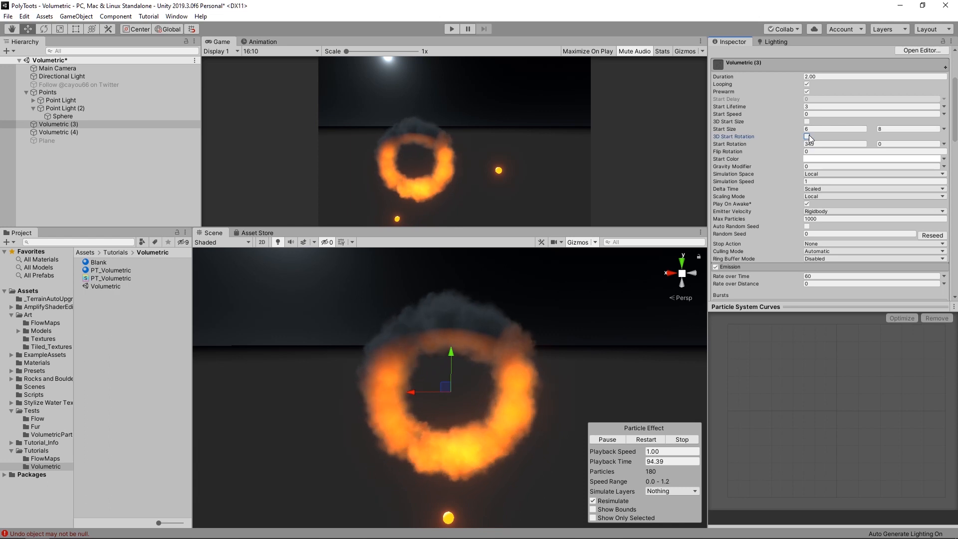
- Check the 3D Start Rotation option and the Enable Mesh GPU Instancing description of Volumetric (3)
{"action": "left_click", "coordinate": [807, 137]}
{"action": "right_click_drag", "start_coordinate": [492, 378], "coordinate": [500, 362]}
{"action": "scroll", "coordinate": [810, 134], "scroll_direction": "down", "scroll_amount": 10}
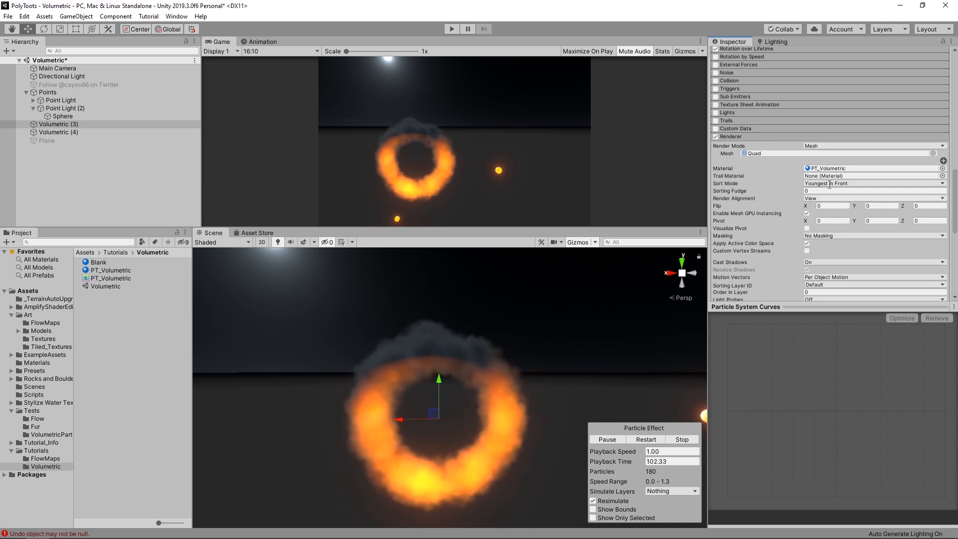
{"action": "mouse_move", "coordinate": [776, 218]}
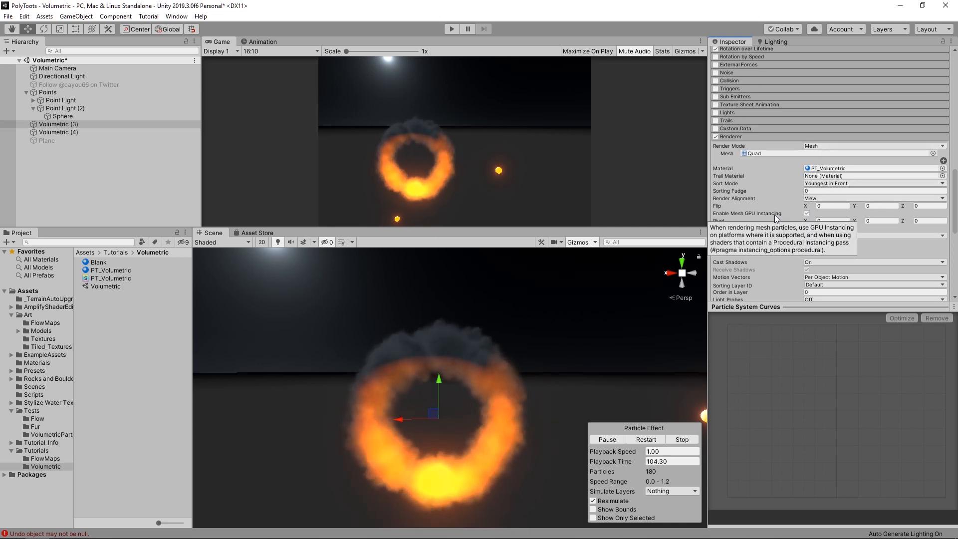
{"action": "left_click_drag", "start_coordinate": [526, 370], "coordinate": [626, 367], "text": "alt"}
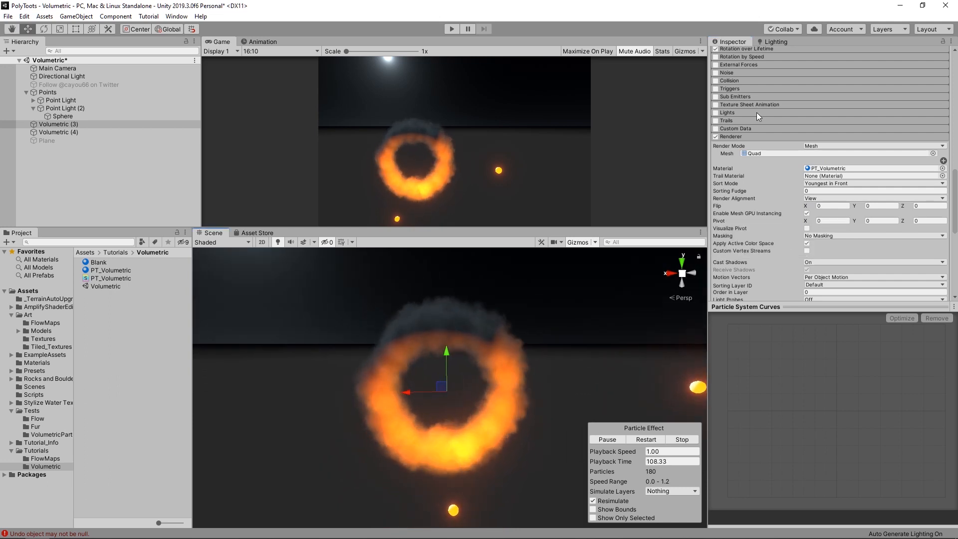
- Compare Billboard rendering on the fire ring once more, then return its Render Mode to Mesh
{"action": "left_click", "coordinate": [821, 145]}
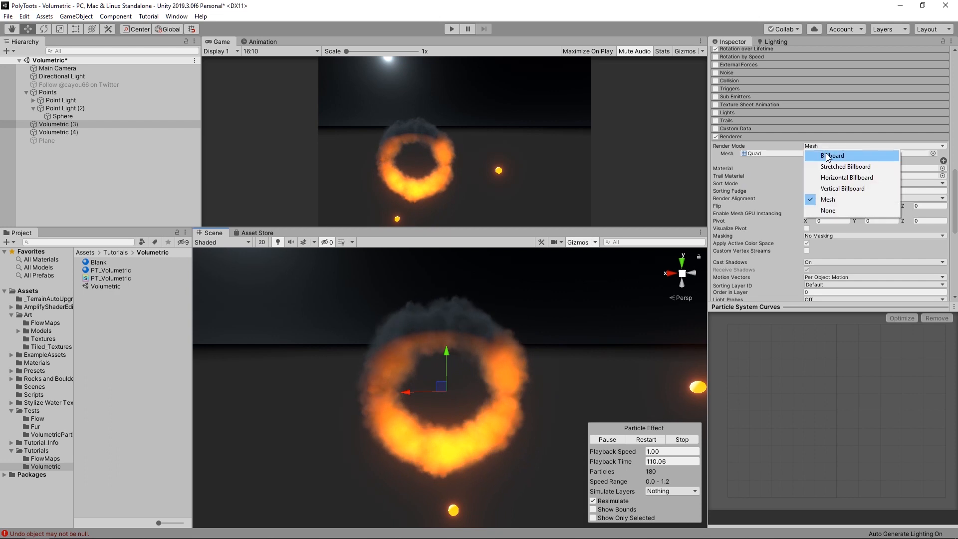
{"action": "left_click", "coordinate": [829, 154]}
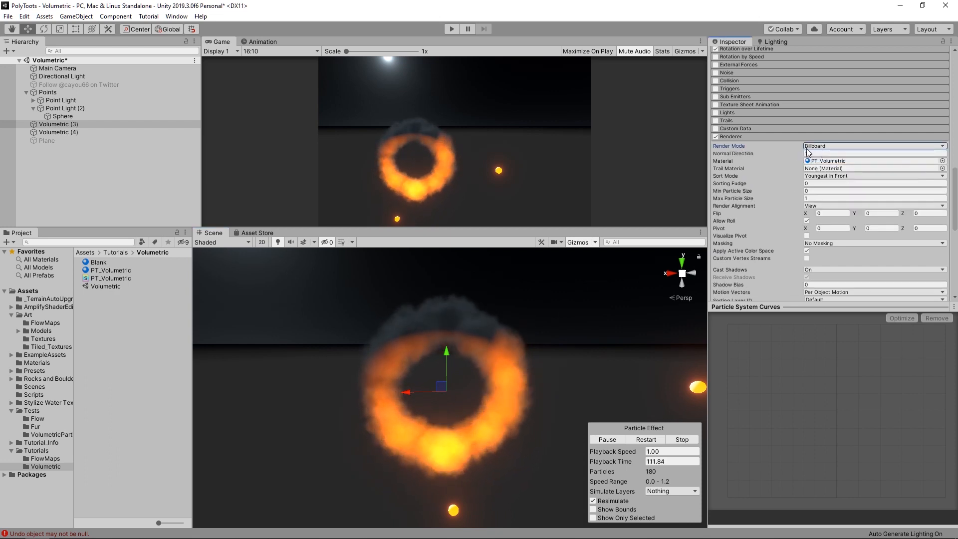
{"action": "right_click_drag", "start_coordinate": [480, 345], "coordinate": [633, 286]}
{"action": "key", "text": "w"}
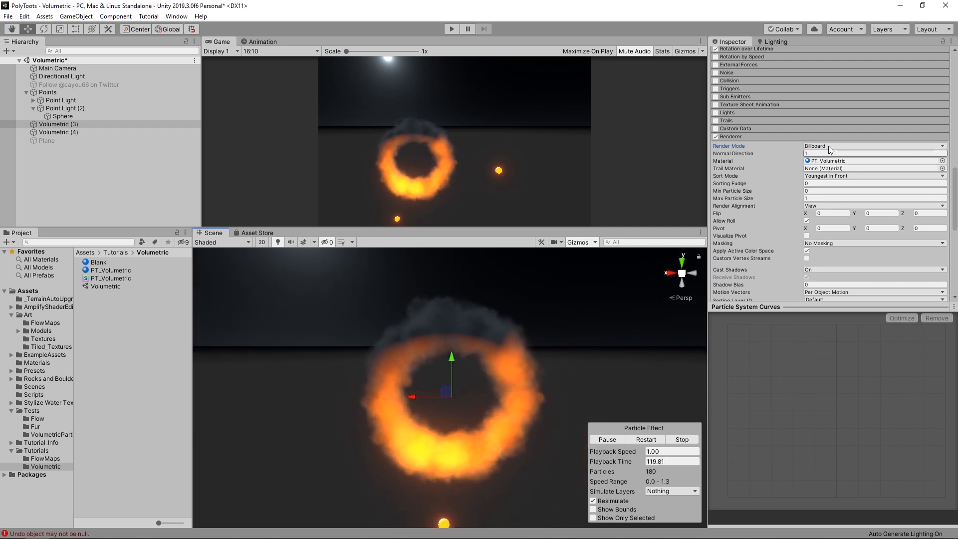
{"action": "left_click", "coordinate": [829, 146]}
{"action": "left_click", "coordinate": [839, 203]}
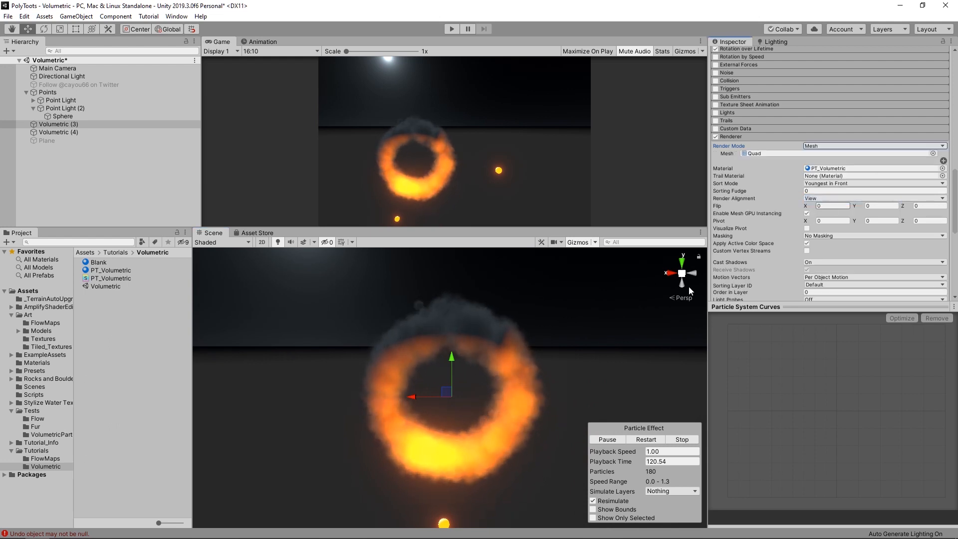
- Select both Volumetric (3) and Volumetric (4), frame them in the Scene view and run the scene in Play mode
{"action": "mouse_move", "coordinate": [509, 354]}
{"action": "right_mouse_down"}
{"action": "mouse_move", "coordinate": [597, 349]}
{"action": "mouse_move", "coordinate": [511, 349]}
{"action": "right_mouse_up"}
{"action": "mouse_move", "coordinate": [532, 363]}
{"action": "right_mouse_down"}
{"action": "mouse_move", "coordinate": [506, 344]}
{"action": "mouse_move", "coordinate": [524, 369]}
{"action": "right_mouse_up"}
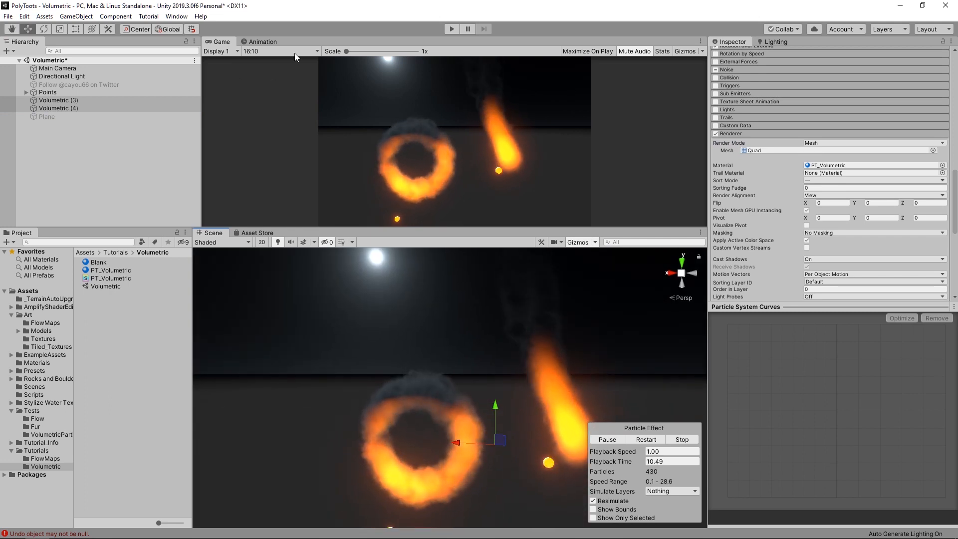
{"action": "left_click", "coordinate": [452, 28]}
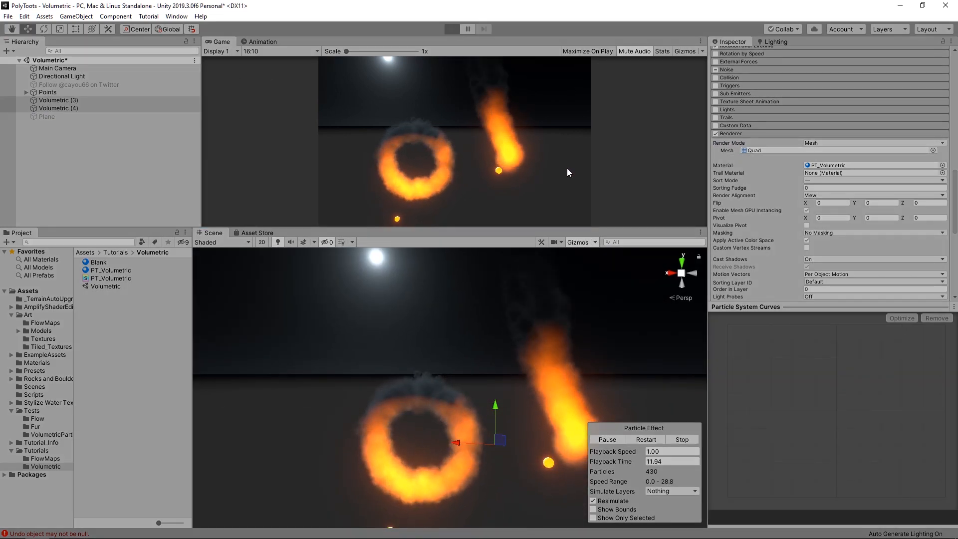
- Move Point Light (2) beside the particle column to about X -35.83, Y -0.7, Z 4.23, then clear the selection
{"action": "left_click", "coordinate": [542, 466]}
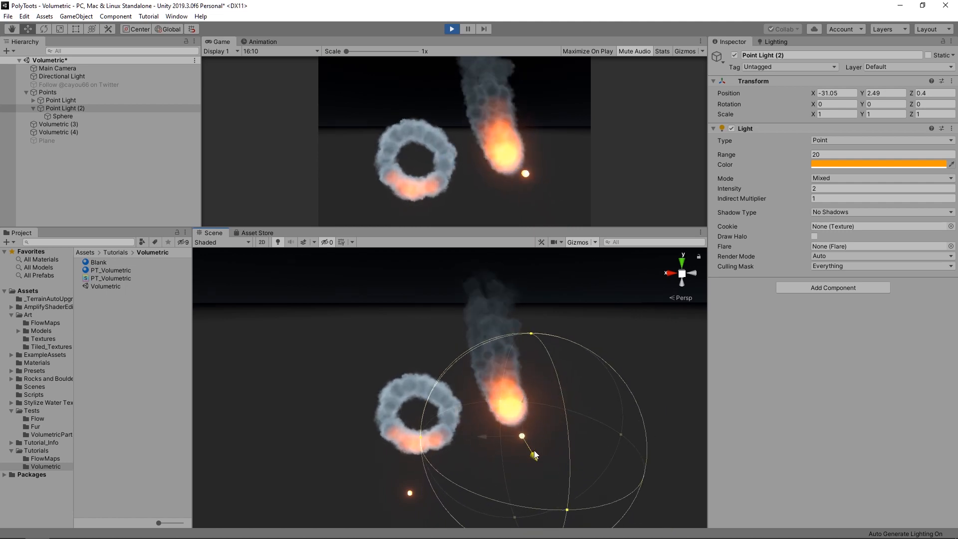
{"action": "left_click_drag", "start_coordinate": [534, 451], "coordinate": [559, 412]}
{"action": "left_click_drag", "start_coordinate": [460, 468], "coordinate": [511, 414], "text": "alt"}
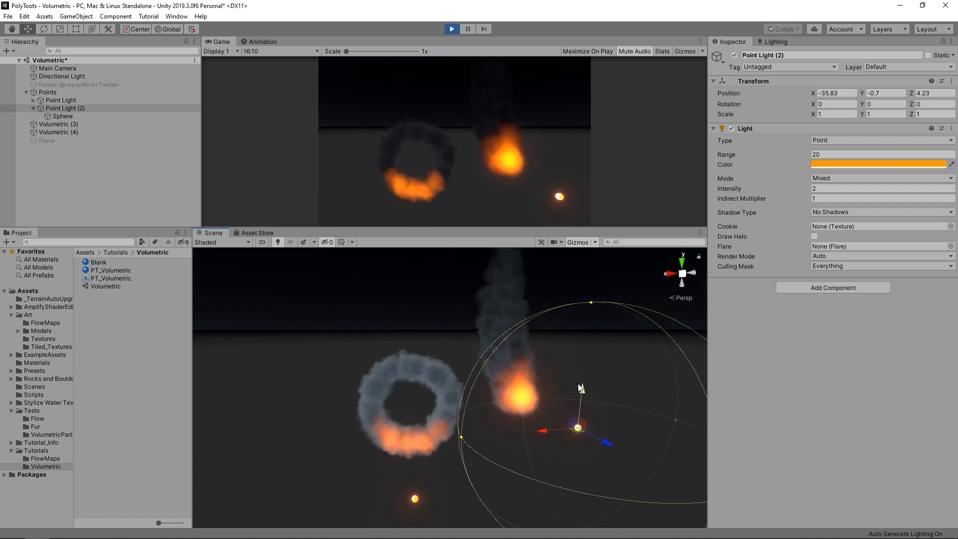
{"action": "left_click", "coordinate": [576, 345]}
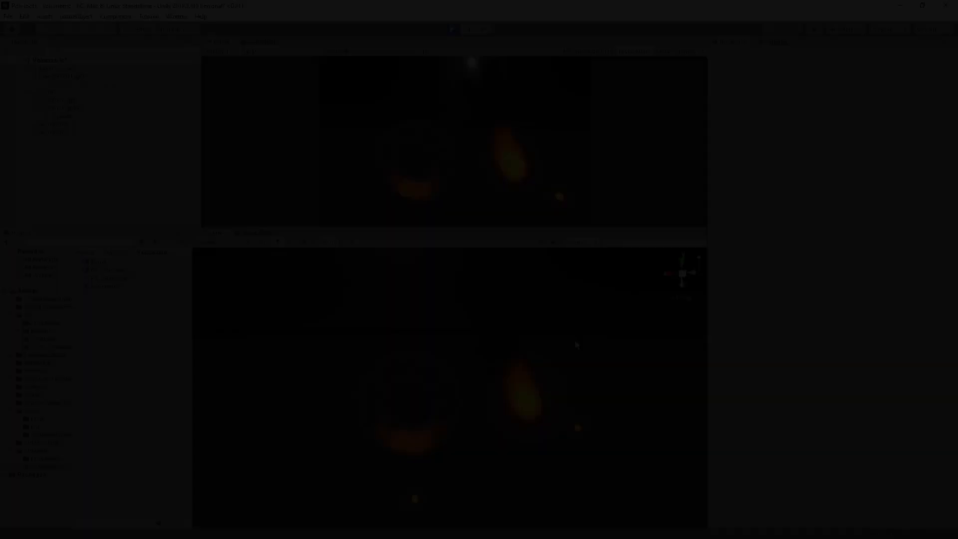